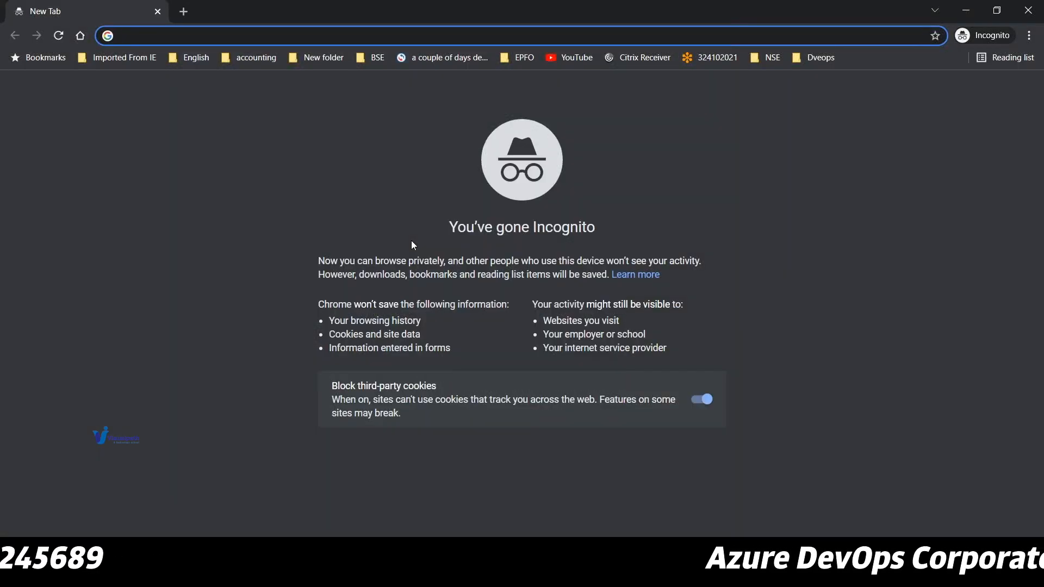
Step: Load the address azure.protal.com in the incognito window, which fails with a DNS error
type("az")
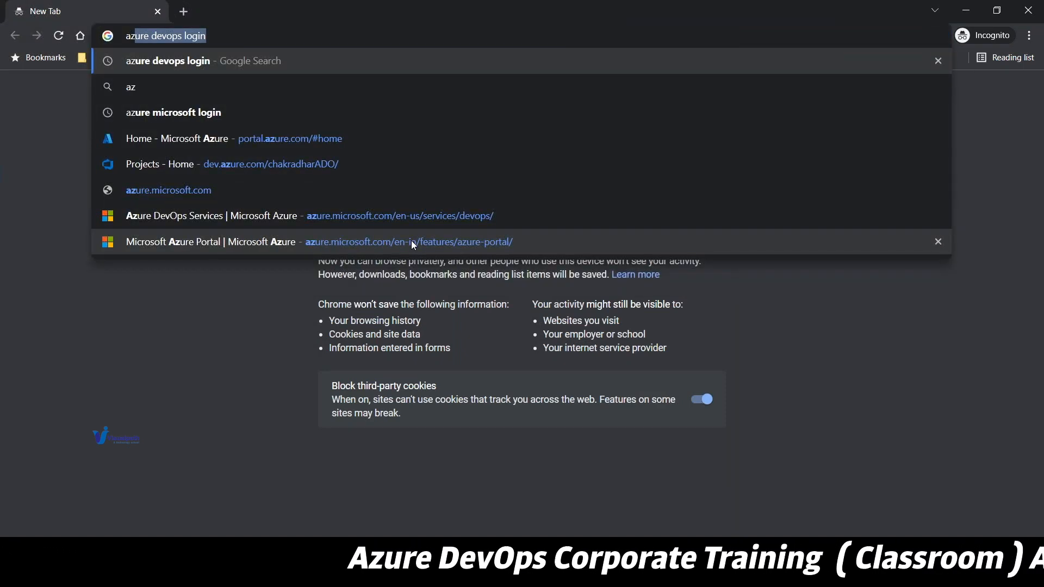
type("ure")
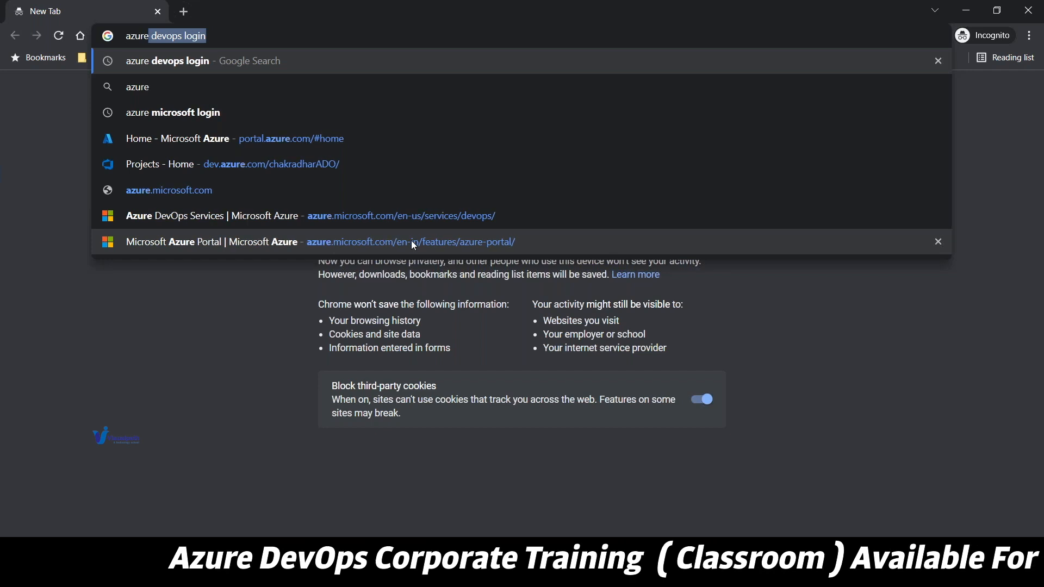
type(",p")
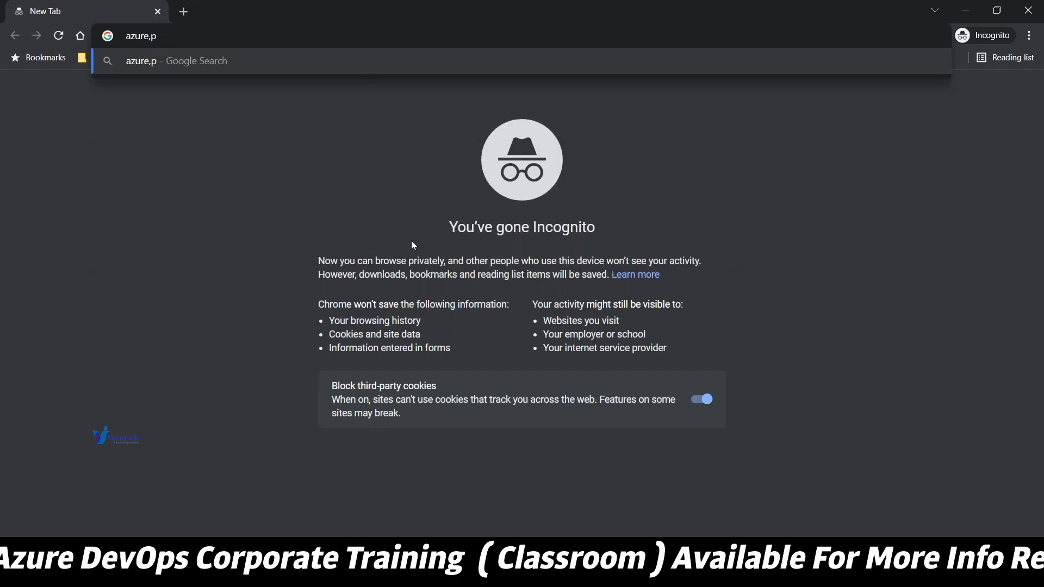
type("r")
key("BackSpace")
key("BackSpace")
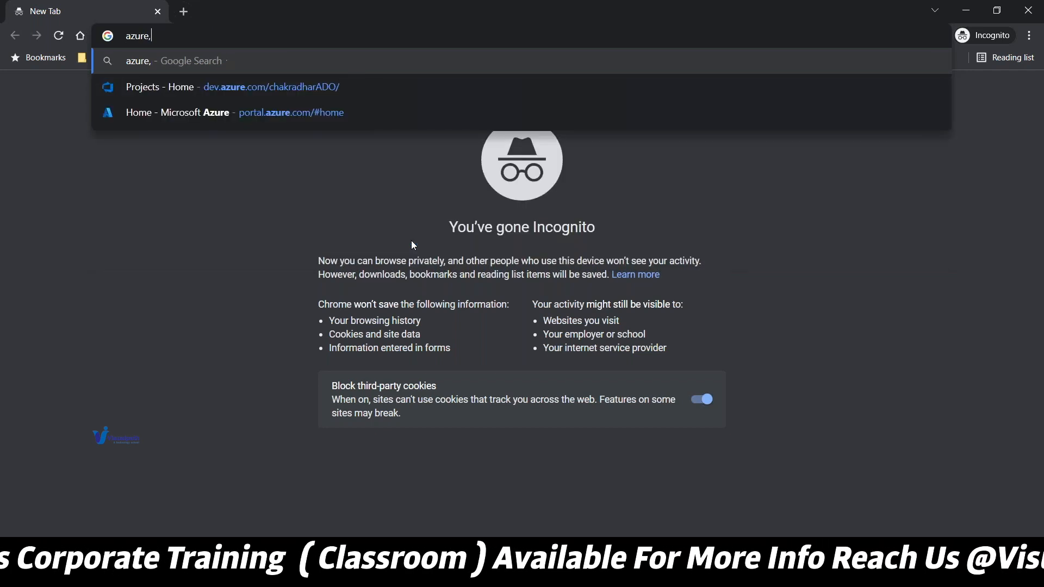
key("BackSpace")
type(".pr")
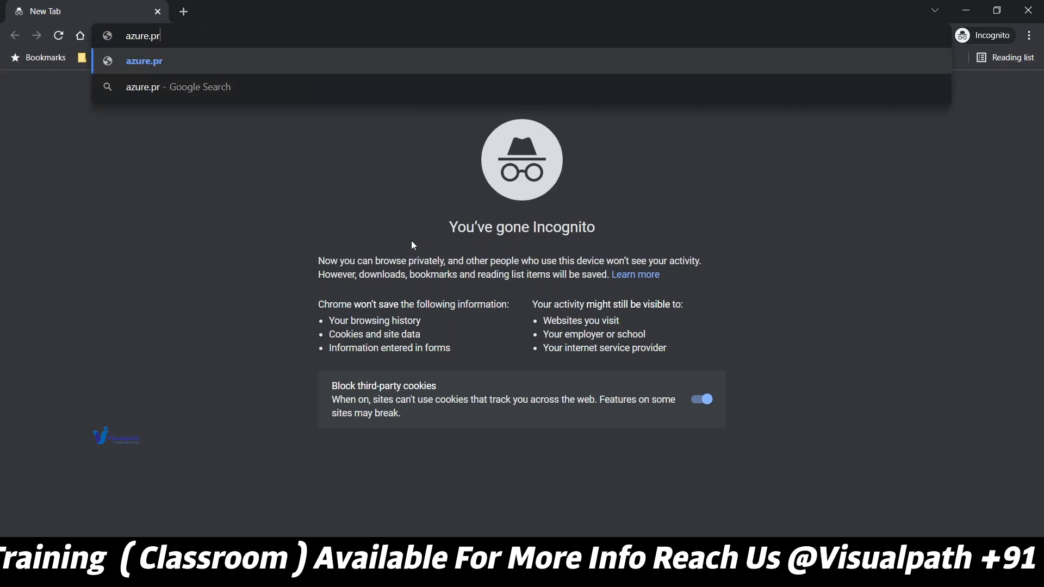
type("ota")
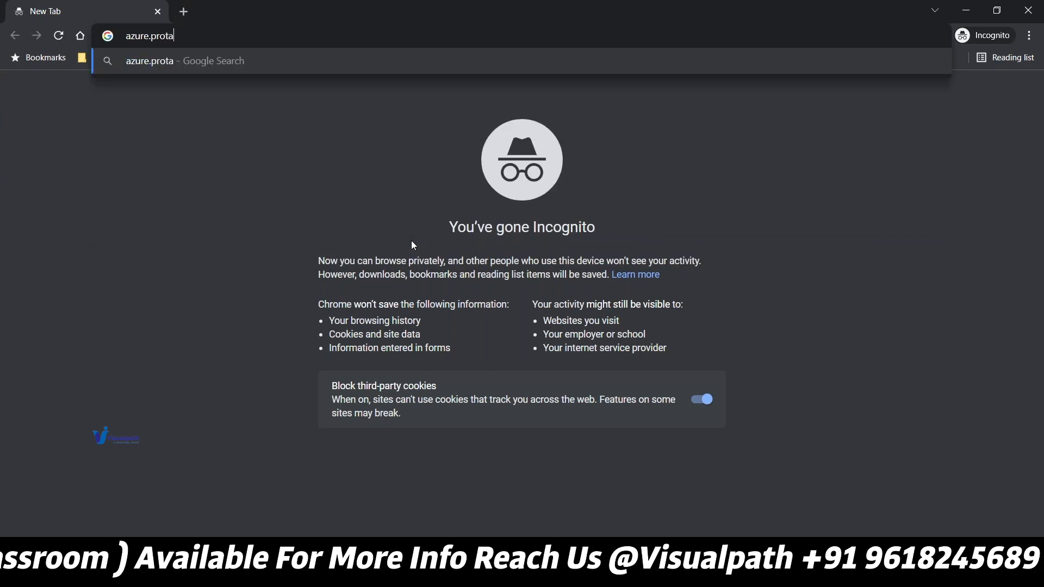
type("l.com")
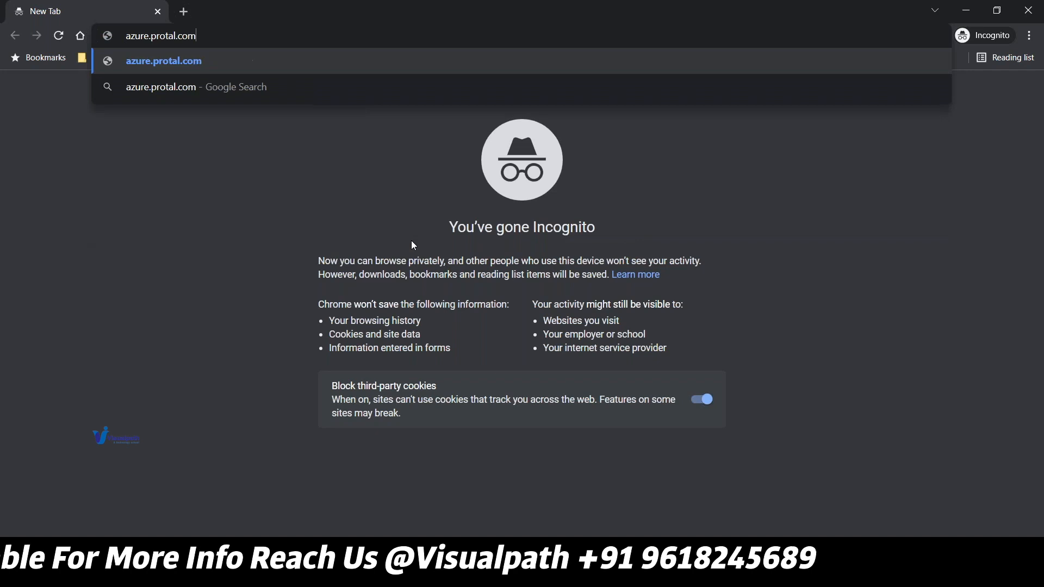
key("Return")
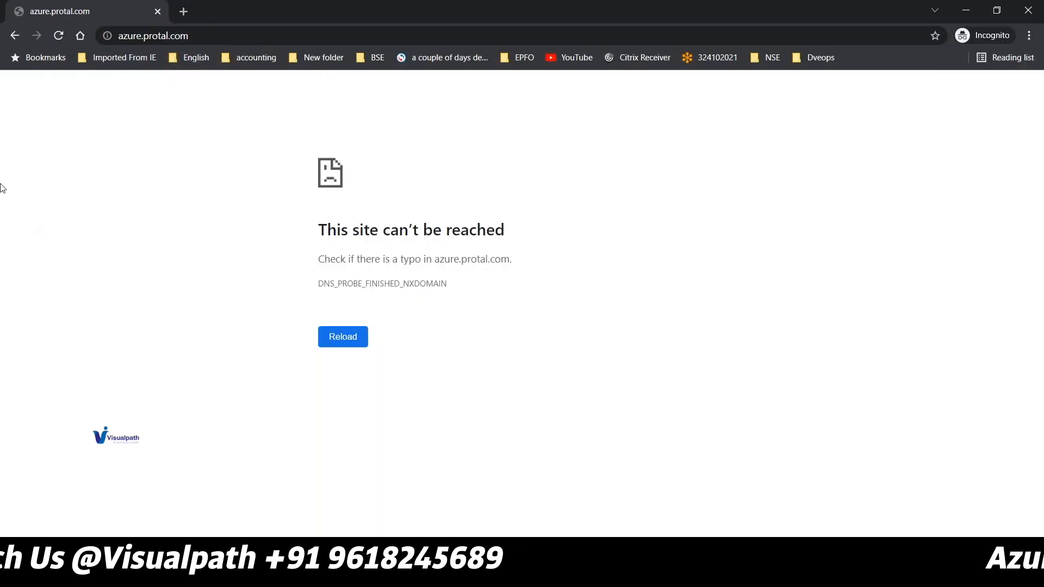
Step: Retry with the address Protal.azure.com, which again shows a can't-be-reached page
left_click(215, 34)
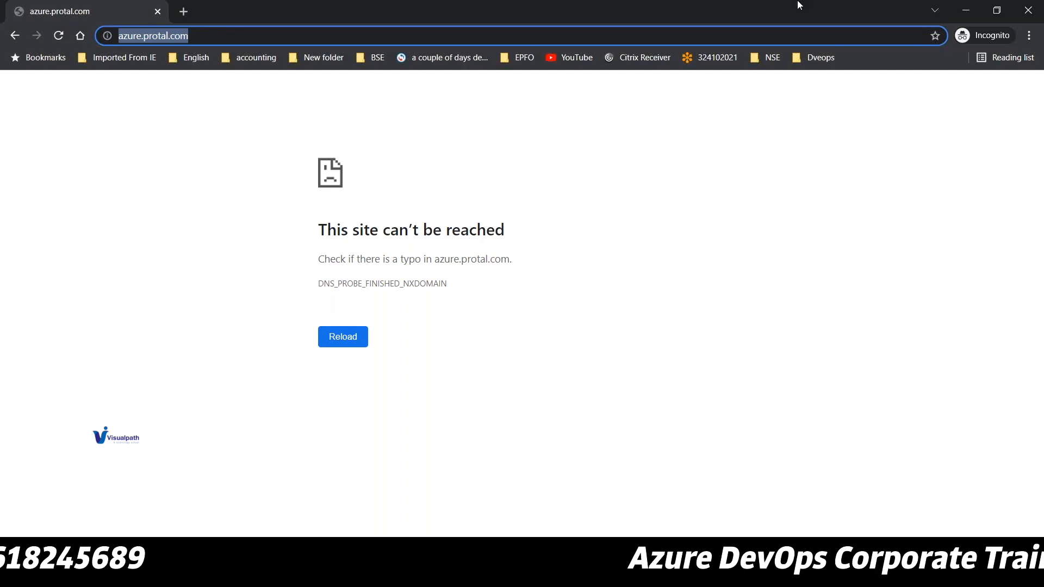
left_click(967, 10)
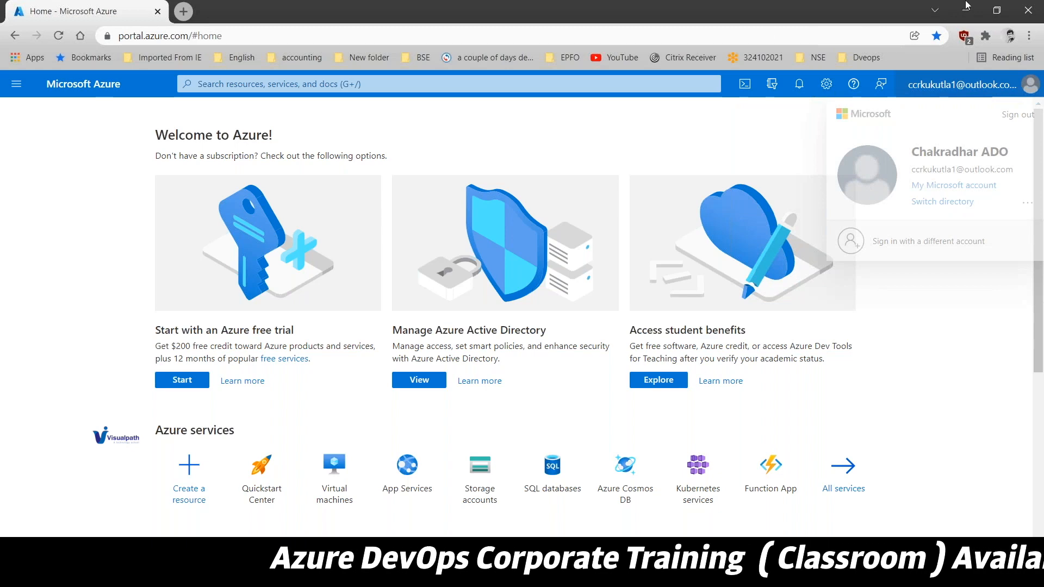
left_click(967, 11)
type("Prota")
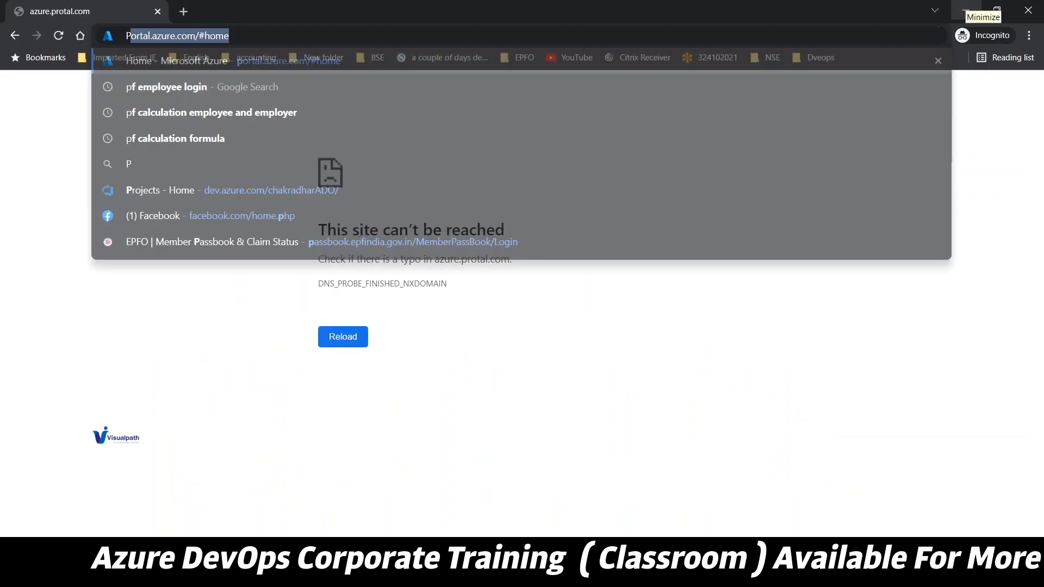
type("l.")
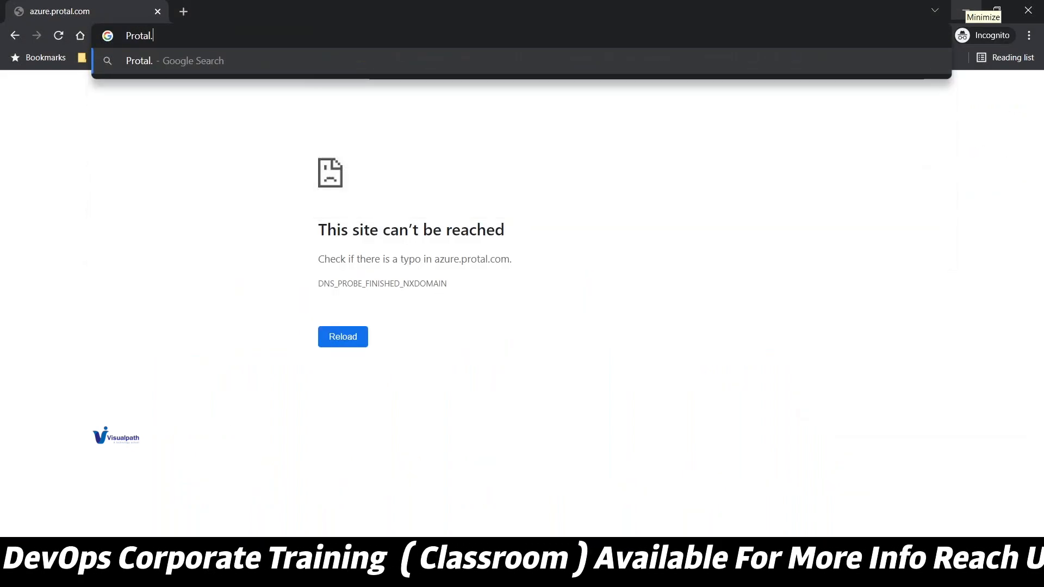
type("azure")
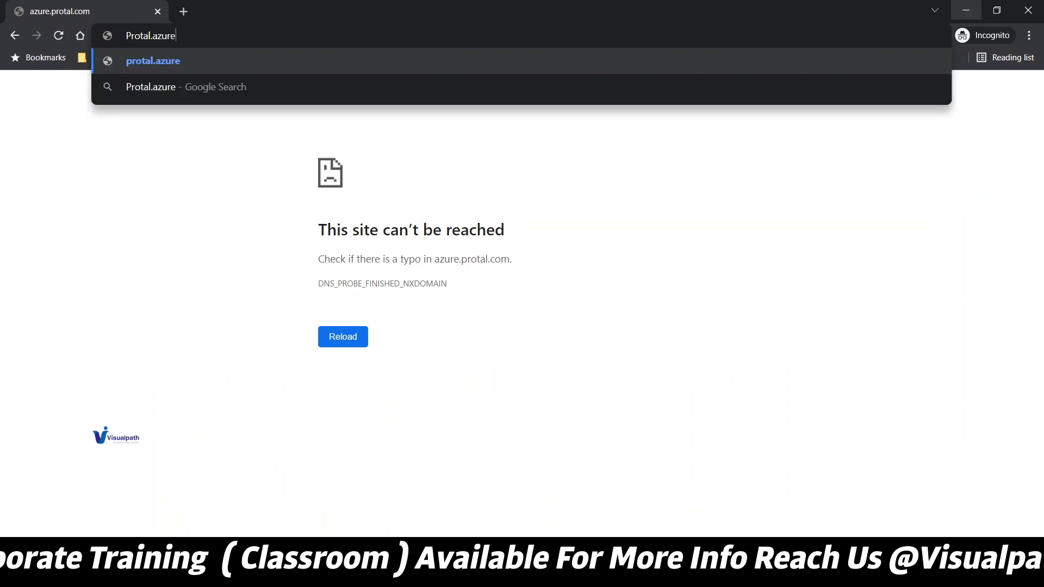
type(".com")
key("Return")
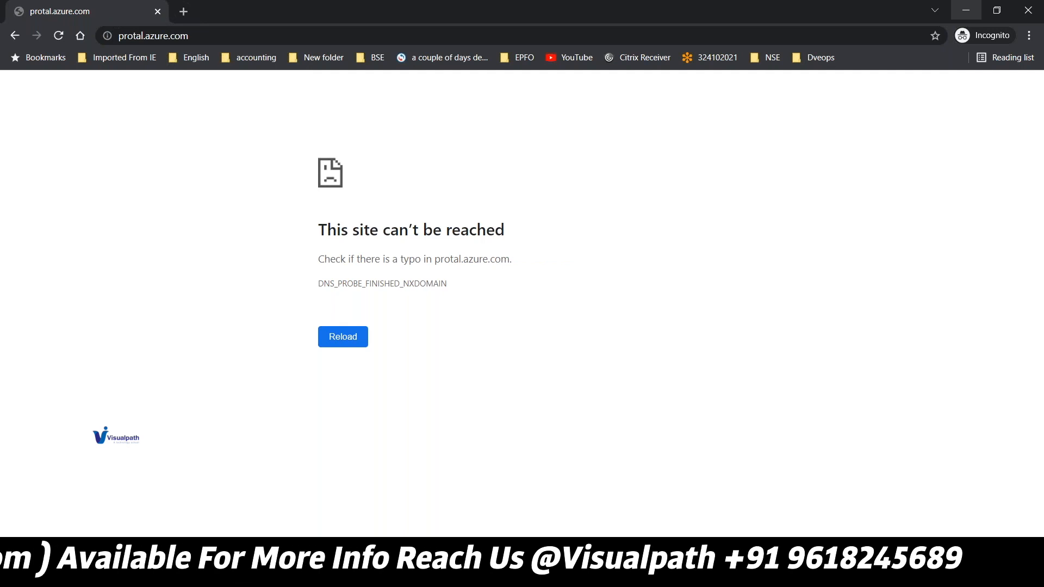
left_click(684, 33)
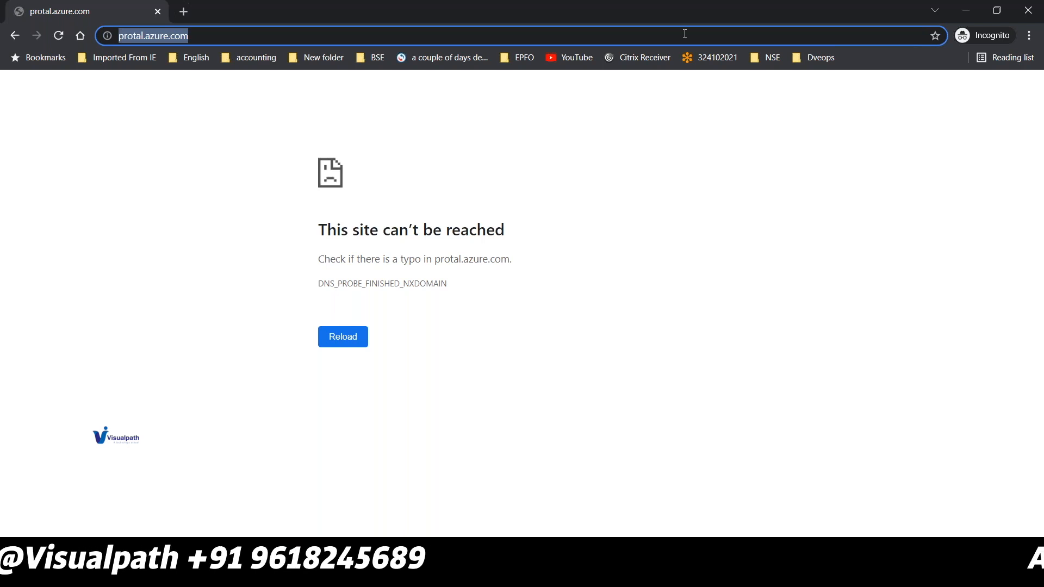
key("Return")
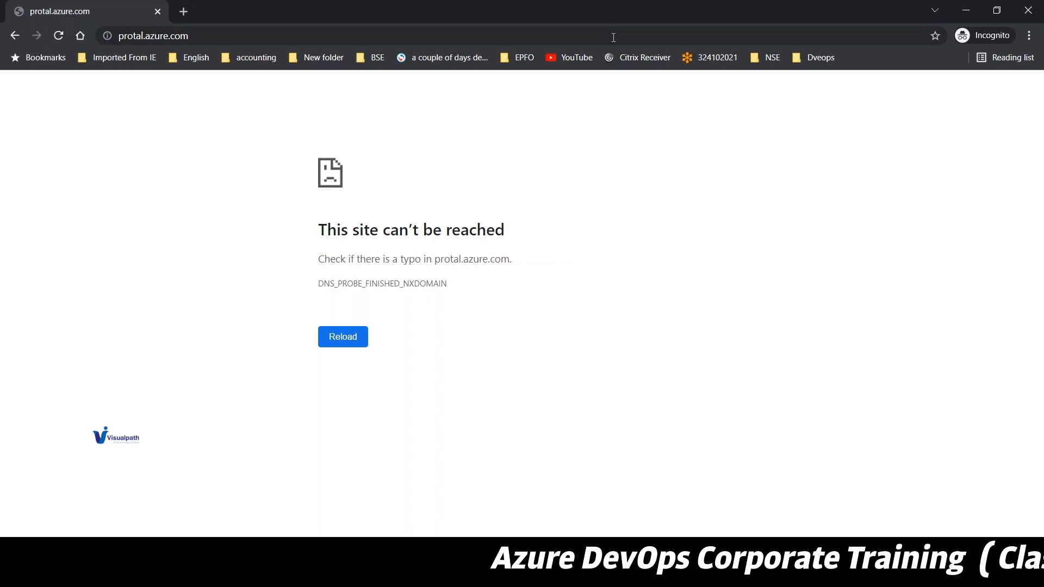
Step: Close the incognito window and switch to the placement batch organisation account
left_click(1029, 9)
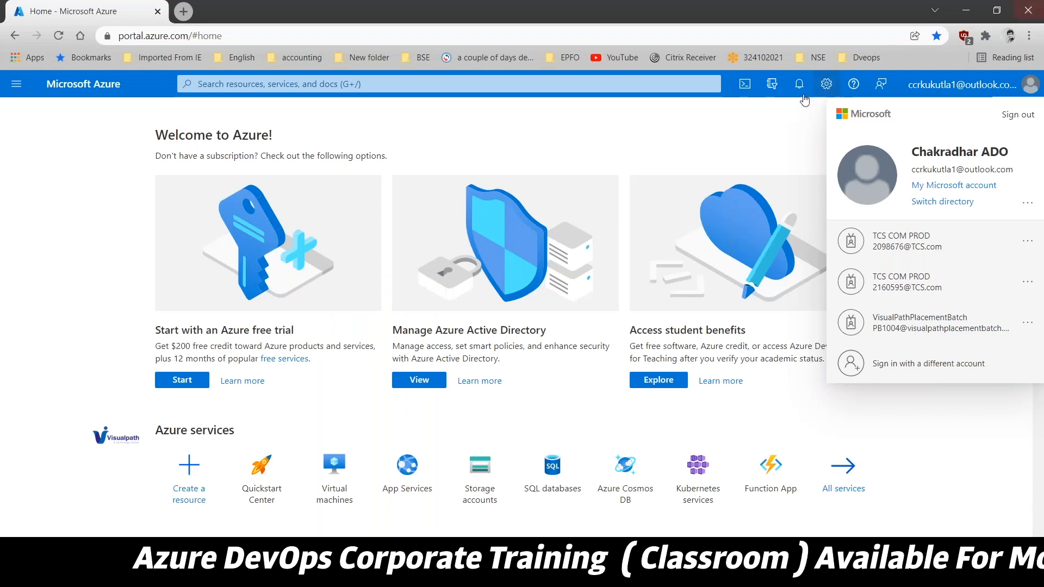
left_click(1038, 91)
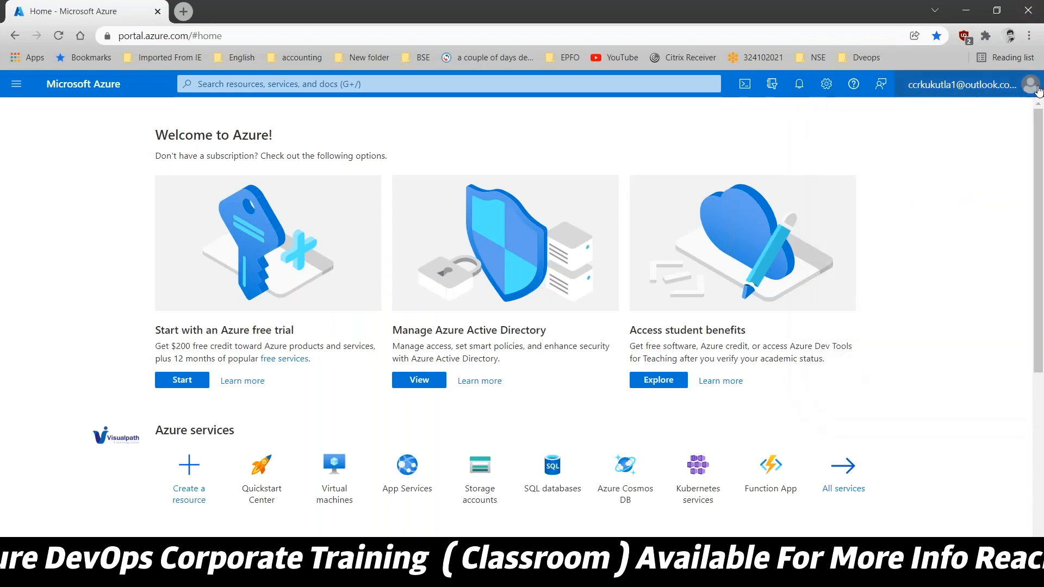
left_click(1038, 91)
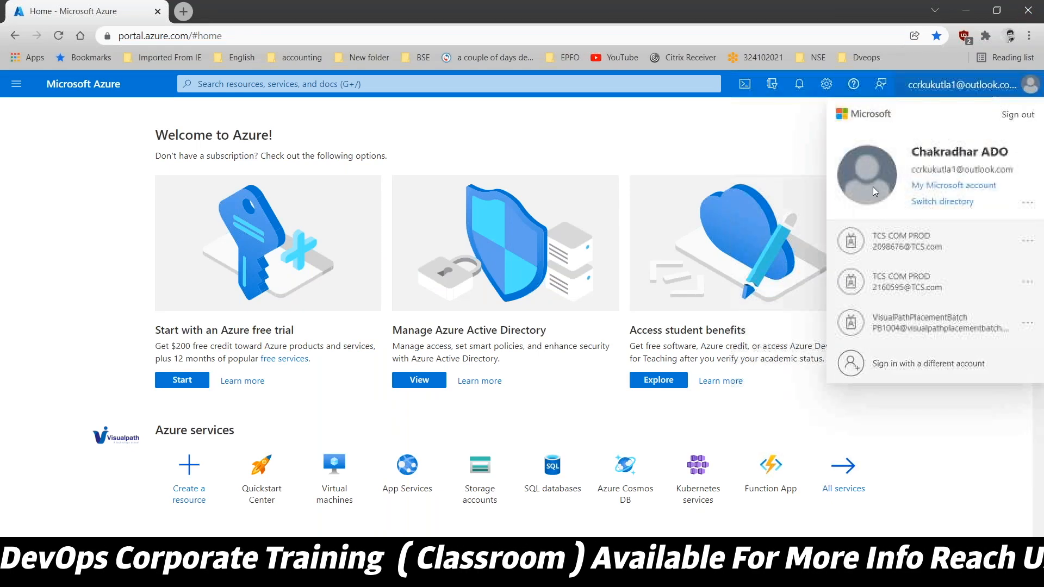
left_click(908, 324)
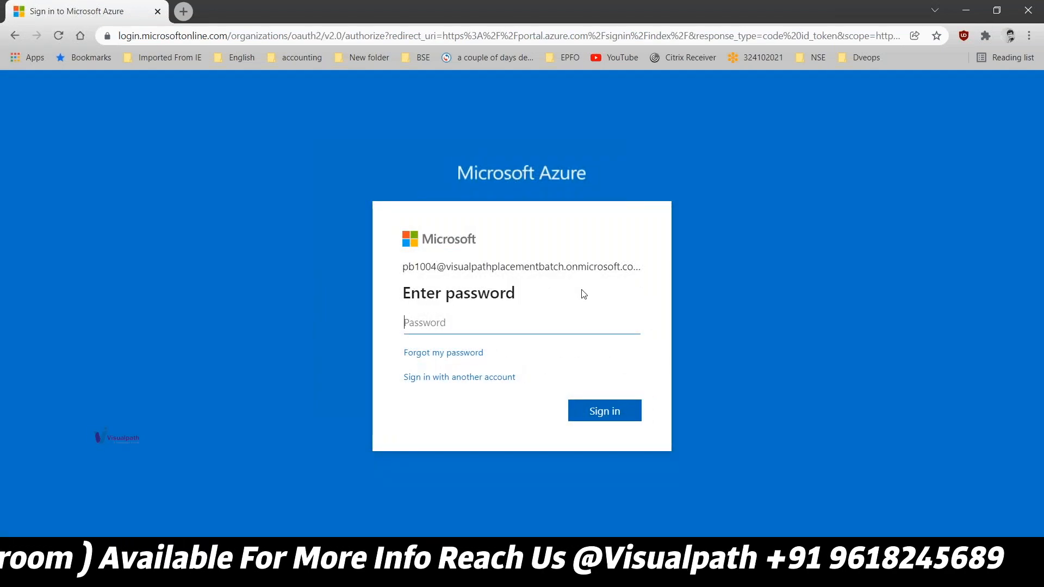
Step: Enter the account password, correcting a mistyped attempt, and sign in
type("•••••••")
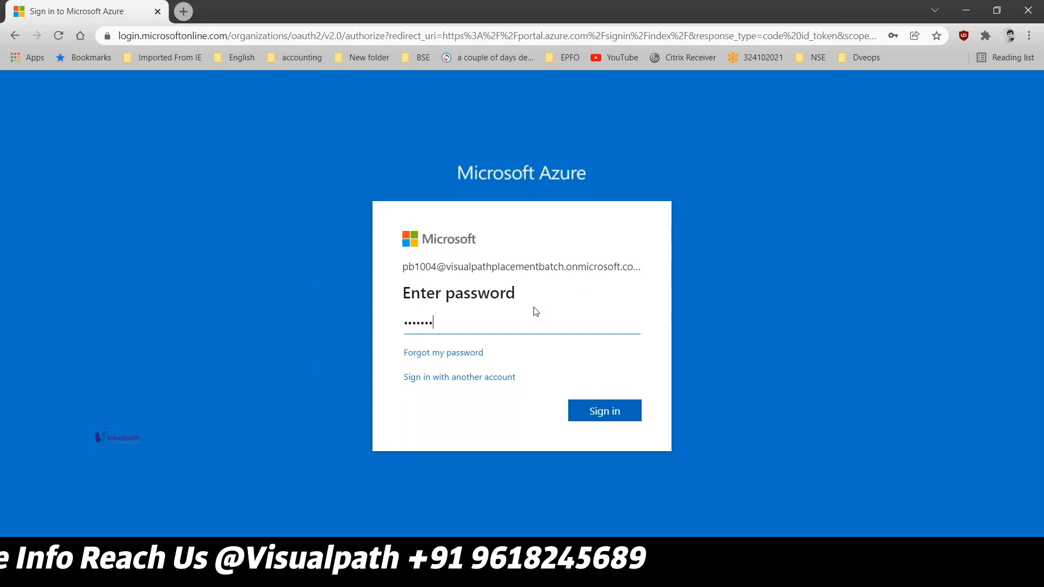
key("ctrl+a")
key("BackSpace")
type("••••")
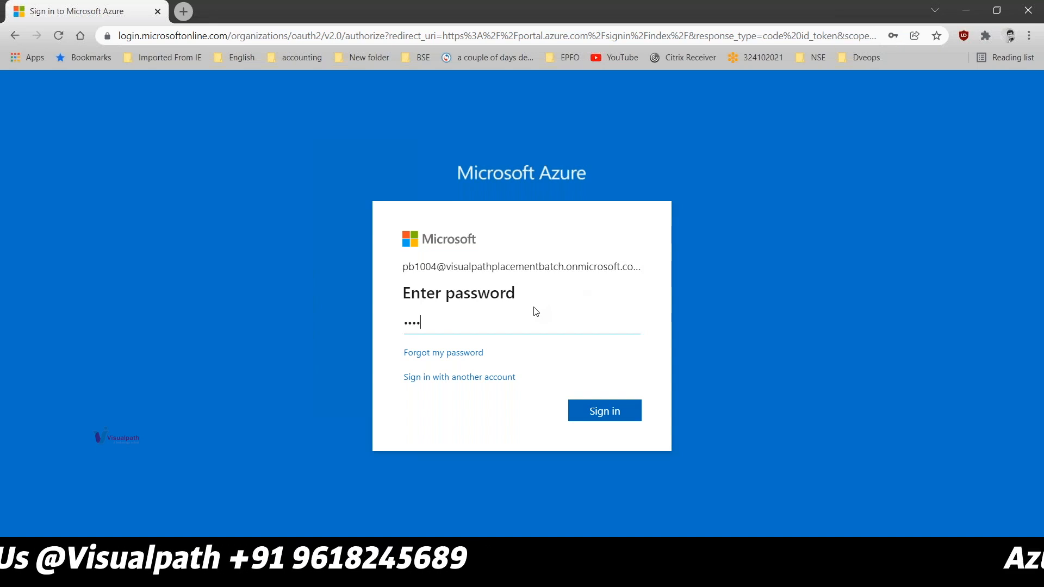
type("•••••••••")
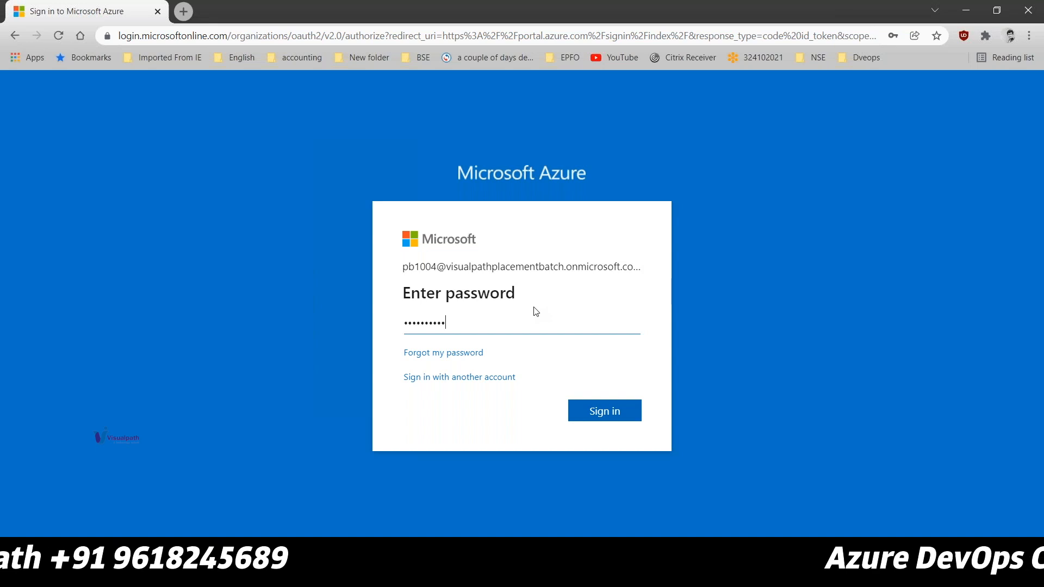
key("Return")
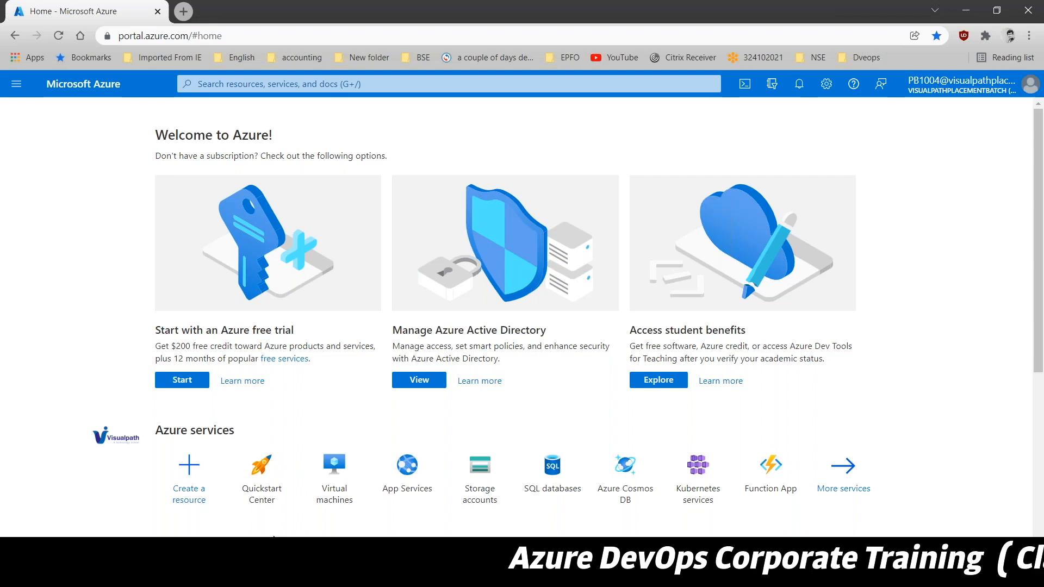
Step: Start the Azure free trial and sign in with the organisation account to load the profile form
left_click(183, 382)
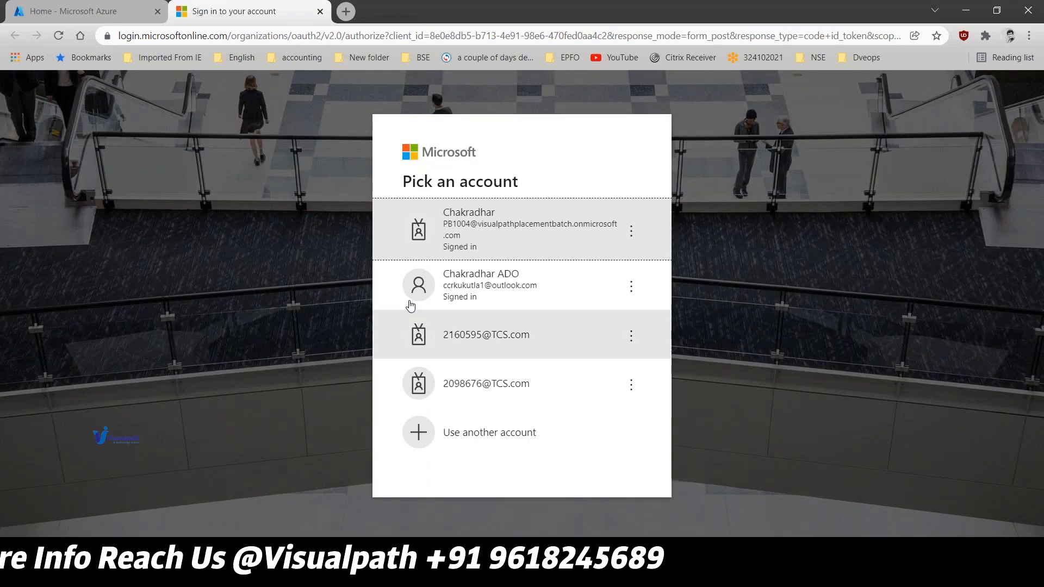
left_click(455, 236)
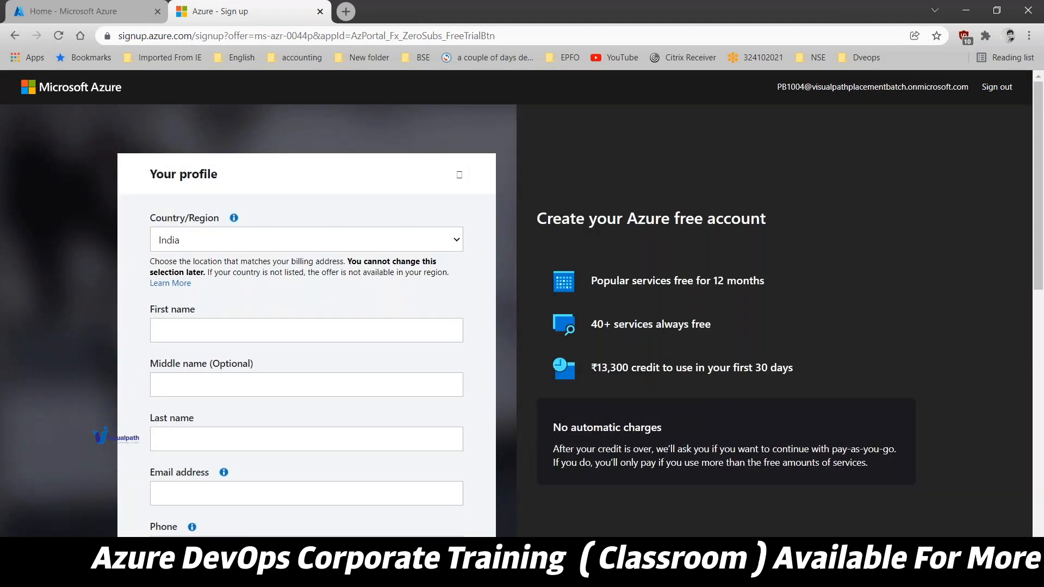
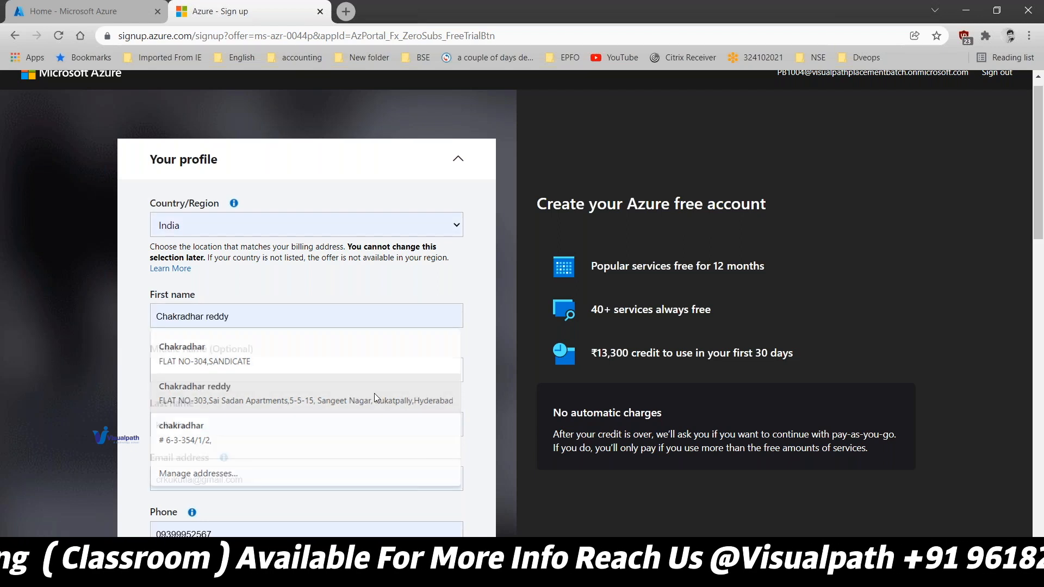
Step: Fill the profile's name and contact details from Chrome's saved autofill entry
left_click(374, 393)
left_click(230, 373)
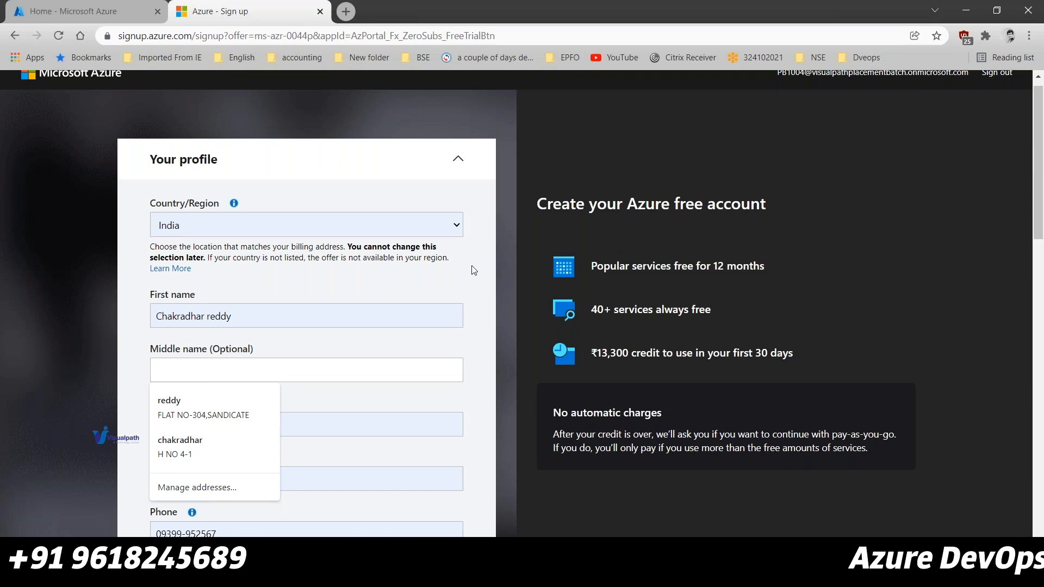
scroll(474, 271, "up", 1)
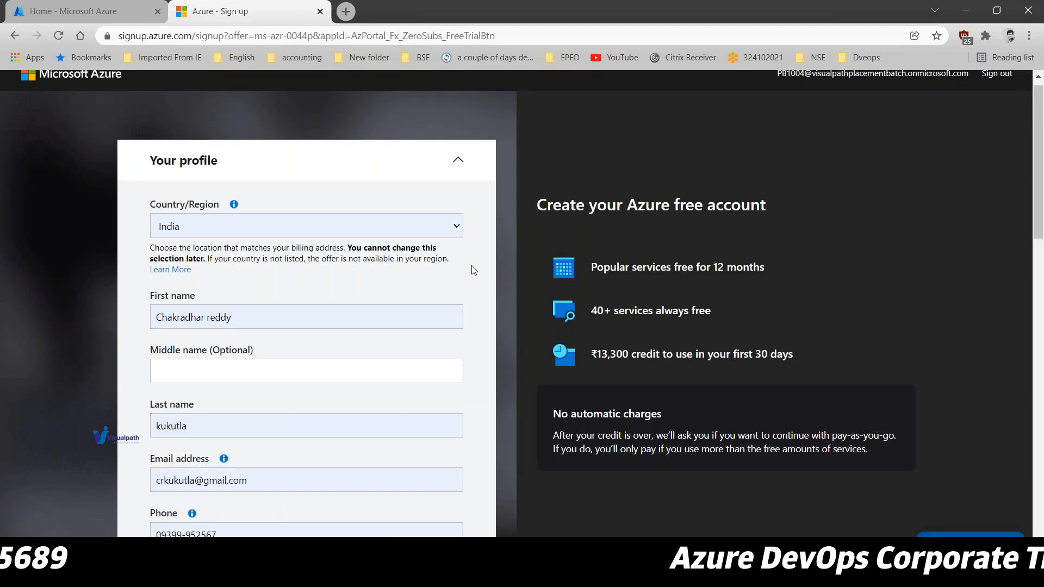
left_click_drag(1039, 186, 1029, 285)
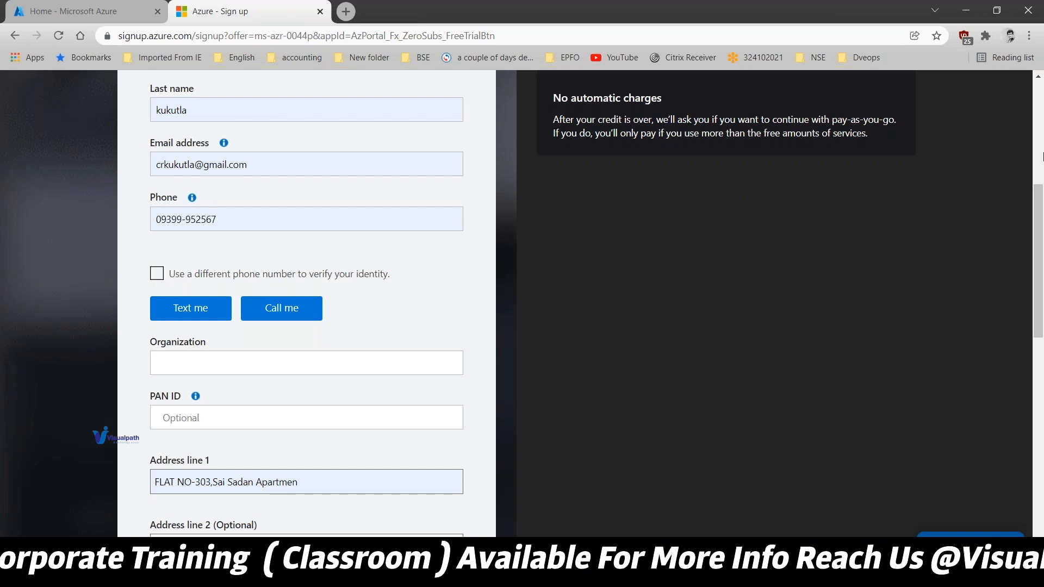
left_click_drag(1041, 249, 1041, 279)
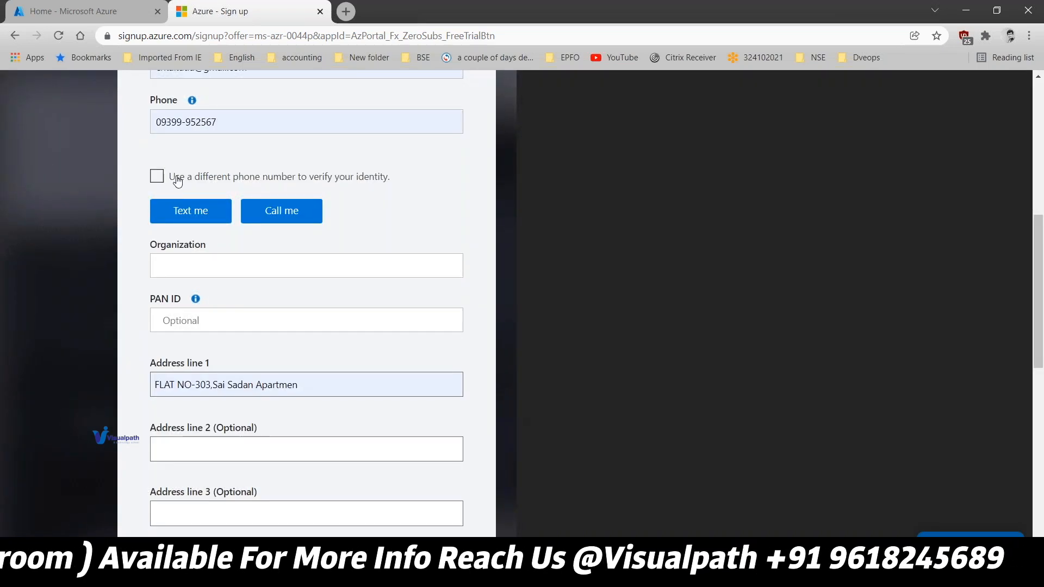
Step: Verify the profile's phone number by text message using the received code
left_click(157, 175)
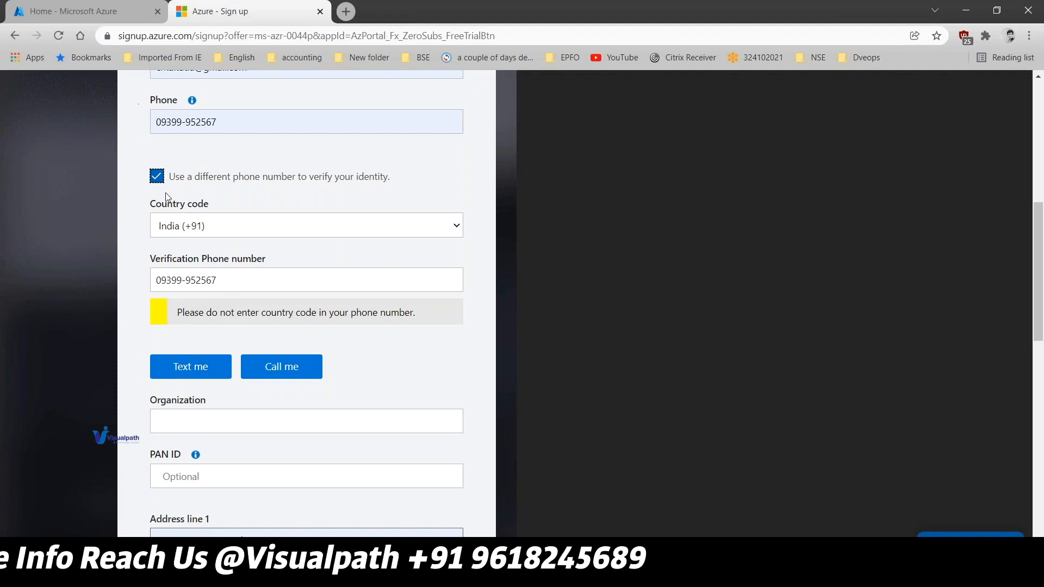
left_click(156, 177)
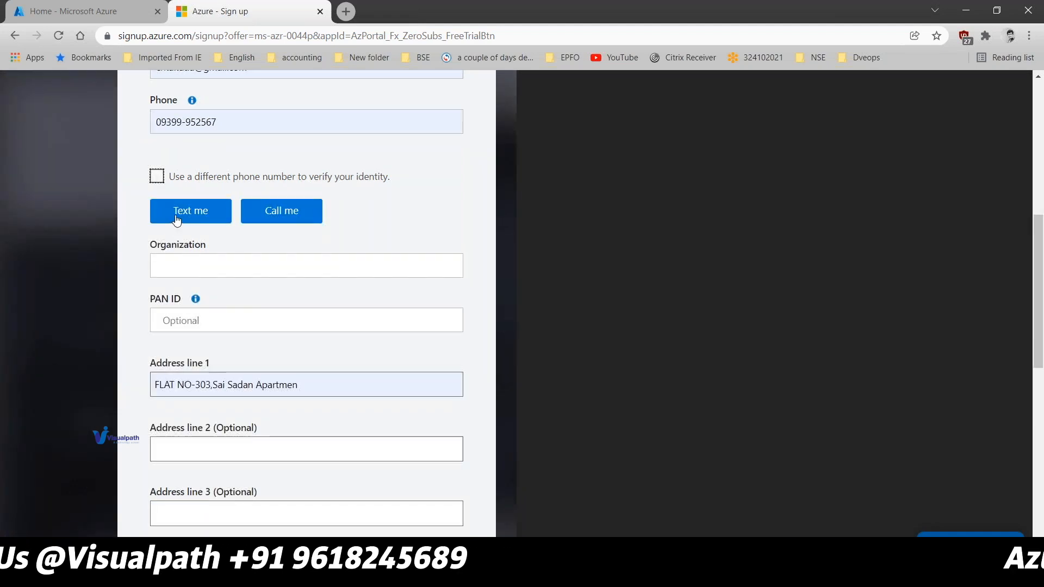
left_click(178, 219)
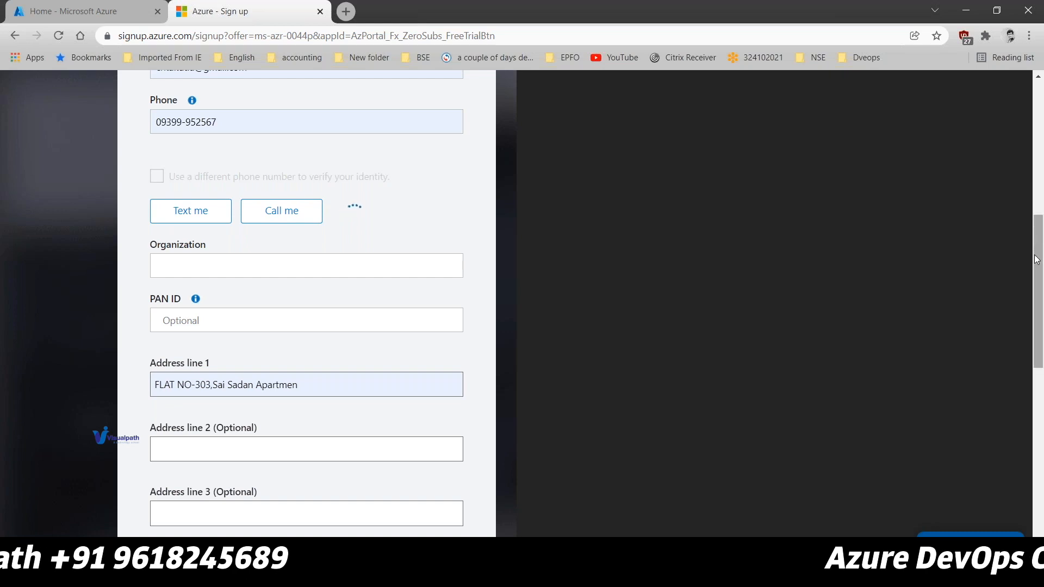
left_click_drag(1037, 260, 1041, 293)
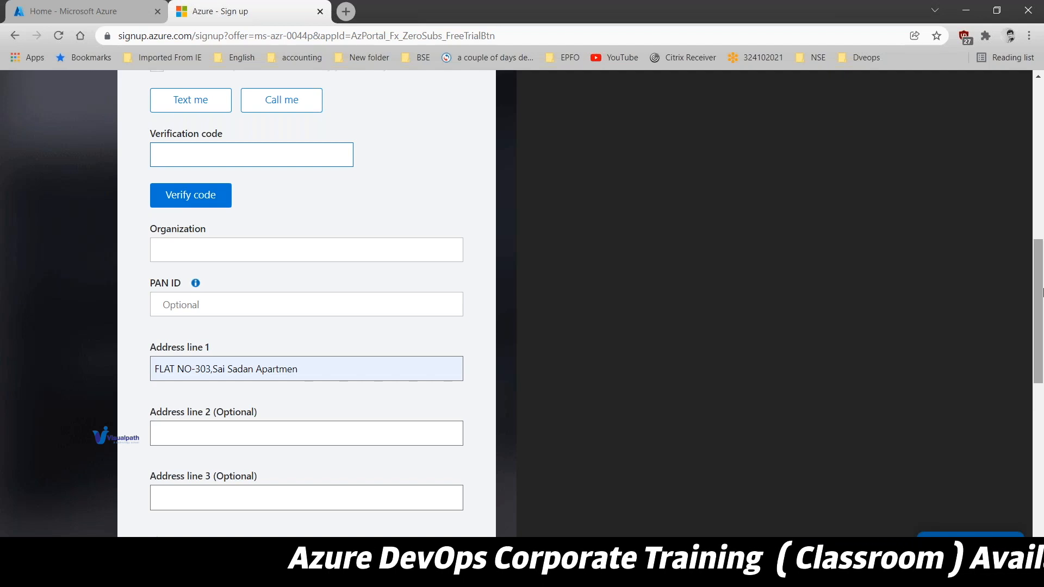
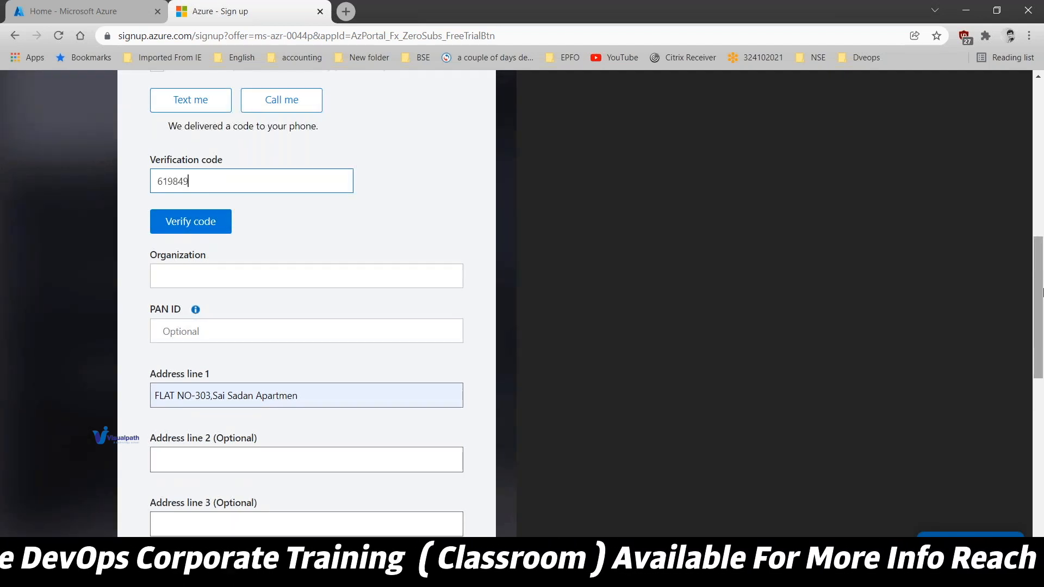
left_click(183, 227)
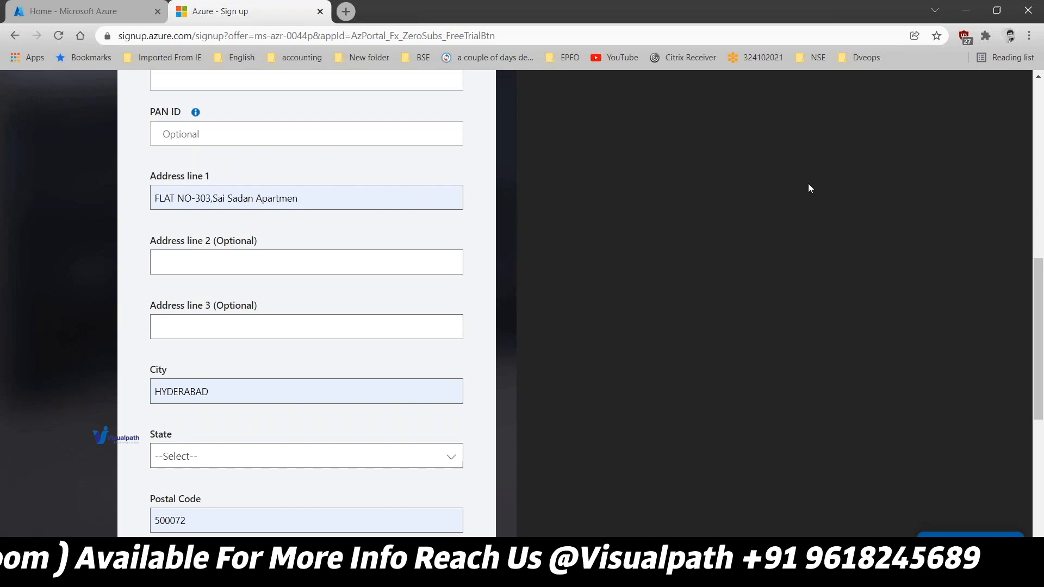
left_click_drag(1040, 279, 1043, 408)
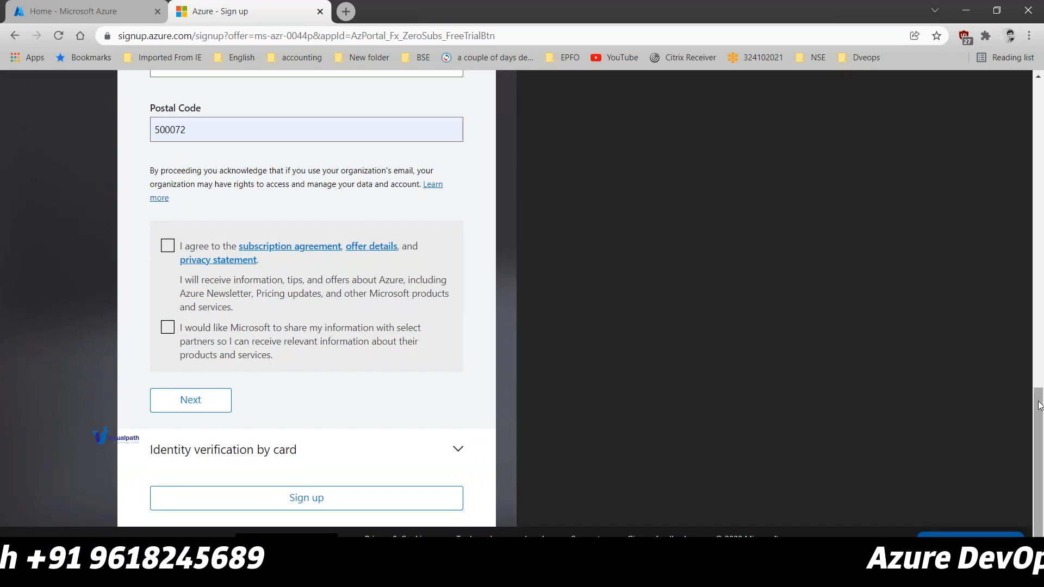
left_click_drag(1039, 409, 1022, 381)
Step: Set the State to Telangana
left_click(413, 159)
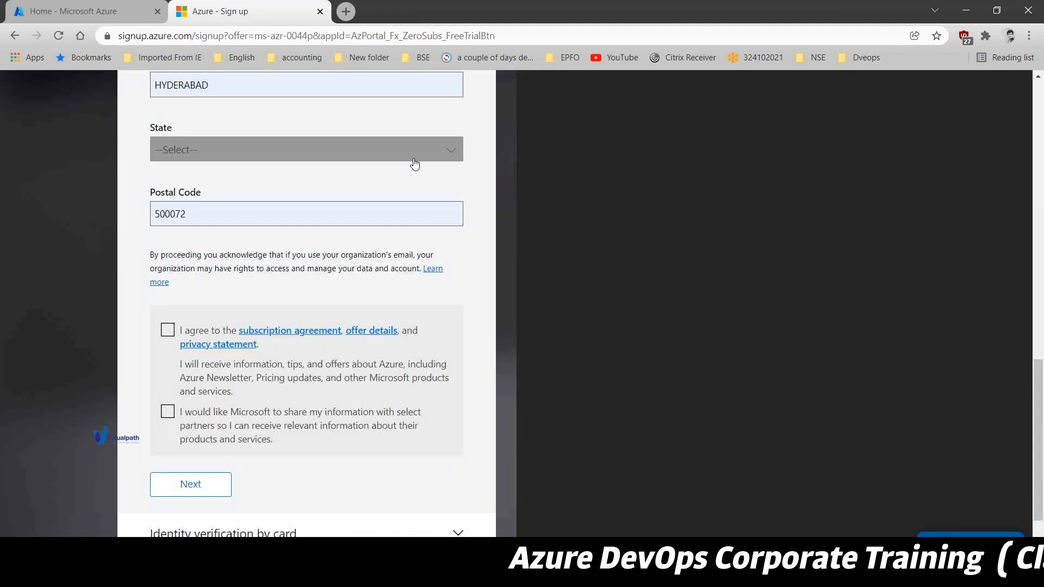
type("te")
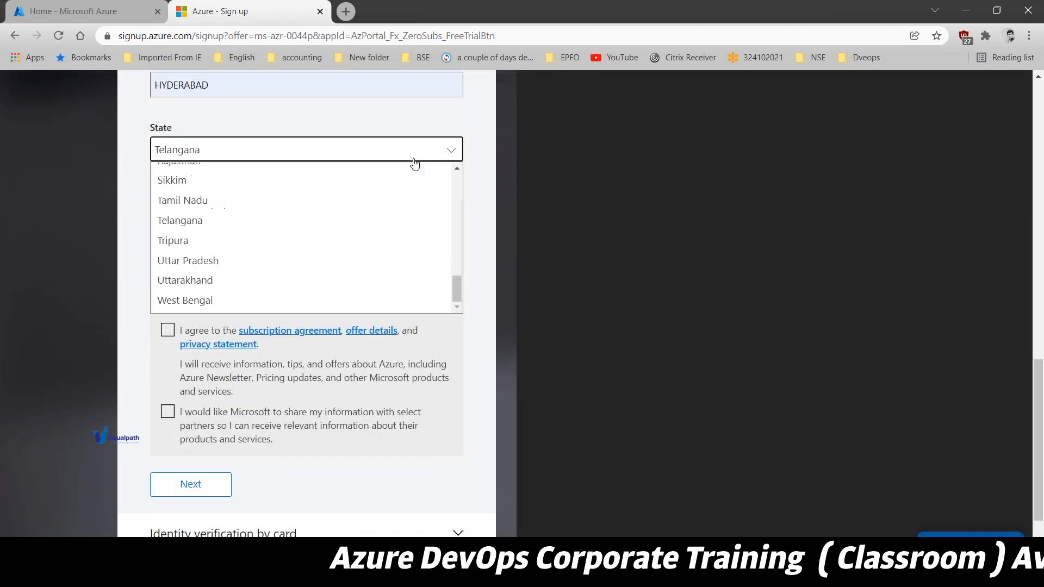
left_click(413, 160)
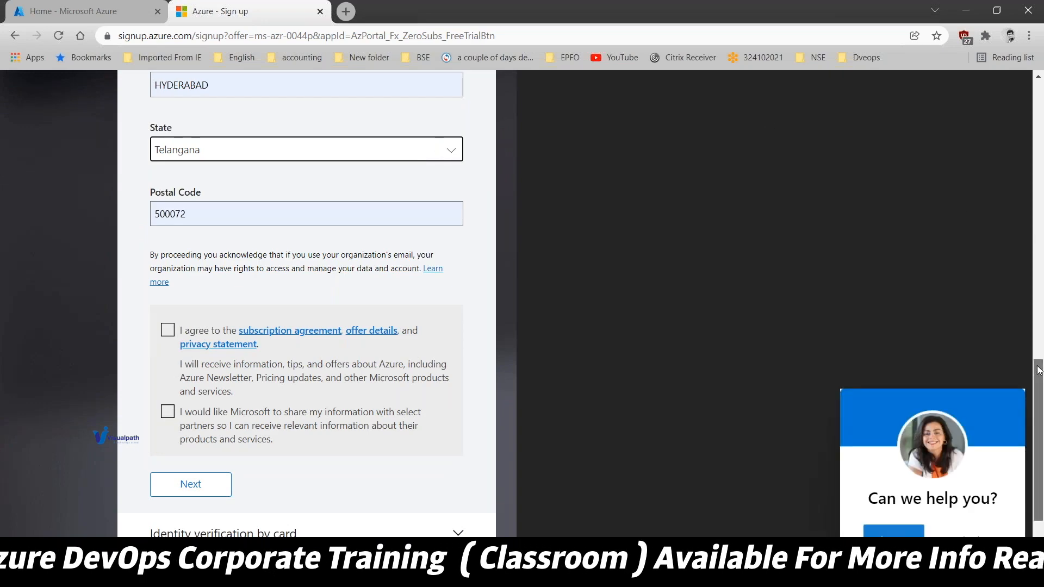
scroll(1042, 424, "down", 2)
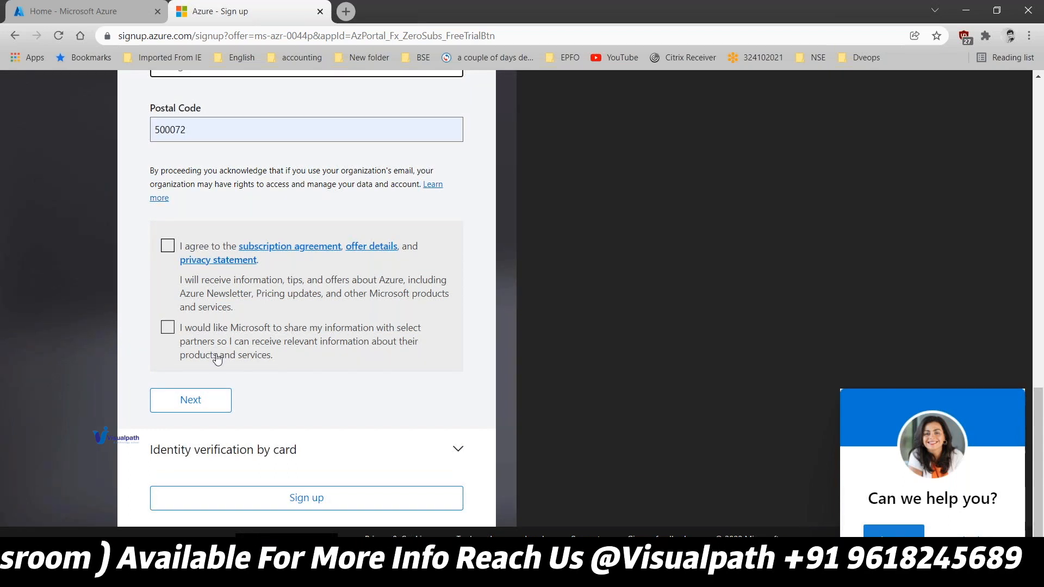
Step: Accept the subscription agreement, opt in to partner information sharing, and submit the profile
left_click(168, 248)
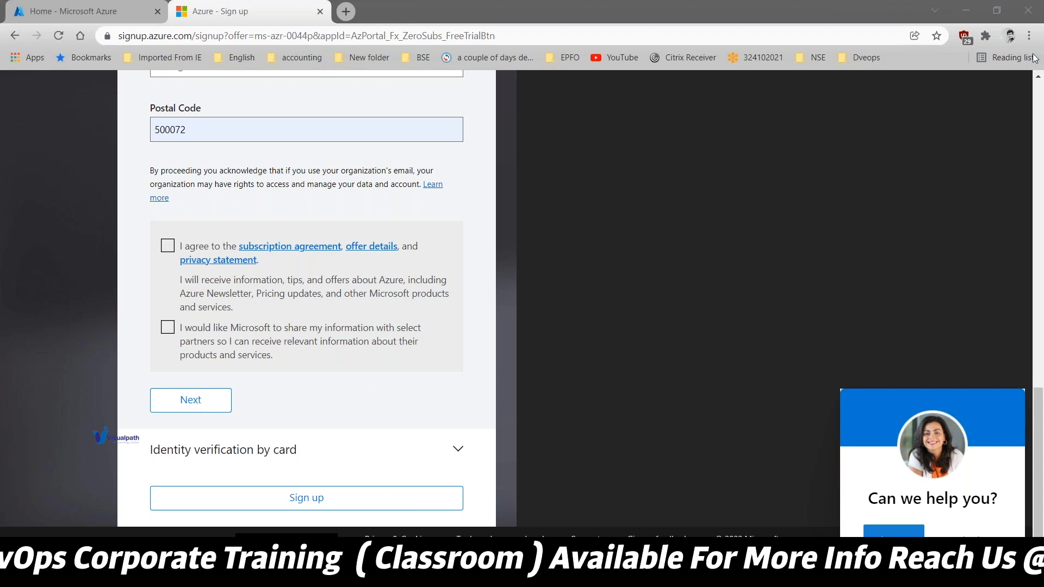
left_click(199, 399)
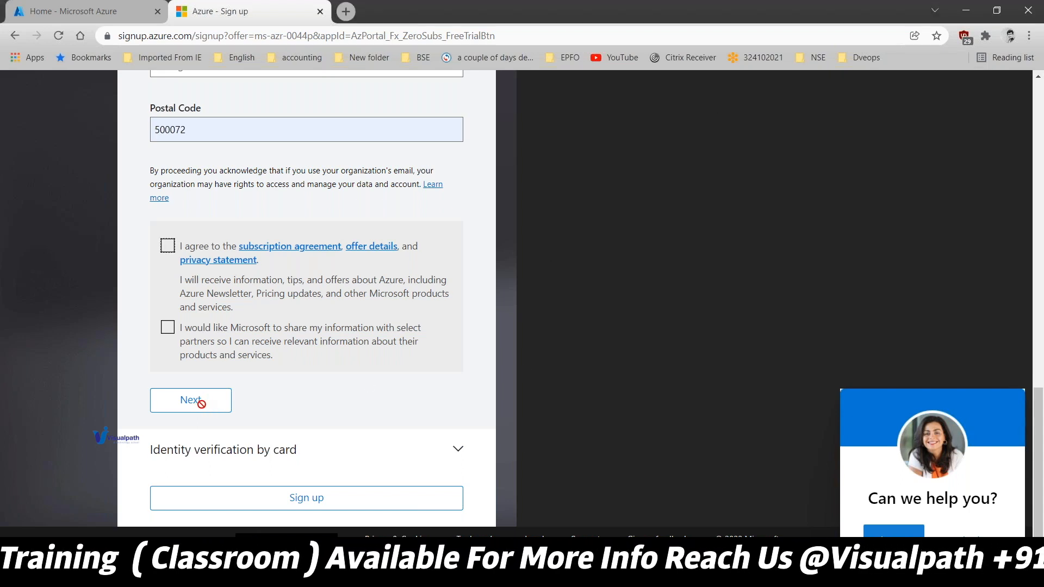
left_click(167, 246)
left_click(166, 329)
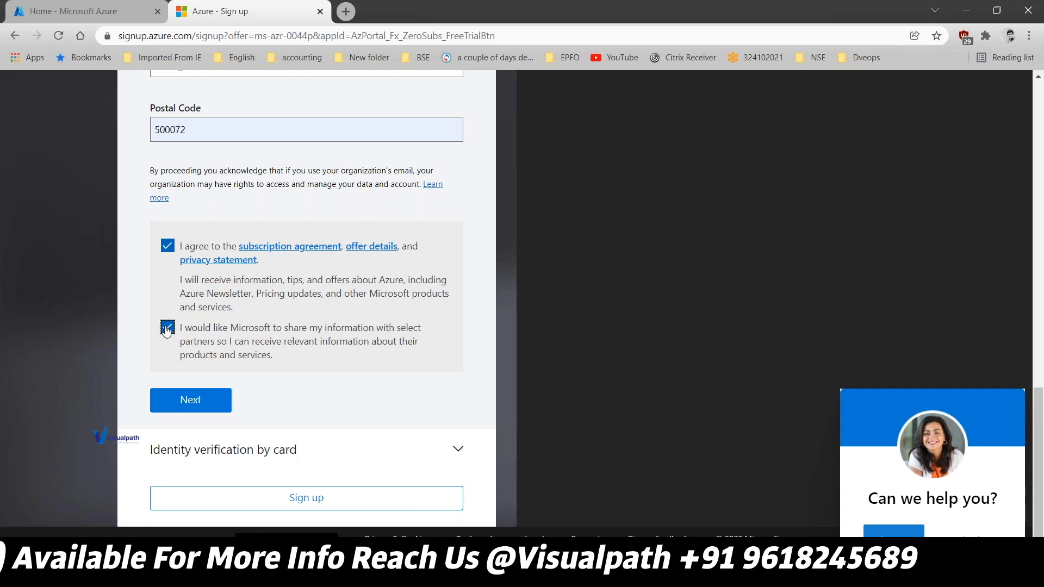
left_click(167, 329)
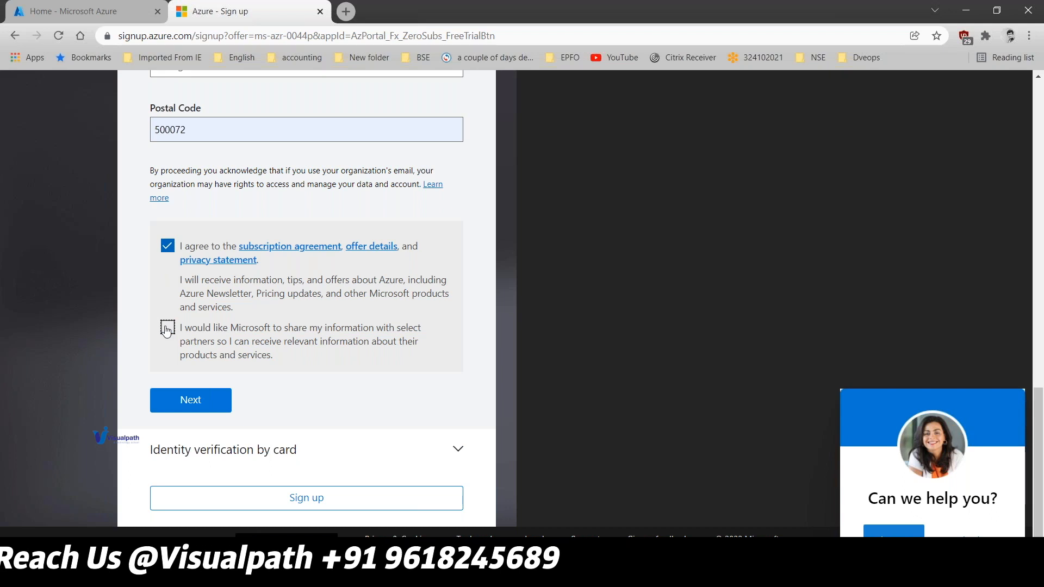
left_click(166, 329)
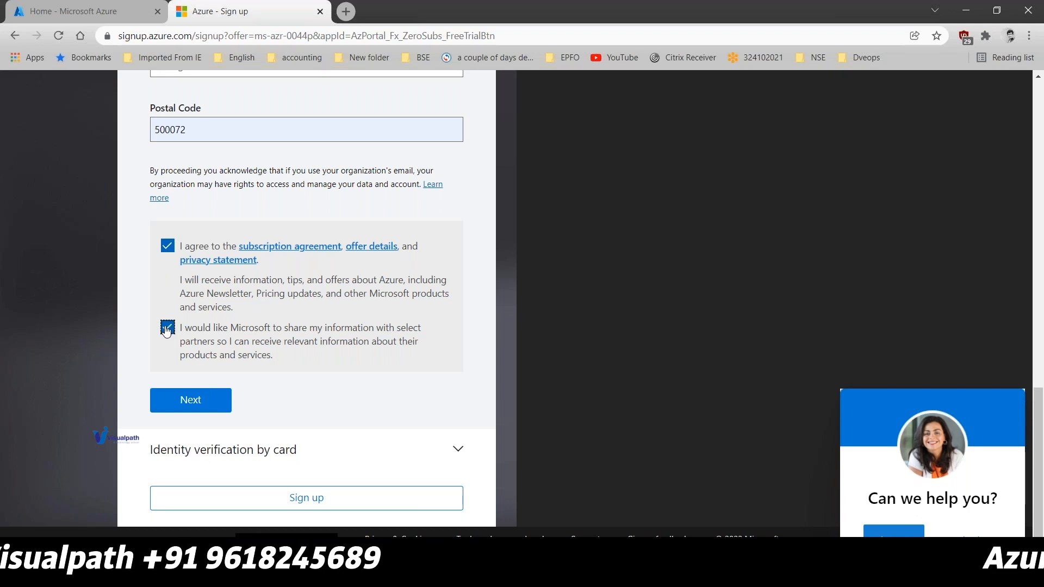
left_click(198, 400)
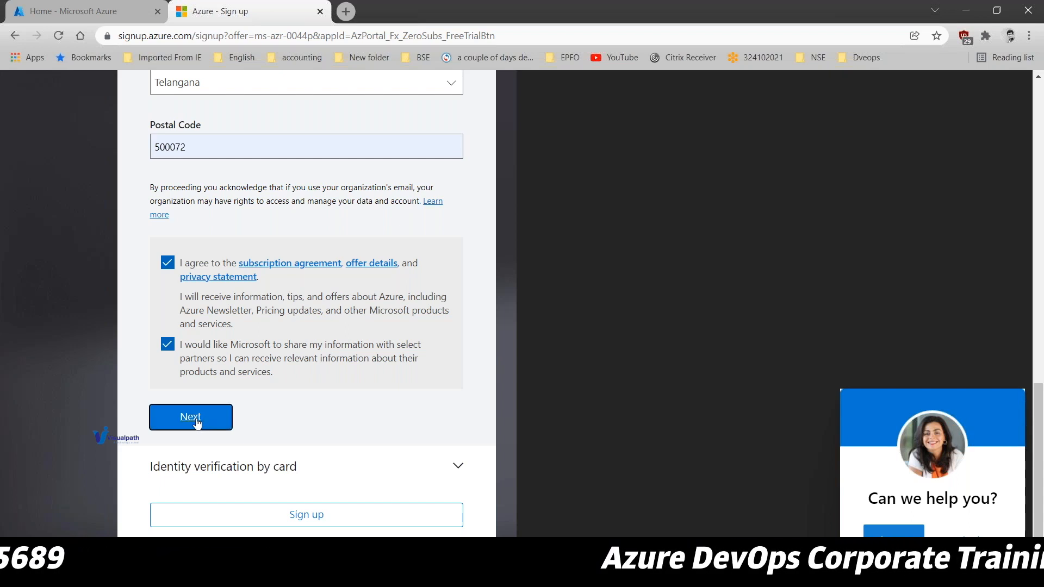
Step: Retry submitting the profile, which is blocked by the empty Organization field
left_click(197, 423)
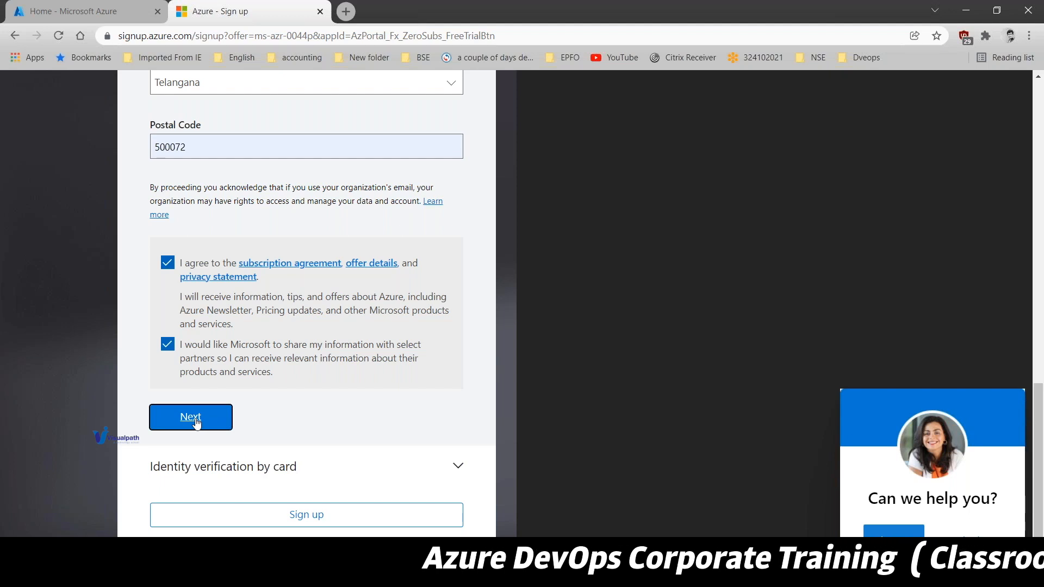
left_click(197, 423)
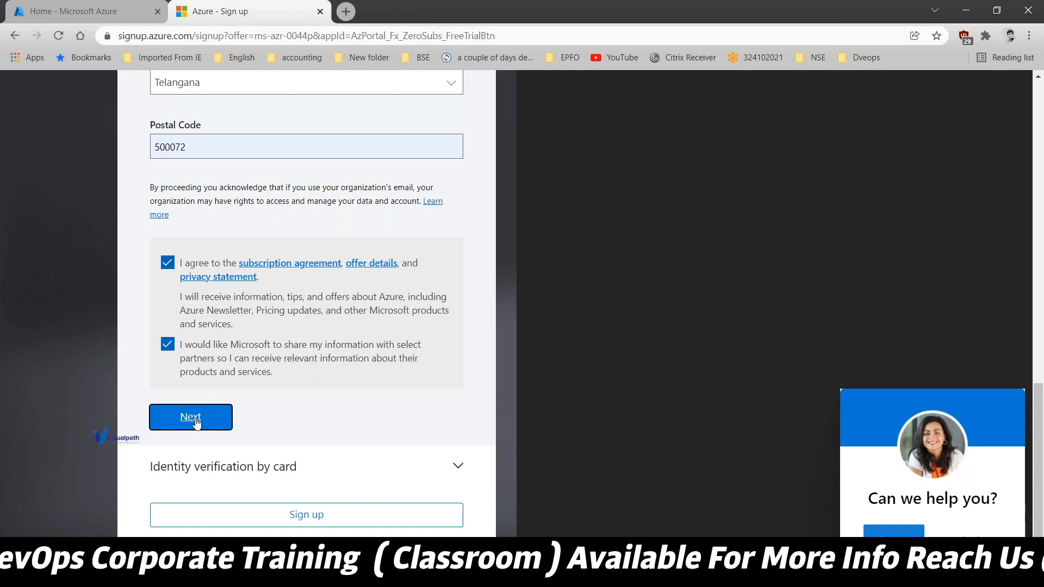
left_click(202, 425)
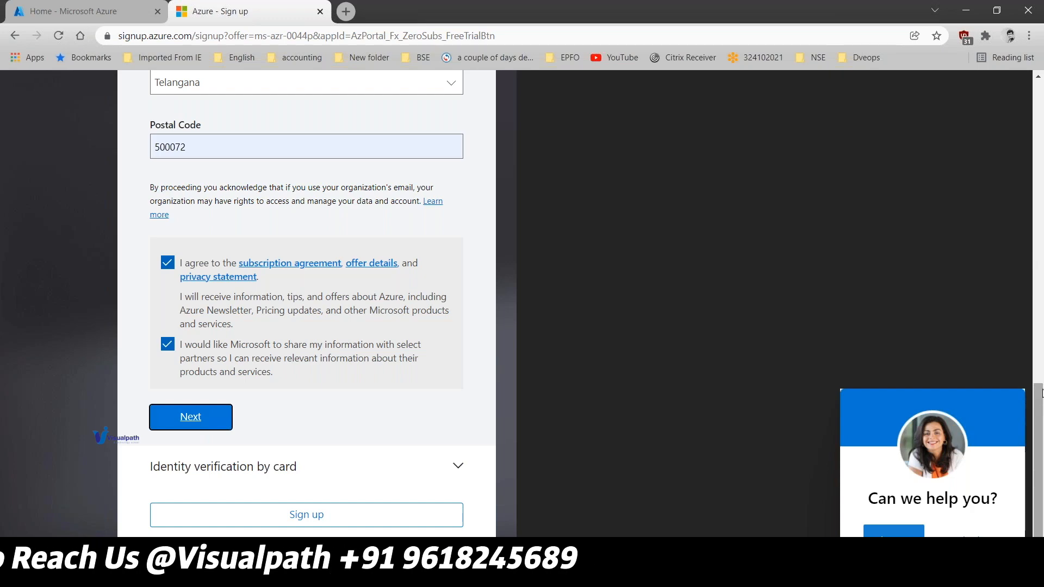
left_click_drag(1039, 399, 999, 187)
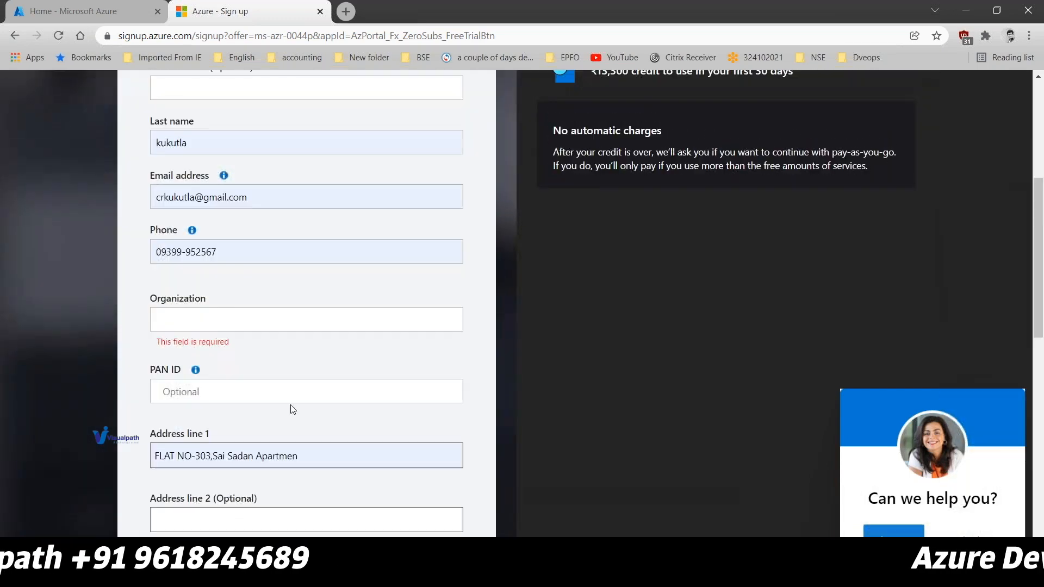
Step: Fill the Organization field with an organisation name, retyping it several times
left_click(314, 321)
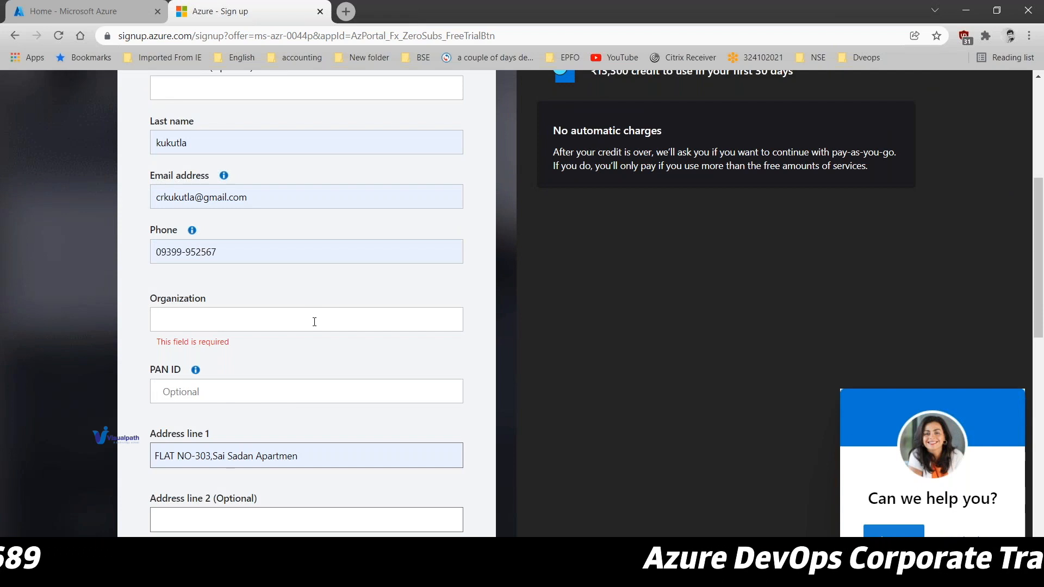
type("v")
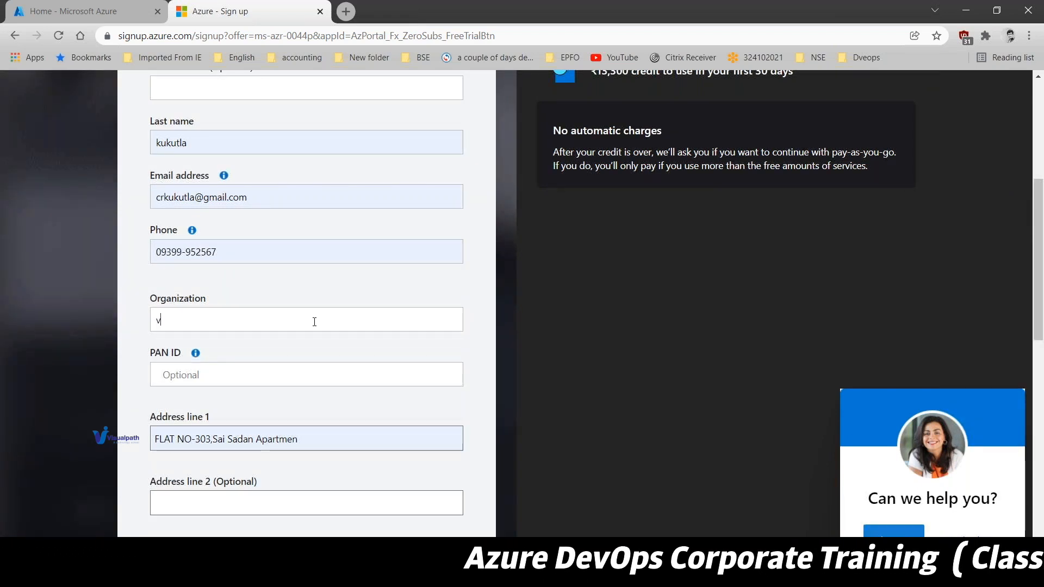
type("isual")
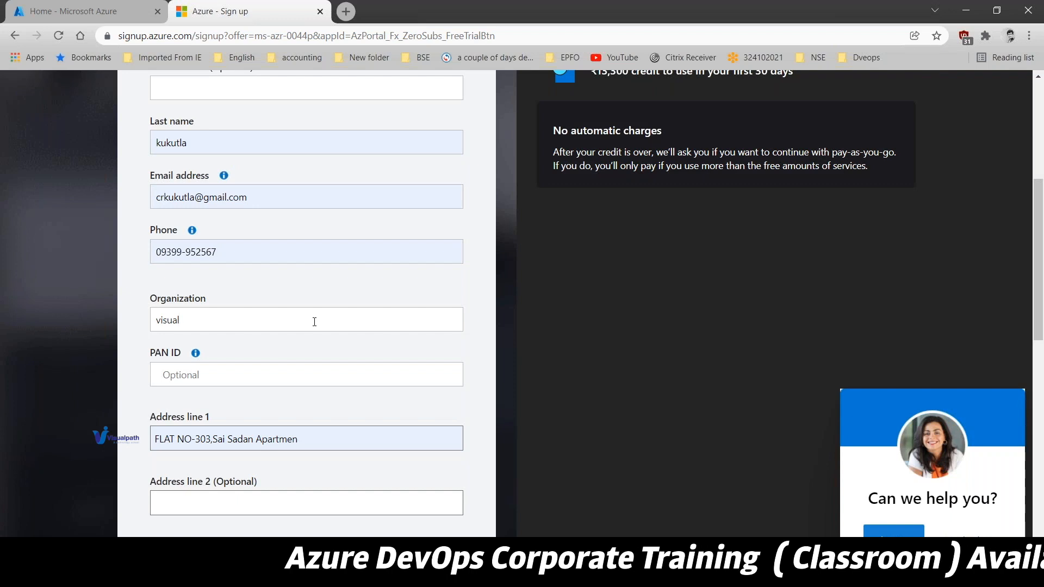
key("BackSpace")
key("BackSpace")
key("BackSpace")
key("BackSpace")
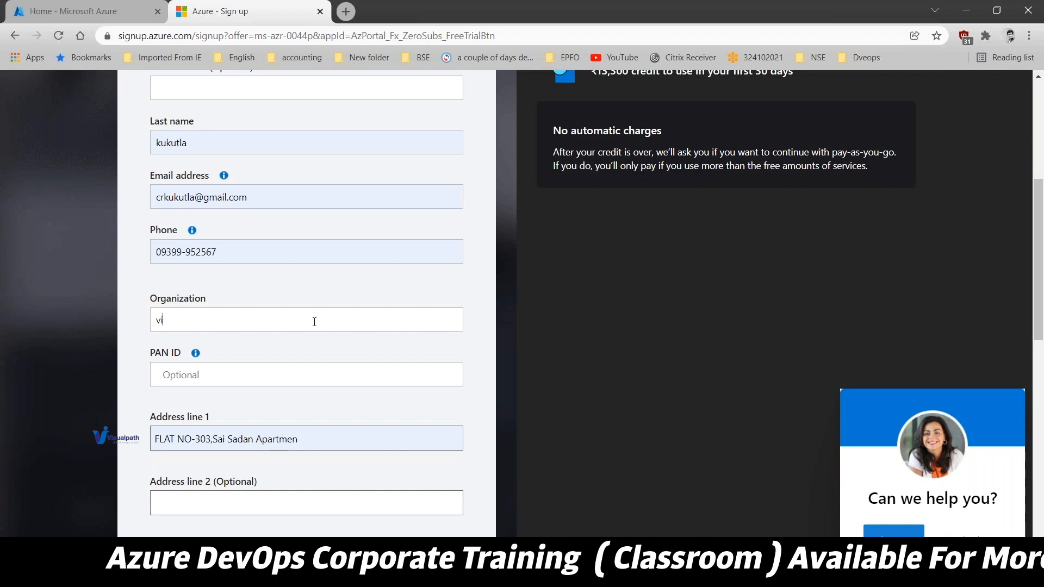
key("BackSpace")
type("vis")
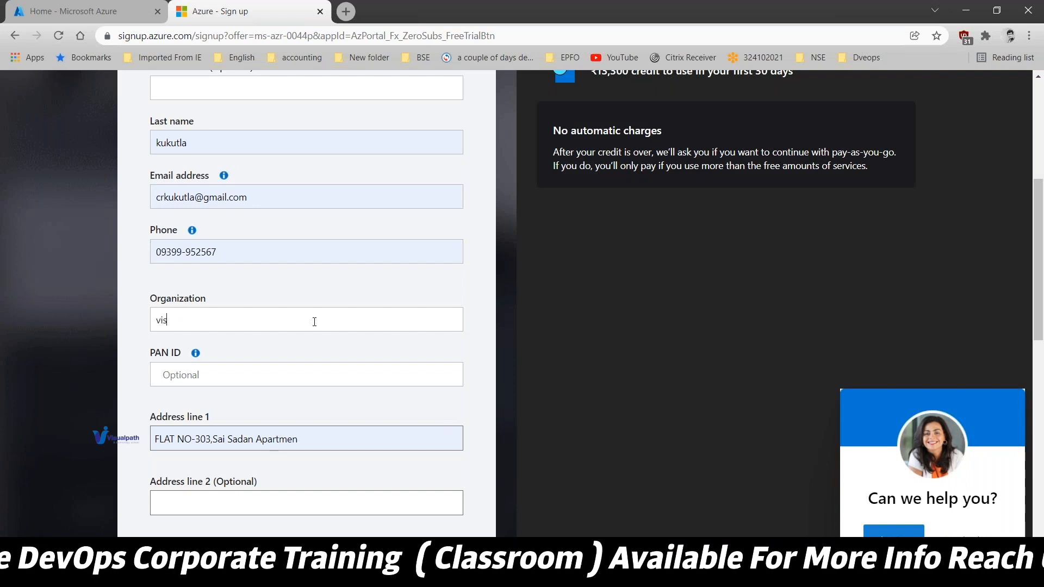
type("ualpa")
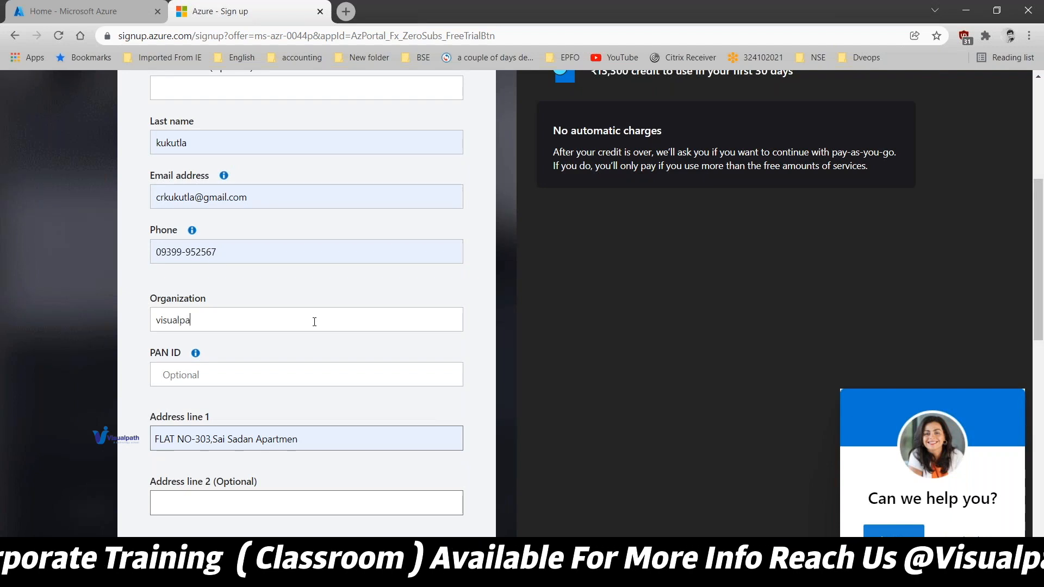
type("rth")
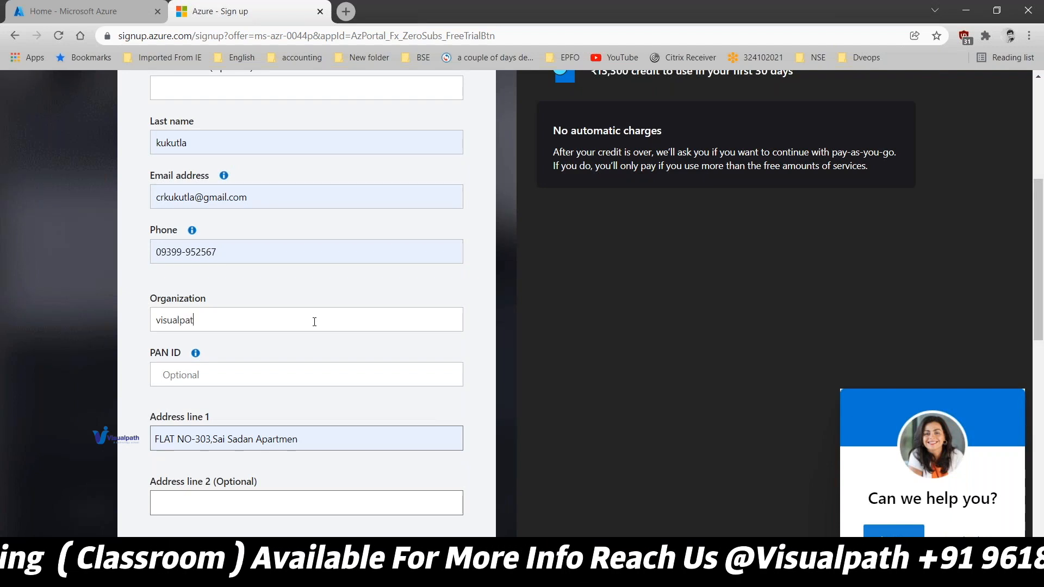
key("BackSpace")
key("BackSpace")
key("BackSpace")
key("BackSpace")
key("BackSpace")
key("BackSpace")
key("BackSpace")
key("BackSpace")
key("BackSpace")
key("BackSpace")
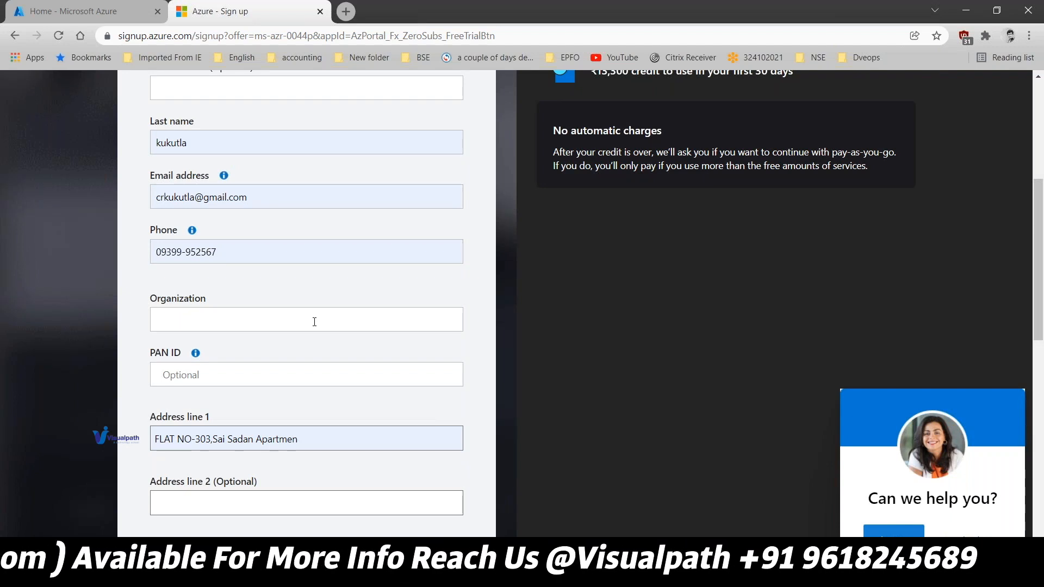
type("ch")
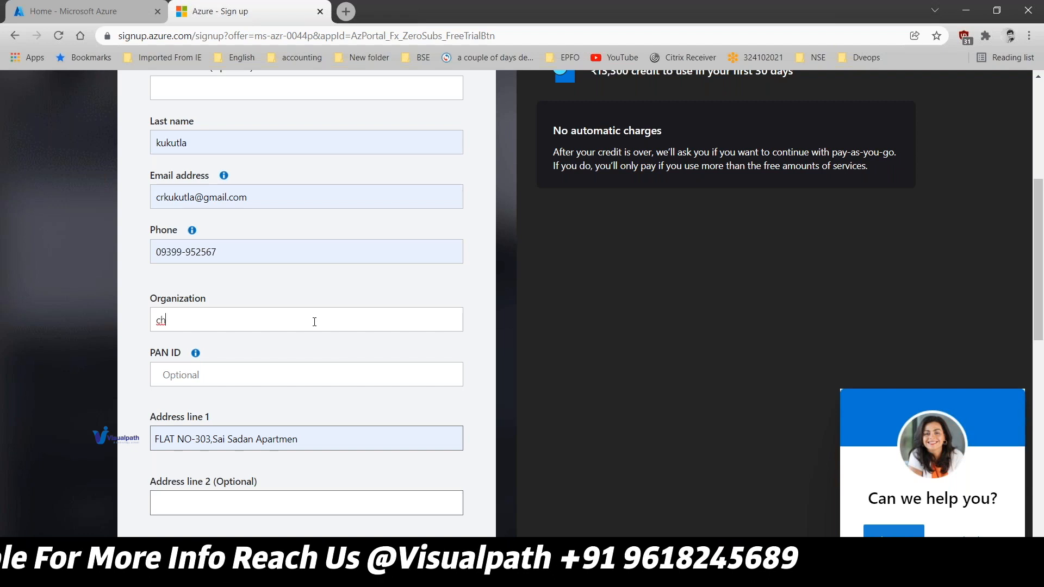
key("BackSpace")
key("BackSpace")
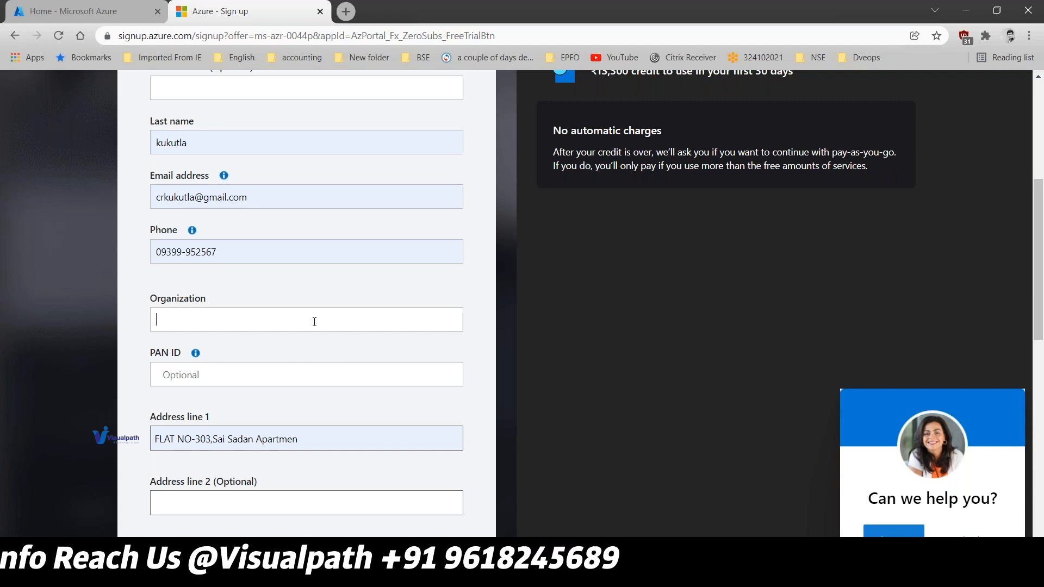
type("chakradhar")
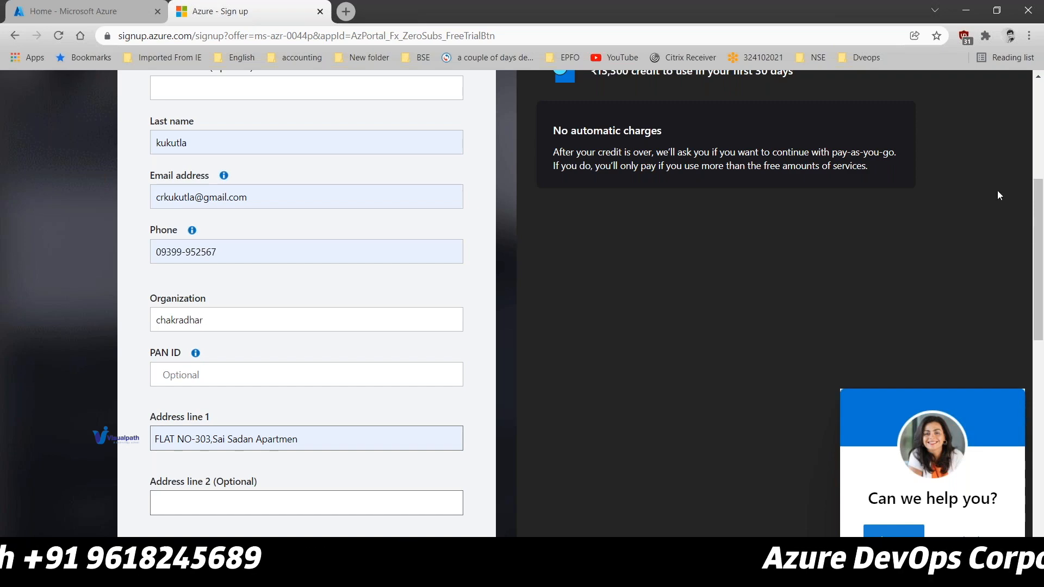
scroll(1035, 155, "up", 1)
scroll(1036, 155, "down", 12)
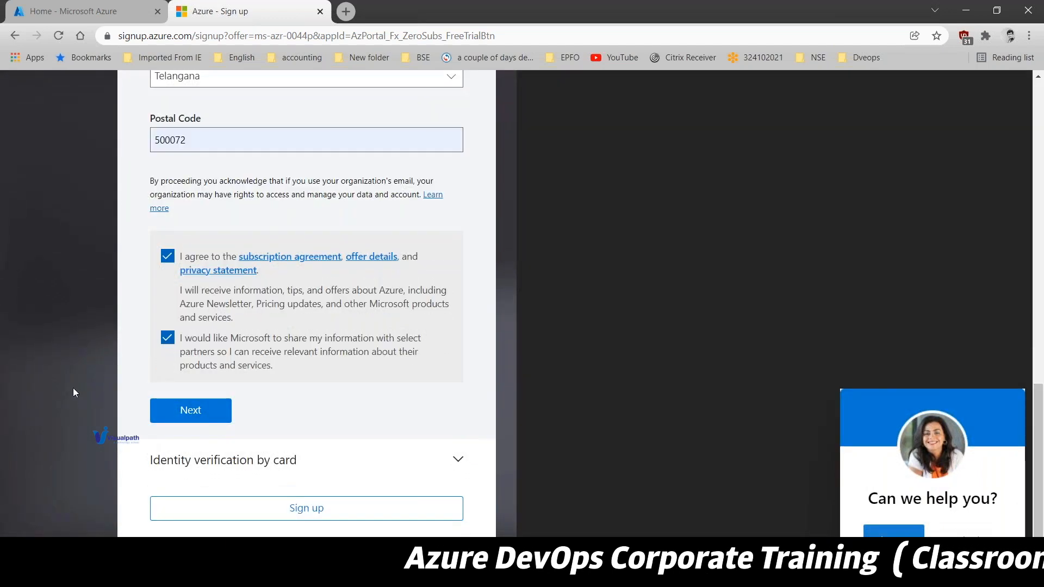
Step: Submit the profile, then begin the Cardholder Name field on the card verification step, deleting mistaken digits
left_click(197, 412)
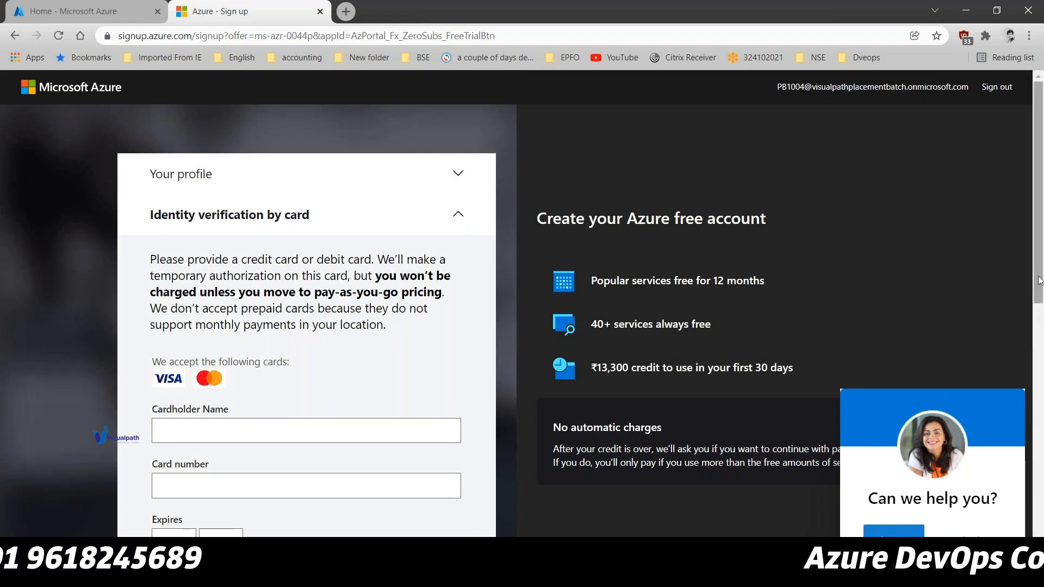
left_click_drag(1038, 280, 1024, 374)
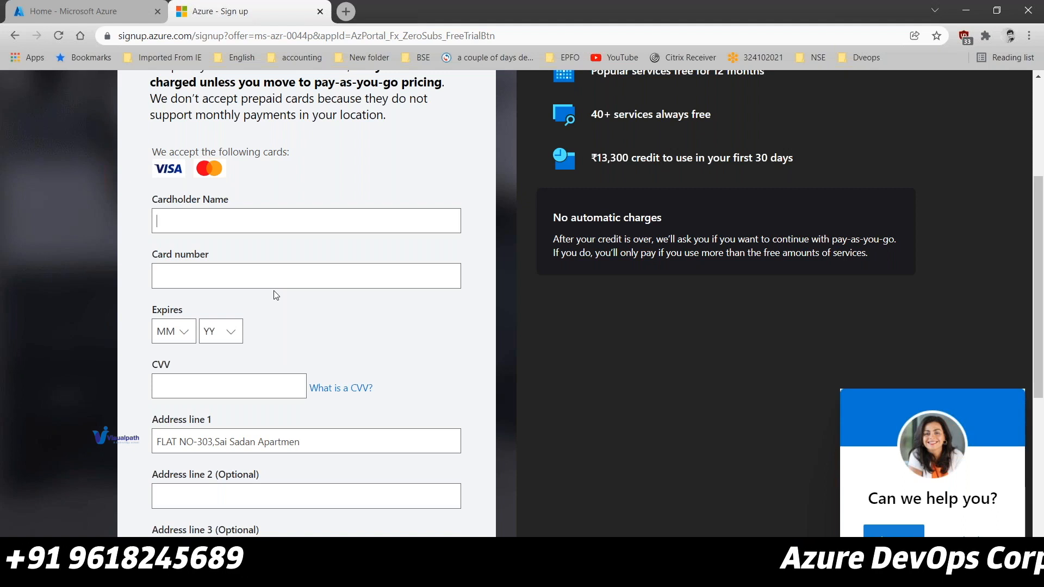
type("4")
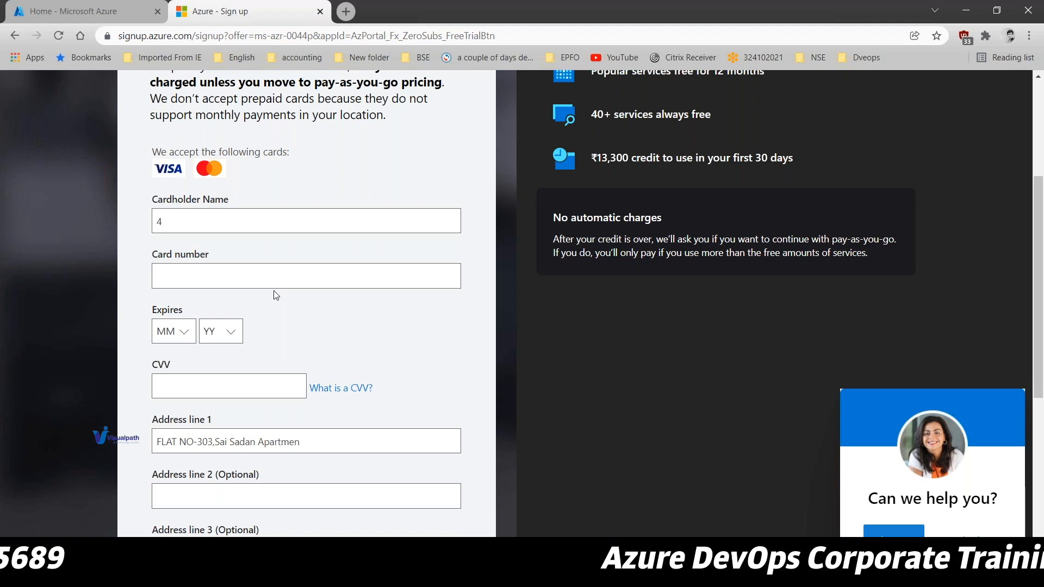
type("38")
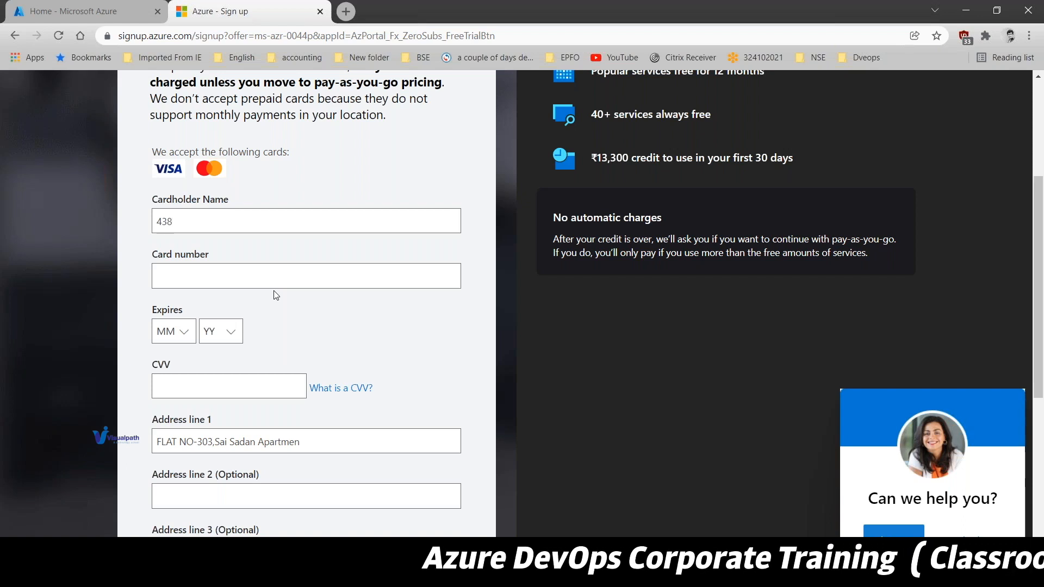
type("6")
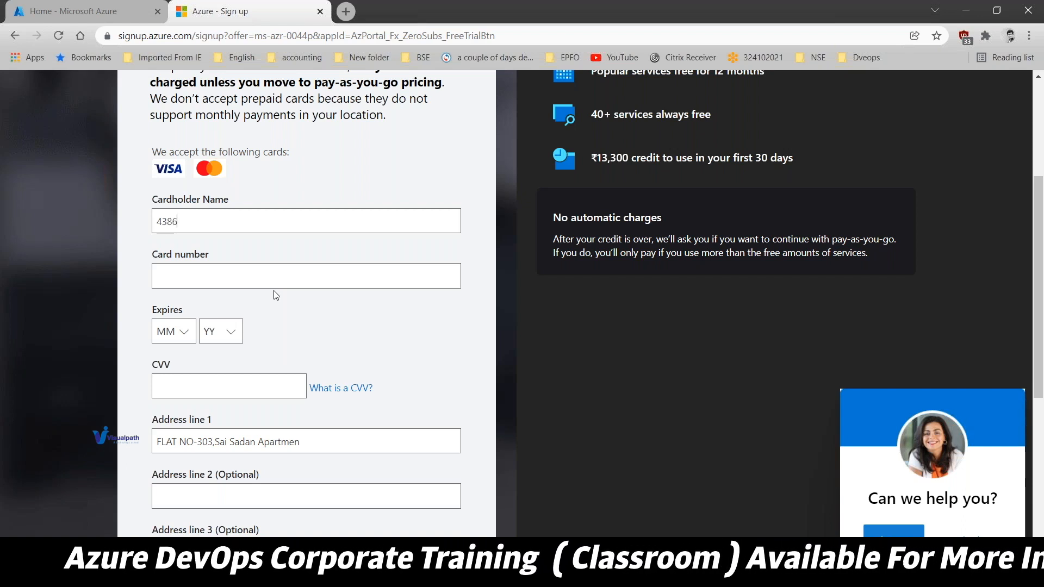
type("28")
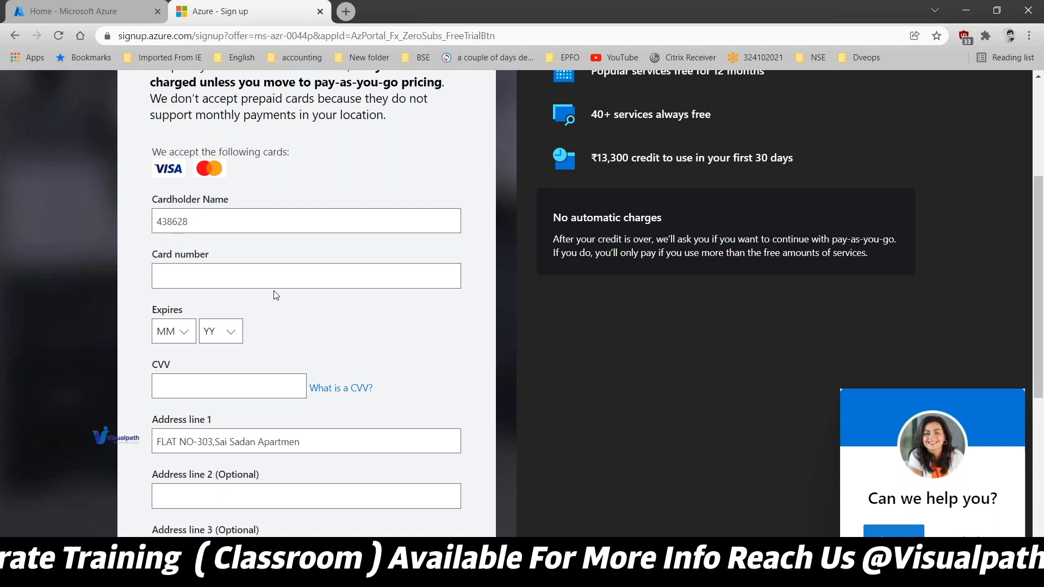
key("BackSpace")
key("BackSpace")
key("BackSpace")
key("BackSpace")
key("BackSpace")
key("BackSpace")
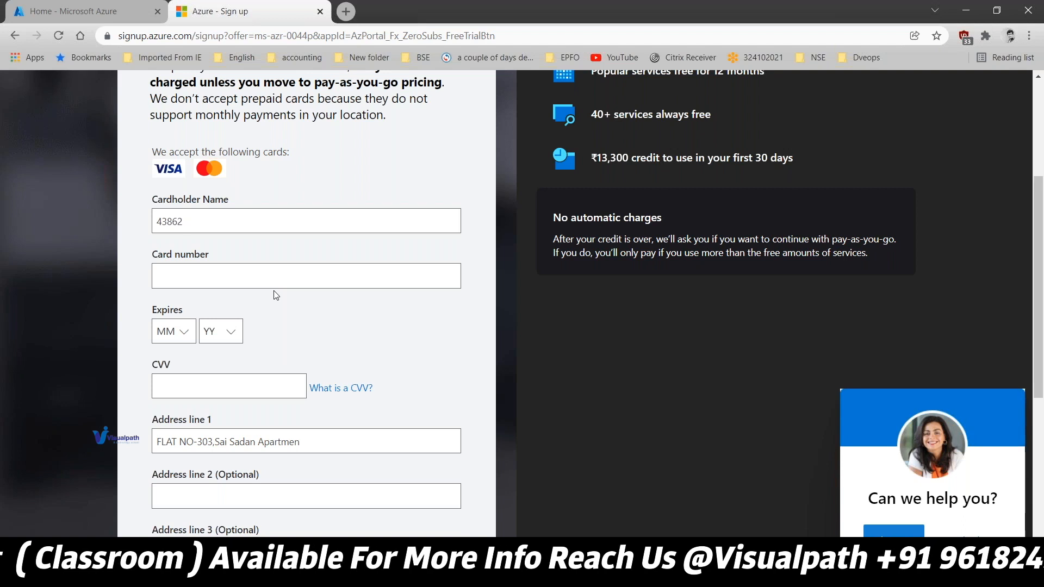
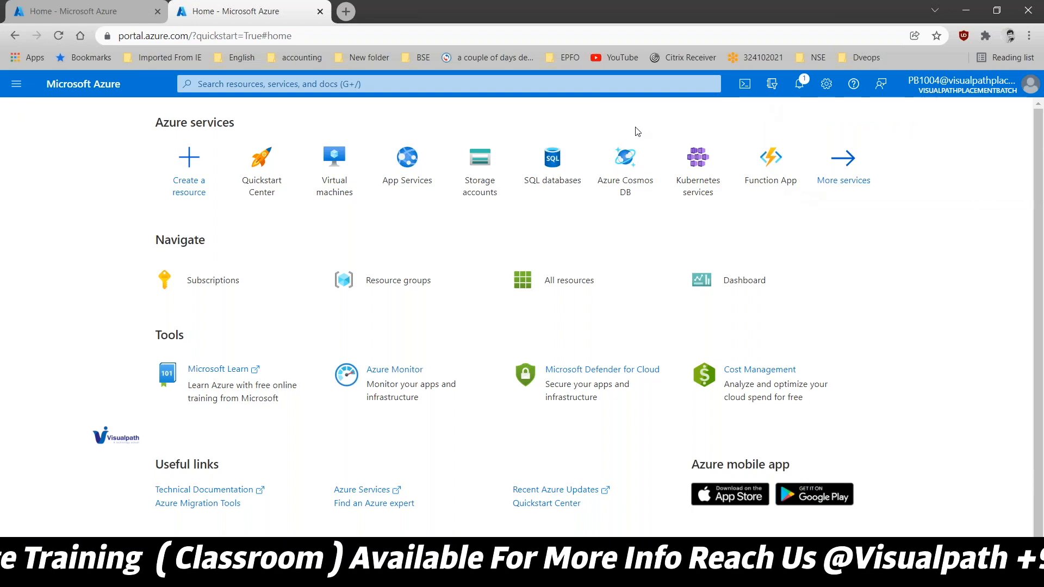
Step: Open Subscriptions from the Navigate tiles on the Azure Home page
left_click(203, 285)
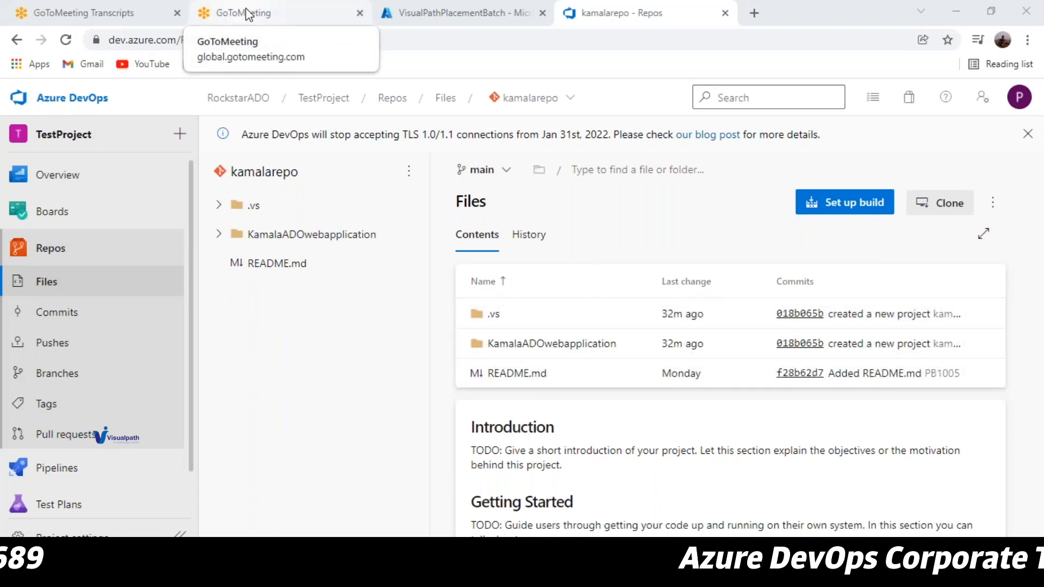
Step: Switch to the VisualPathPlacementBatch tab showing the Azure Active Directory overview
left_click(409, 22)
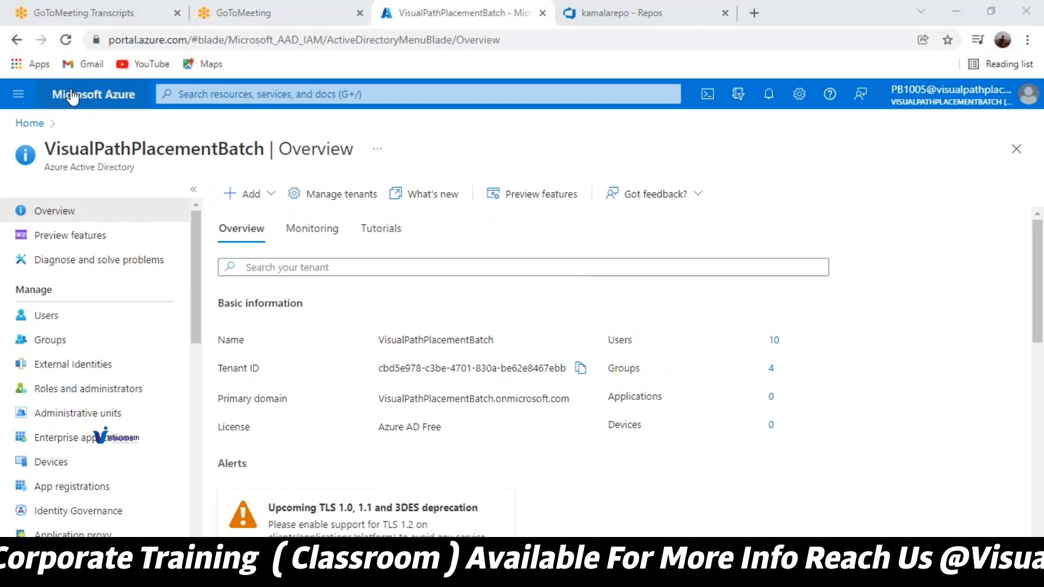
Step: Return Home, open the empty Subscriptions list, and check the My role filter choices
left_click(30, 123)
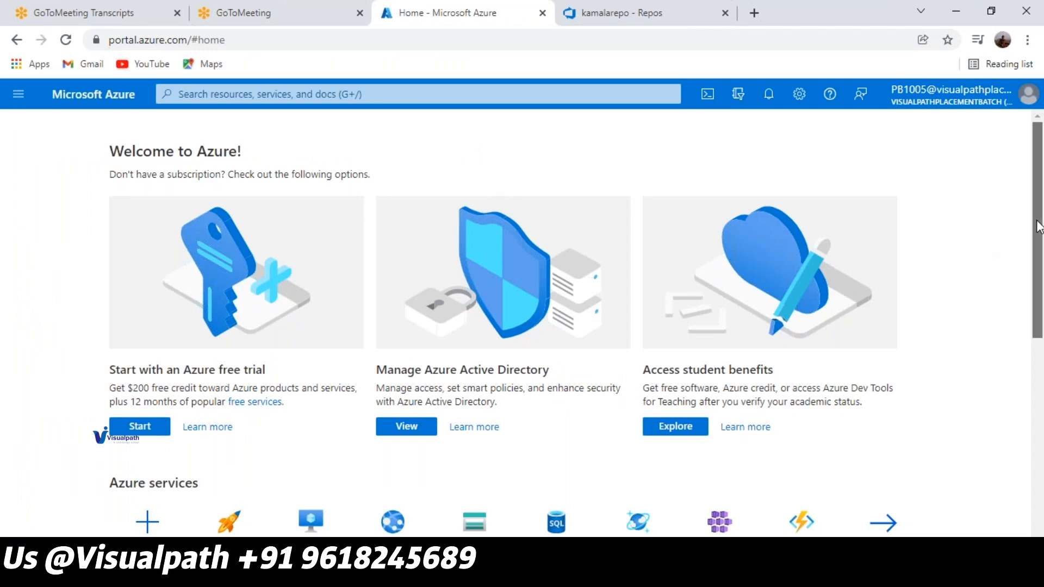
left_click_drag(1035, 227, 1042, 378)
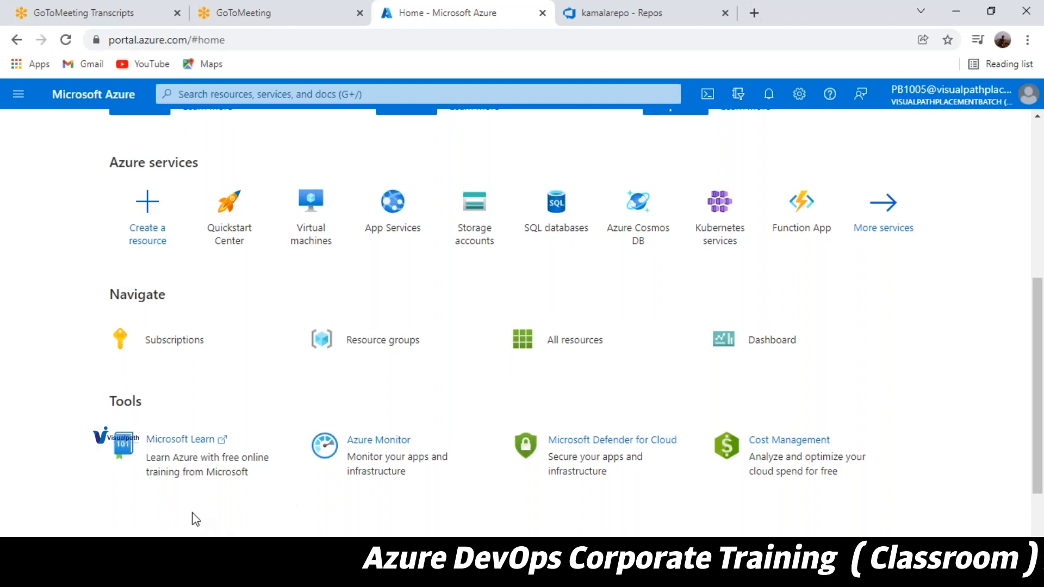
left_click(172, 347)
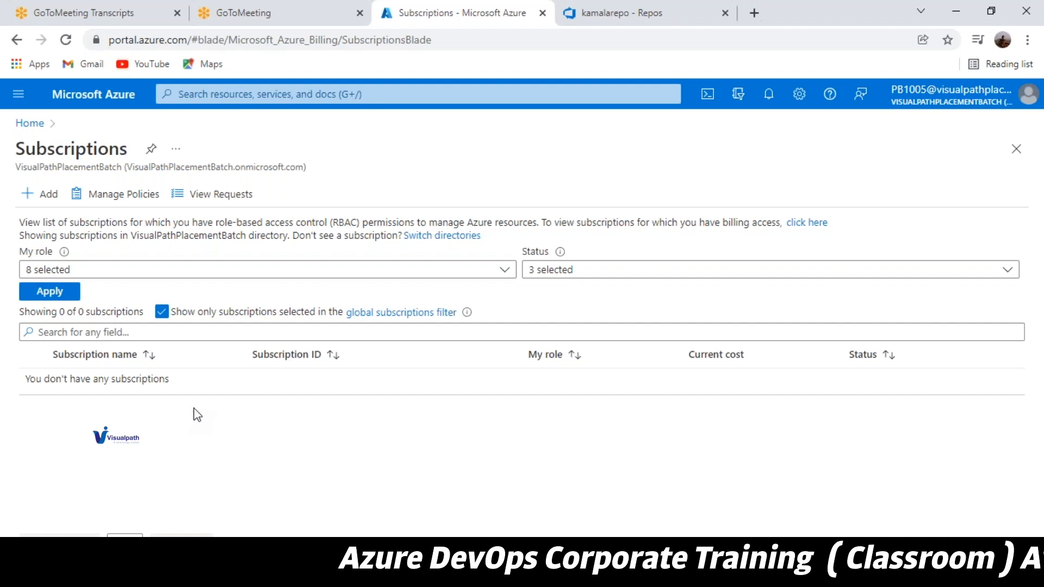
left_click(508, 271)
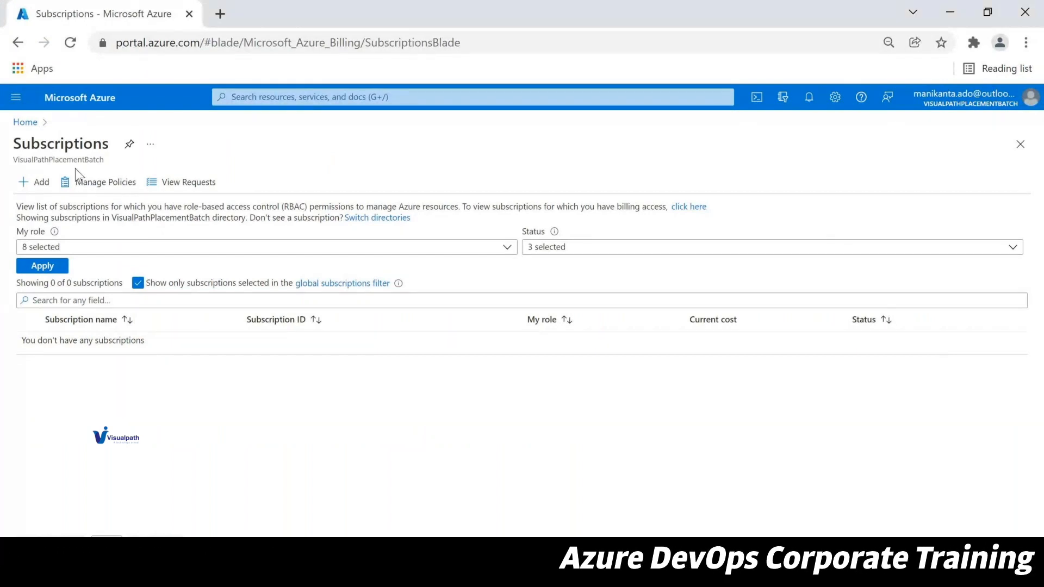
left_click(30, 122)
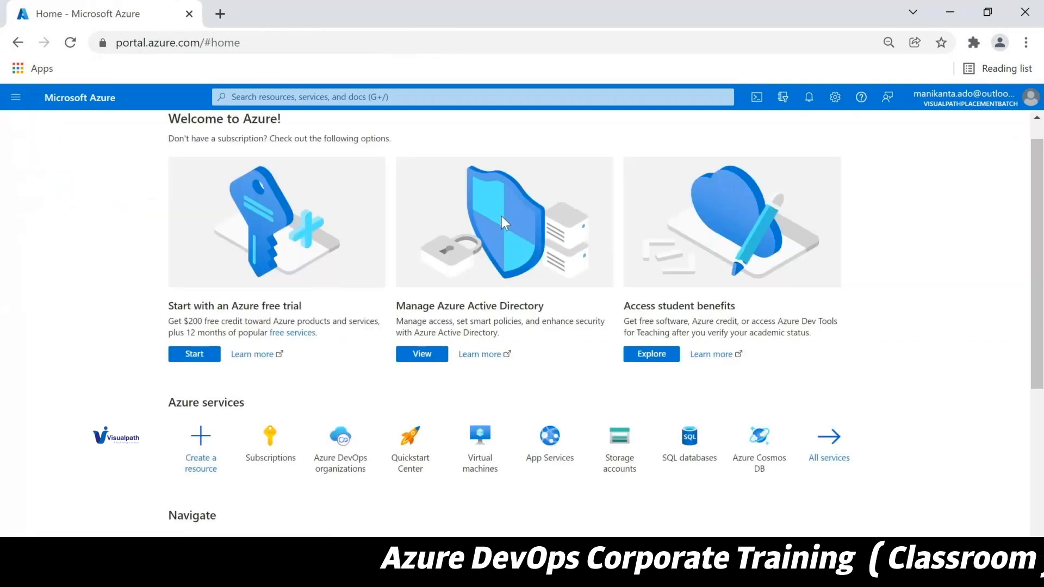
left_click(408, 359)
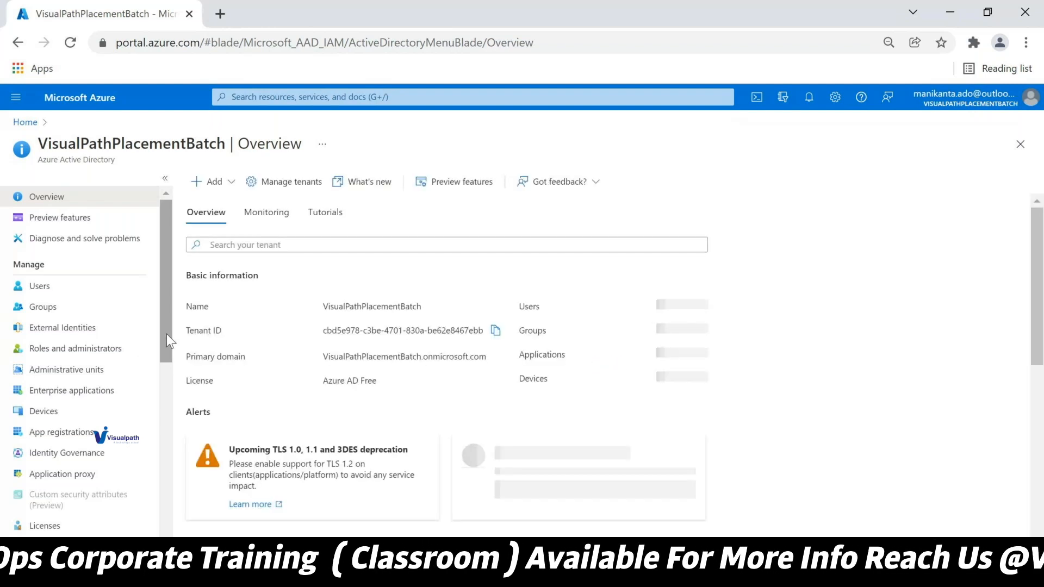
left_click(48, 291)
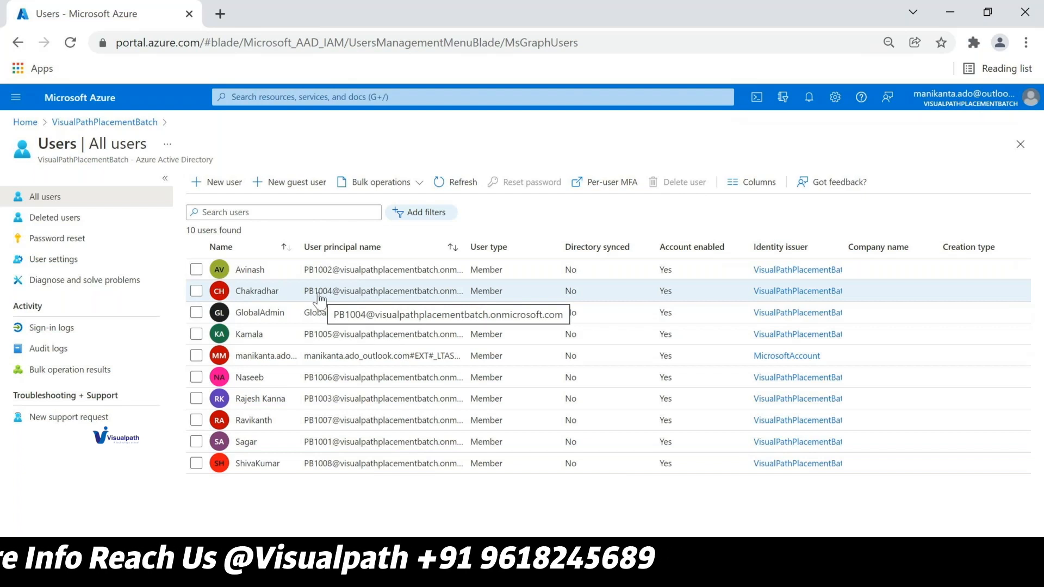
left_click(25, 123)
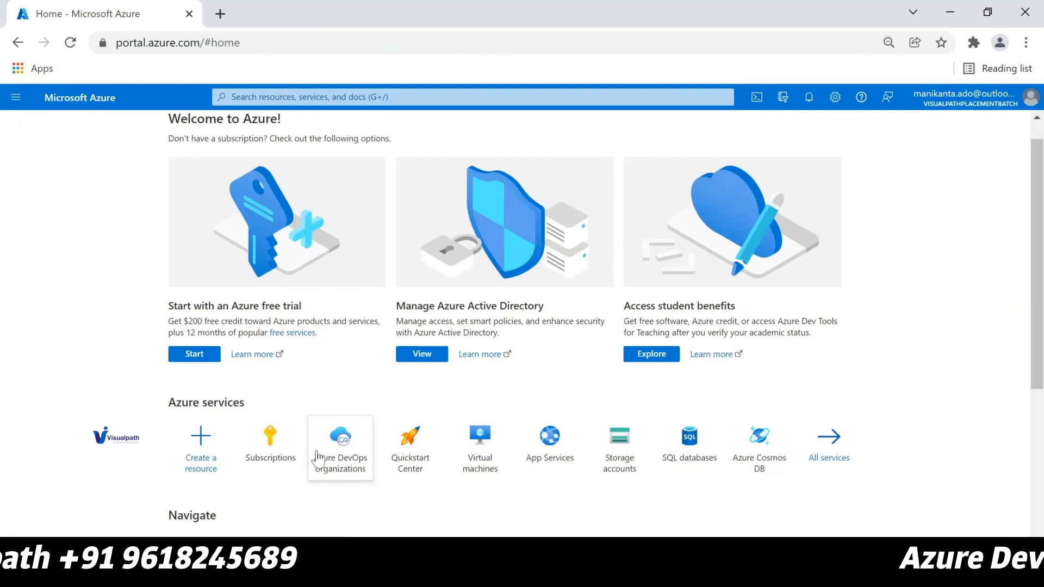
left_click(267, 441)
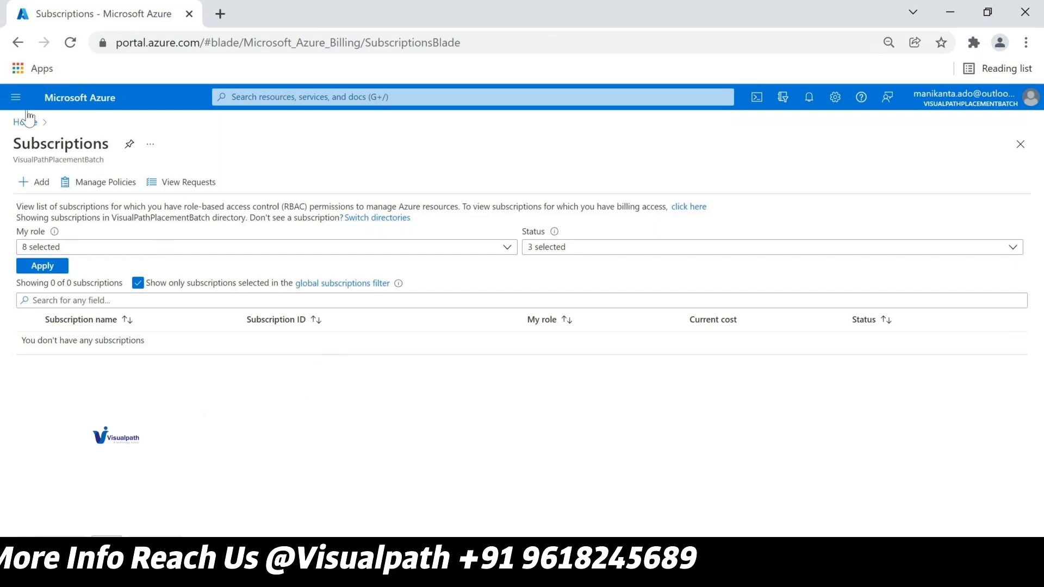
Step: Sign in with the global admin account, skipping the security defaults setup prompt
left_click(968, 107)
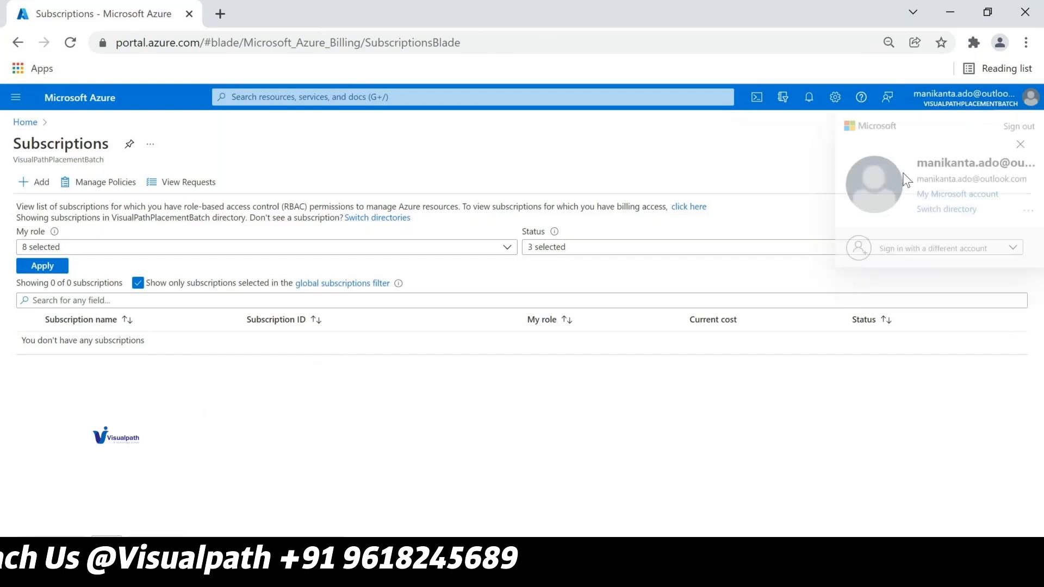
left_click(918, 252)
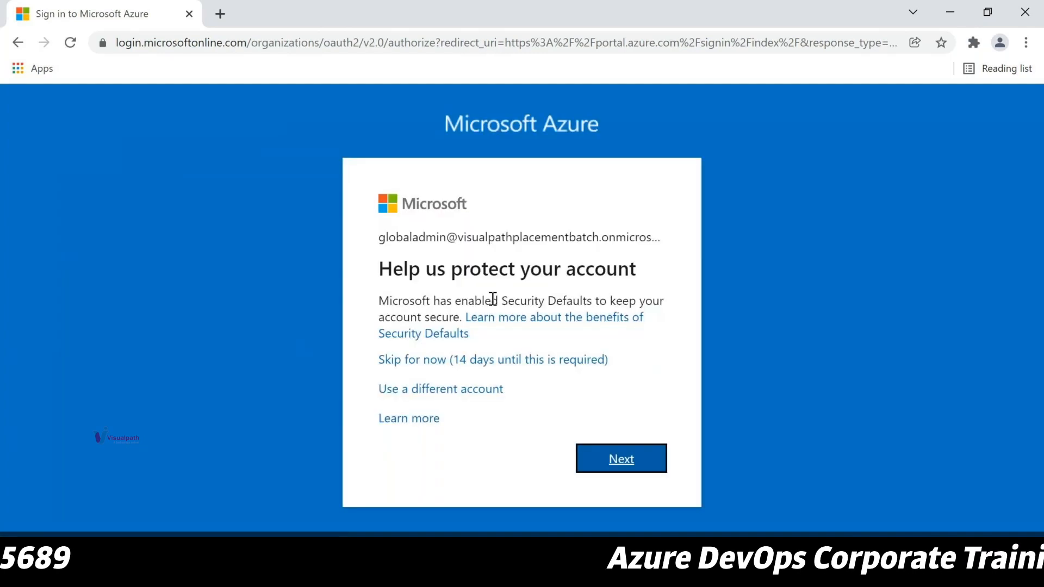
left_click(469, 360)
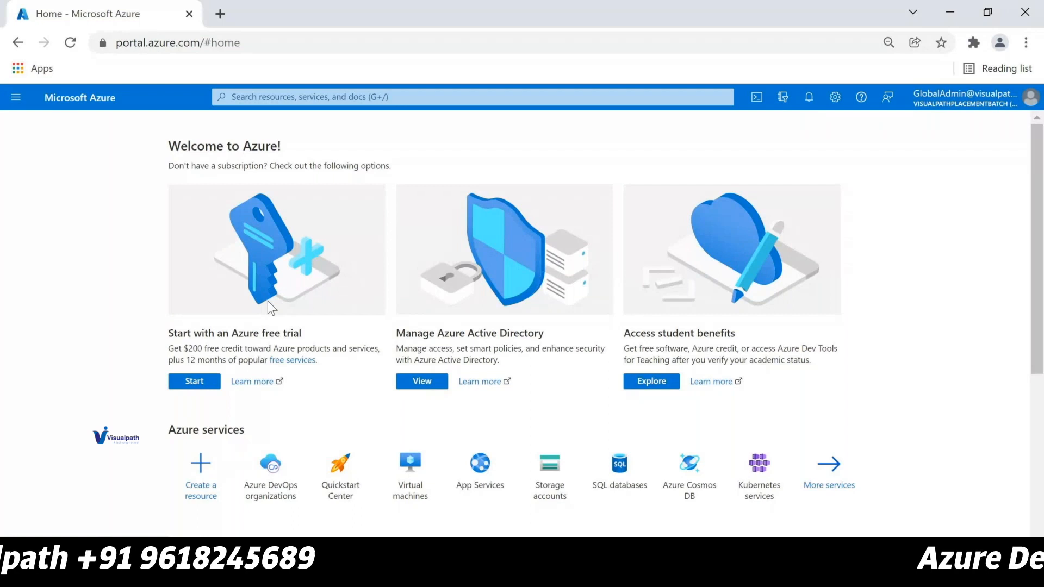
Step: Confirm Subscriptions is empty, then list all 10 users of the VisualPathPlacementBatch directory
scroll(268, 301, "down", 5)
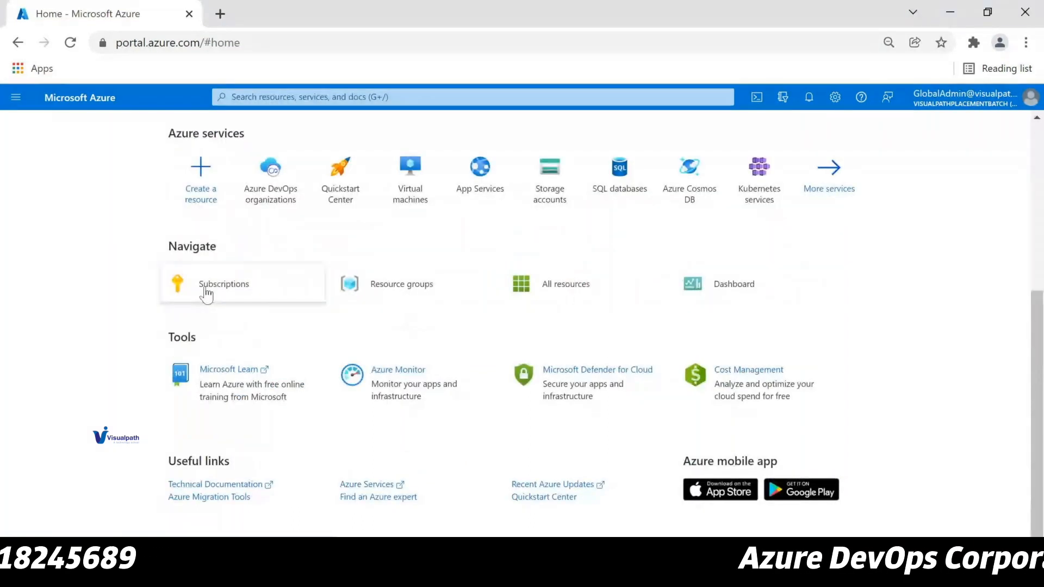
left_click(205, 289)
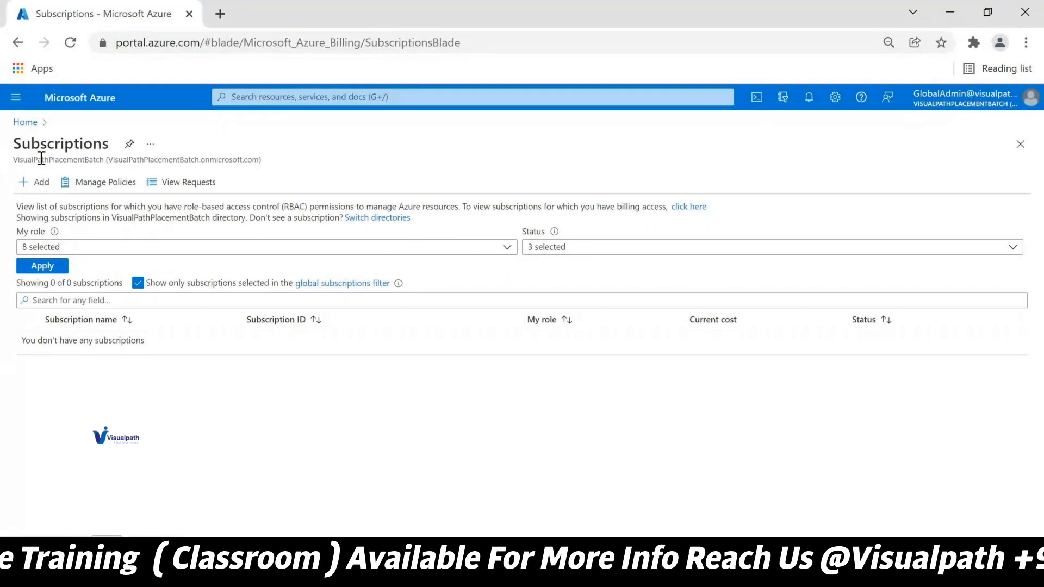
left_click(25, 122)
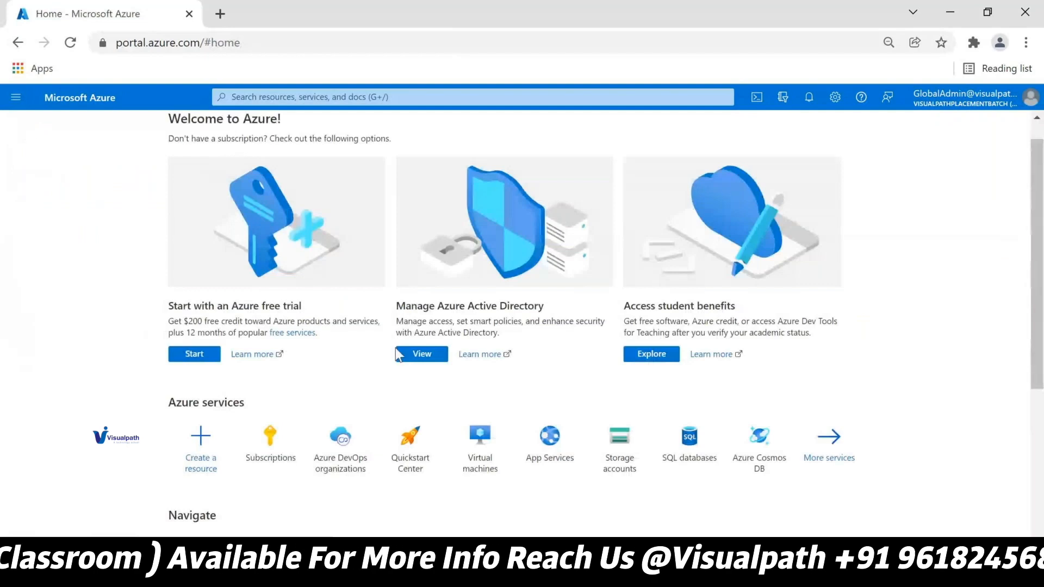
left_click(413, 354)
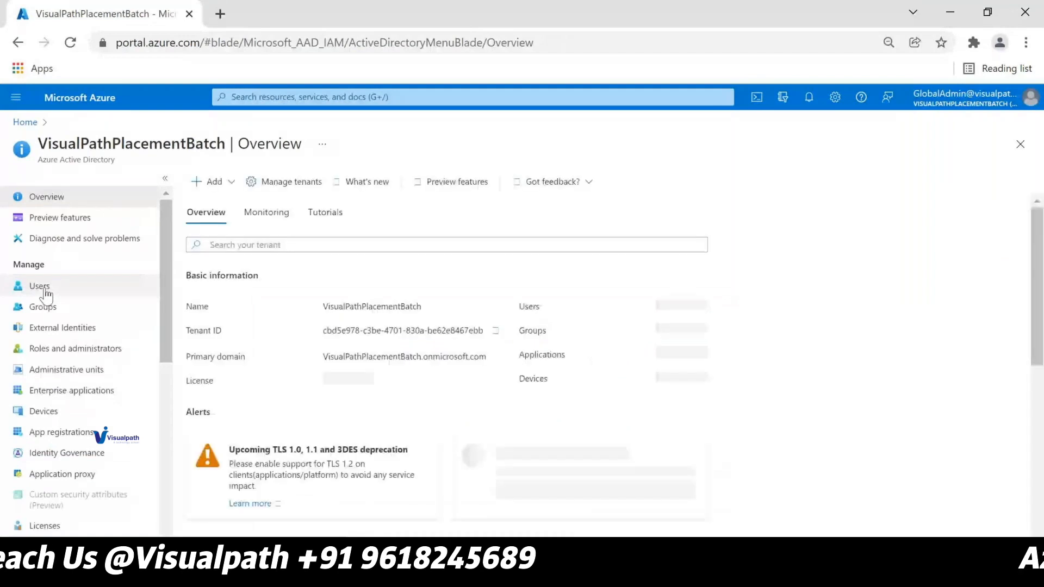
left_click(39, 286)
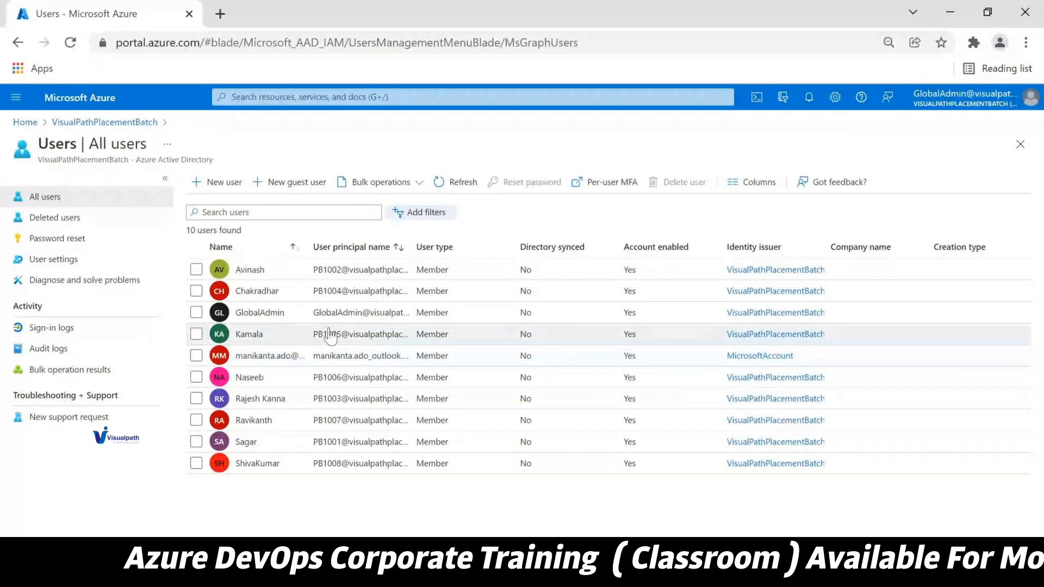
Step: Verify the global admin user's assigned roles include Global administrator, then return to the directory overview
left_click(306, 315)
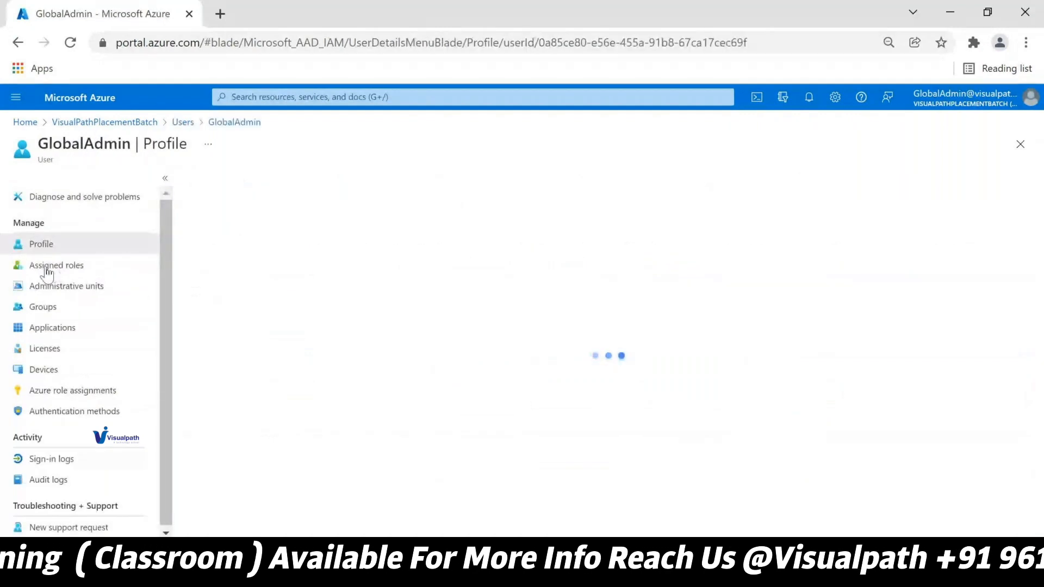
left_click(47, 266)
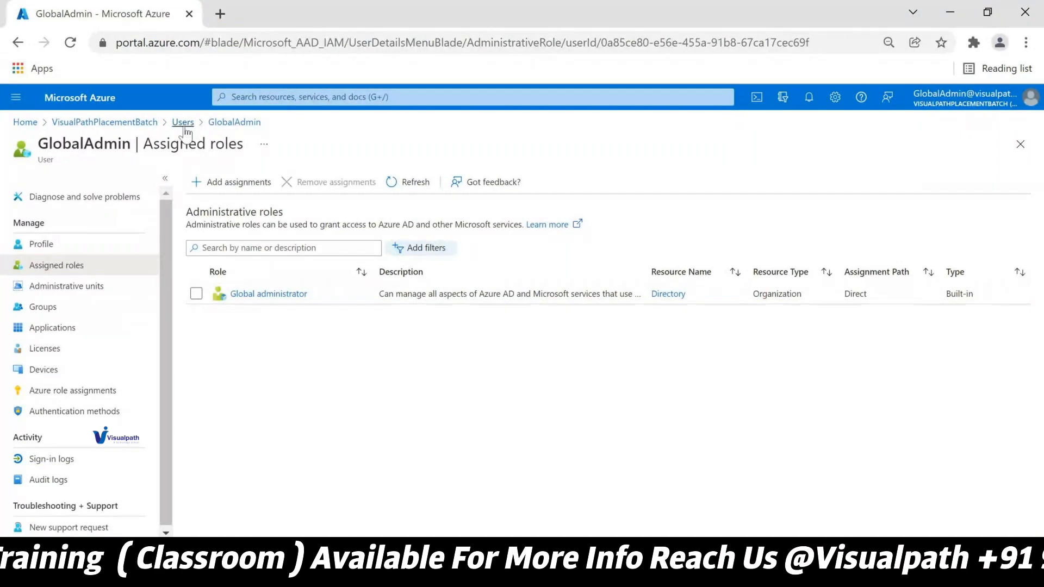
left_click(111, 123)
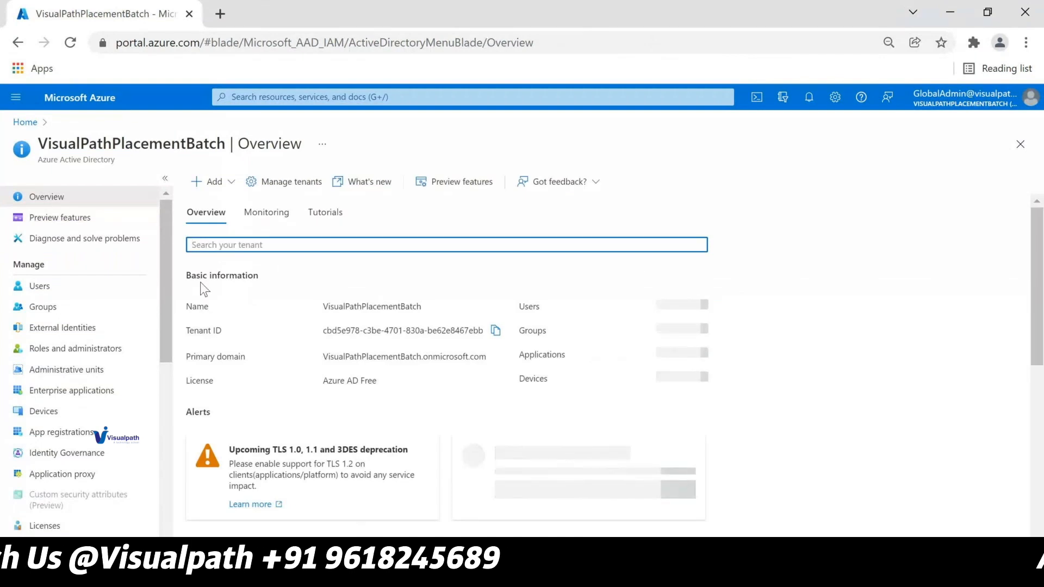
Step: Go Home and open Subscriptions under Azure services, still showing no subscriptions
left_click(23, 123)
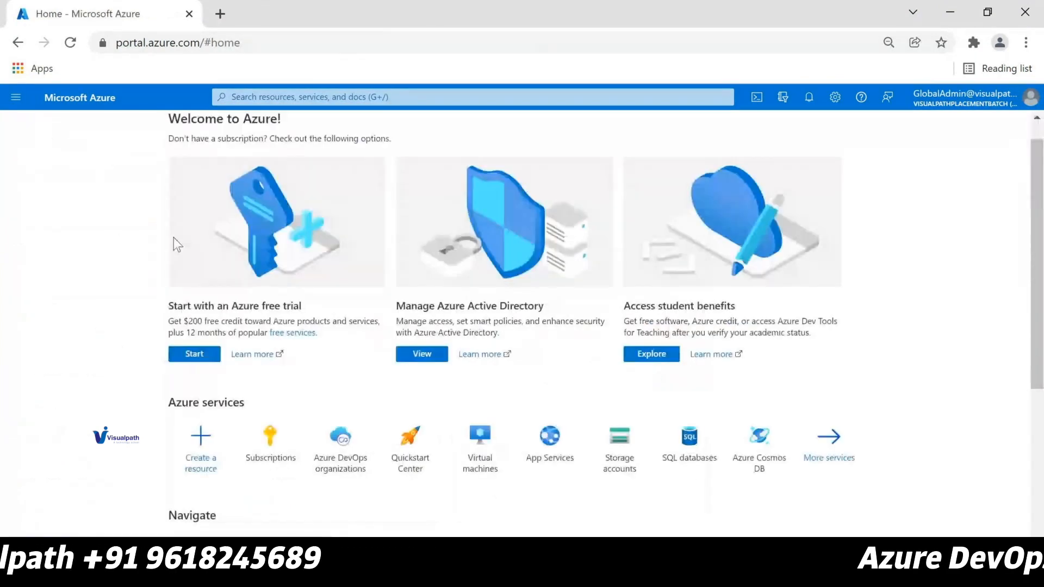
left_click(267, 451)
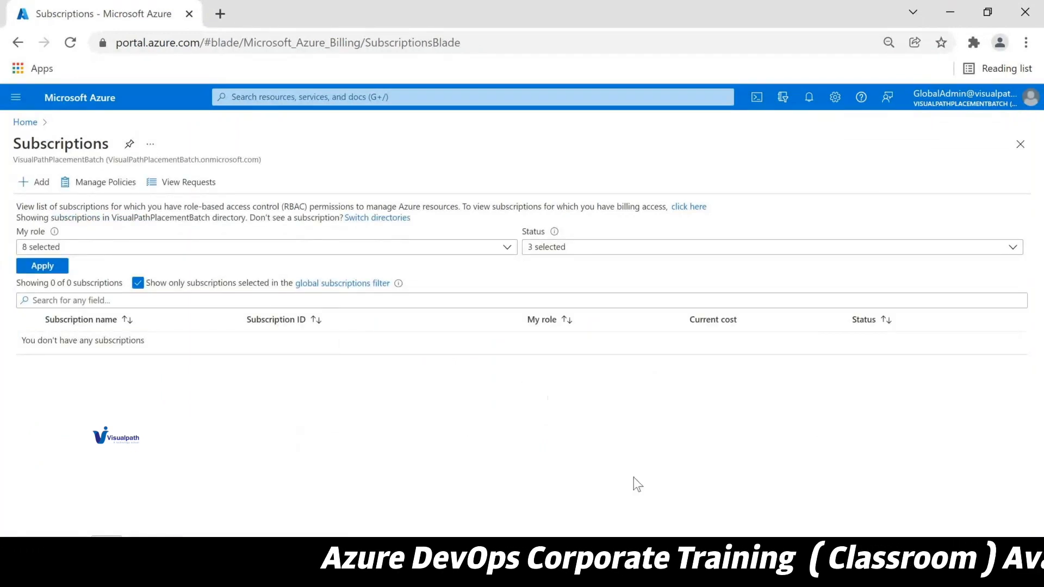
mouse_move(678, 575)
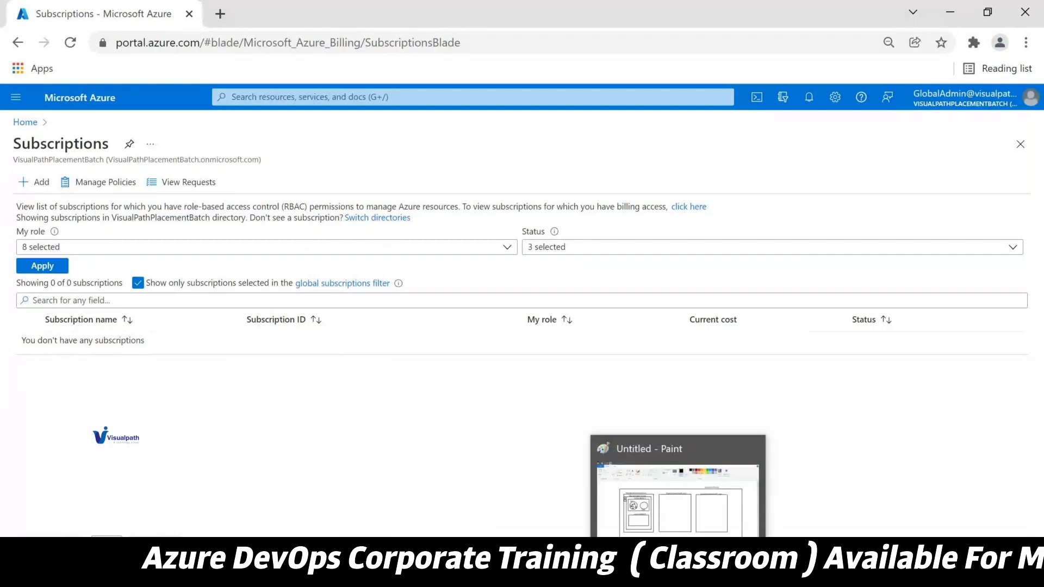
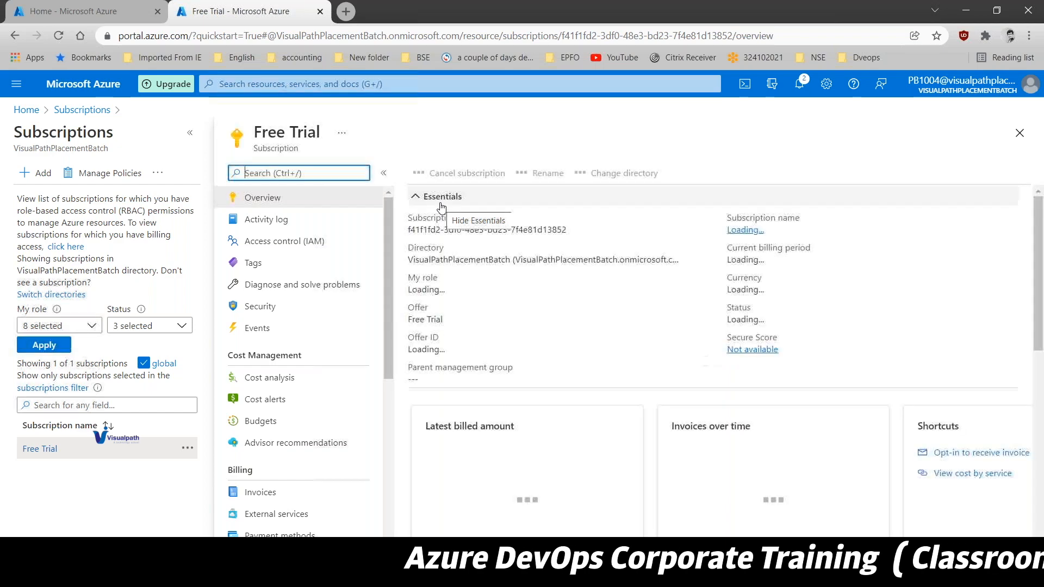
Step: Open Access control (IAM) for the Free Trial subscription and start adding a role assignment
left_click(299, 242)
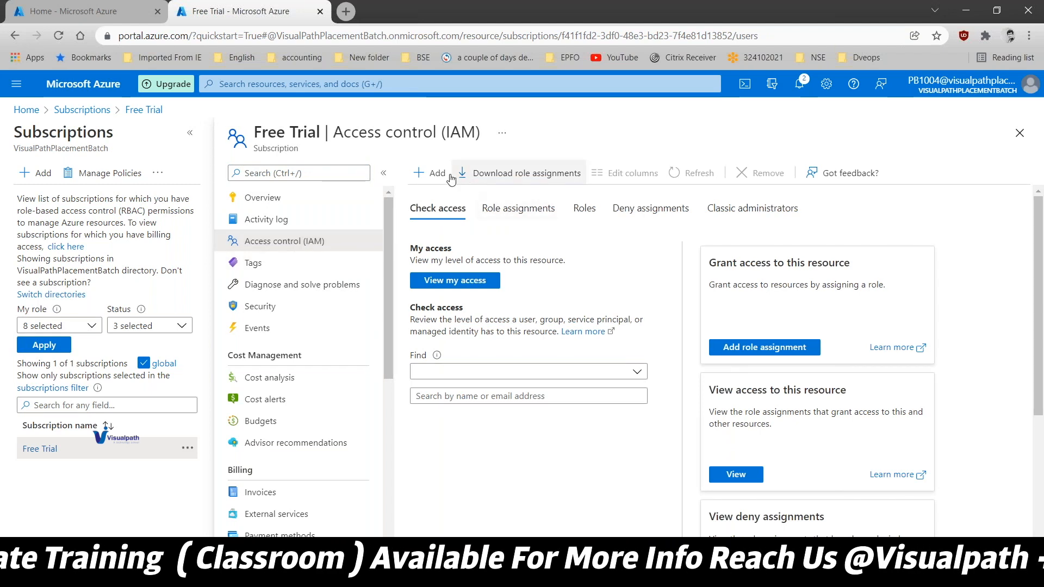
left_click(429, 176)
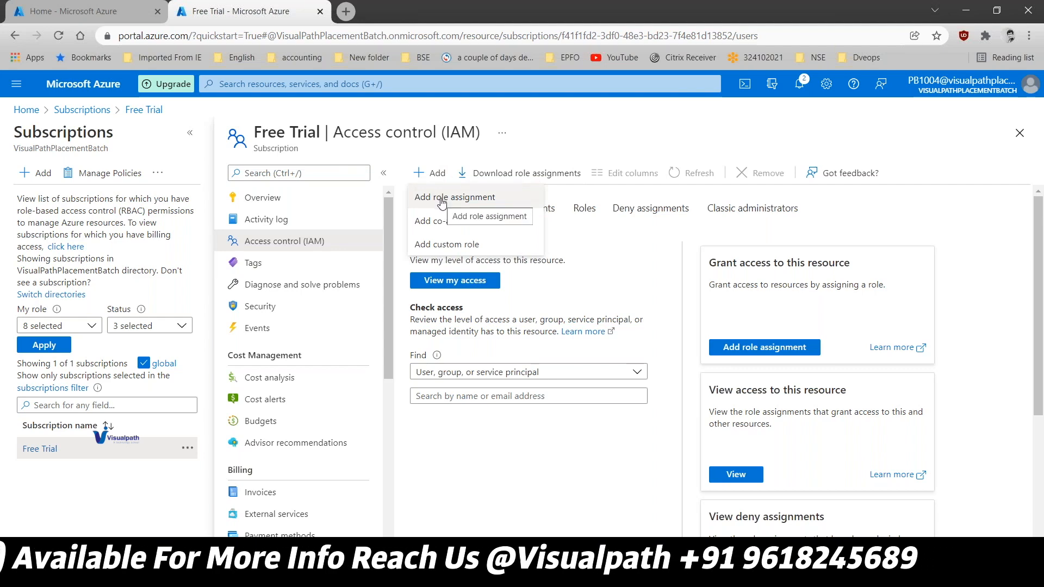
left_click(442, 198)
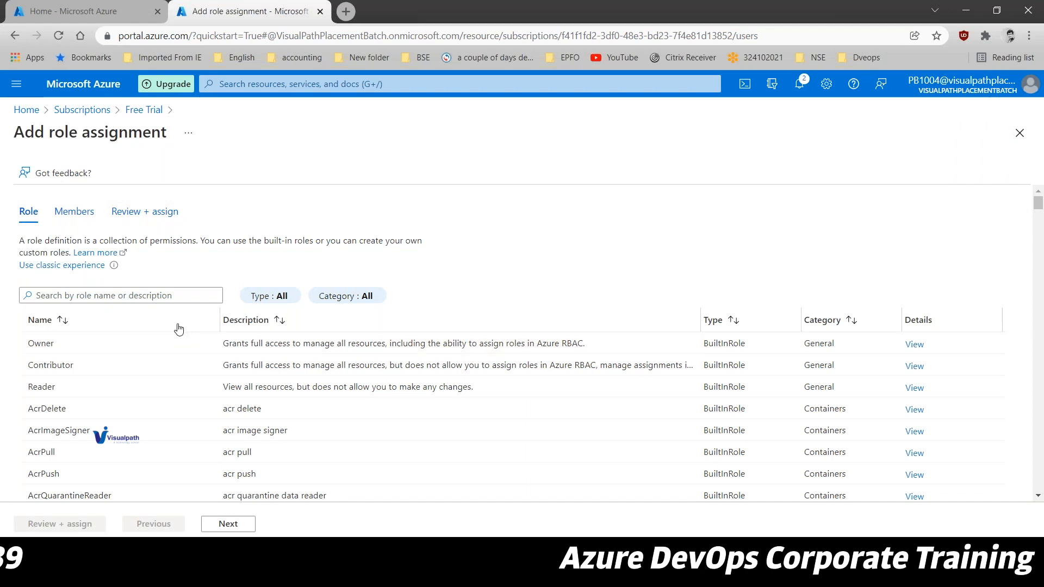
Step: Pick the Owner role and open the Select members pane
left_click(57, 343)
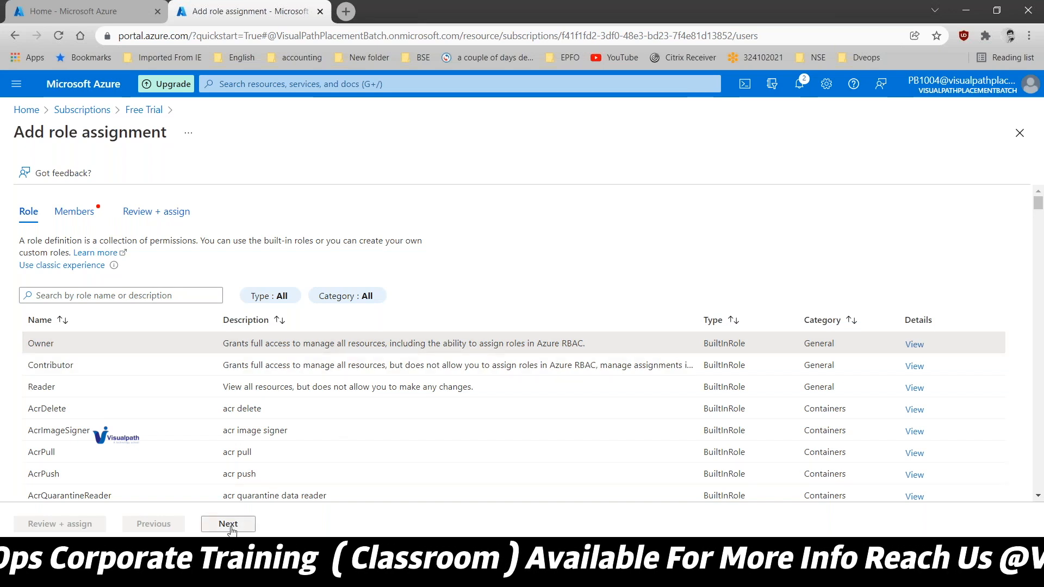
left_click(227, 524)
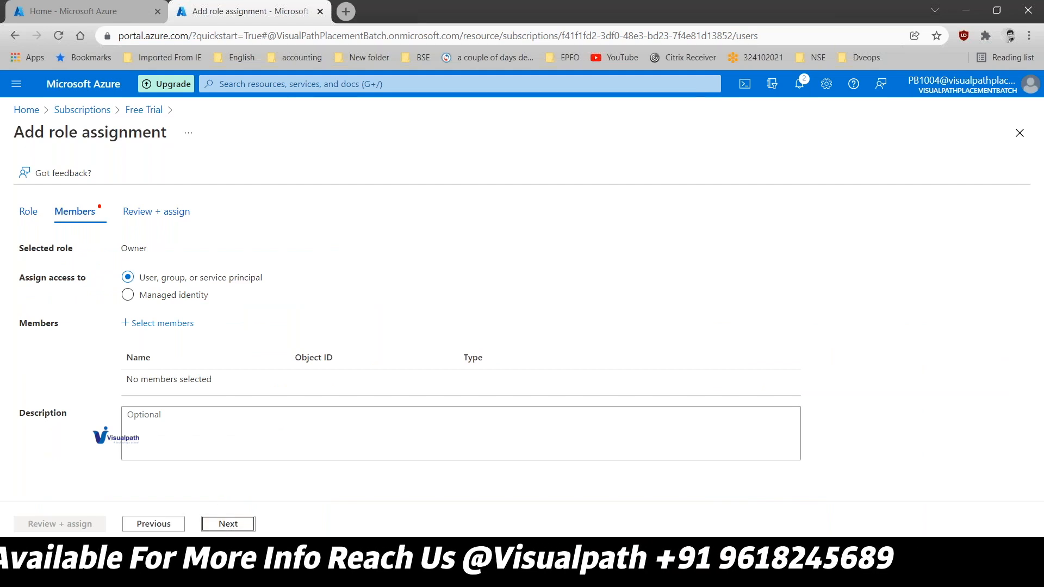
left_click(146, 324)
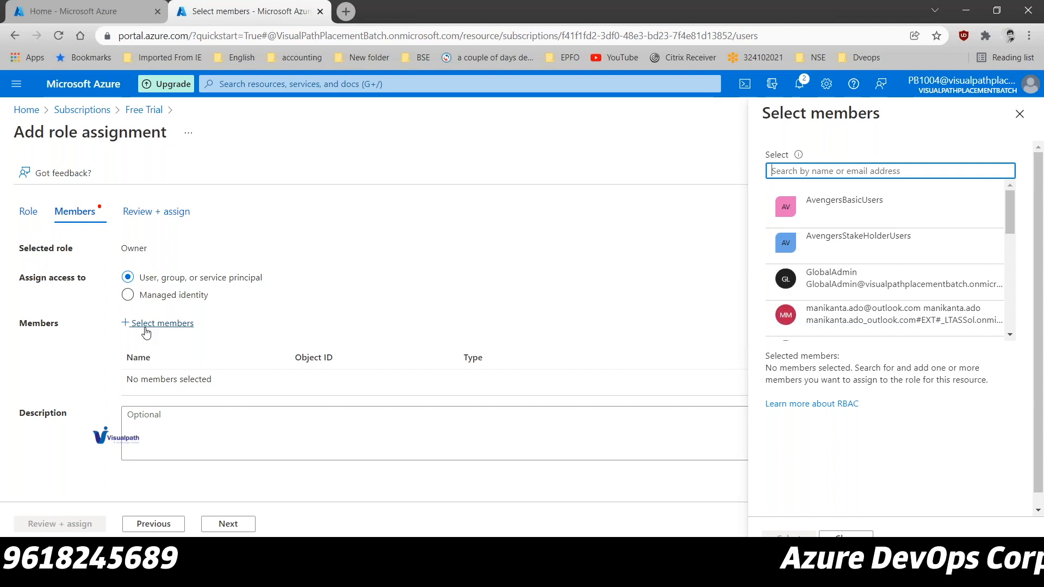
Step: Search members for 'glo' and toggle GlobalAdmin in the selection
type("go")
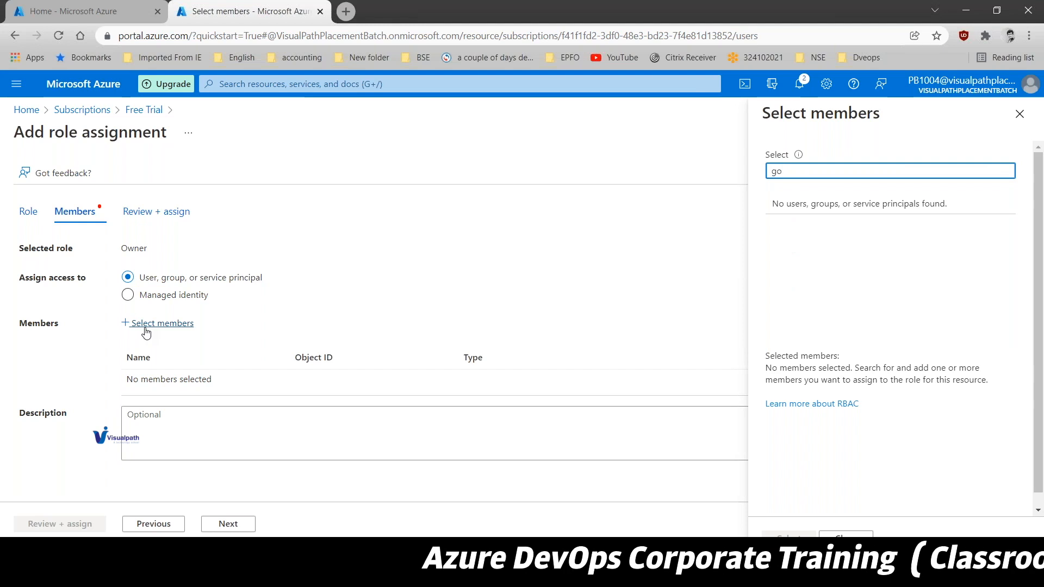
key("BackSpace")
type("lo")
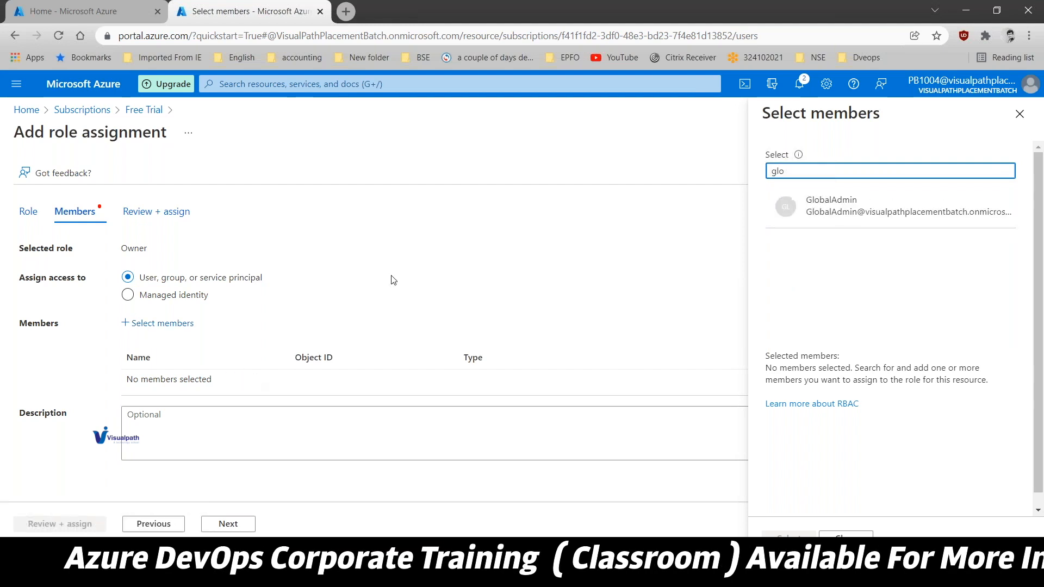
left_click(880, 217)
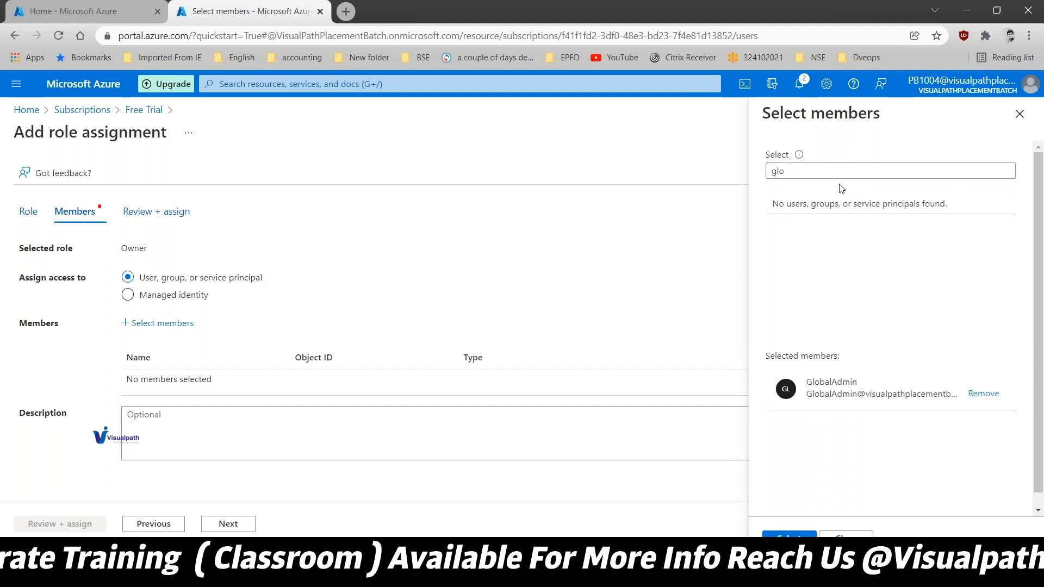
left_click(828, 170)
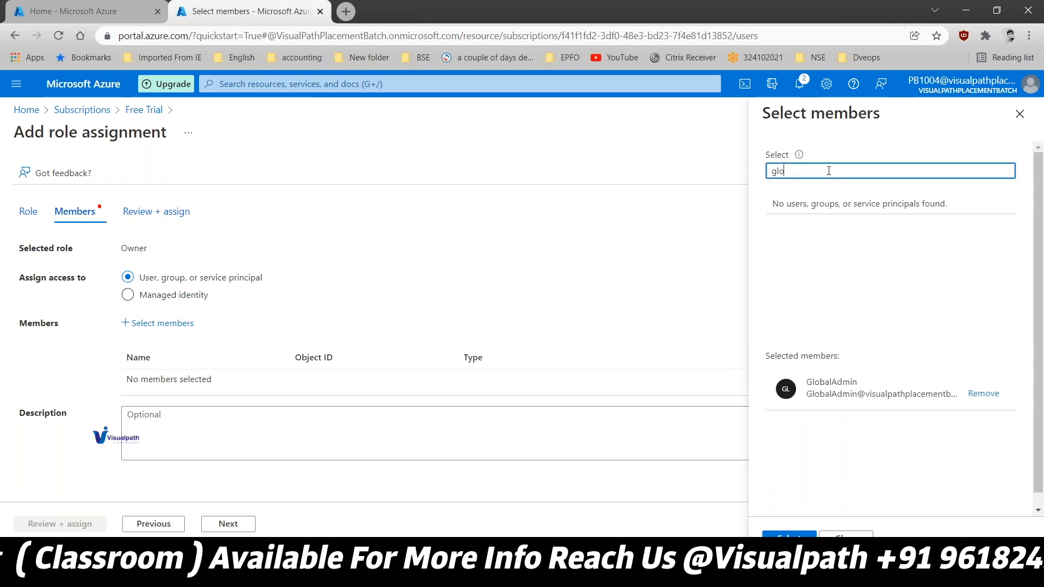
key("BackSpace")
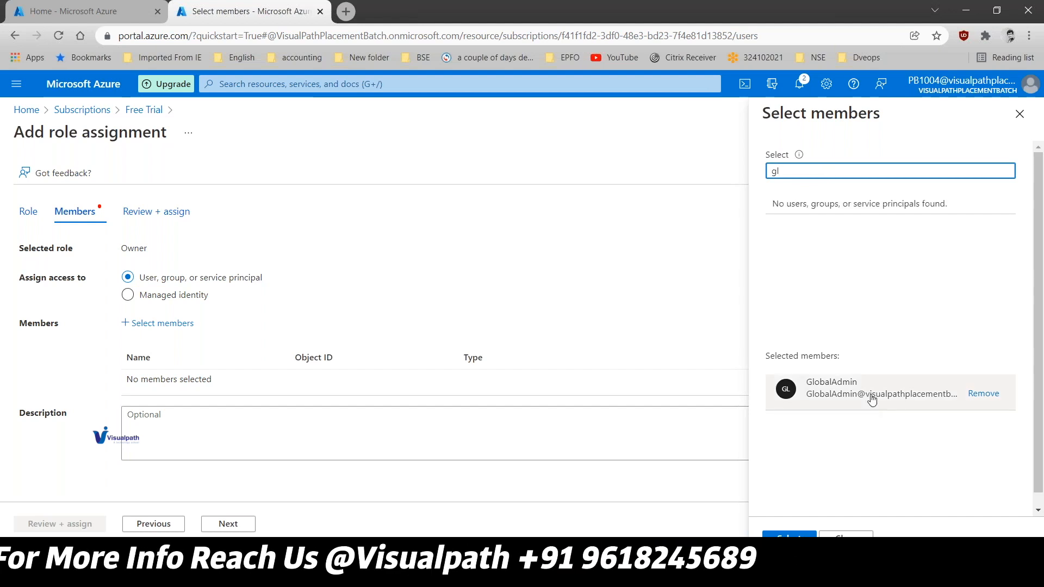
left_click(804, 396)
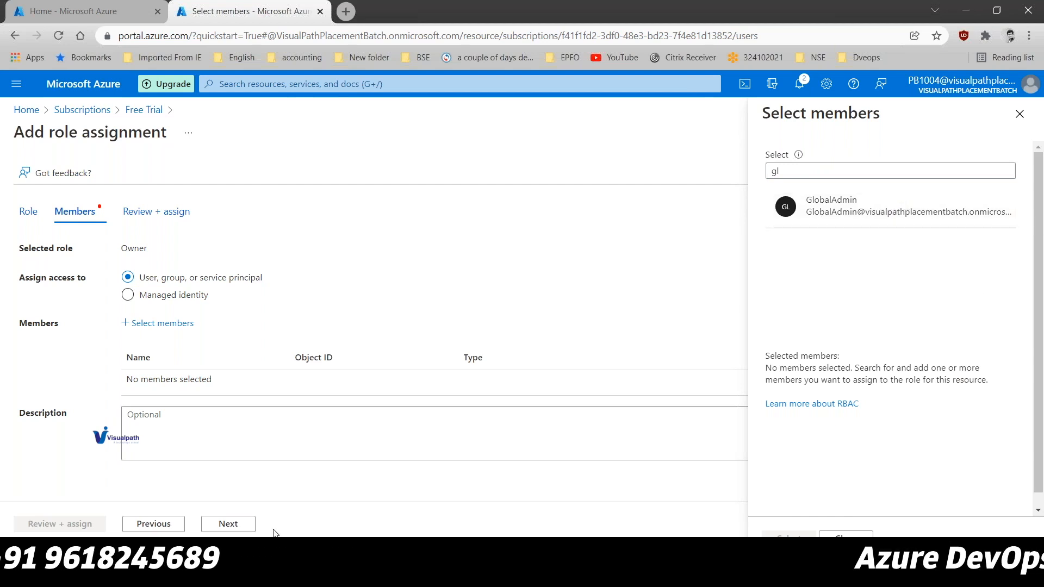
left_click(832, 205)
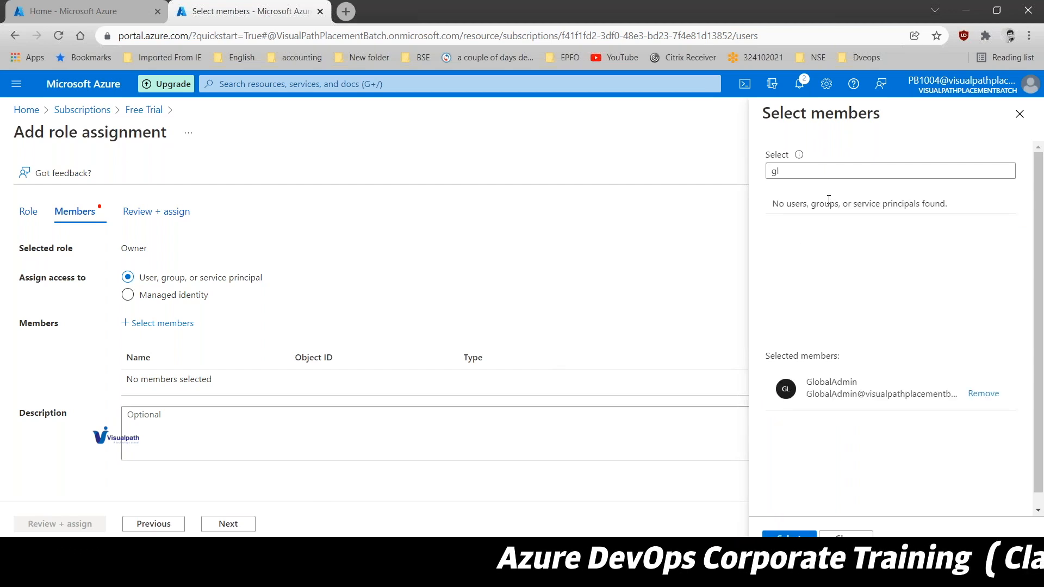
Step: Clear the search, reselect GlobalAdmin as the only member, and confirm the selection
left_click(811, 172)
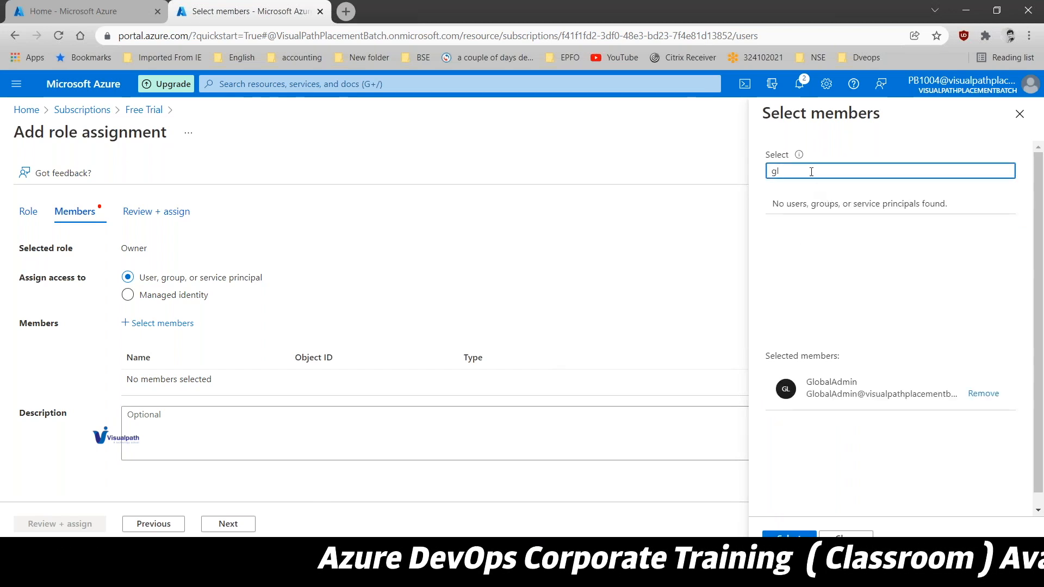
key("BackSpace")
key("BackSpace")
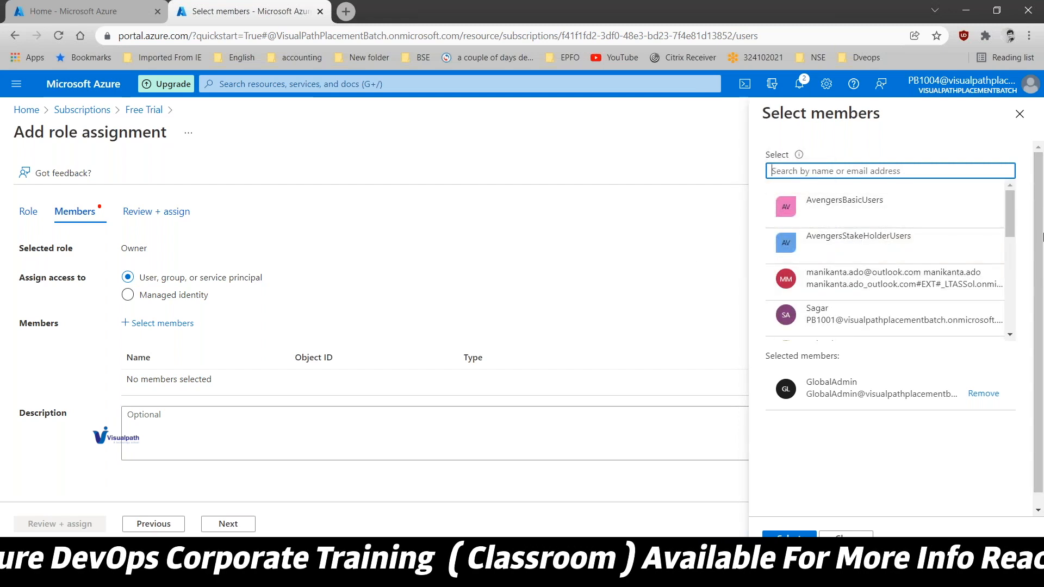
left_click_drag(1012, 214, 1013, 227)
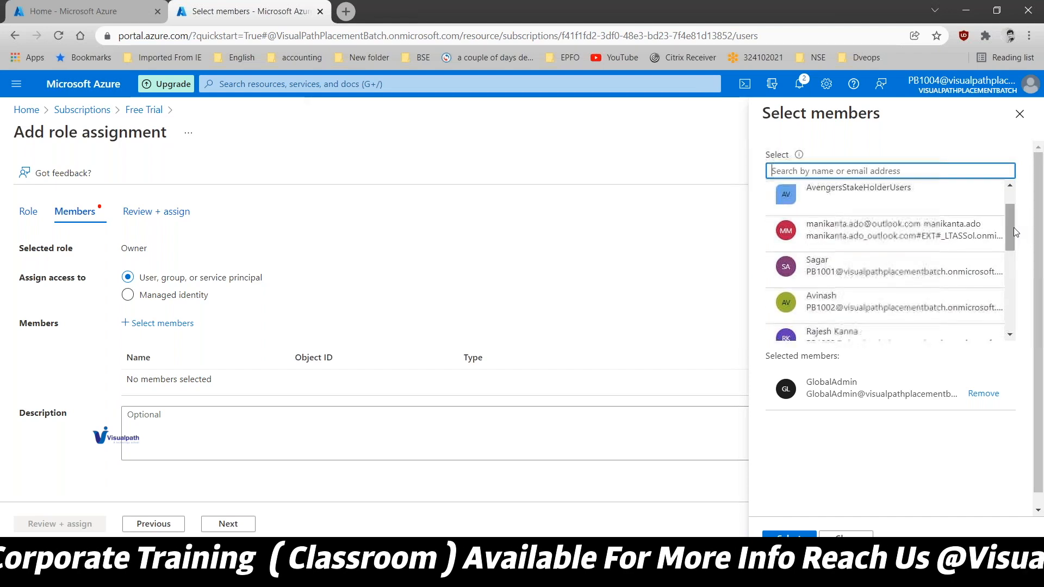
left_click(850, 390)
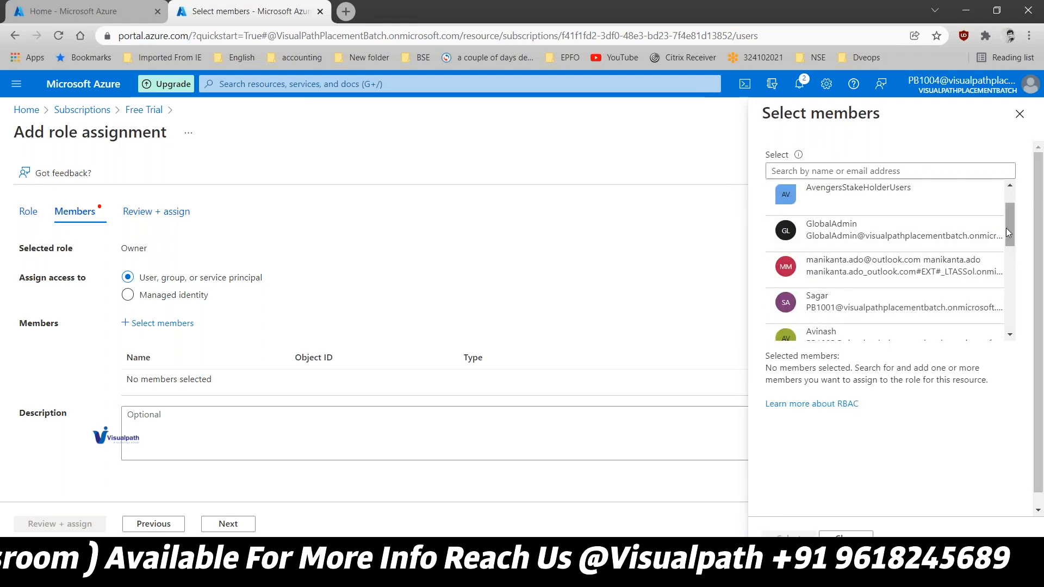
mouse_move(1013, 223)
left_mouse_down()
mouse_move(1025, 278)
mouse_move(1013, 270)
mouse_move(1012, 209)
left_mouse_up()
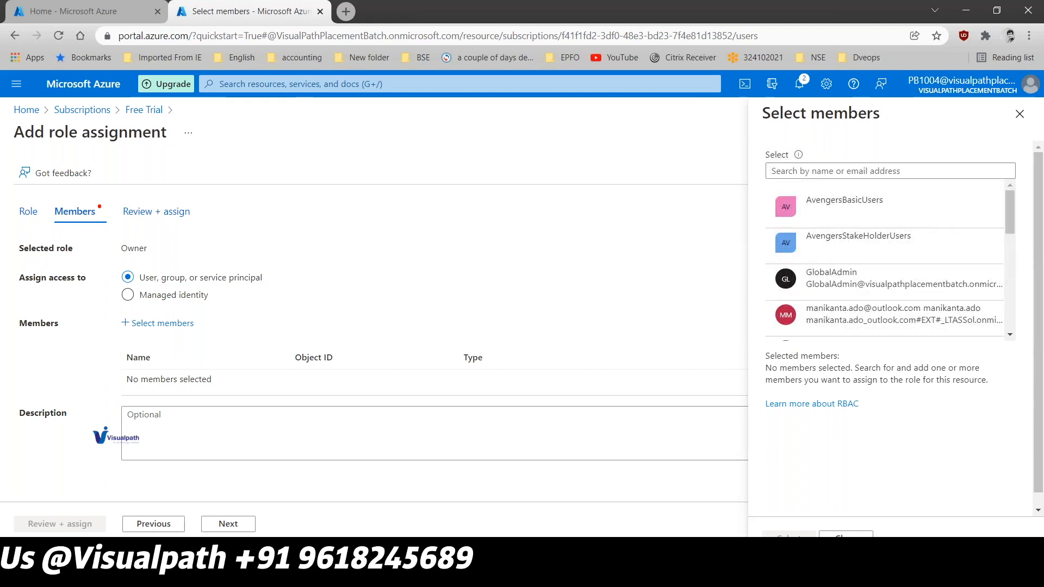
left_click(853, 279)
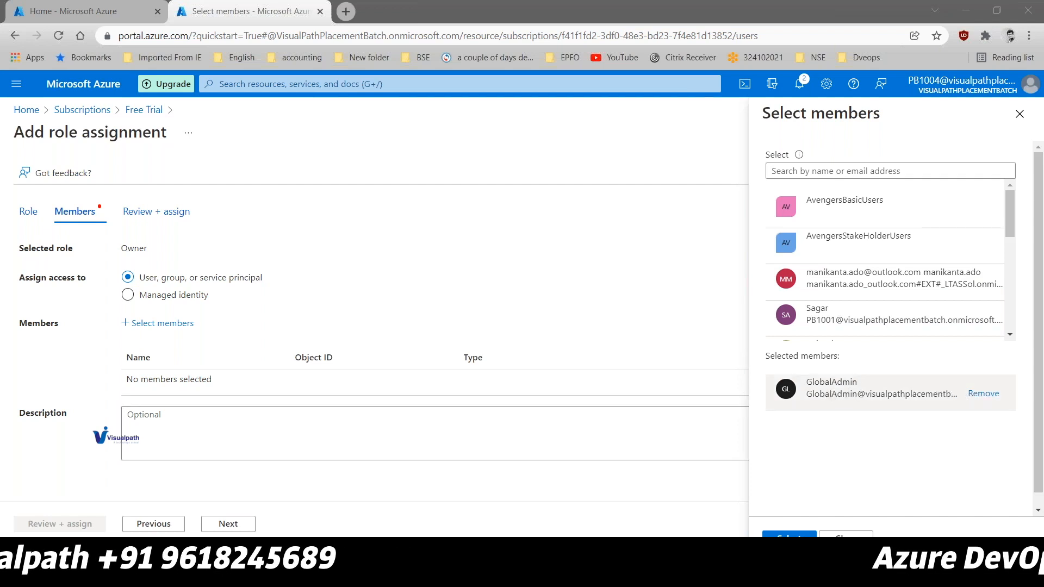
left_click_drag(1014, 201, 1031, 329)
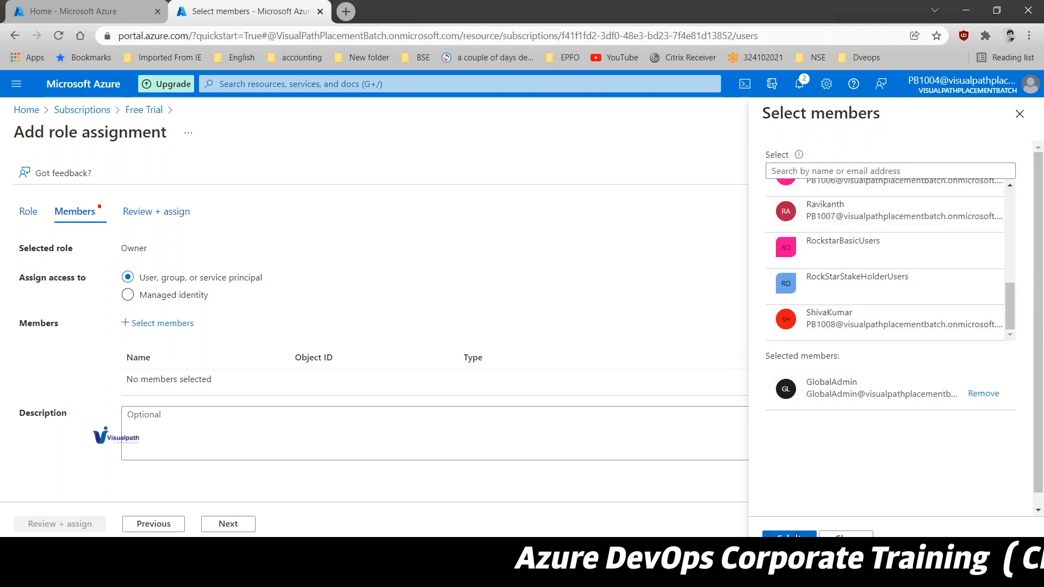
left_click(789, 535)
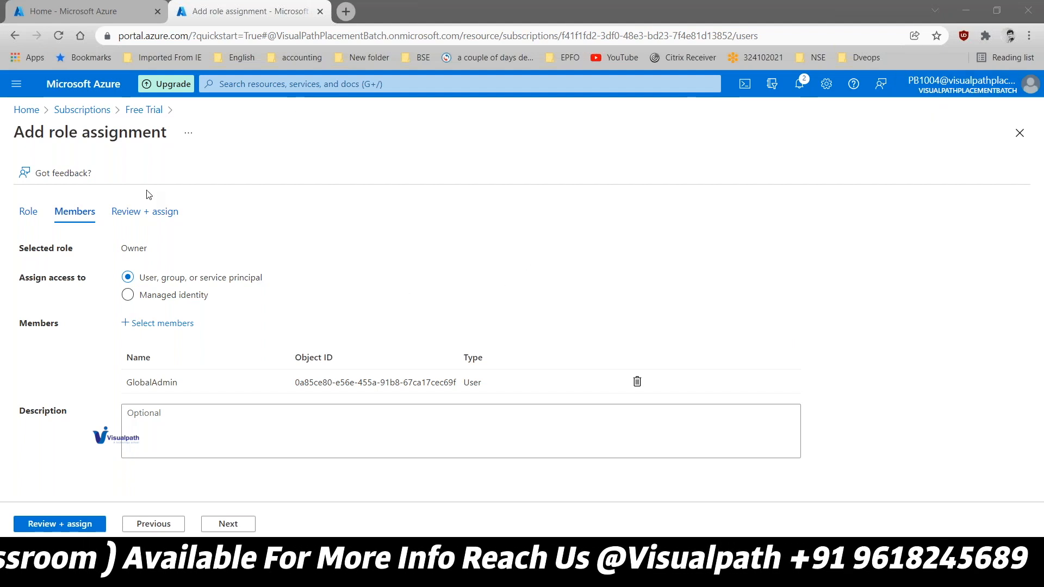
Step: Review and submit the Owner role assignment for GlobalAdmin
left_click(151, 213)
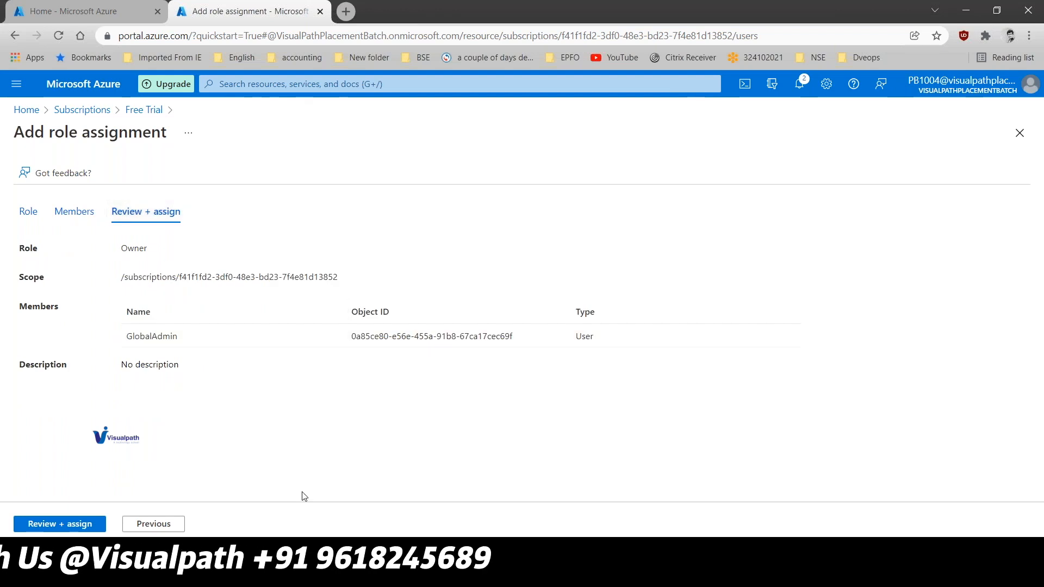
left_click(68, 525)
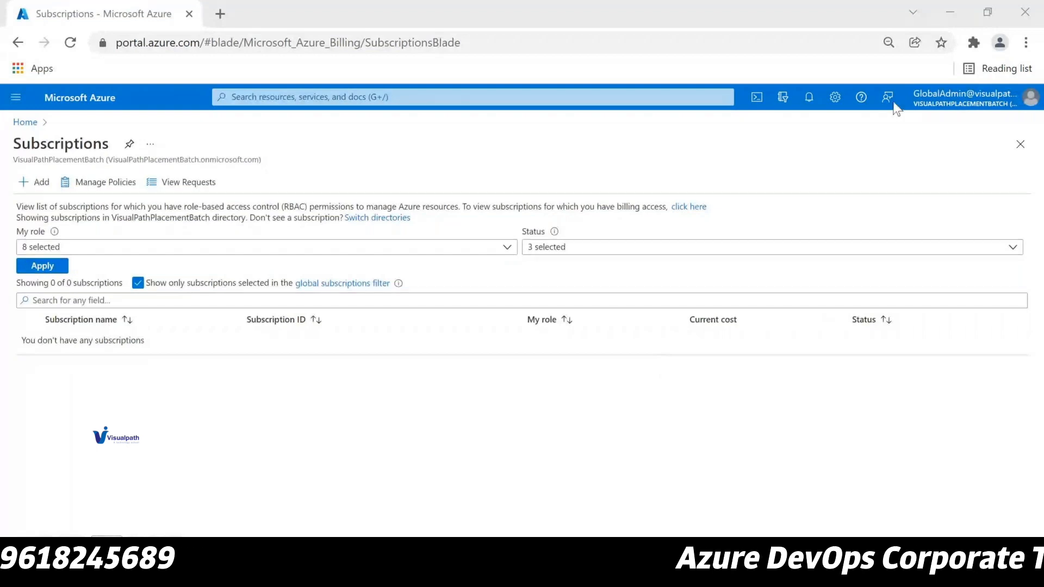
Step: In GlobalAdmin's session, refresh, reopen Subscriptions, and turn off the global subscriptions filter
left_click(249, 325)
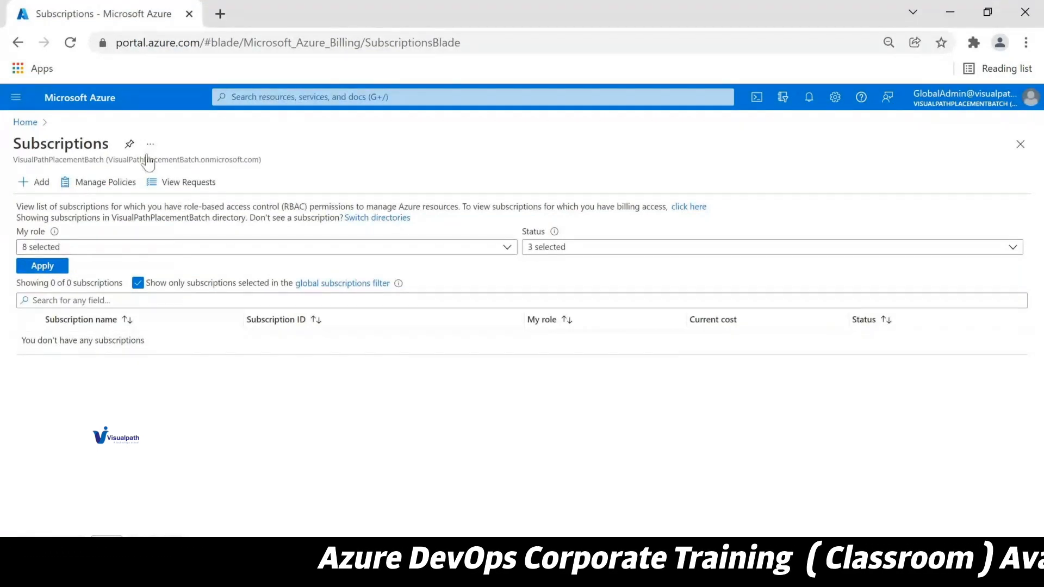
left_click(70, 42)
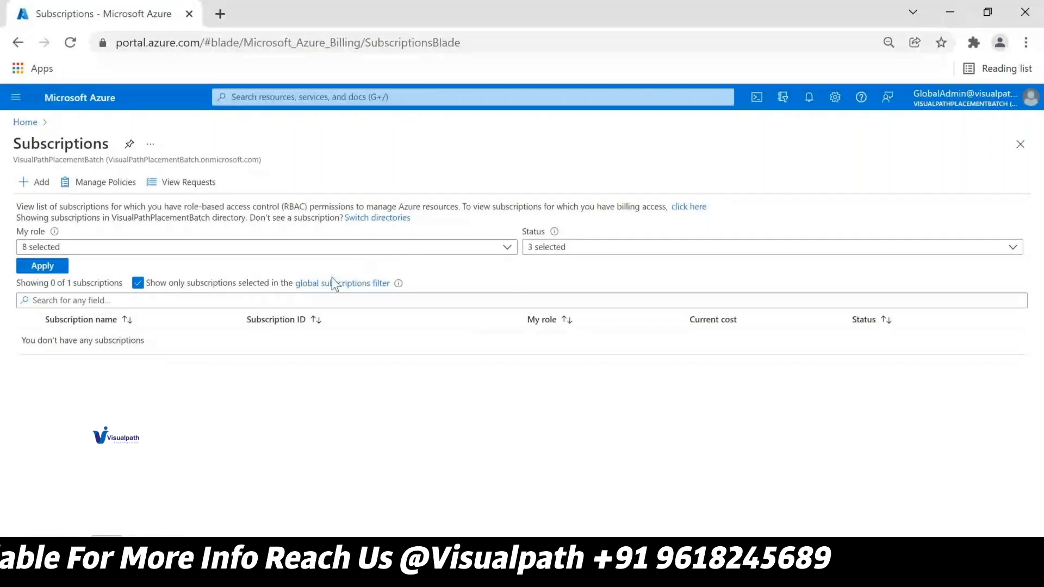
left_click(16, 117)
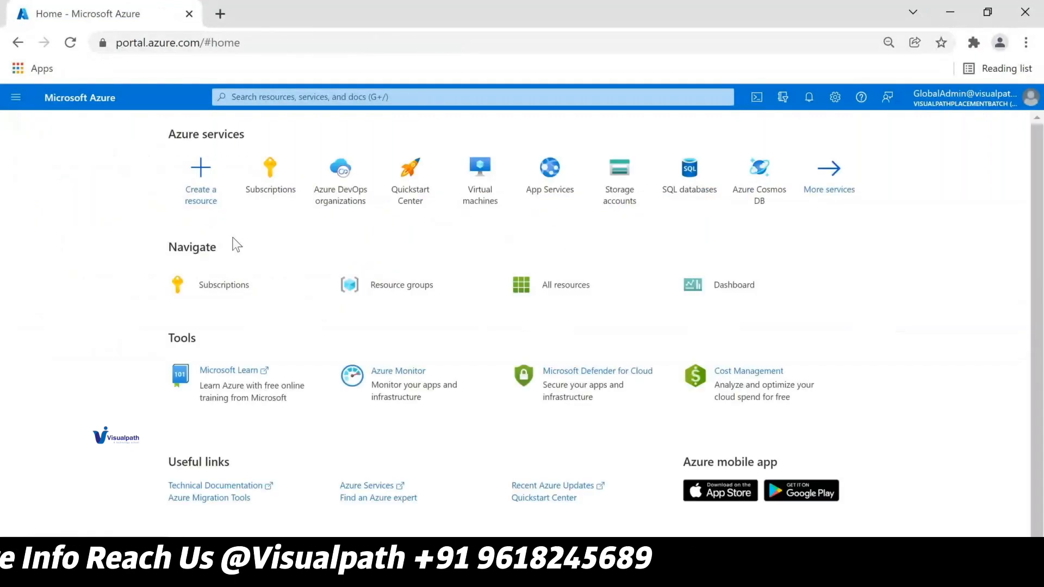
left_click(270, 469)
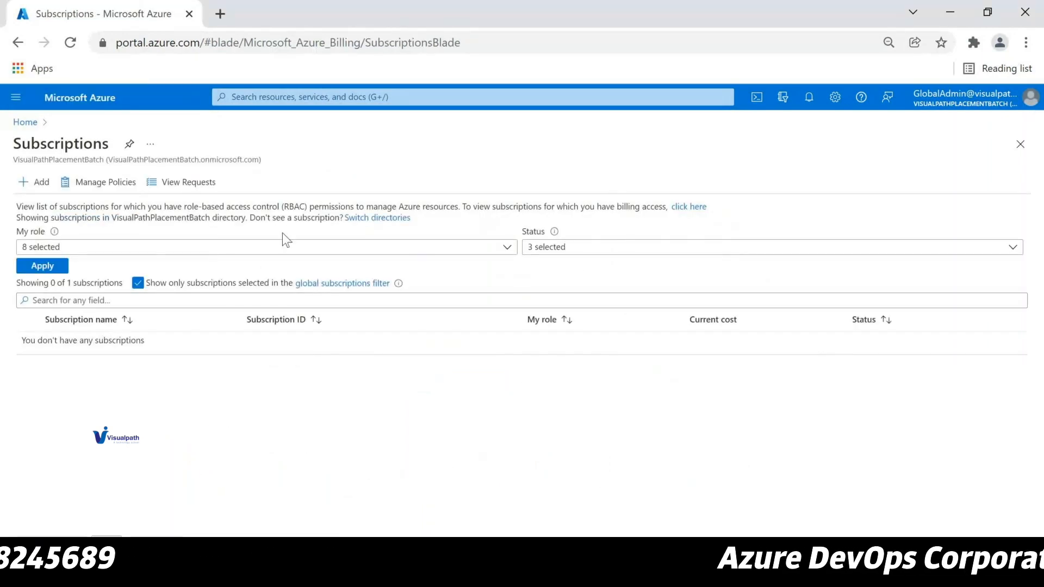
left_click(138, 284)
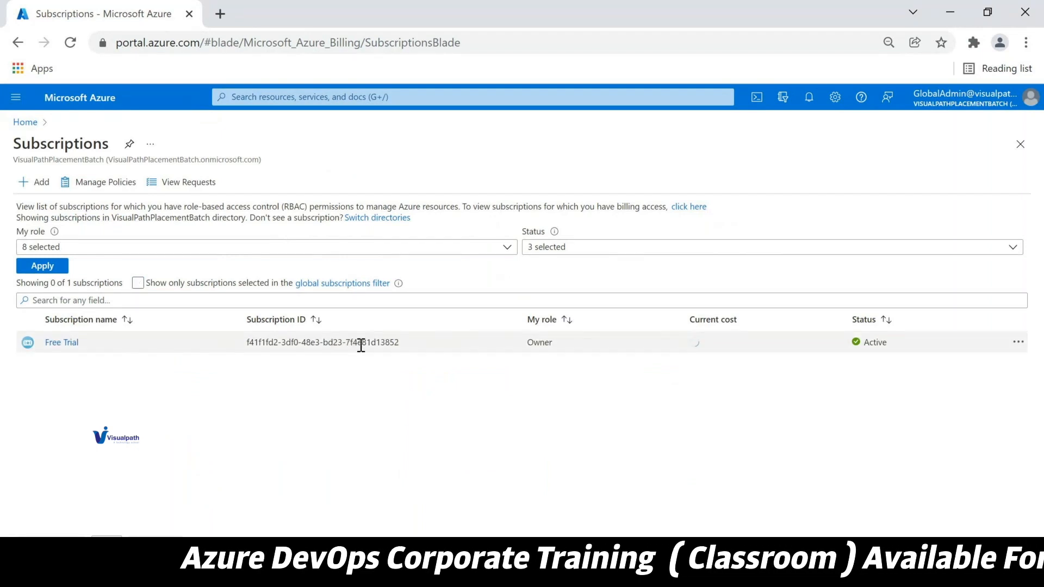
Step: Inspect the Free Trial row, highlighting its Owner role and subscription ID
double_click(535, 342)
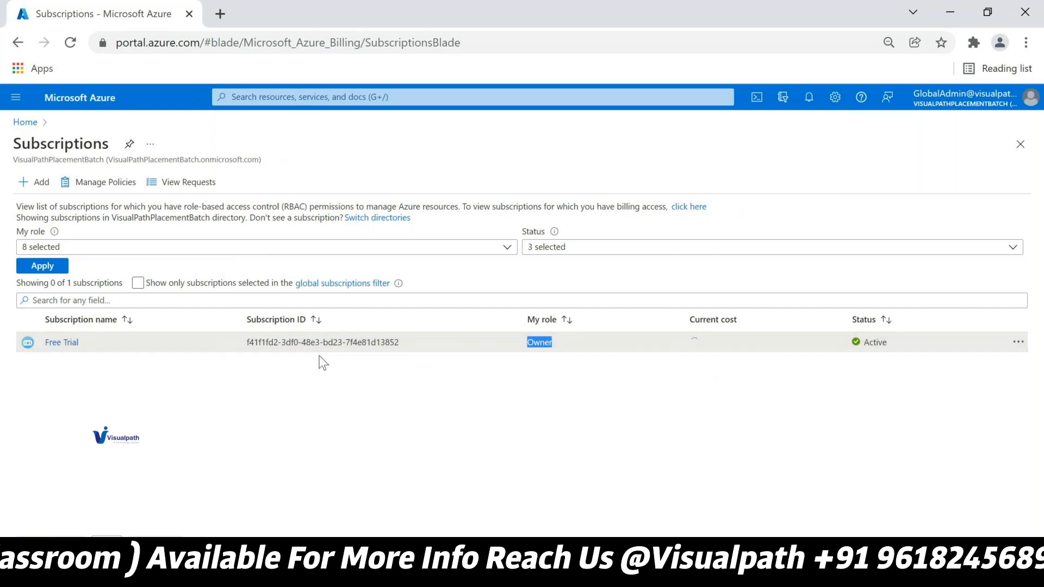
double_click(295, 348)
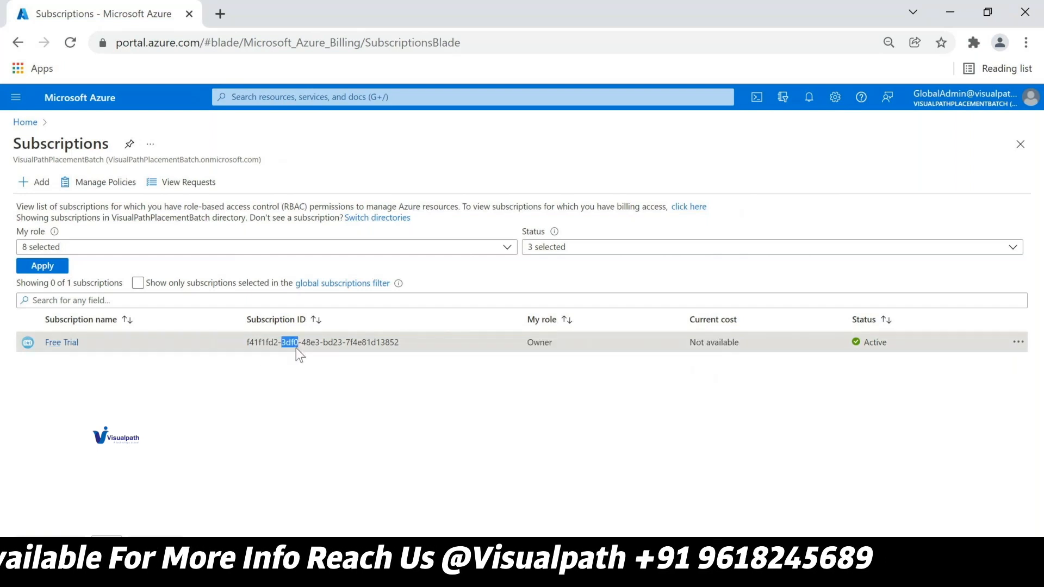
triple_click(296, 348)
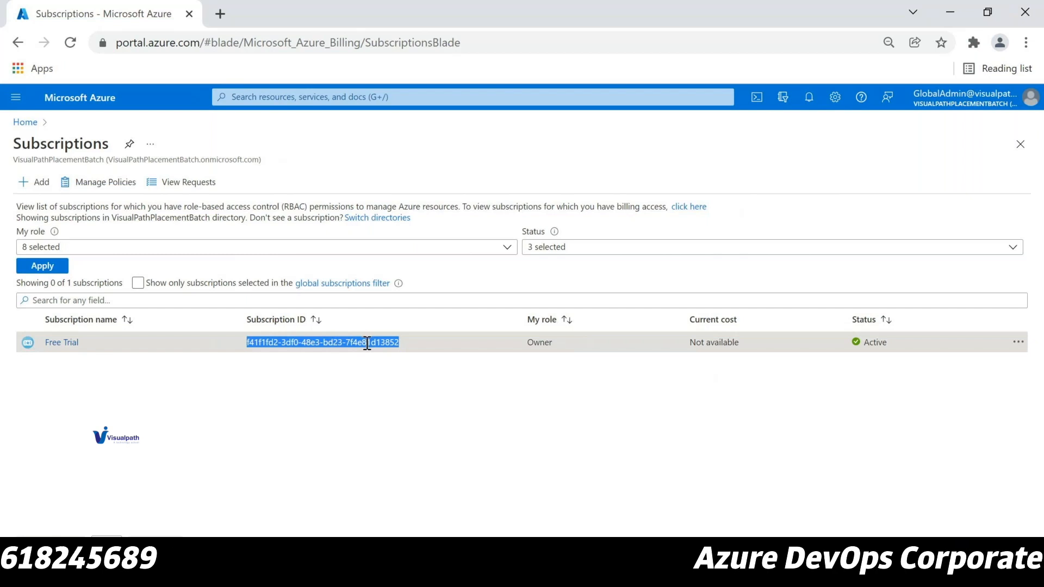
left_click(320, 373)
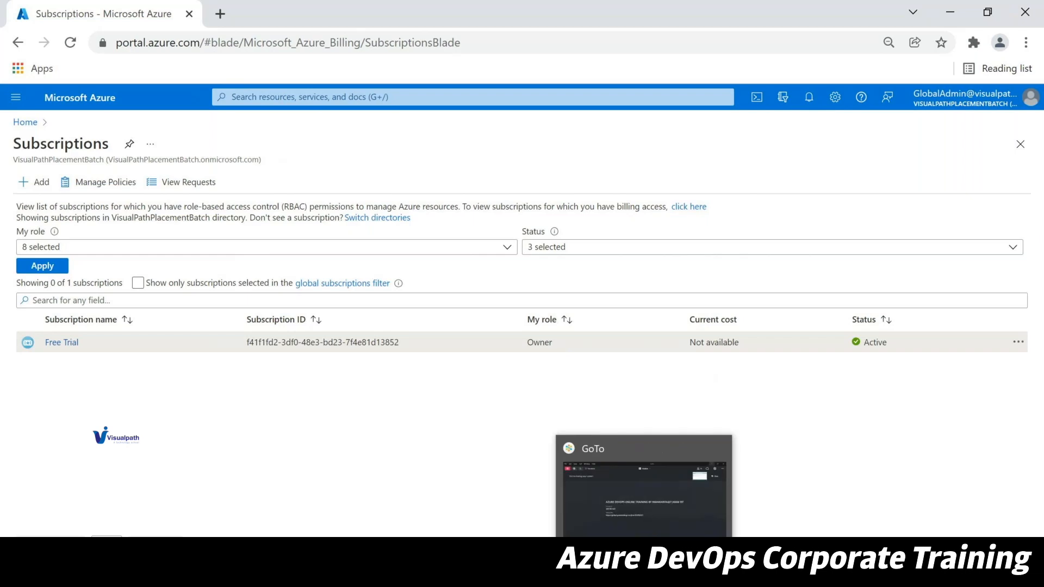
left_click(644, 571)
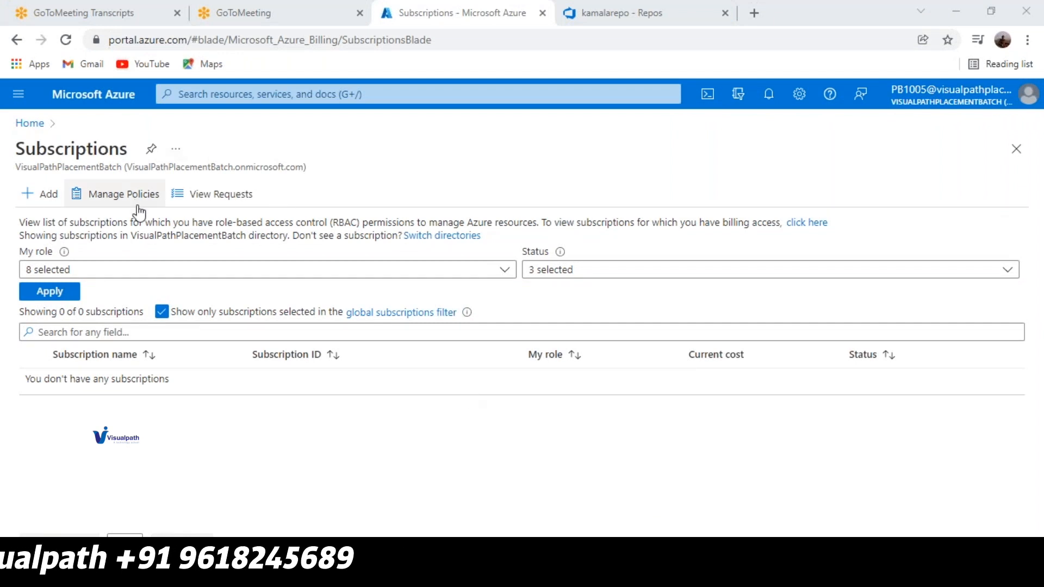
left_click(162, 313)
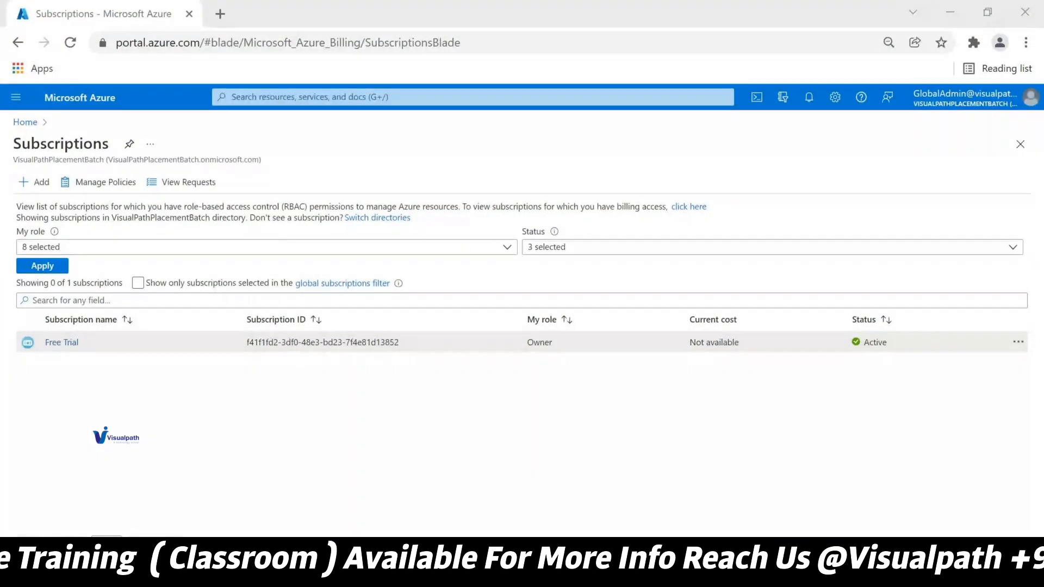
Step: Start a Contributor role assignment on Free Trial's access control and open member selection
left_click(62, 343)
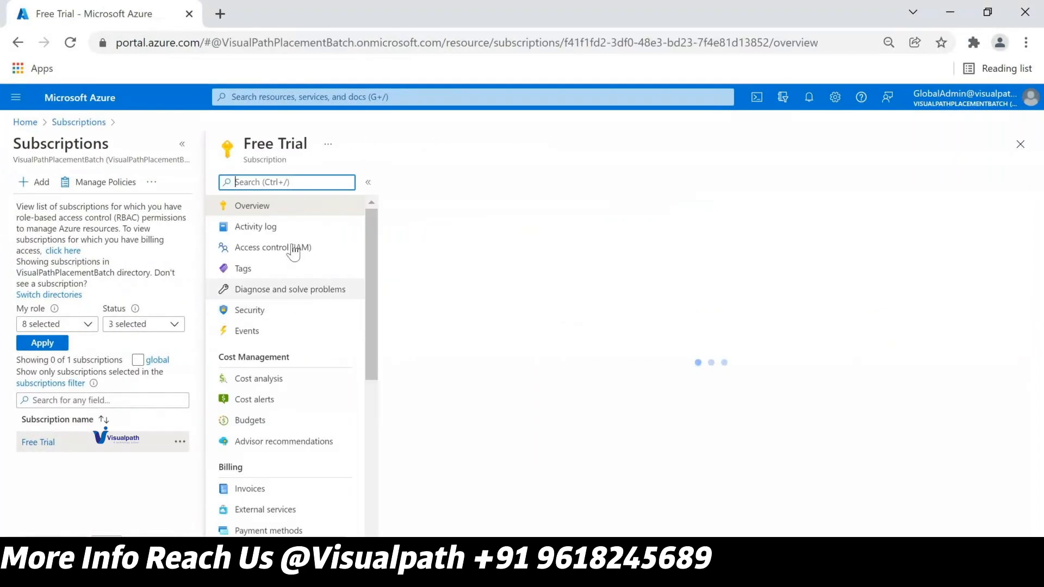
left_click(280, 250)
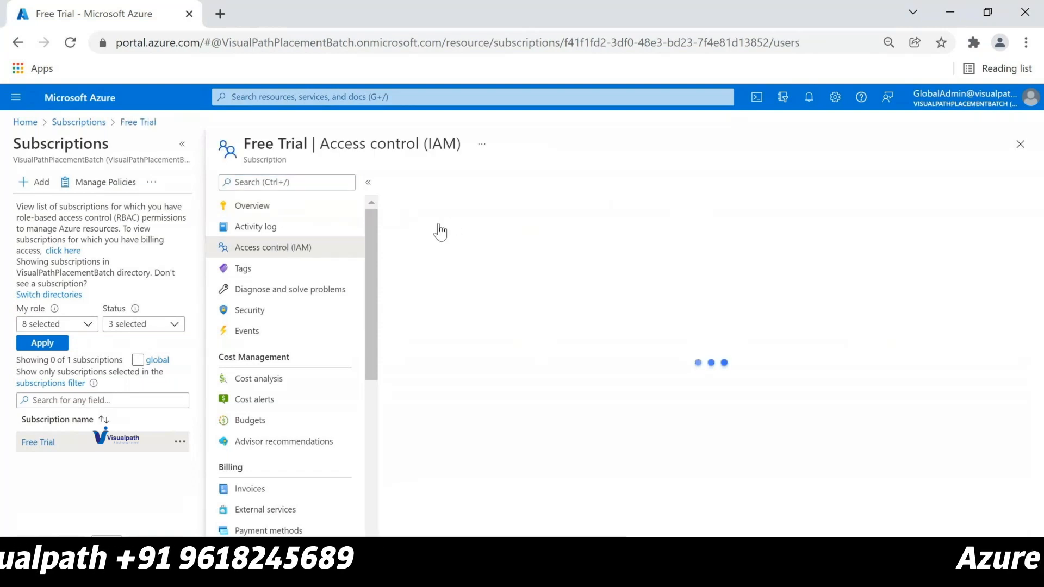
left_click(411, 187)
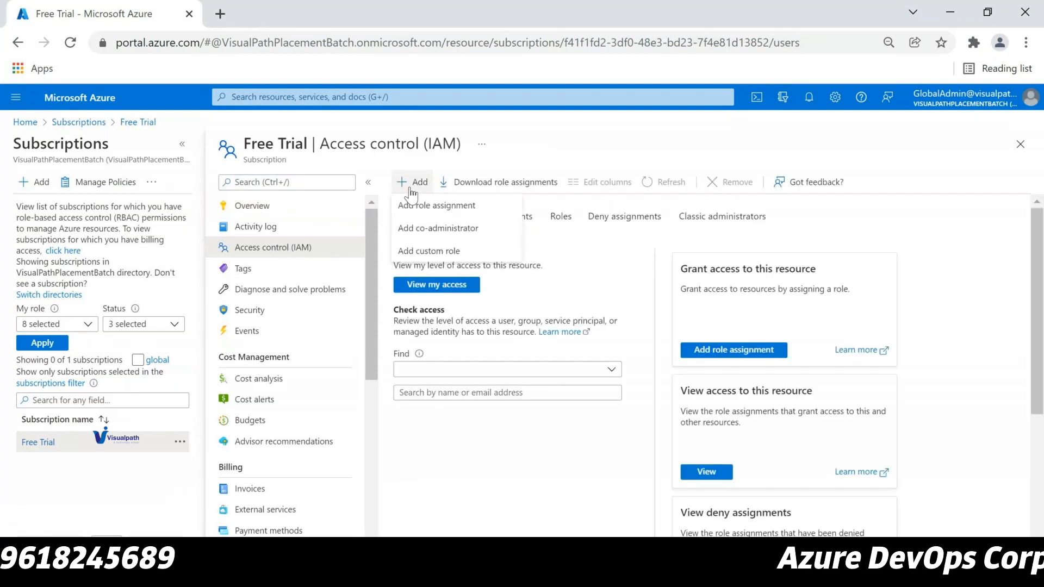
left_click(438, 205)
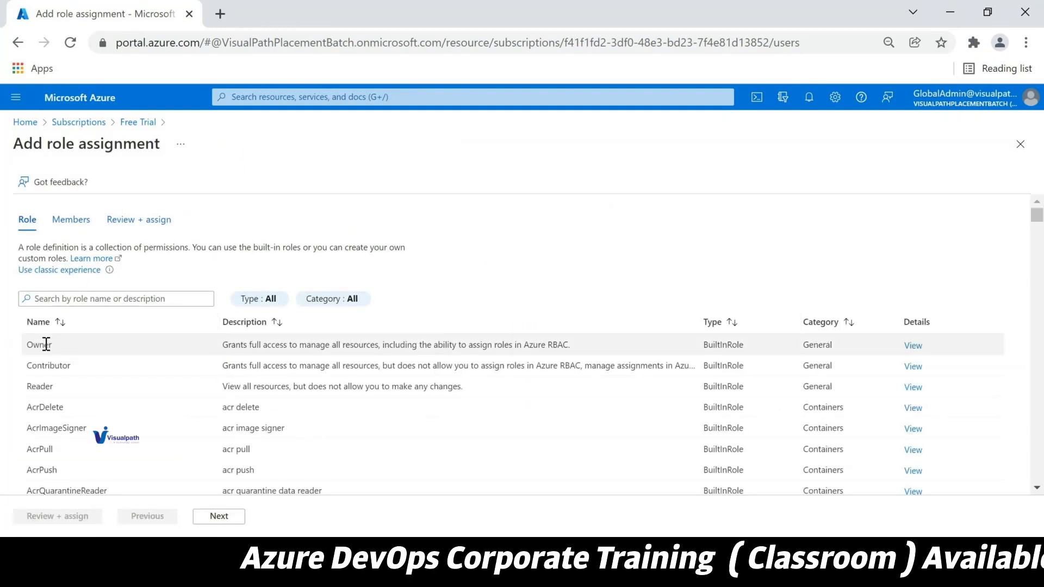
left_click(46, 344)
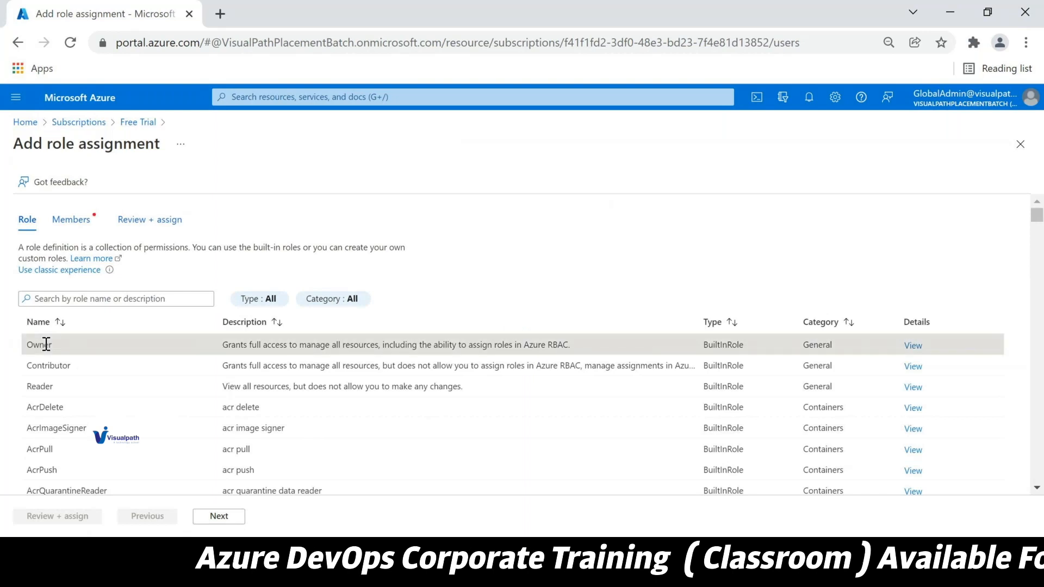
left_click(57, 371)
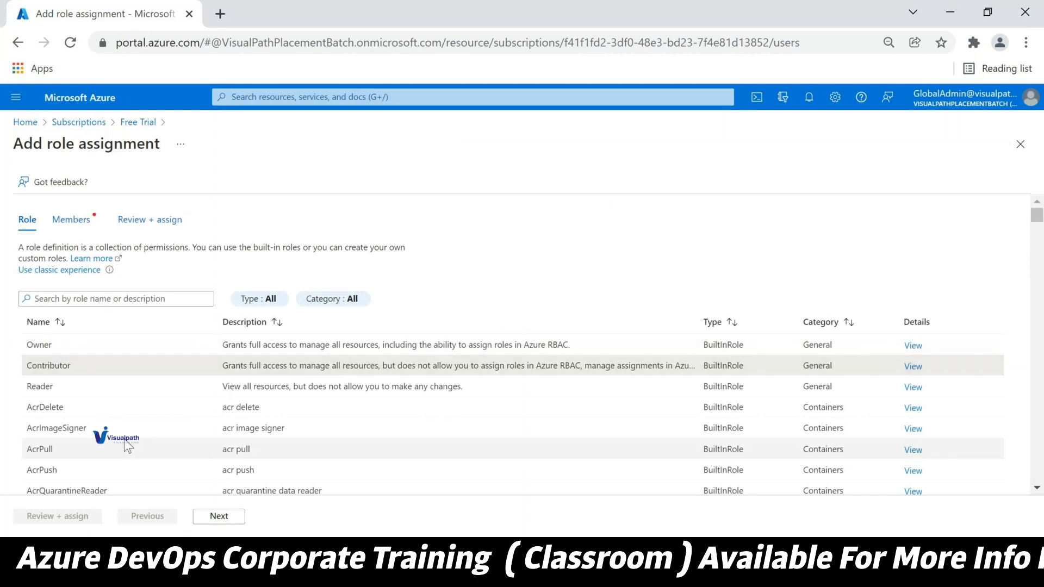
left_click(220, 517)
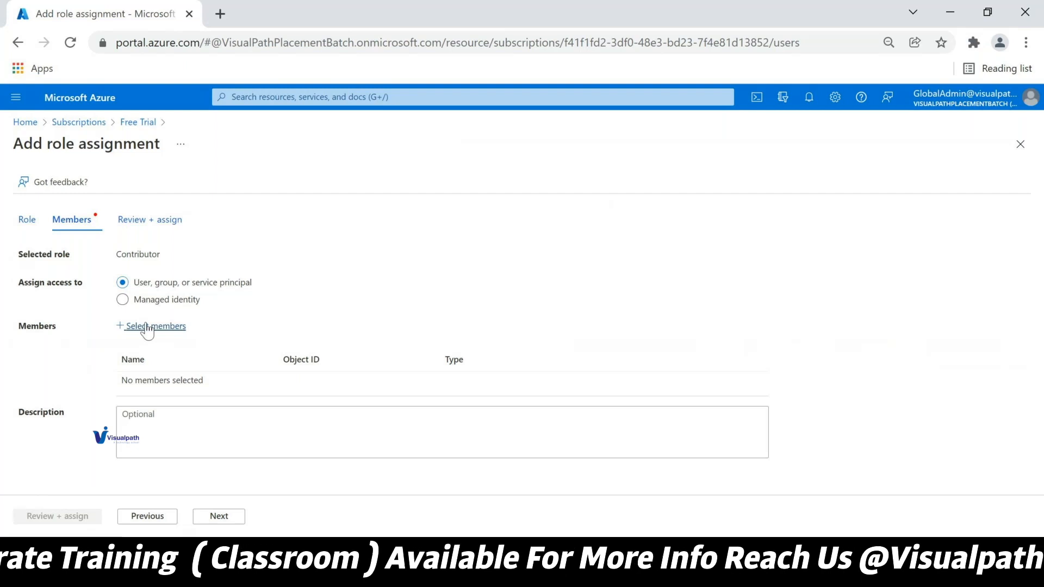
left_click(147, 326)
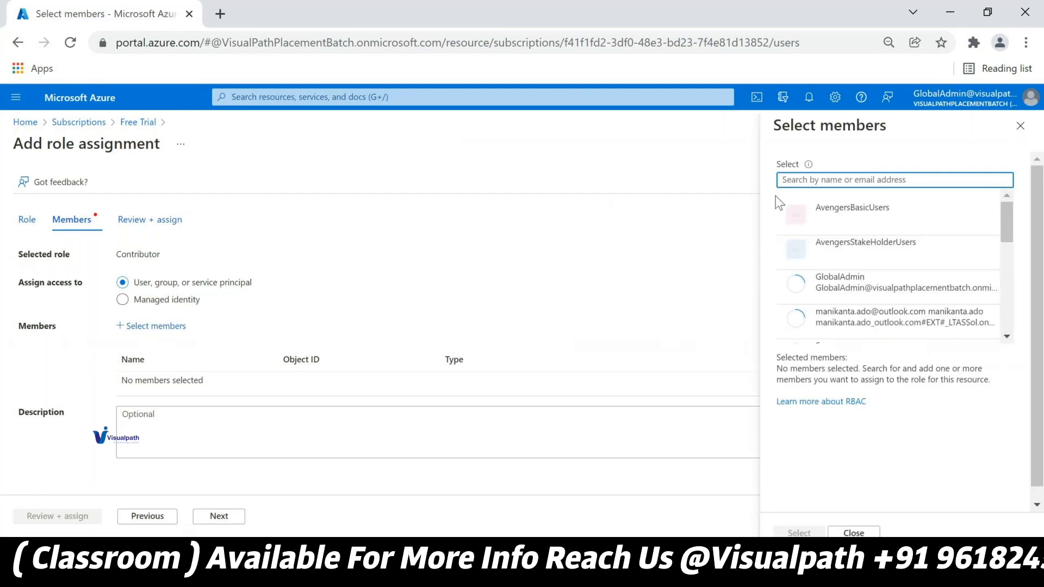
Step: Search 'PB', select six matching users as members, and confirm
type("PB")
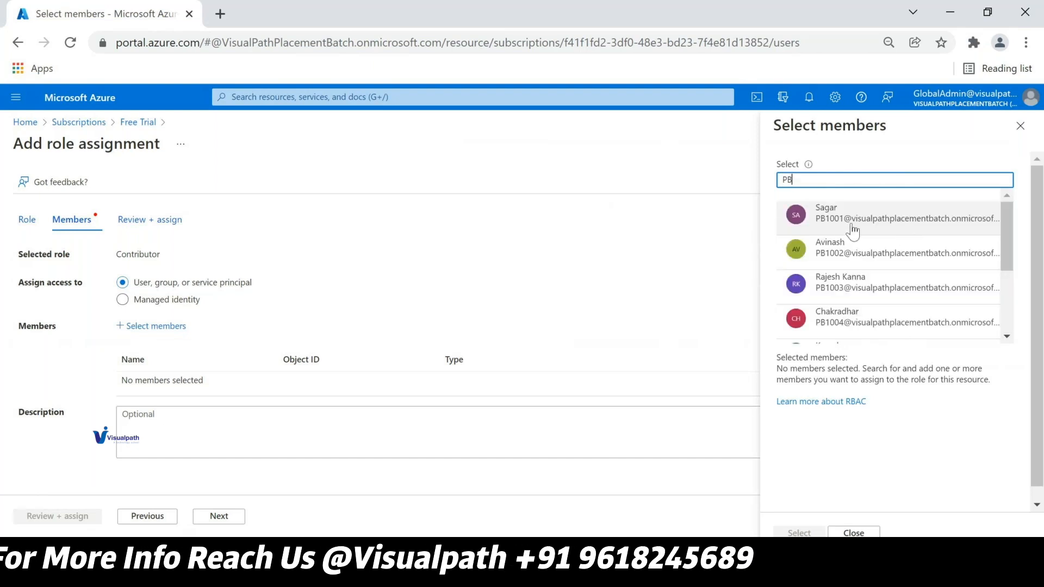
left_click(853, 231)
left_click(842, 233)
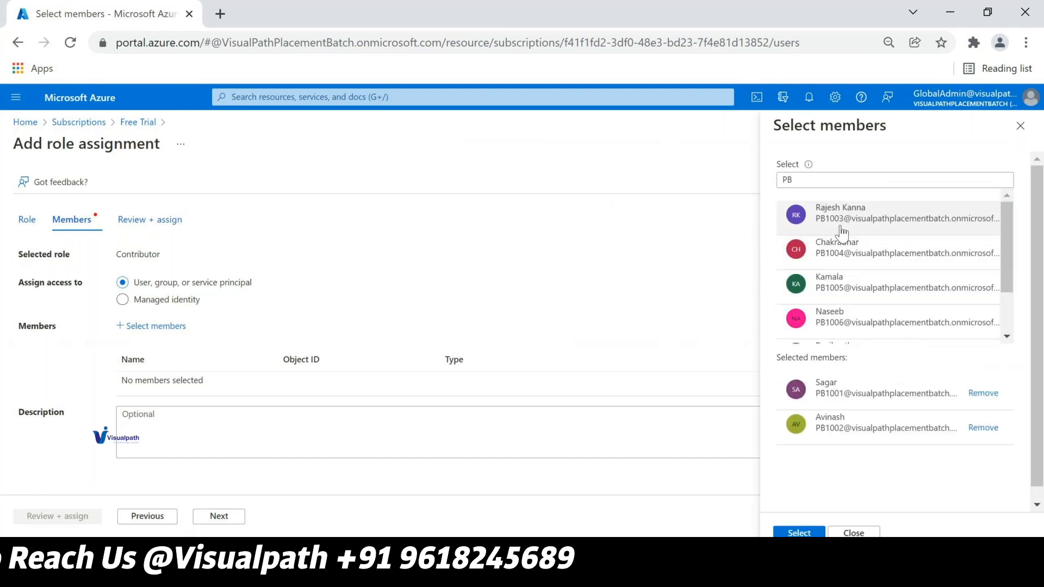
left_click(843, 232)
left_click(842, 252)
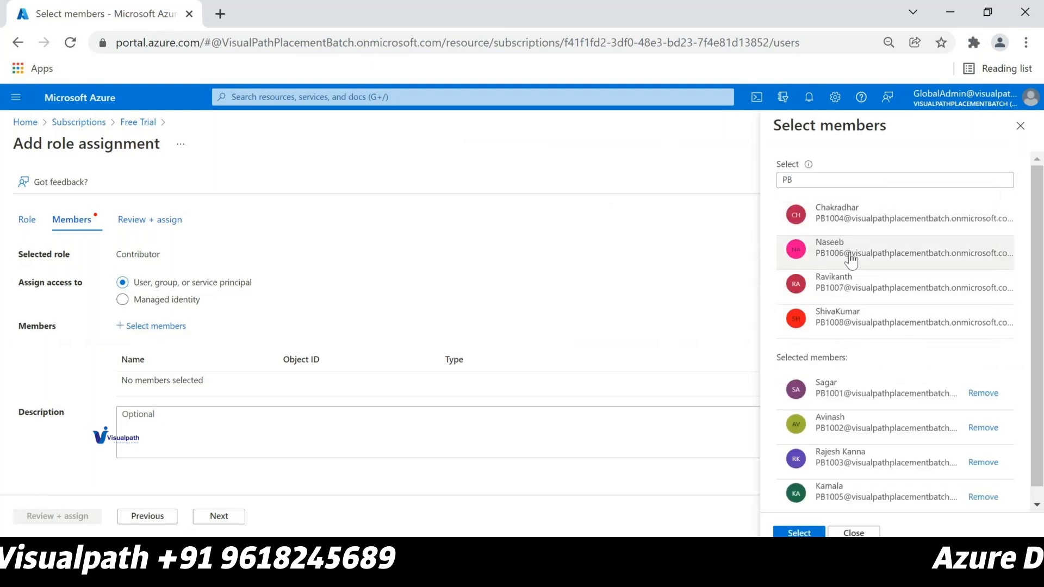
left_click(842, 266)
left_click(842, 267)
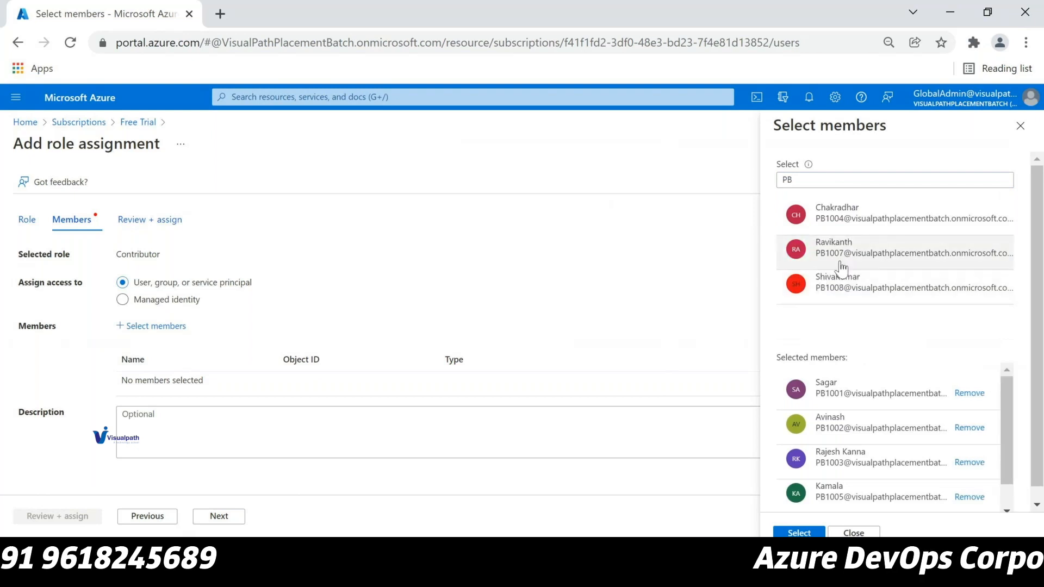
left_click(842, 263)
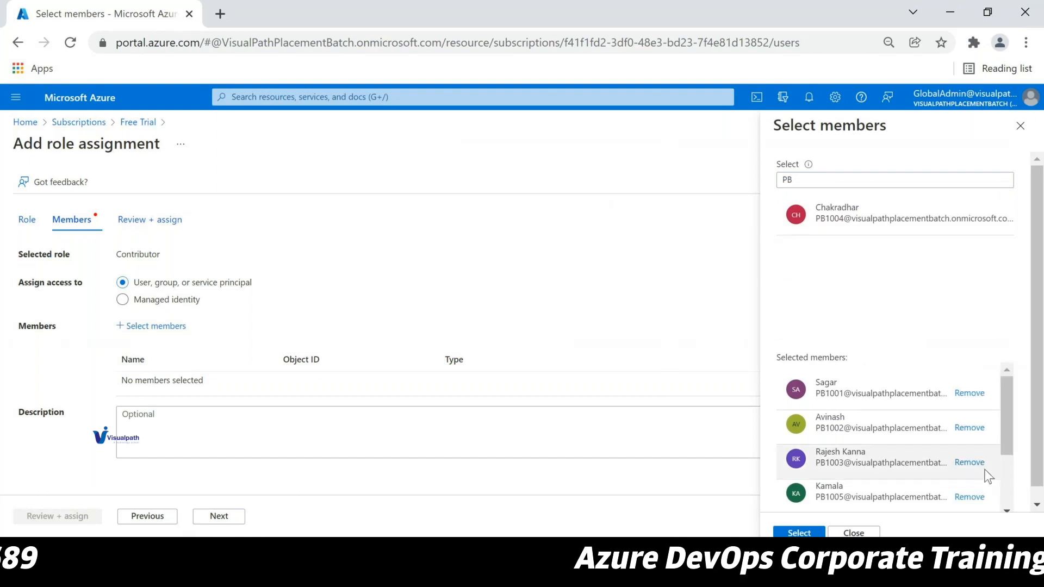
left_click(1006, 507)
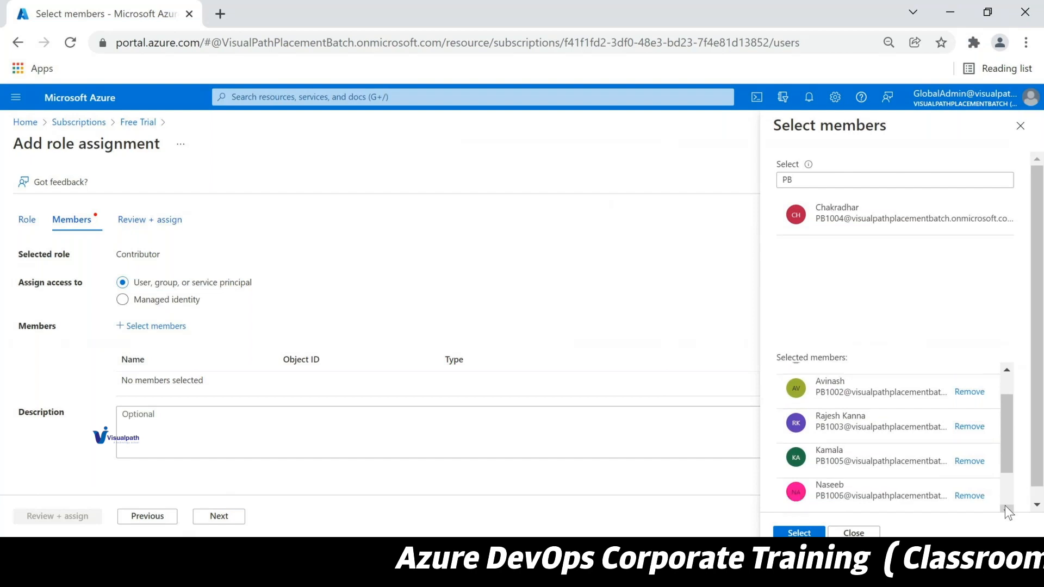
double_click(1006, 507)
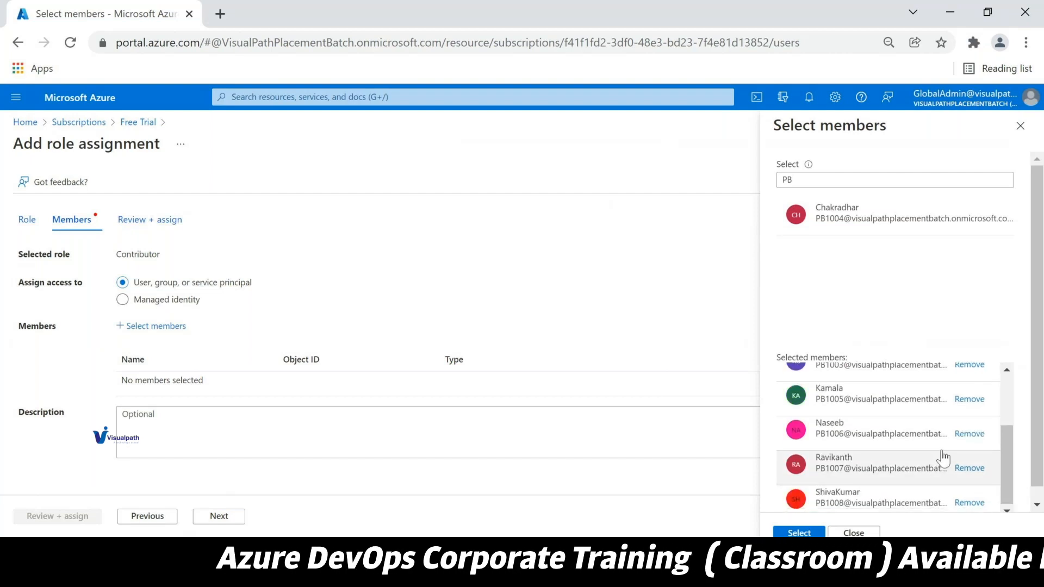
left_click(965, 429)
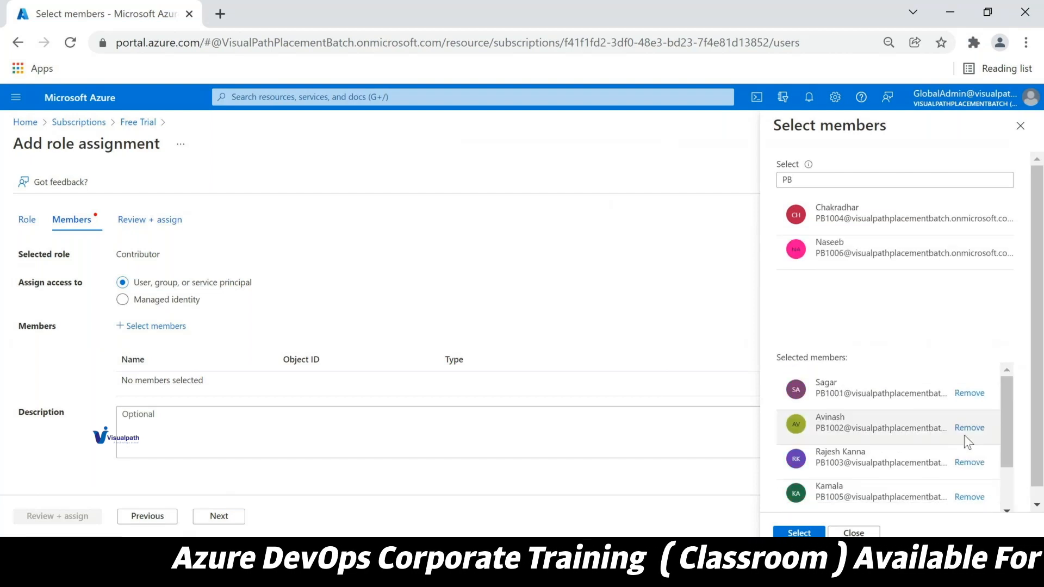
left_click(1007, 490)
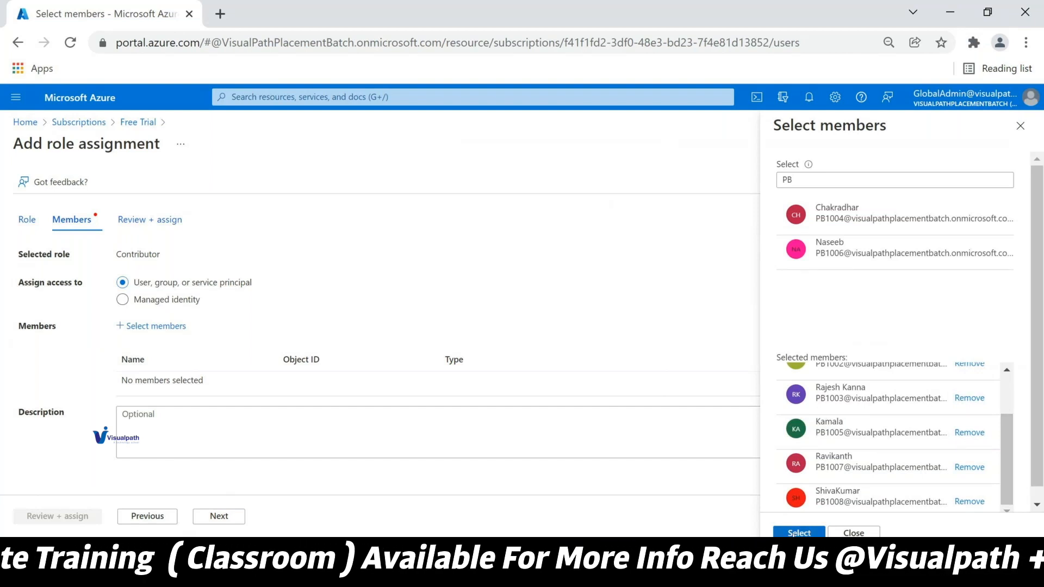
left_click(798, 532)
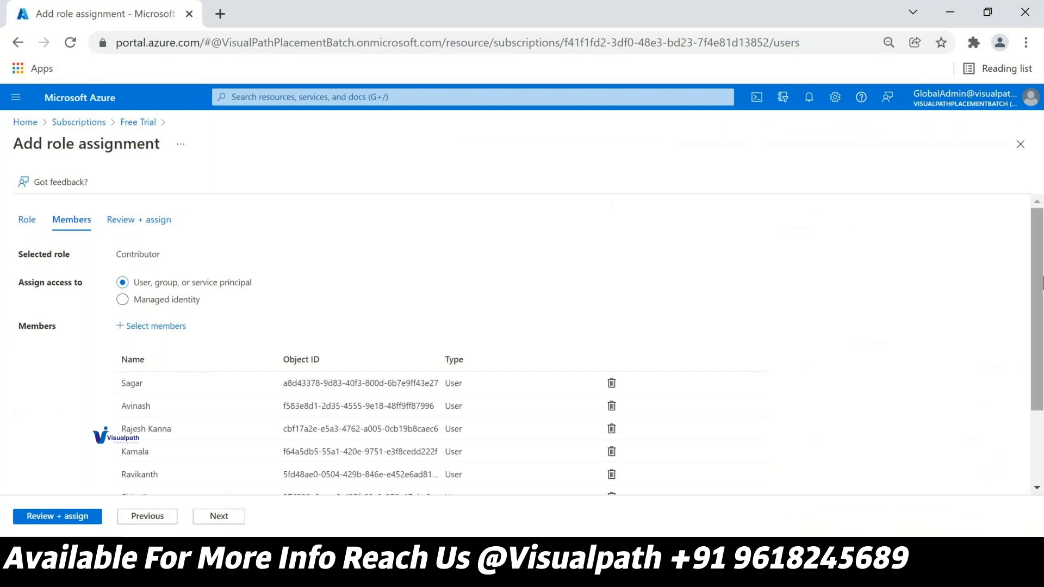
Step: Review and submit the Contributor assignment for the six selected users
scroll(1042, 342, "down", 1)
scroll(702, 333, "down", 1)
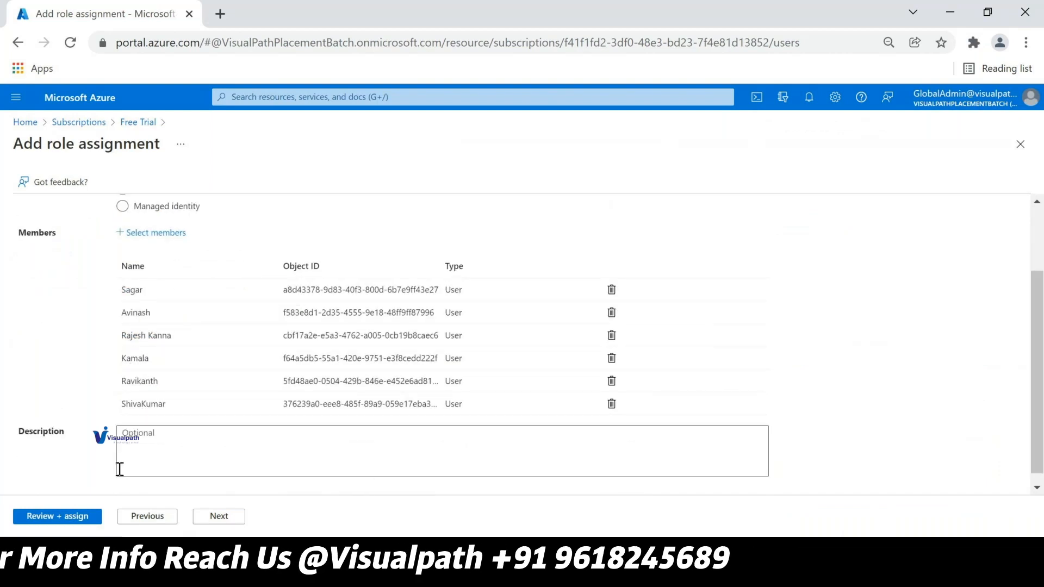
left_click(63, 517)
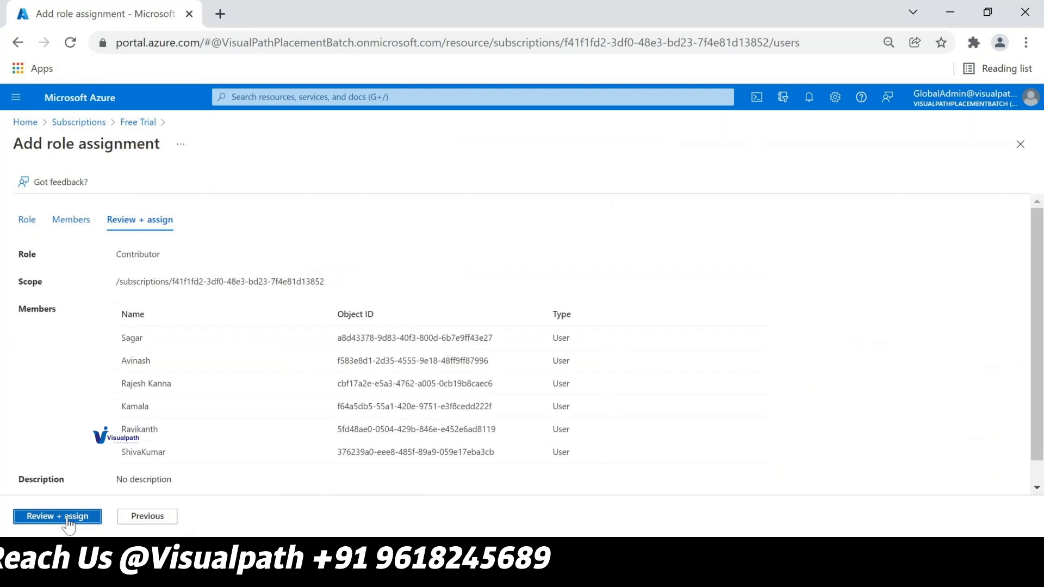
left_click(58, 517)
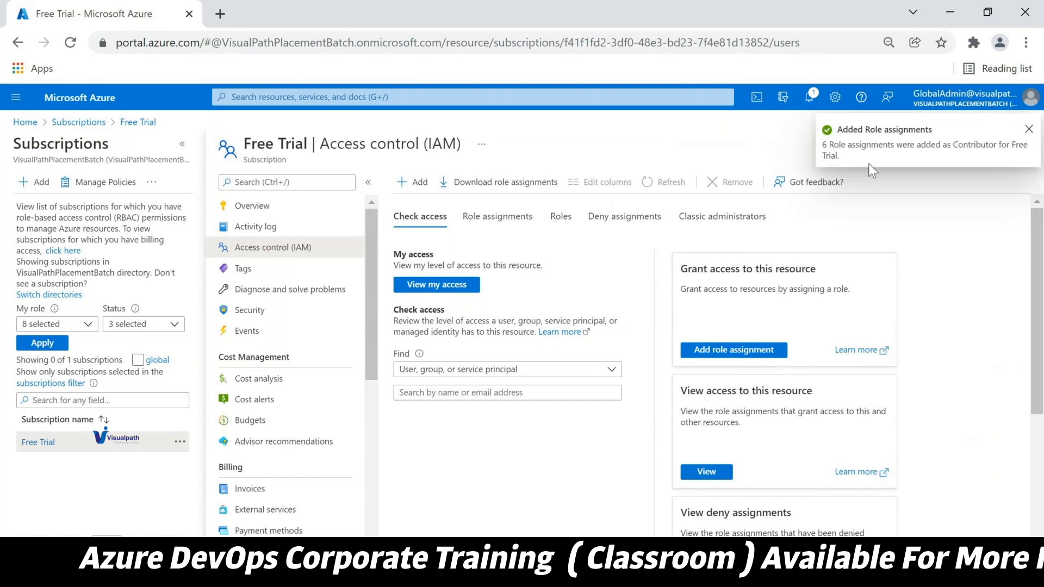
Step: Dismiss the notification and go from Home to the VisualPathPlacementBatch directory's All users list
left_click(1029, 129)
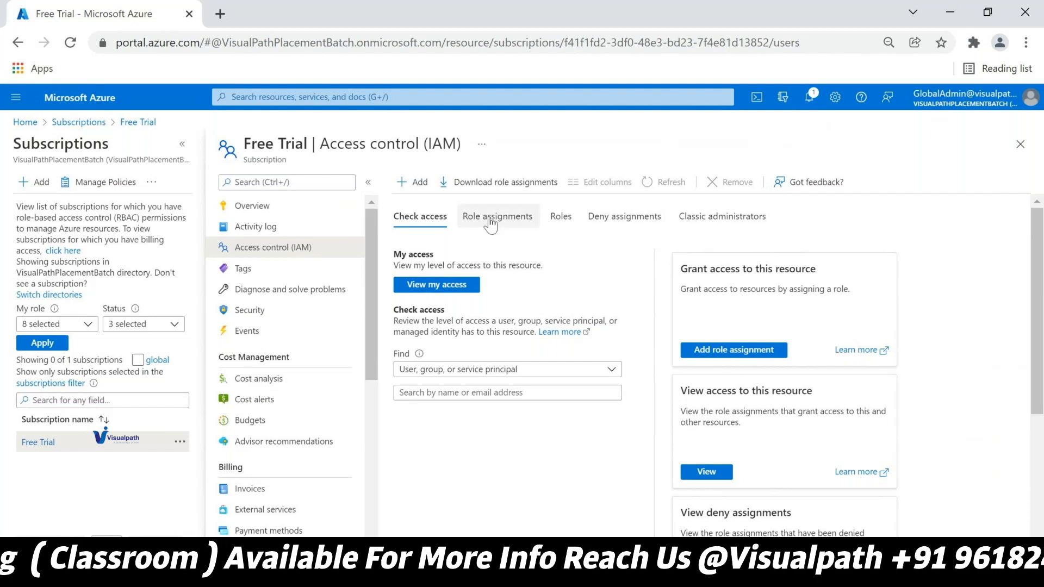
left_click(81, 122)
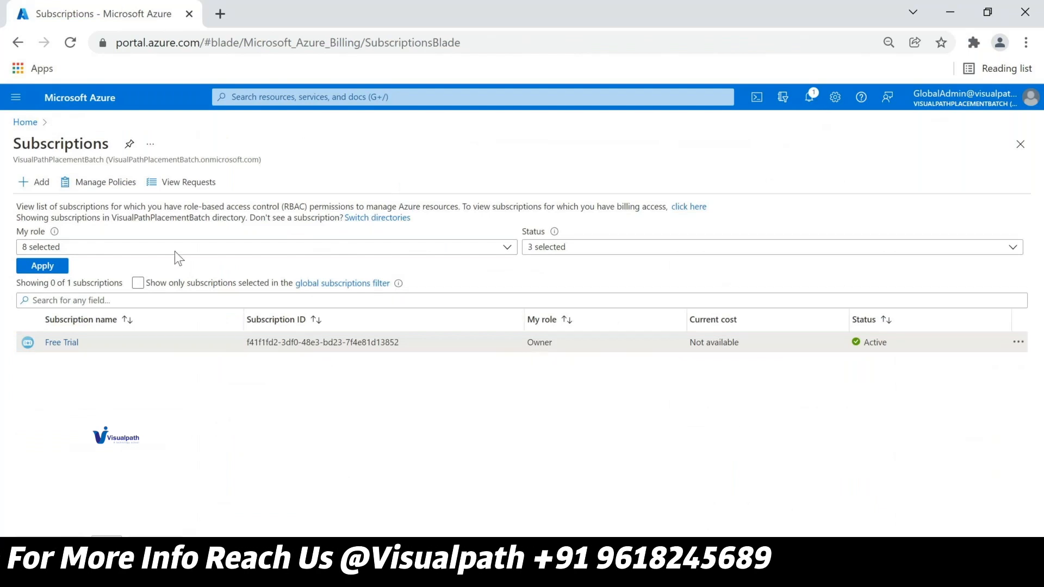
left_click(26, 123)
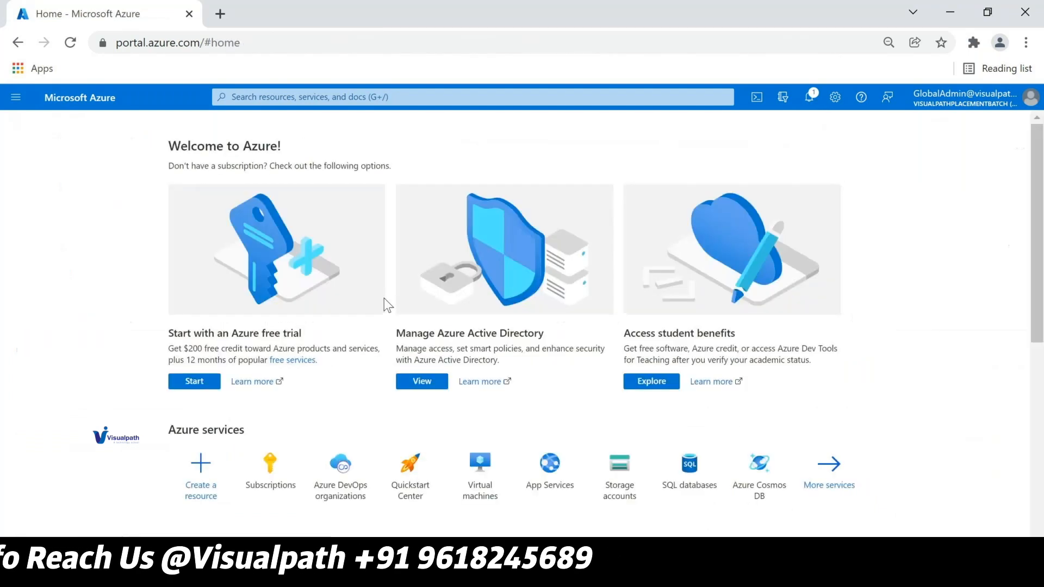
left_click(428, 381)
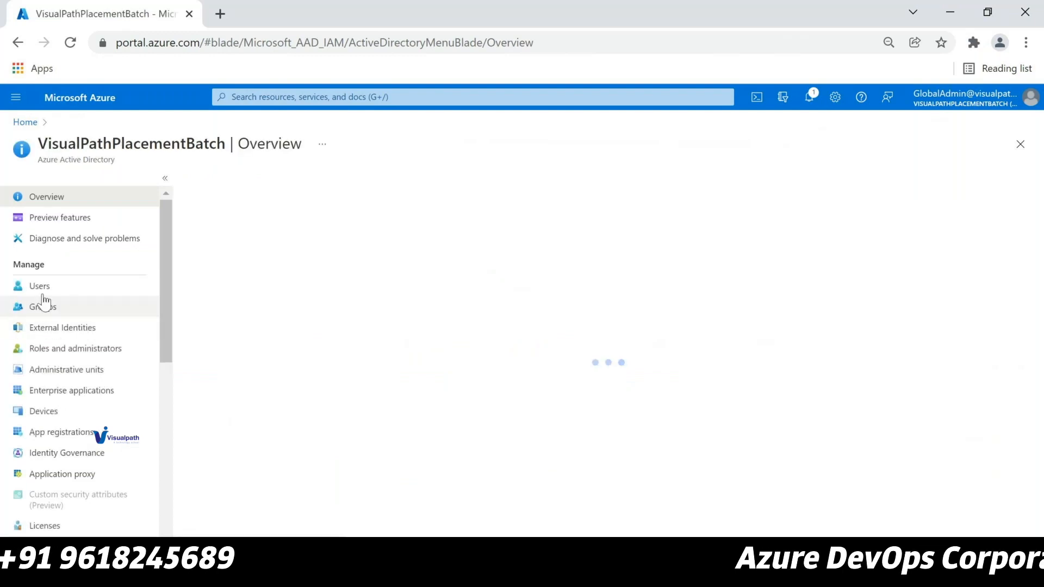
left_click(39, 286)
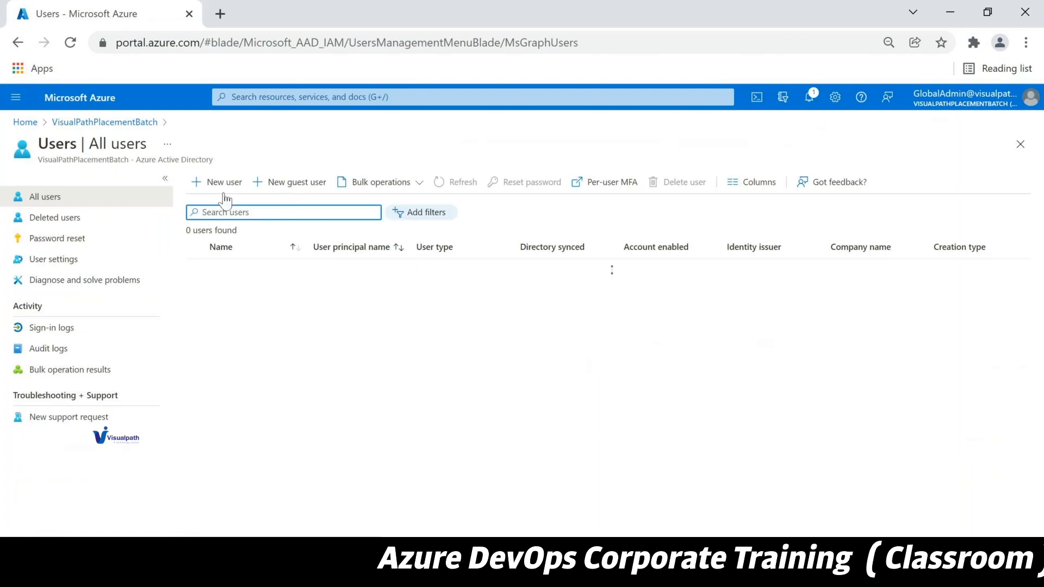
Step: Start a new user and enter its user name and display name
left_click(220, 185)
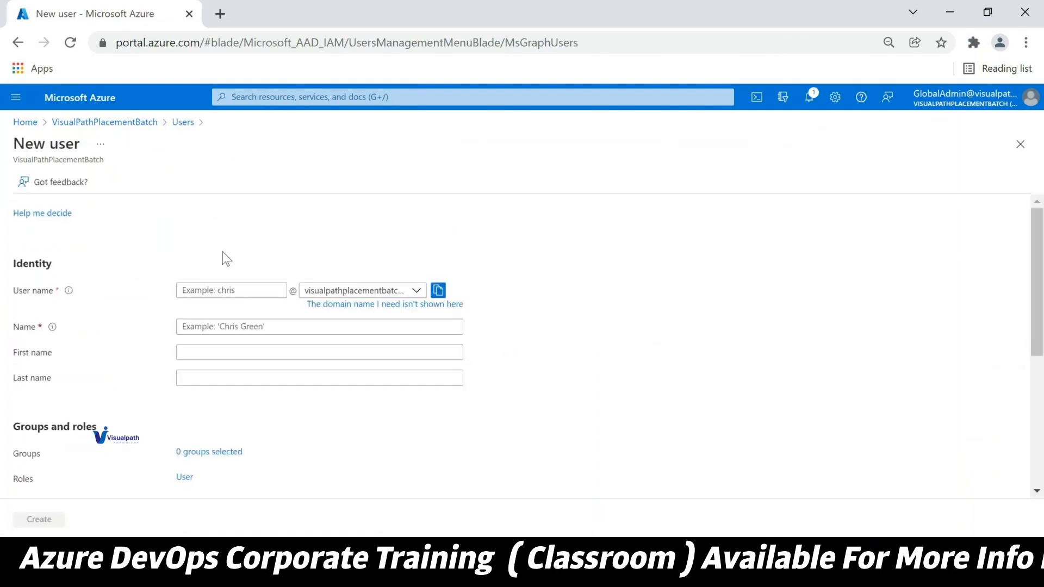
left_click(226, 407)
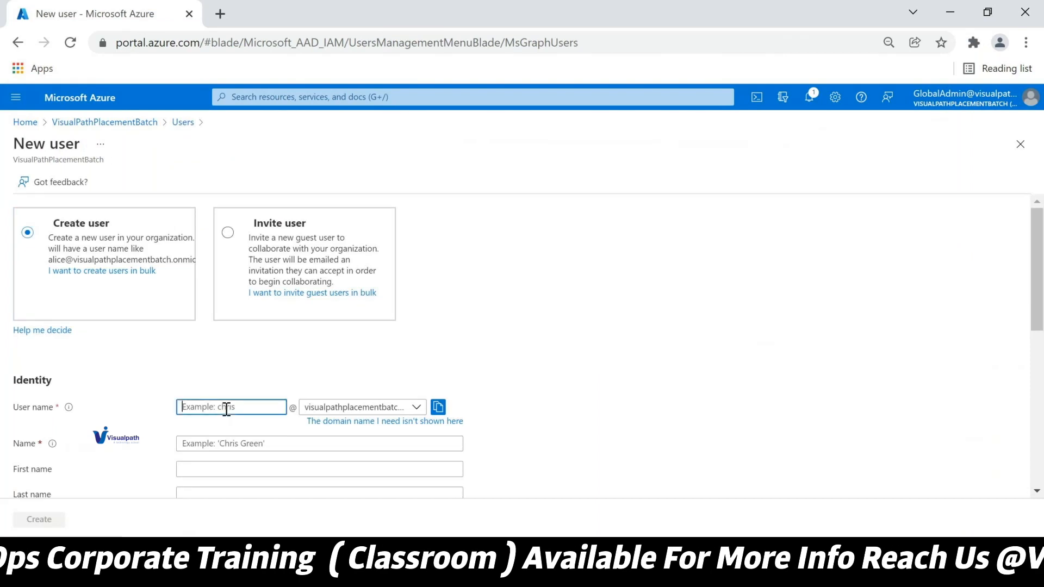
type("Ramesh")
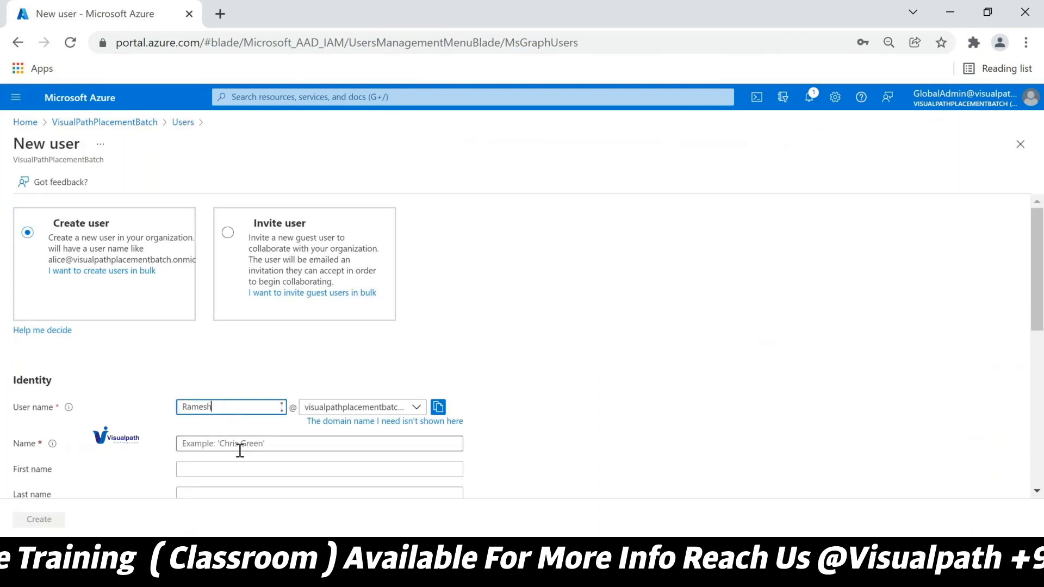
key("BackSpace")
key("BackSpace")
key("BackSpace")
key("BackSpace")
key("BackSpace")
key("BackSpace")
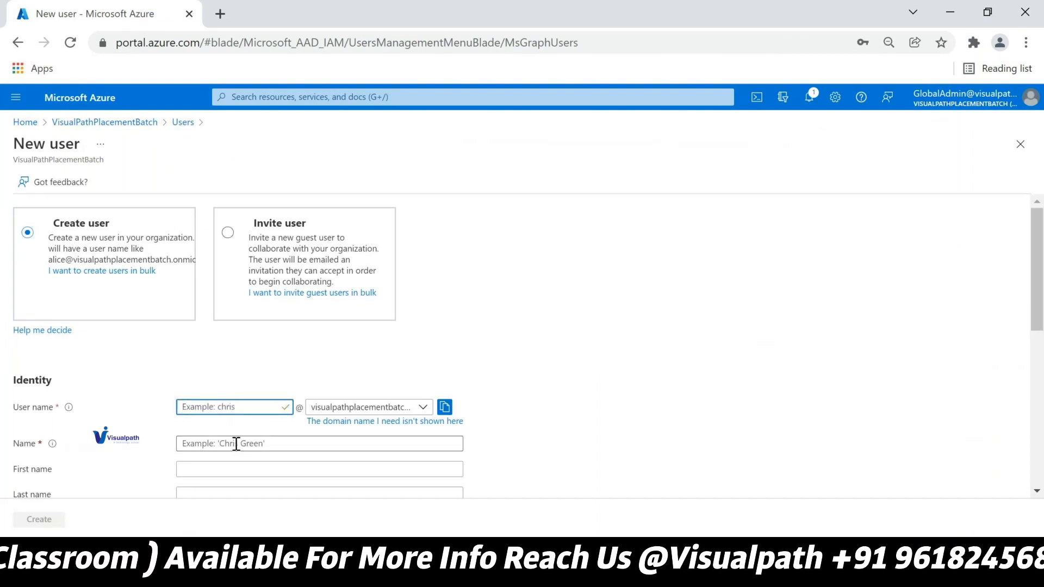
type("PB100")
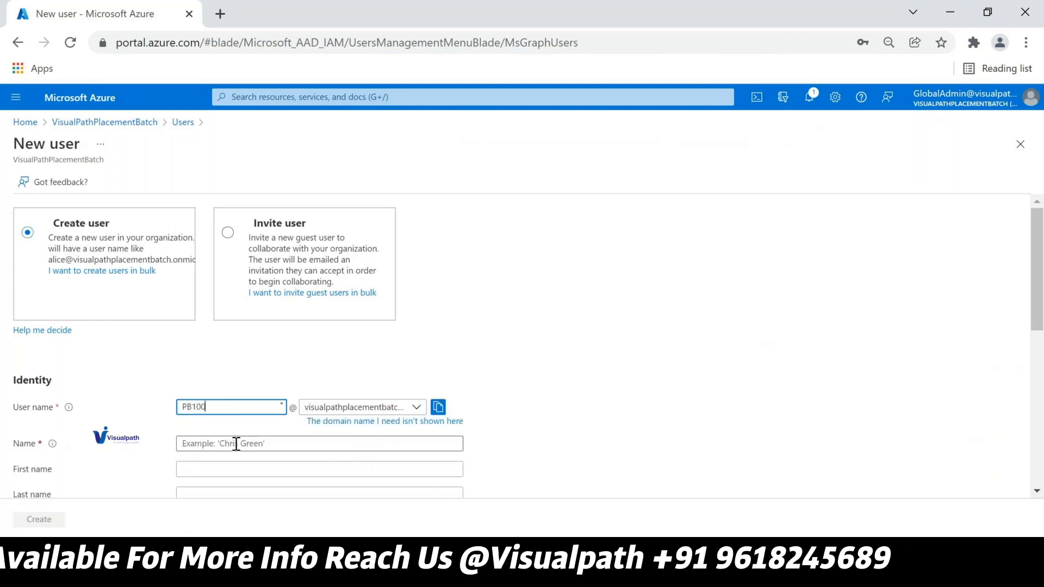
type("9")
left_click(253, 443)
type("Ramesh")
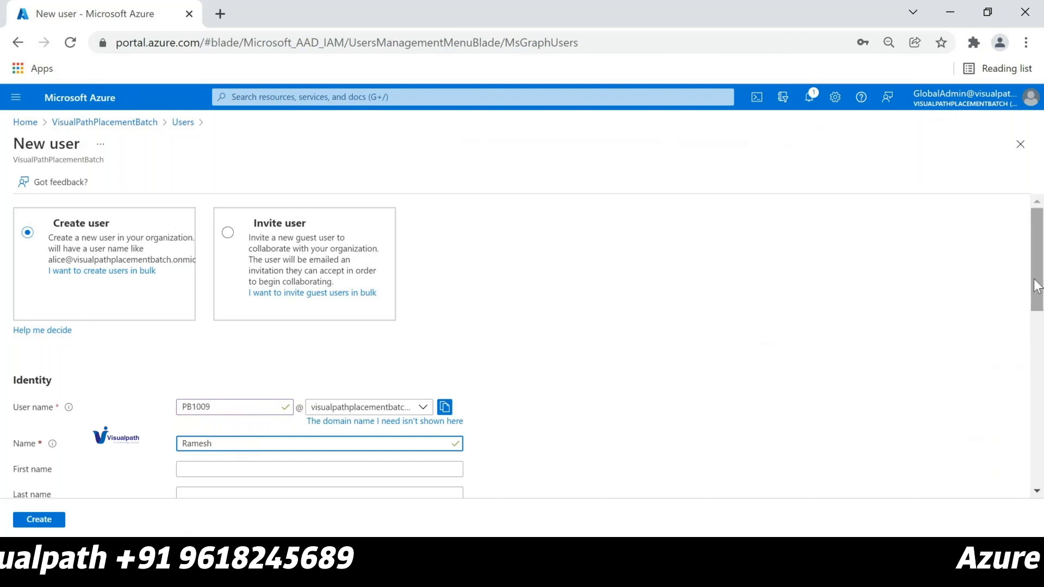
Step: Choose 'Let me create the password', paste the initial password, and create the user
left_click_drag(1036, 286, 1041, 402)
left_click(233, 256)
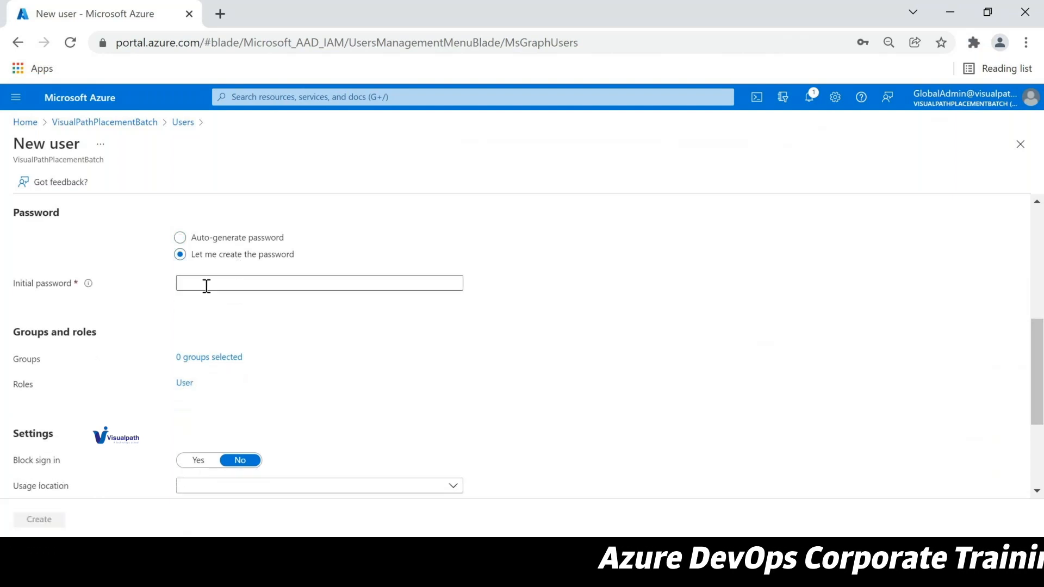
left_click(206, 285)
key("ctrl+v")
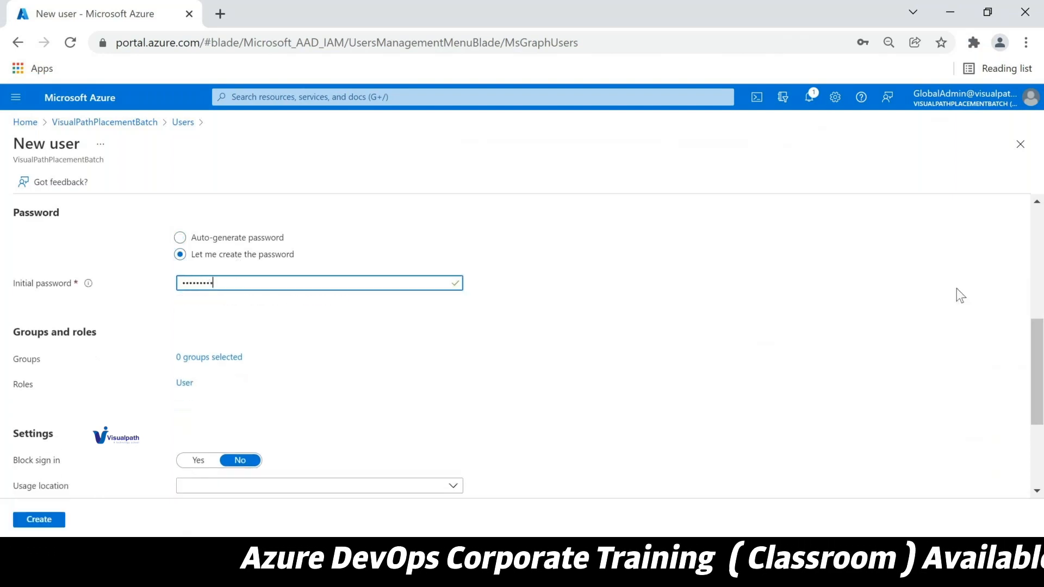
scroll(713, 325, "up", 5)
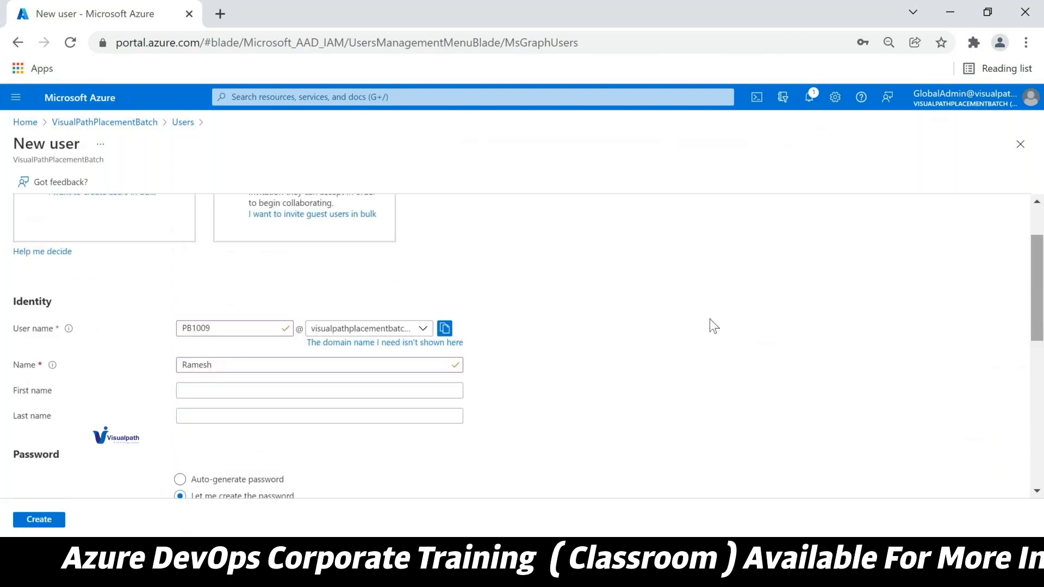
scroll(457, 445, "down", 5)
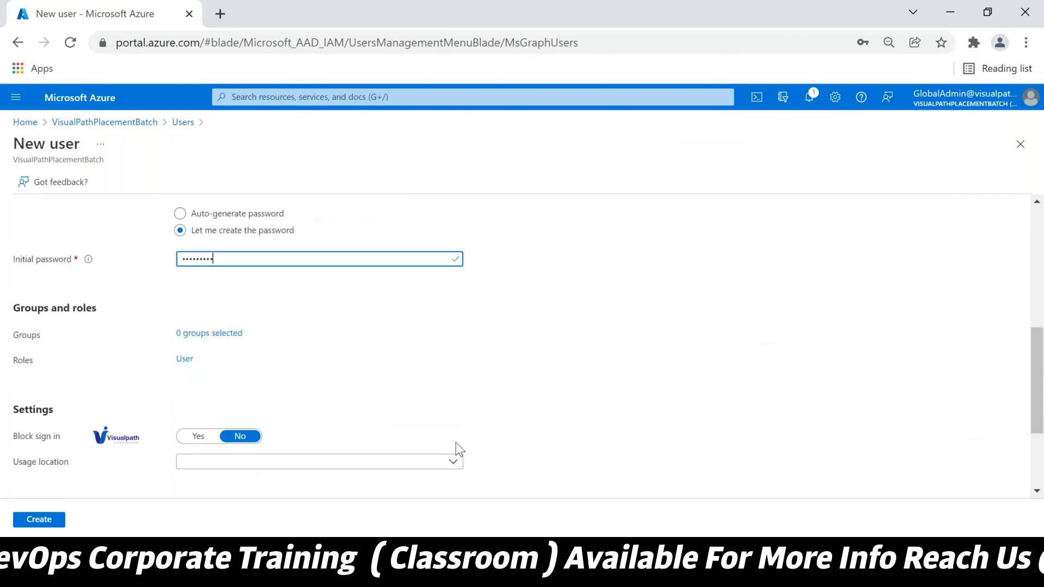
left_click(47, 523)
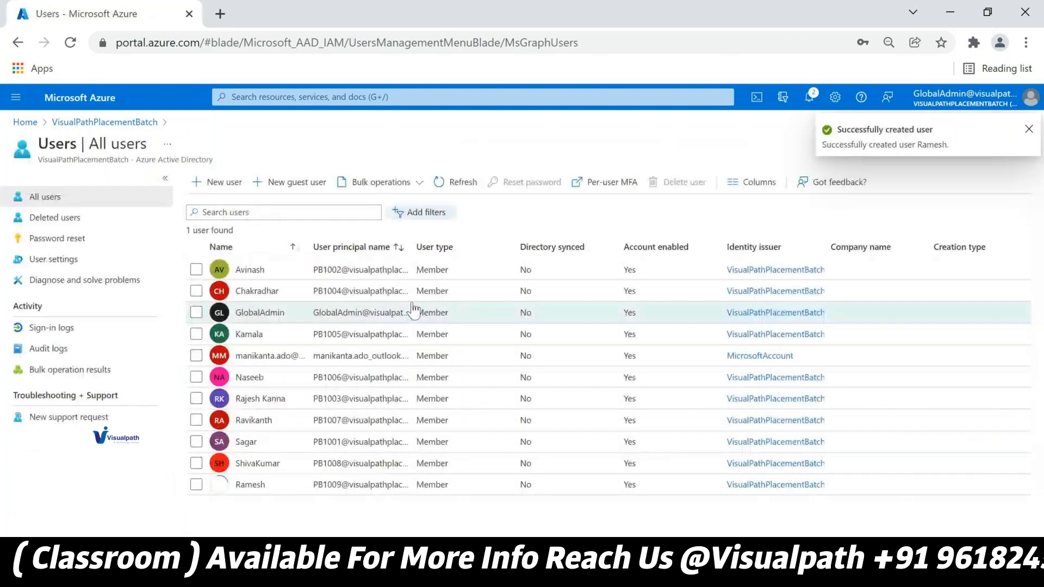
Step: Refresh users, copy the new user's user principal name from their profile, and return to All users
left_click(449, 186)
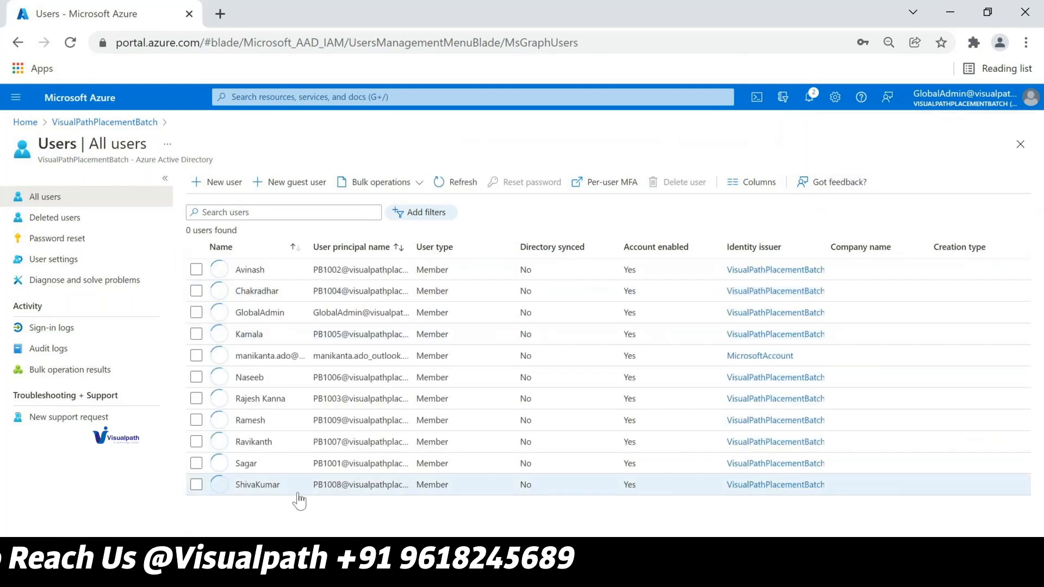
left_click(346, 429)
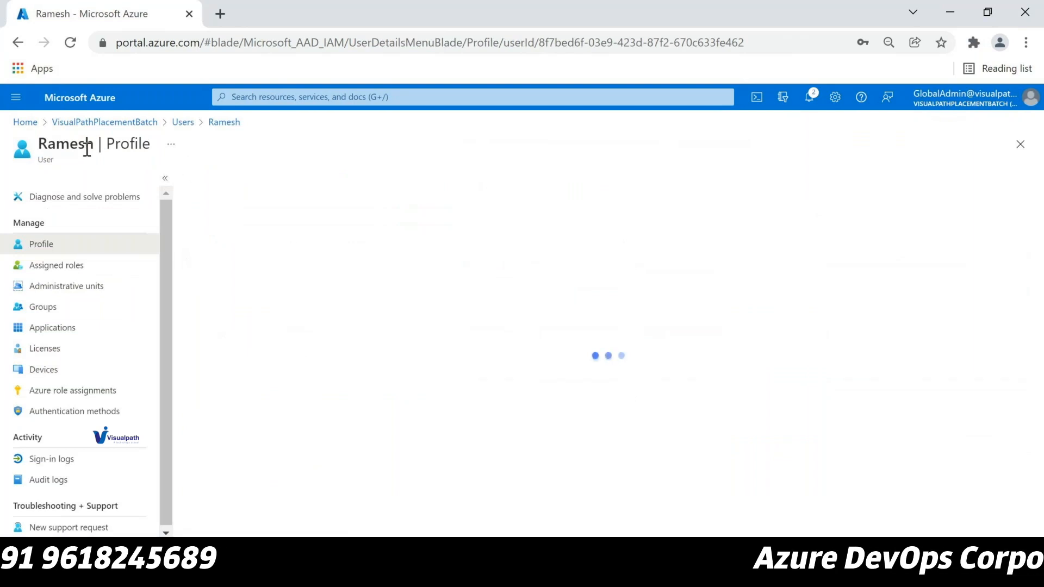
triple_click(376, 239)
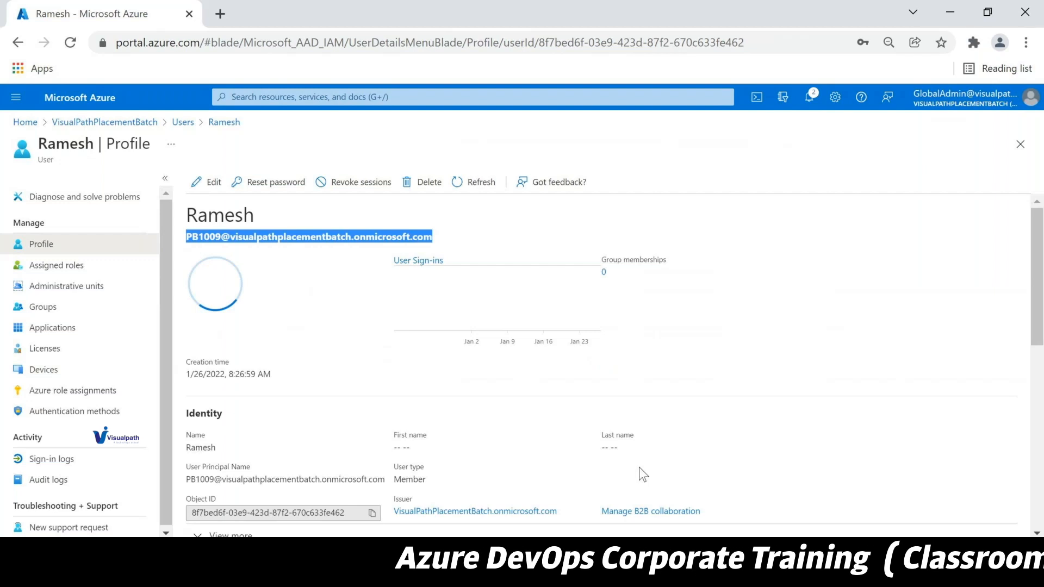
key("alt+Tab")
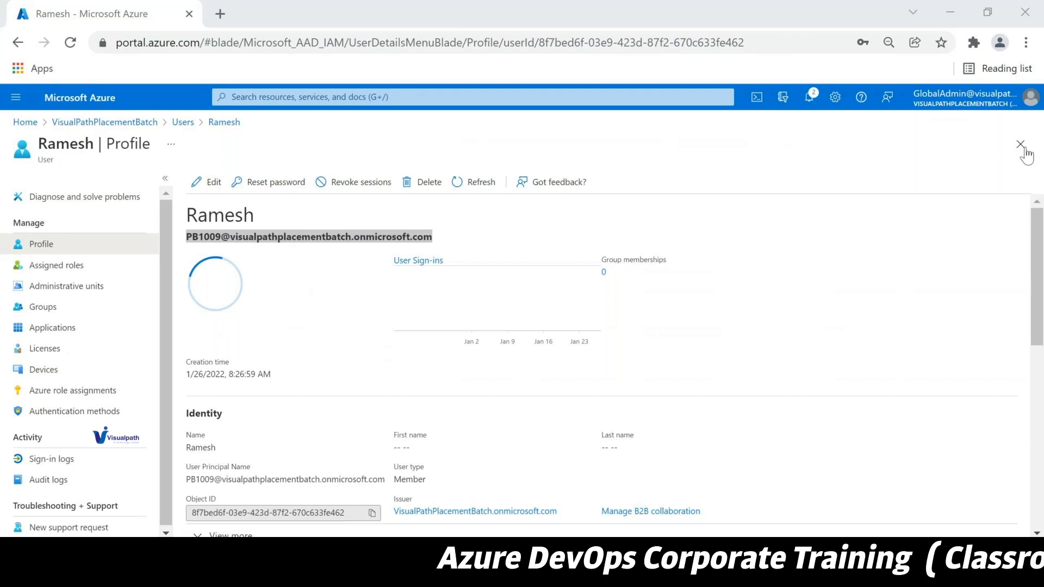
key("alt+Tab")
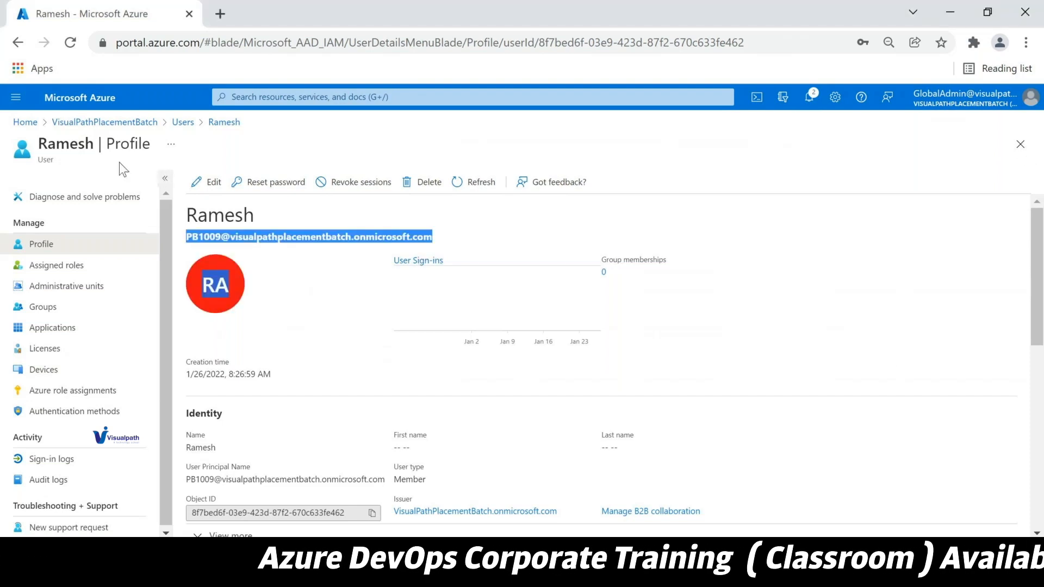
left_click(183, 122)
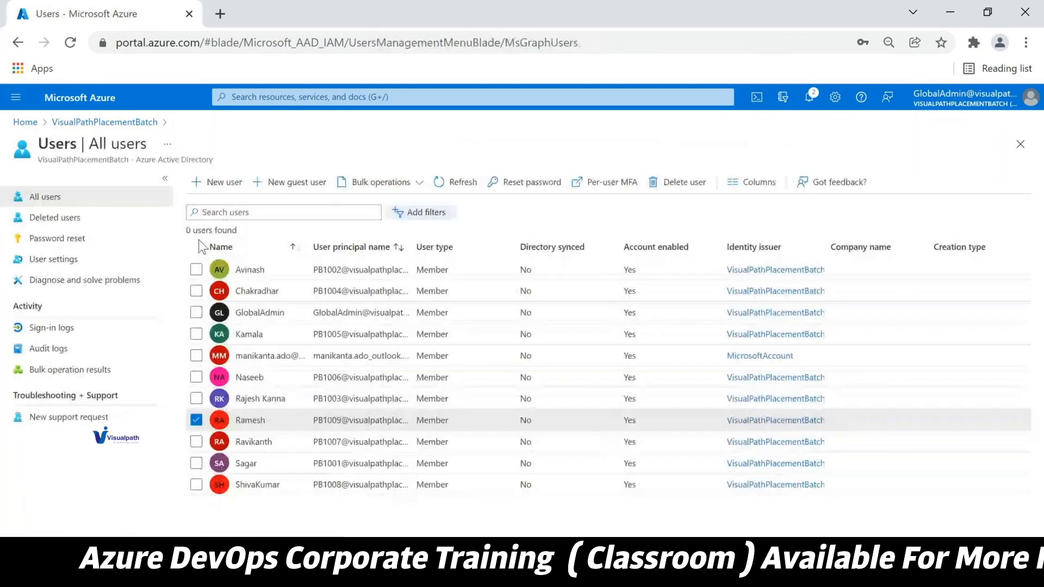
Step: Create the second new user with its user name, display name and a manually chosen initial password
left_click(225, 182)
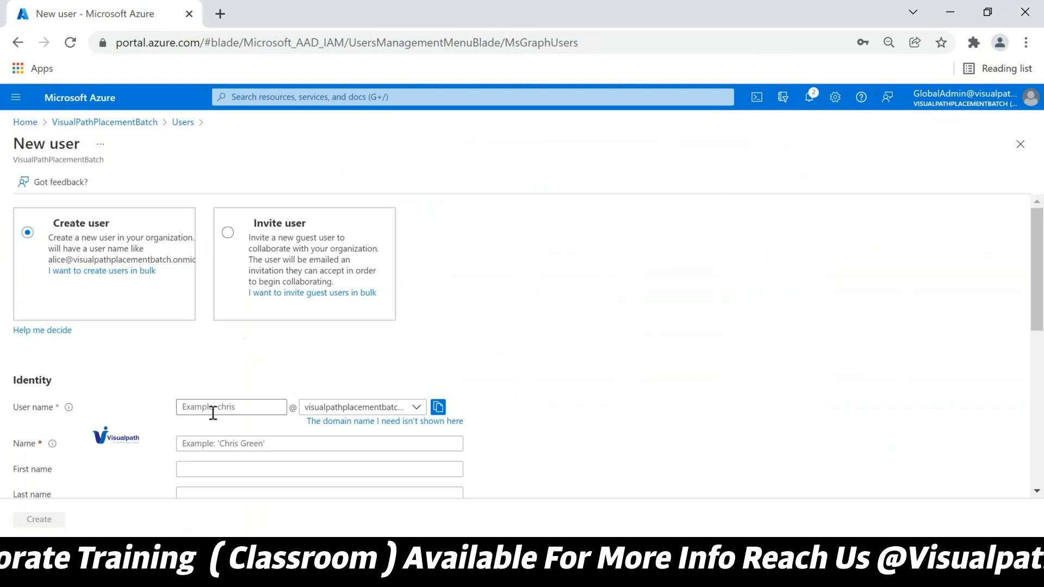
left_click(212, 413)
type("PB1")
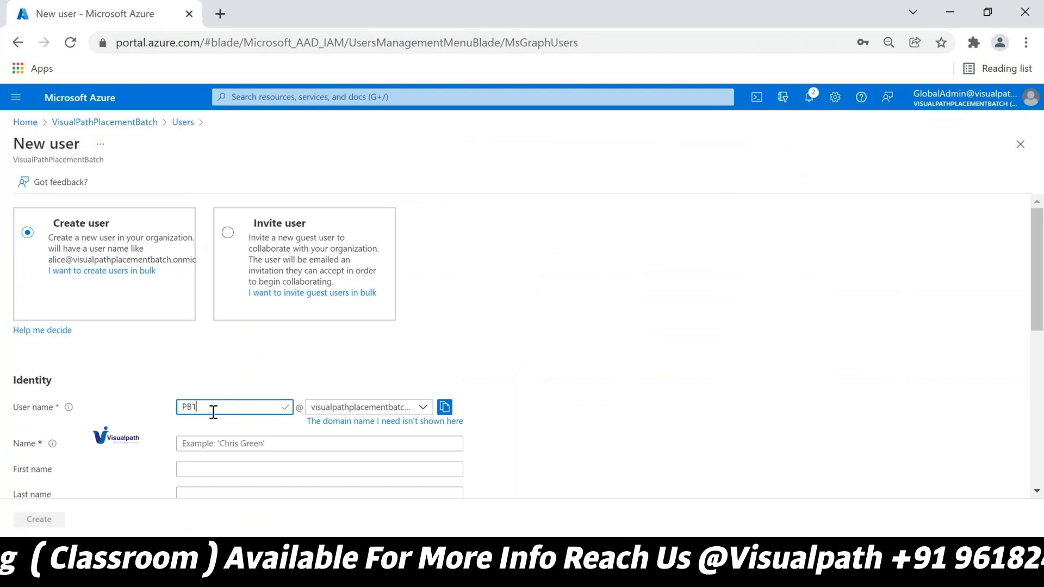
type("010")
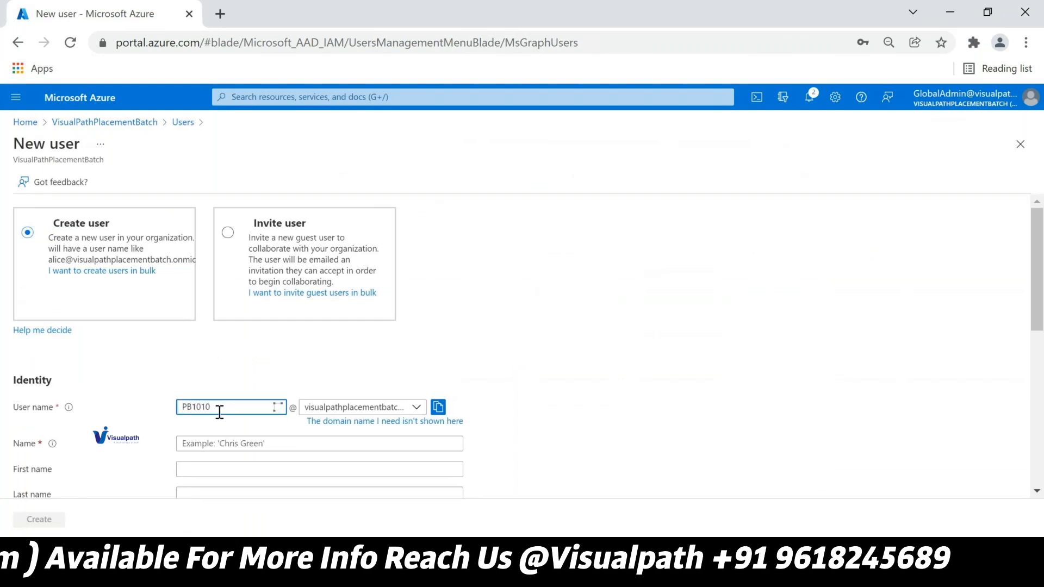
left_click(253, 440)
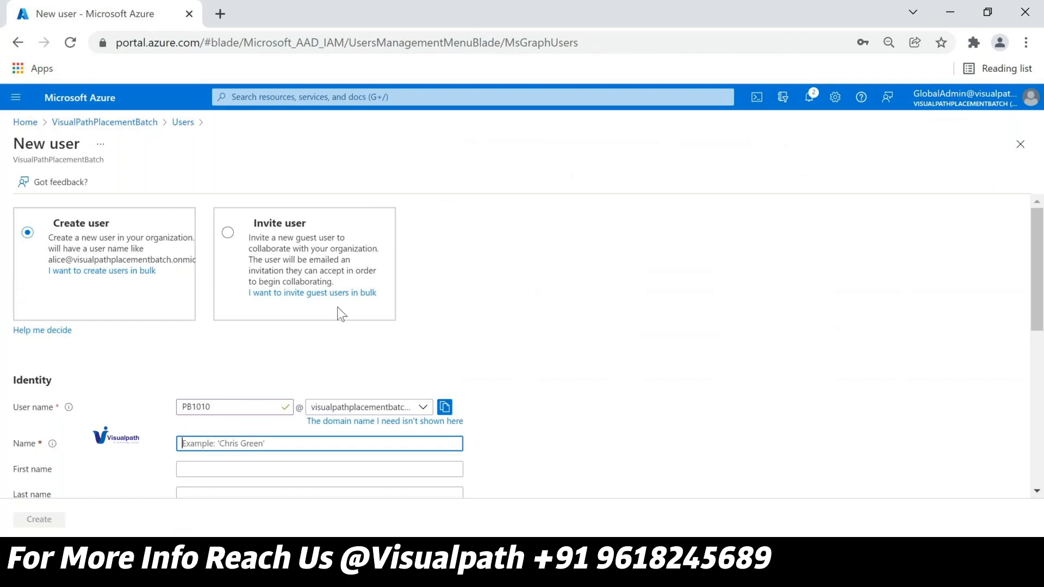
type("Praveen")
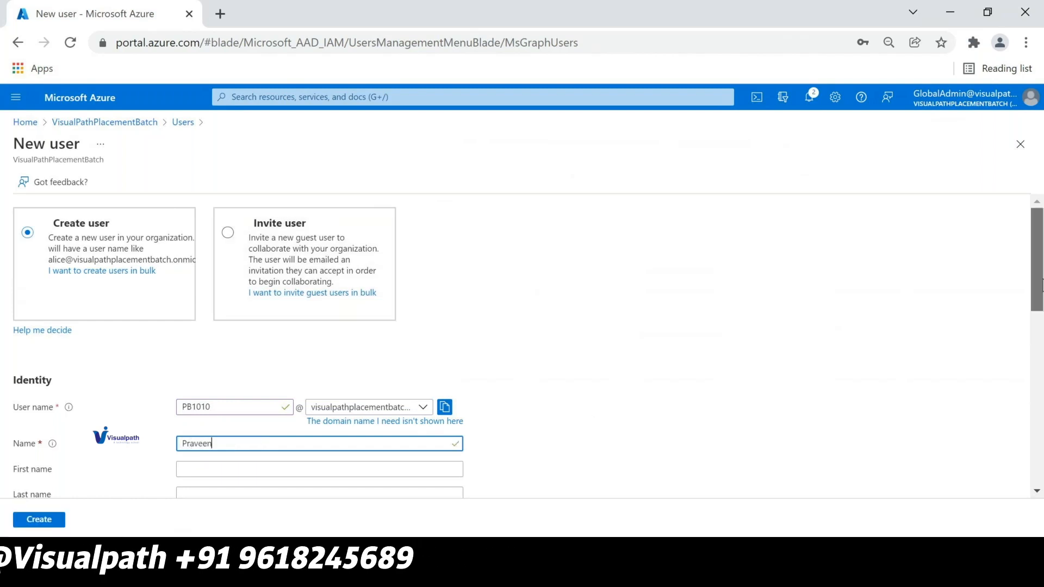
scroll(960, 361, "down", 5)
left_click(256, 318)
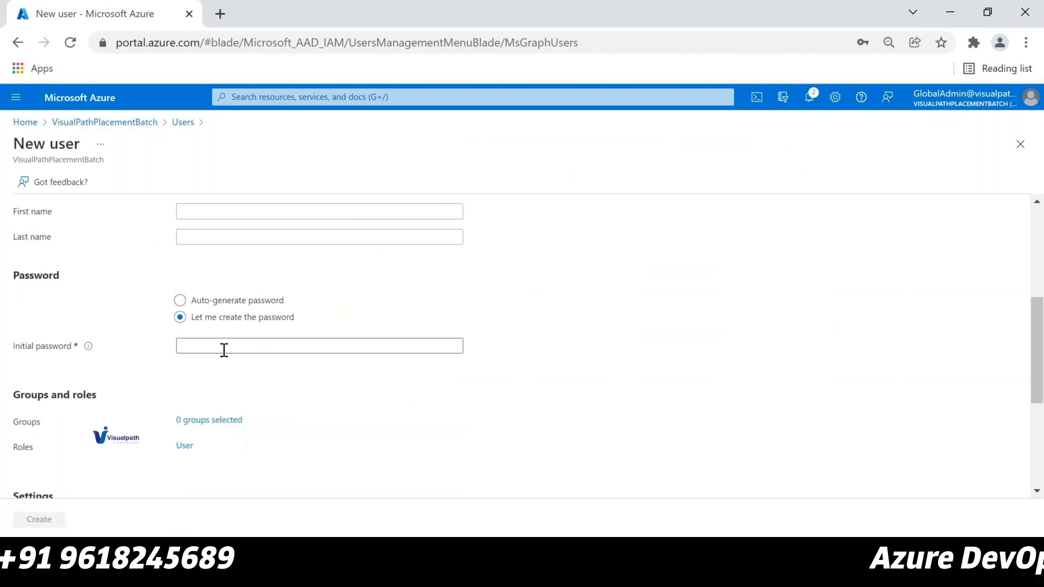
left_click(195, 347)
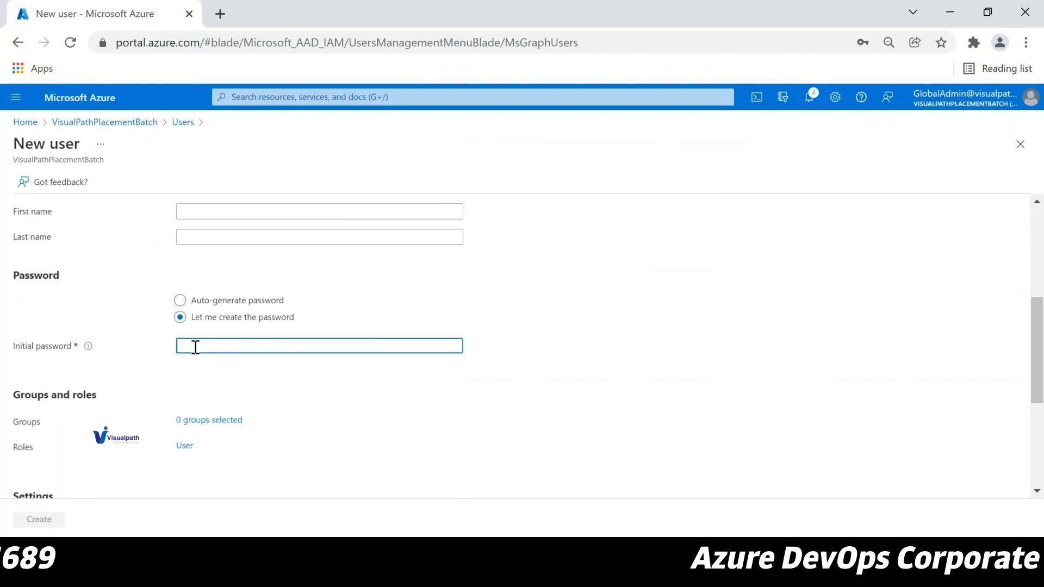
type("••••••••")
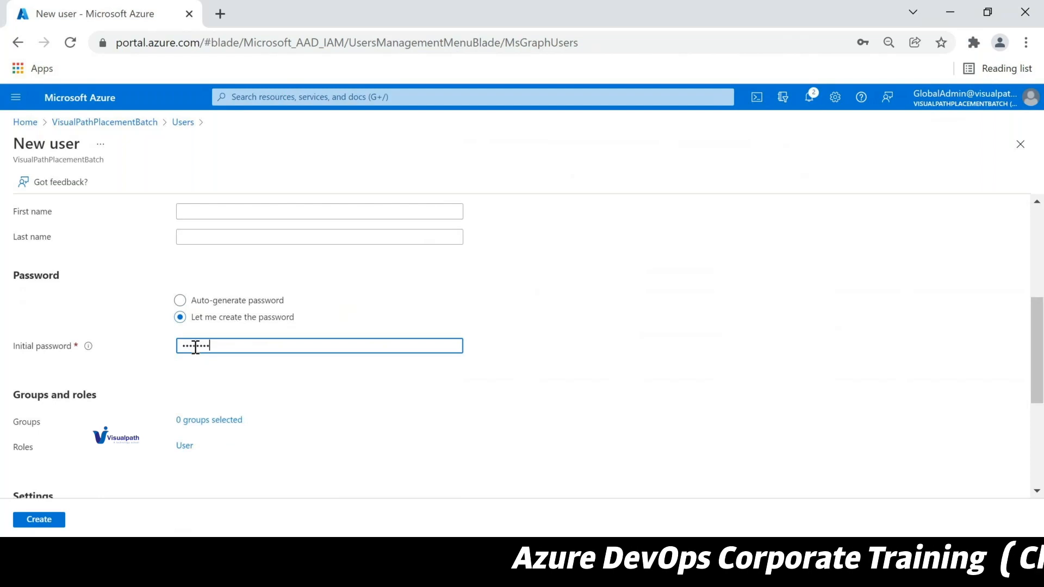
left_click(35, 520)
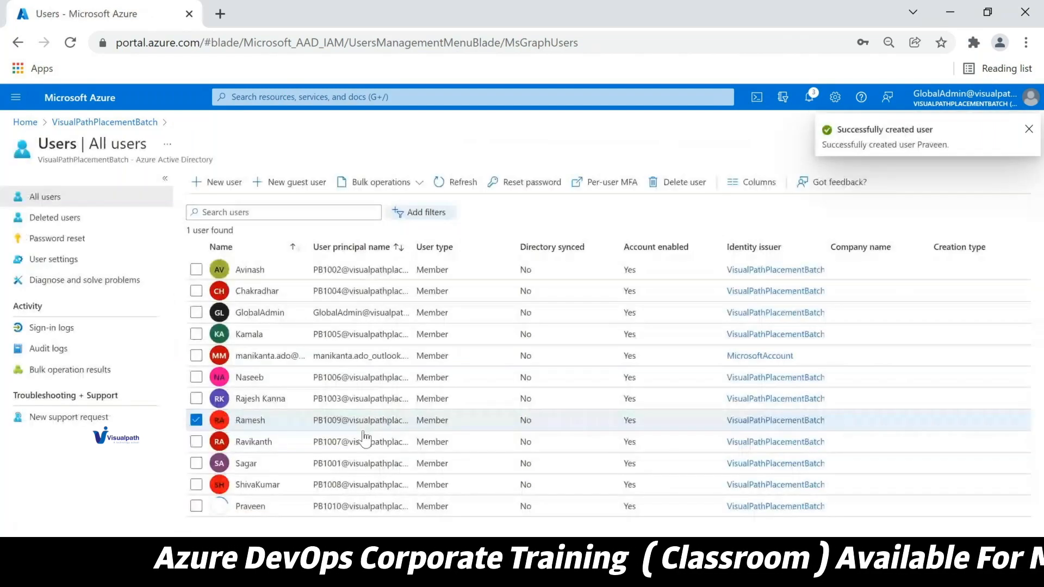
Step: Refresh the Users | All users list until the second new account is listed
left_click(447, 187)
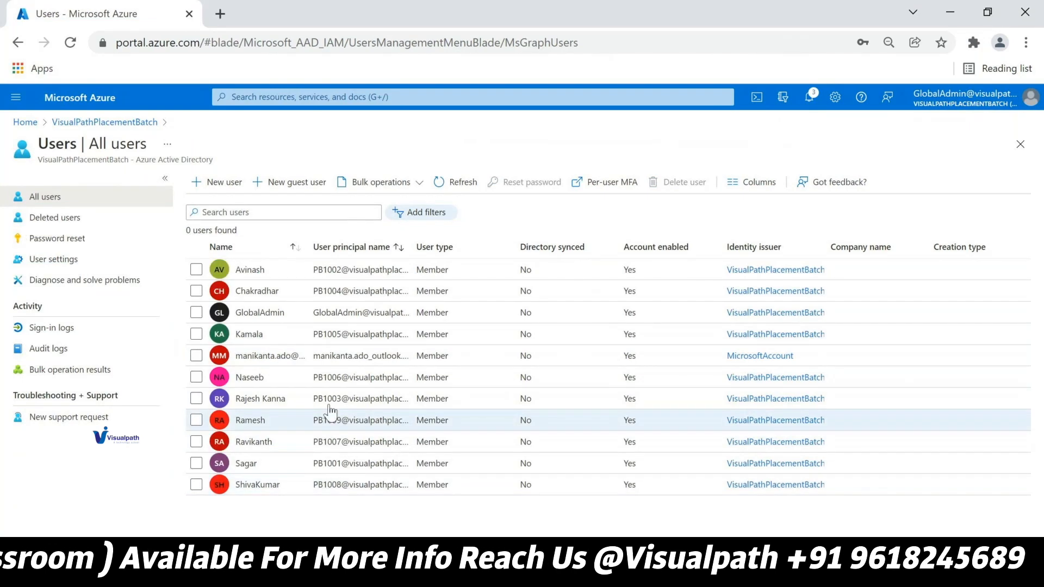
left_click(455, 181)
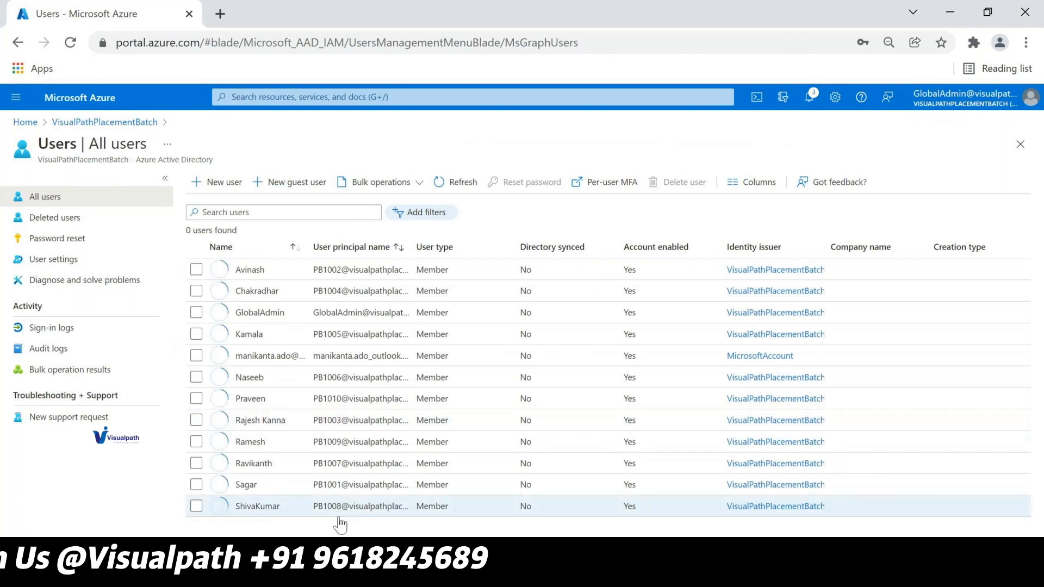
Step: Open the new user's profile, copy its user principal name, and reload the profile
left_click(329, 401)
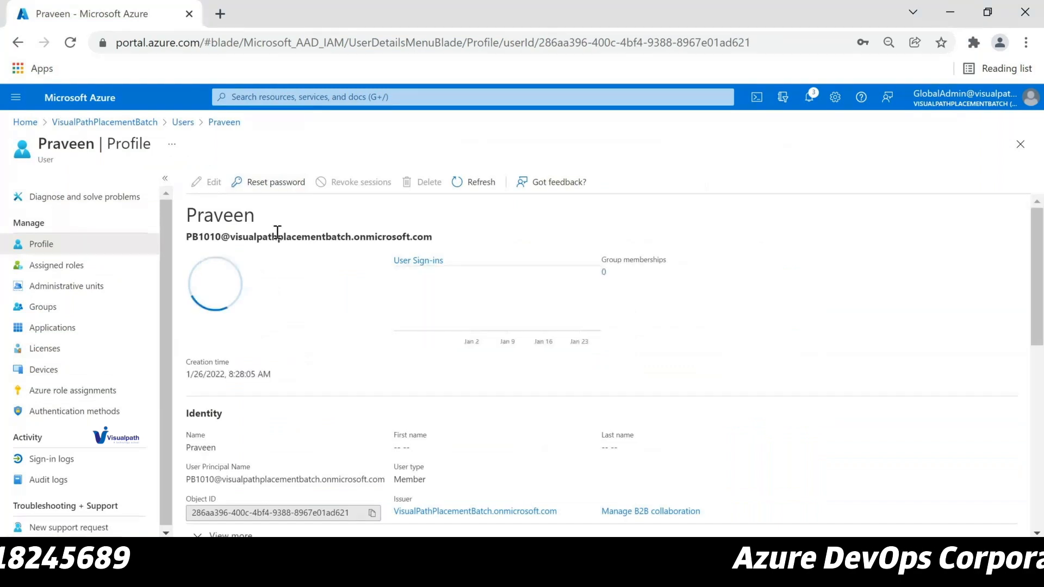
triple_click(281, 232)
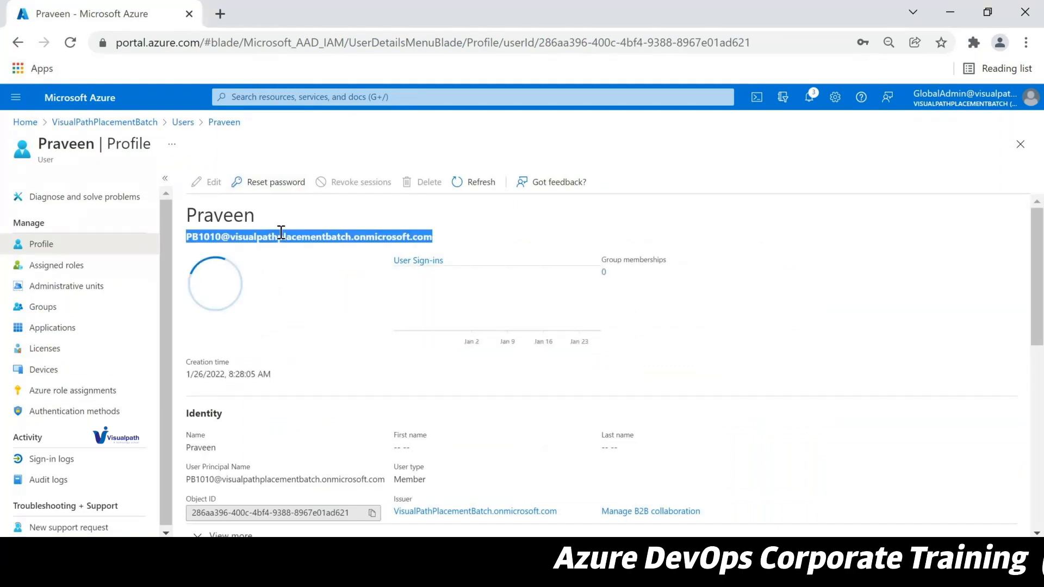
key("alt+Tab")
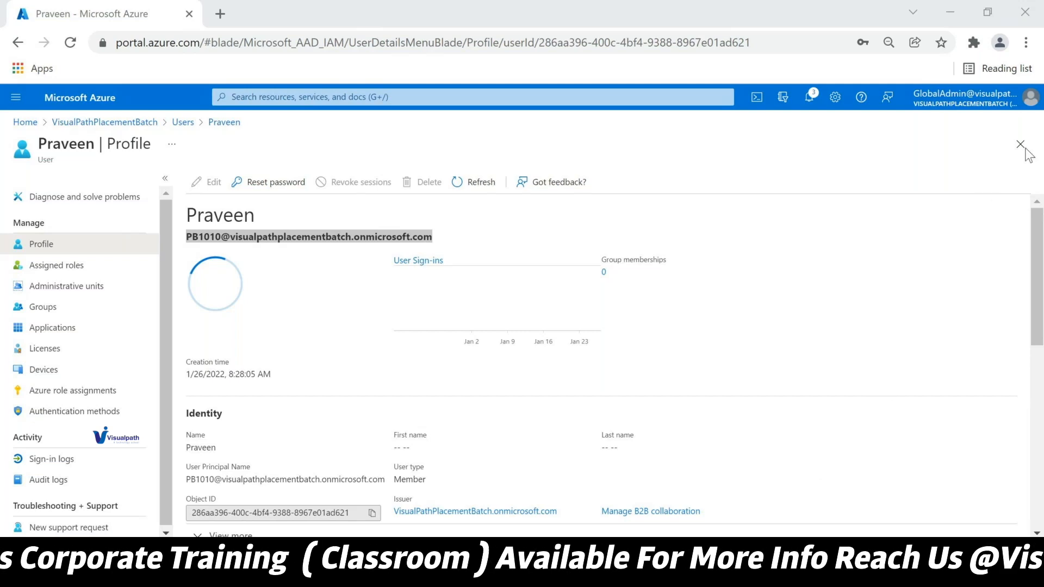
left_click(308, 246)
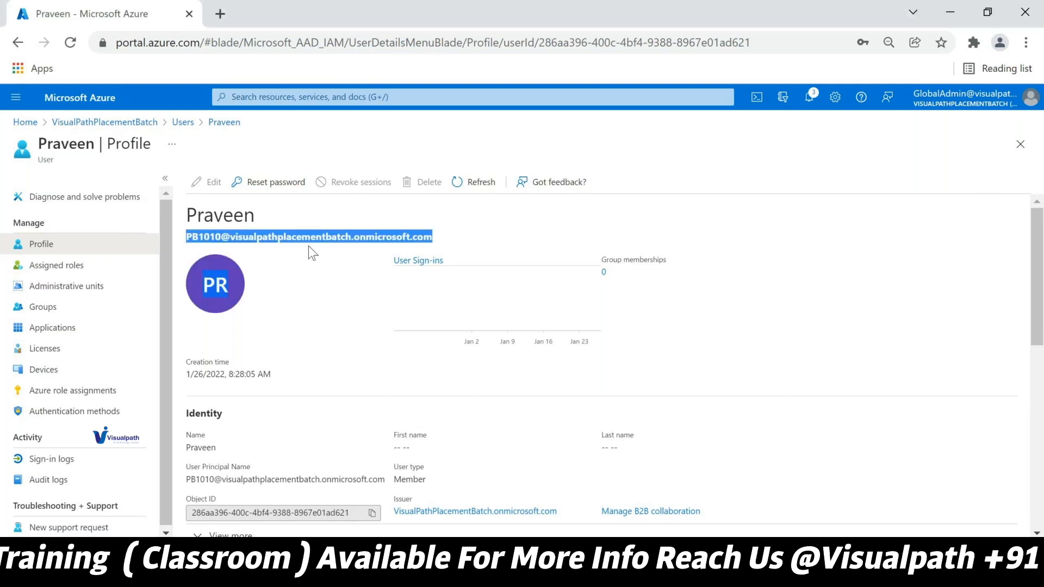
left_click(471, 188)
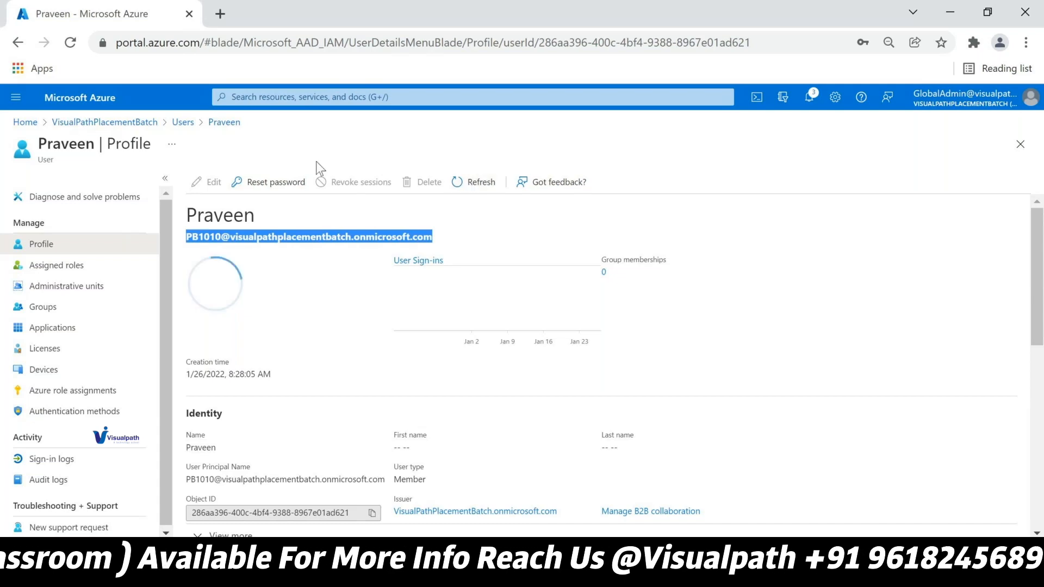
Step: Return to the refreshed All users list, then open the VisualPathPlacementBatch directory Overview
left_click(183, 123)
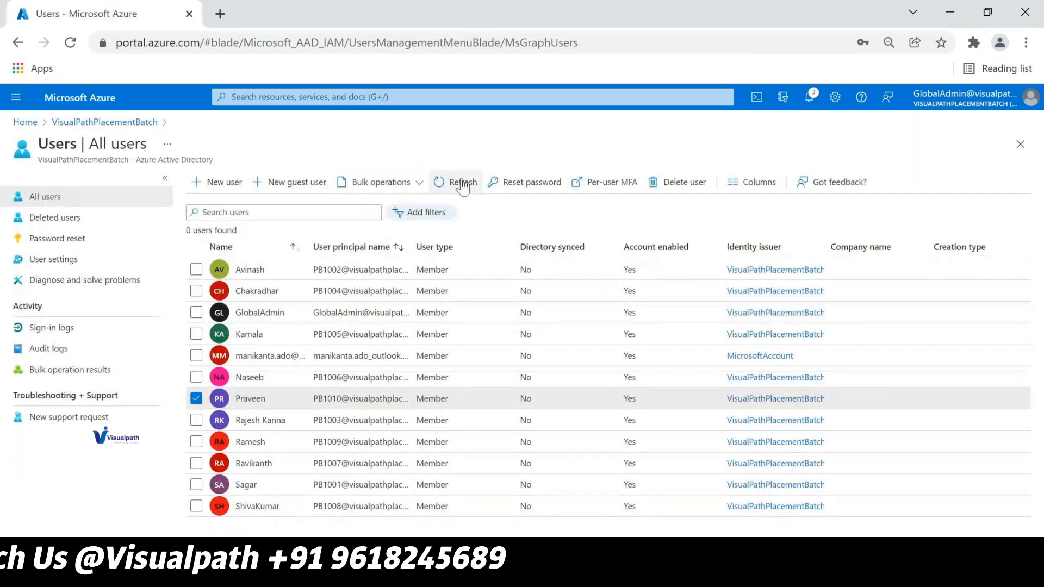
left_click(462, 185)
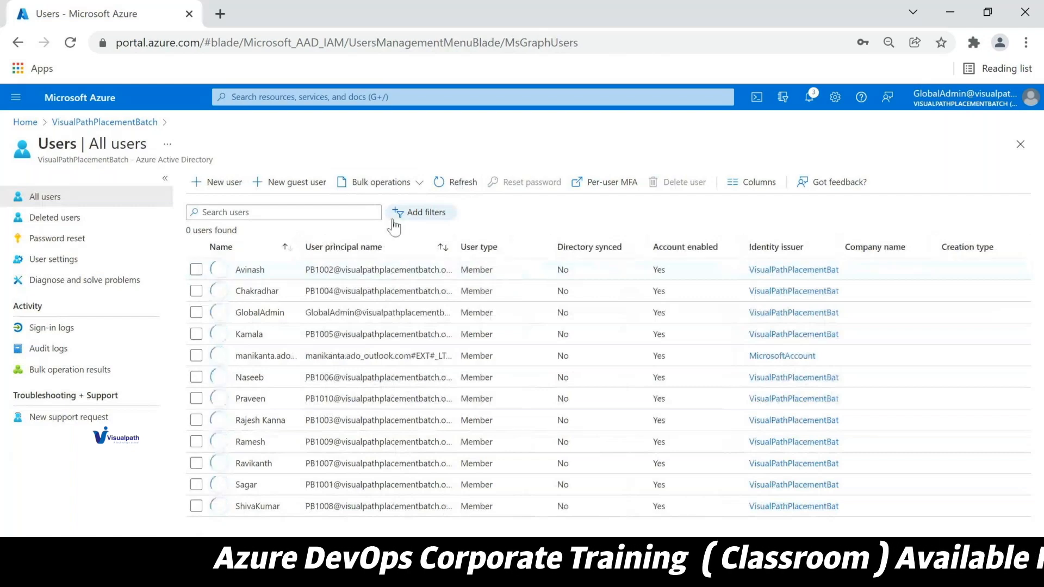
left_click(72, 123)
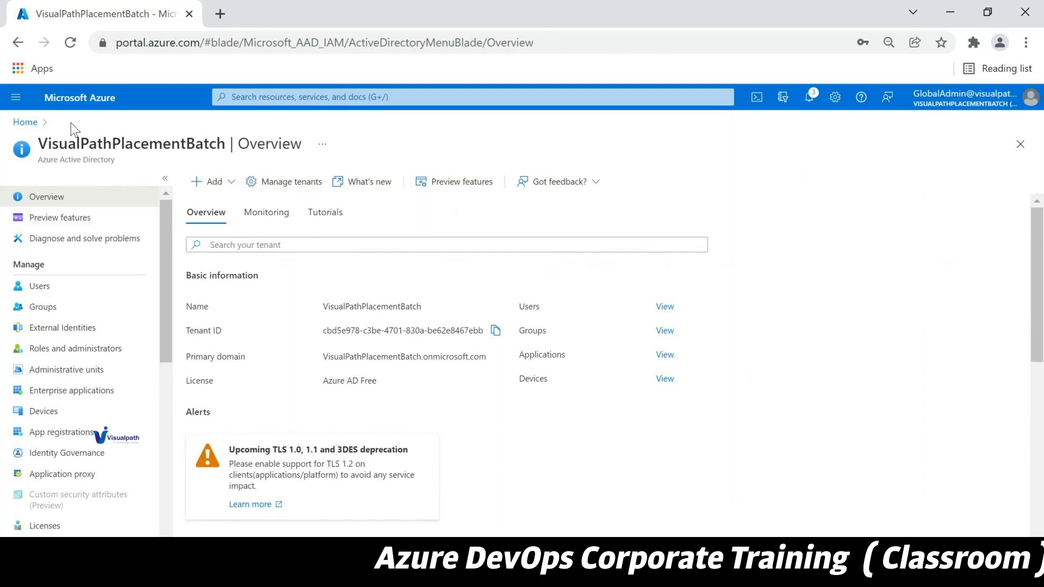
Step: From Home > Subscriptions, clear the global filter and open Free Trial's Access control (IAM)
left_click(30, 126)
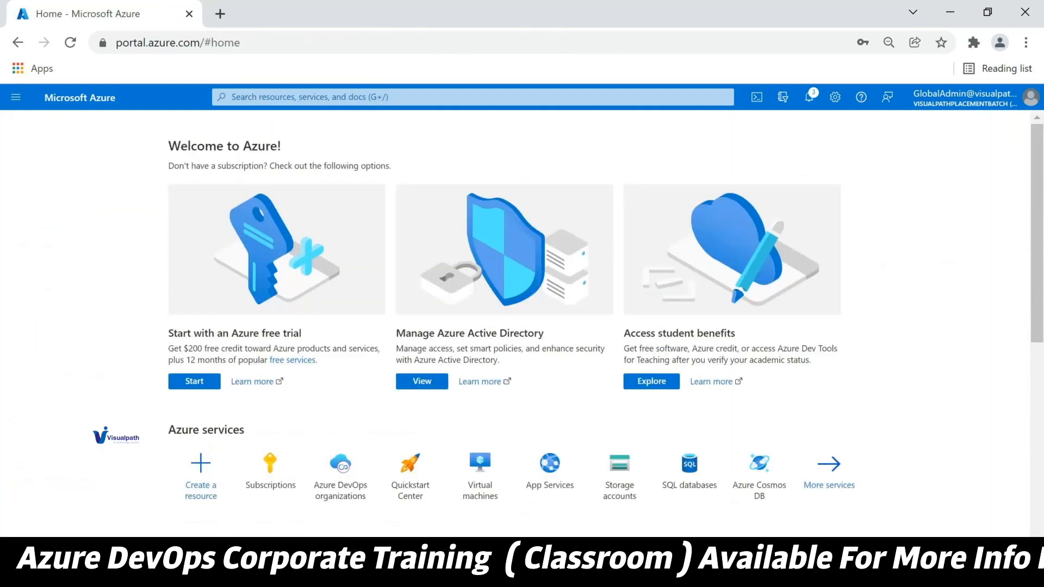
left_click(270, 465)
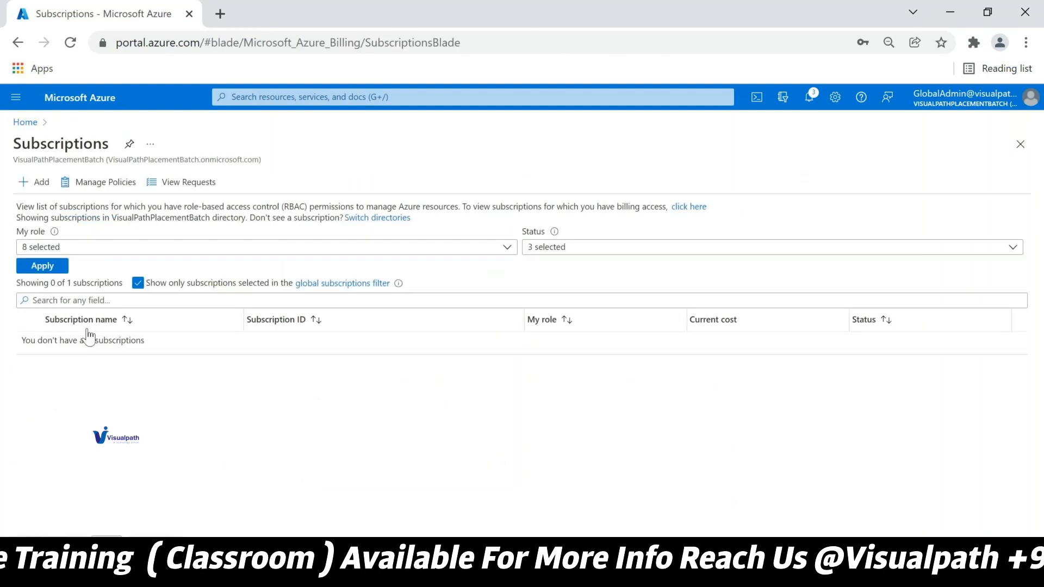
left_click(138, 283)
left_click(60, 344)
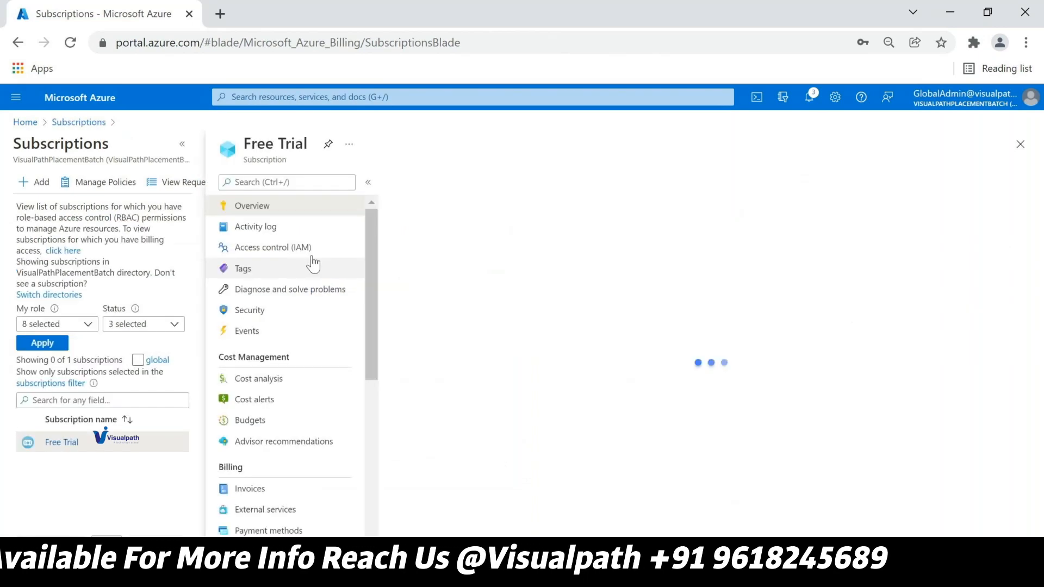
left_click(279, 249)
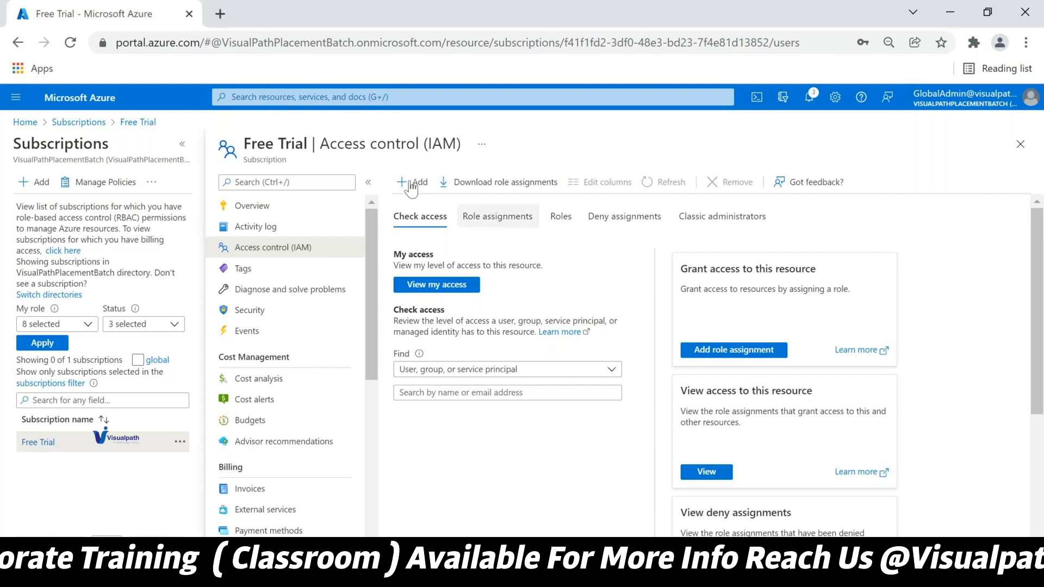
Step: Add a role assignment with the Contributor role and open the Select members picker
left_click(411, 185)
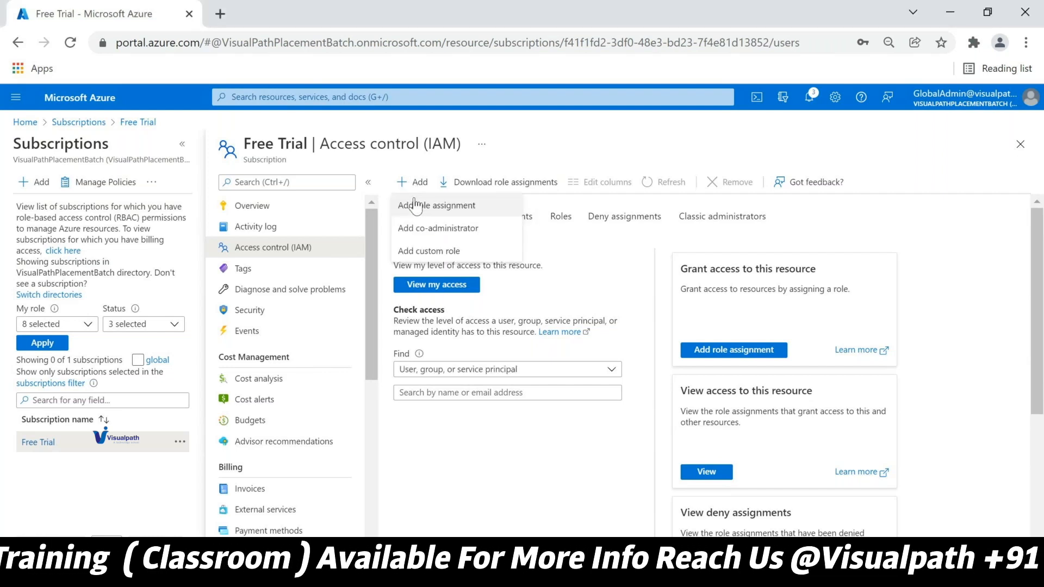
left_click(421, 202)
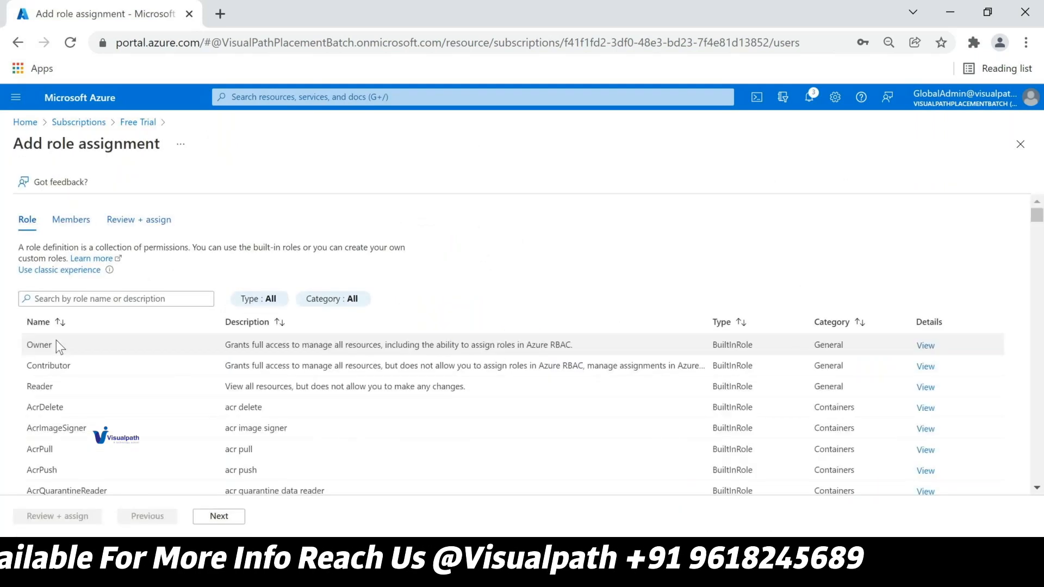
left_click(47, 366)
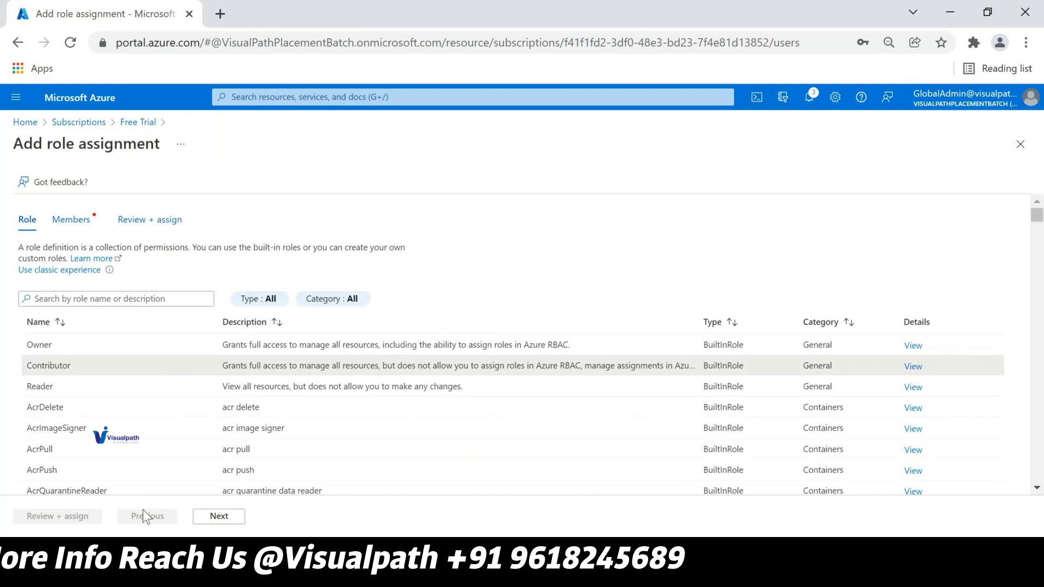
left_click(219, 516)
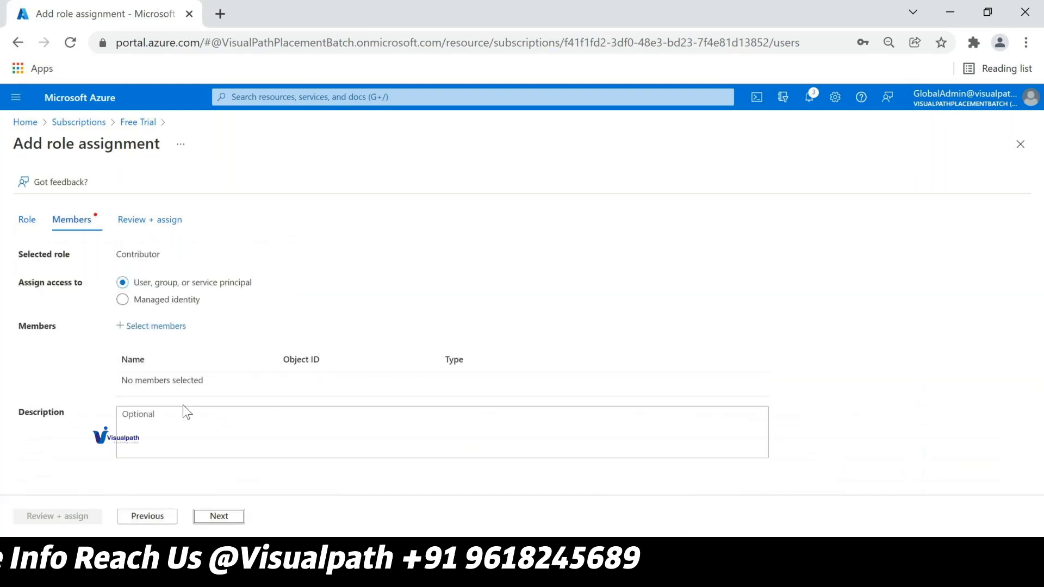
left_click(146, 332)
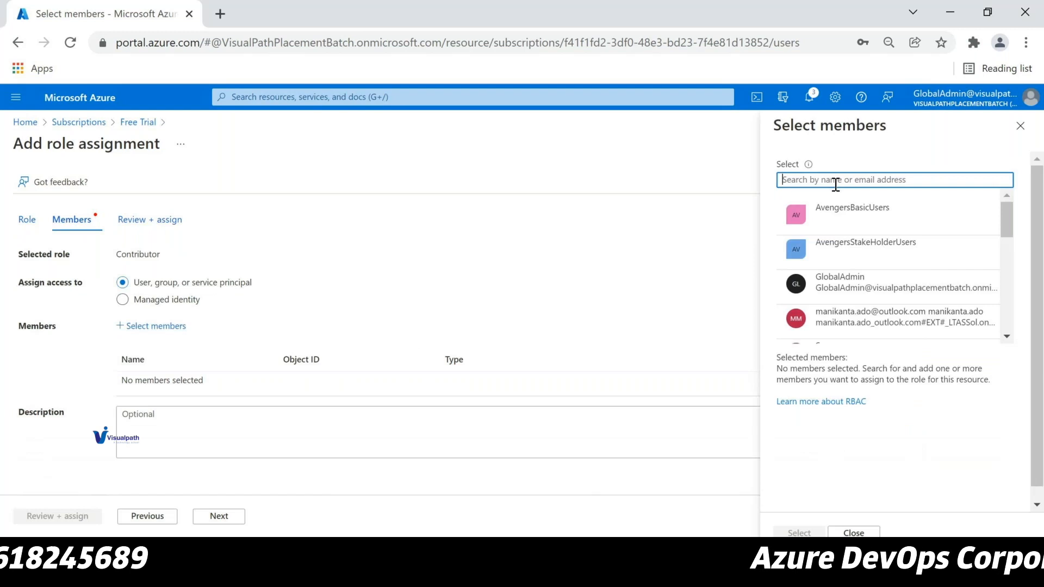
Step: Search for and pick the first and second new users as members, then confirm the selection
type("P")
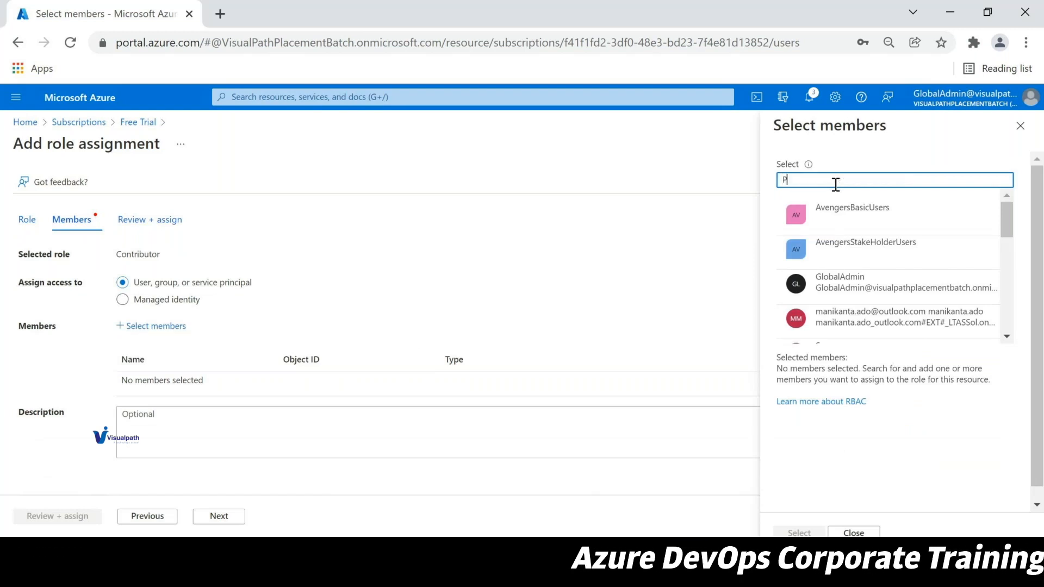
type("B")
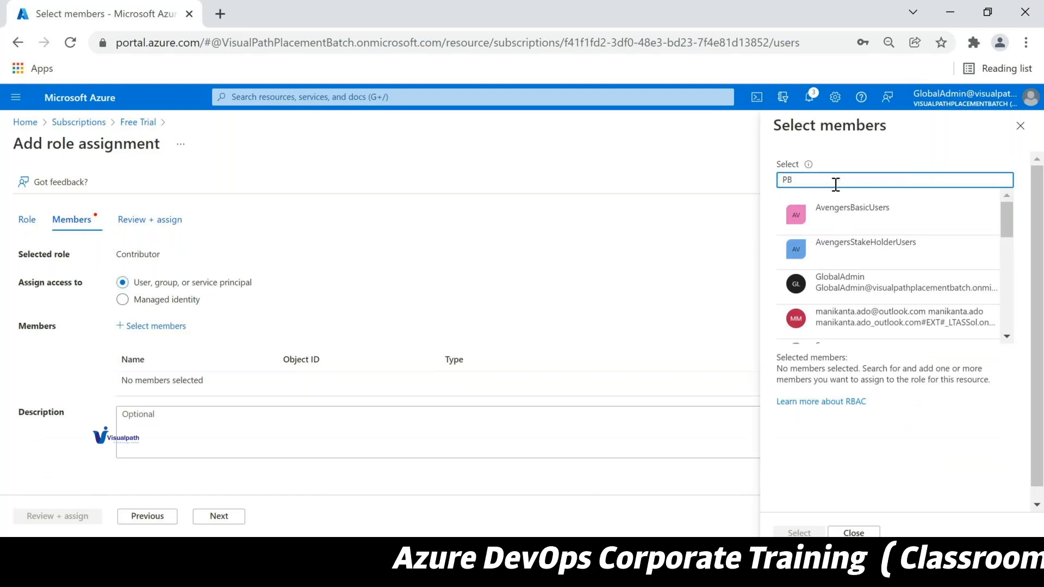
key("BackSpace")
key("BackSpace")
type("Ramesh")
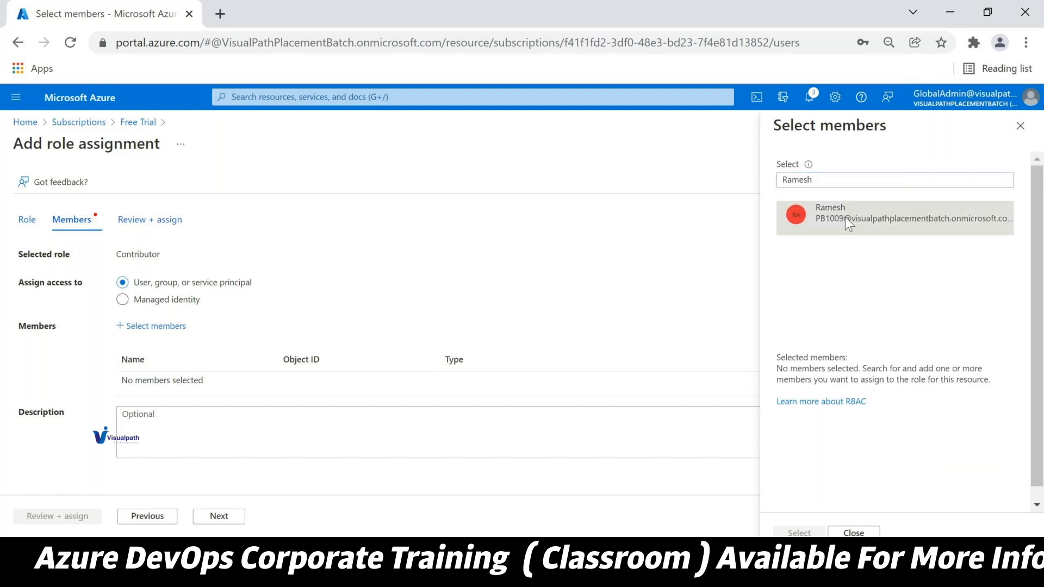
left_click(849, 224)
left_click(801, 185)
double_click(800, 185)
type("Prave")
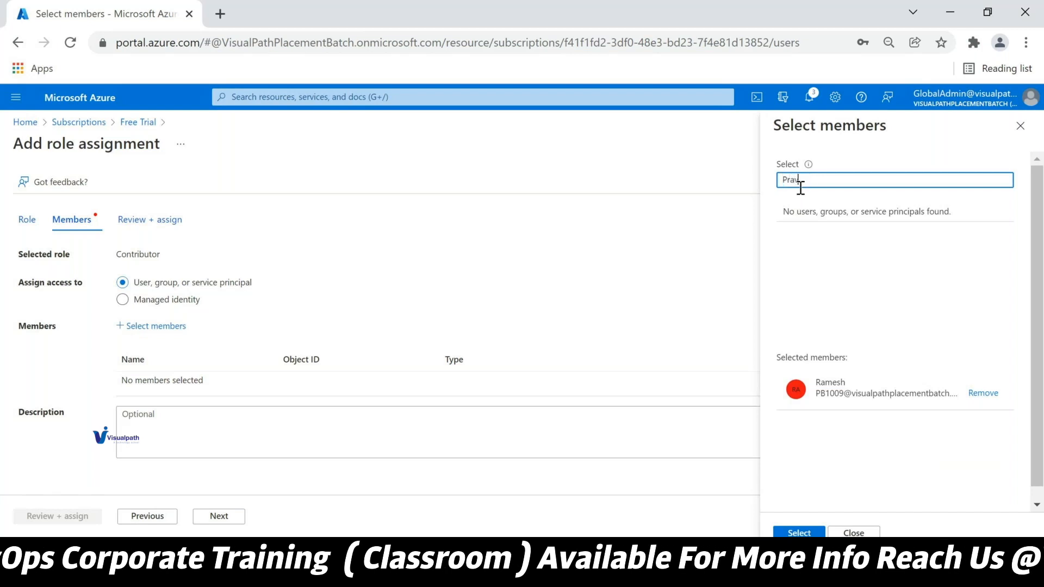
type("en")
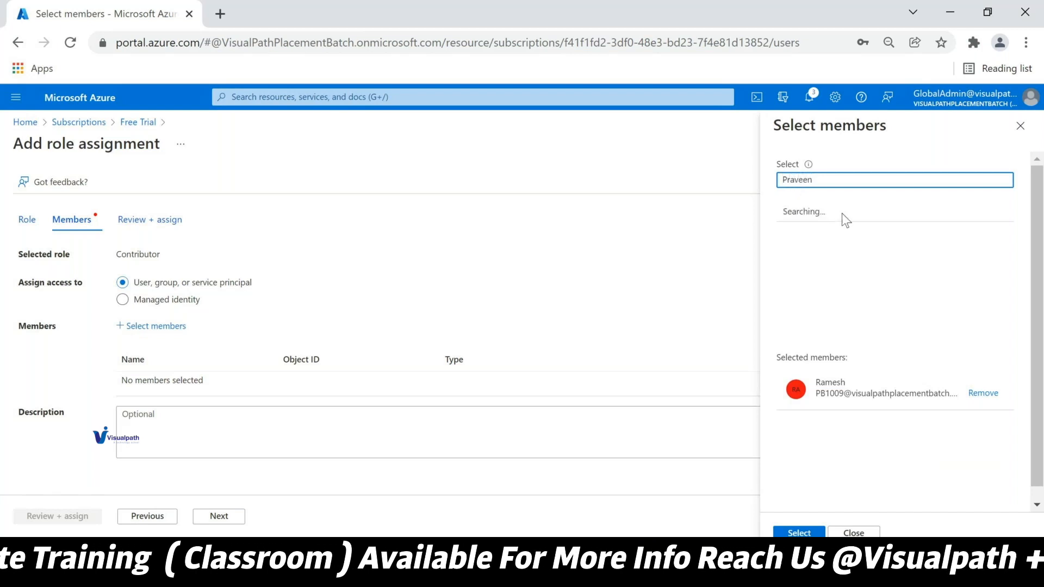
left_click(844, 222)
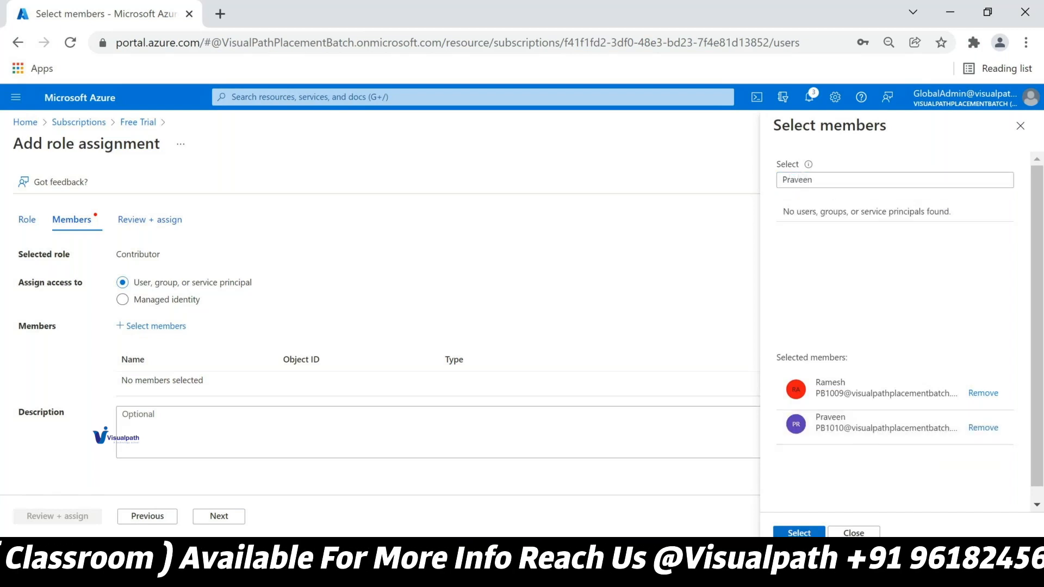
left_click(799, 531)
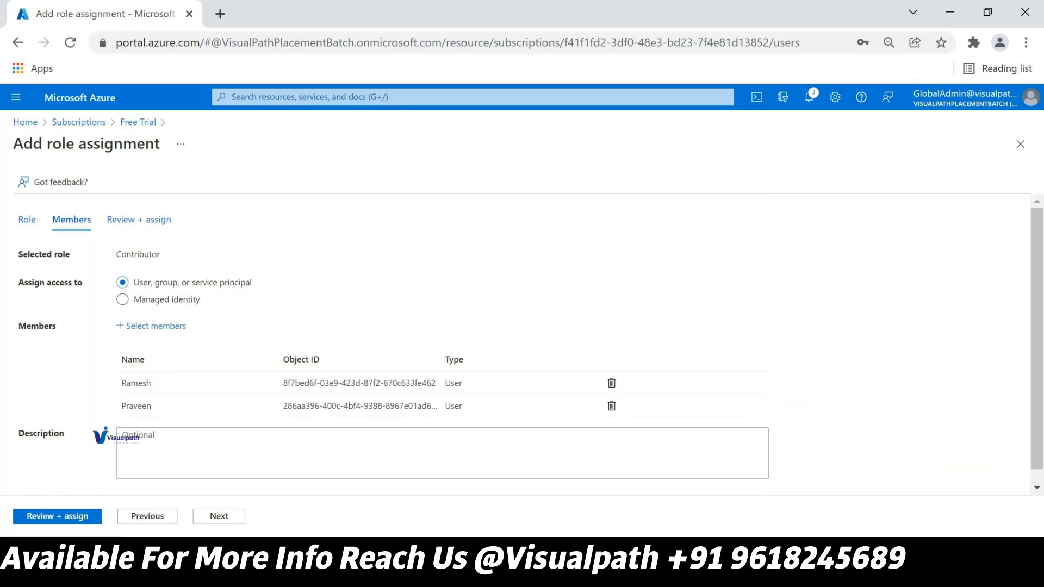
Step: Review and assign Contributor on Free Trial, then close the IAM blade and return Home
left_click(76, 516)
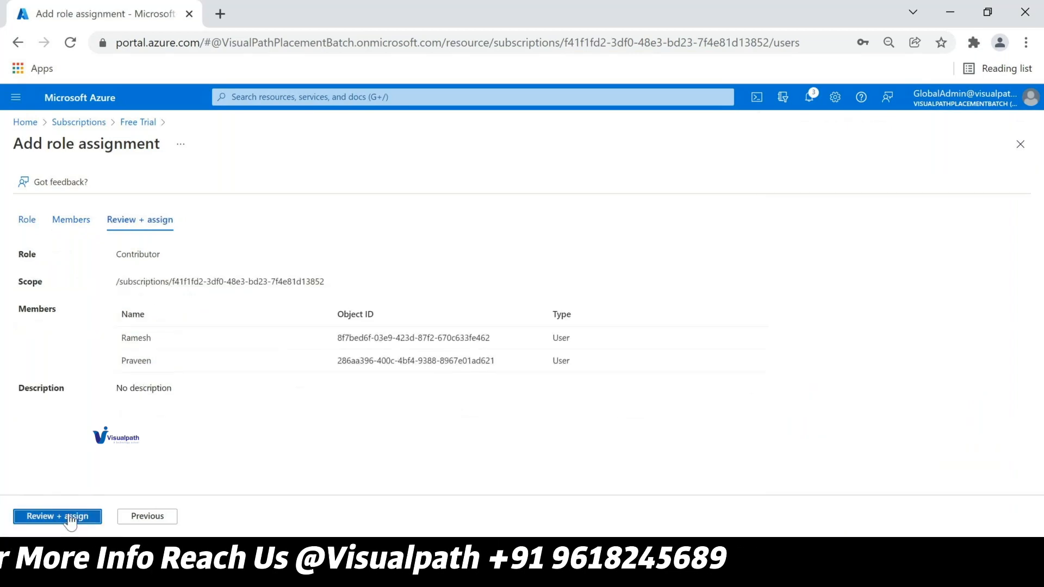
left_click(68, 514)
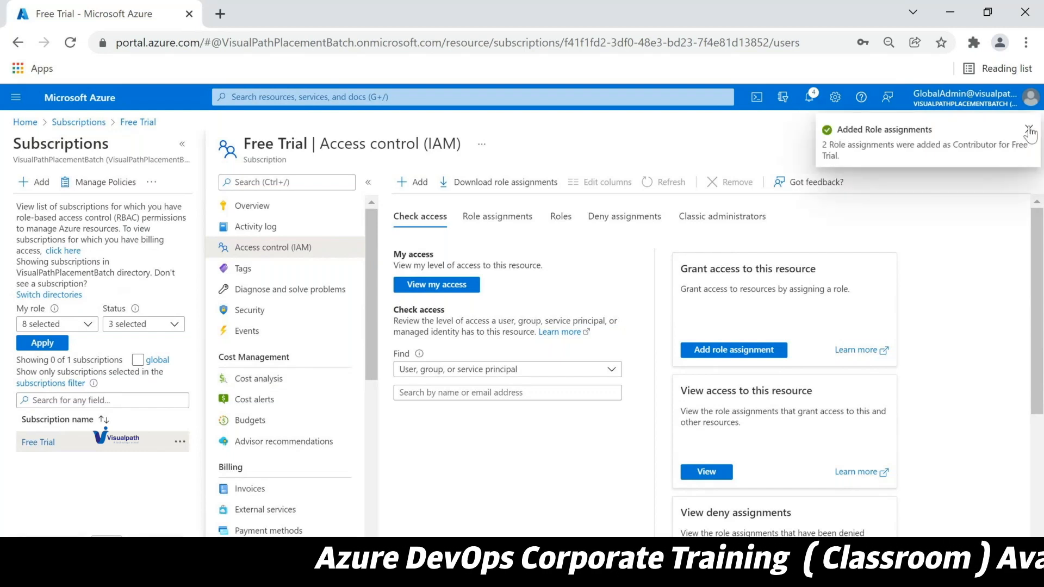
left_click(1029, 132)
left_click(1021, 145)
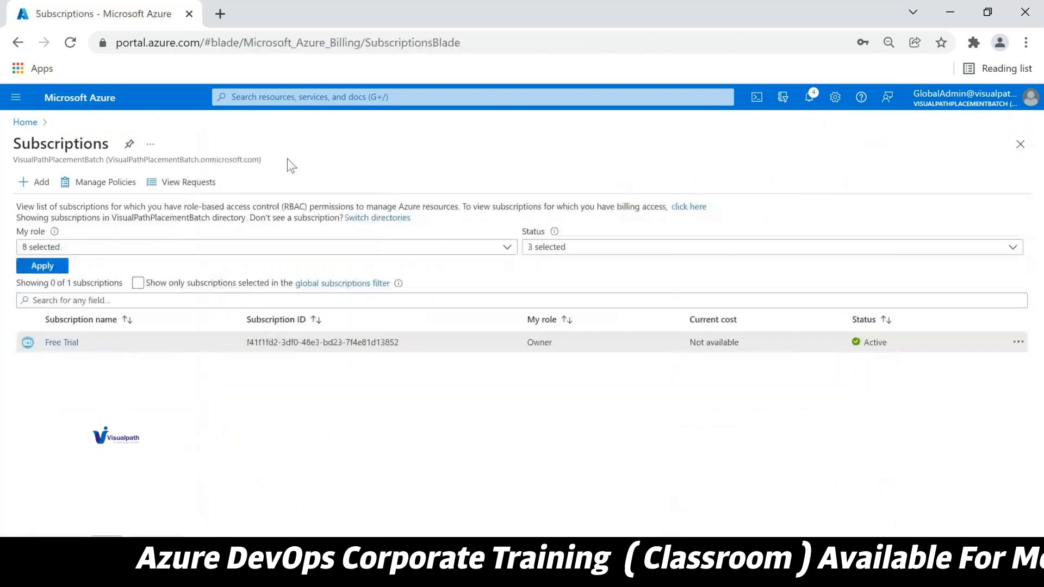
left_click(24, 123)
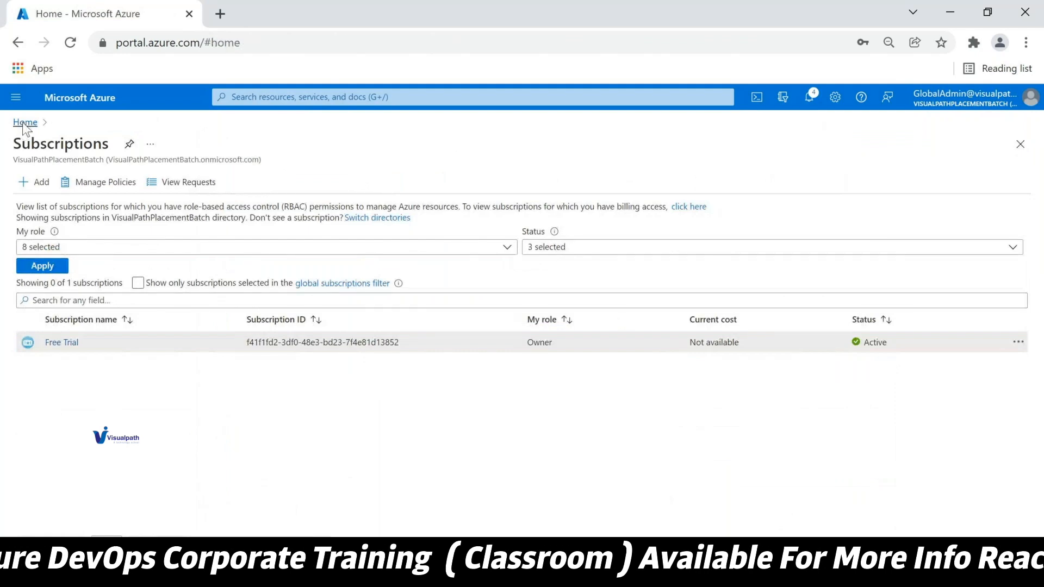
left_click(812, 96)
Step: Close the notifications list and ask for other ways to verify instead of Authenticator approval
left_click(1020, 126)
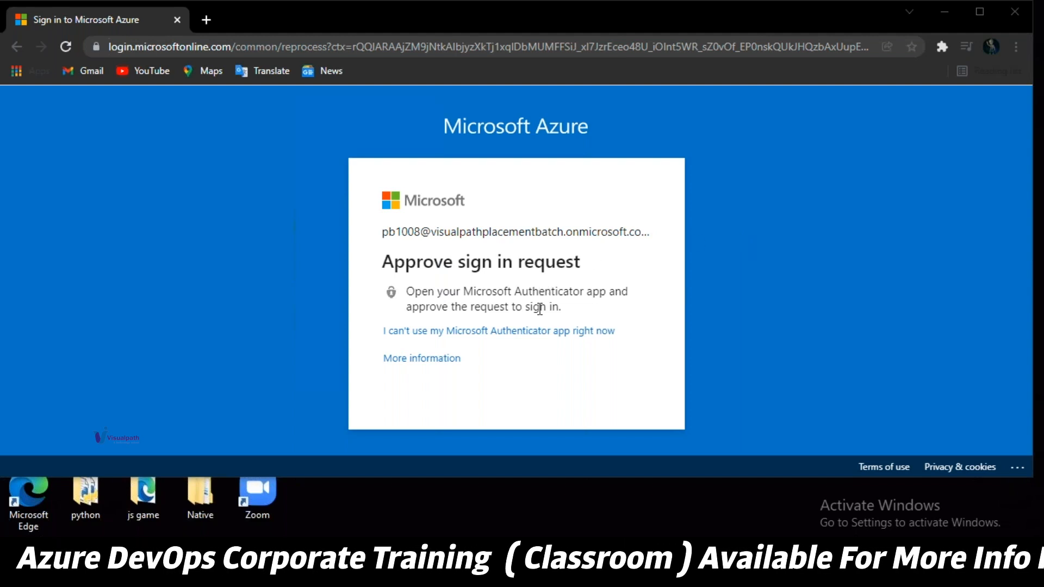
left_click(482, 338)
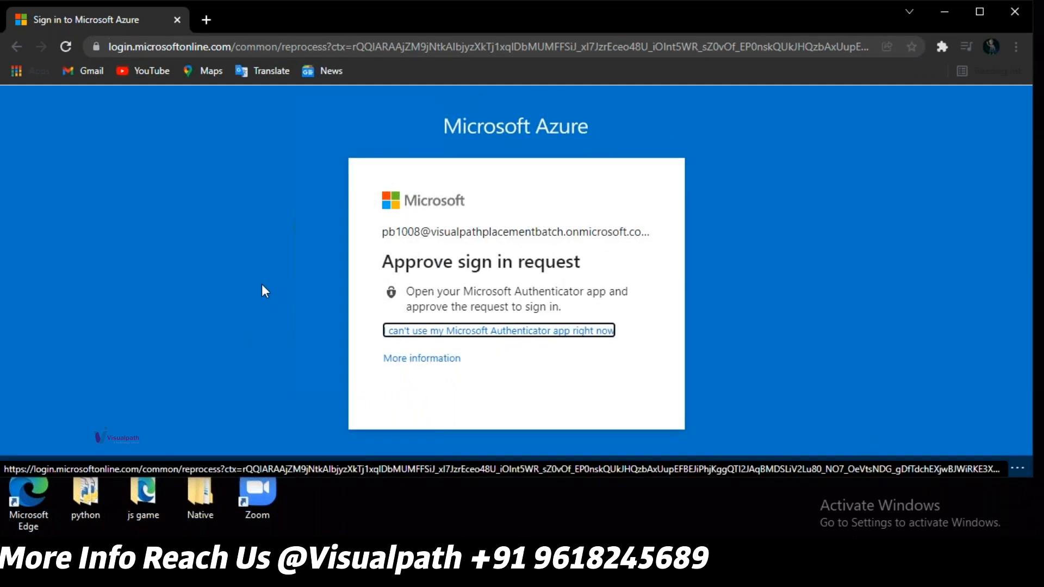
left_click(465, 341)
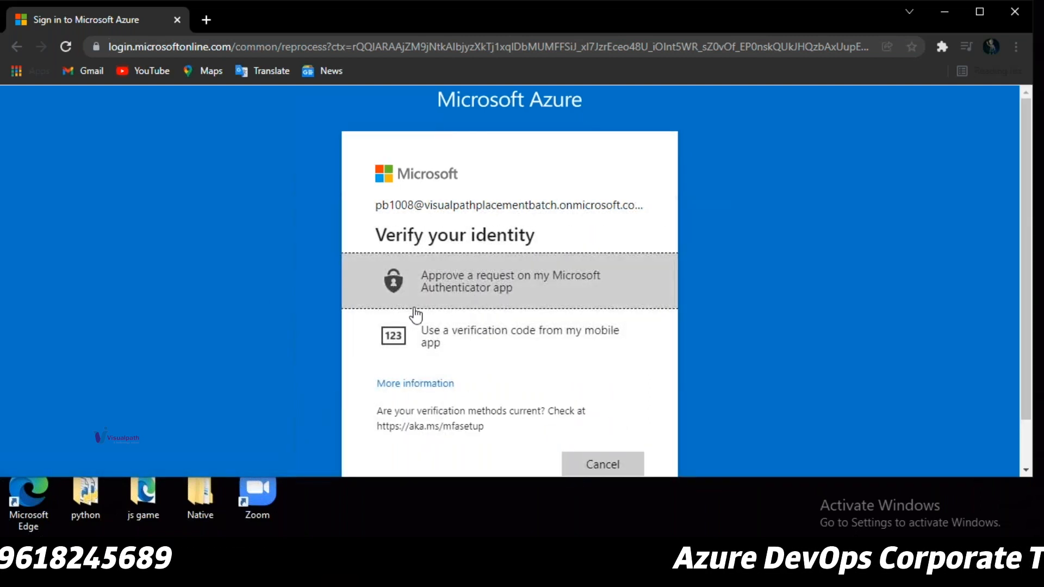
Step: Verify the sign-in with a code from the mobile authenticator app
left_click(517, 348)
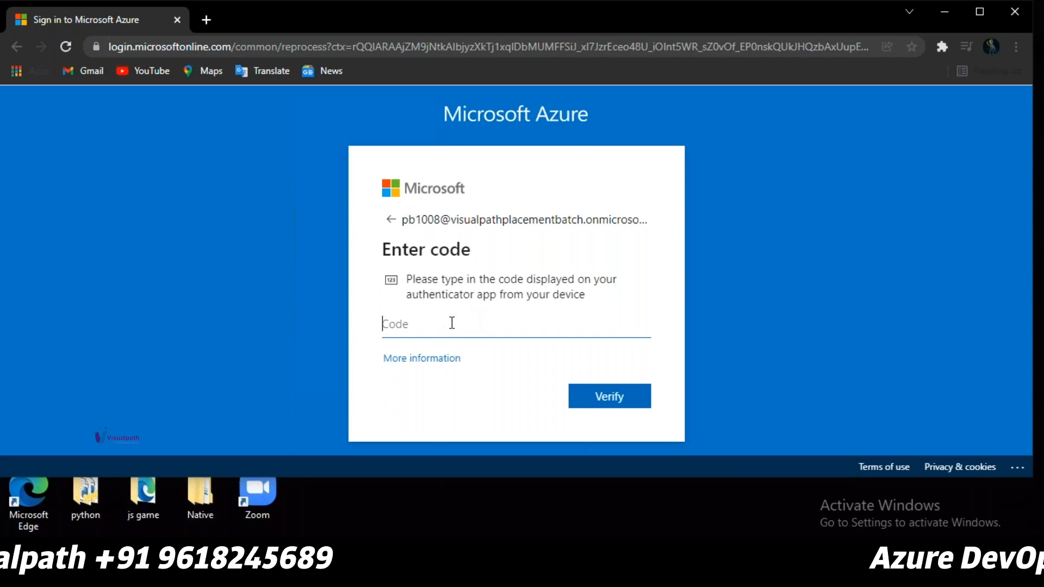
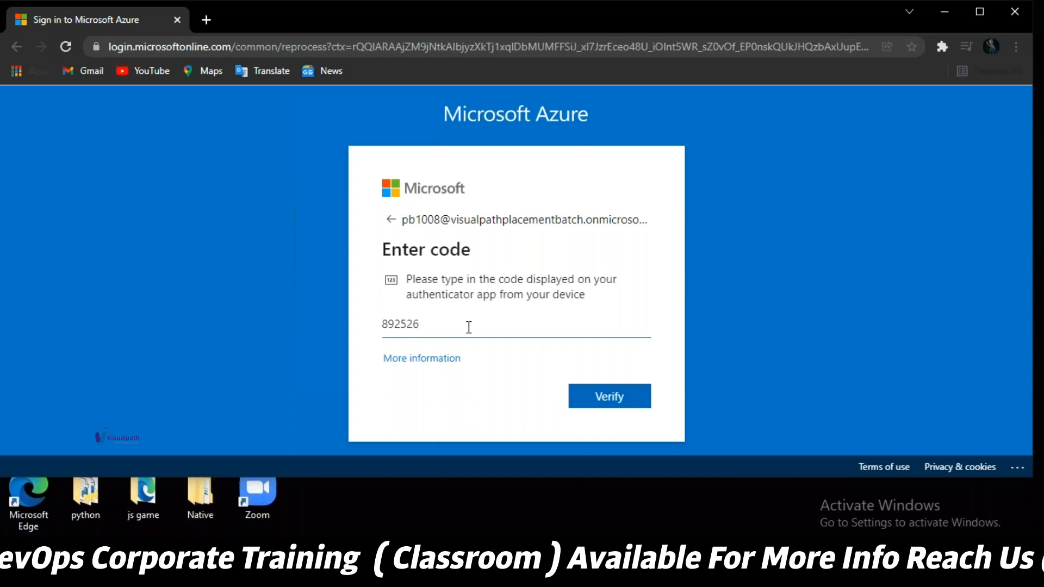
left_click(615, 395)
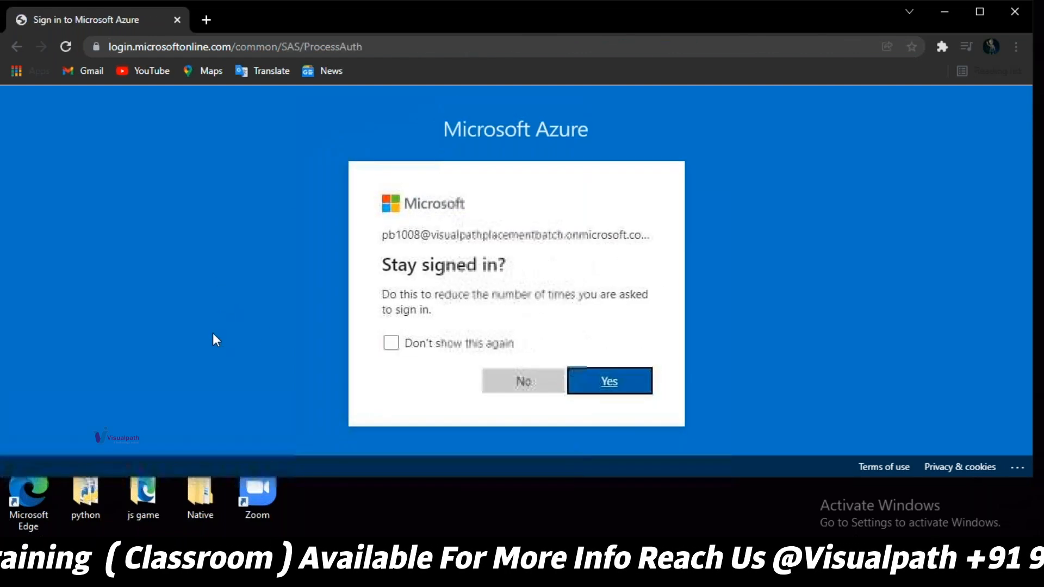
Step: Choose Yes to stay signed in, then start and close the portal welcome tour
left_click(622, 386)
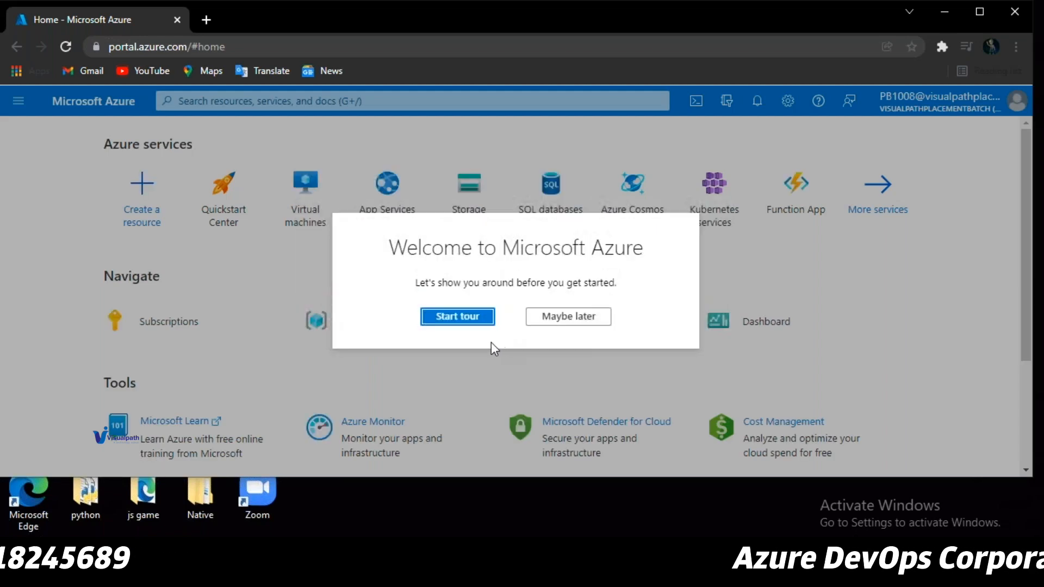
left_click(464, 328)
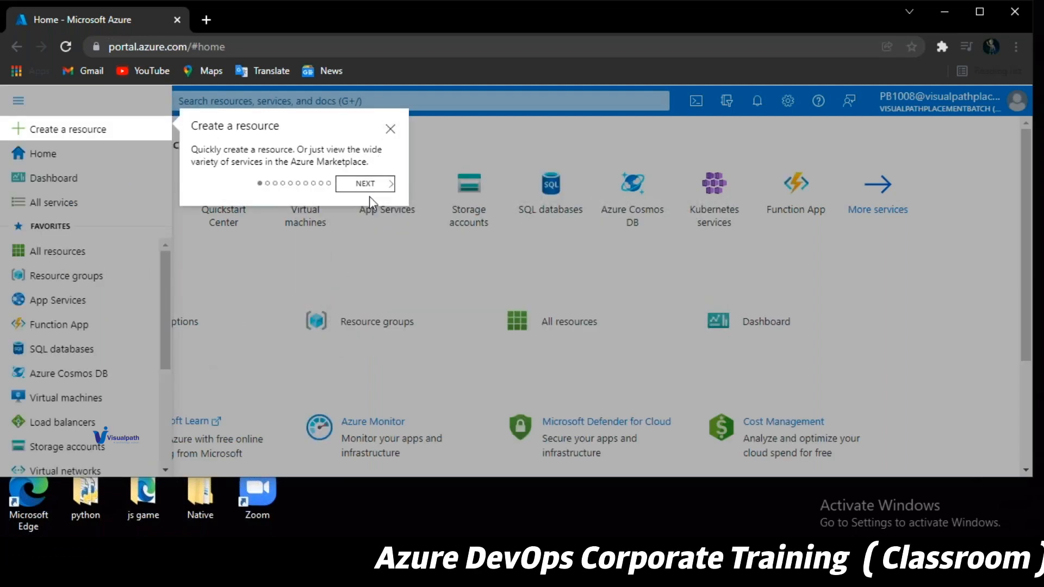
left_click(390, 129)
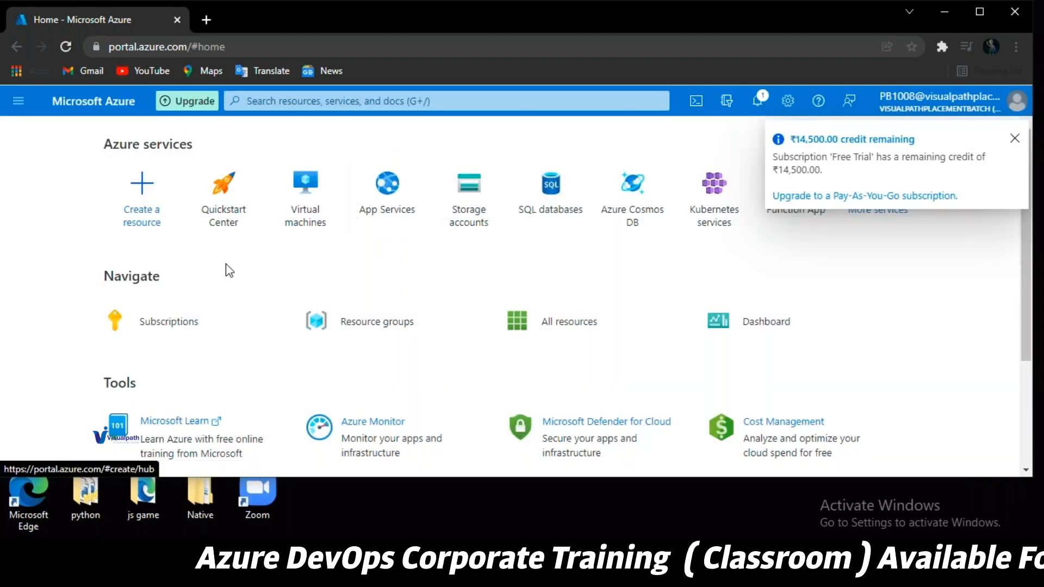
scroll(243, 277, "down", 1)
scroll(567, 288, "down", 2)
scroll(168, 334, "up", 3)
Step: Open Subscriptions from the Navigate section of the Azure home page
left_click(168, 334)
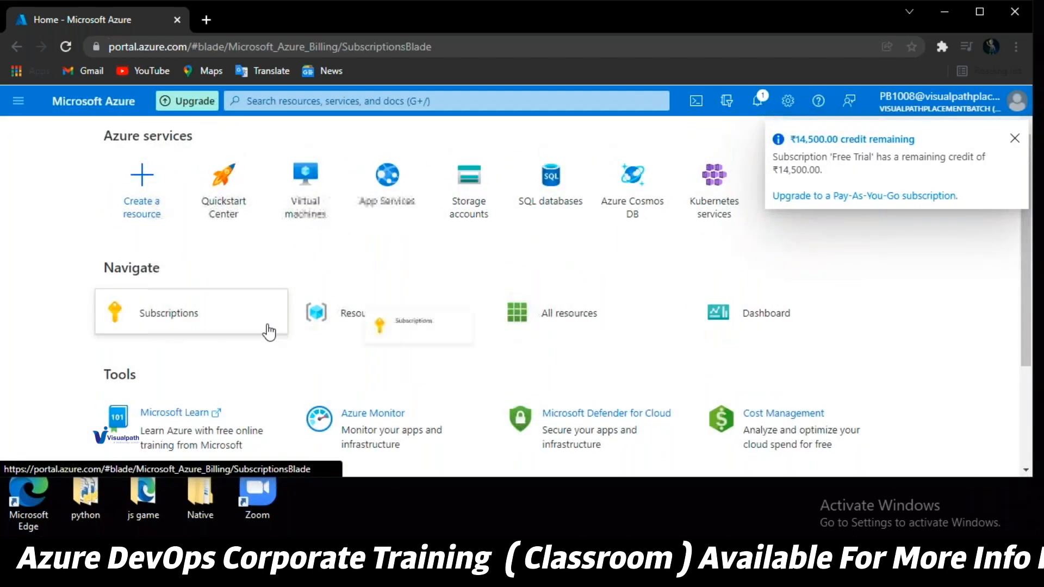
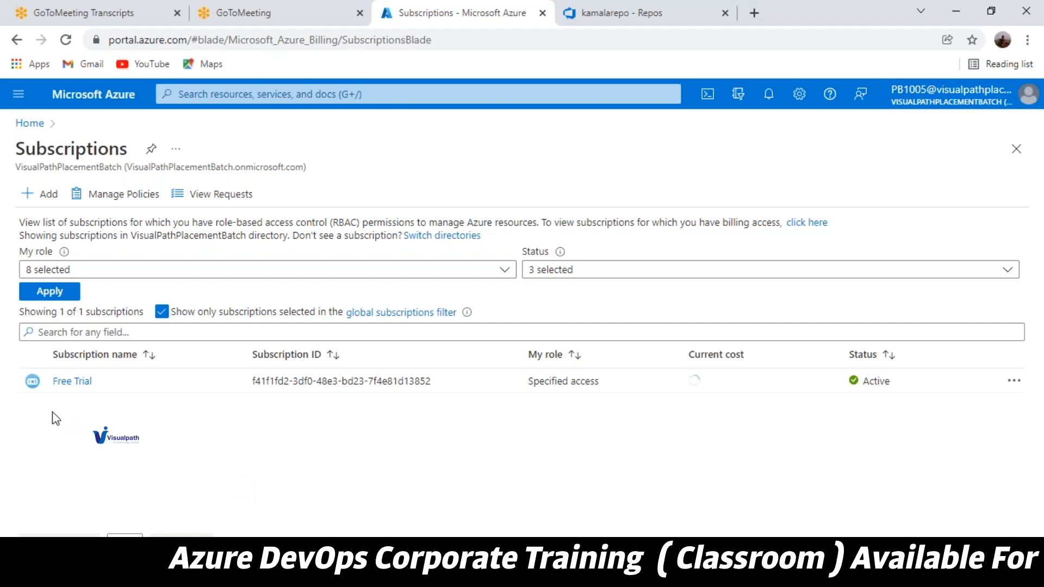
Step: Open the Free Trial subscription's details from the Subscriptions list
left_click(71, 382)
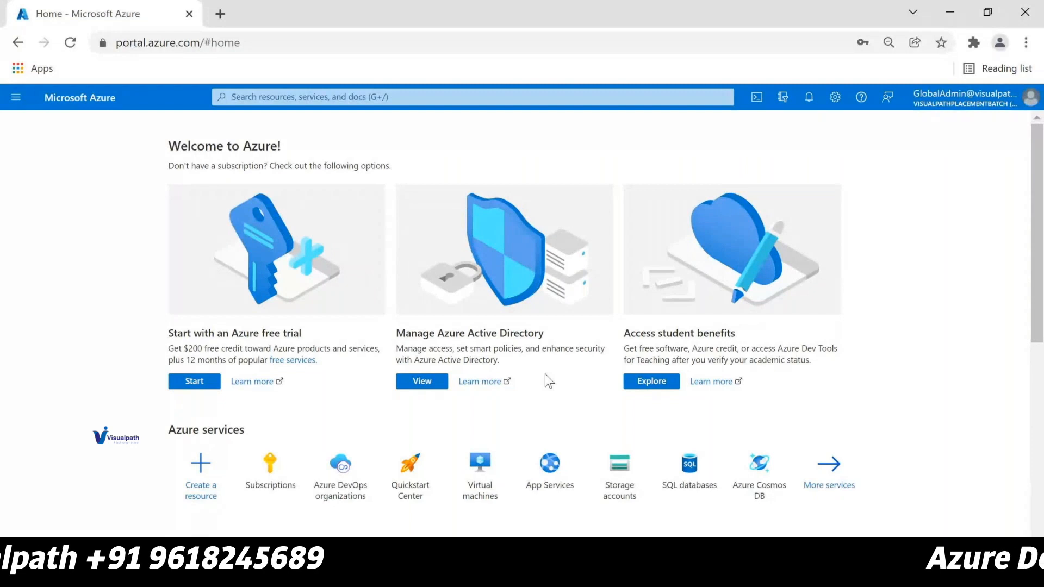
Step: Show all subscriptions without the global filter, open Free Trial, check Access control, and return to Overview
left_click(263, 481)
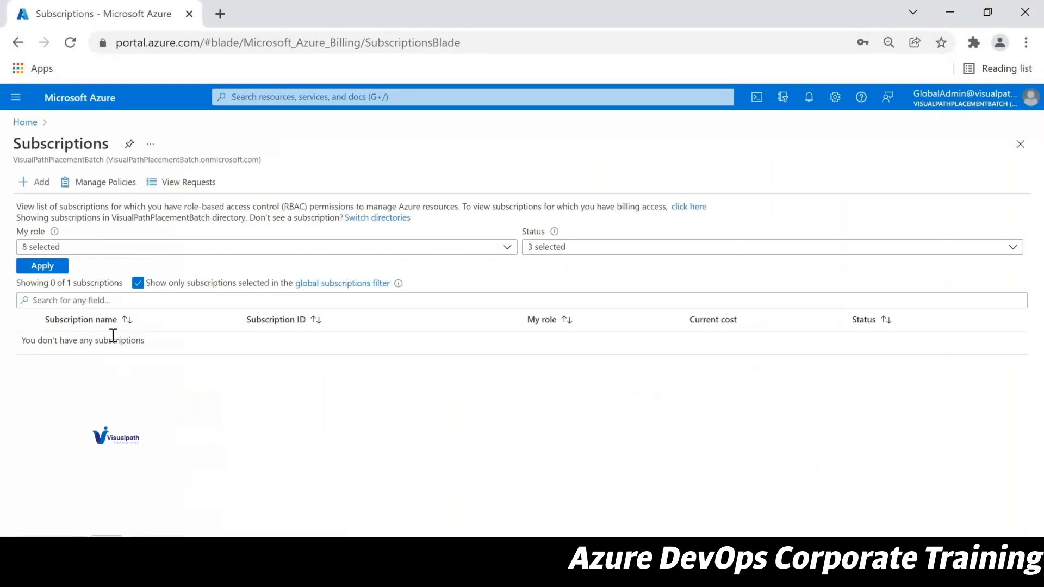
left_click(137, 282)
left_click(66, 343)
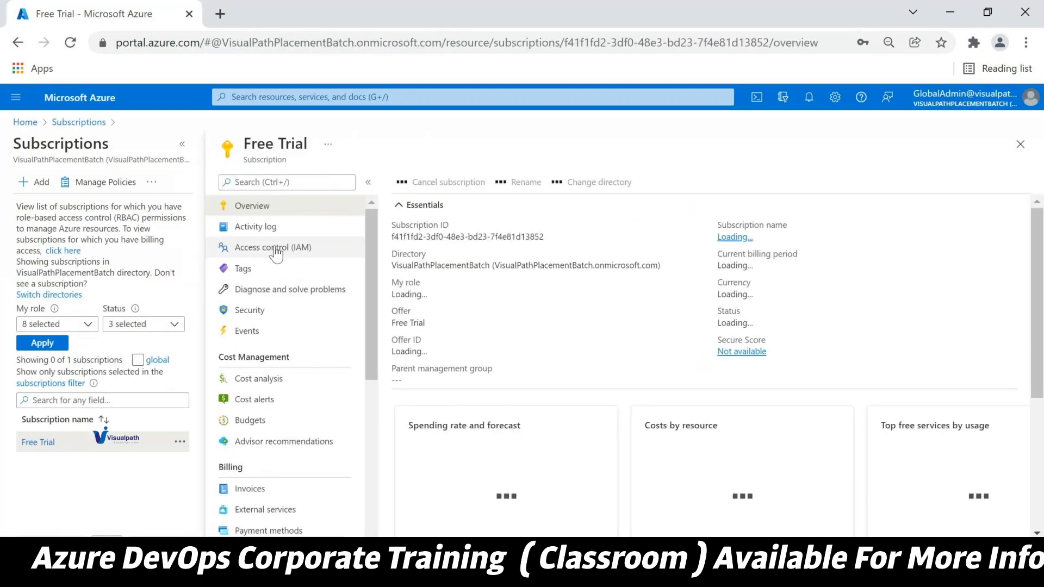
left_click(277, 249)
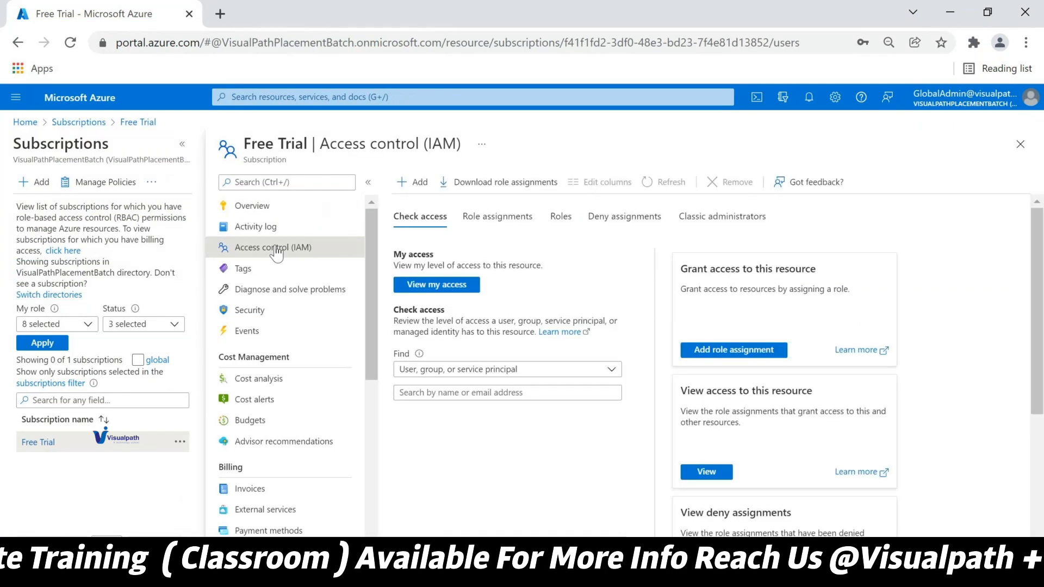
left_click(311, 180)
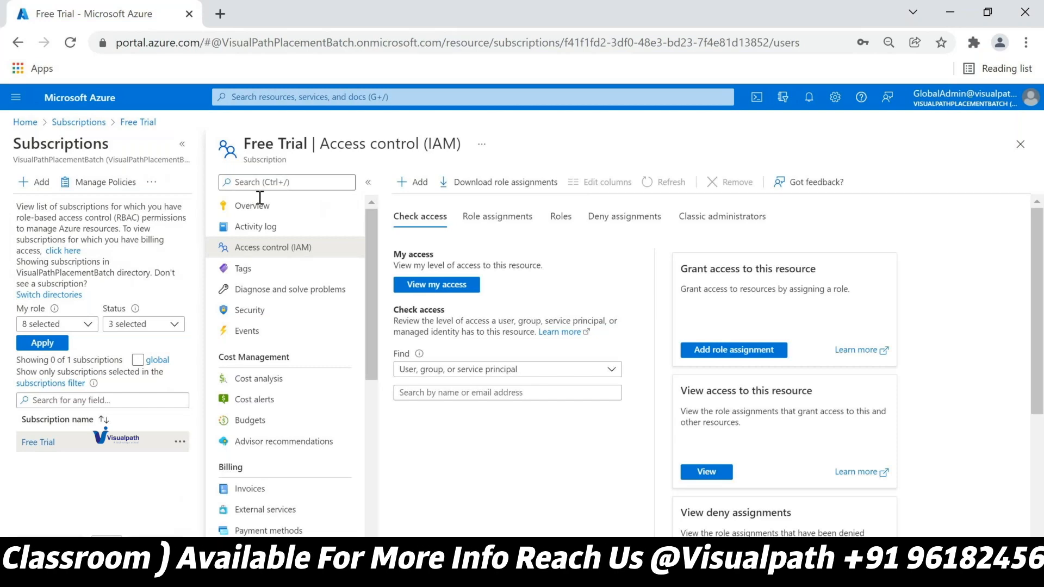
left_click(260, 209)
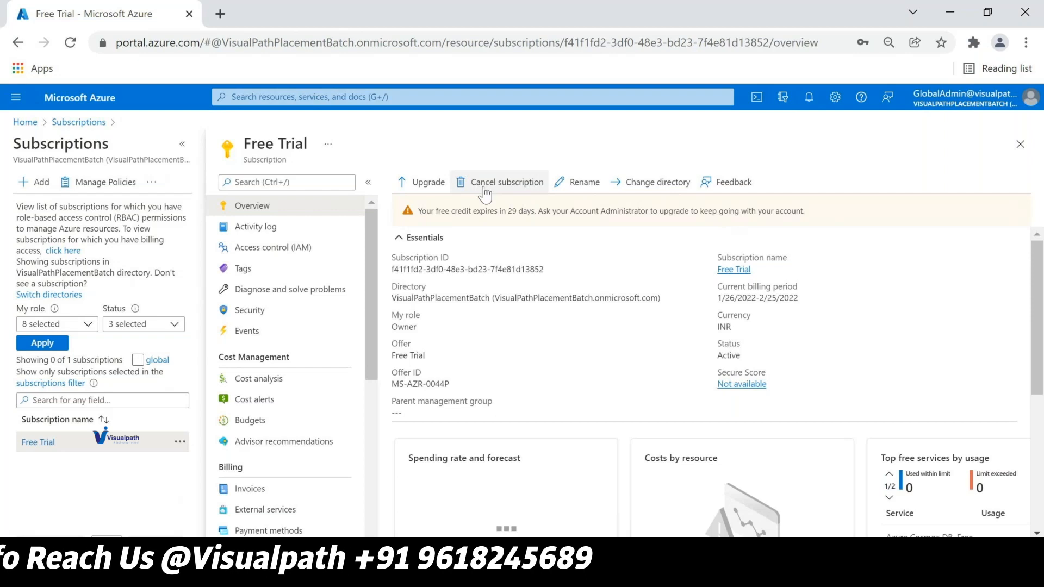
Step: Replace the subscription name 'Free Trial' with 'Chakradhar FT' and save it
left_click(557, 191)
left_click(145, 270)
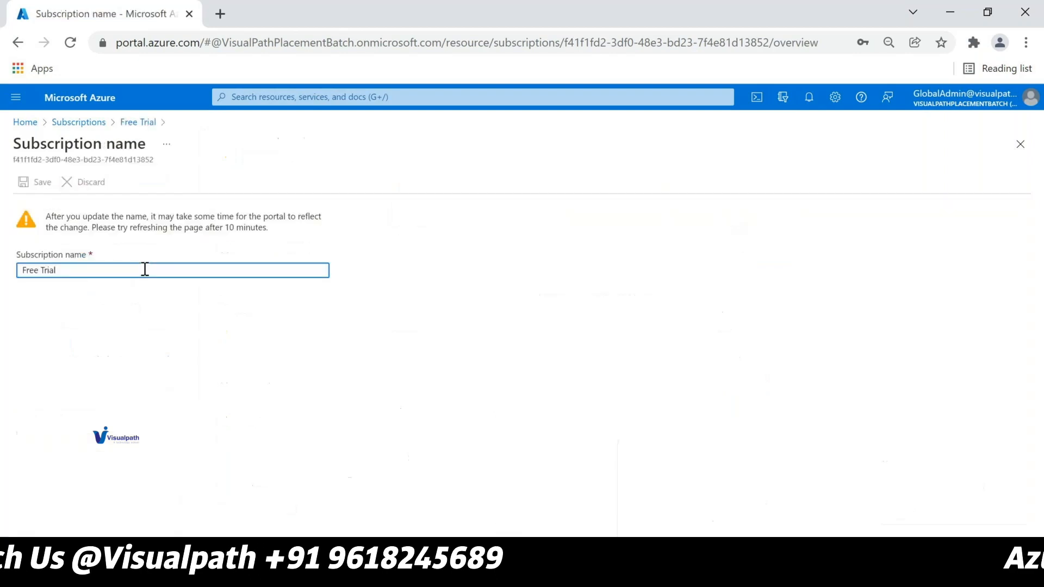
key("ctrl+a")
key("BackSpace")
type("Cha")
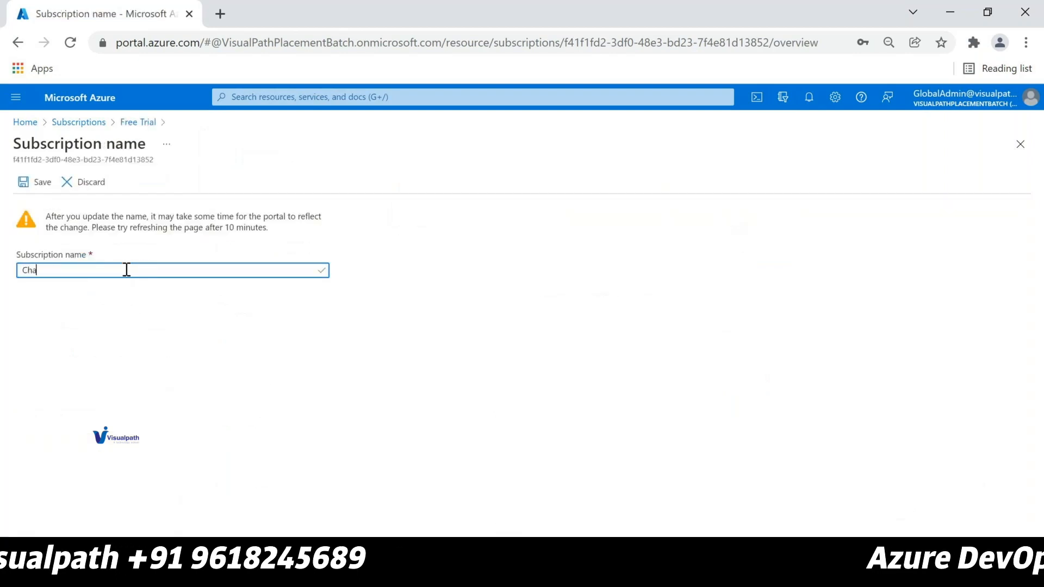
type("kradhar FT")
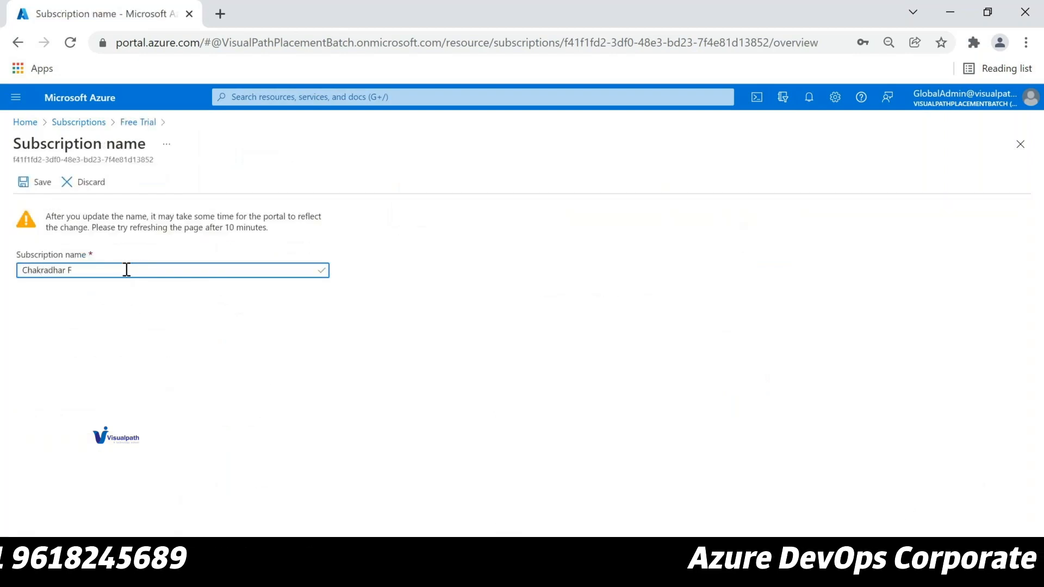
left_click(27, 185)
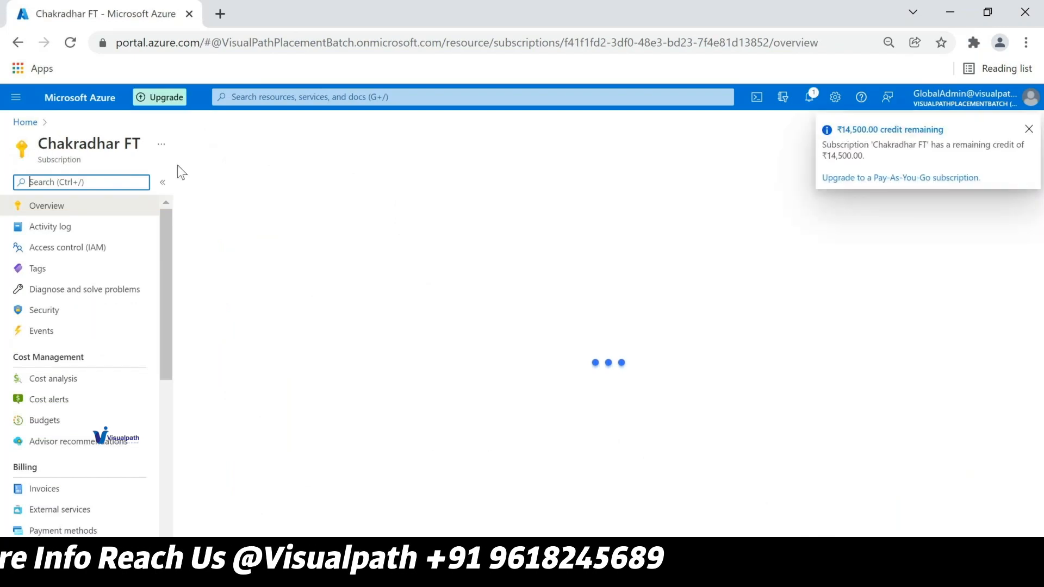
Step: Open Access control (IAM) role assignments for Chakradhar FT and scroll through the nine entries
left_click(62, 253)
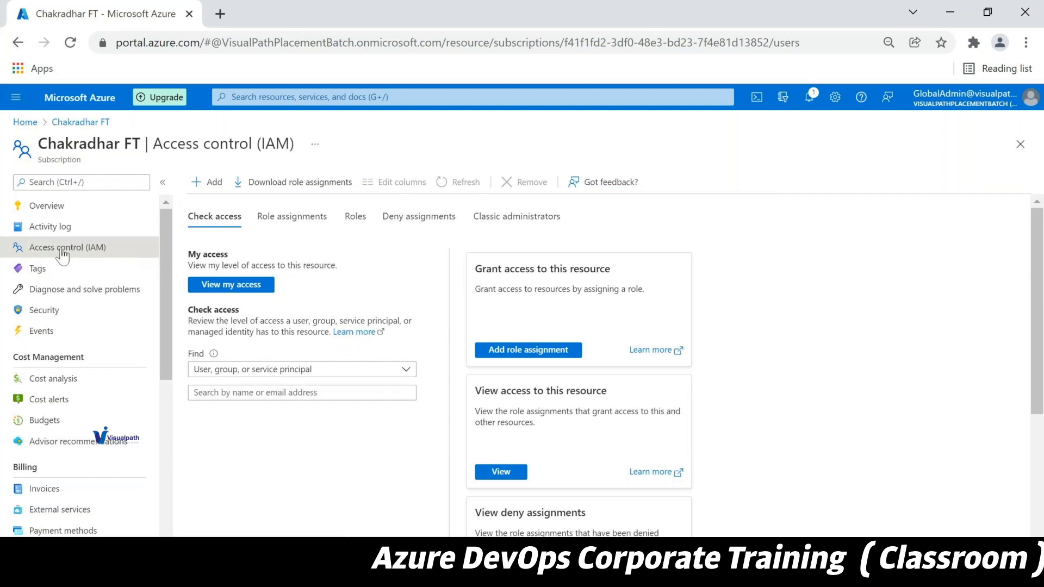
left_click(287, 220)
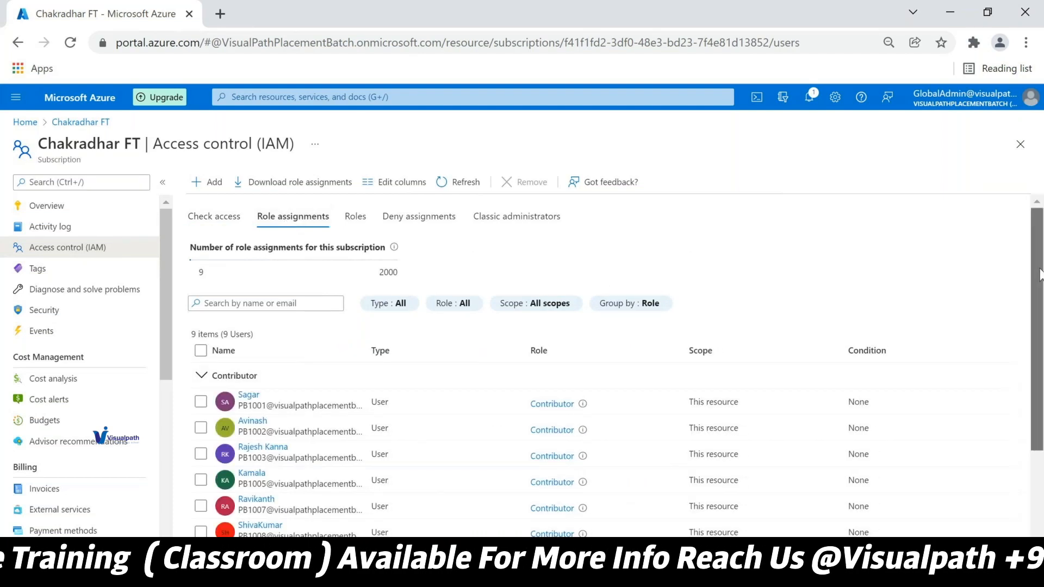
left_click_drag(1039, 274, 1042, 383)
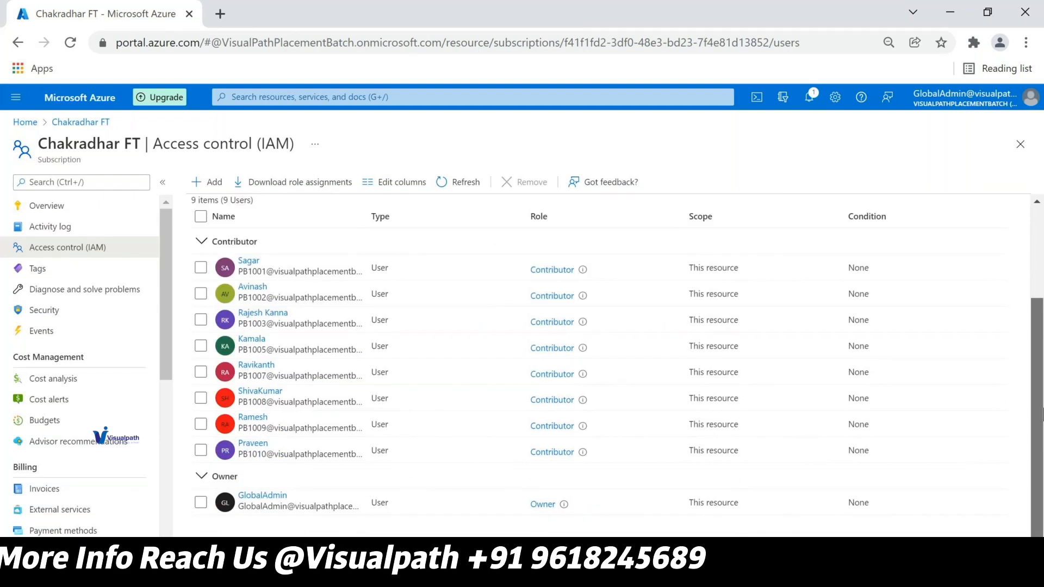
left_click_drag(1041, 413, 1038, 322)
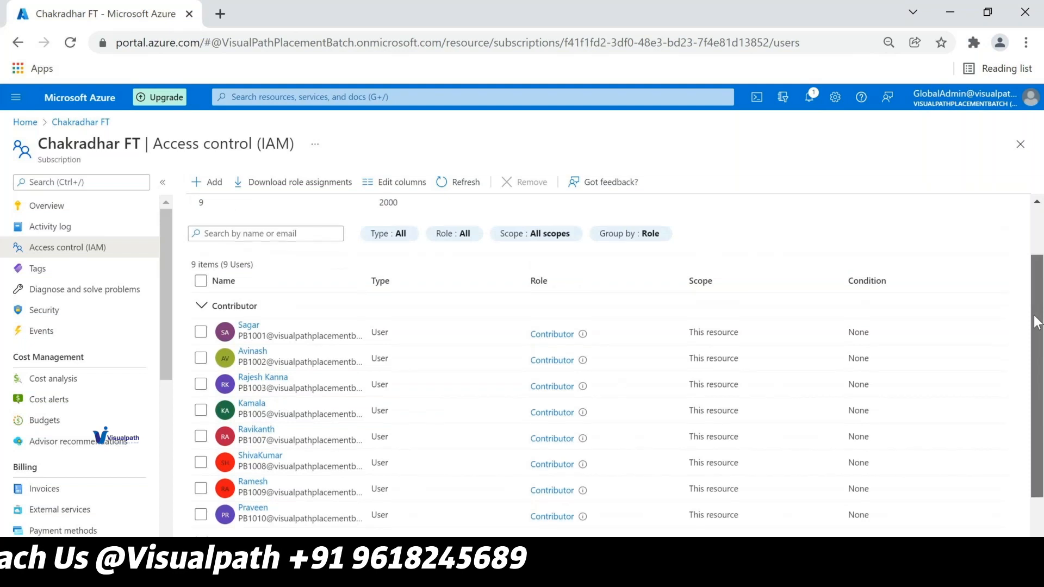
scroll(489, 271, "up", 2)
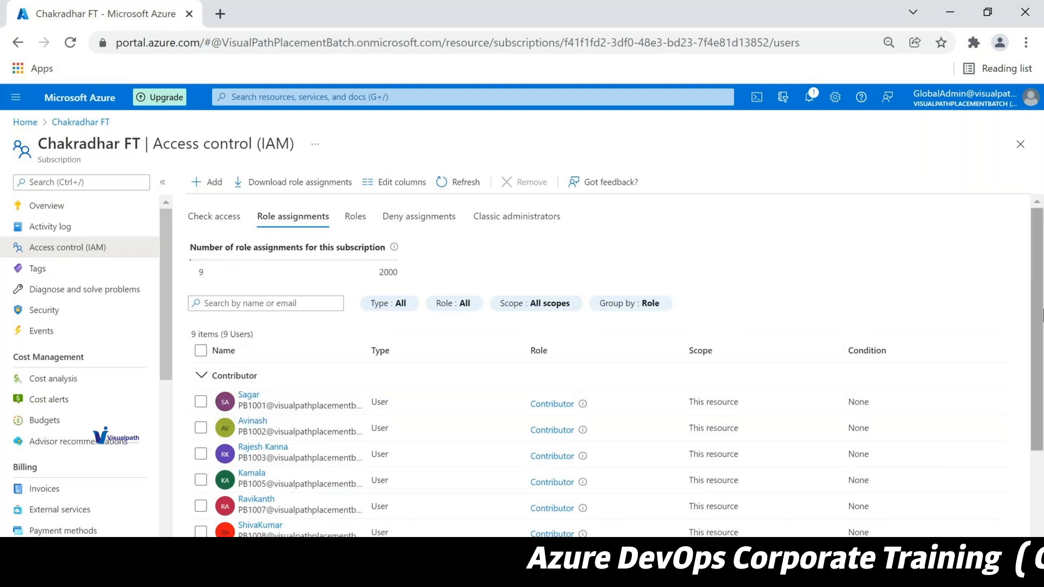
scroll(1041, 307, "down", 1)
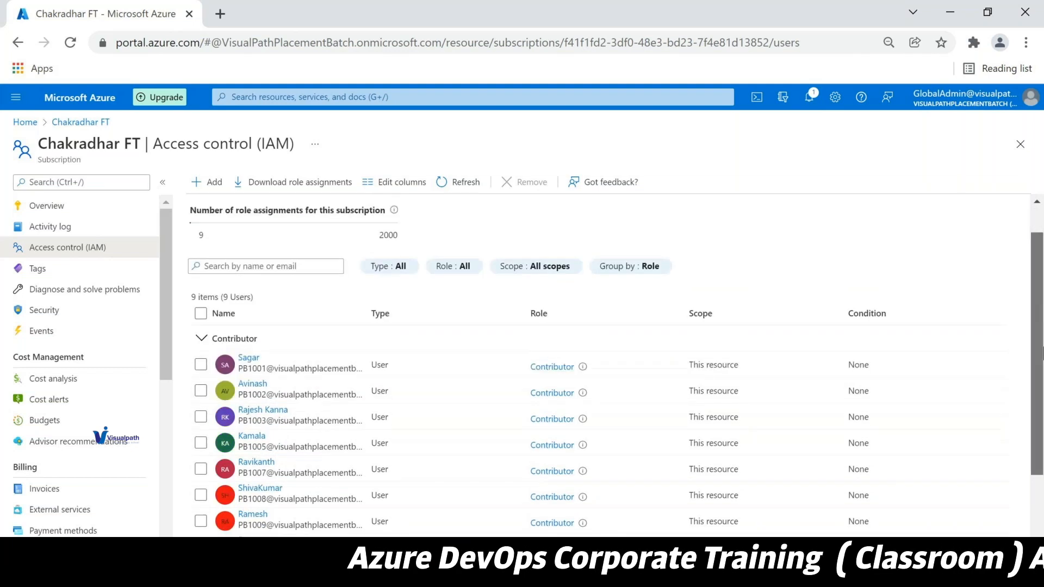
scroll(1042, 354, "down", 1)
scroll(1042, 359, "down", 2)
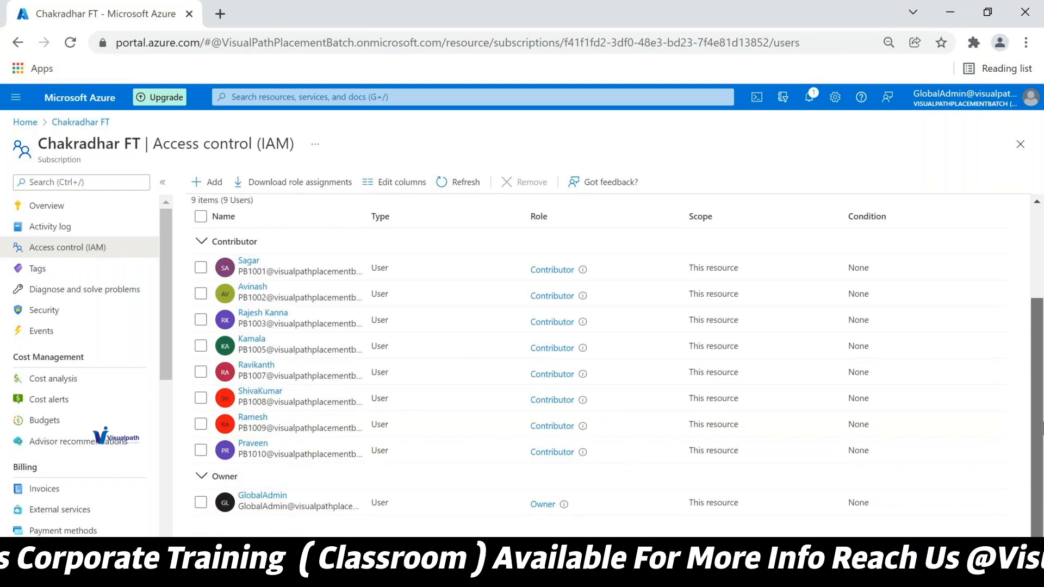
Step: Select all eight Contributor assignments and remove them, confirming with Yes
left_click(201, 267)
left_click(201, 293)
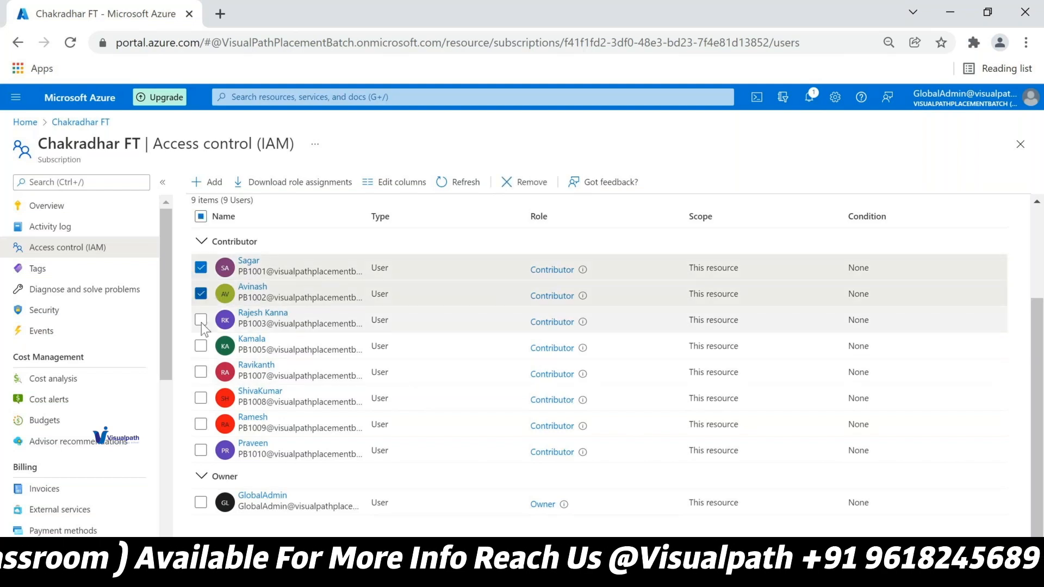
left_click(201, 321)
left_click(201, 344)
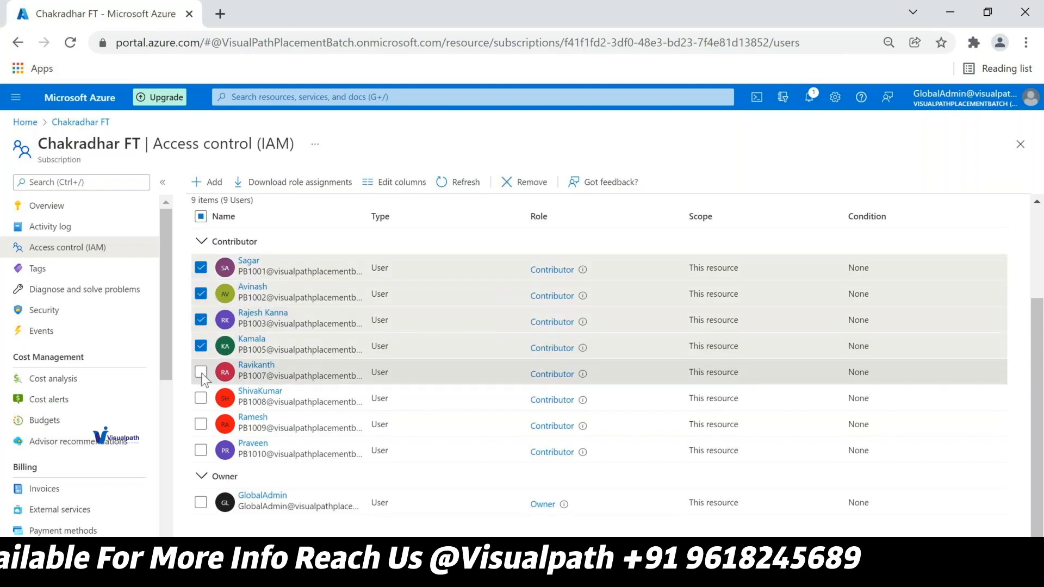
left_click(200, 372)
left_click(202, 399)
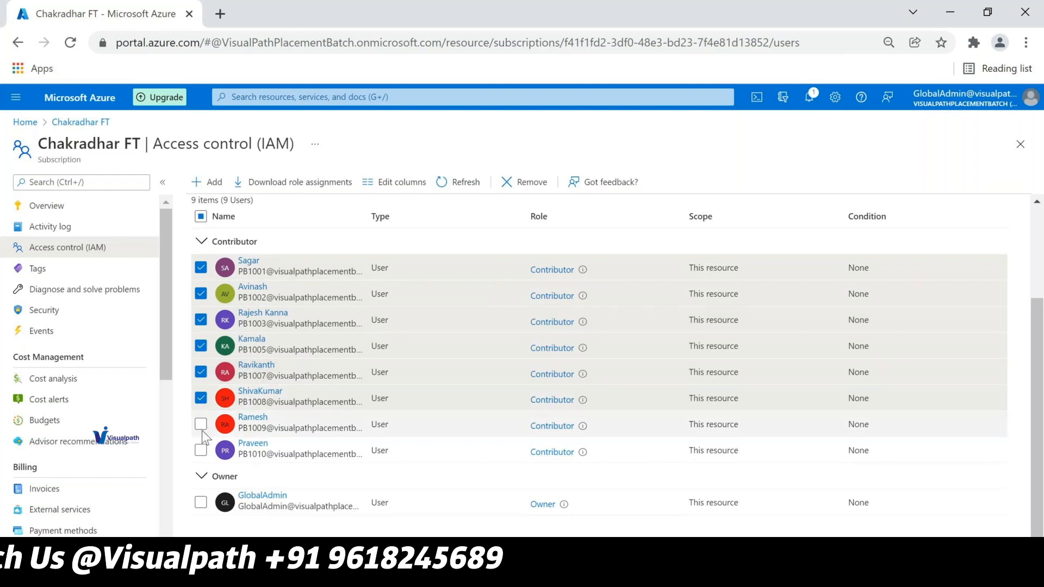
left_click(201, 430)
left_click(201, 451)
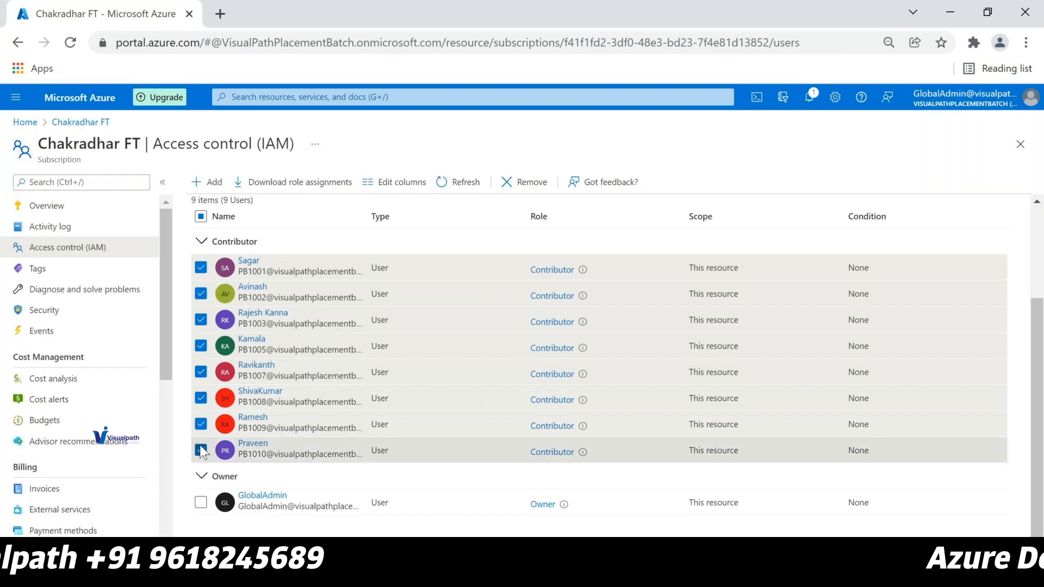
left_click(509, 184)
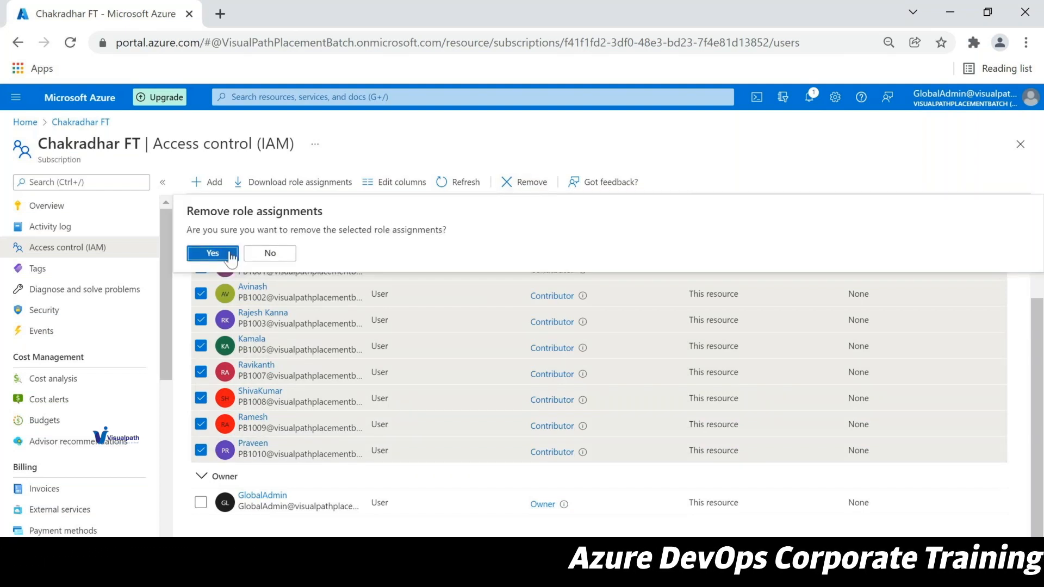
left_click(213, 253)
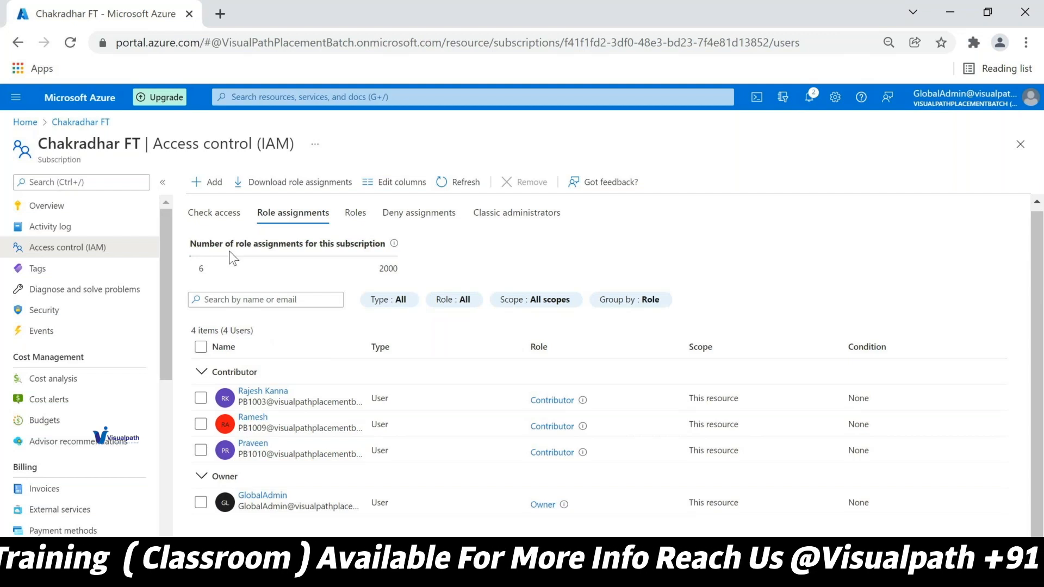
Step: Remove the one leftover Contributor assignment and refresh until only the Owner remains
left_click(454, 183)
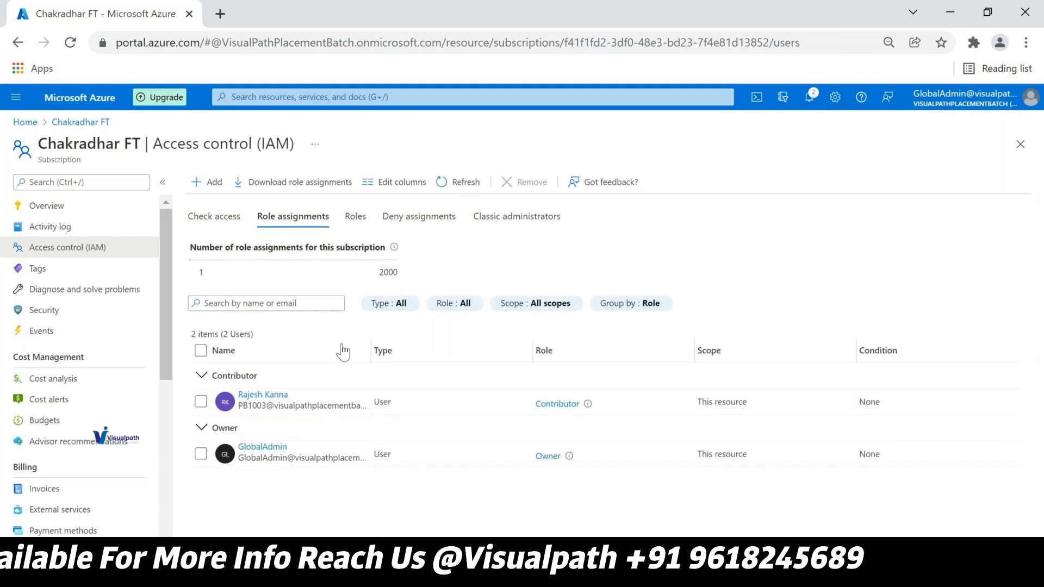
left_click(201, 401)
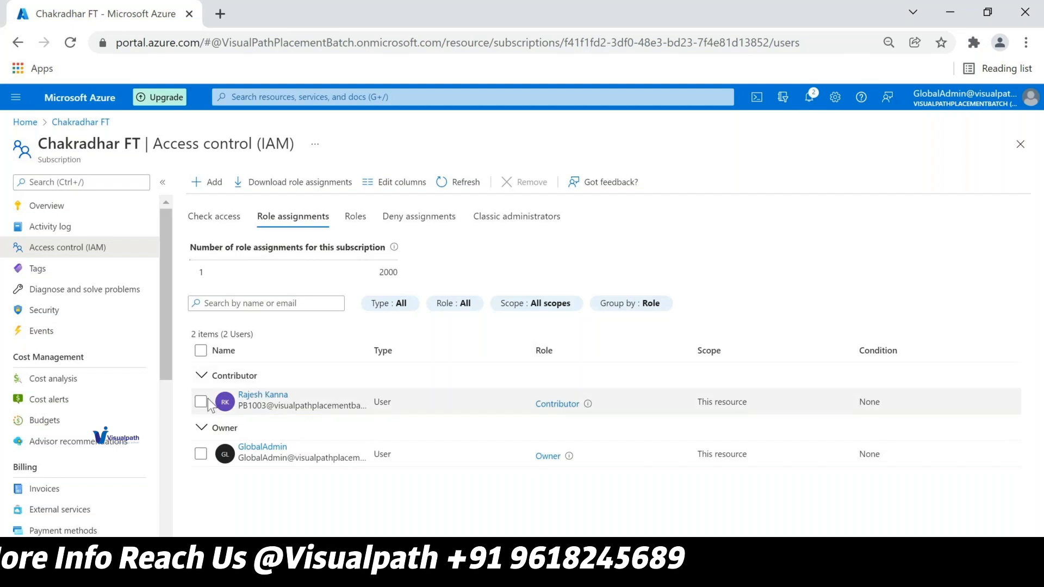
left_click(530, 181)
left_click(217, 254)
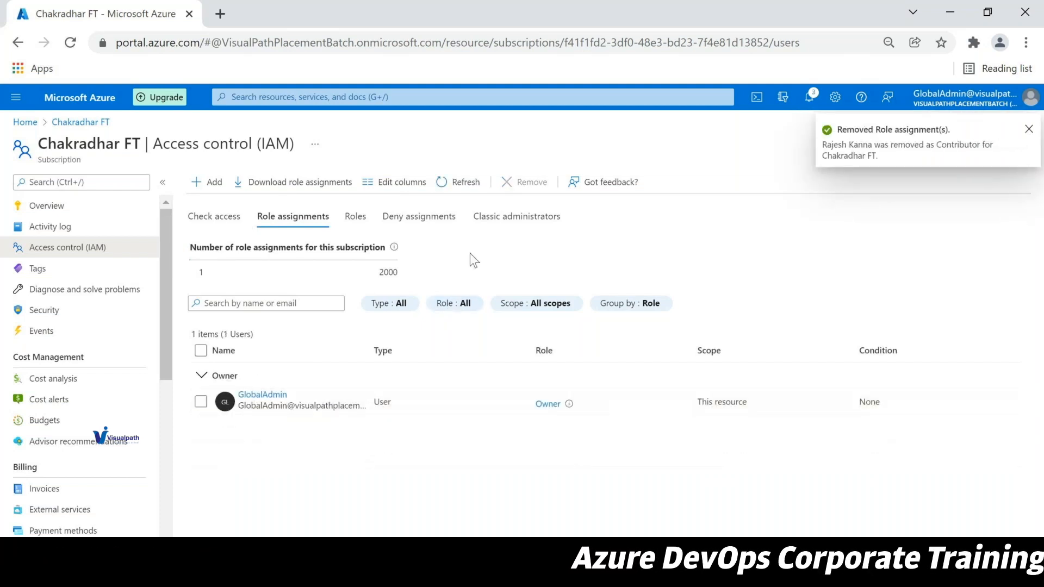
left_click(455, 183)
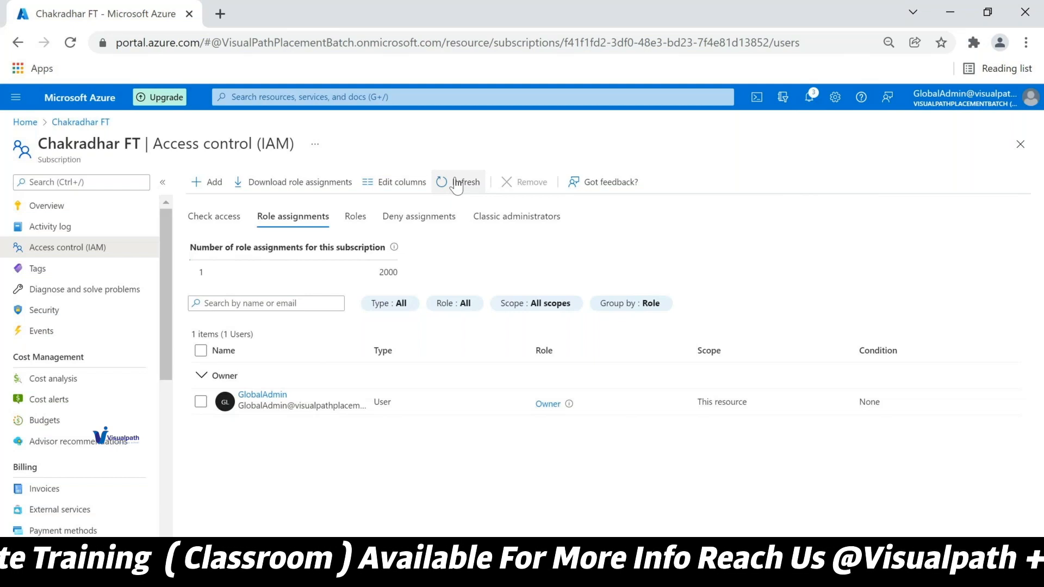
left_click(455, 183)
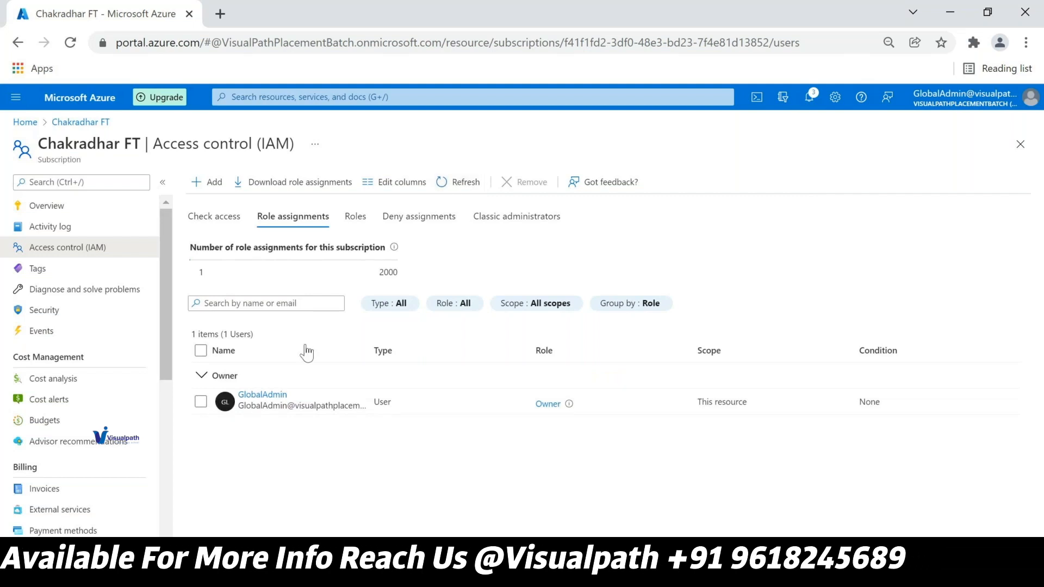
Step: Start a new role assignment on the subscription with the Reader role
left_click(205, 217)
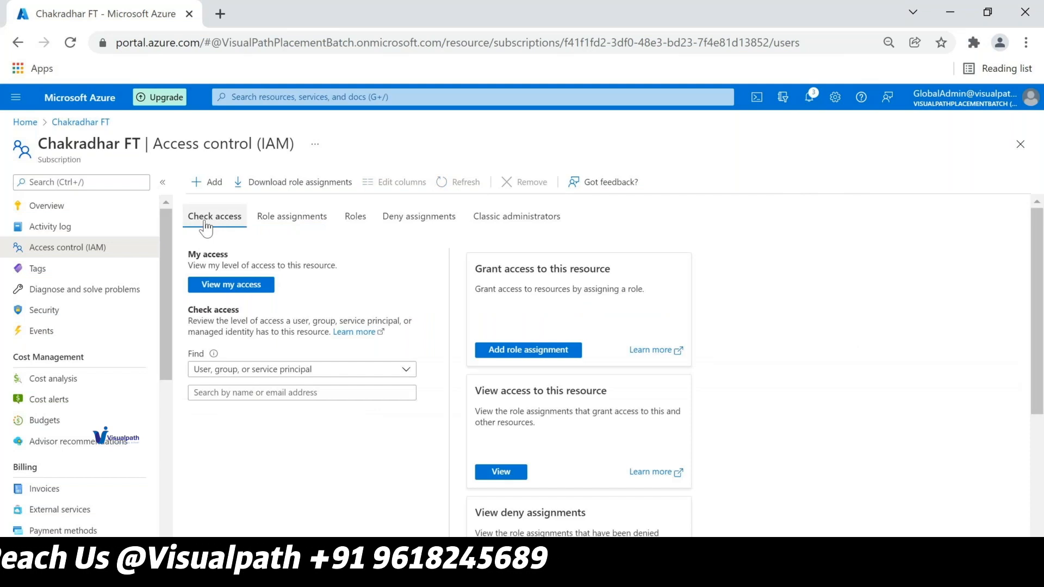
left_click(207, 182)
left_click(226, 210)
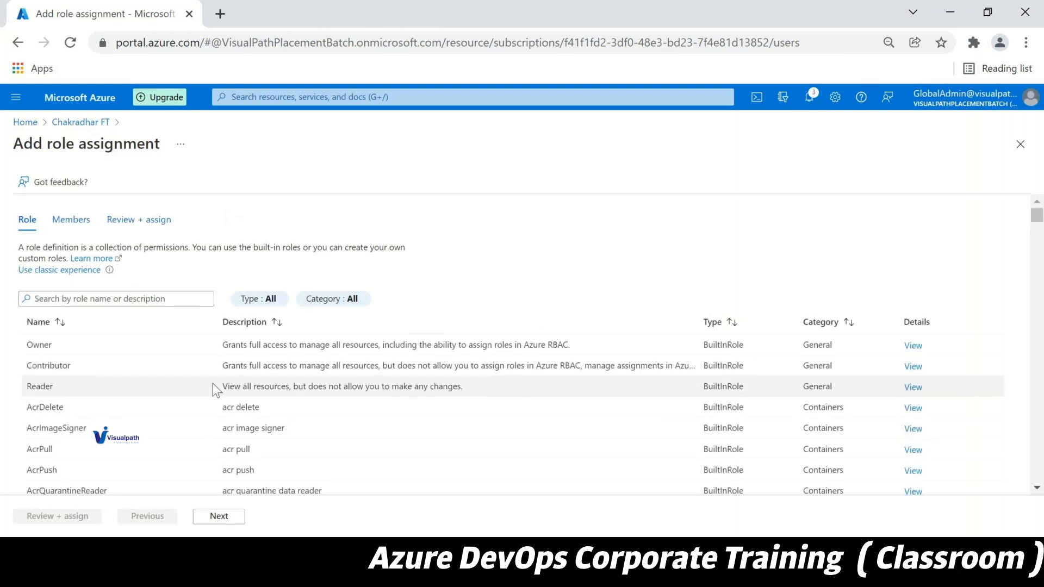
left_click(46, 382)
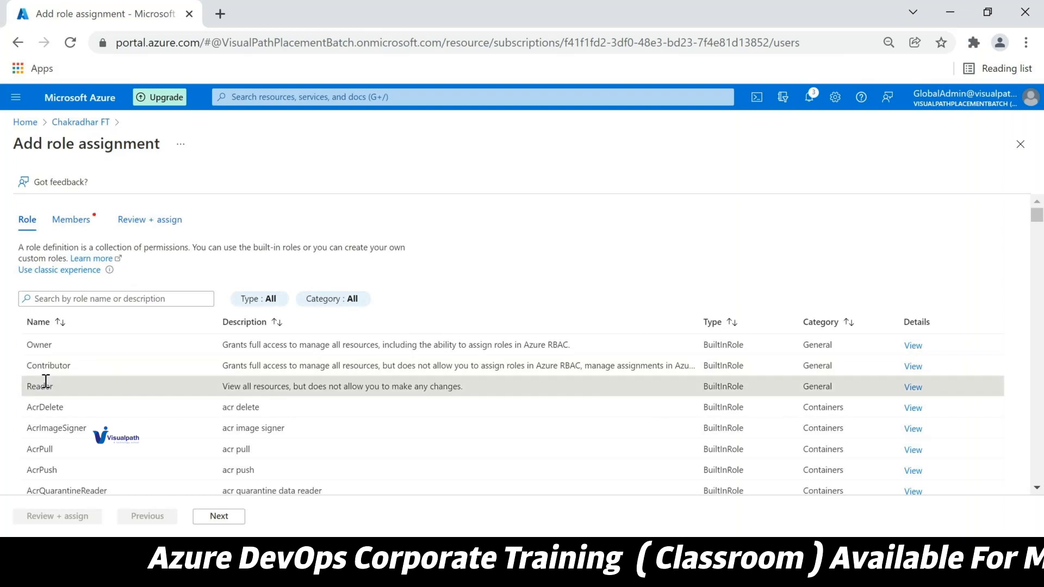
left_click(70, 220)
Step: Search members for 'PB' and select all ten matching users
left_click(154, 328)
type("PB")
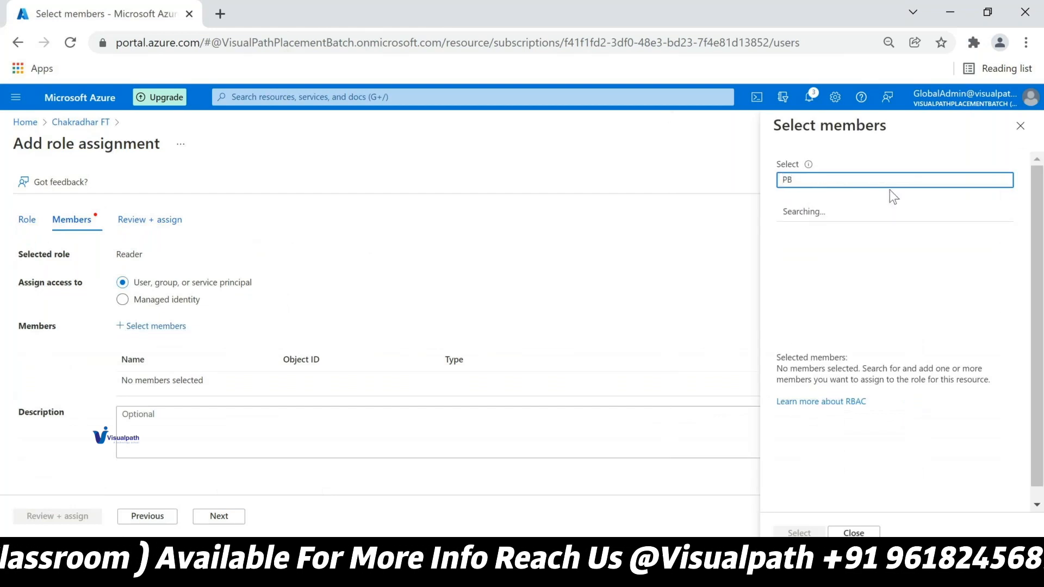
left_click(838, 228)
left_click(838, 217)
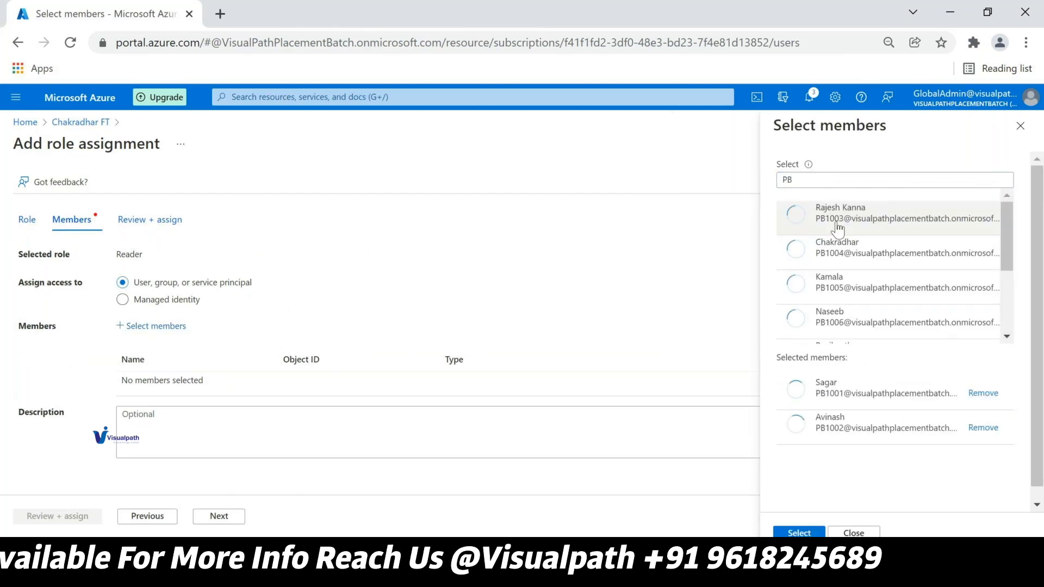
left_click(837, 225)
left_click(824, 233)
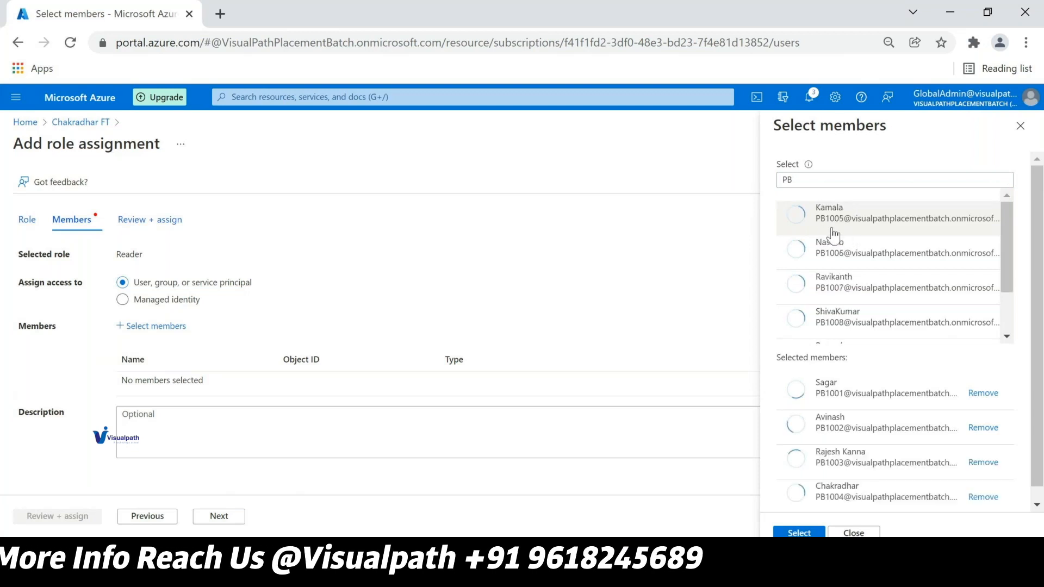
left_click(843, 233)
left_click(827, 235)
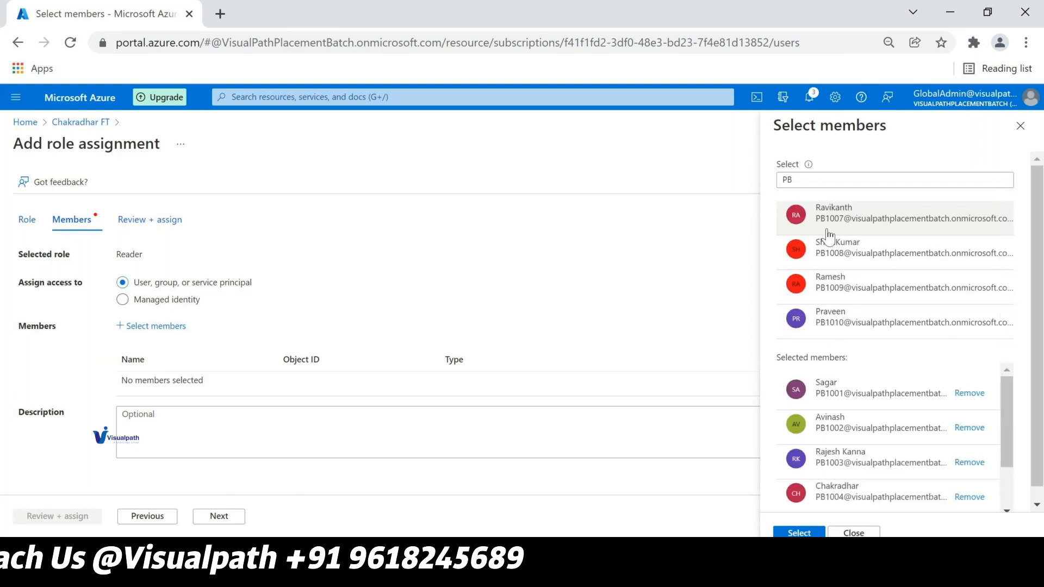
left_click(828, 235)
left_click(828, 235)
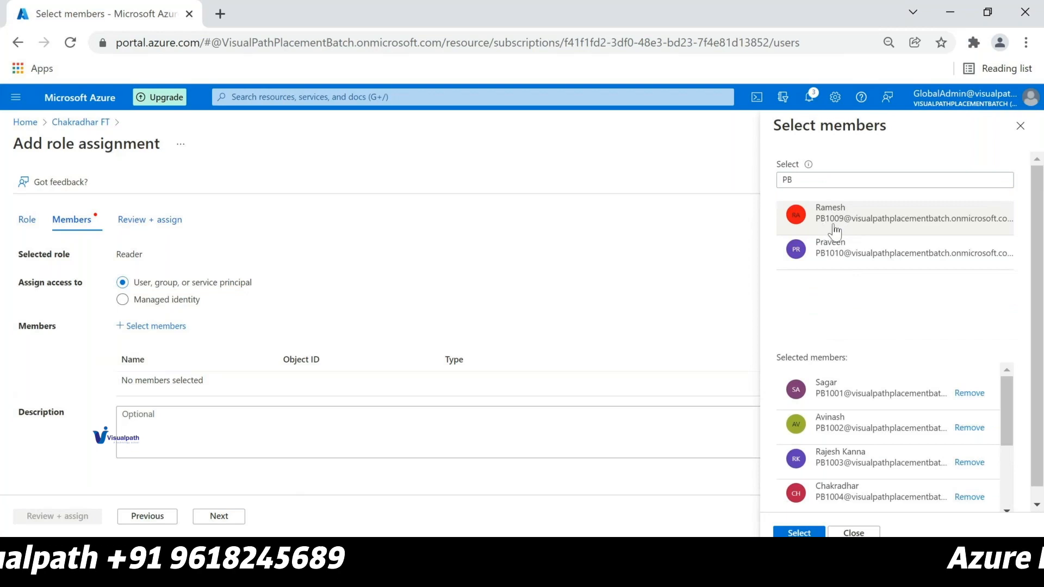
left_click(829, 228)
left_click(829, 227)
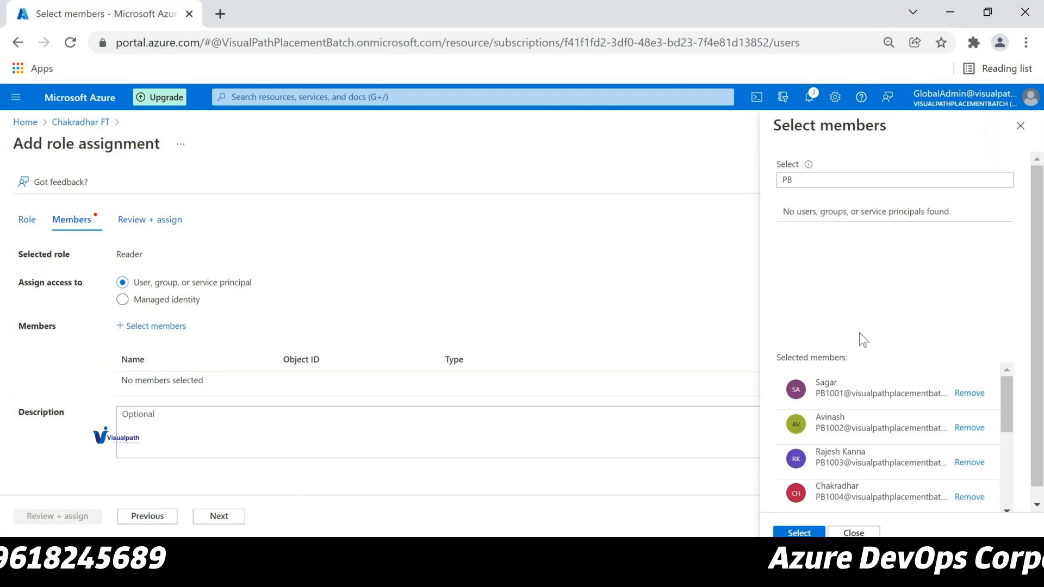
scroll(1001, 445, "down", 4)
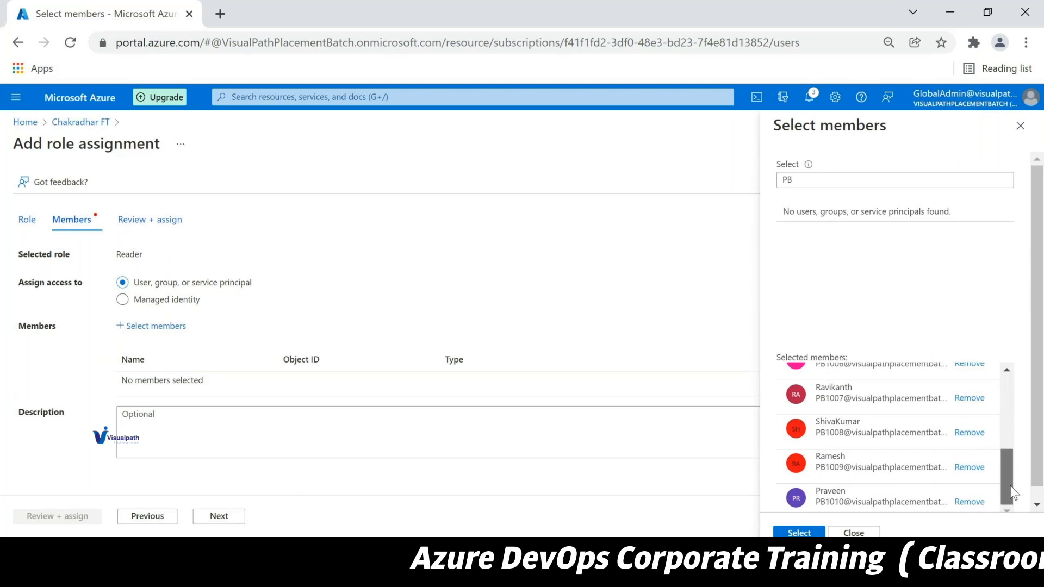
left_click_drag(1010, 485, 1009, 389)
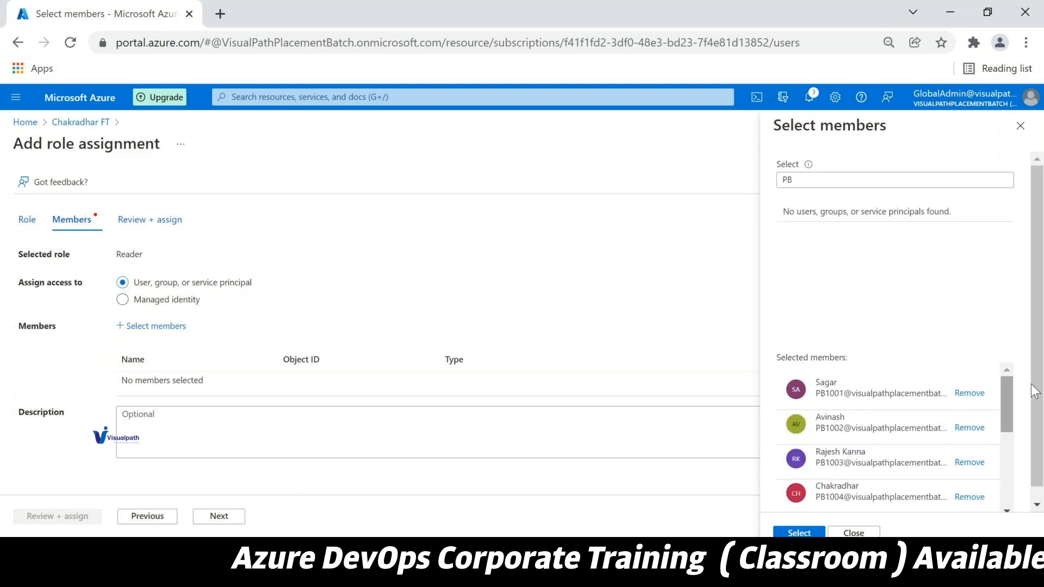
scroll(1043, 437, "down", 1)
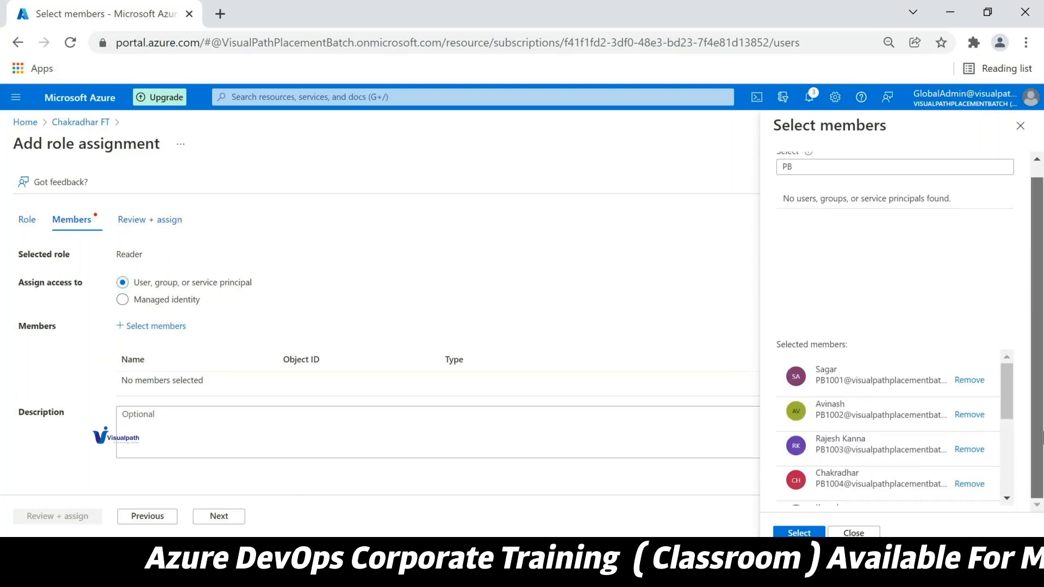
left_click(800, 533)
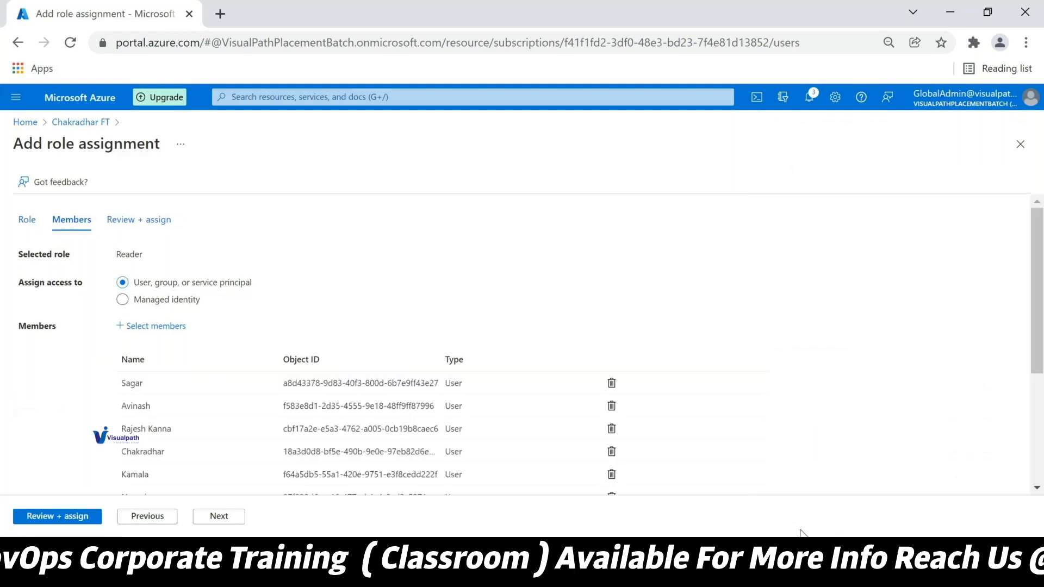
Step: Review and assign Reader to the ten users, then dismiss the success notification
left_click_drag(1042, 242, 1042, 359)
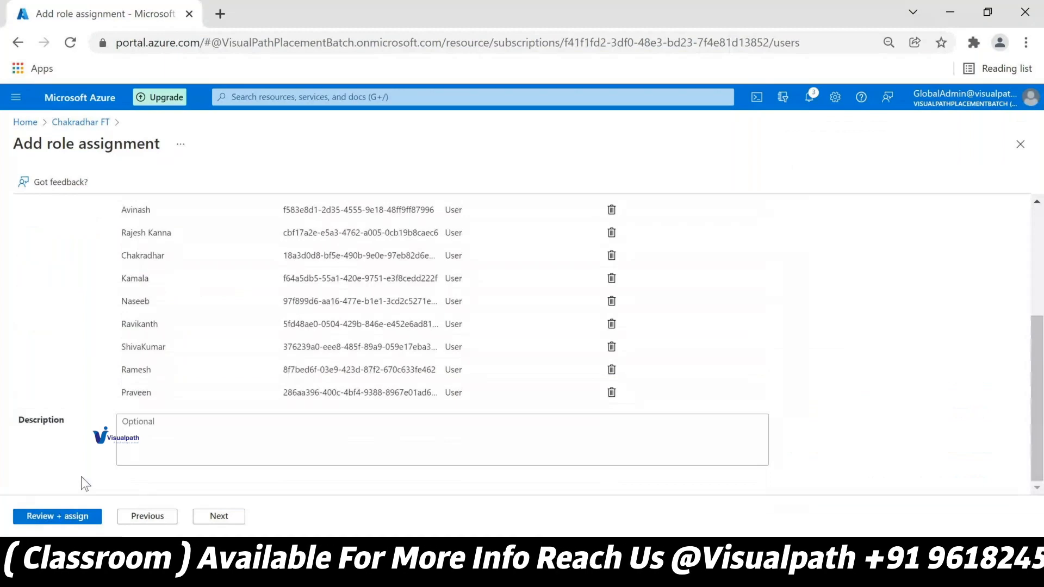
left_click(35, 519)
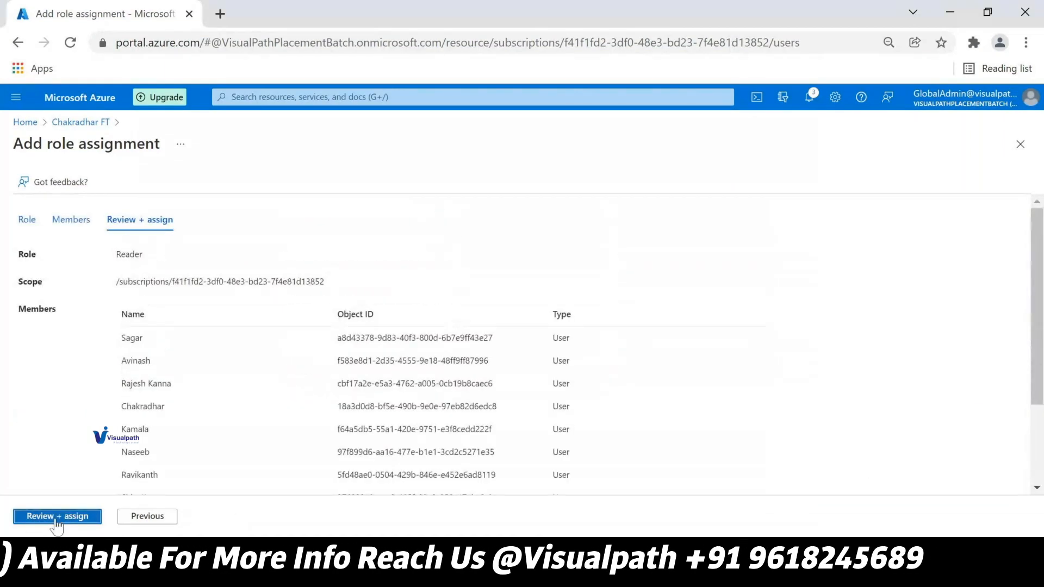
left_click(55, 520)
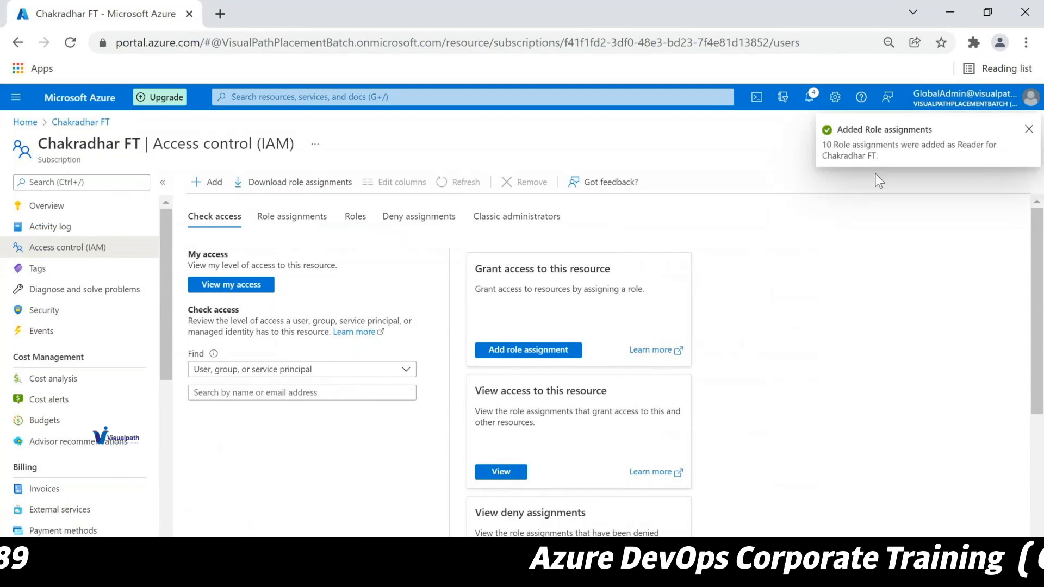
left_click(1028, 131)
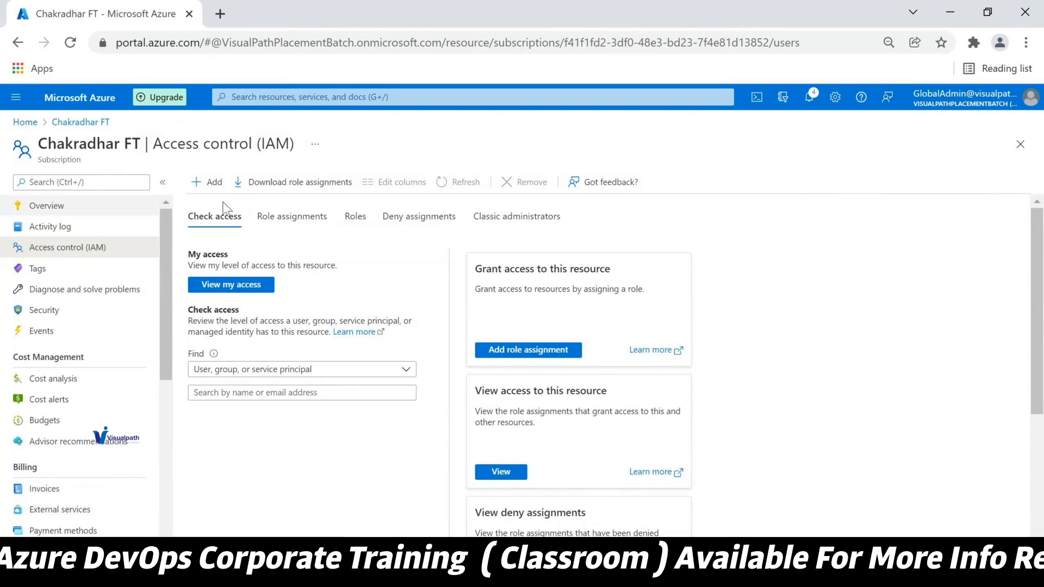
Step: Reload the portal and view role assignments: the Owner plus ten Readers
left_click(70, 46)
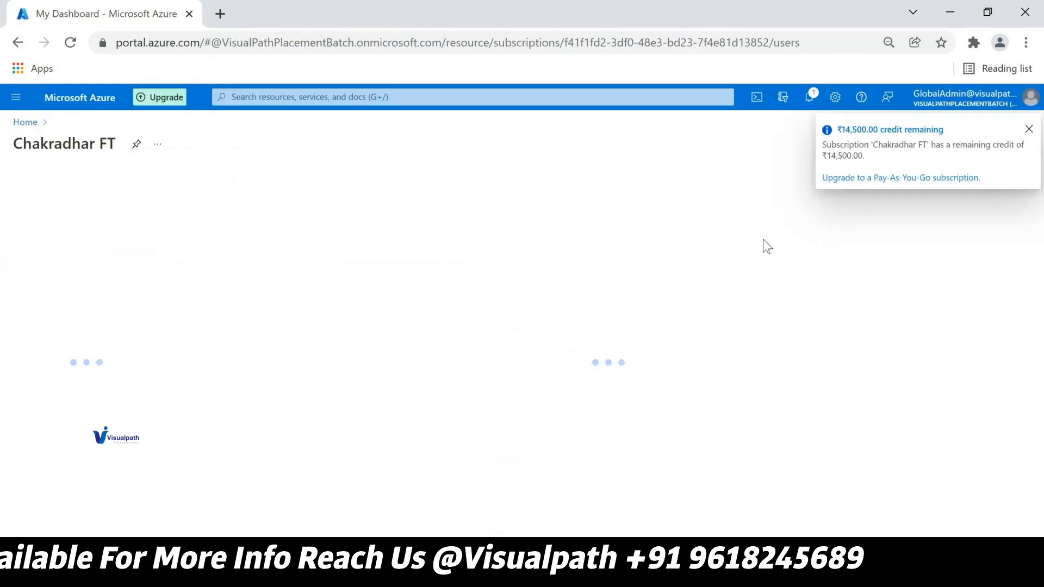
left_click(1028, 129)
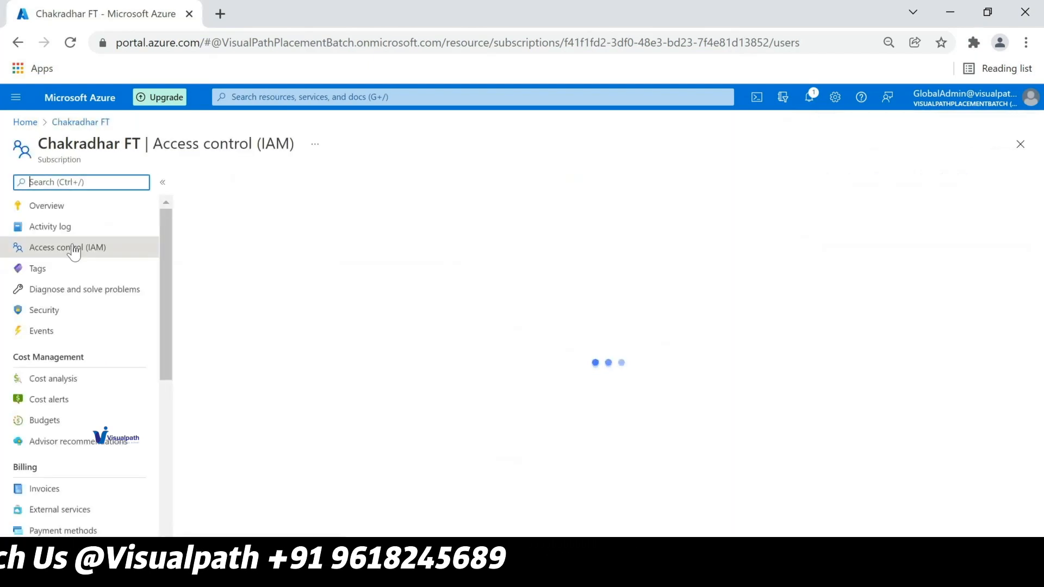
left_click(292, 216)
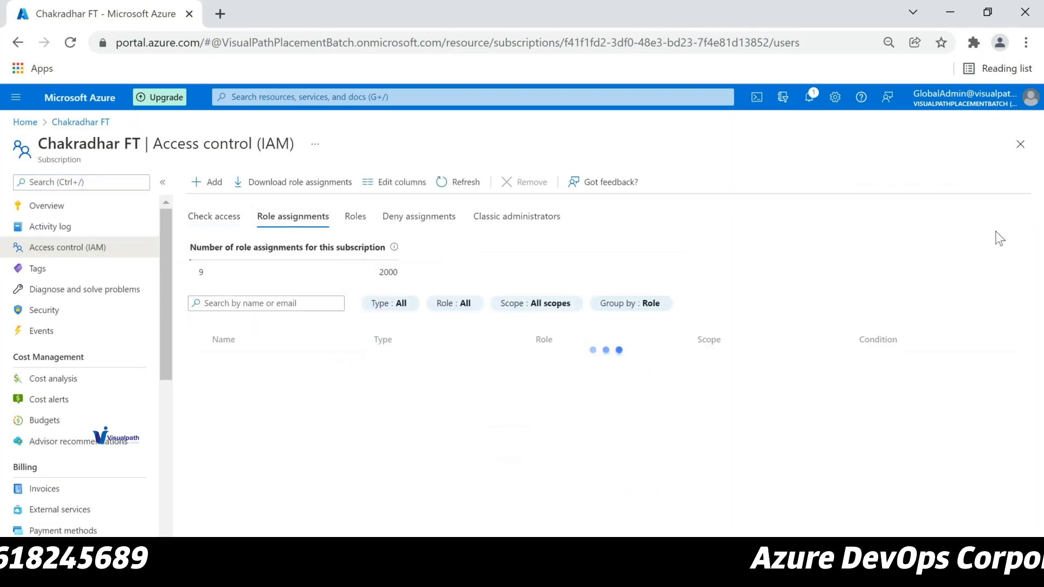
left_click_drag(1042, 237, 1043, 374)
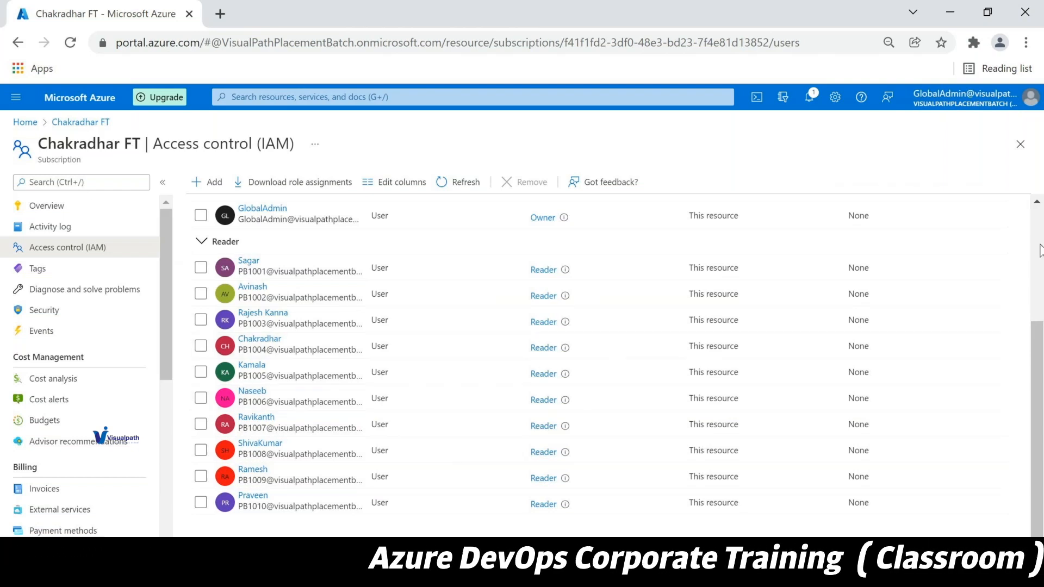
scroll(1040, 251, "up", 3)
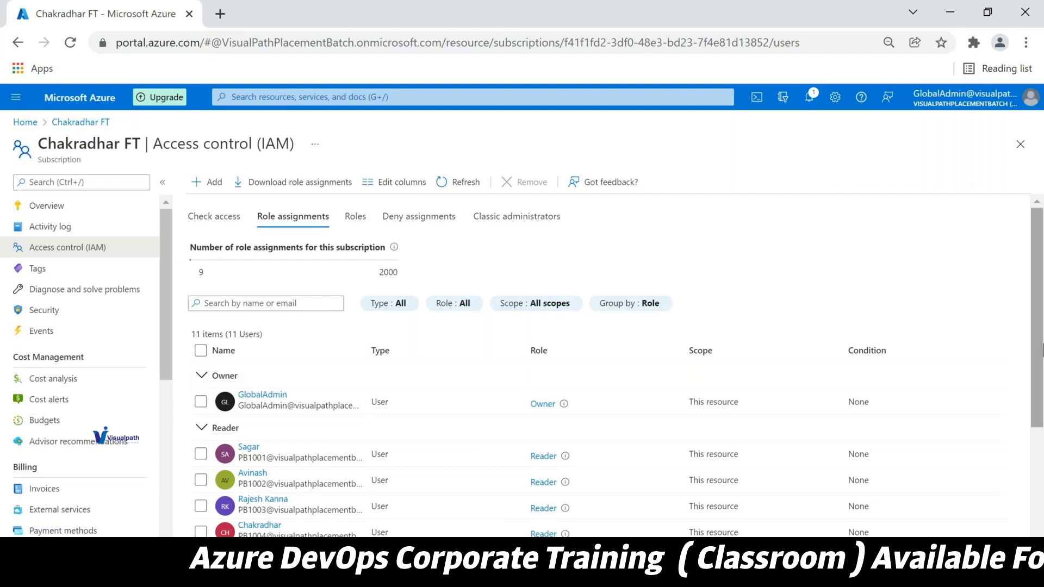
left_click_drag(1038, 346, 1041, 438)
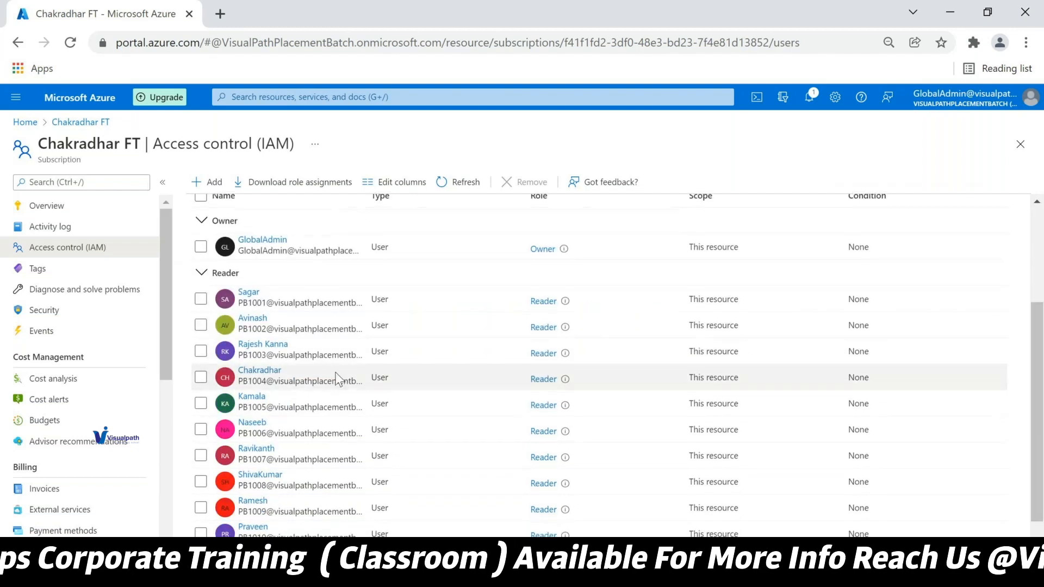
Step: Remove the fifth listed user's Reader assignment, refresh, and begin a new role assignment
left_click(200, 378)
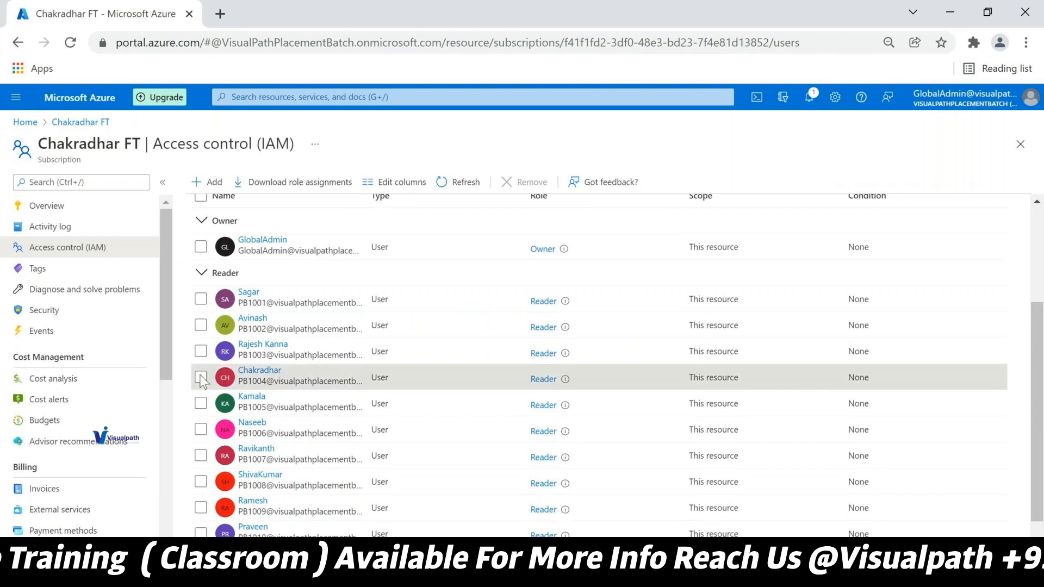
left_click(198, 379)
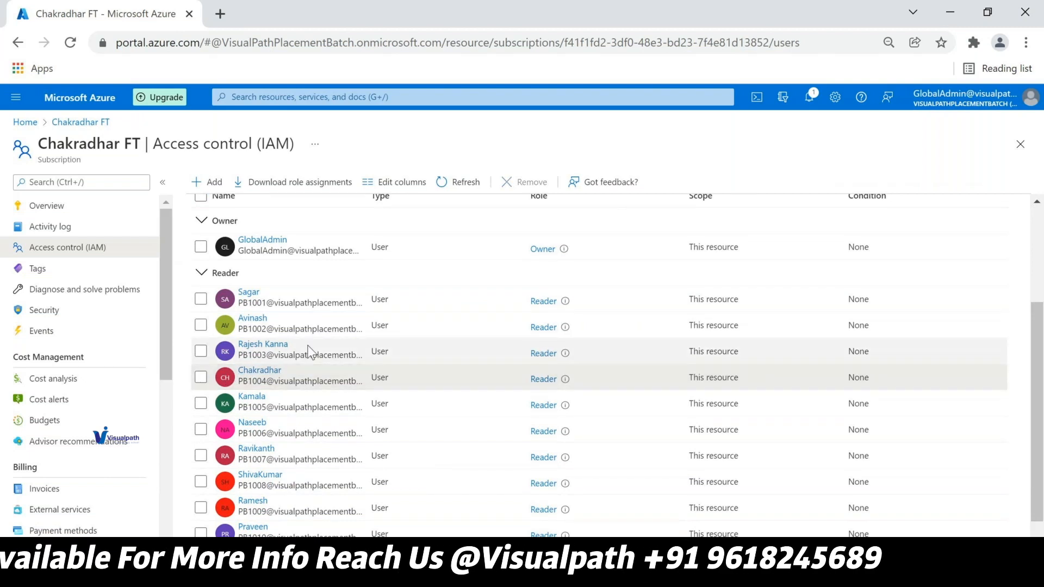
left_click(201, 403)
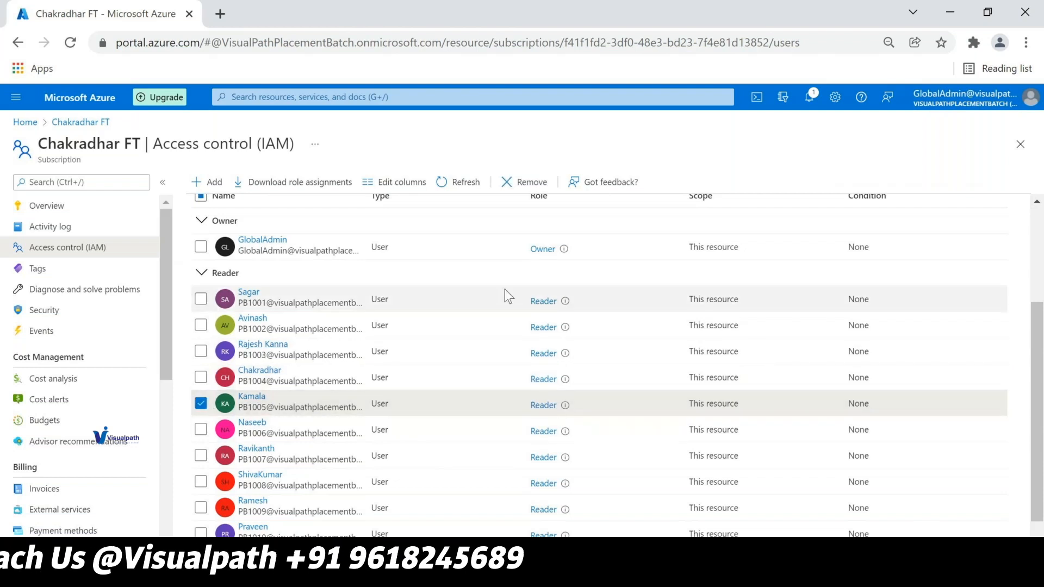
left_click(512, 187)
left_click(271, 253)
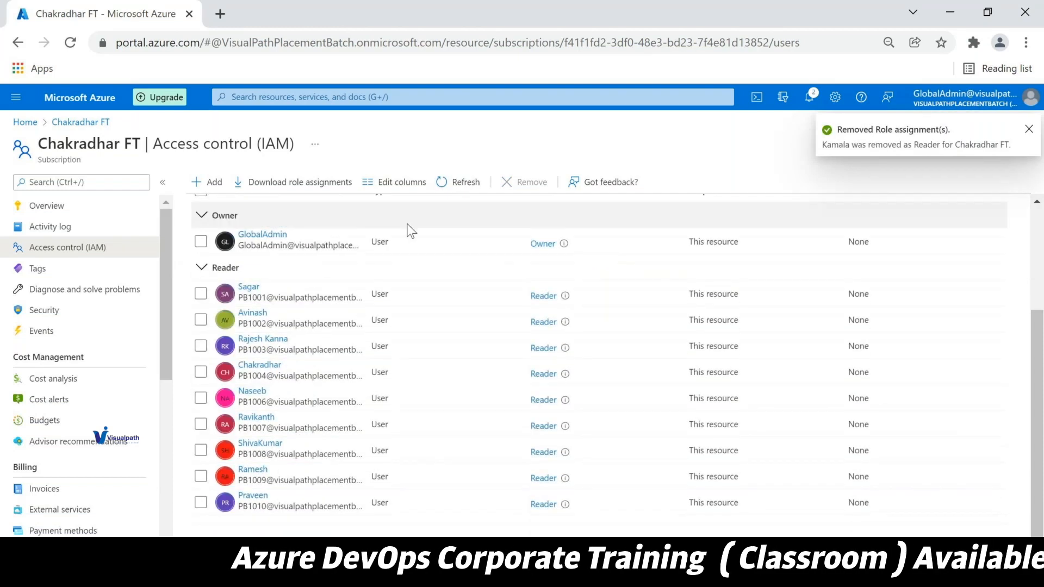
left_click(453, 190)
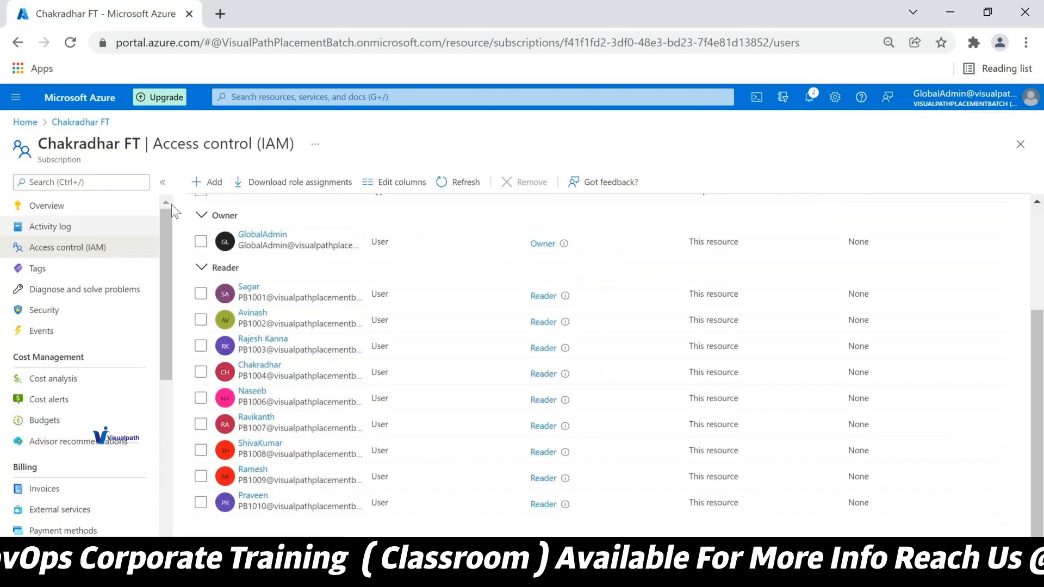
left_click(207, 182)
left_click(239, 205)
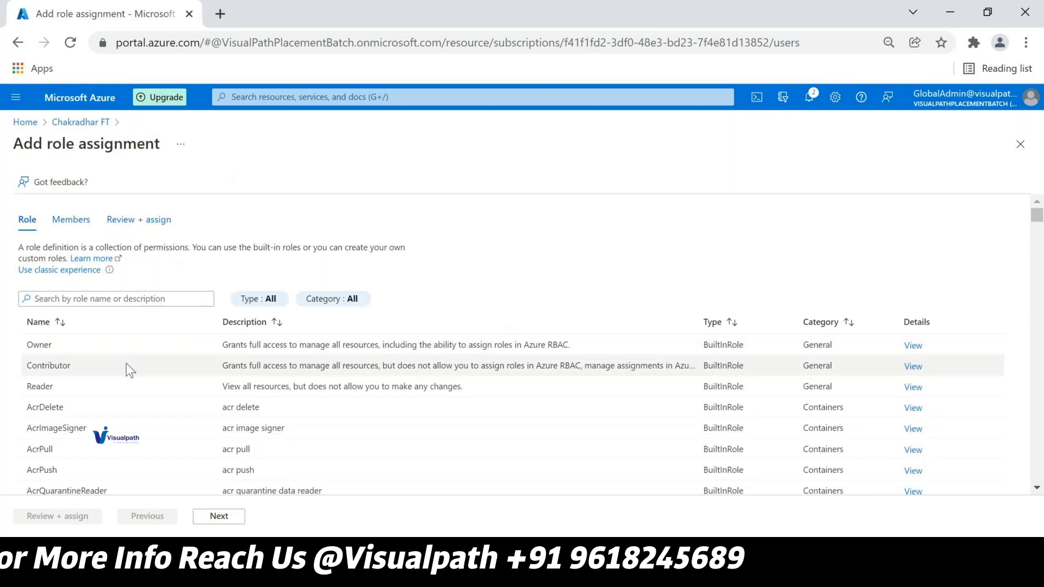
Step: Assign the Contributor role to the user found by name search, then refresh the list to show it
left_click(53, 365)
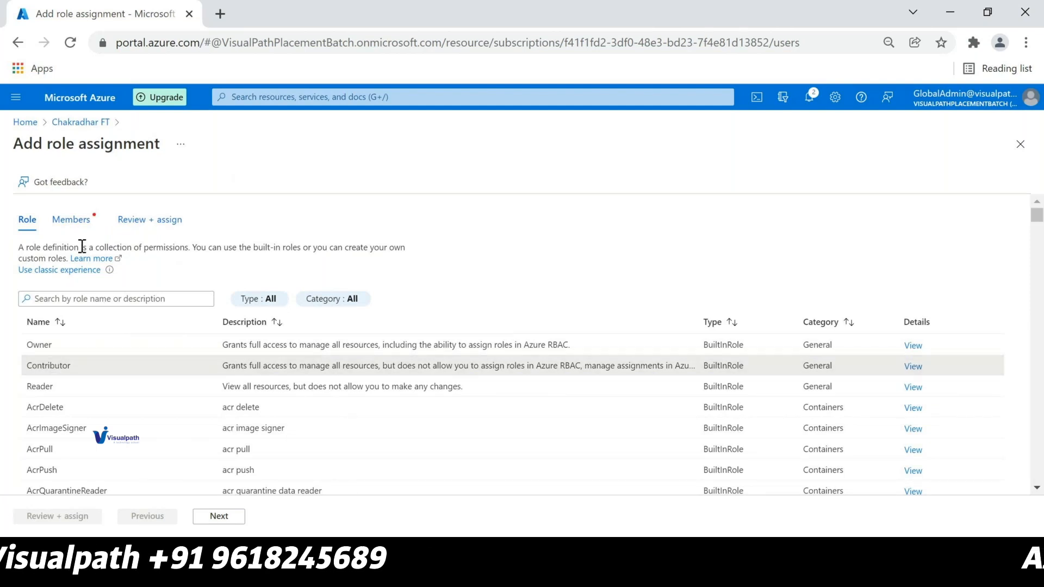
left_click(71, 220)
left_click(157, 328)
type("kamala")
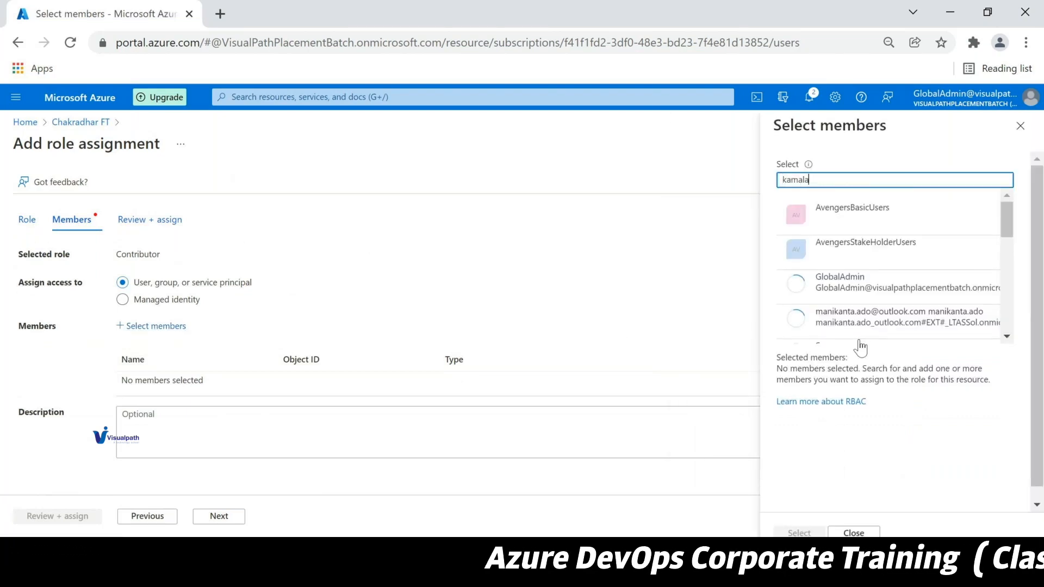
left_click(845, 221)
left_click(798, 533)
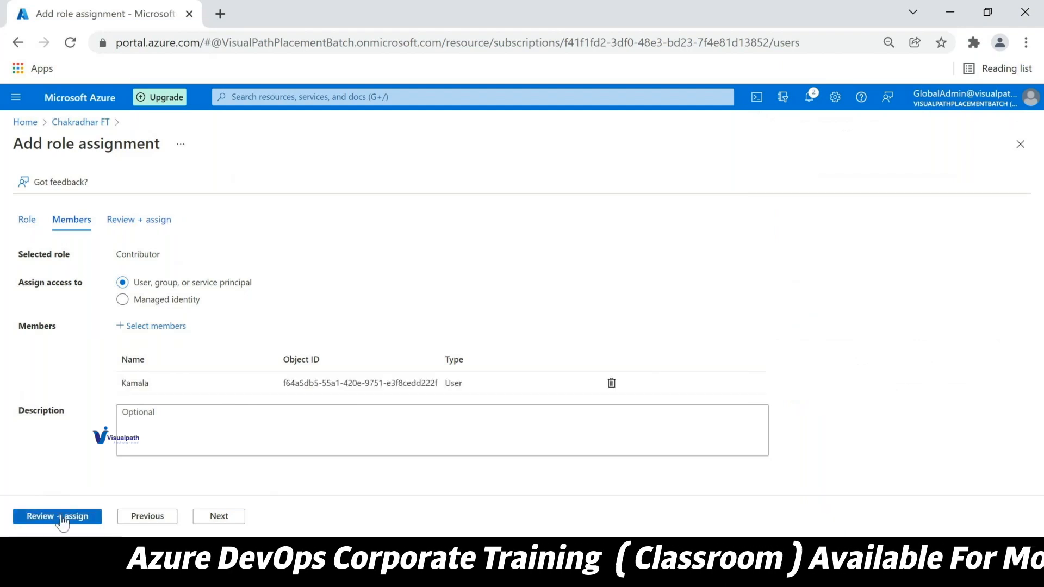
left_click(60, 517)
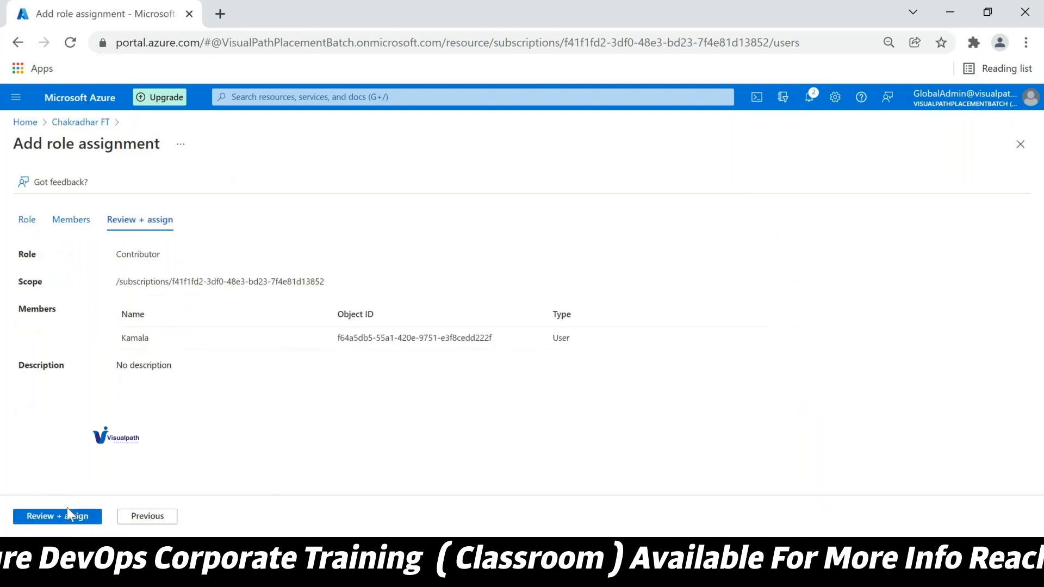
left_click(67, 510)
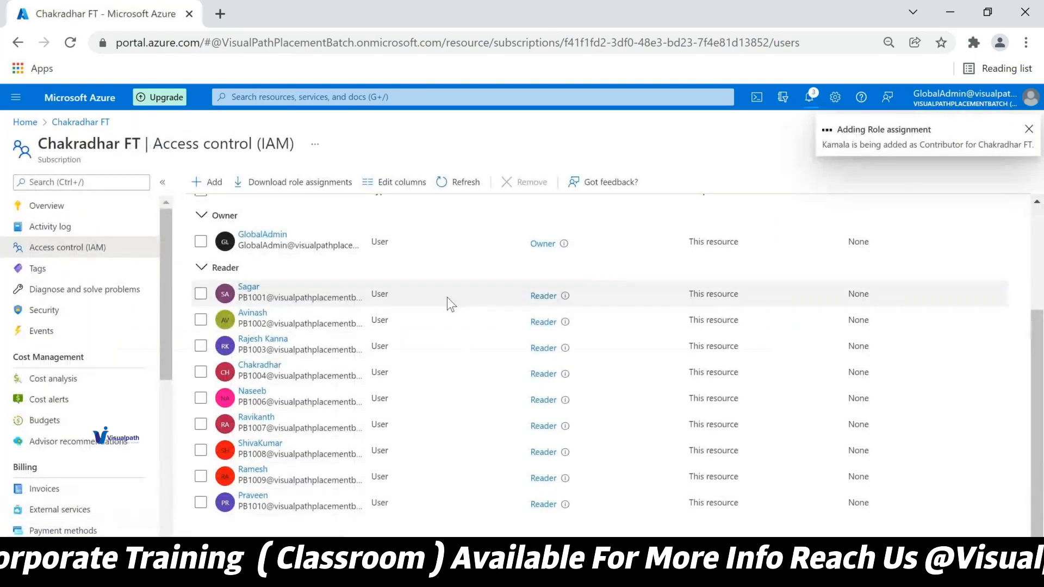
left_click(455, 185)
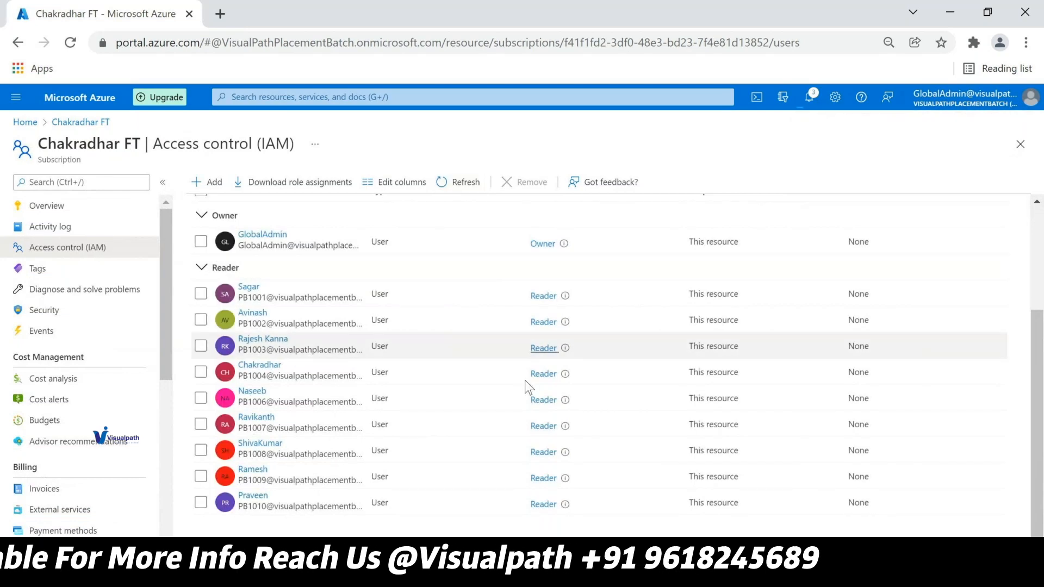
left_click(459, 184)
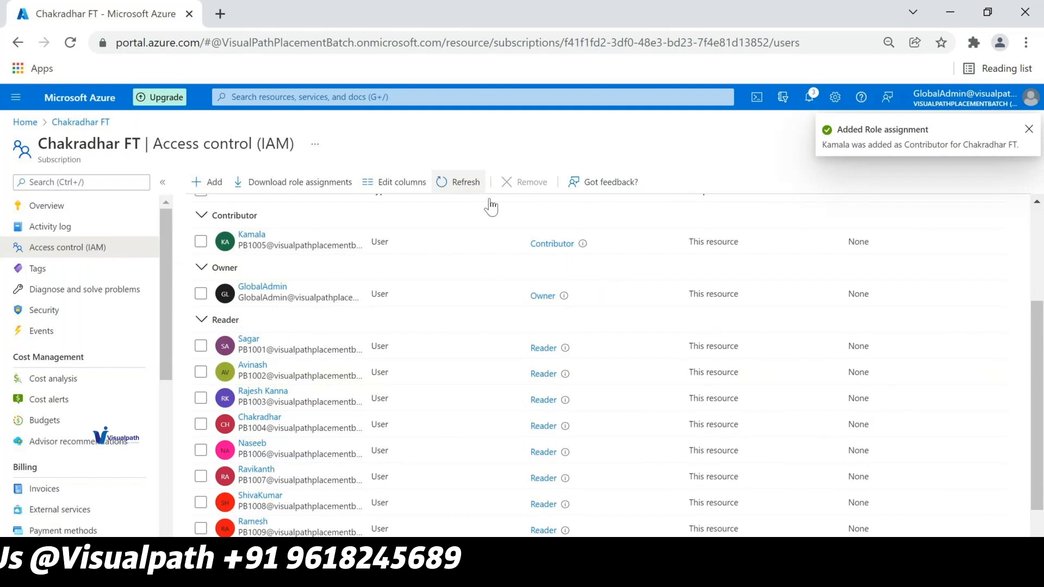
scroll(934, 280, "up", 3)
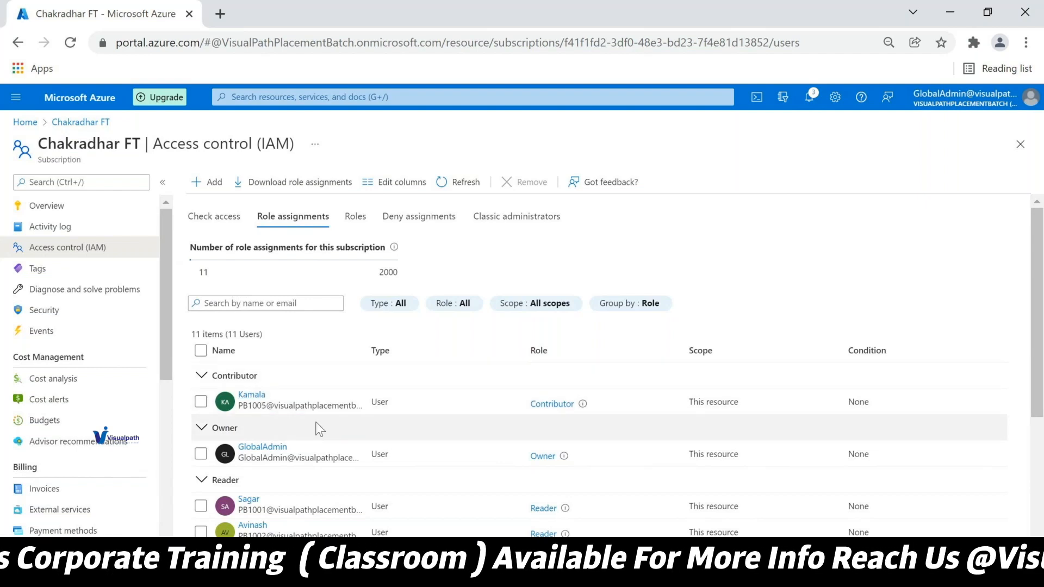
Step: Search role assignments by the new user's name and ID to confirm the Contributor, then go Home
left_click(259, 306)
type("Kamala")
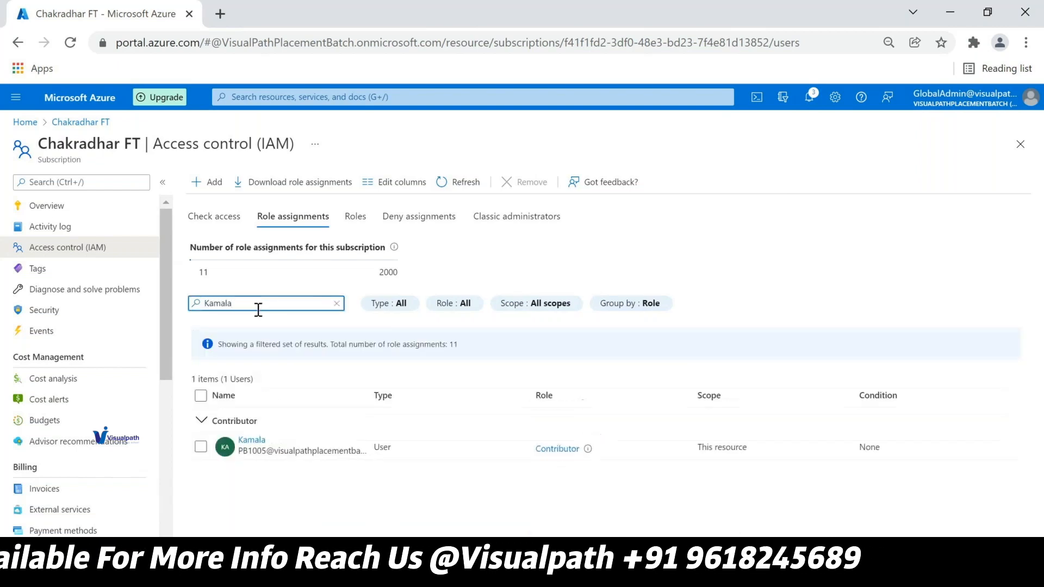
key("BackSpace")
key("BackSpace")
key("BackSpace")
key("BackSpace")
key("BackSpace")
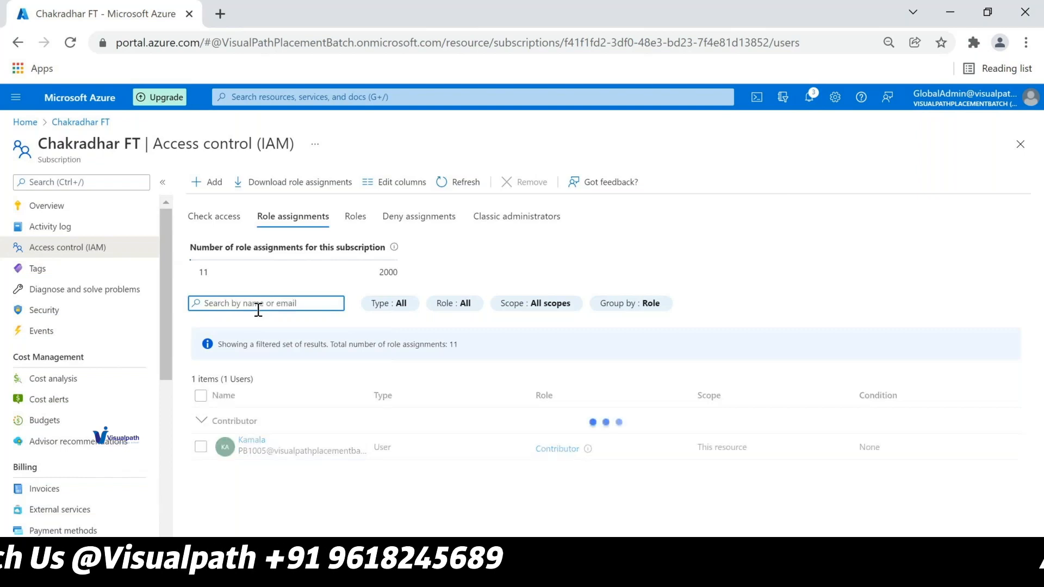
type("PB1005")
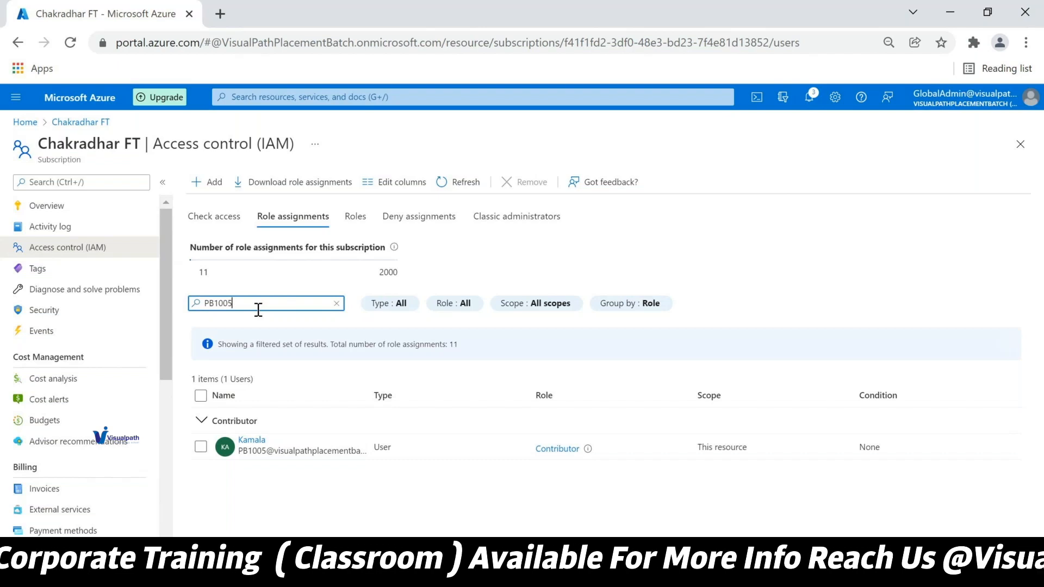
key("BackSpace")
key("BackSpace")
key("BackSpace")
key("BackSpace")
key("BackSpace")
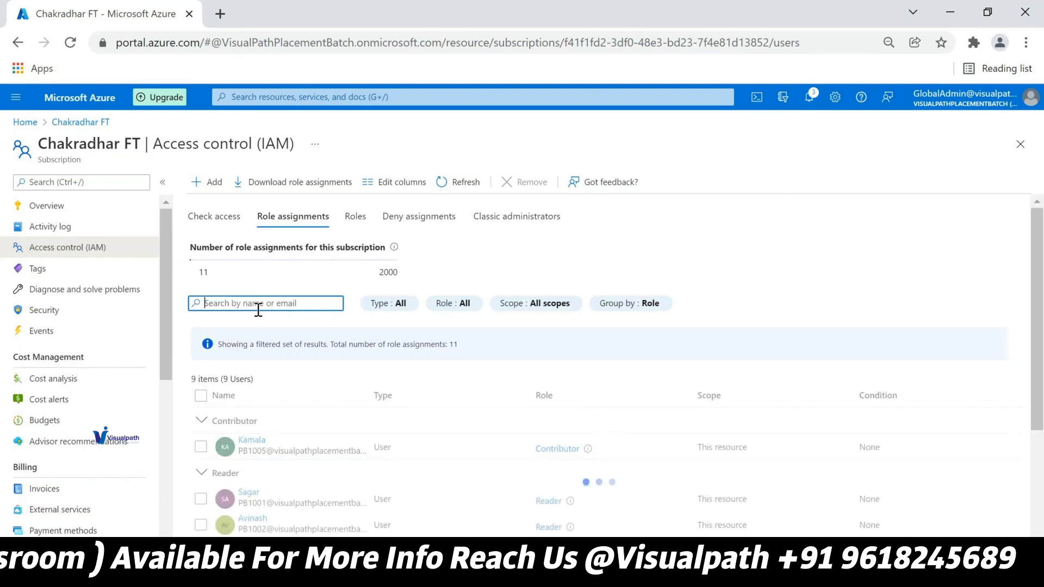
type("Kamala")
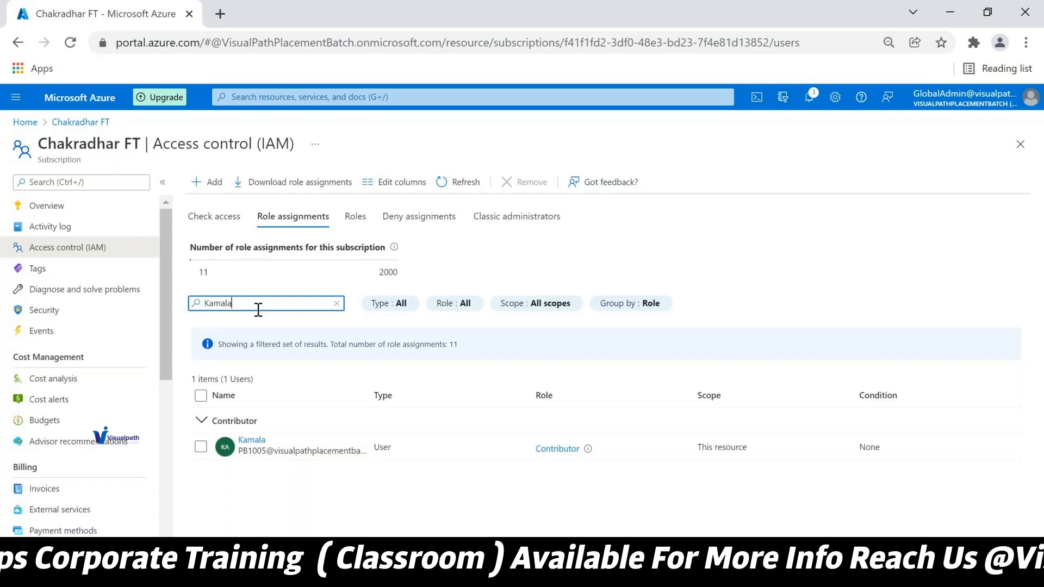
key("BackSpace")
key("BackSpace")
key("BackSpace")
key("BackSpace")
key("BackSpace")
key("BackSpace")
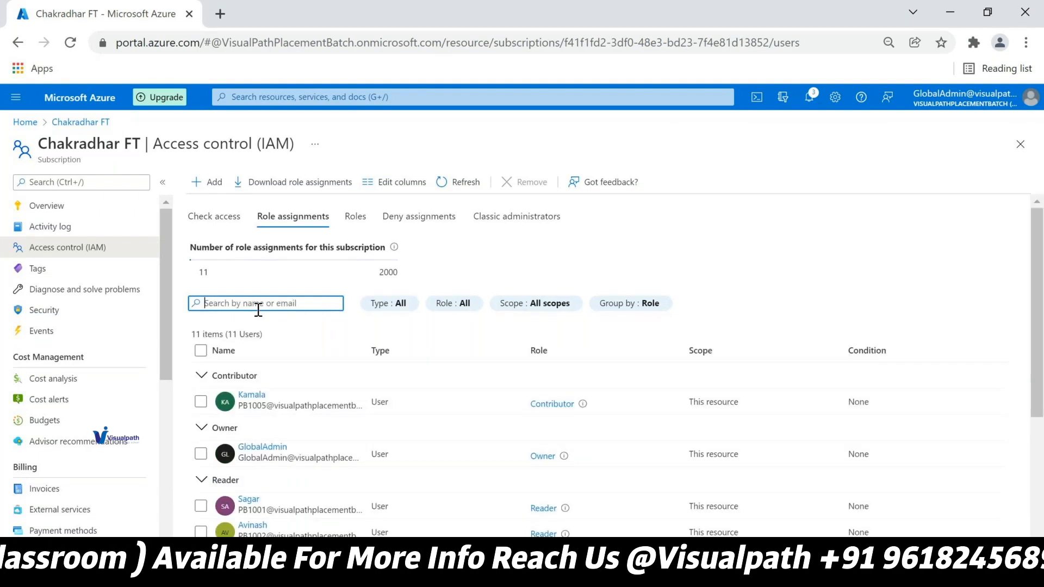
left_click(24, 123)
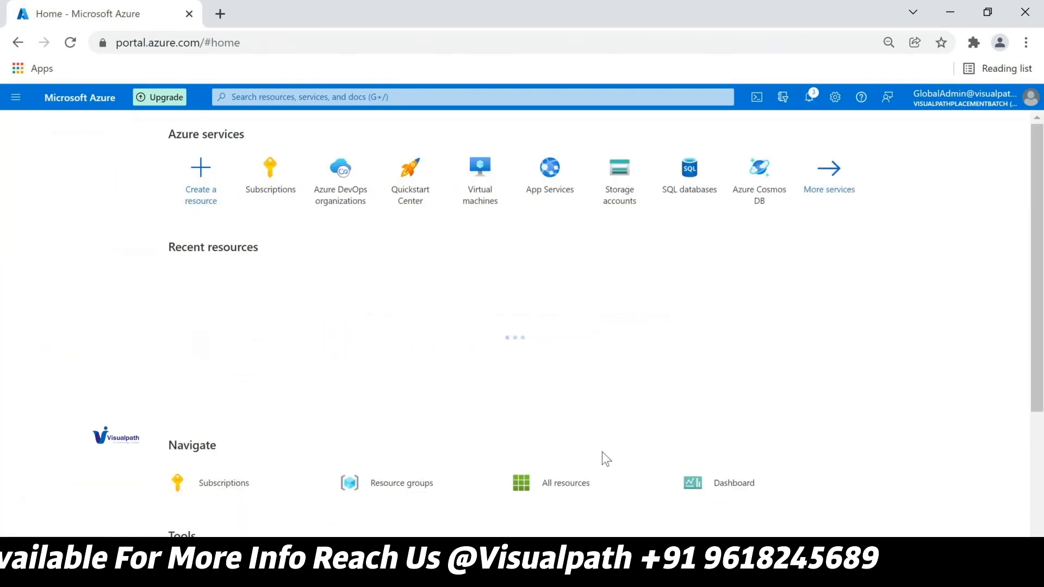
Step: Bring the Paint diagram to the front, then restore the Azure browser window
mouse_move(678, 574)
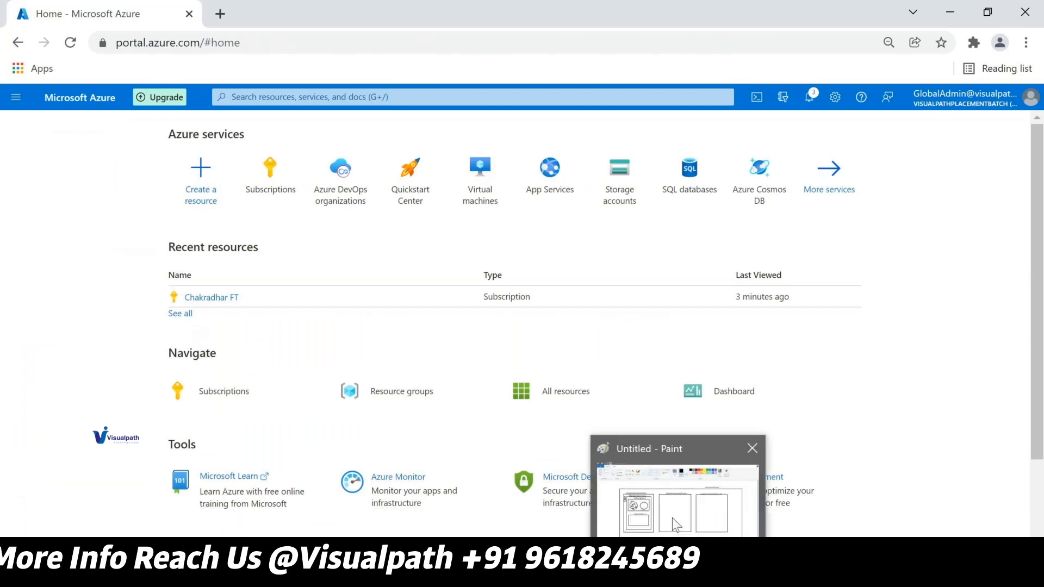
left_click(672, 517)
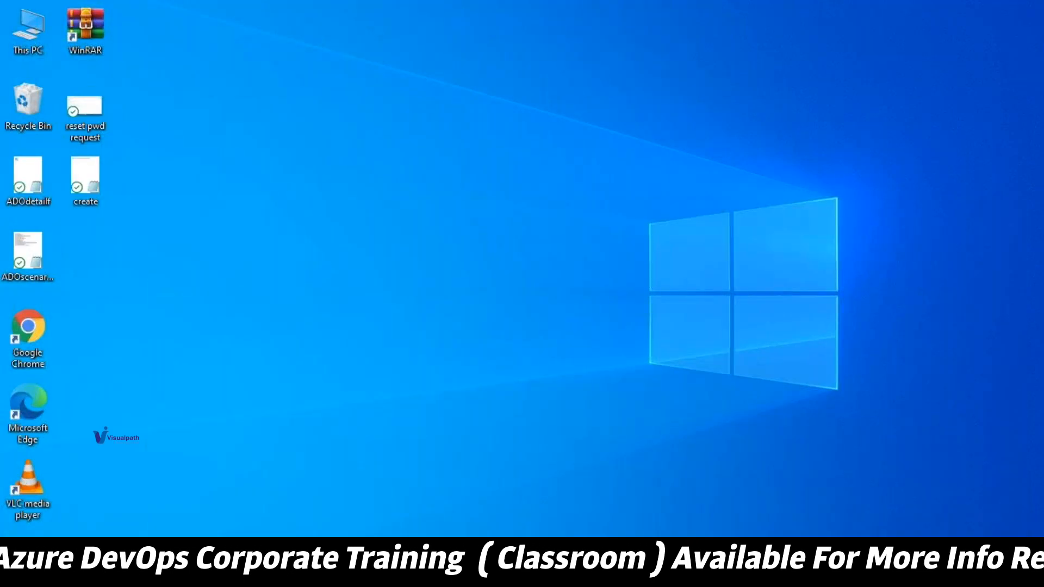
mouse_move(714, 573)
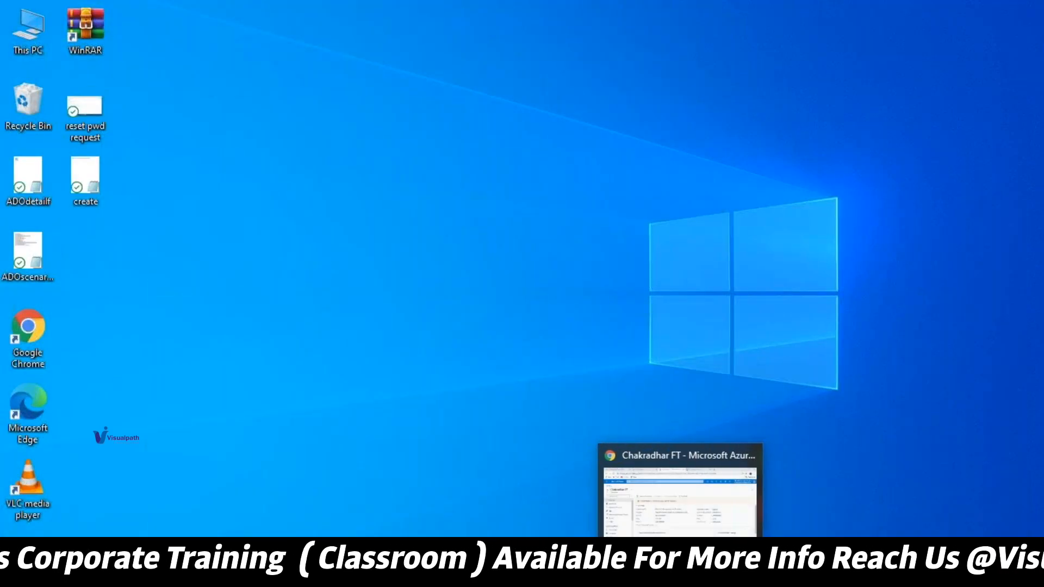
left_click(677, 574)
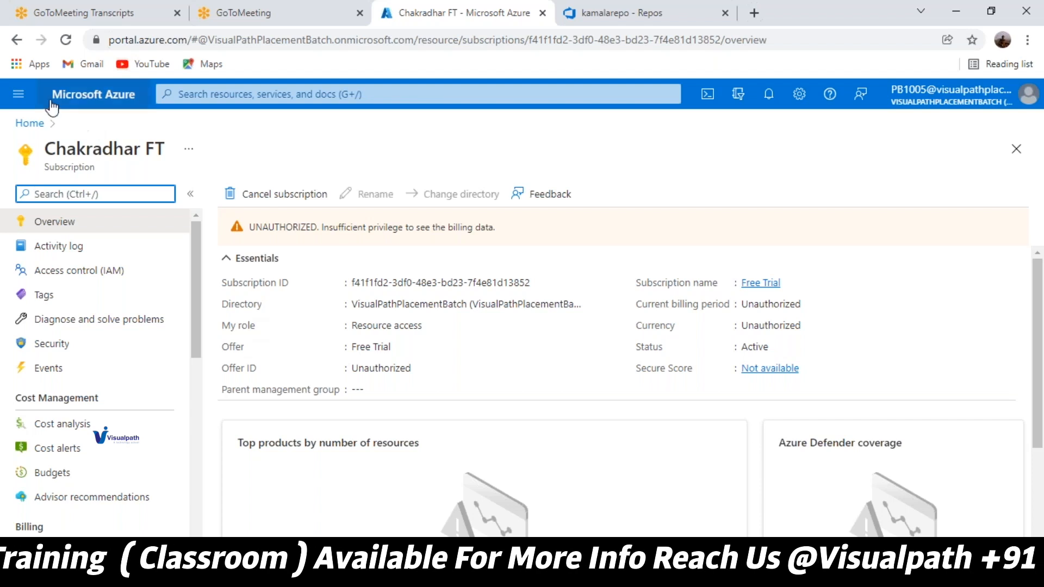
Step: From Home, go to Resource groups and open the Create a resource group form
left_click(30, 123)
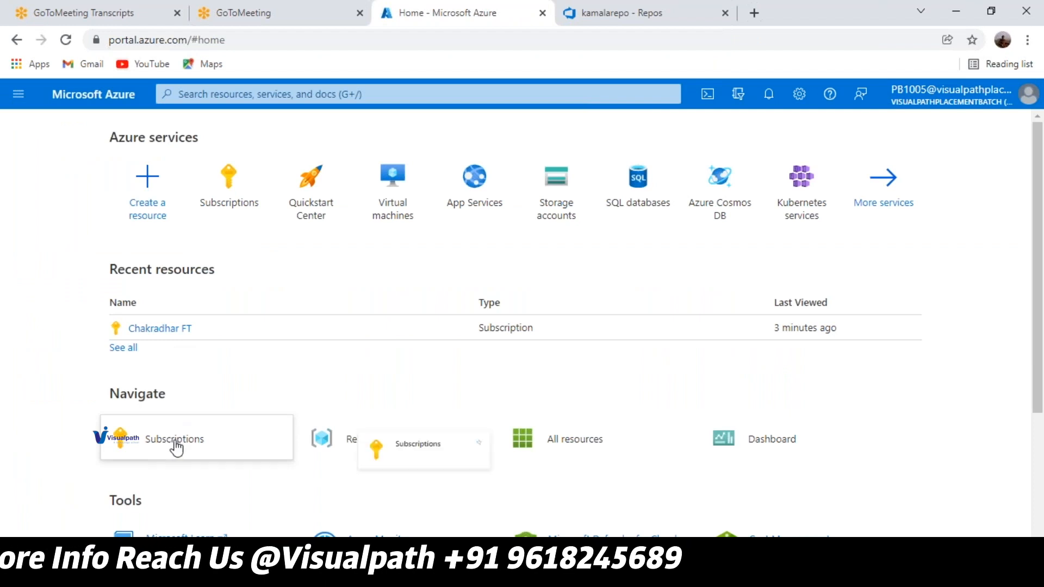
mouse_move(177, 447)
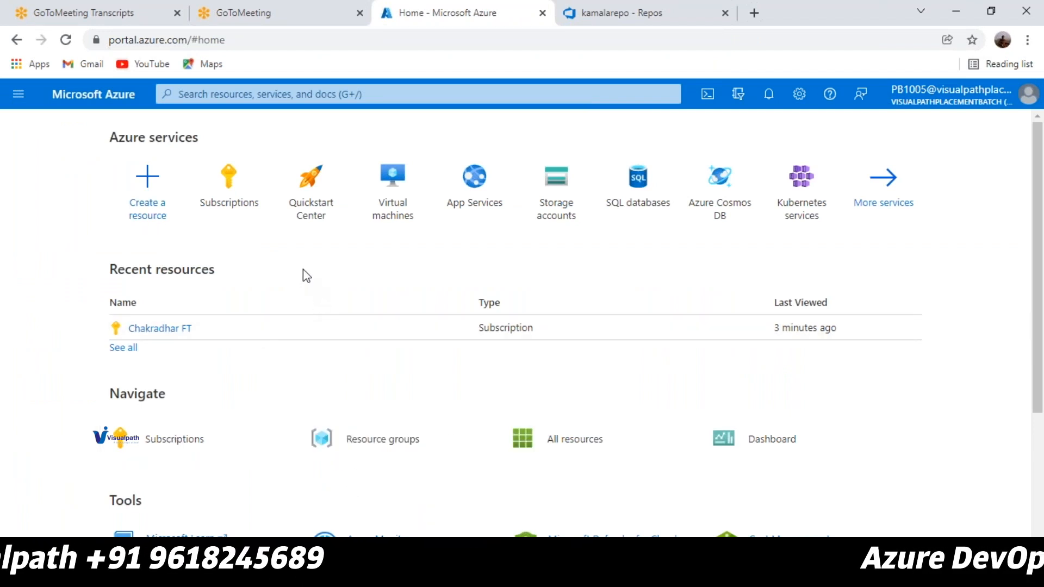
left_click(399, 444)
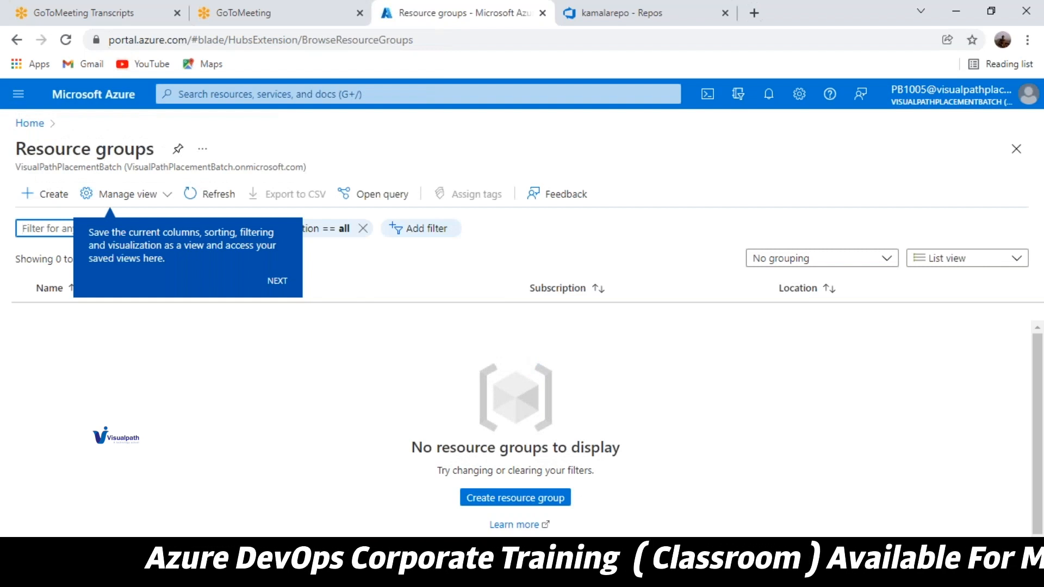
left_click(56, 200)
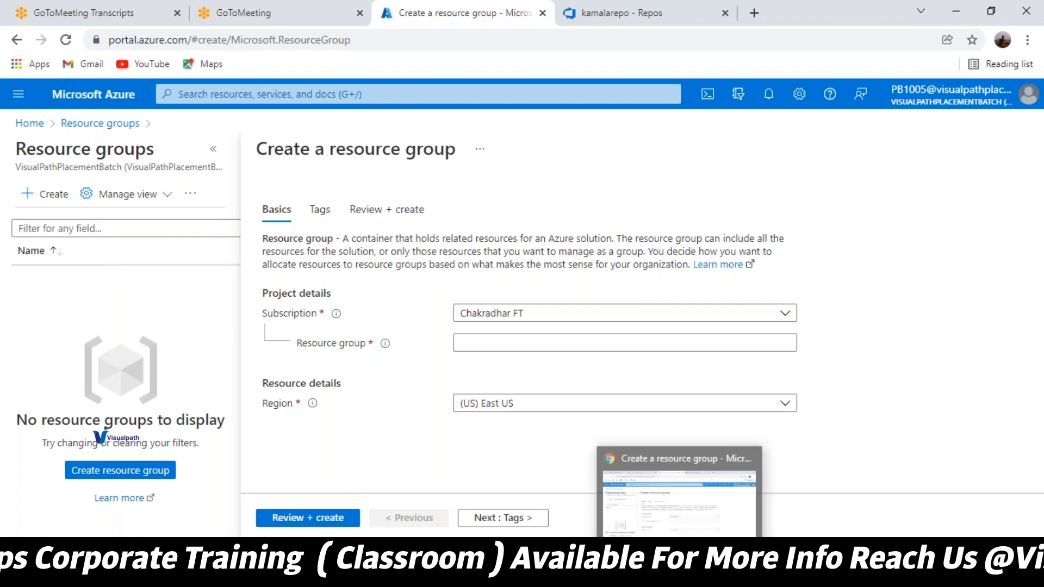
left_click(681, 574)
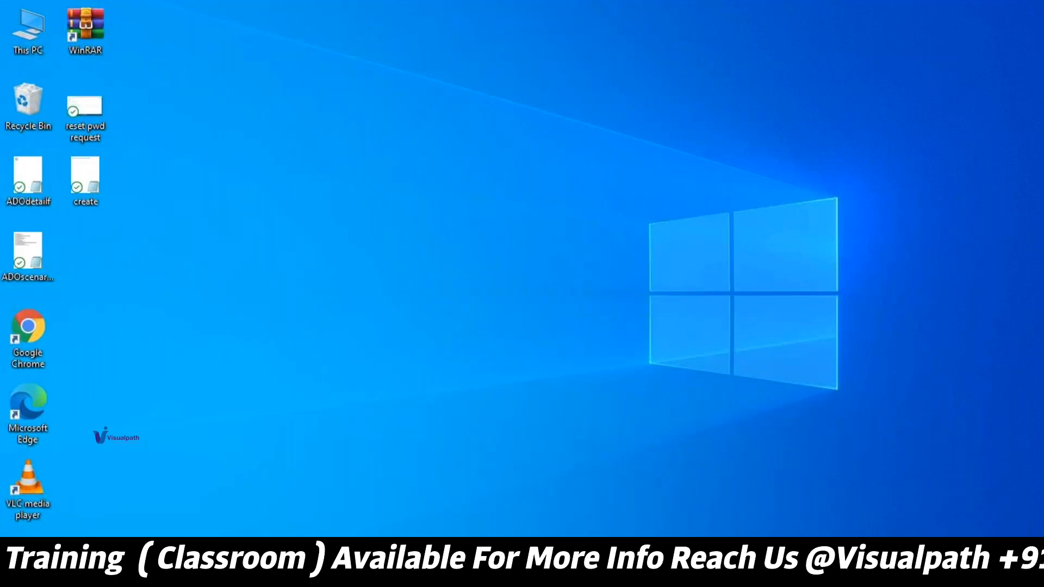
left_click(682, 574)
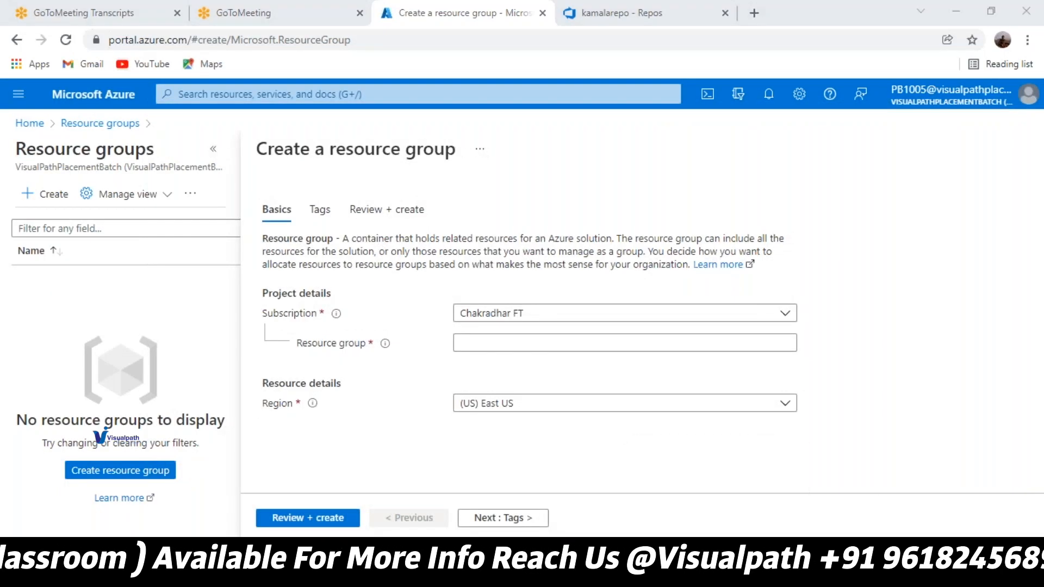
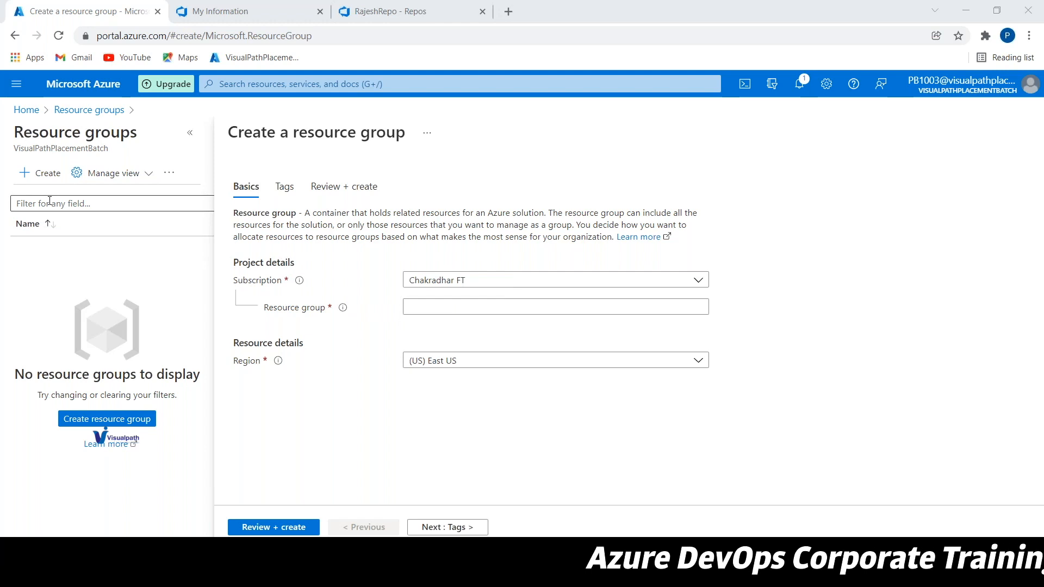
left_click(50, 201)
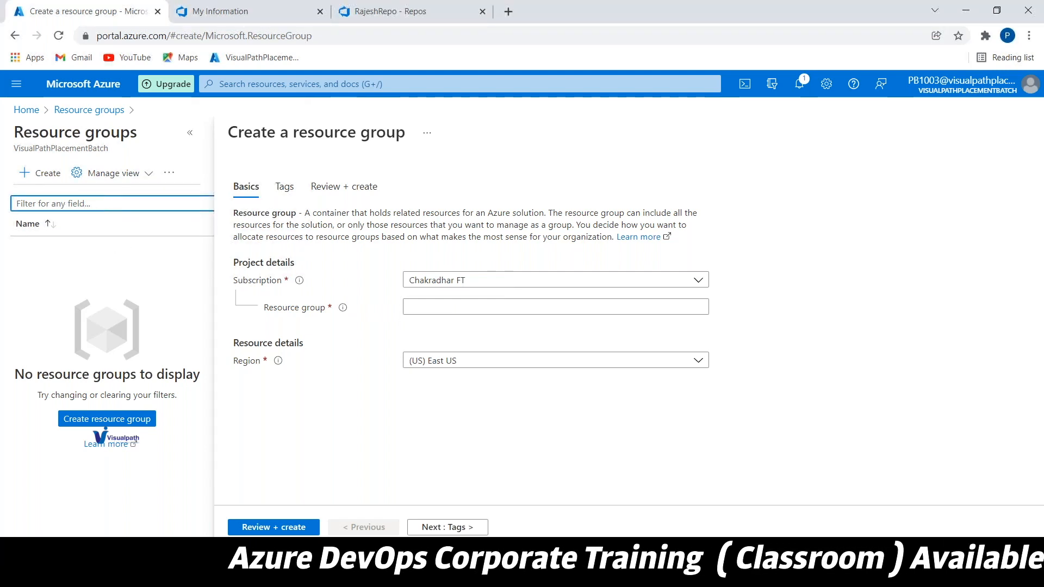
left_click(443, 306)
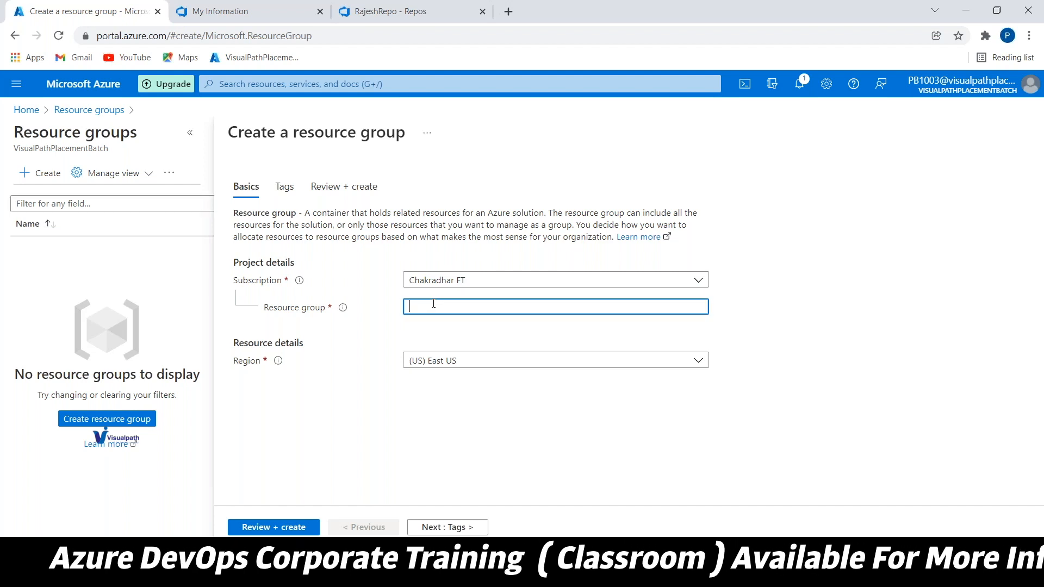
type("R")
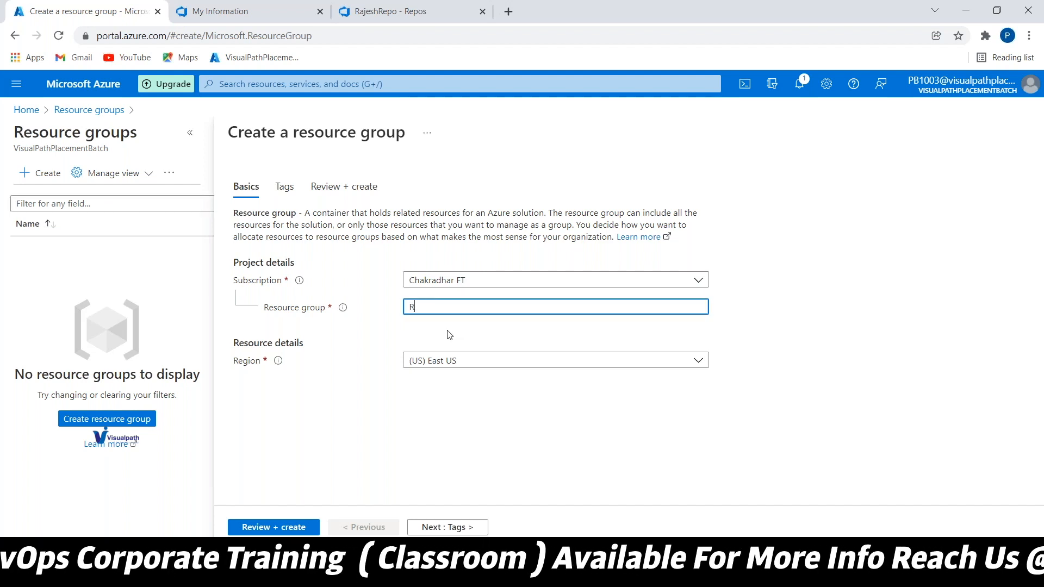
type("aj")
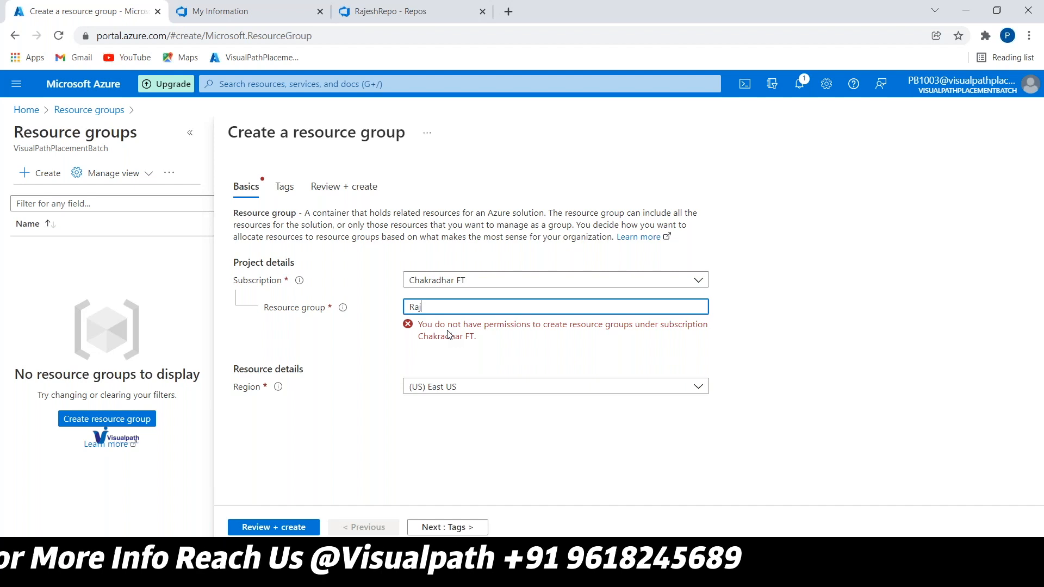
key("BackSpace")
key("BackSpace")
key("BackSpace")
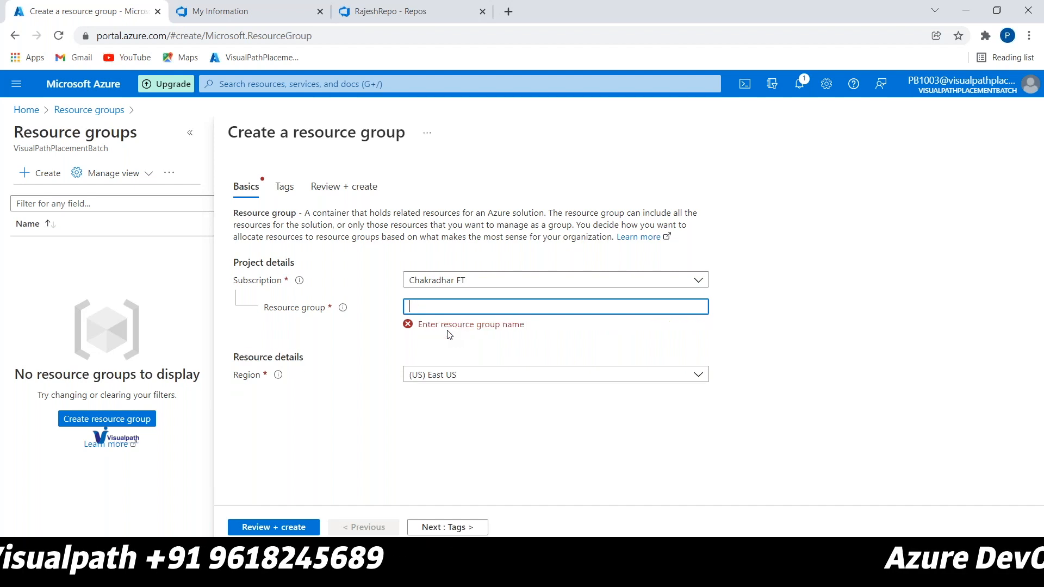
left_click(409, 332)
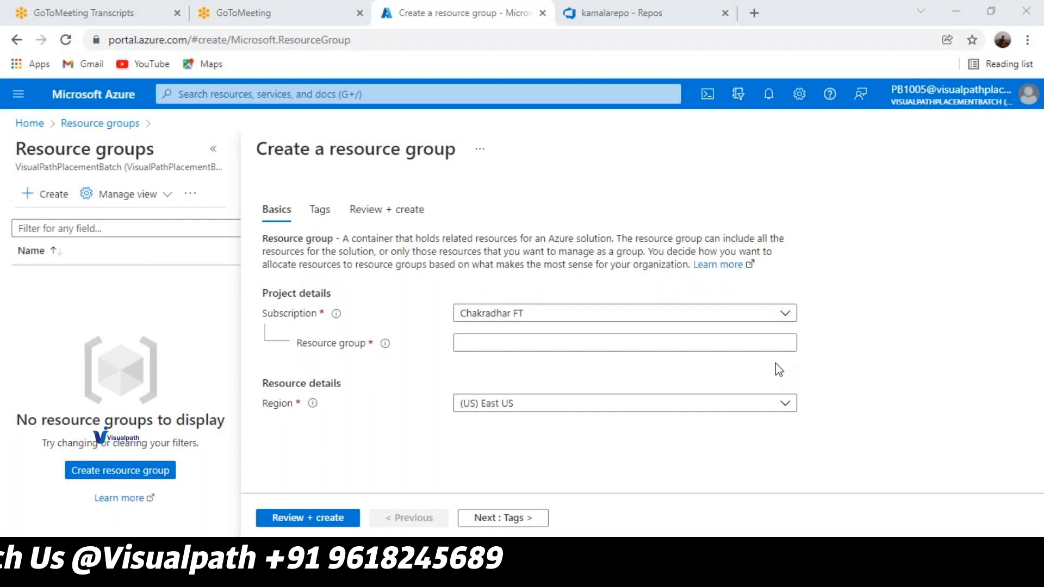
Step: Enter RameshRG as the resource group name, hit the no-permission error, and reload the page
left_click(106, 228)
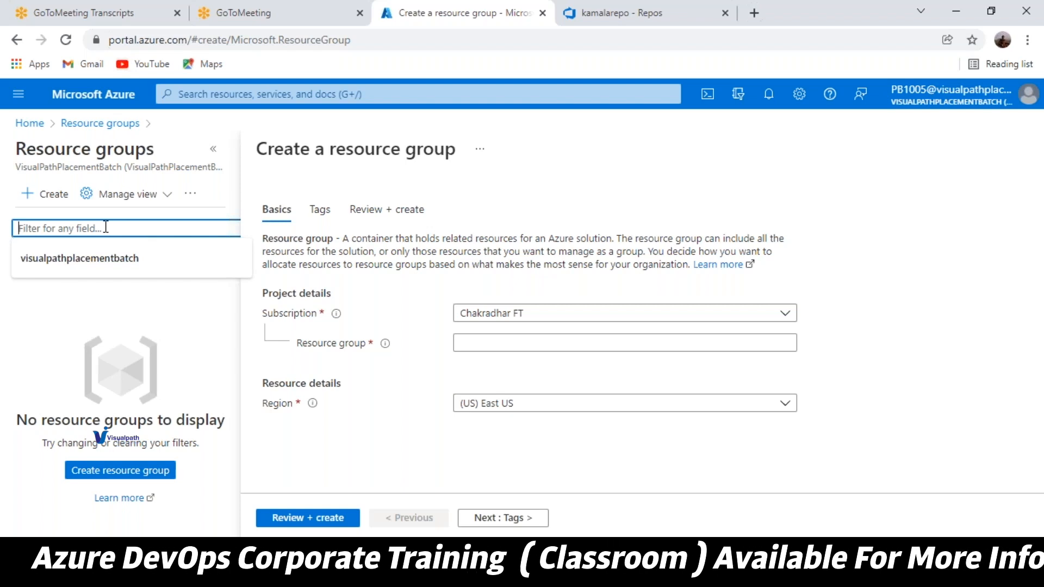
left_click(779, 353)
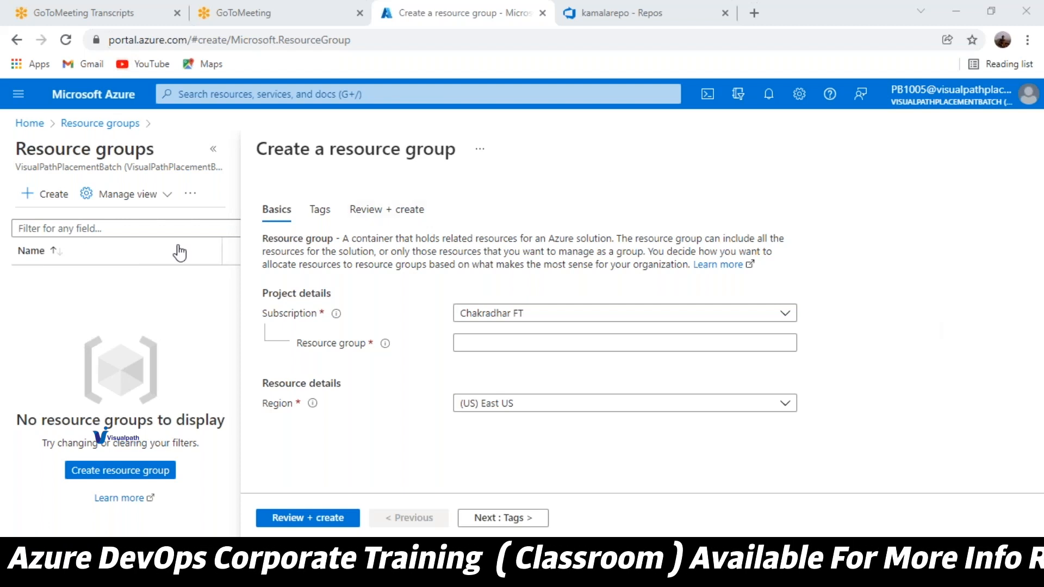
left_click(158, 229)
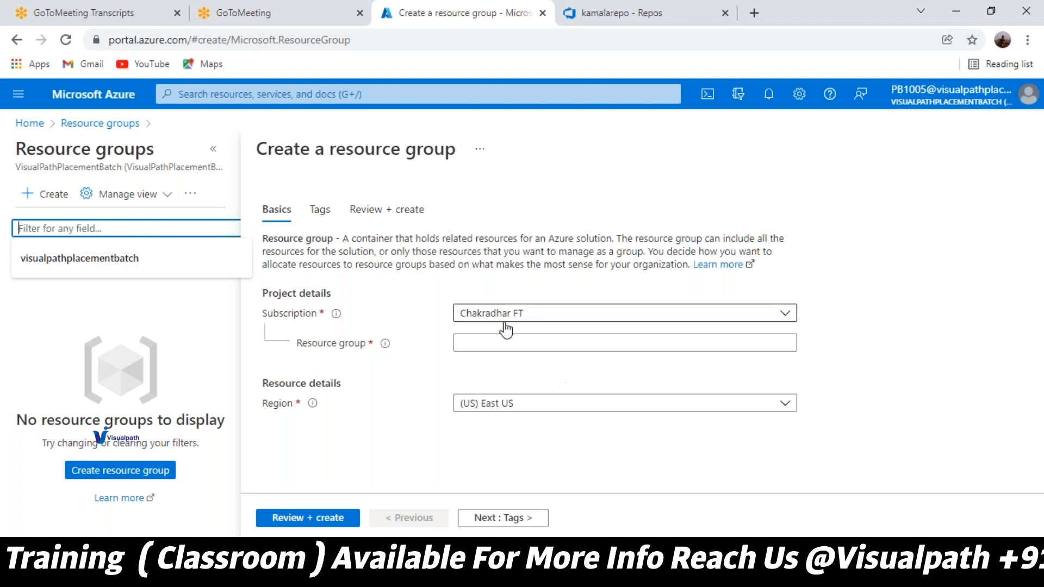
left_click(504, 340)
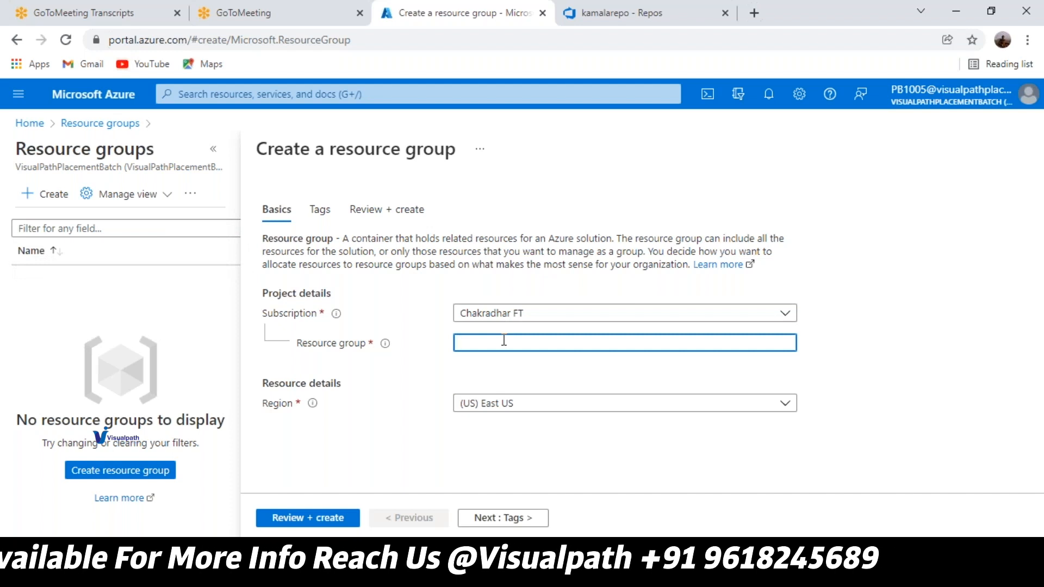
type("Ra")
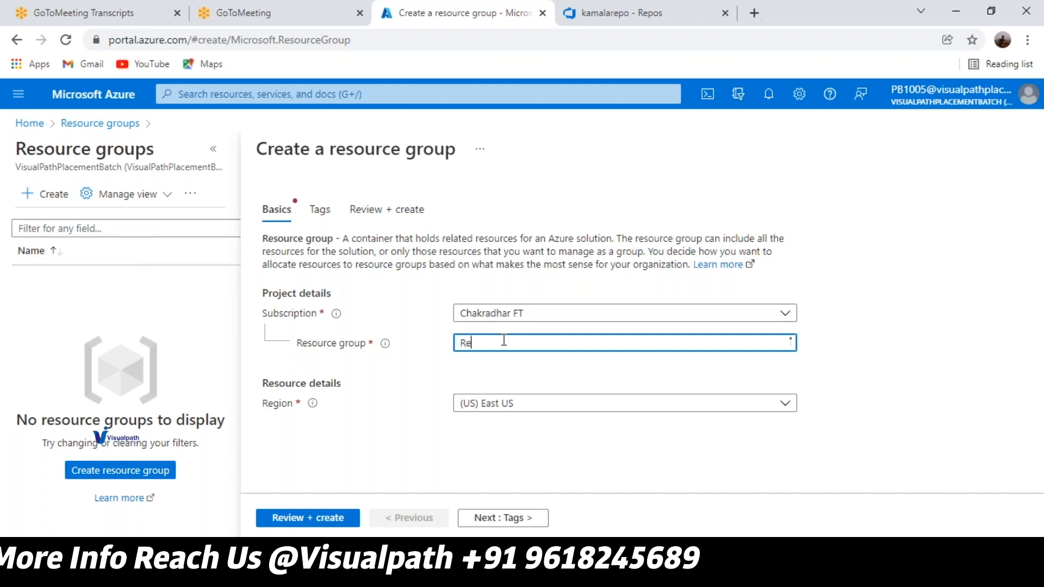
type("mesh")
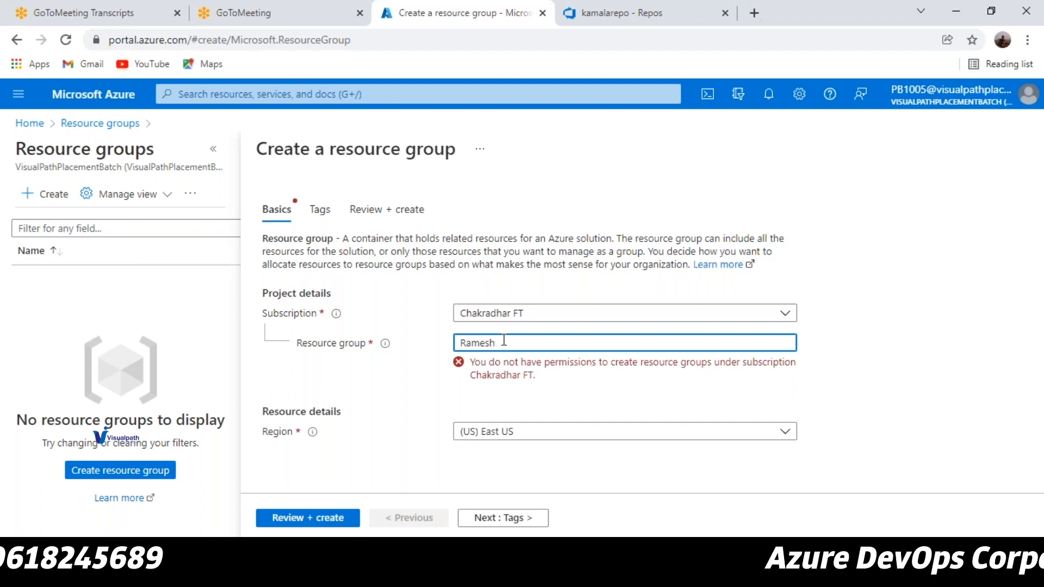
type("RG")
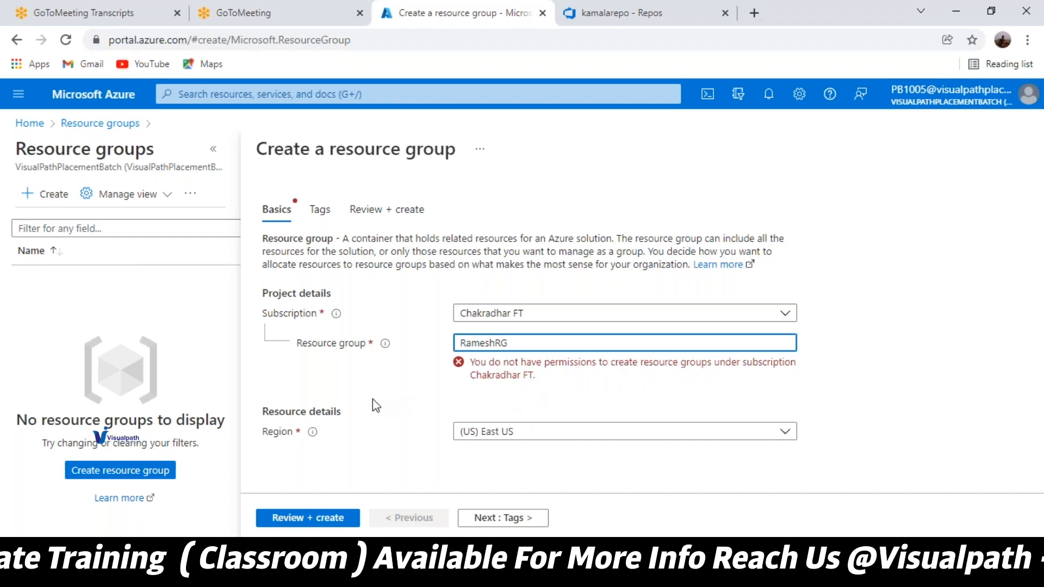
left_click(319, 384)
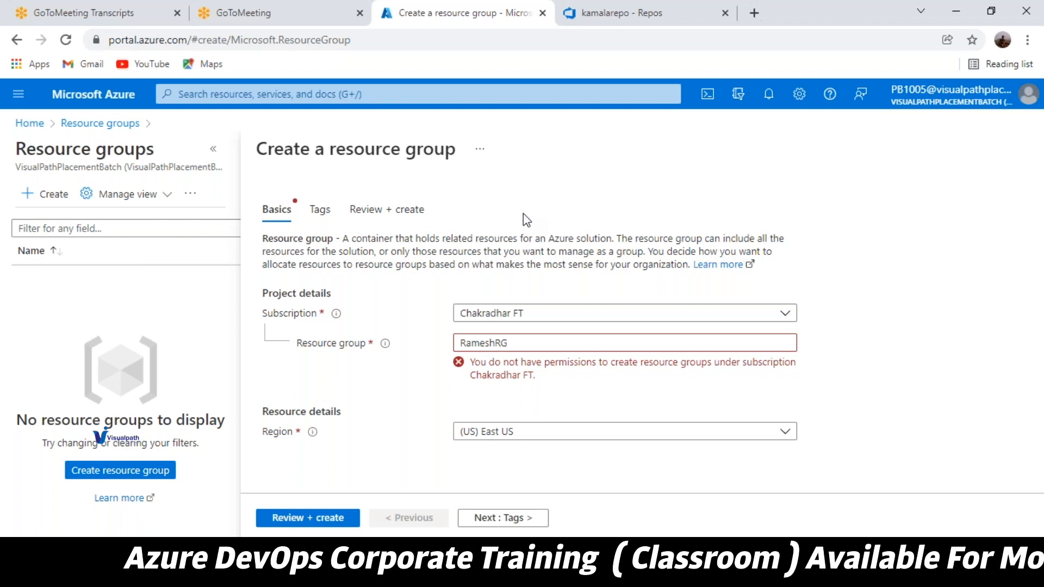
key("F5")
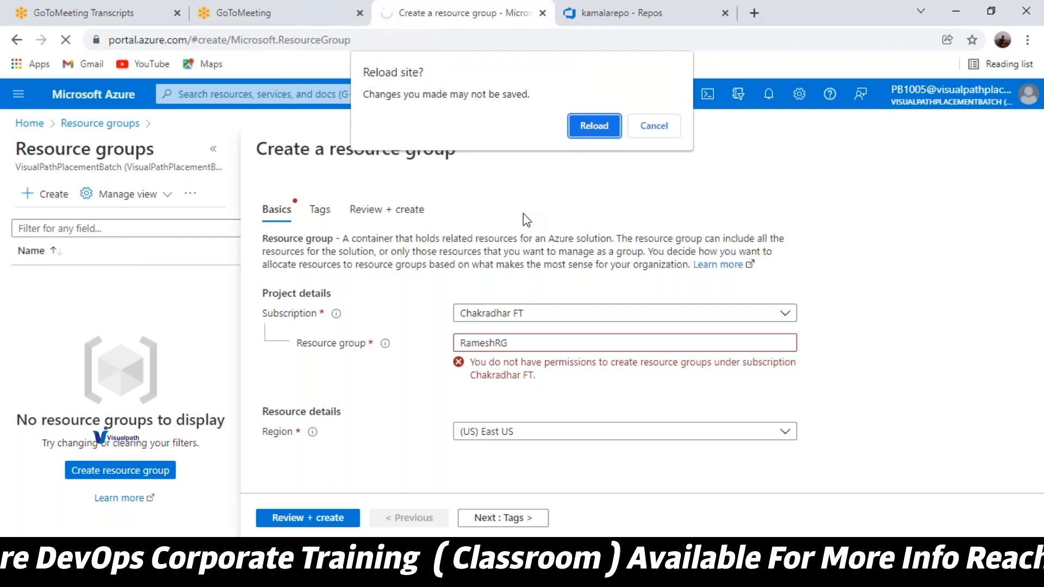
Step: Discard the form, try the name RageshRG, then reload and discard again
left_click(594, 126)
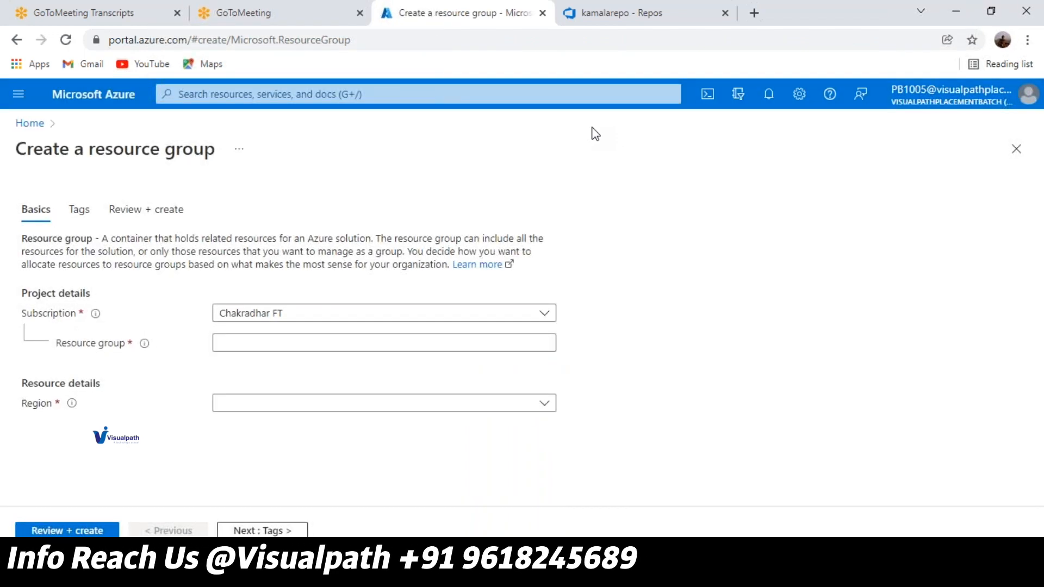
left_click(244, 344)
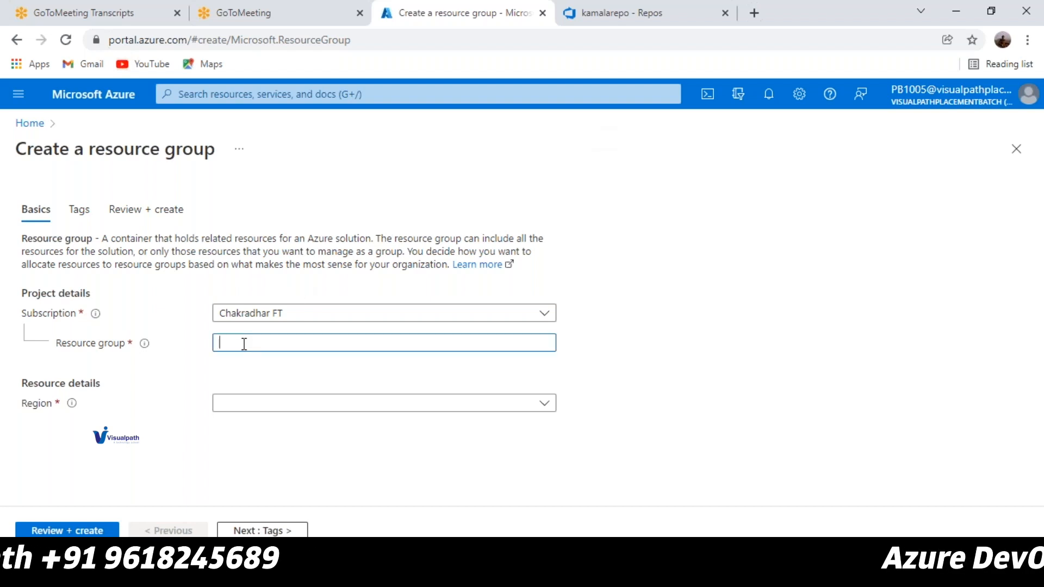
type("Ra")
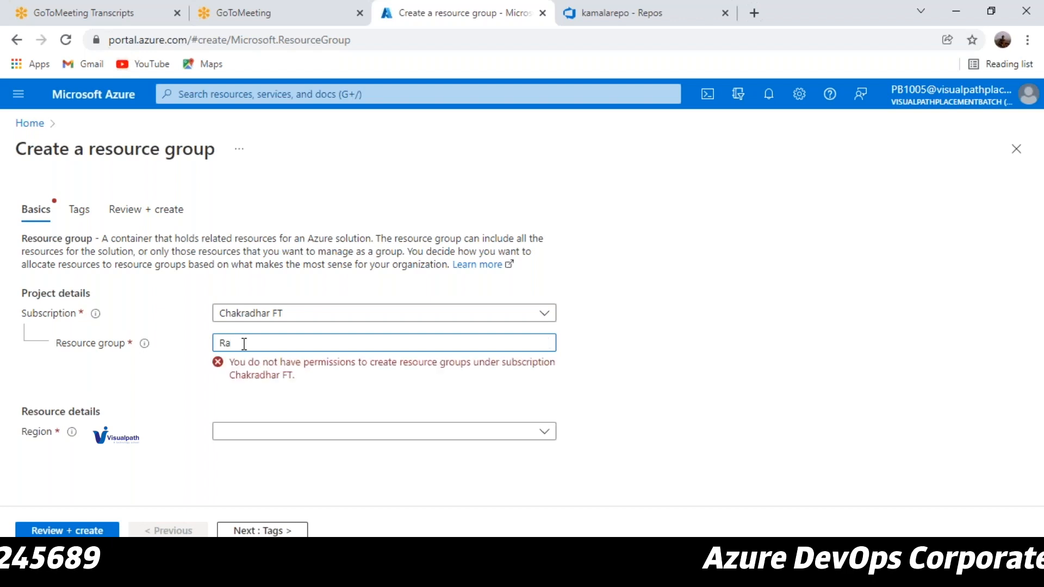
type("gesh")
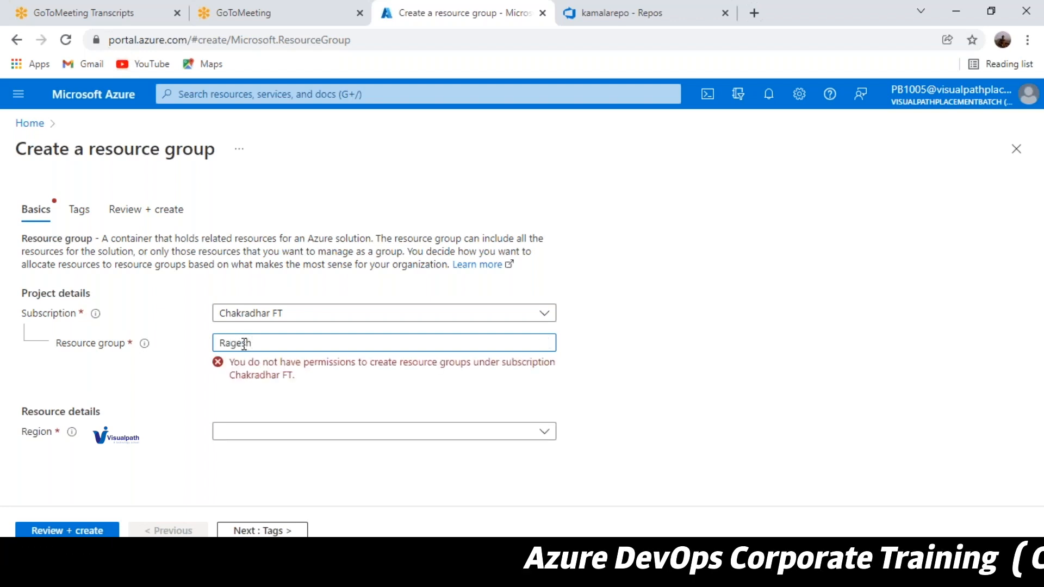
type("R")
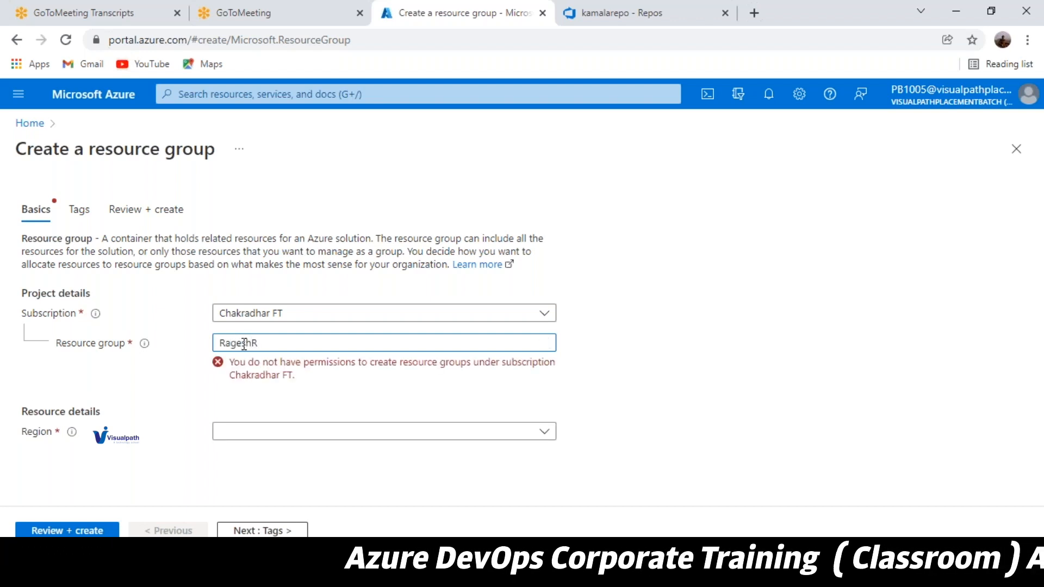
type("G")
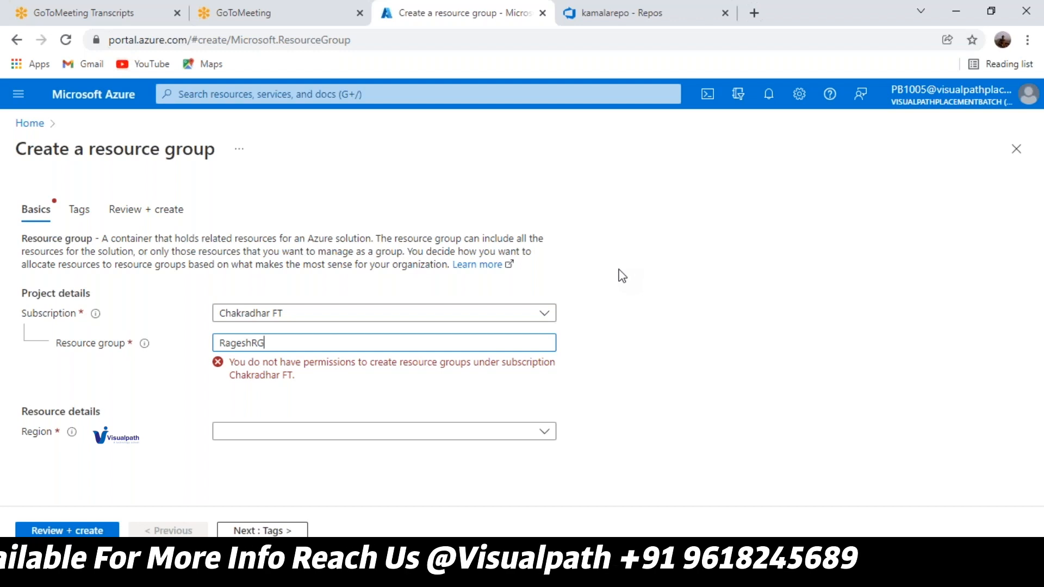
key("F5")
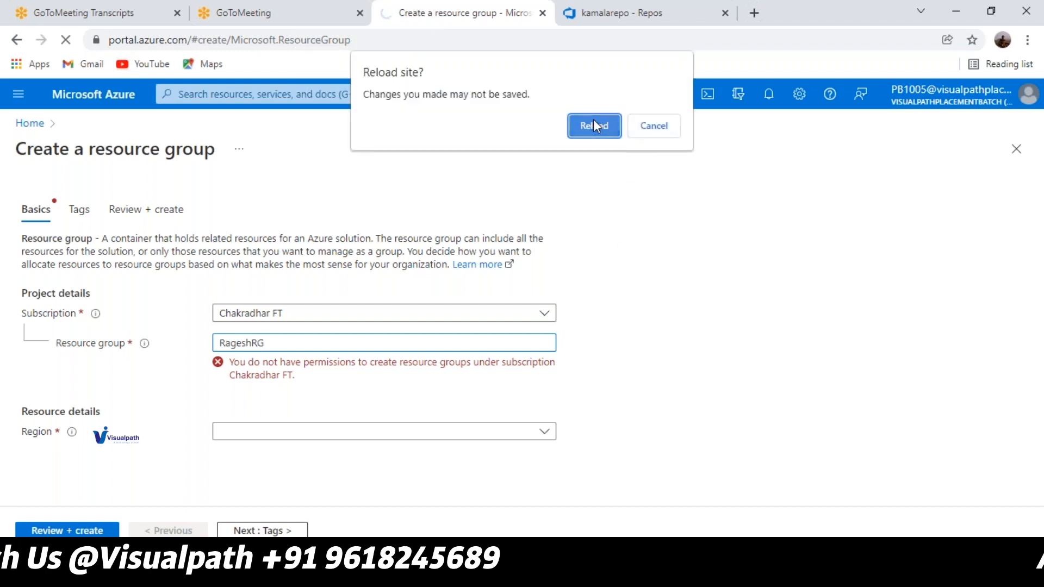
left_click(594, 126)
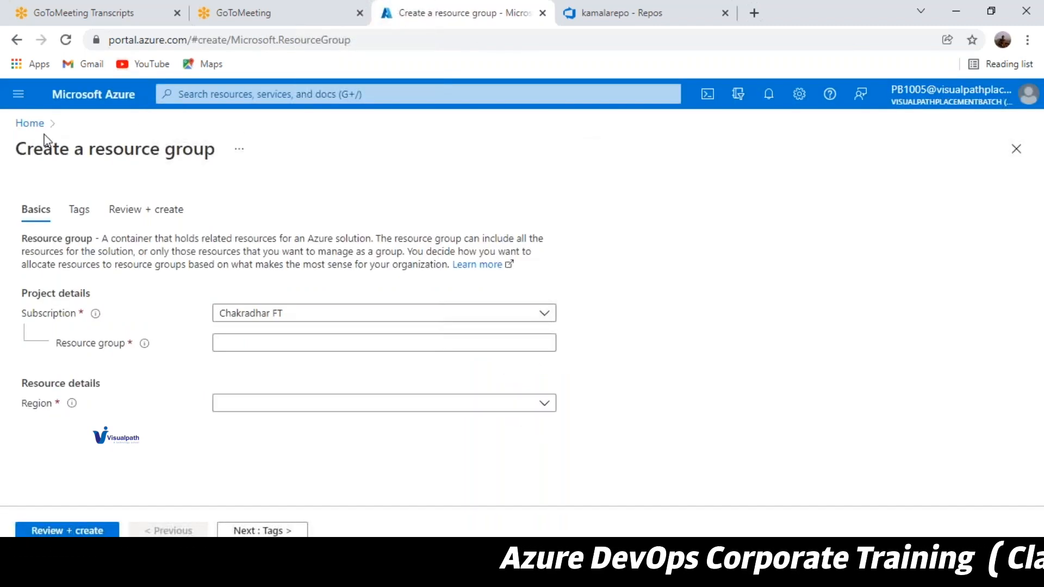
Step: Re-enter the name as RameshRG, fixing a typo, validate it, and head back Home
left_click(236, 349)
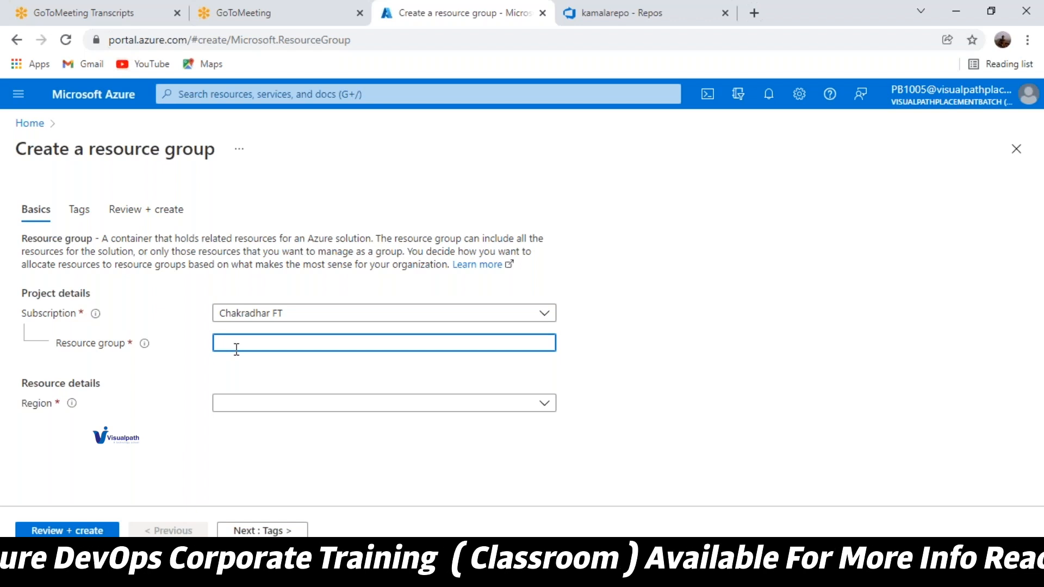
type("Rag")
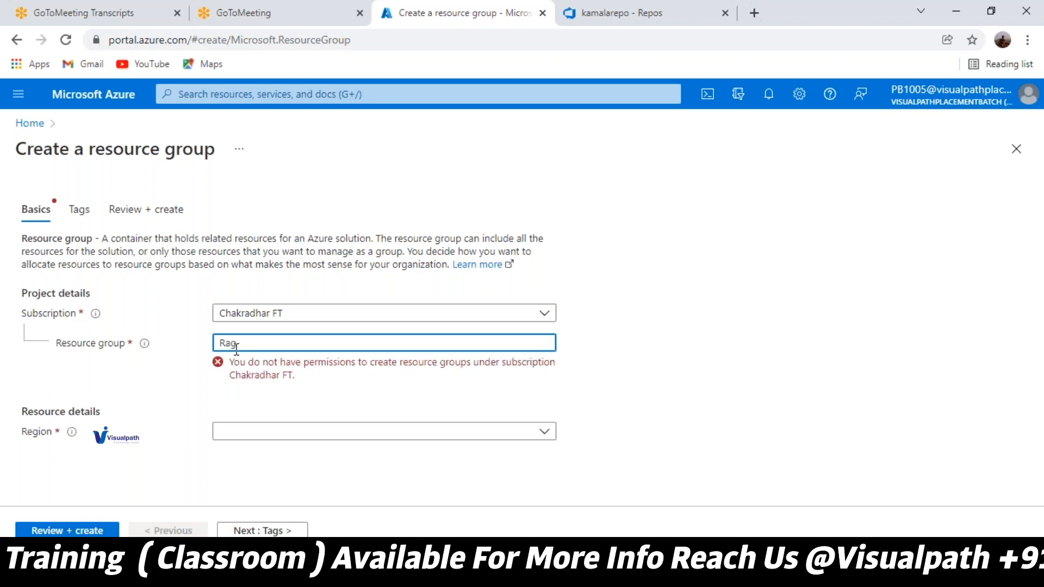
key("BackSpace")
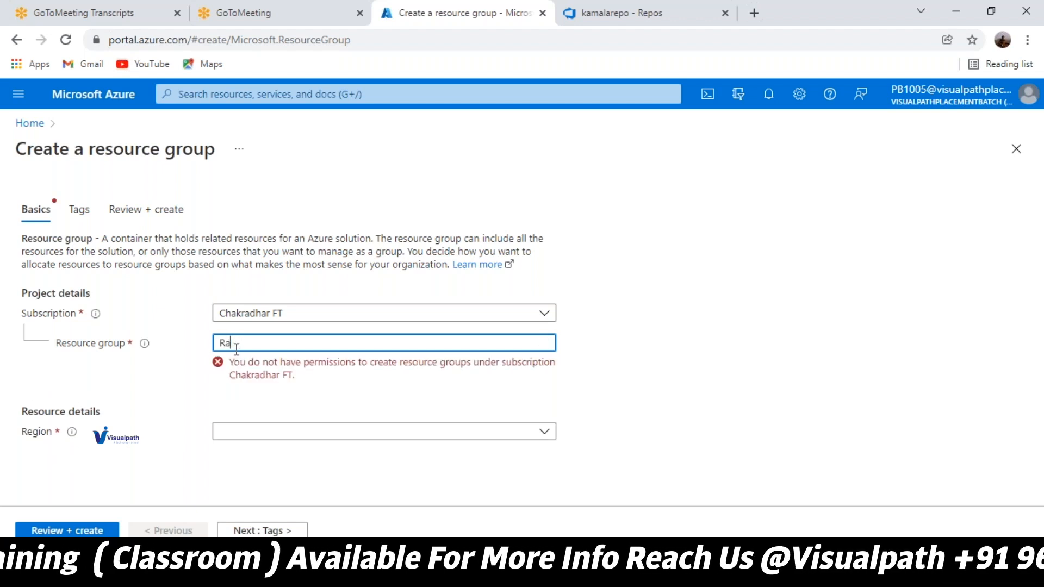
type("mes")
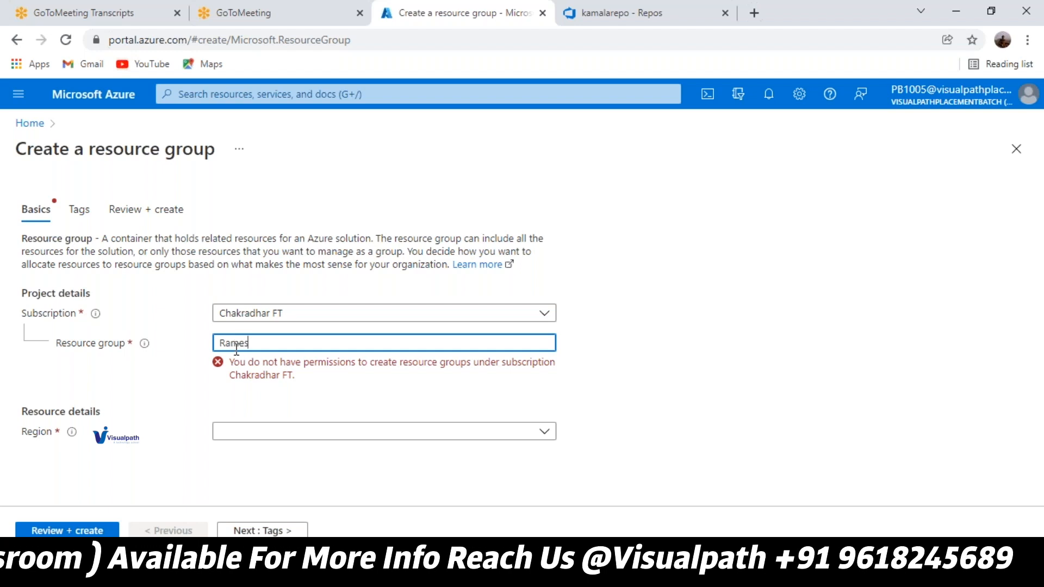
type("hR")
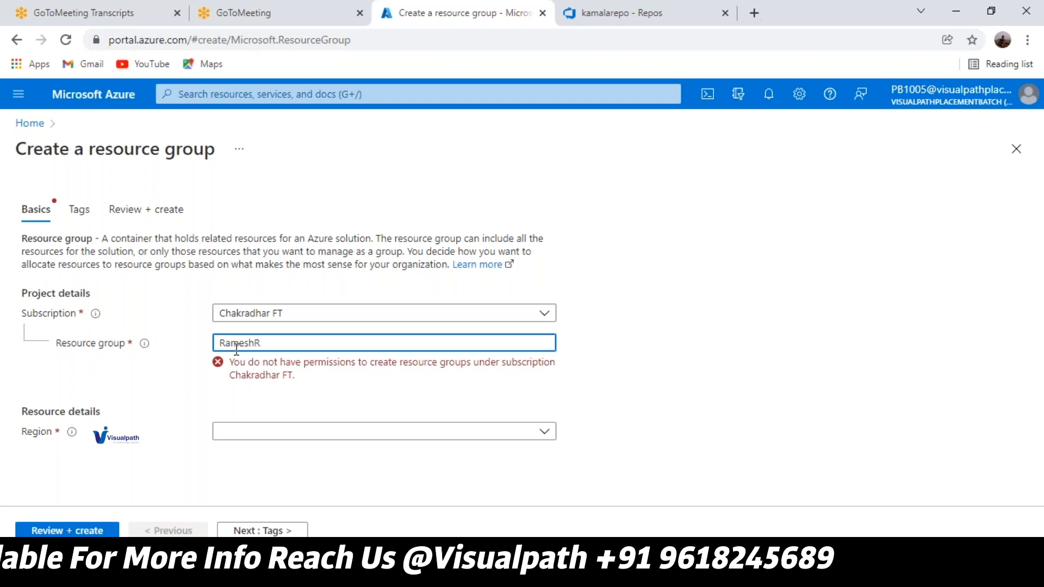
type("G")
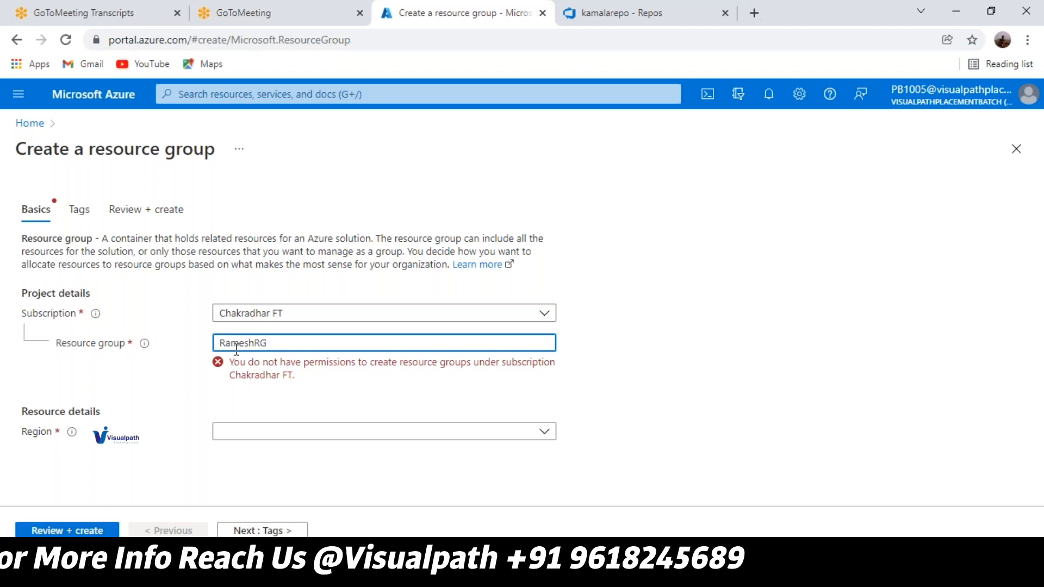
left_click(337, 388)
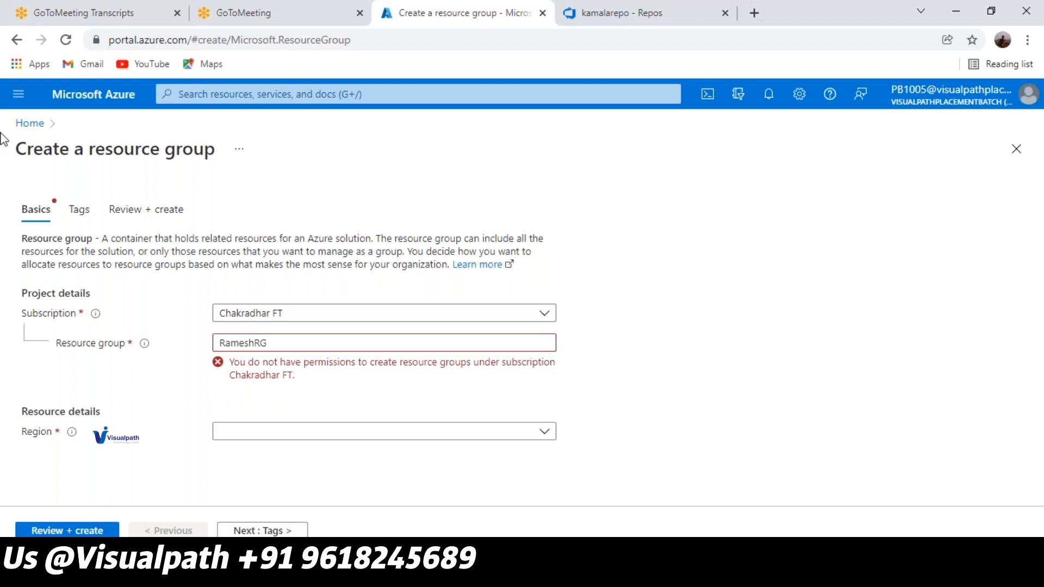
left_click(30, 124)
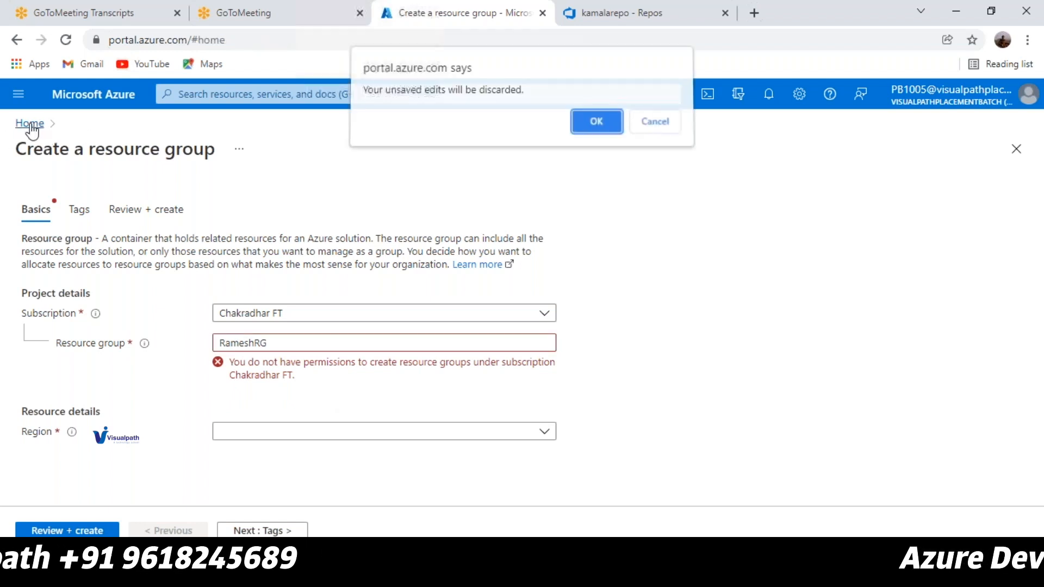
Step: Discard the old form and start a fresh resource group named RameshRG from Resource groups
left_click(595, 128)
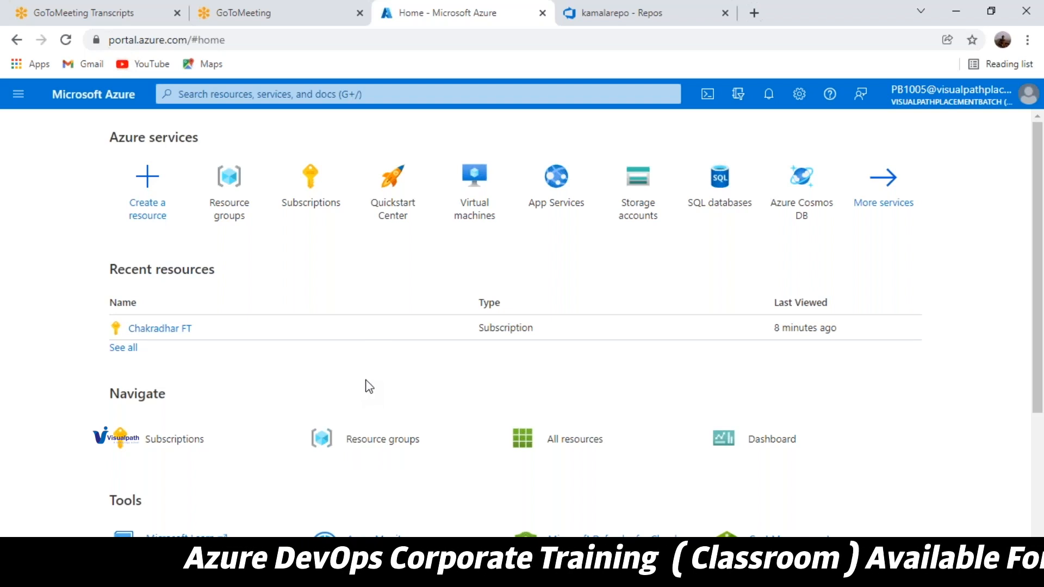
left_click(354, 442)
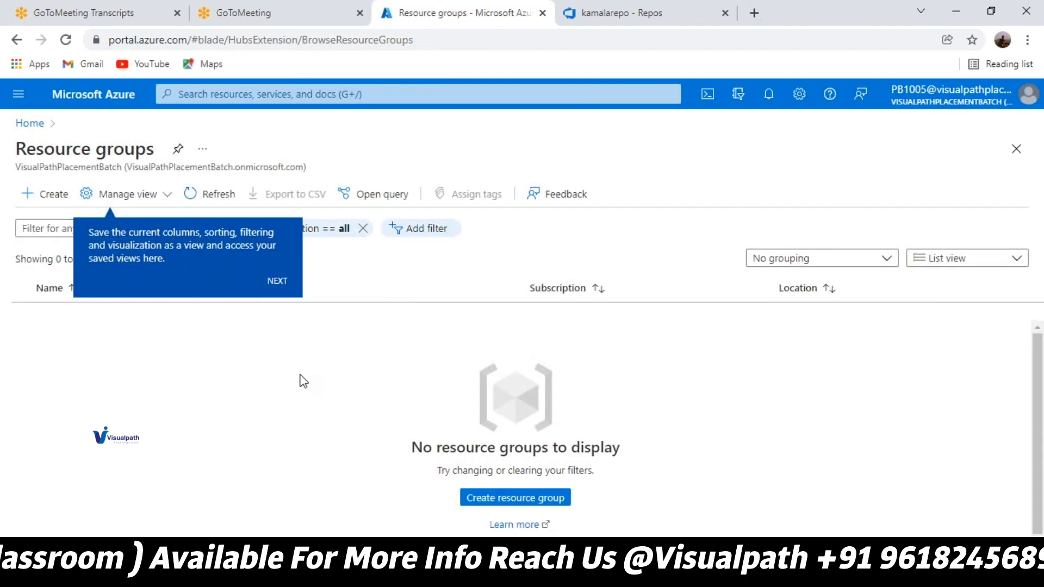
left_click(55, 197)
left_click(55, 200)
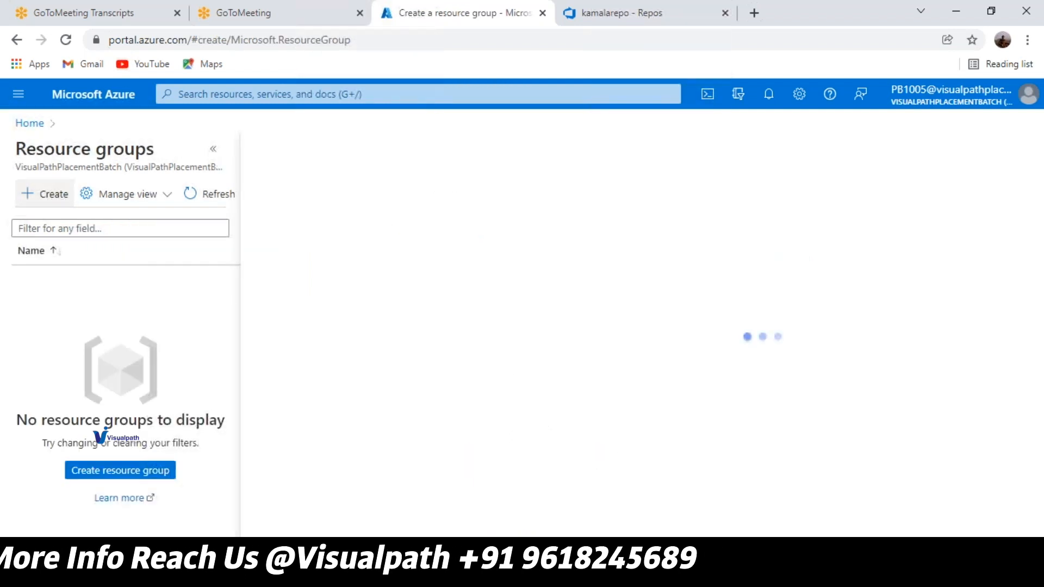
left_click(491, 351)
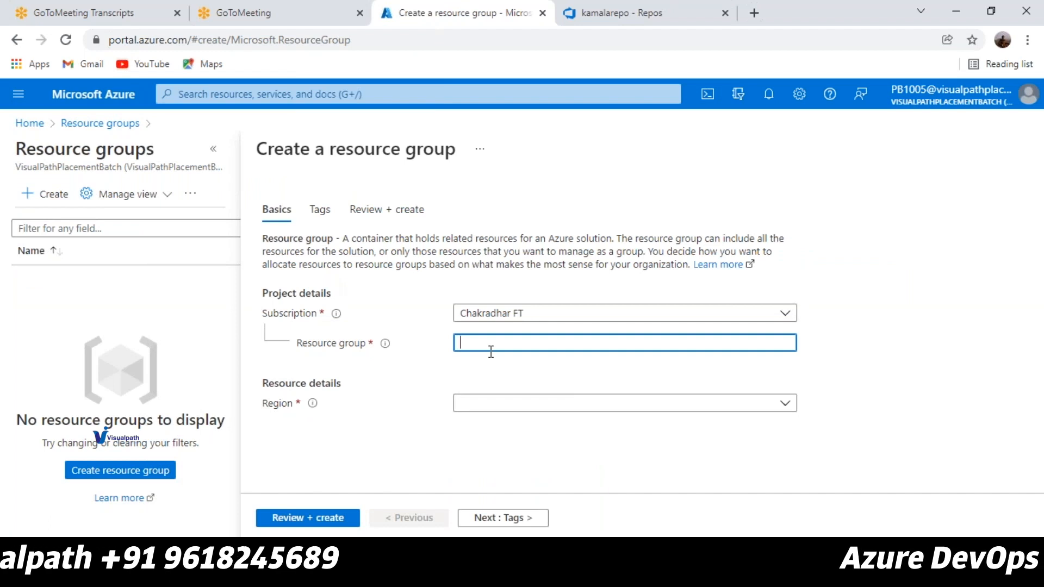
type("R")
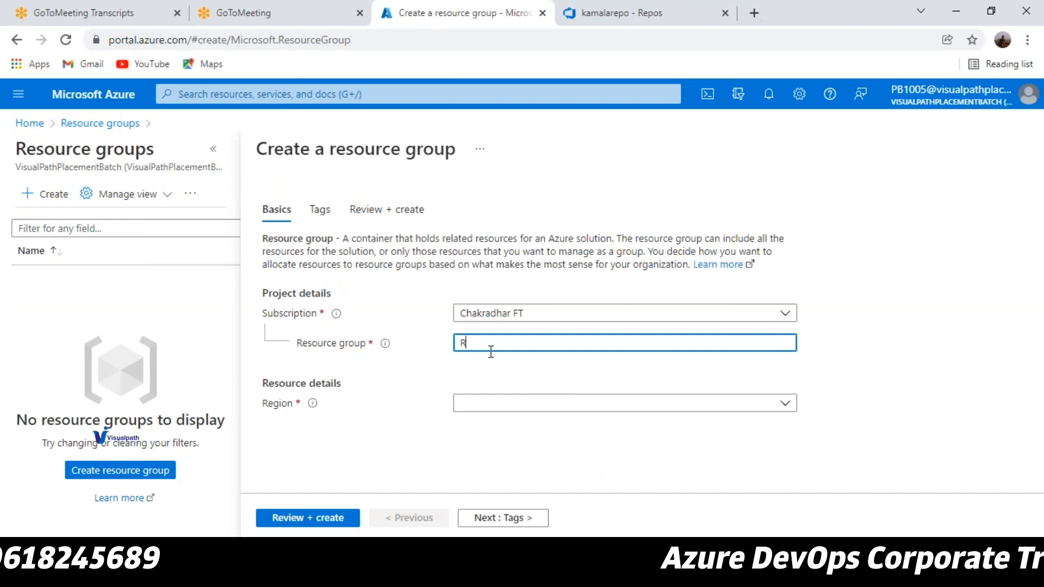
type("a")
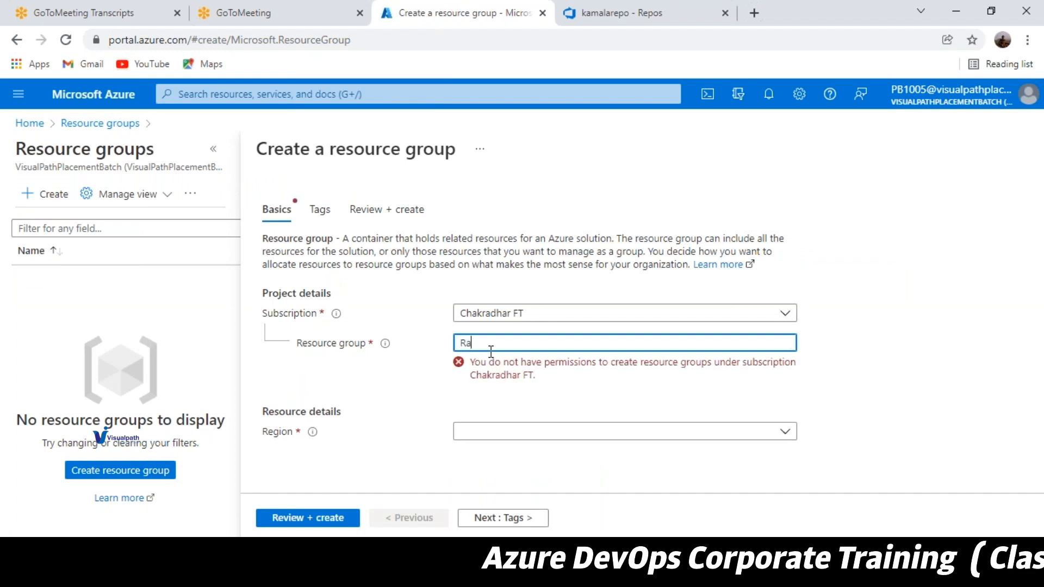
type("mesh")
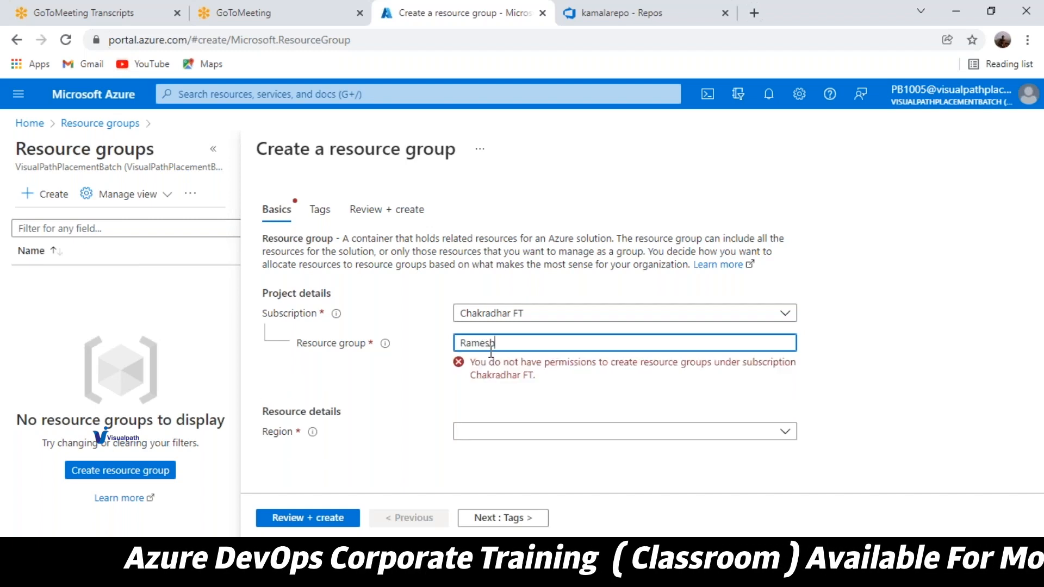
type("RG")
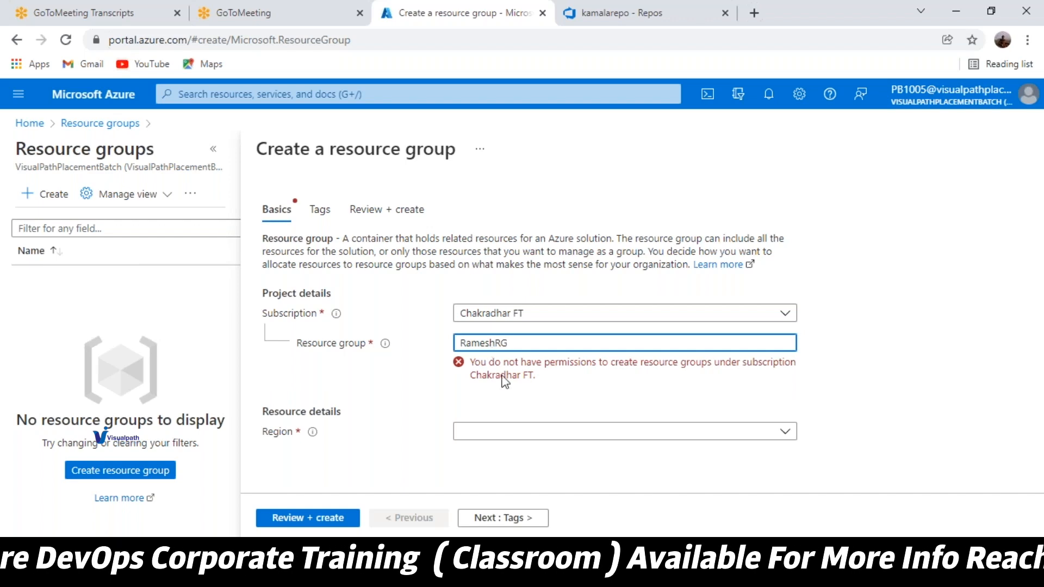
left_click(407, 379)
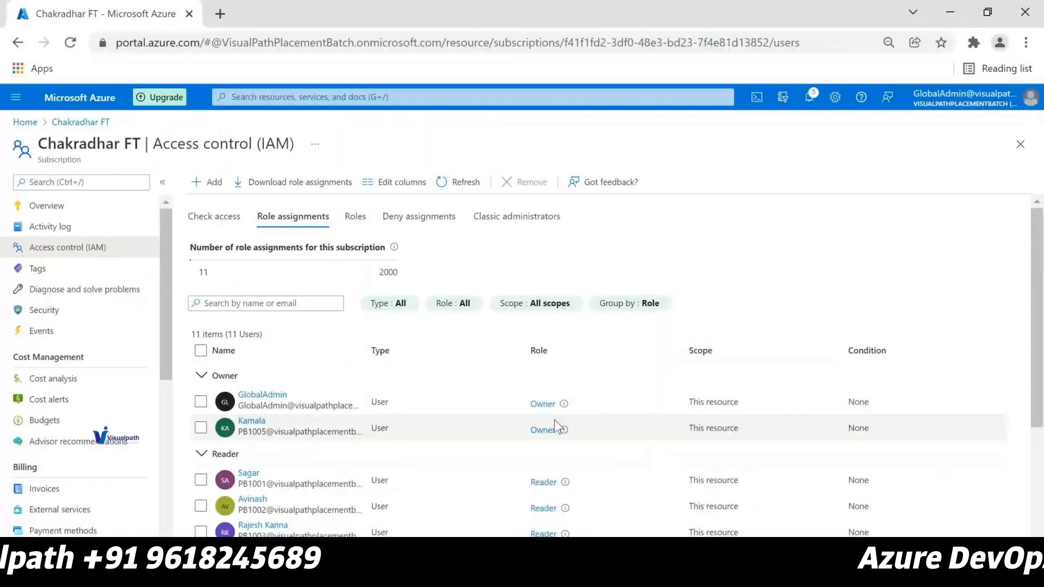
Step: Refresh the subscription's role assignments list twice, then bring the Paint diagram forward
left_click(444, 183)
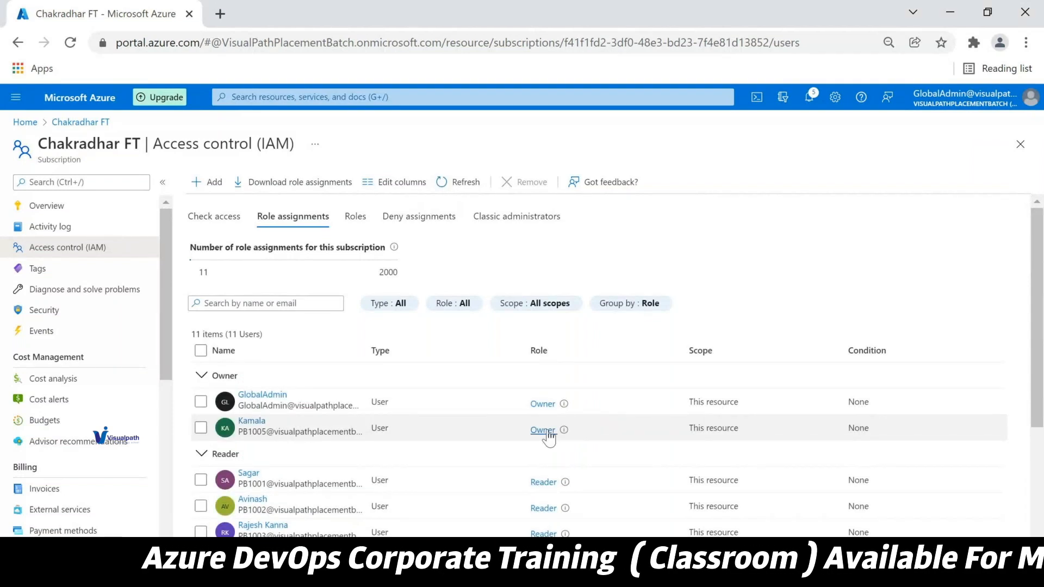
left_click(443, 187)
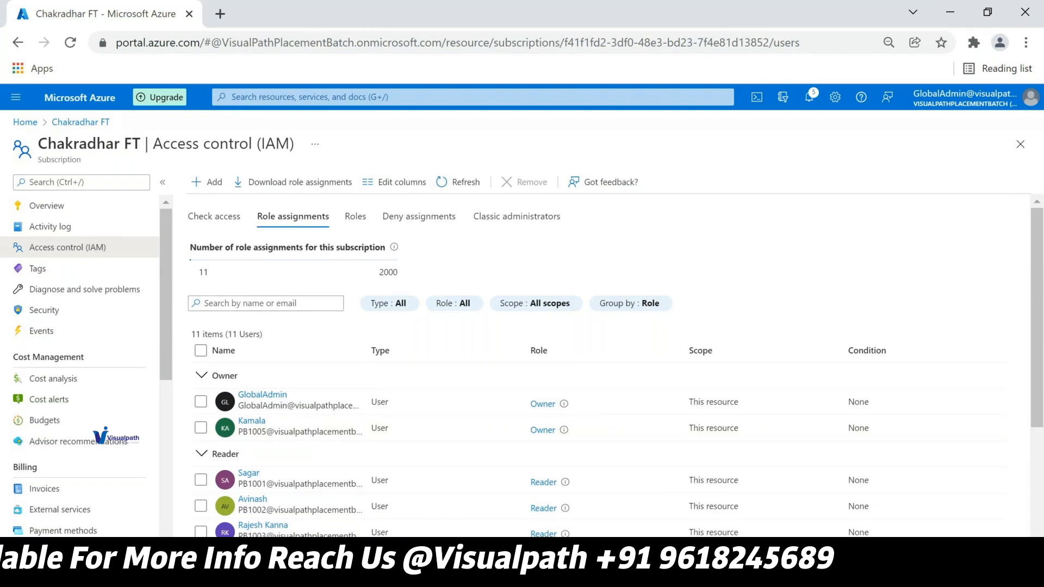
left_click(678, 575)
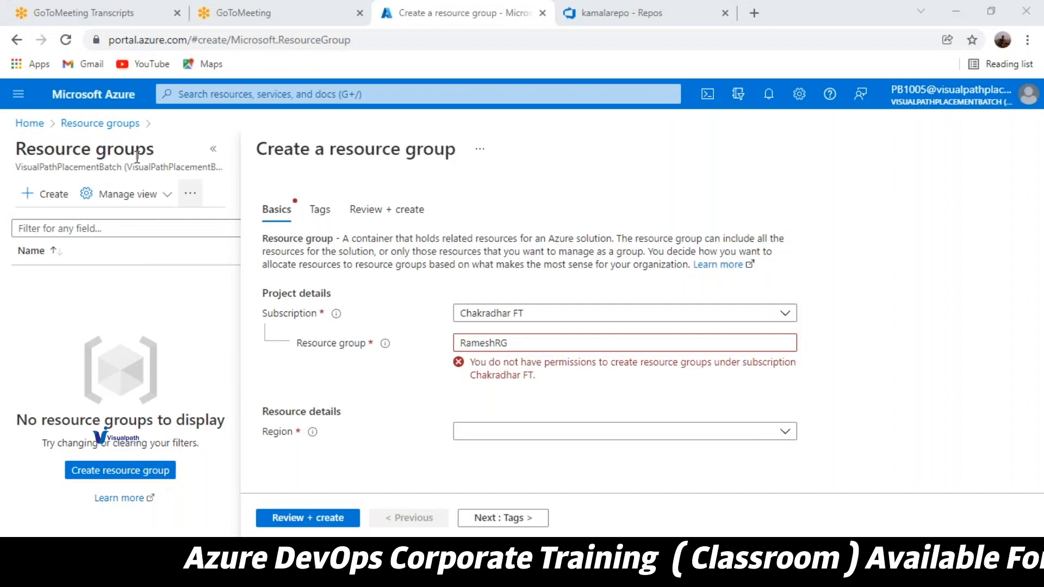
Step: Discard the unsaved form and open the trial subscription's Access control (IAM) page
left_click(27, 124)
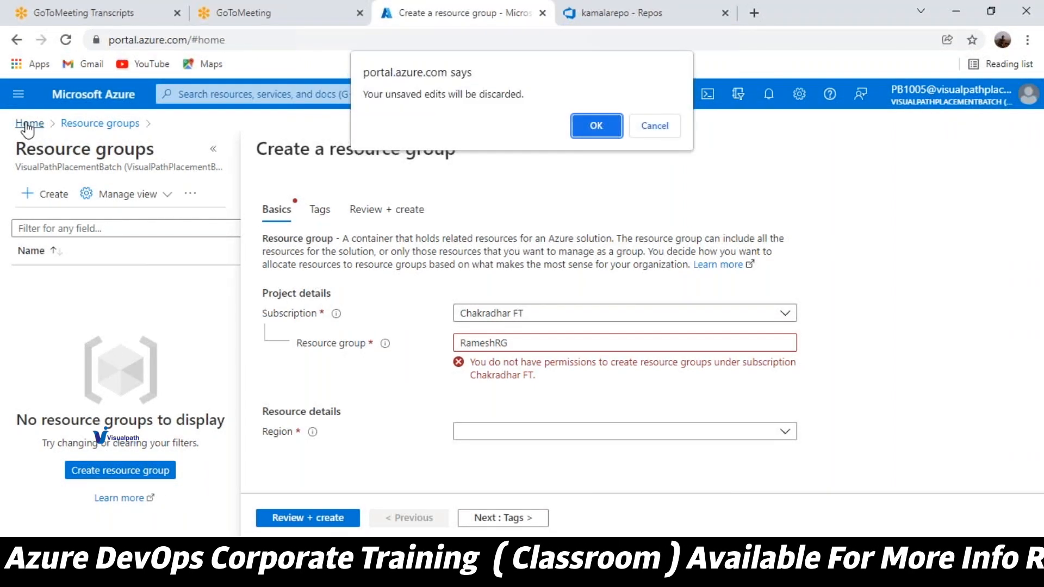
left_click(592, 128)
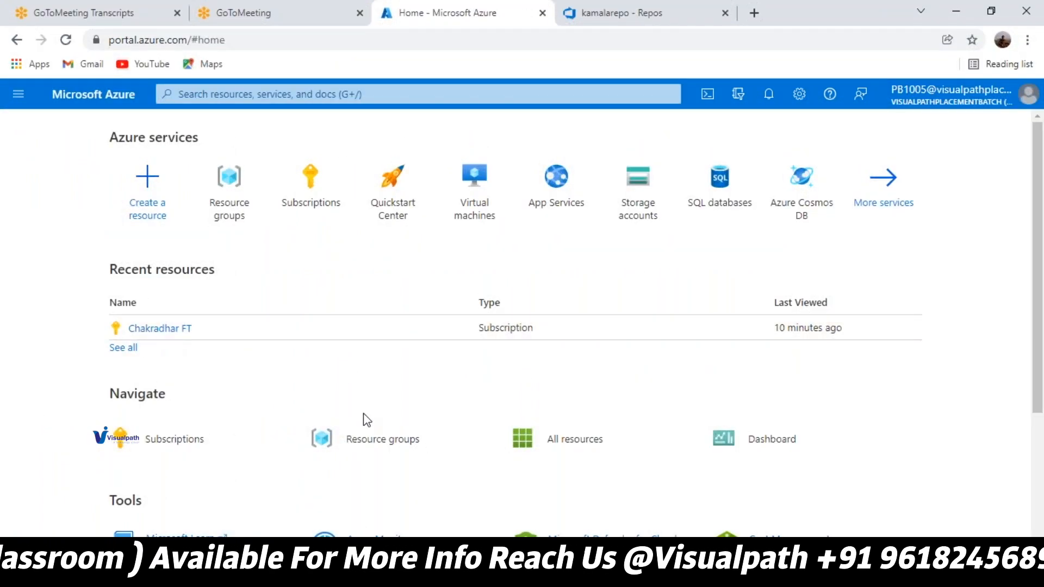
left_click(181, 330)
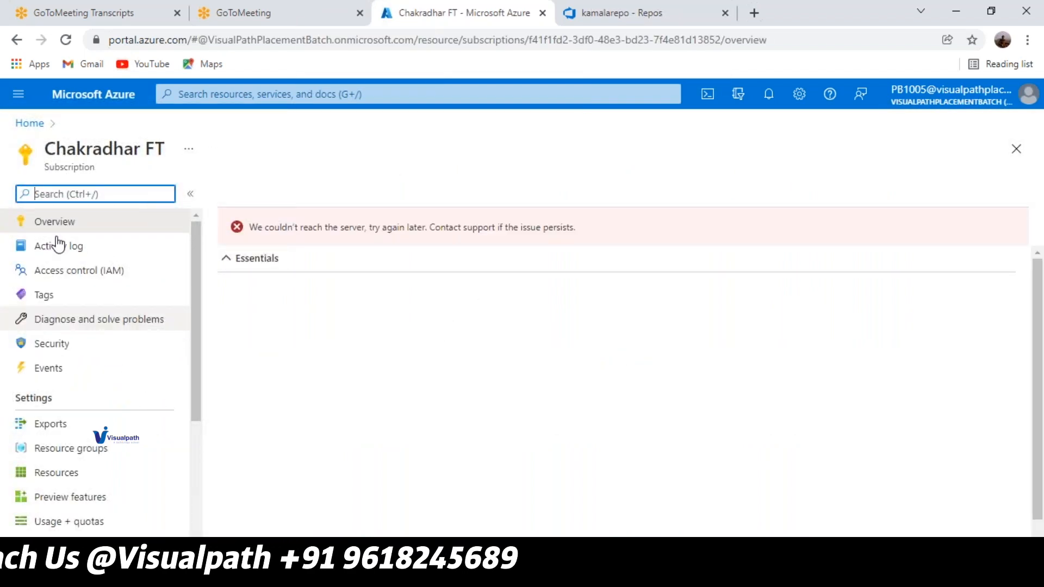
left_click(66, 281)
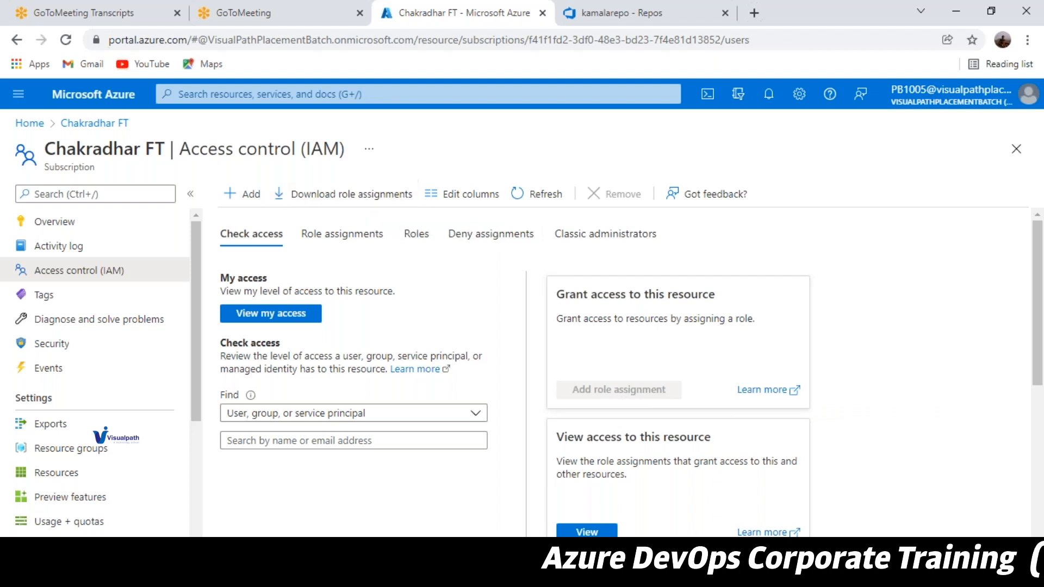
Step: Check the subscription's role assignments, then sign the trainee account out
left_click(360, 239)
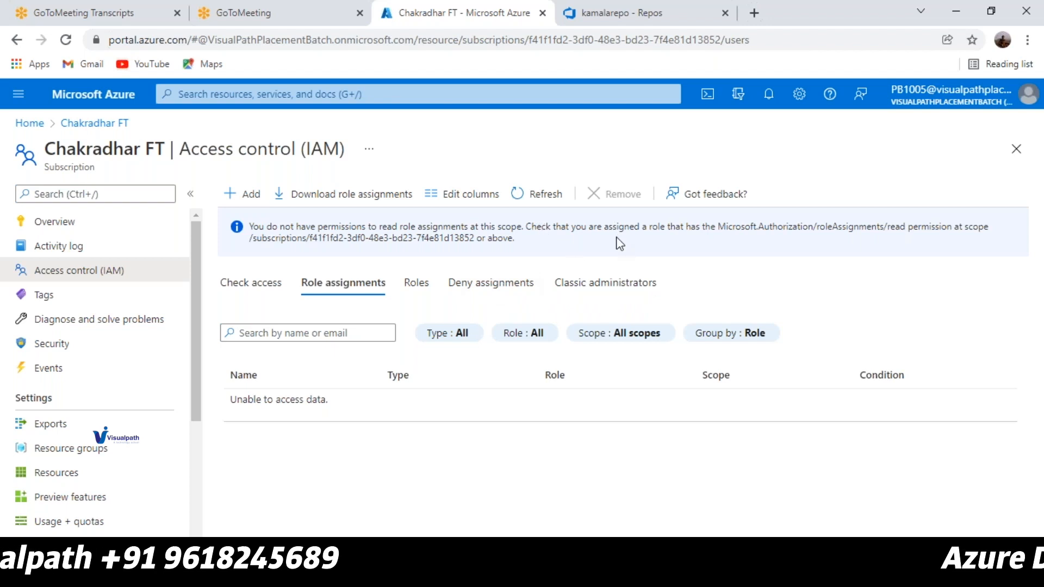
left_click(922, 103)
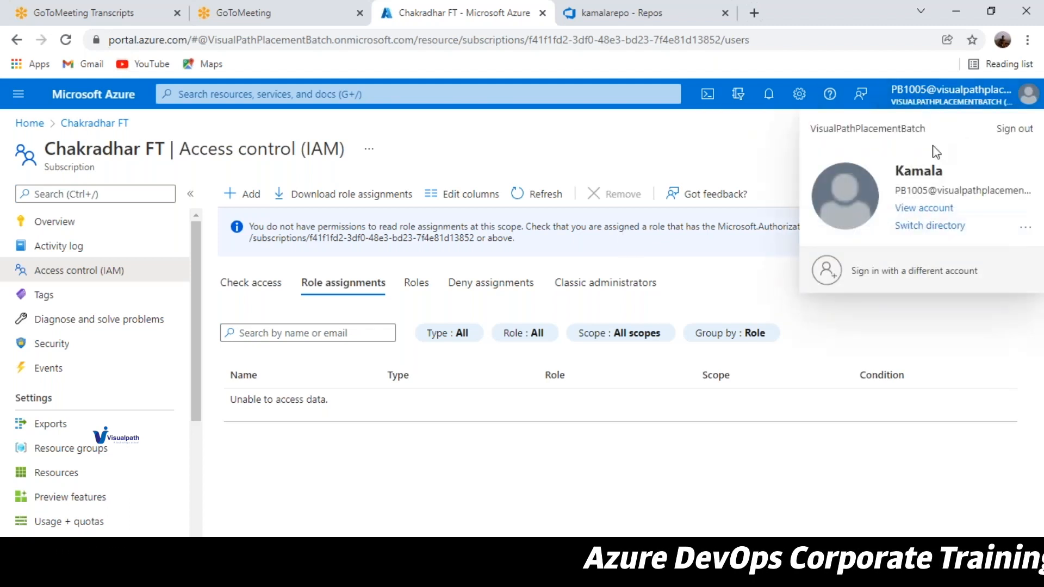
left_click(1005, 143)
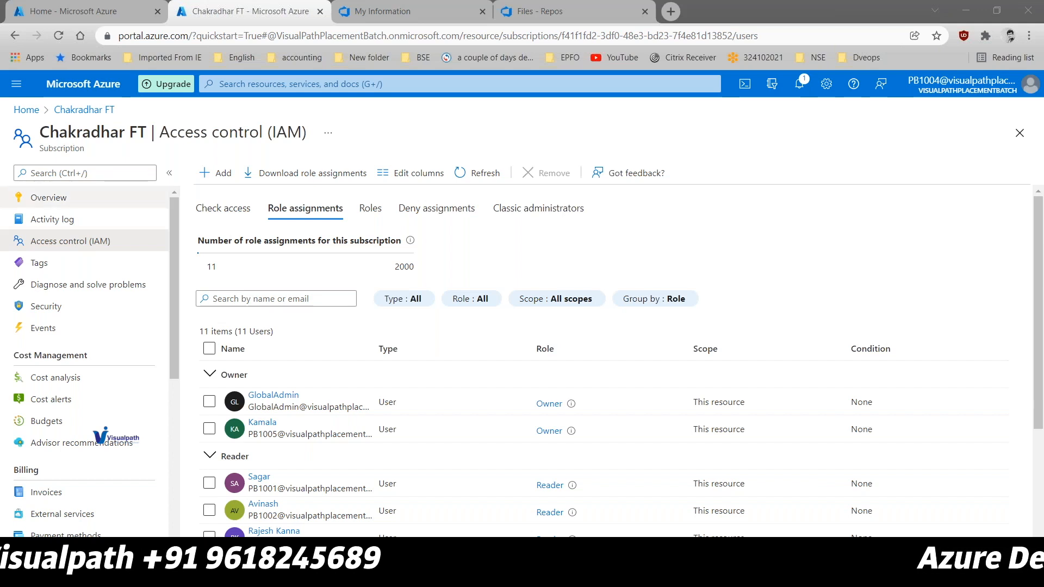
Step: Review the trial subscription's Overview showing the Free Trial offer, then return Home
left_click(49, 241)
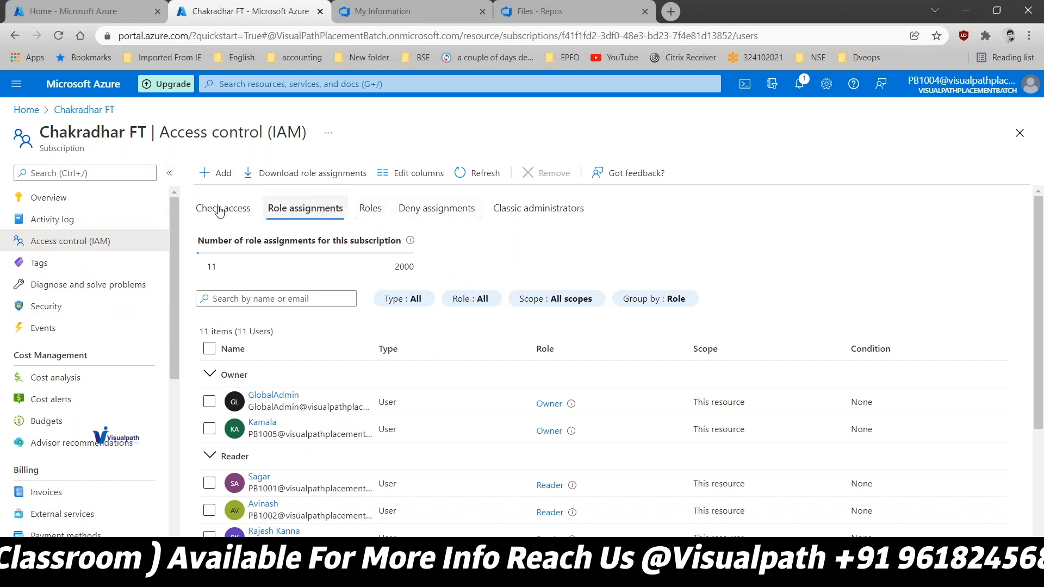
left_click(52, 200)
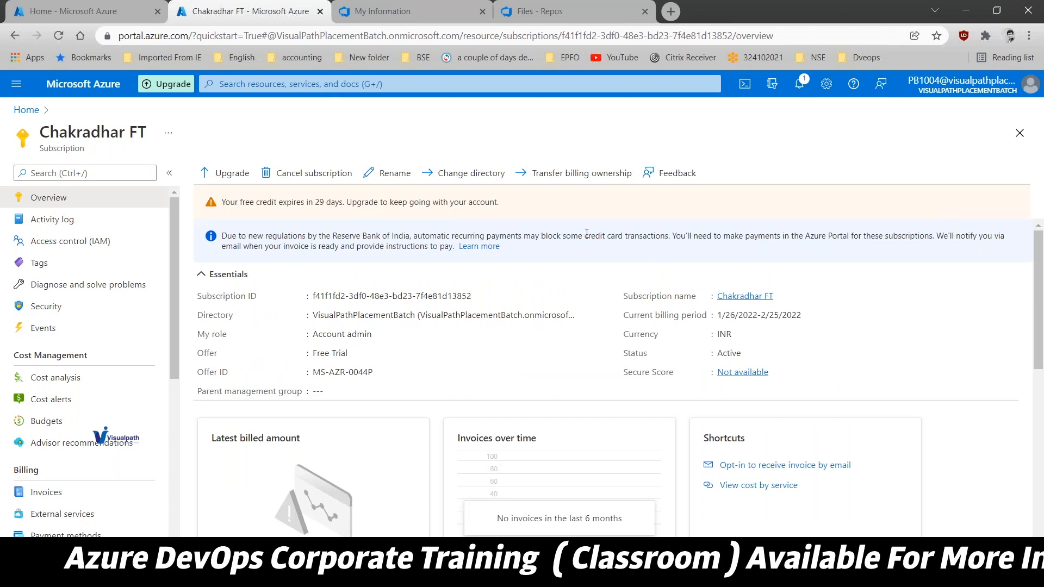
left_click(25, 111)
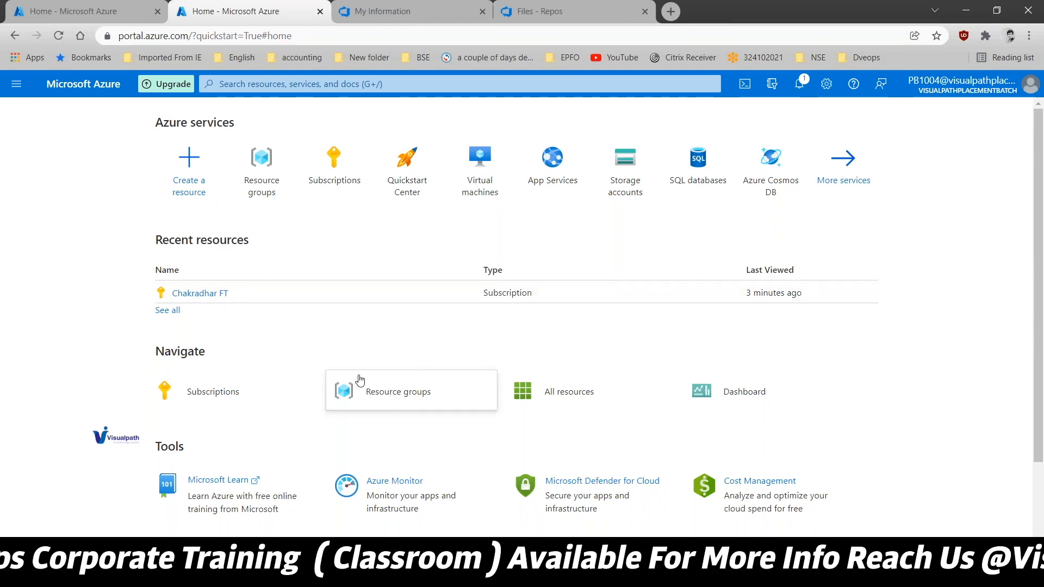
Step: Open the Subscriptions list from the portal home page
left_click(196, 400)
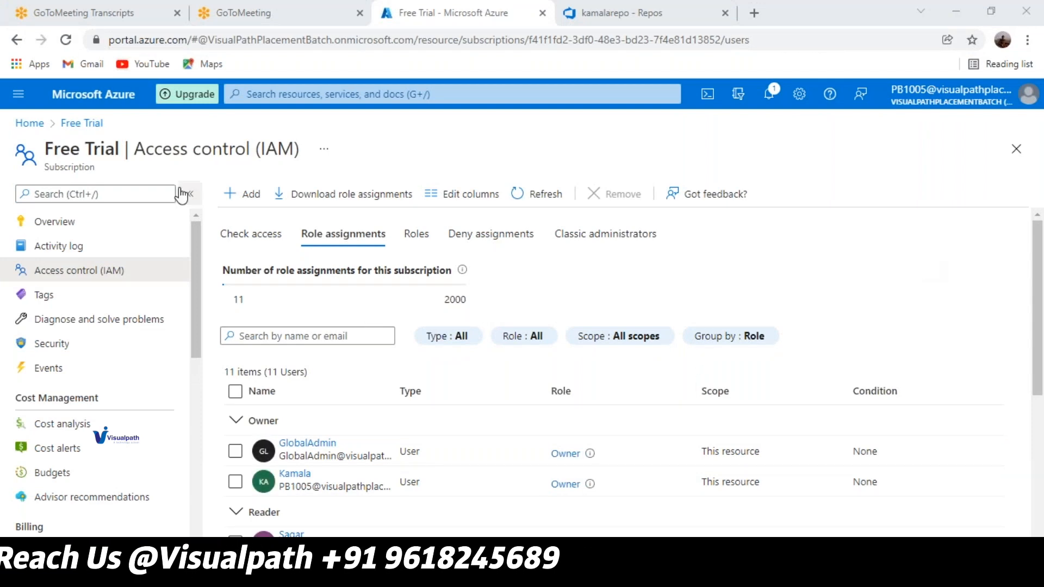
Step: Start a new resource group named RameshRG under Free Trial in (US) East US
left_click(31, 124)
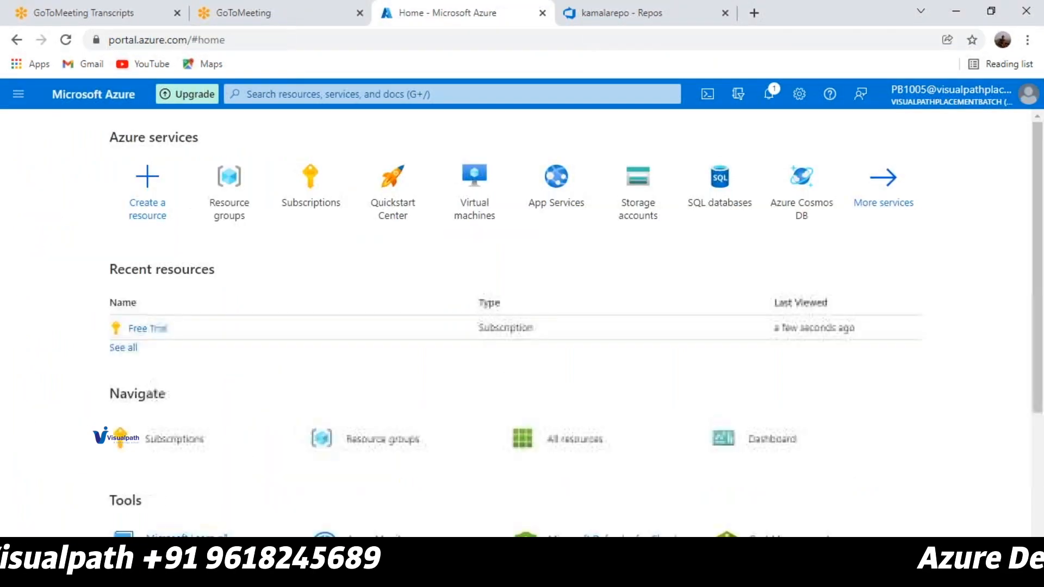
left_click(368, 440)
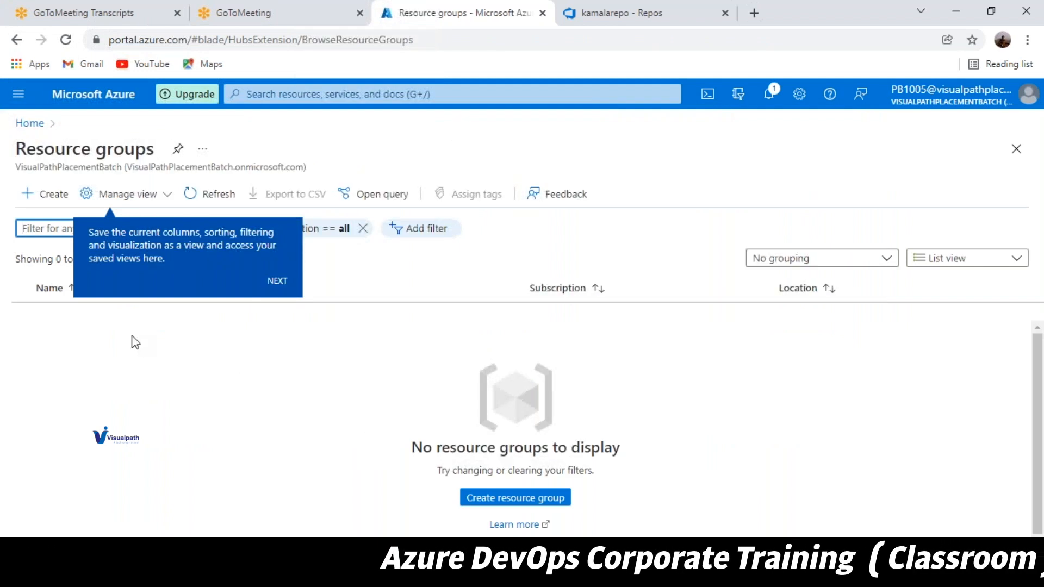
left_click(43, 201)
left_click(43, 201)
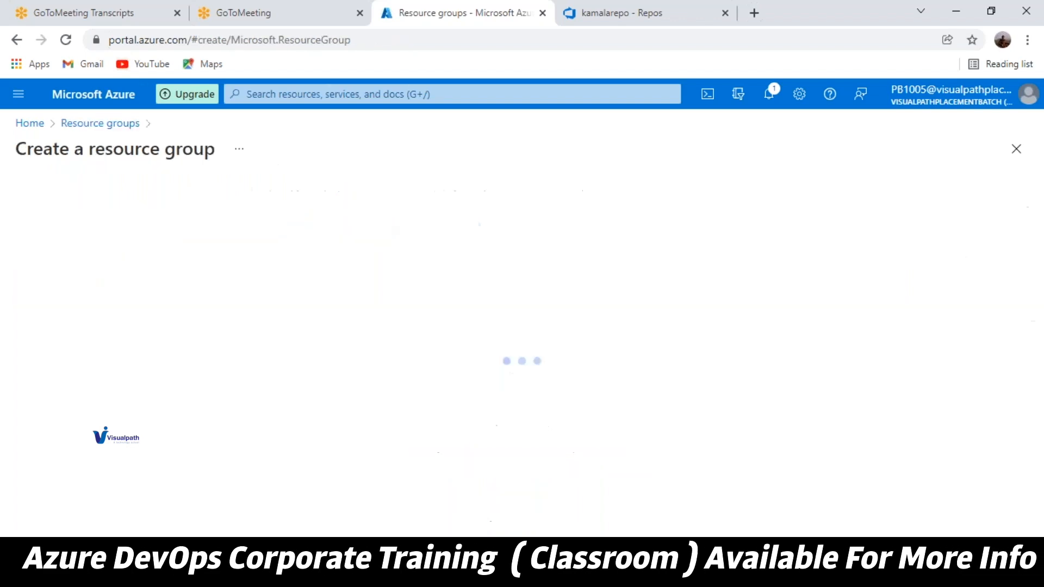
left_click(490, 342)
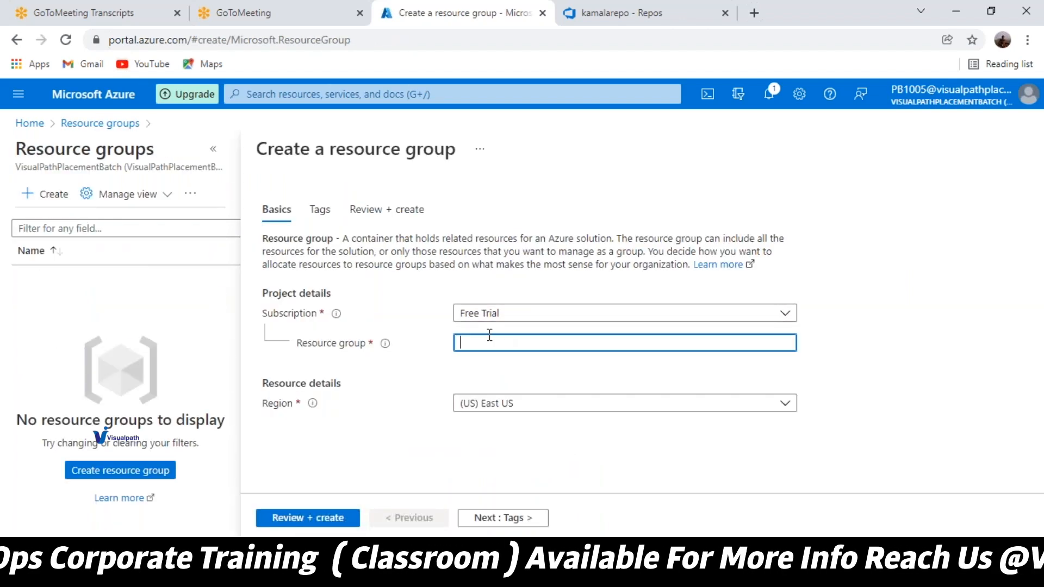
type("R")
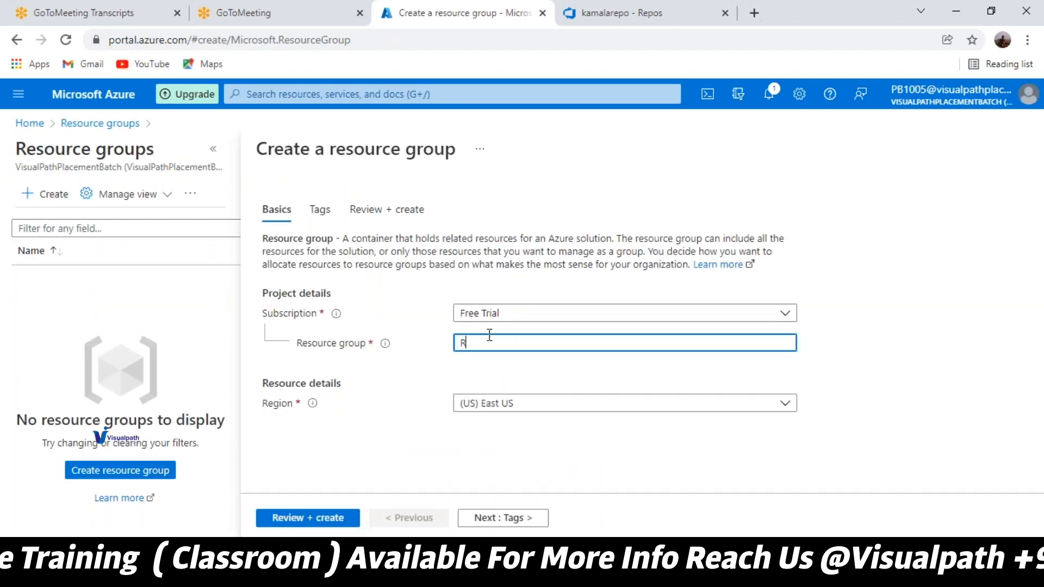
type("ame")
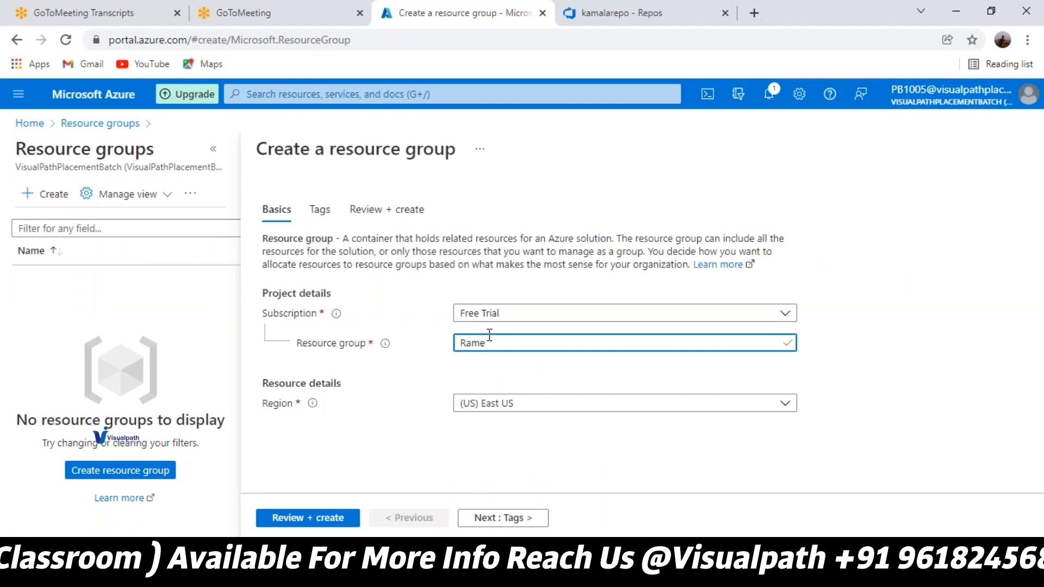
type("sh")
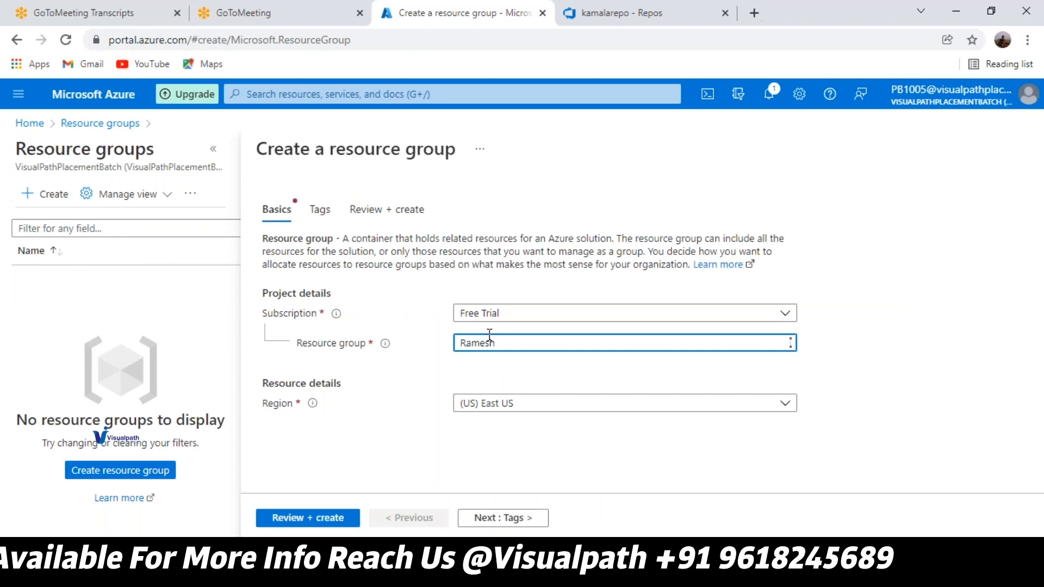
type("RG")
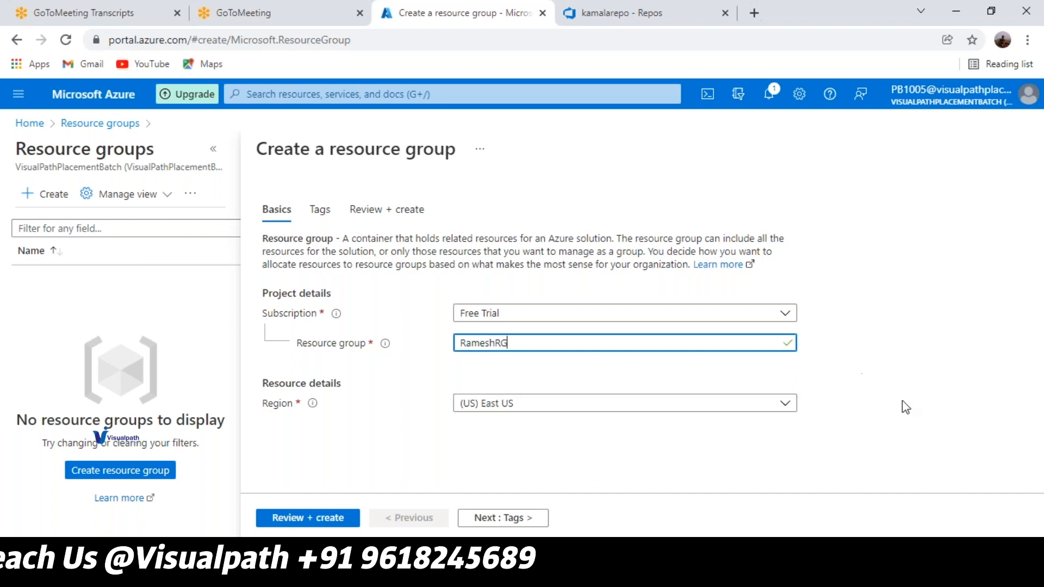
left_click(944, 426)
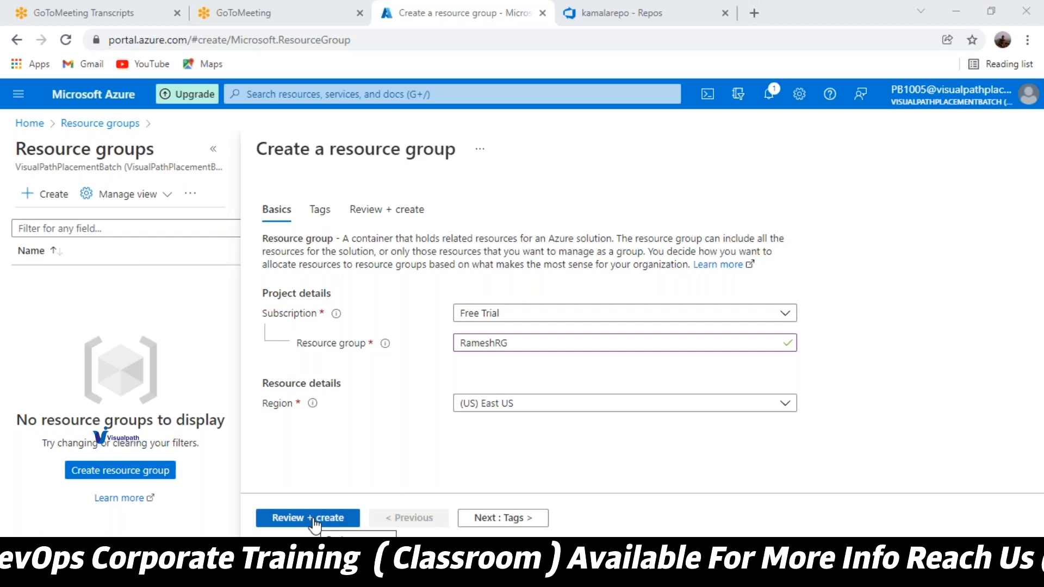
Step: Validate the RameshRG settings with Review + create, then create the group
left_click(314, 519)
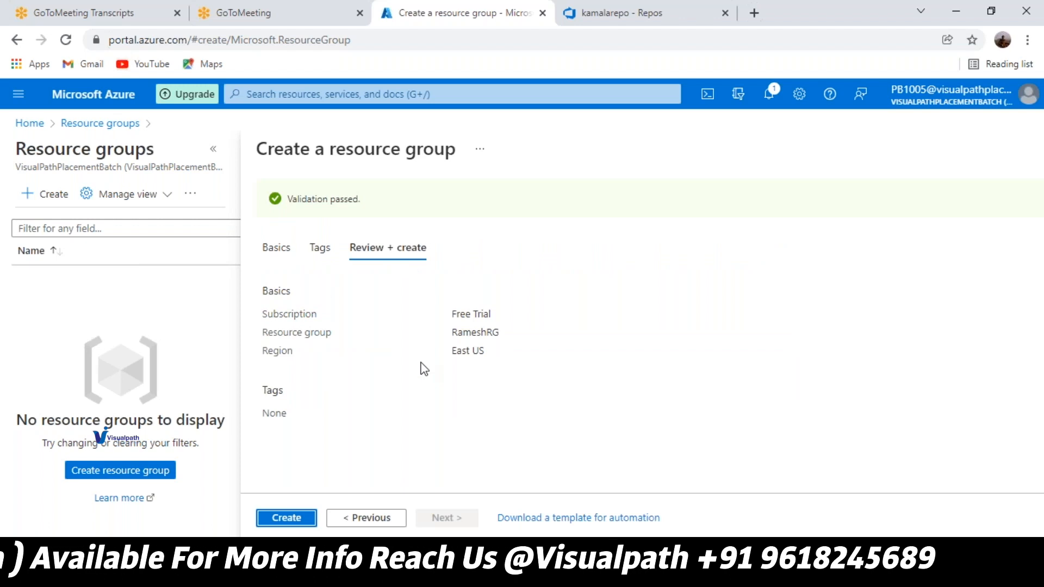
left_click(295, 522)
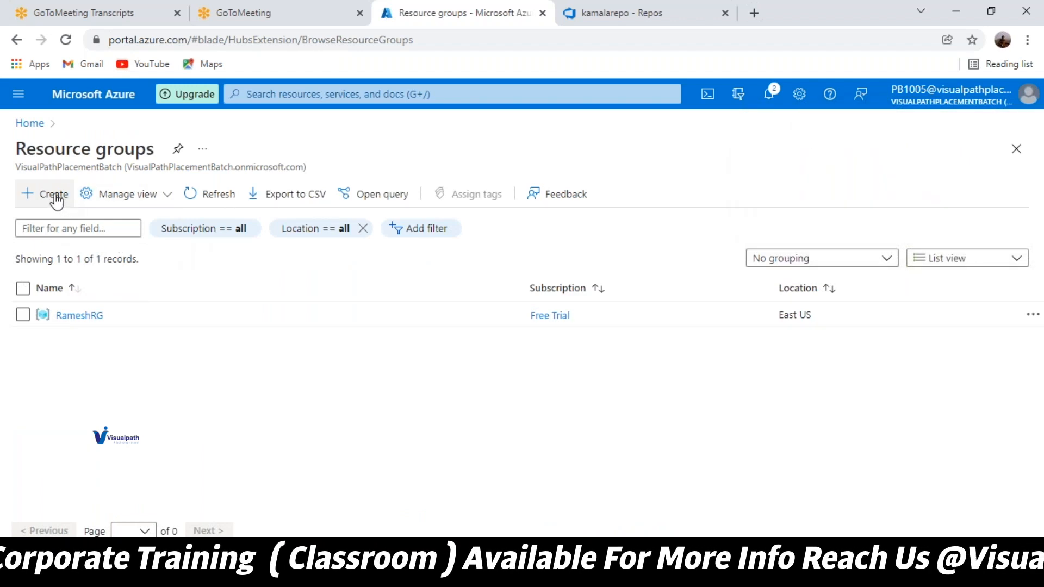
Step: Create resource group KamalaRG in Free Trial, East US, then open a fresh creation form
left_click(56, 196)
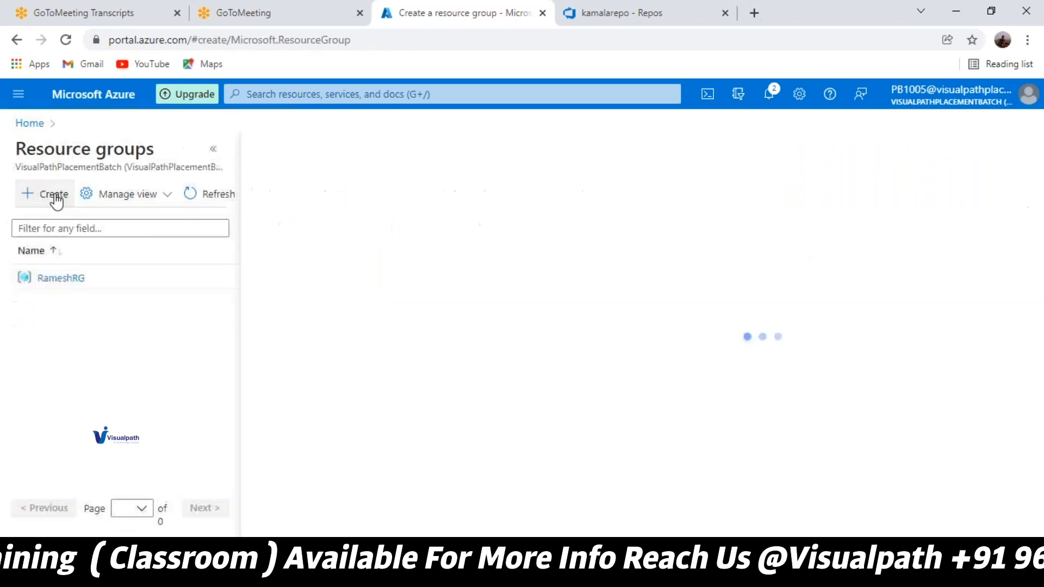
left_click(479, 344)
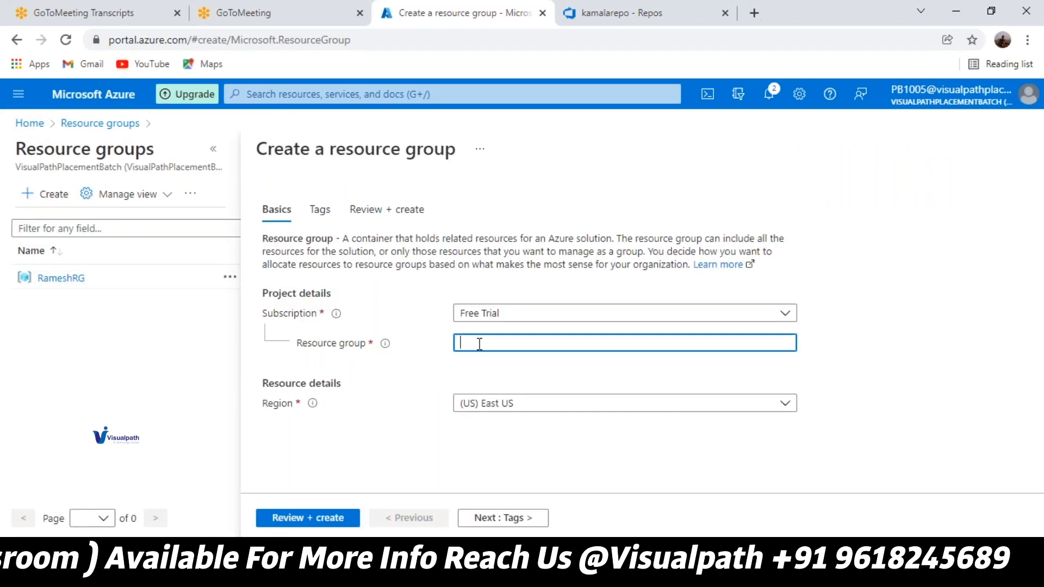
type("k")
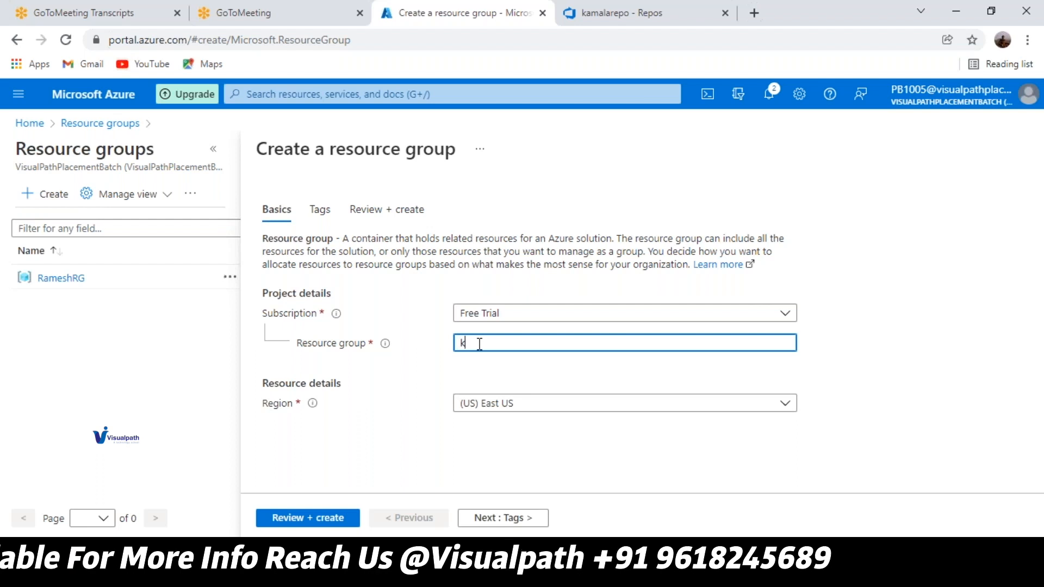
key("BackSpace")
type("Kam")
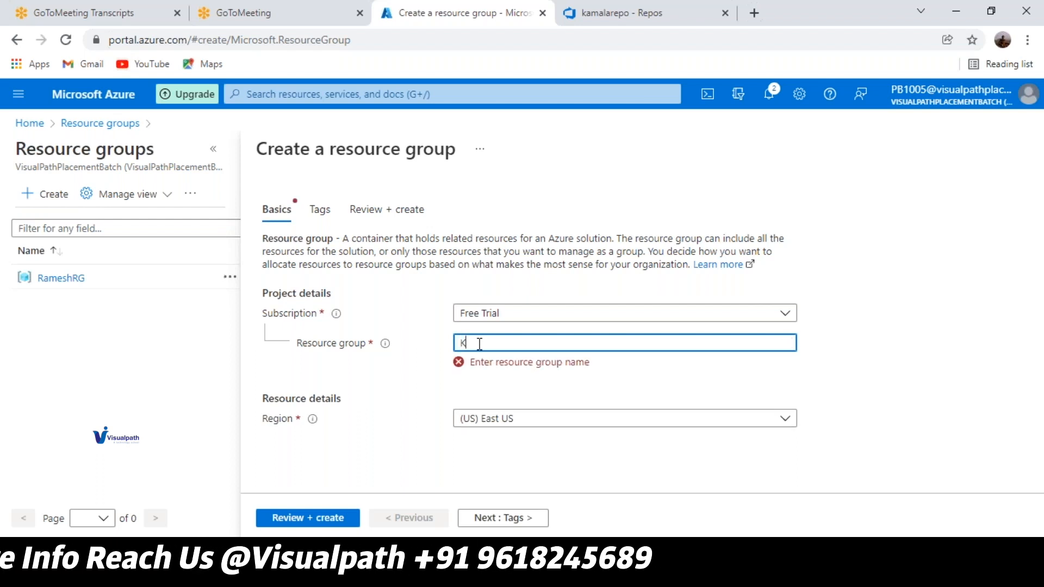
type("ala")
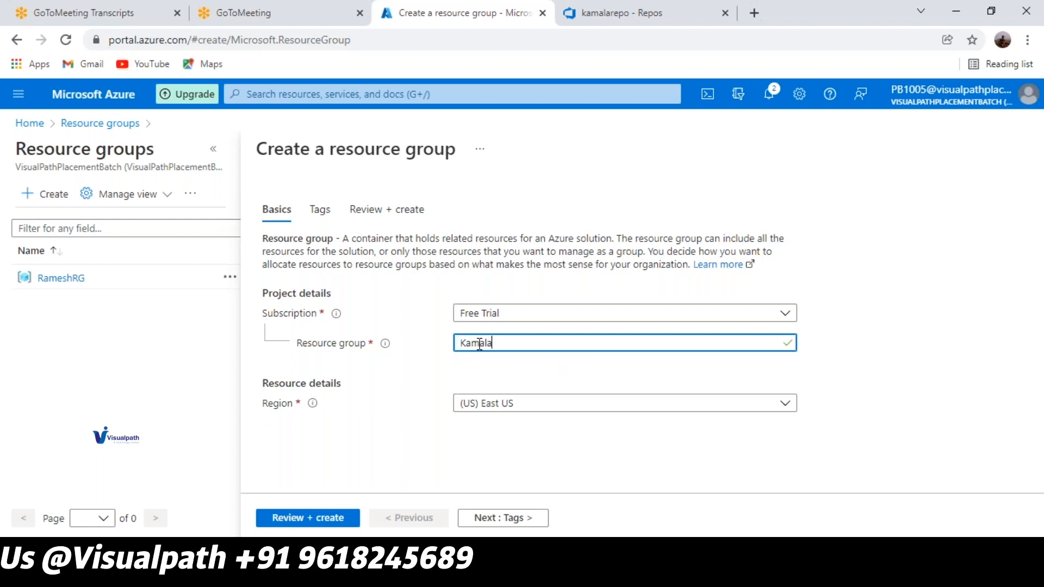
type("RG")
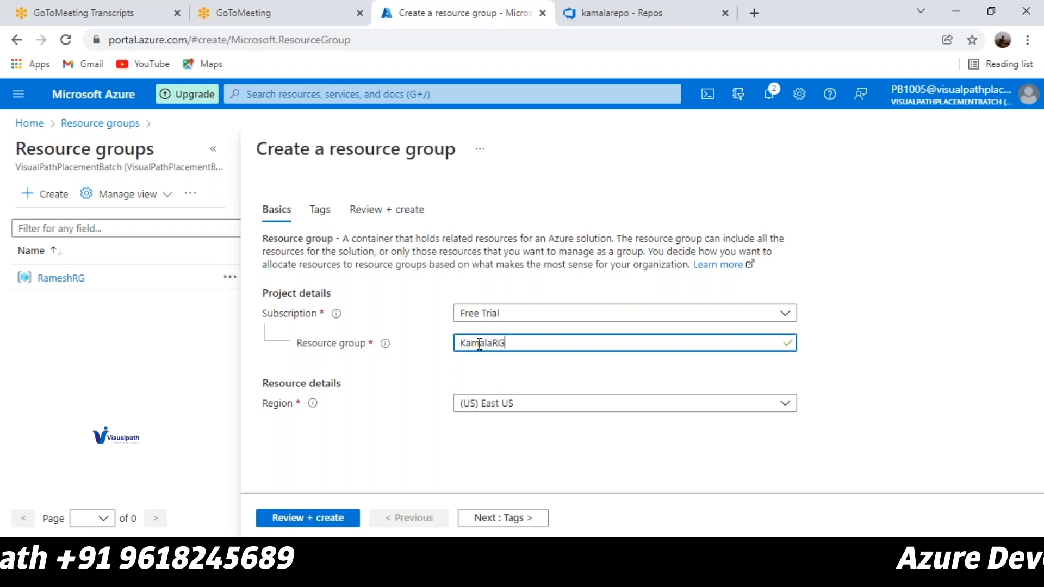
left_click(326, 519)
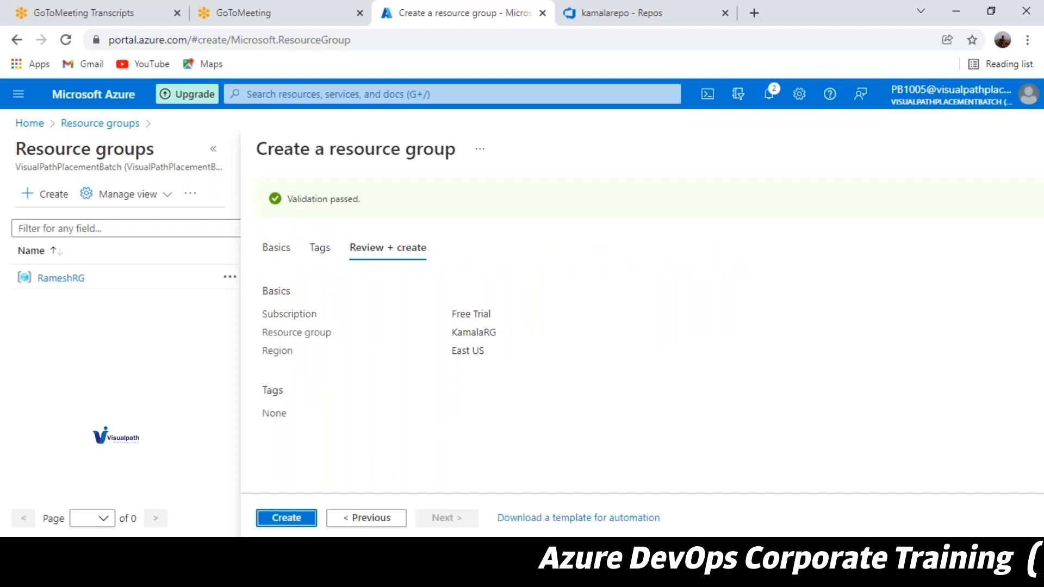
left_click(123, 231)
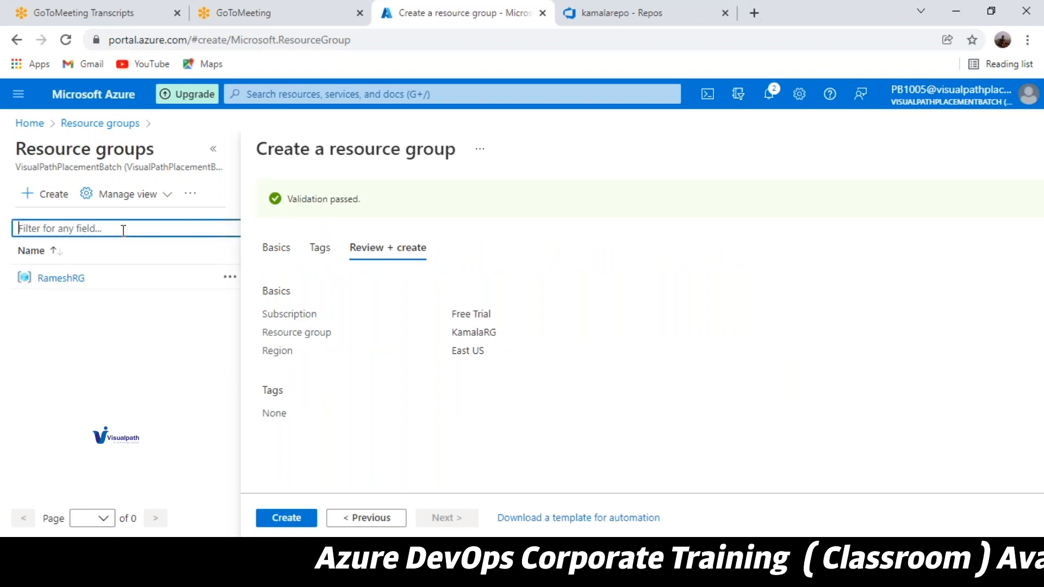
left_click(286, 518)
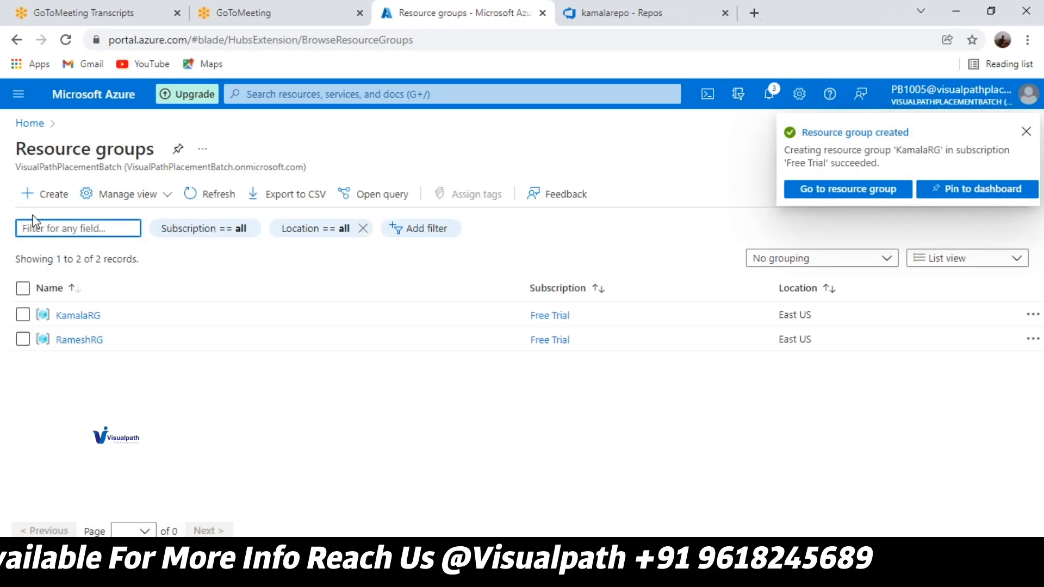
left_click(46, 206)
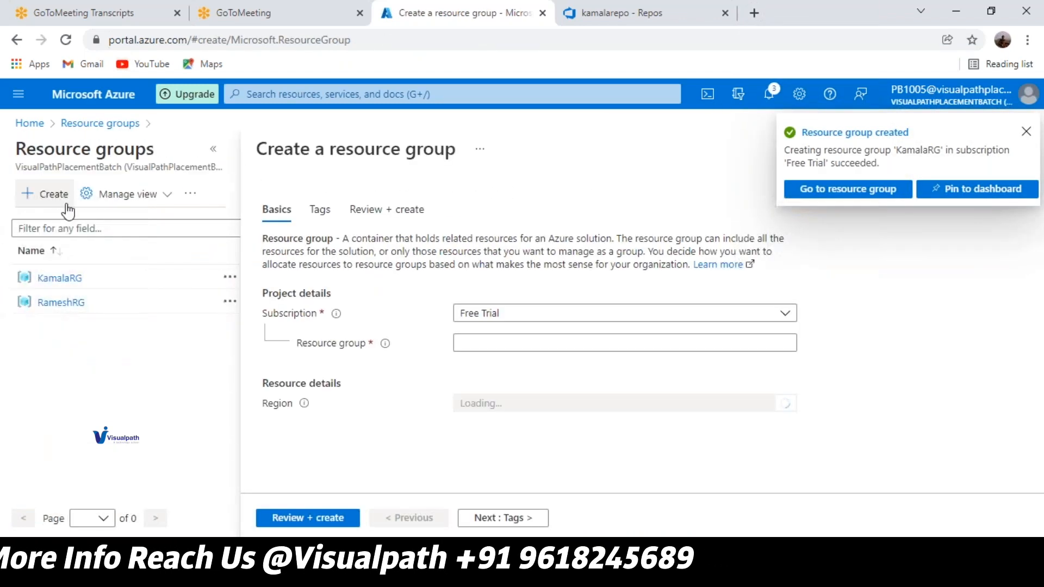
Step: Name the new group ChakradharRG, correcting the capital C, and validate it for Free Trial, East US
left_click(472, 351)
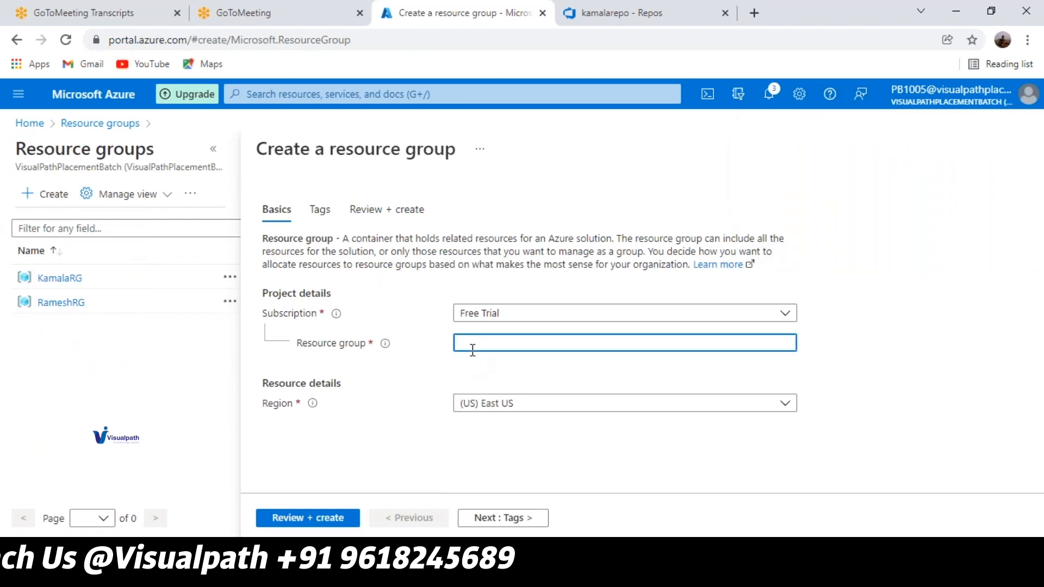
type("cha")
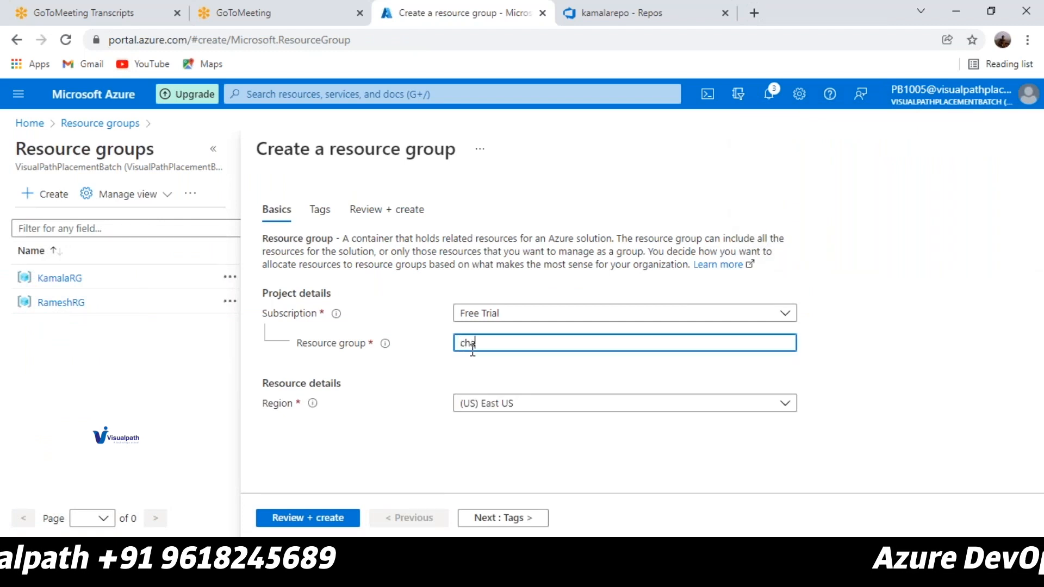
type("krad")
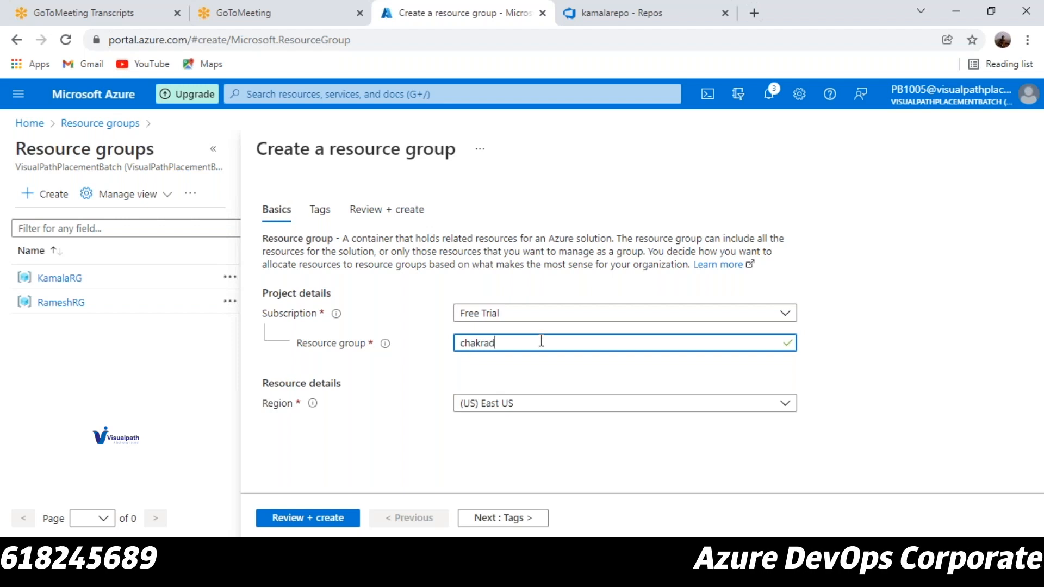
type("har")
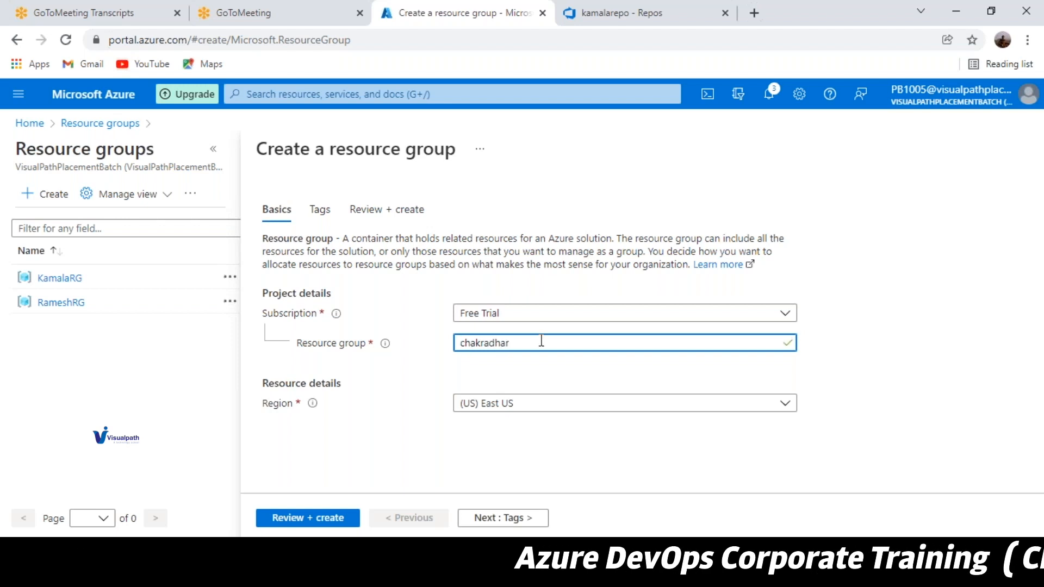
left_click(466, 343)
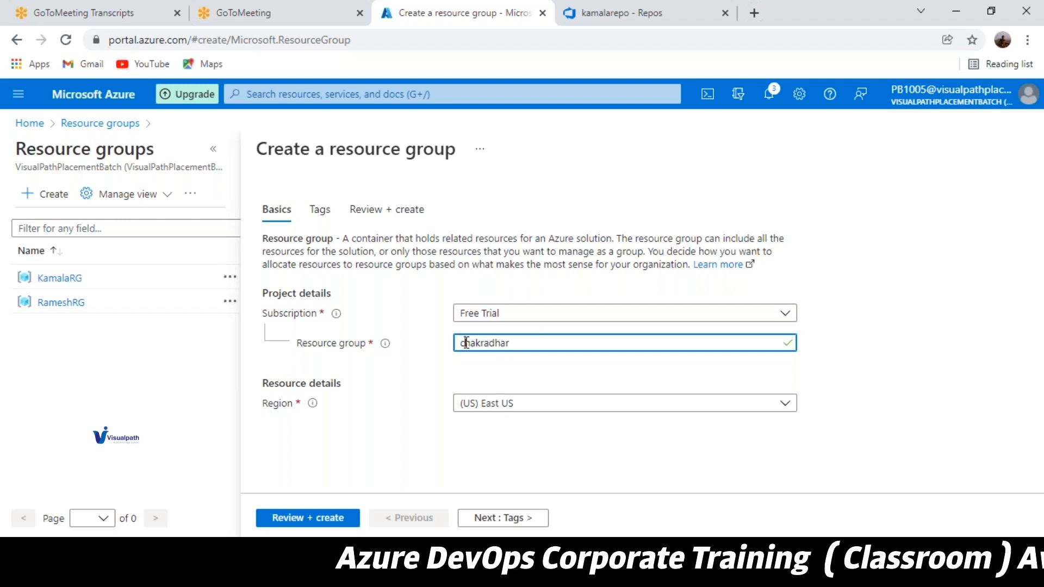
key("BackSpace")
type("C")
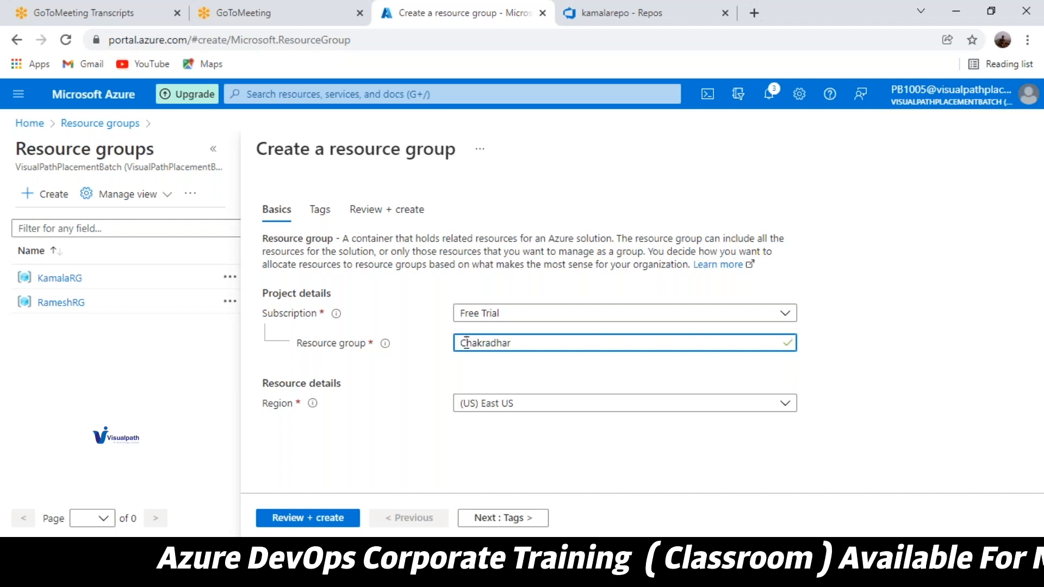
left_click(520, 336)
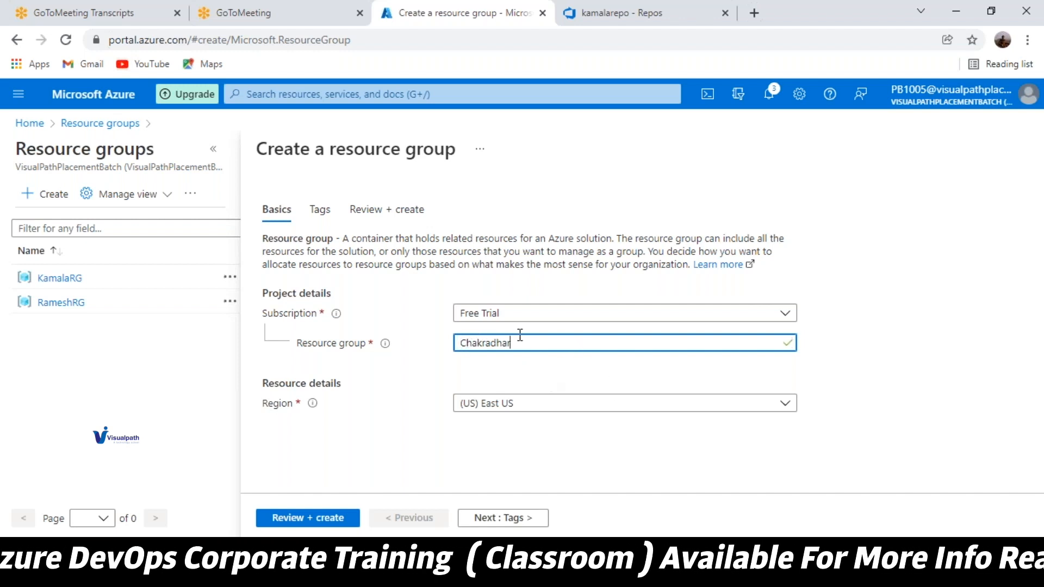
type("RG")
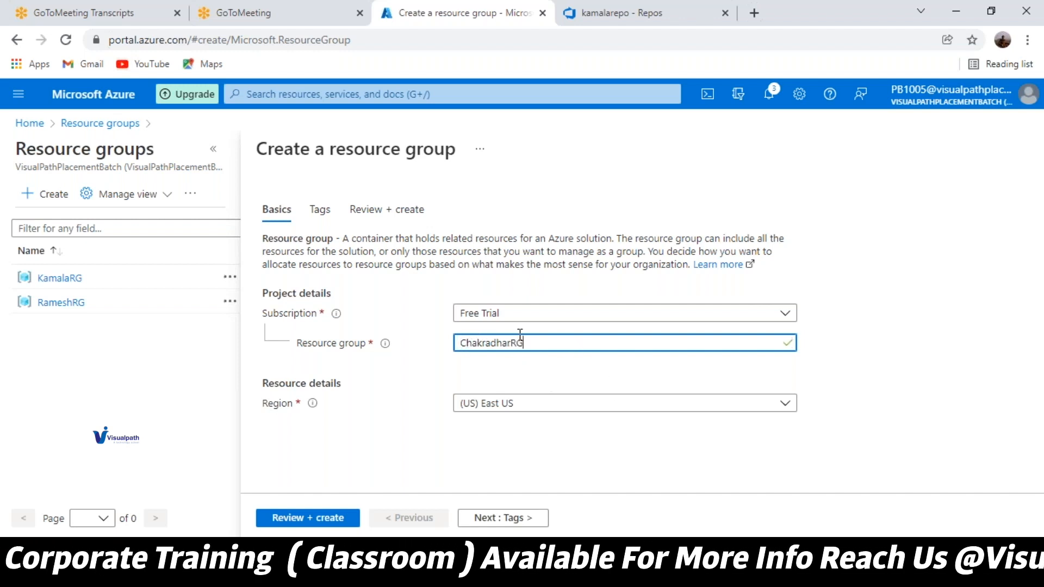
left_click(302, 520)
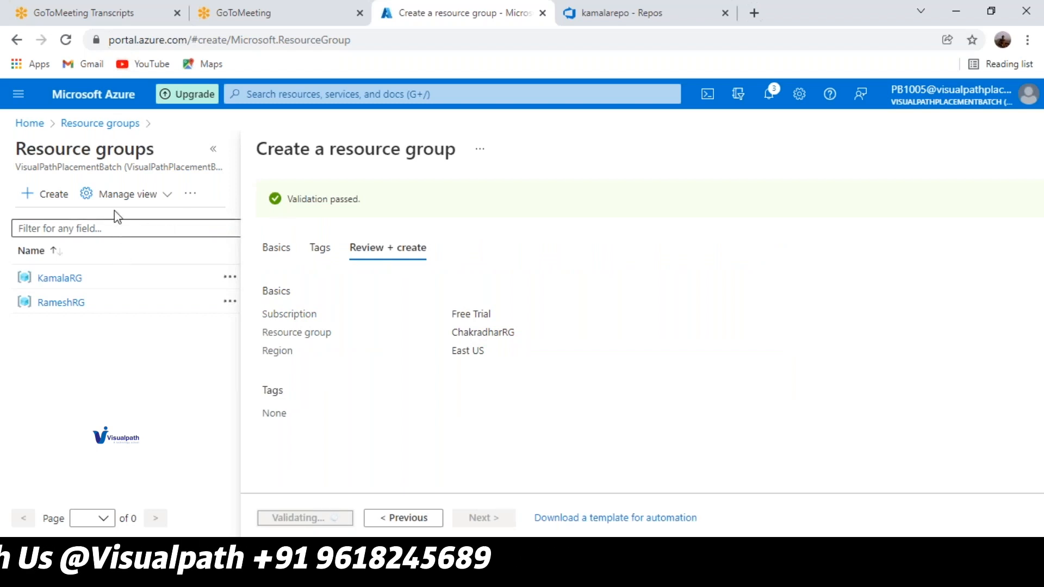
Step: Create resource group RajeshRG under Free Trial in East US
left_click(52, 194)
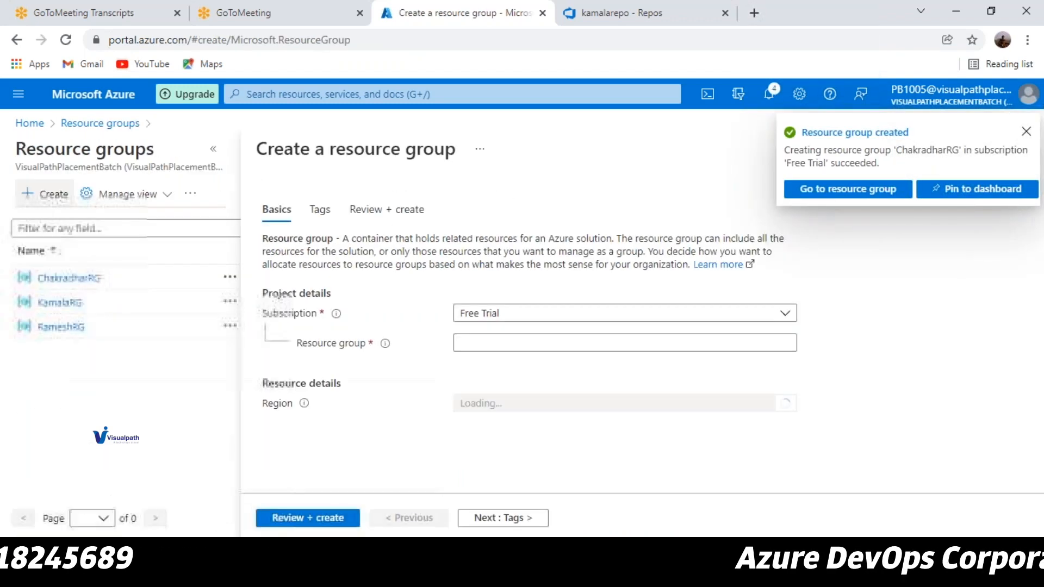
left_click(475, 347)
type("R")
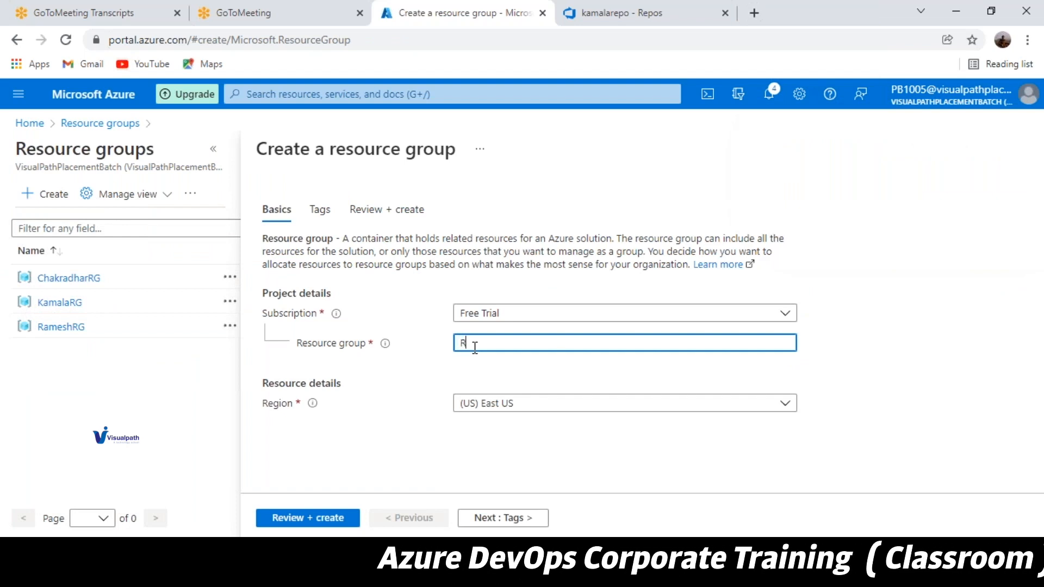
type("ajes")
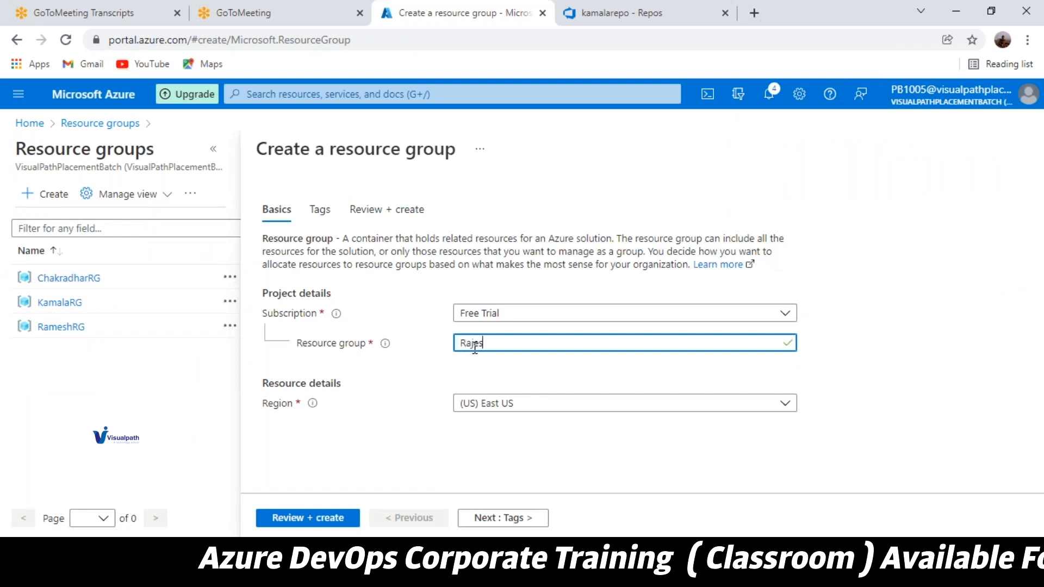
type("h")
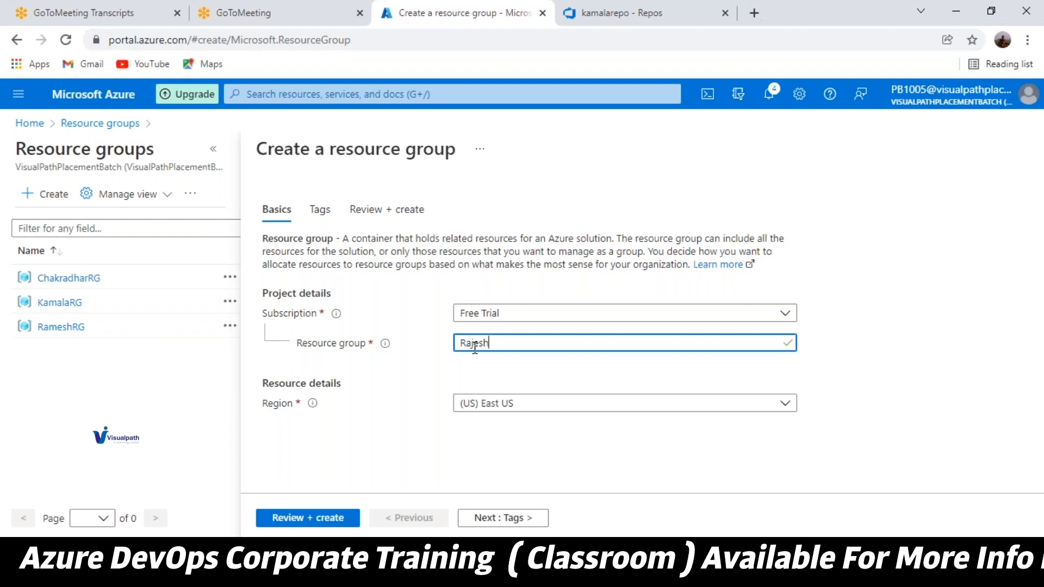
type("RG")
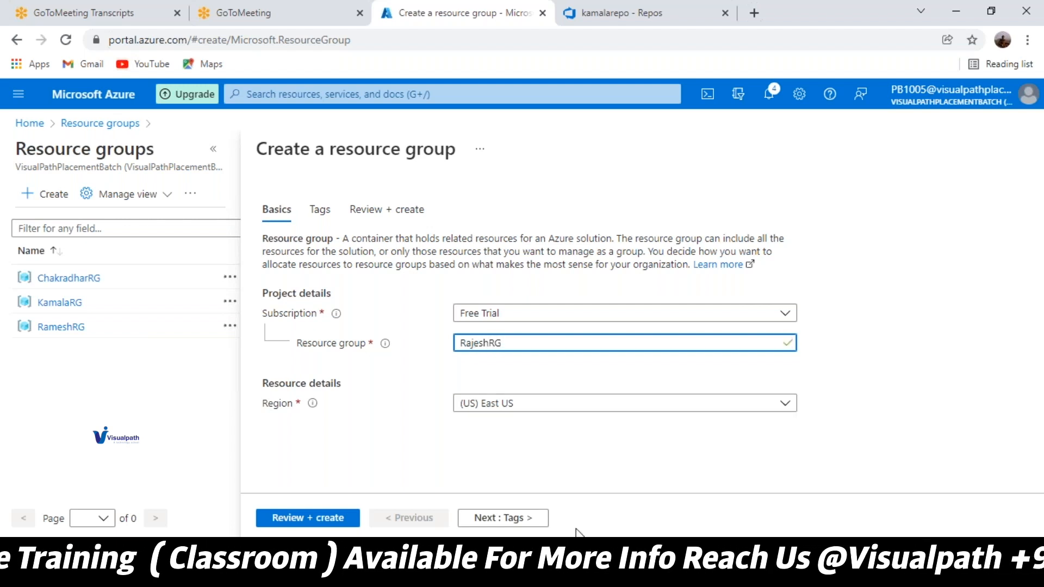
left_click(343, 519)
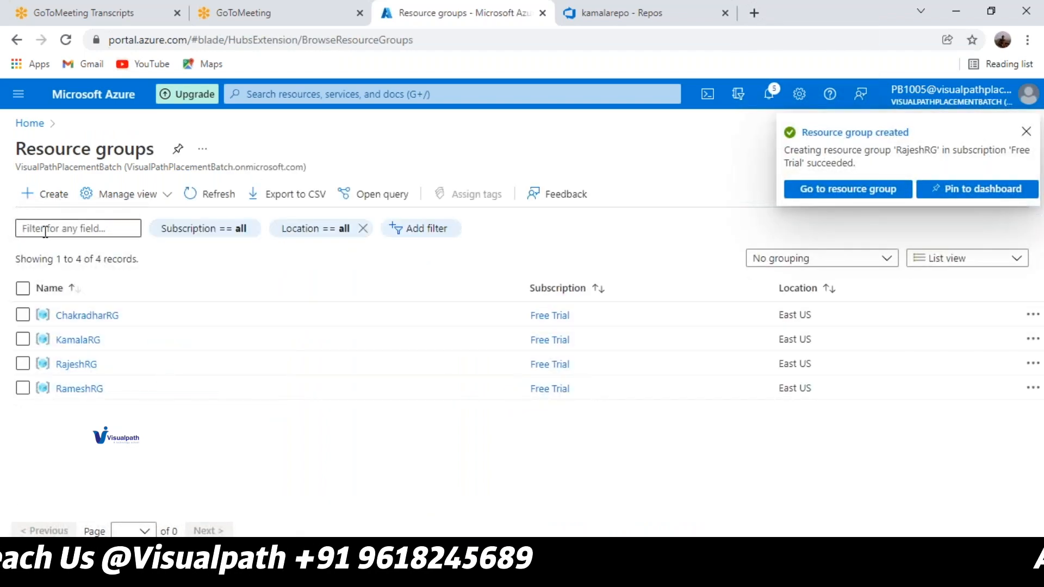
Step: Create resource group AvinashRG under Free Trial in East US
left_click(48, 197)
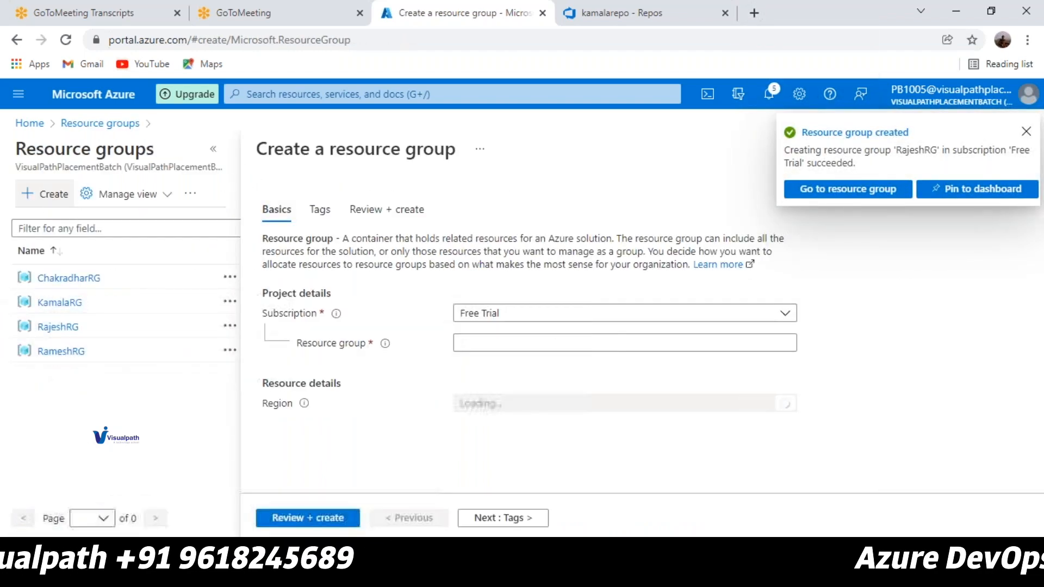
left_click(489, 341)
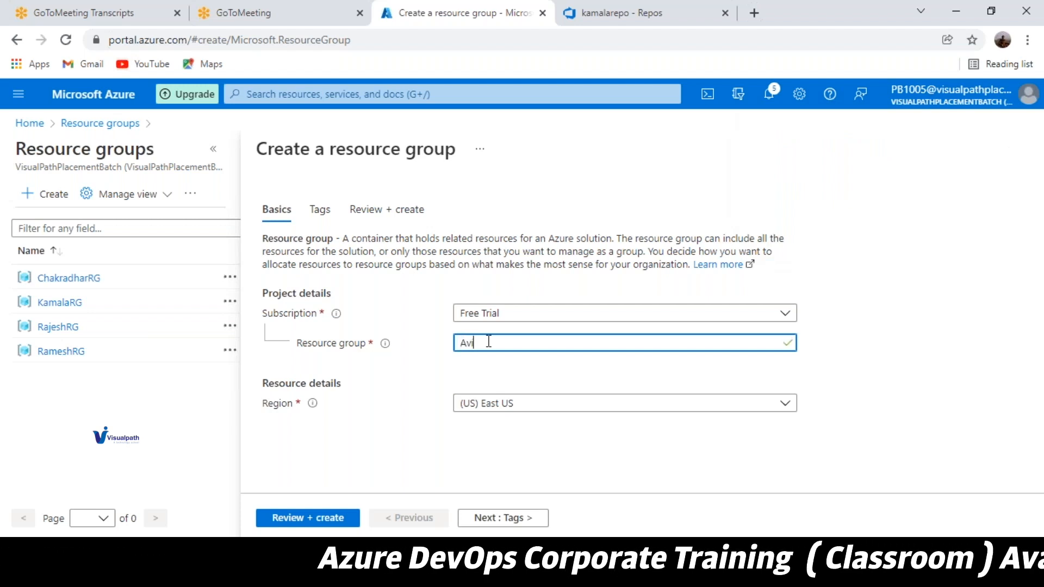
type("Avinash")
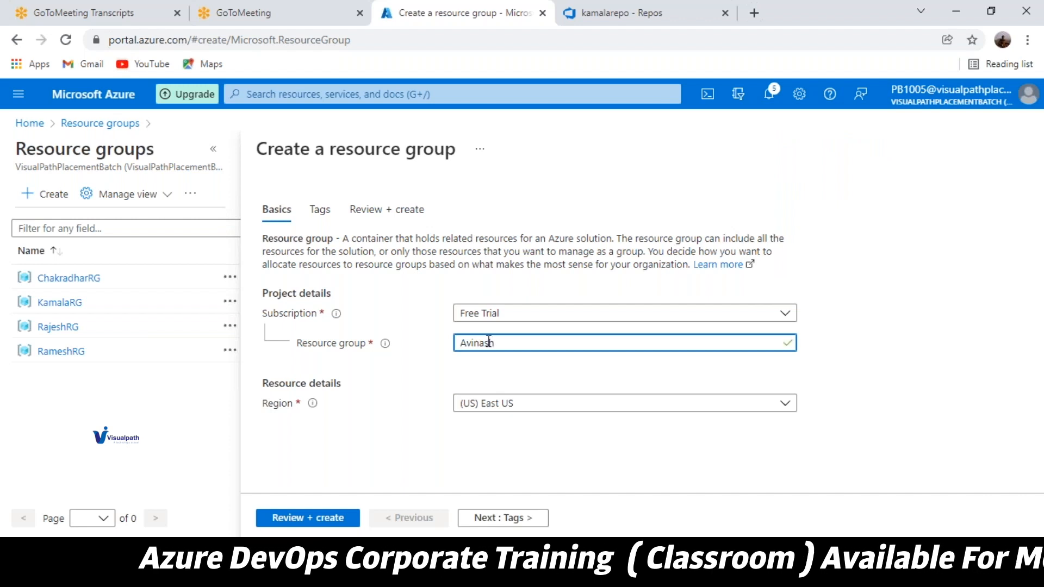
type("RG")
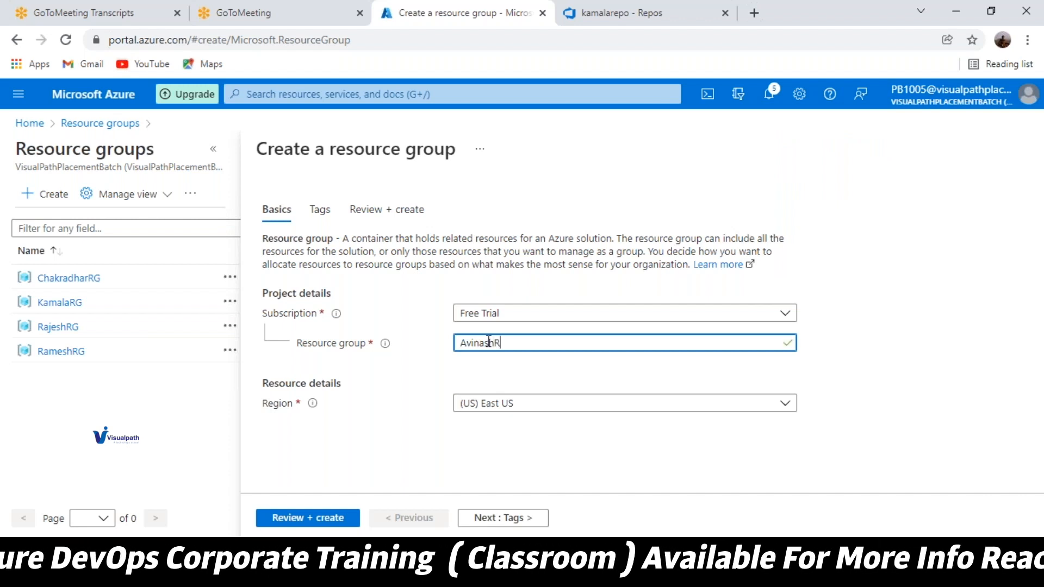
left_click(331, 517)
left_click(380, 518)
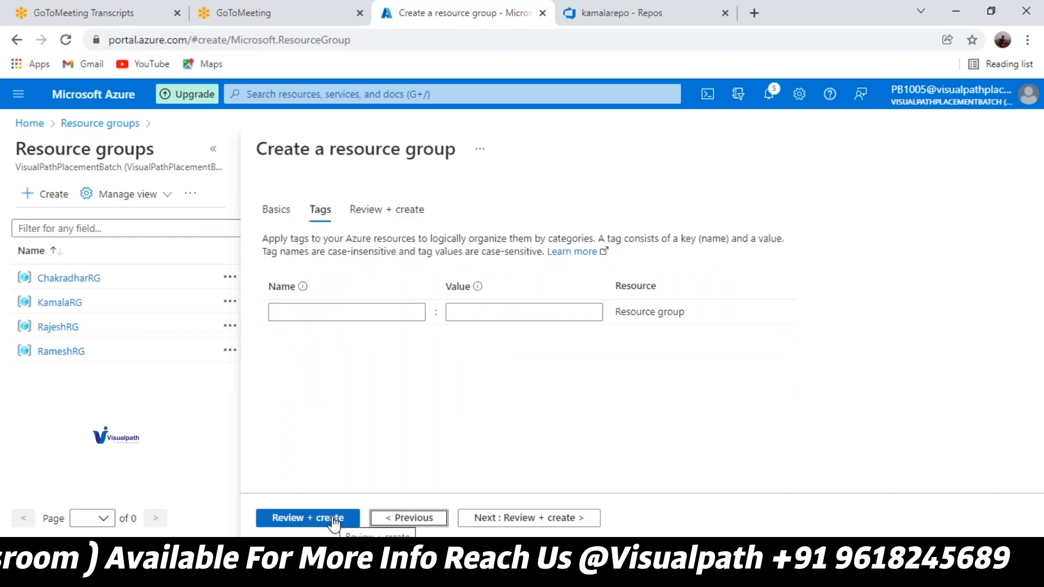
left_click(333, 519)
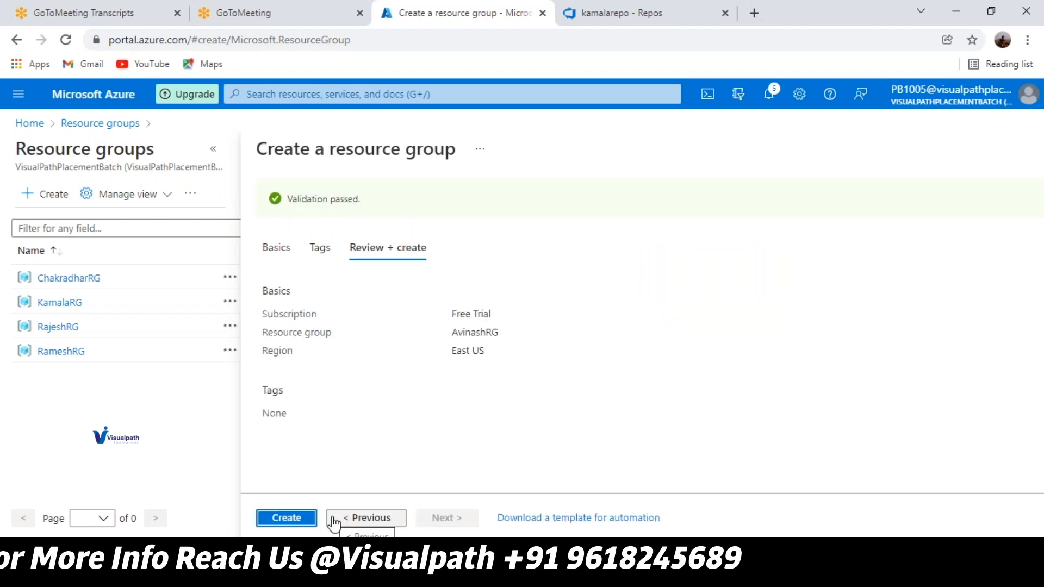
left_click(288, 518)
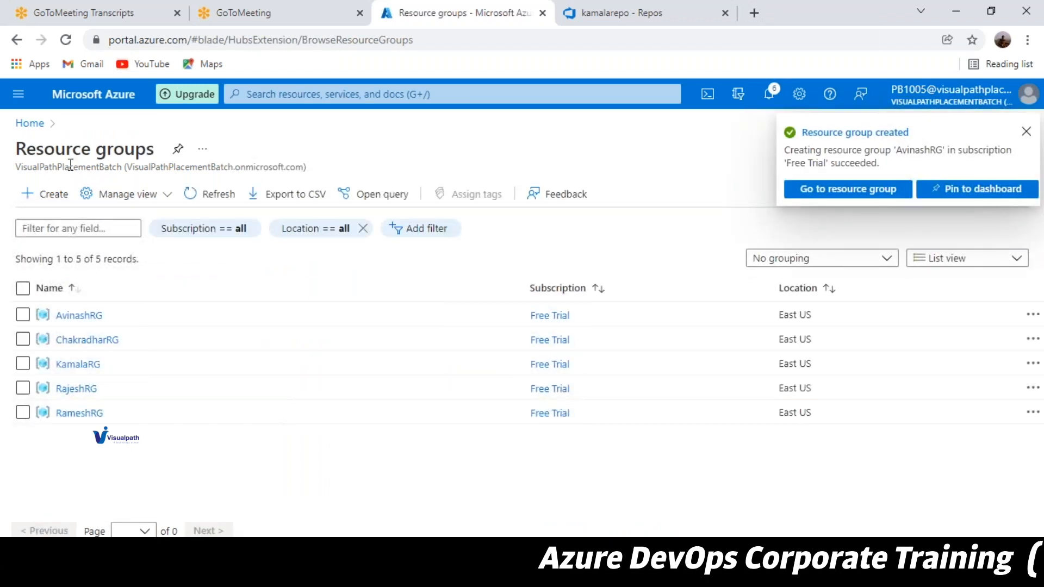
Step: Create resource group SagarRG under Free Trial in East US
left_click(49, 199)
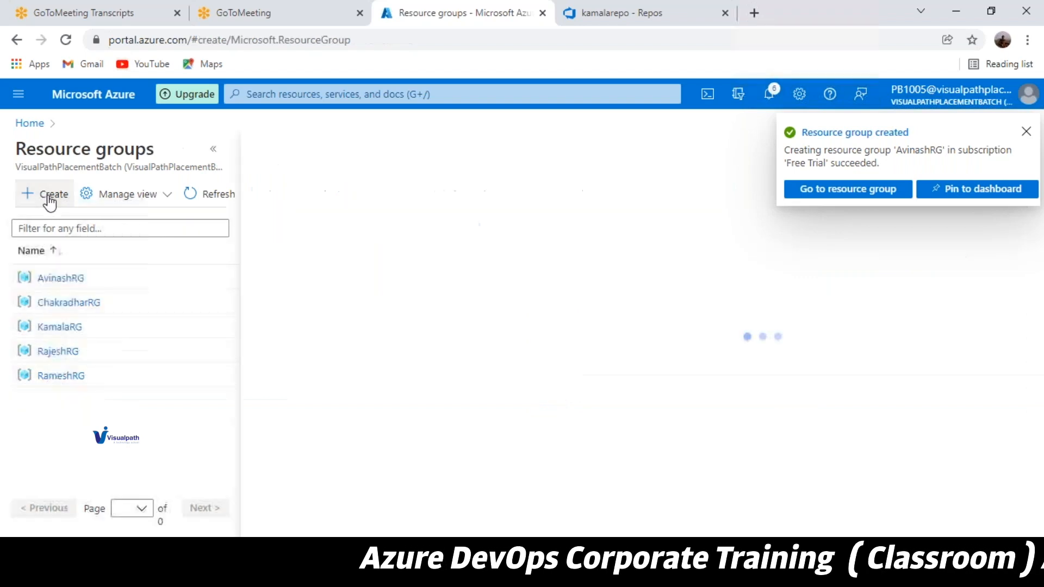
left_click(476, 337)
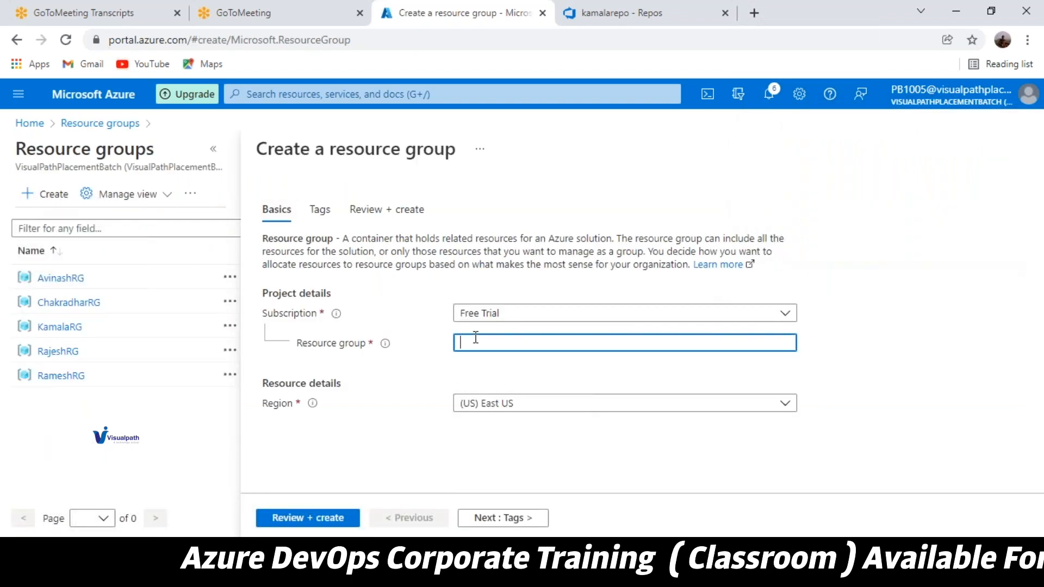
type("Sa")
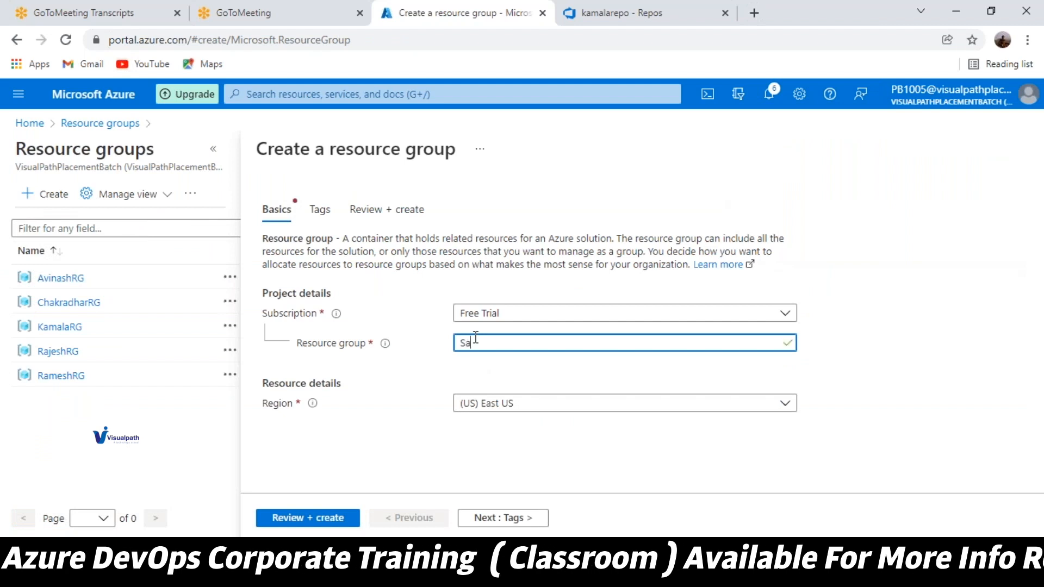
type("ger")
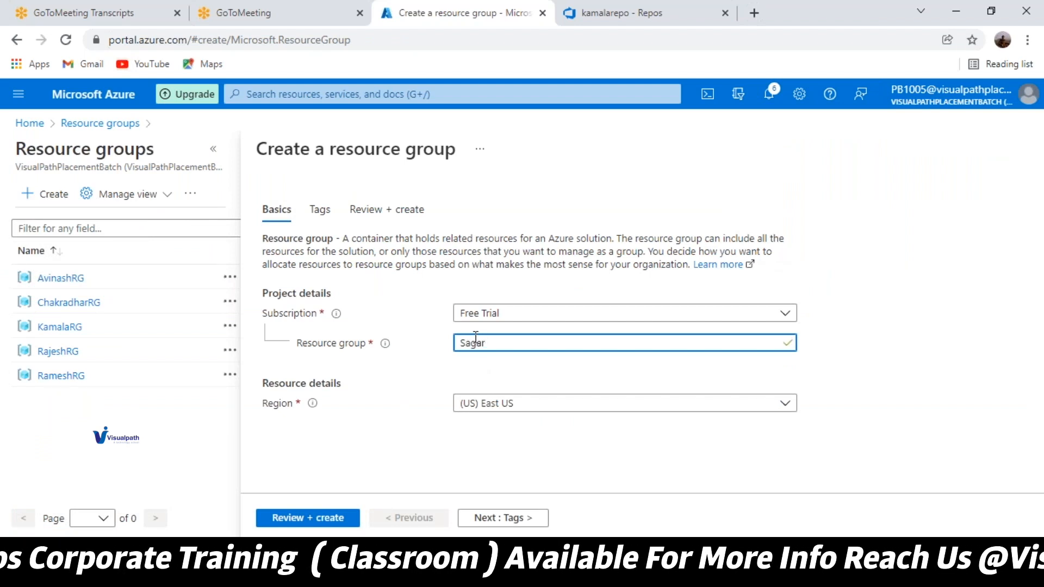
type("RG")
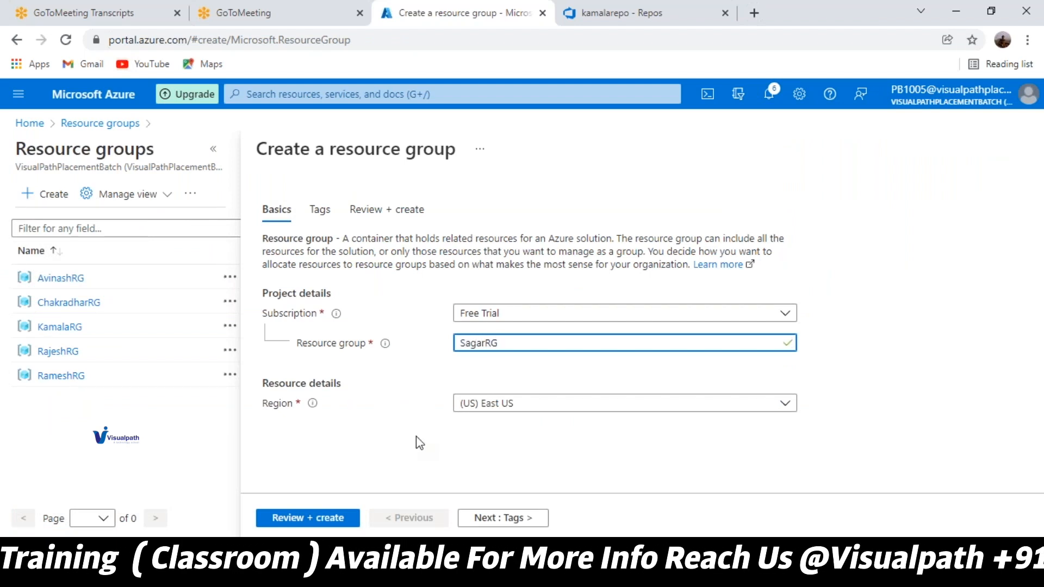
left_click(307, 518)
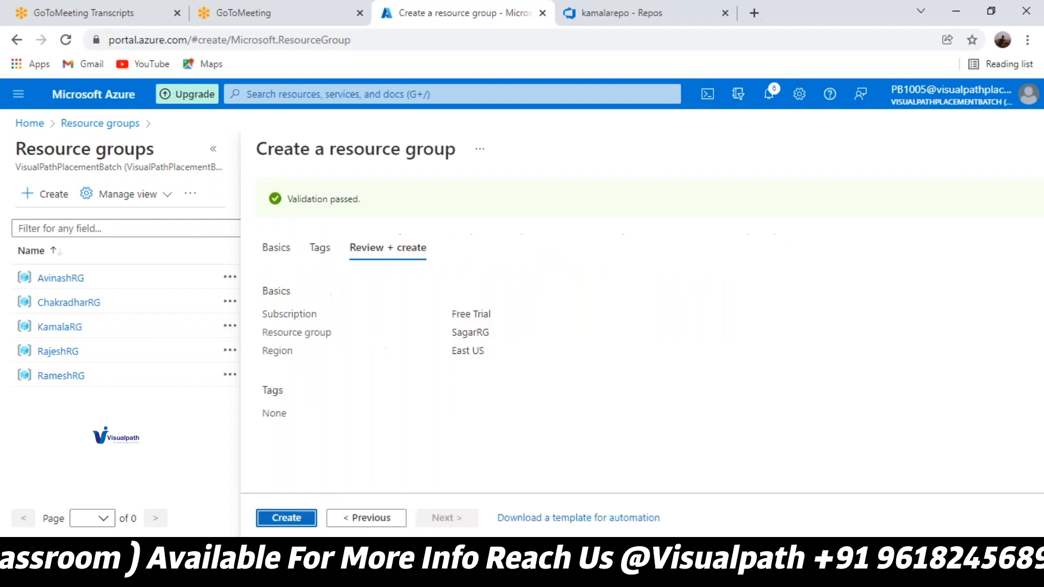
left_click(301, 518)
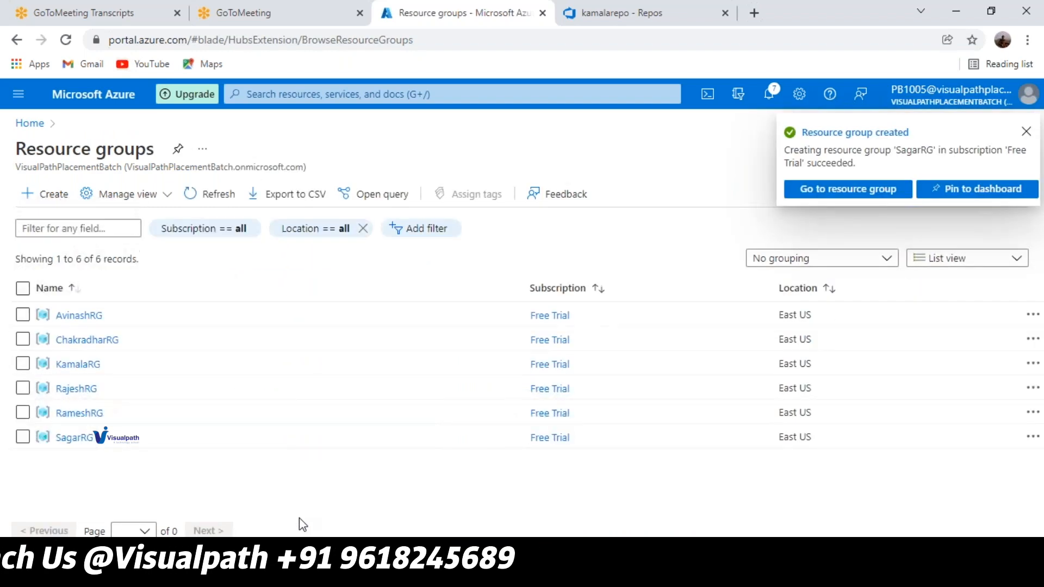
Step: Create resource group ShivakumarRG under Free Trial in East US
left_click(45, 199)
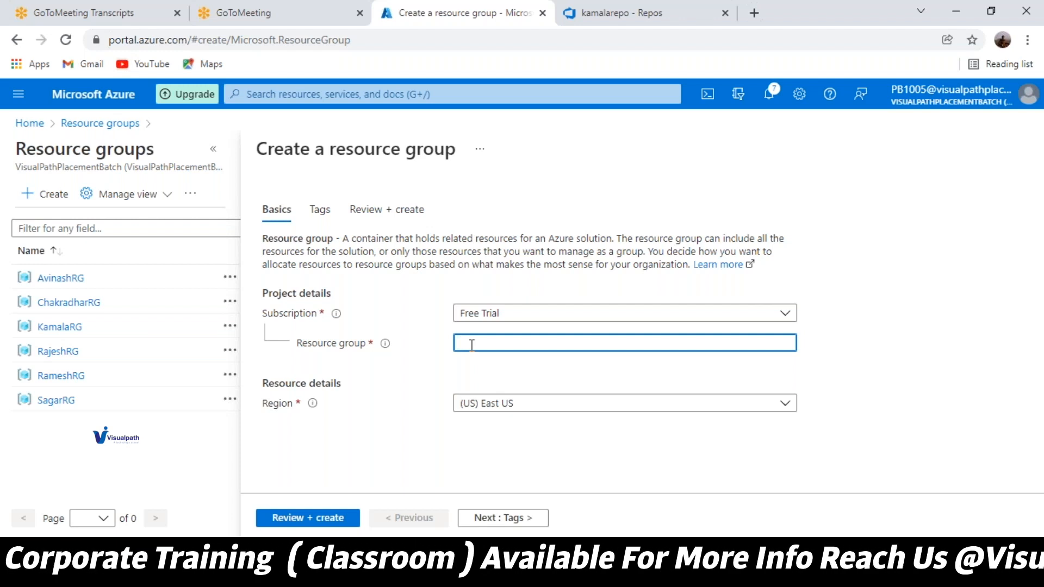
type("Sh")
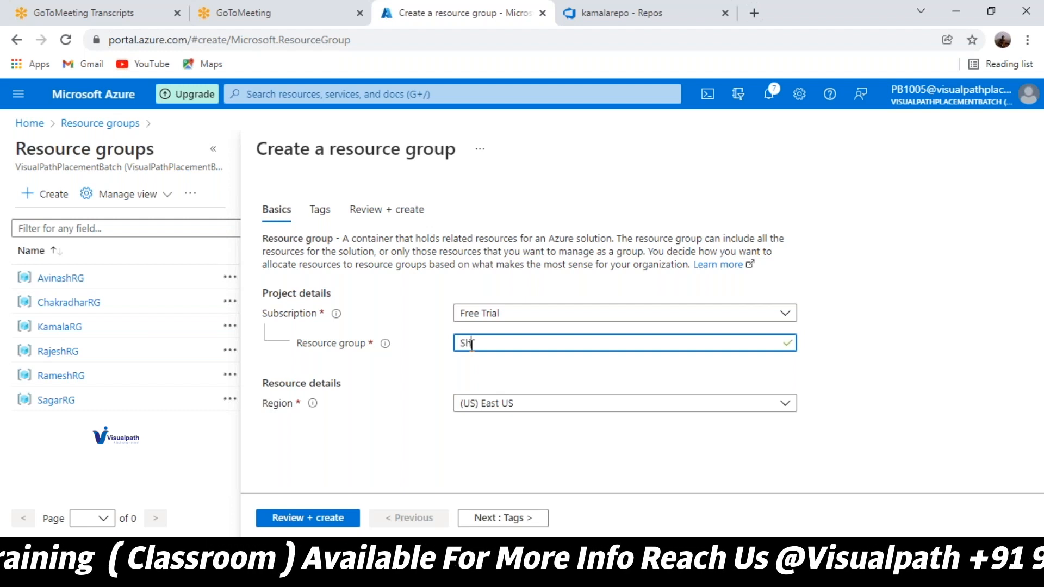
type("iva")
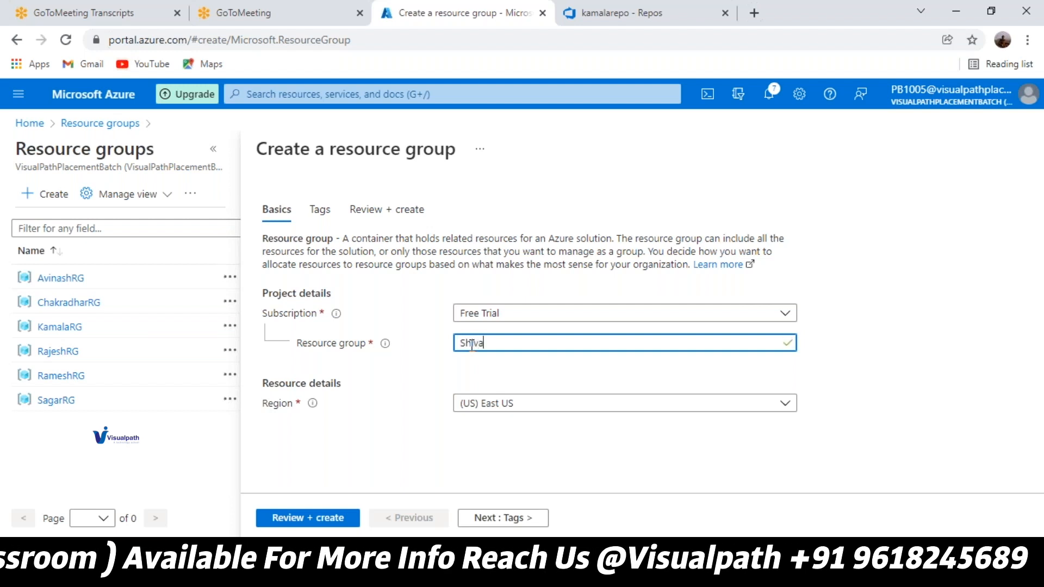
type("kuma")
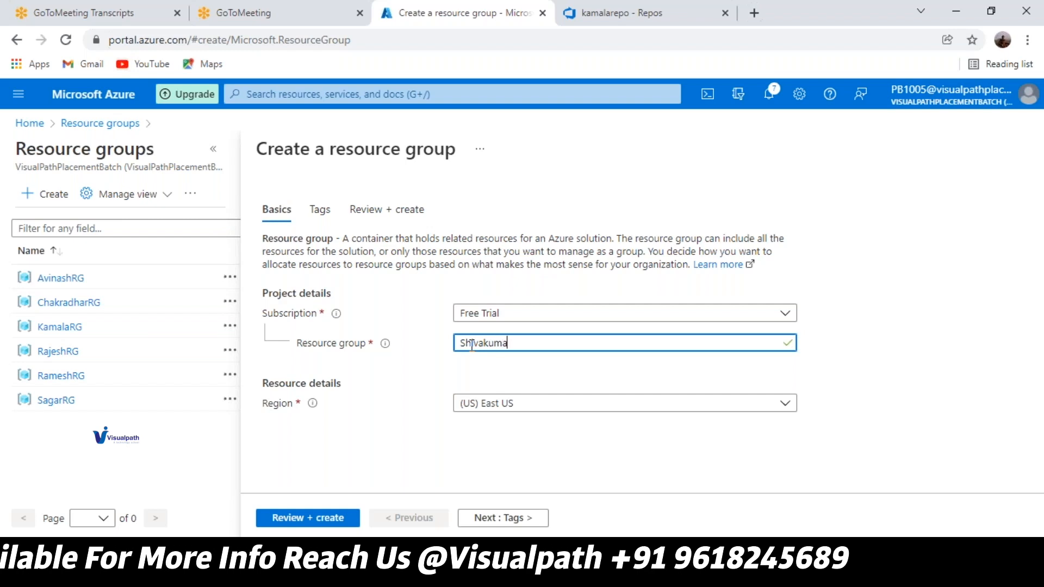
type("rRG")
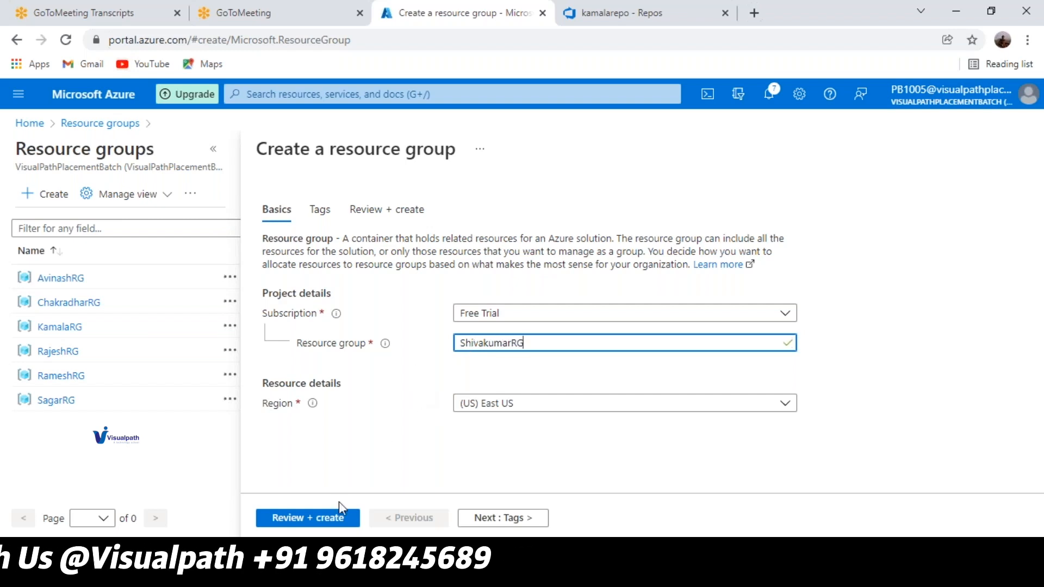
left_click(318, 519)
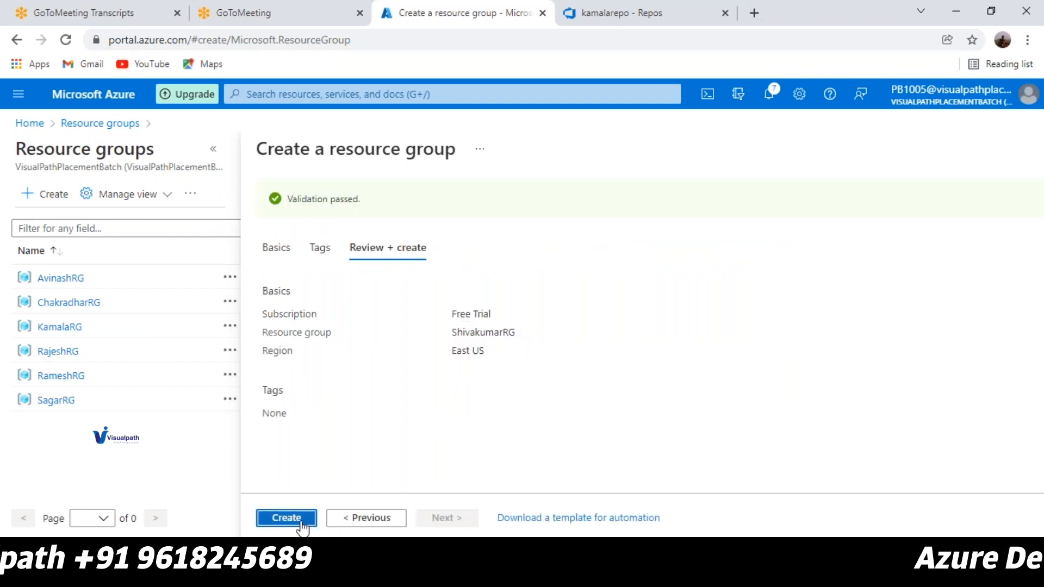
left_click(287, 518)
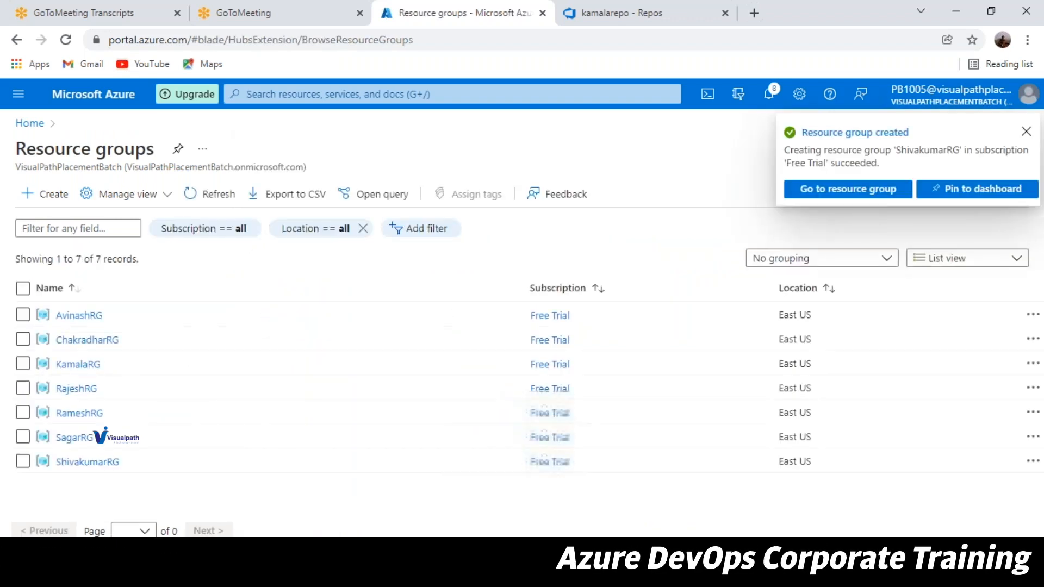
Step: Create resource group RavikanthRG under Free Trial in East US
left_click(47, 195)
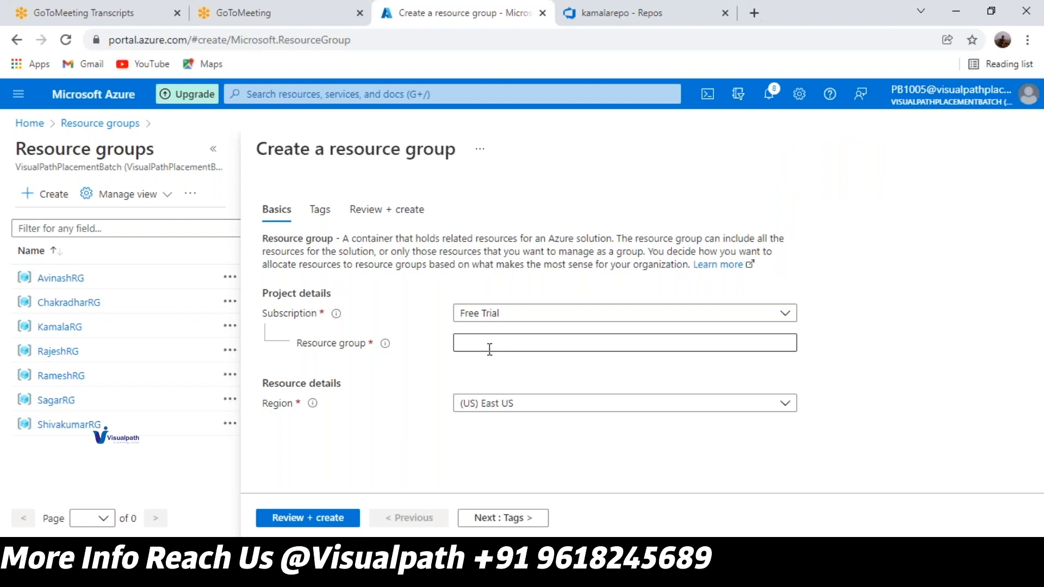
left_click(489, 349)
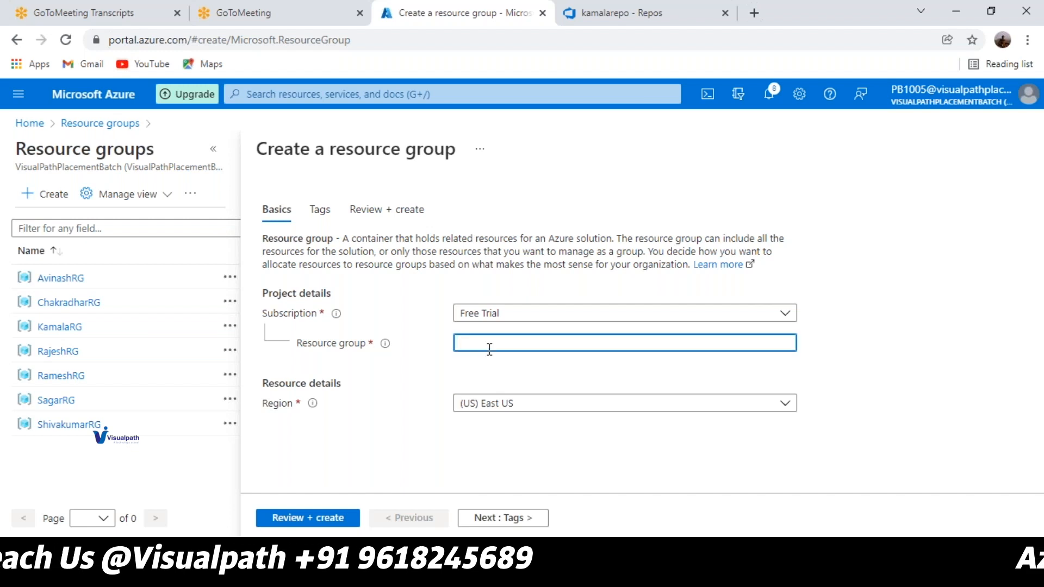
type("RavikanthRG")
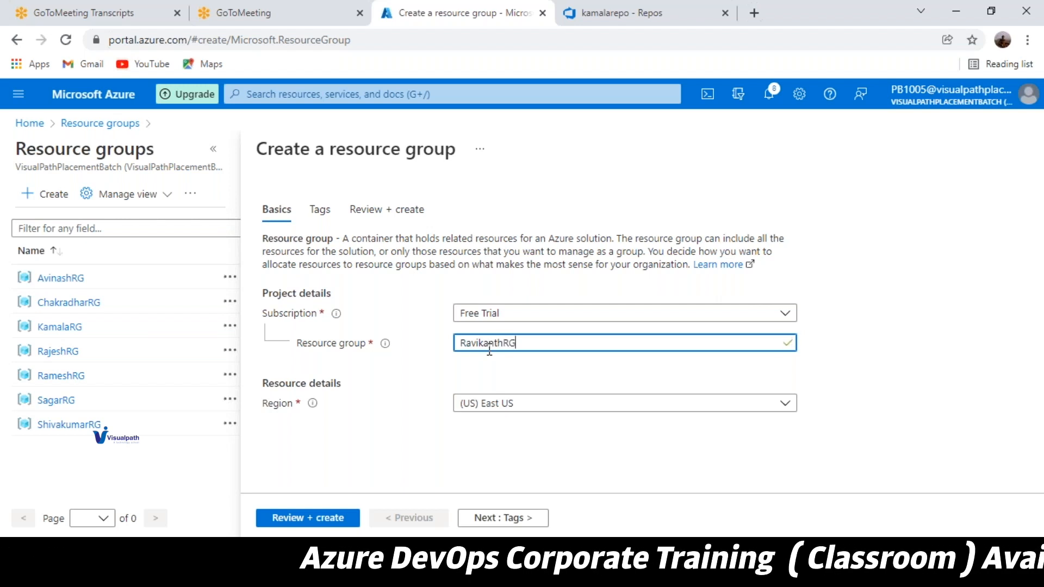
left_click(336, 521)
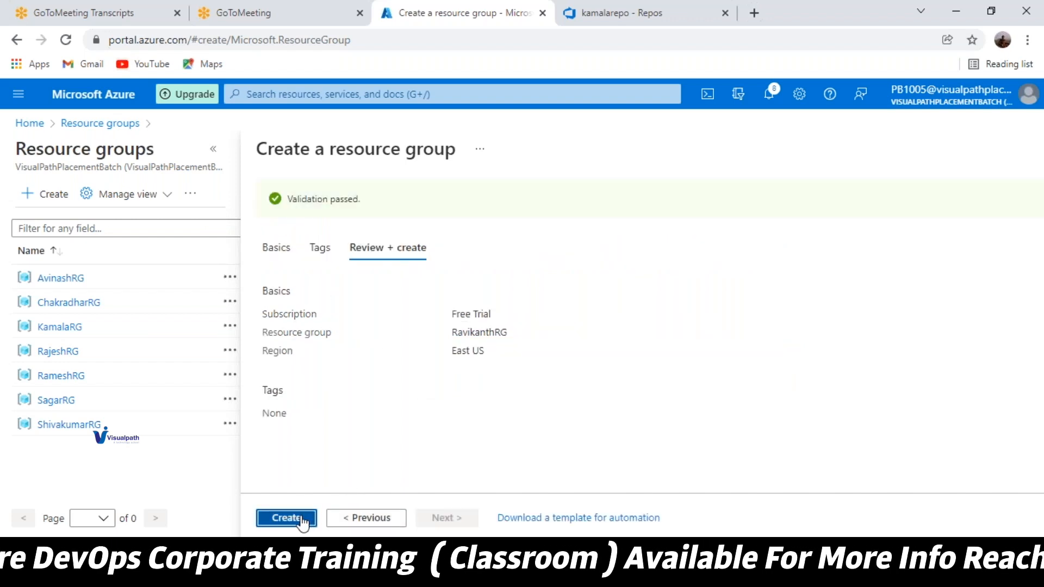
left_click(298, 519)
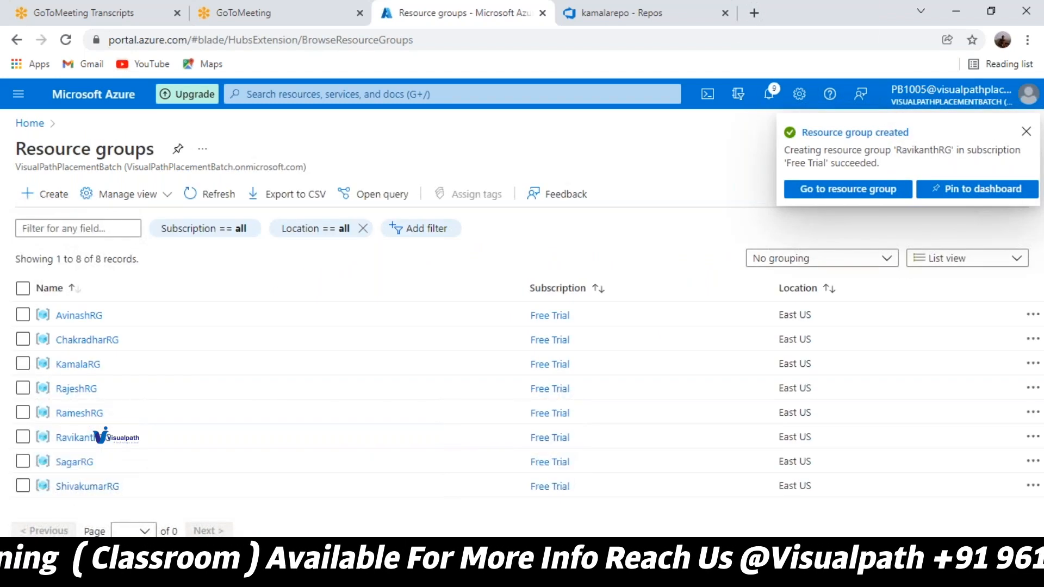
Step: Create resource group PraveenRG under Free Trial in East US, the ninth group
left_click(51, 200)
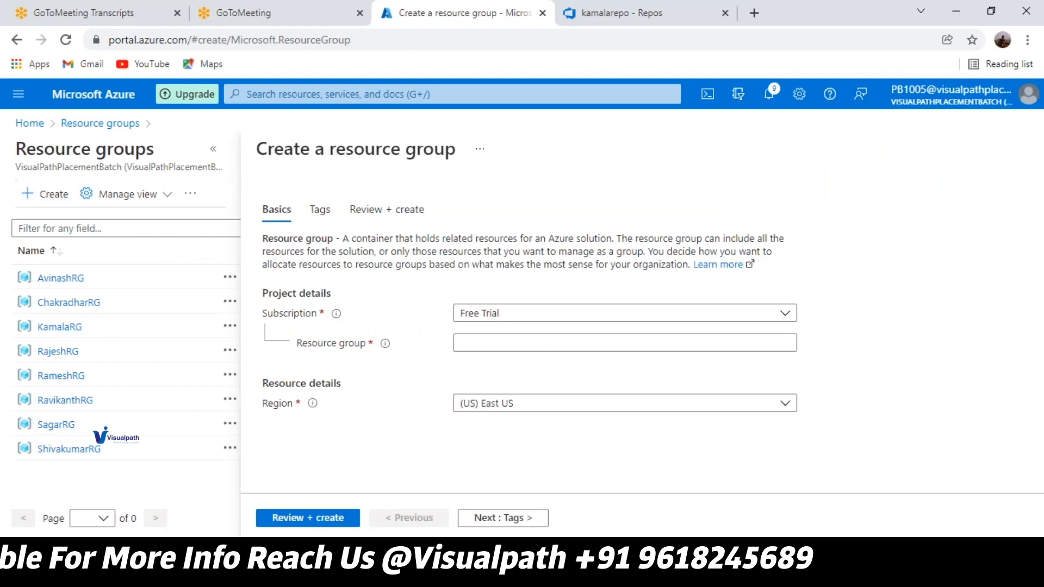
left_click(467, 343)
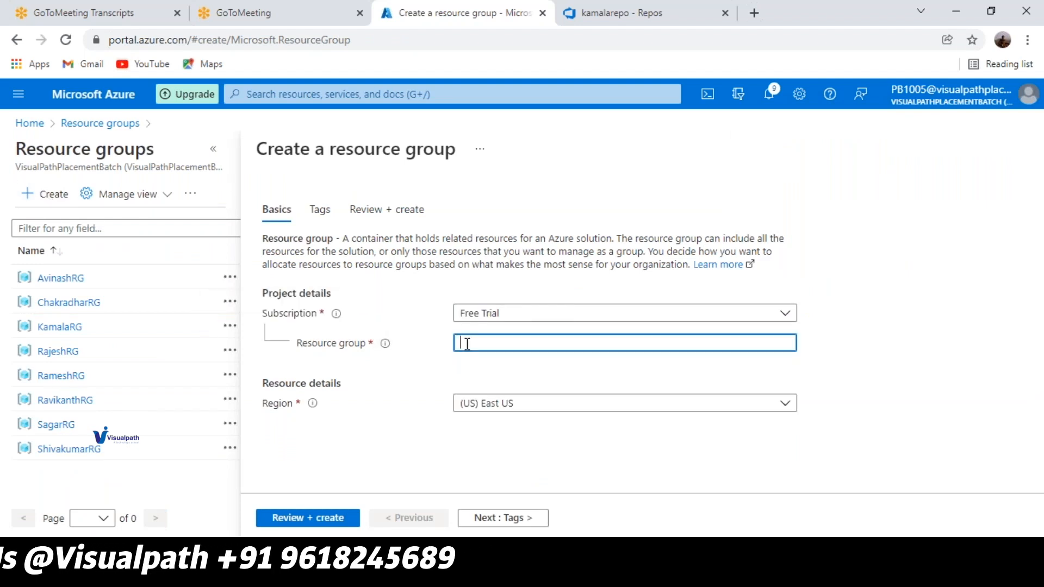
type("PraveenRG")
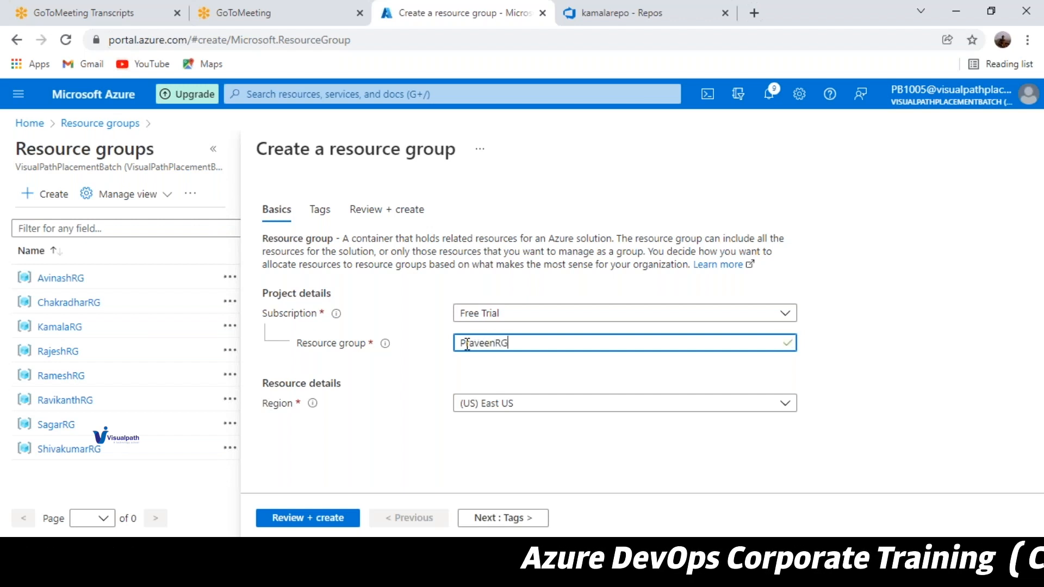
left_click(330, 520)
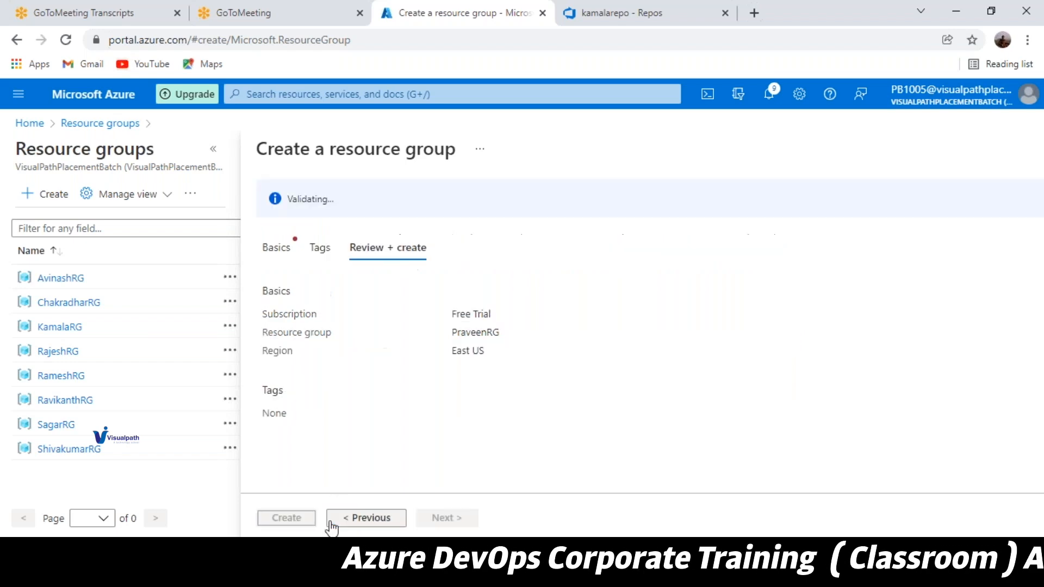
left_click(300, 519)
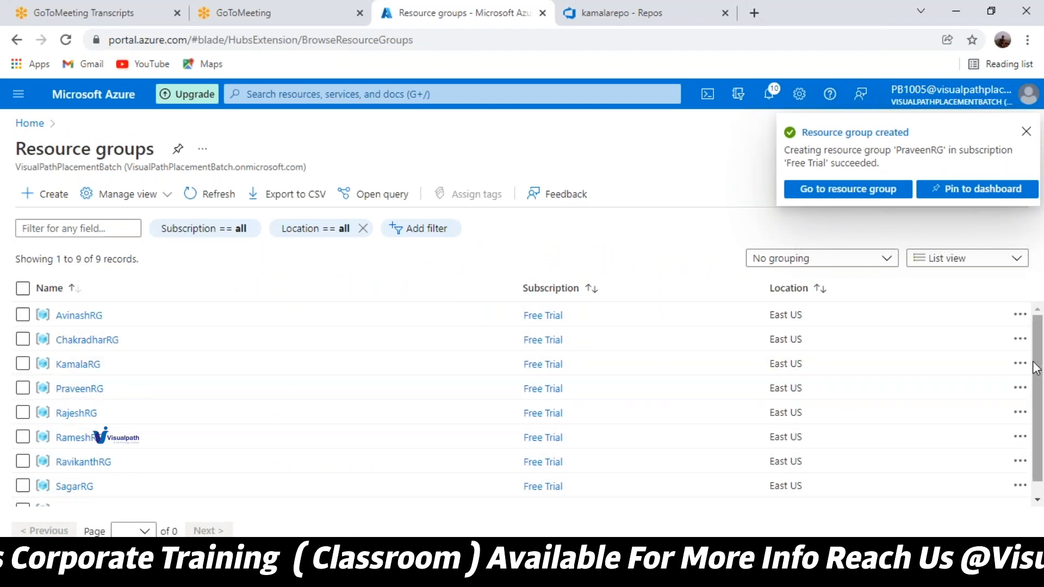
scroll(1042, 376, "down", 1)
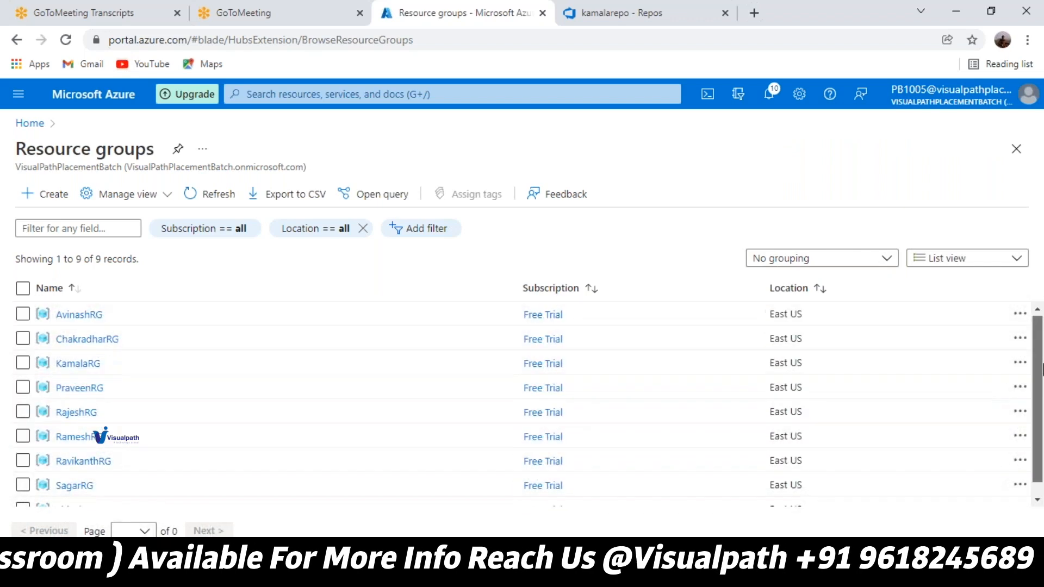
scroll(1043, 372, "down", 1)
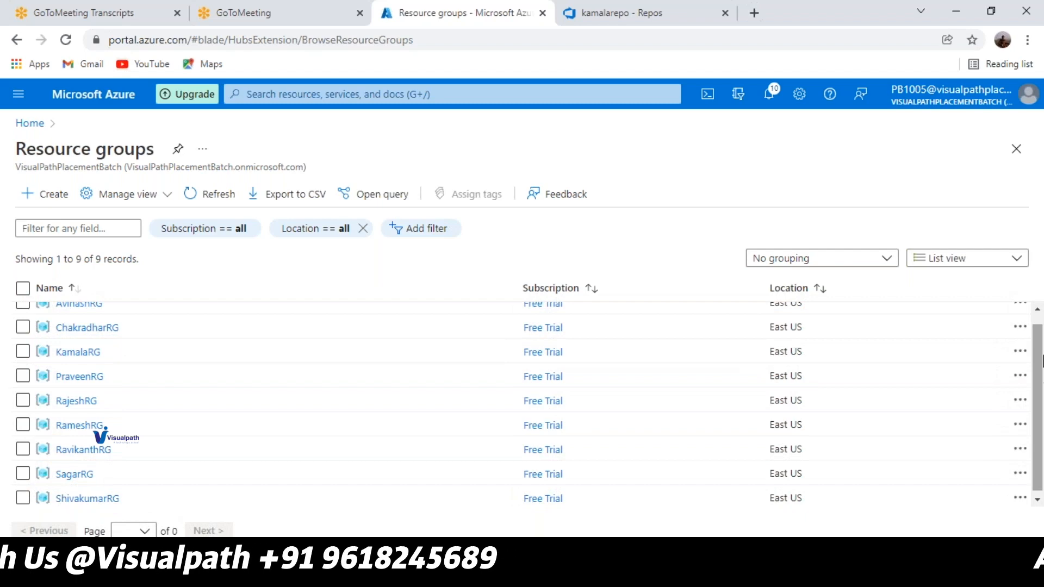
scroll(1039, 357, "up", 1)
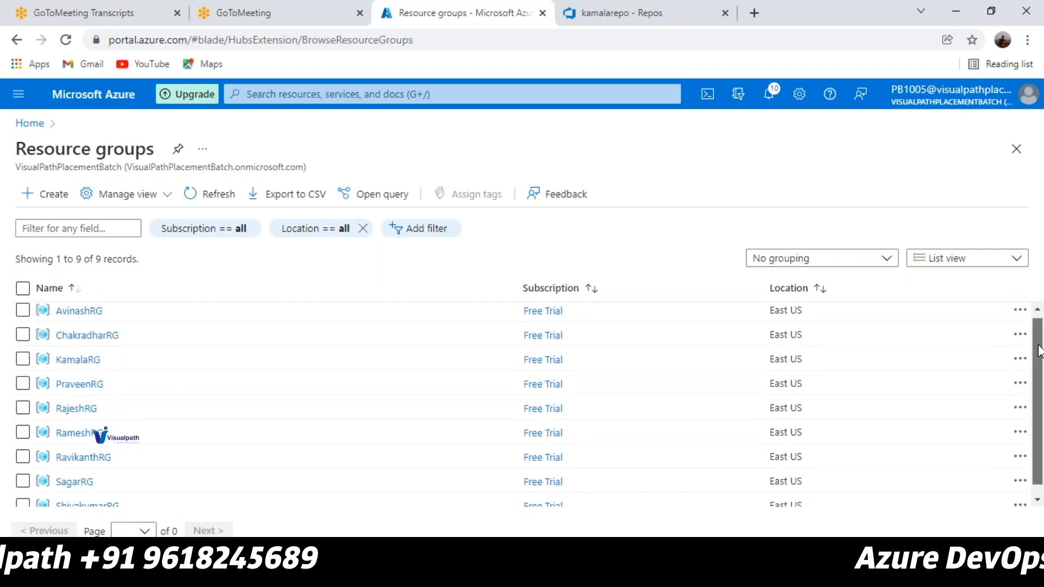
left_click_drag(1040, 356, 1040, 378)
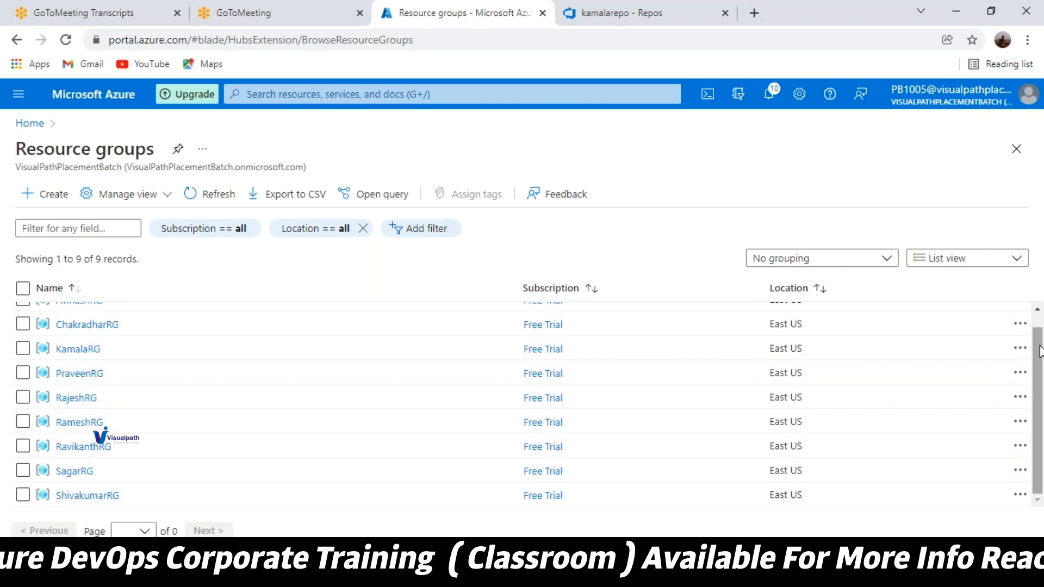
left_click_drag(1040, 351, 1042, 331)
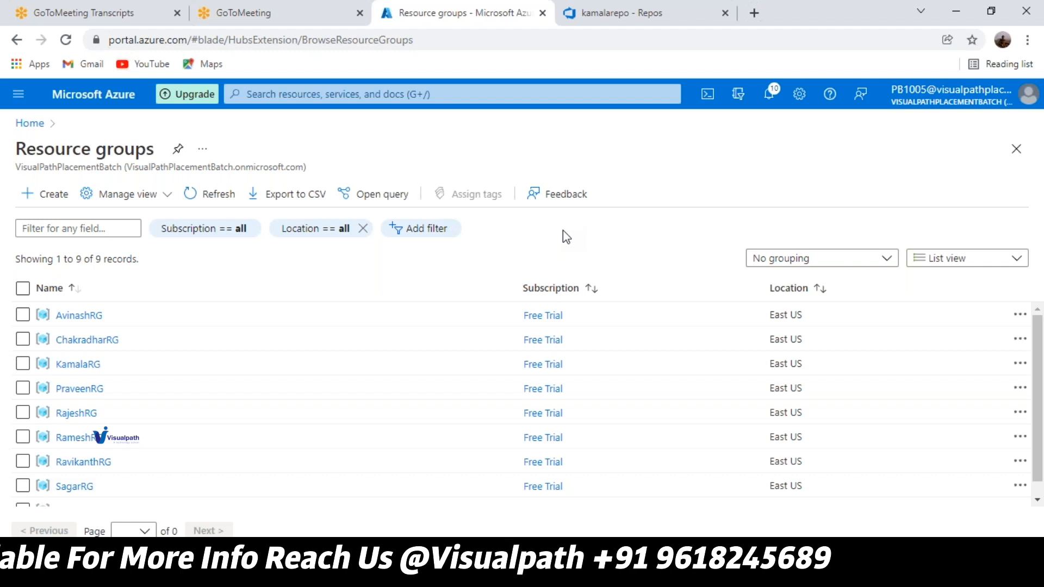
mouse_move(95, 367)
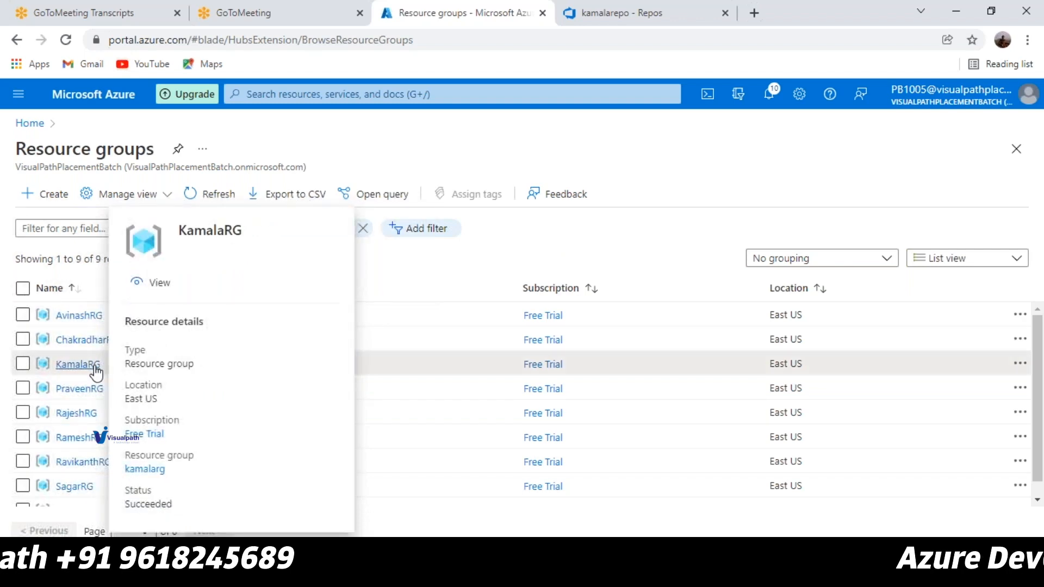
Step: Open the empty KamalaRG overview and dismiss the resource-views tip
left_click(96, 369)
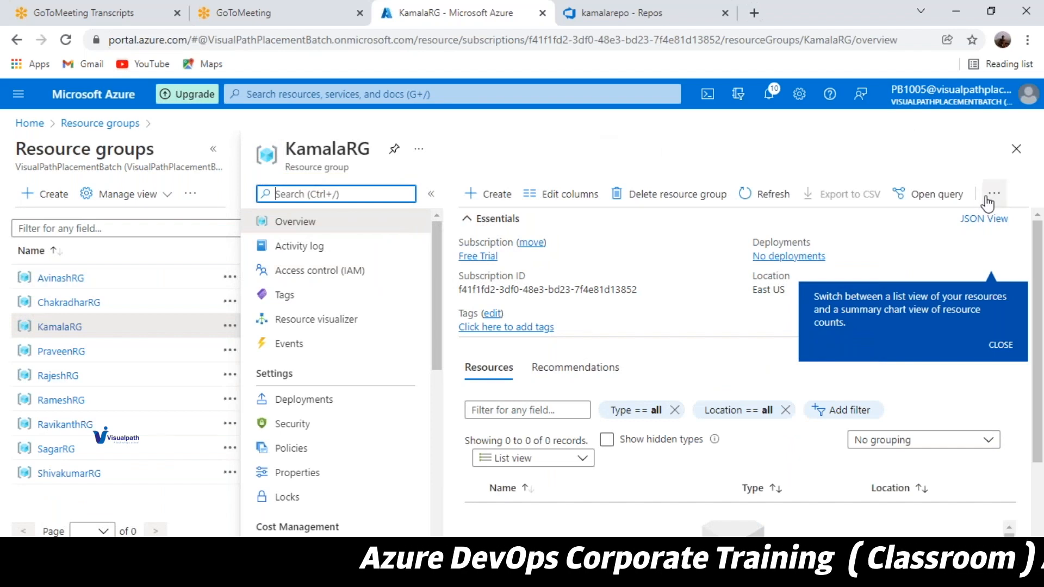
left_click(1000, 346)
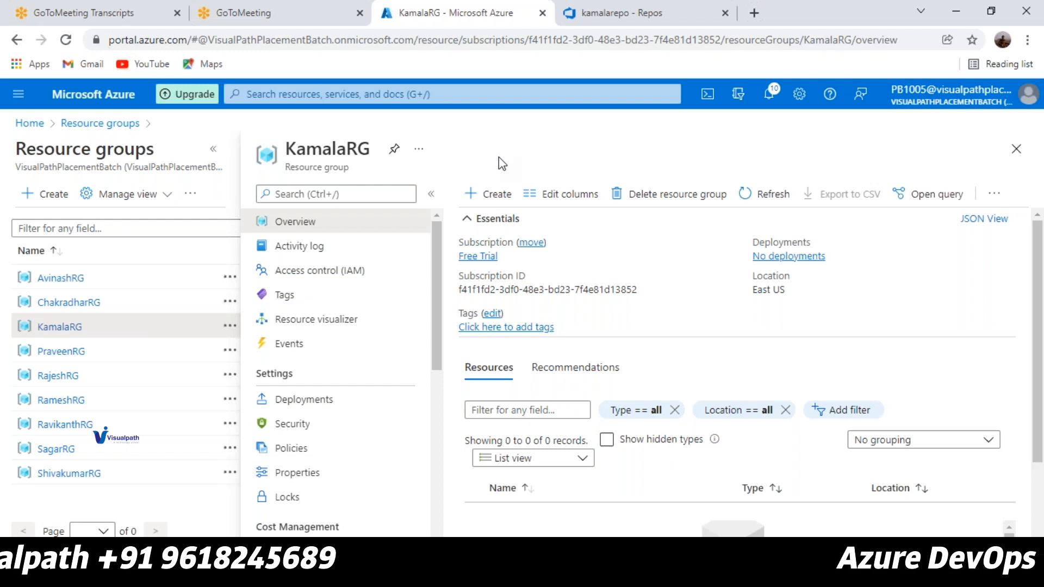
Step: From KamalaRG, start a new Storage account from the Popular products list
left_click(485, 200)
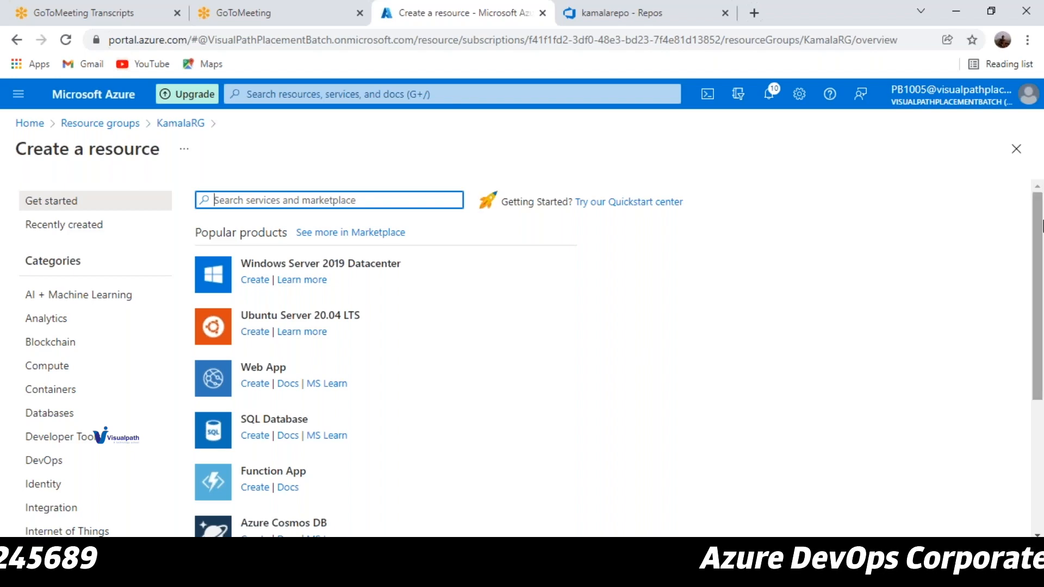
left_click_drag(1041, 227, 1041, 363)
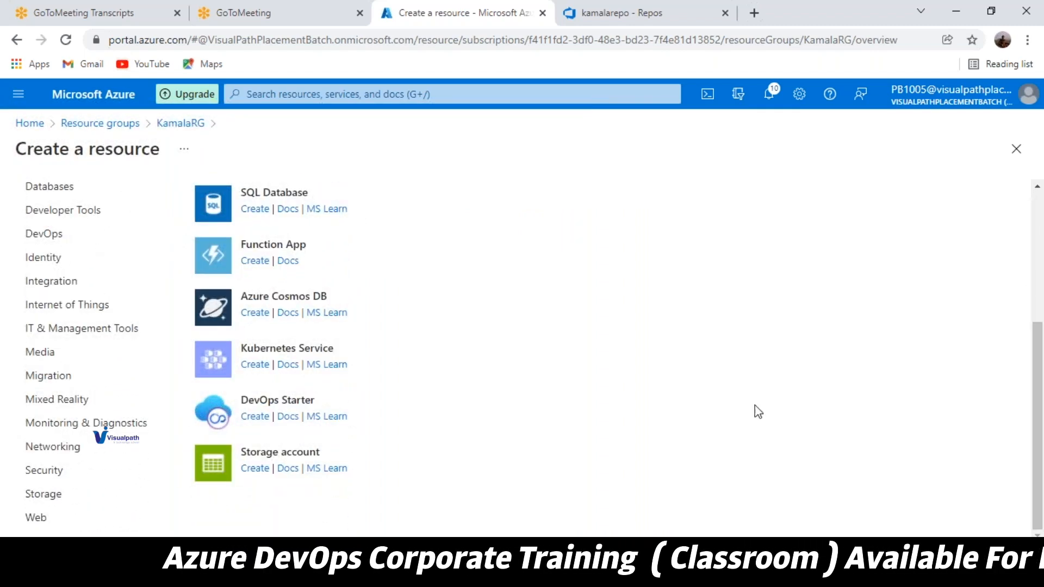
left_click(255, 469)
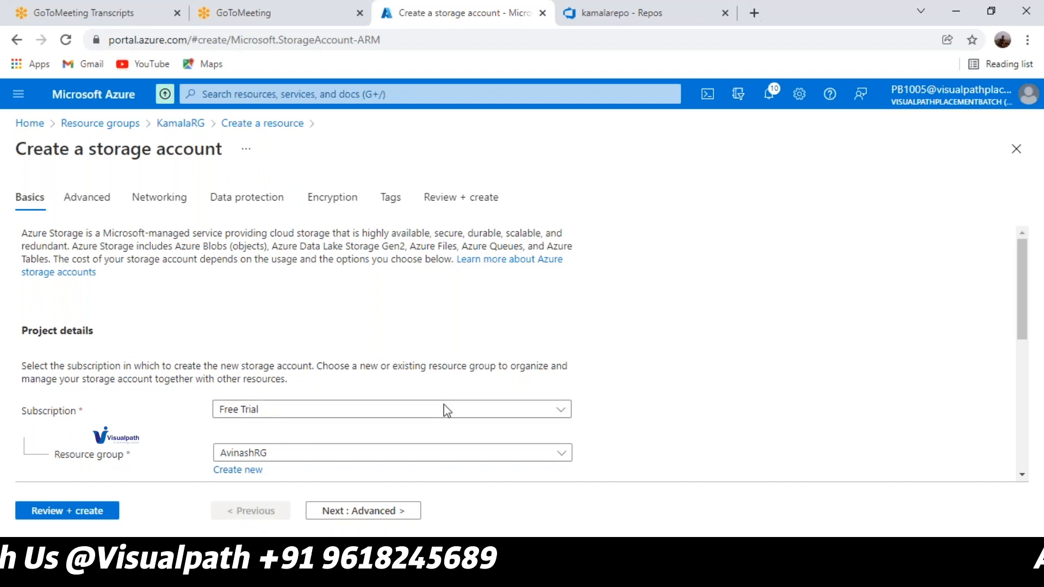
Step: Select KamalaRG as the resource group for the new storage account
left_click(561, 455)
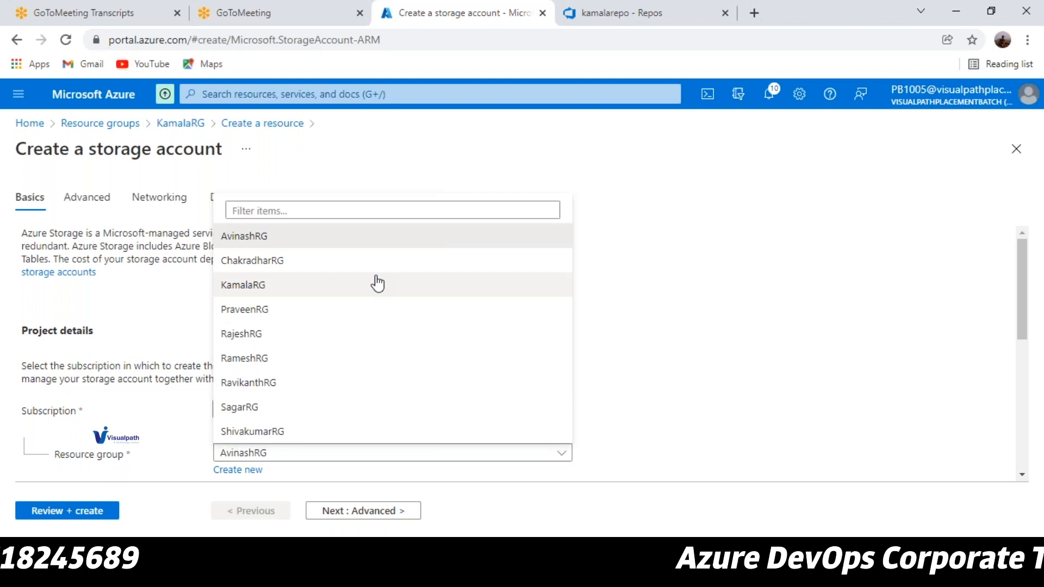
left_click(377, 283)
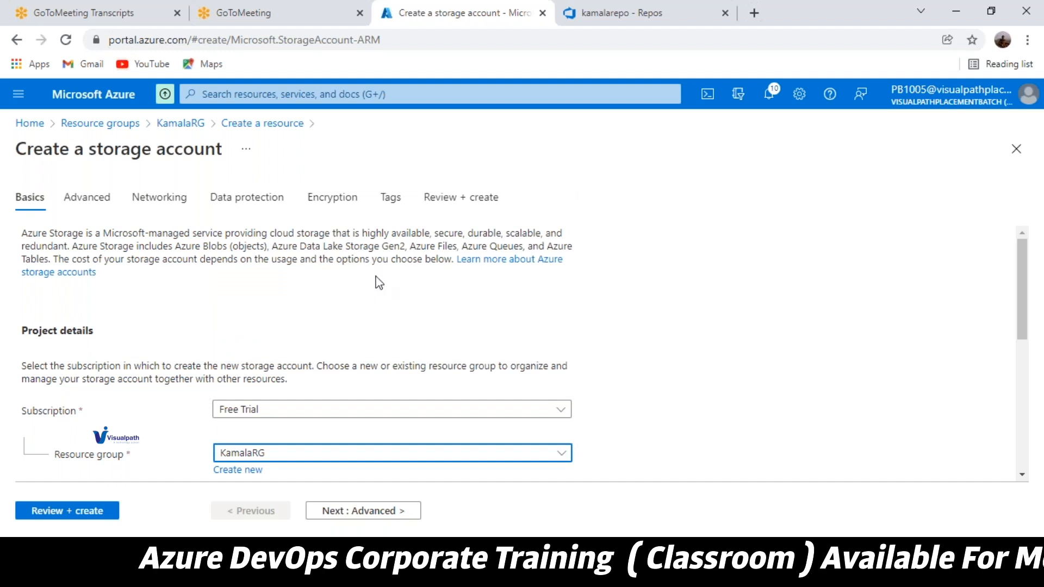
left_click(563, 460)
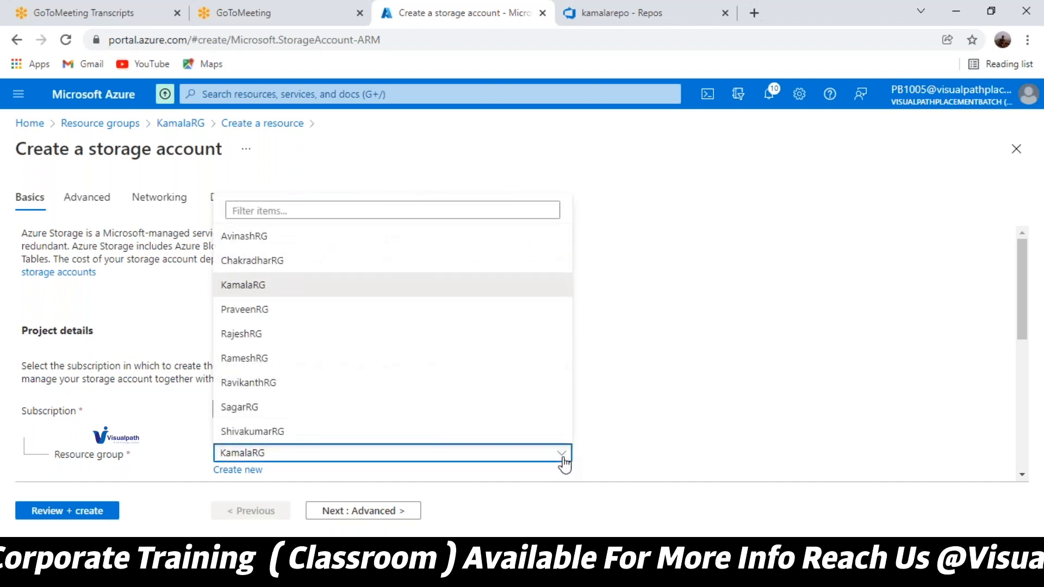
left_click(564, 460)
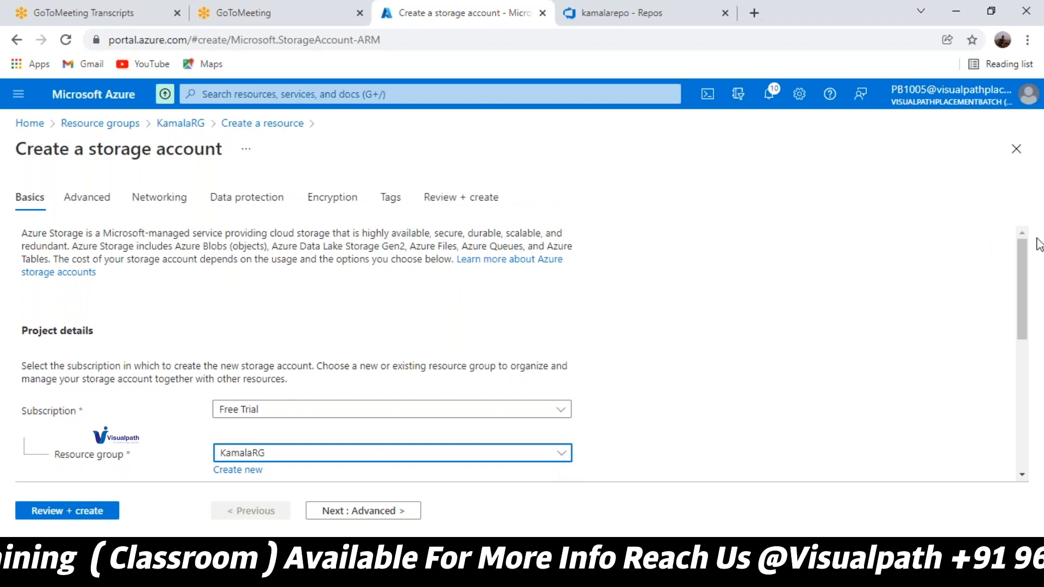
left_click_drag(1020, 265, 1041, 363)
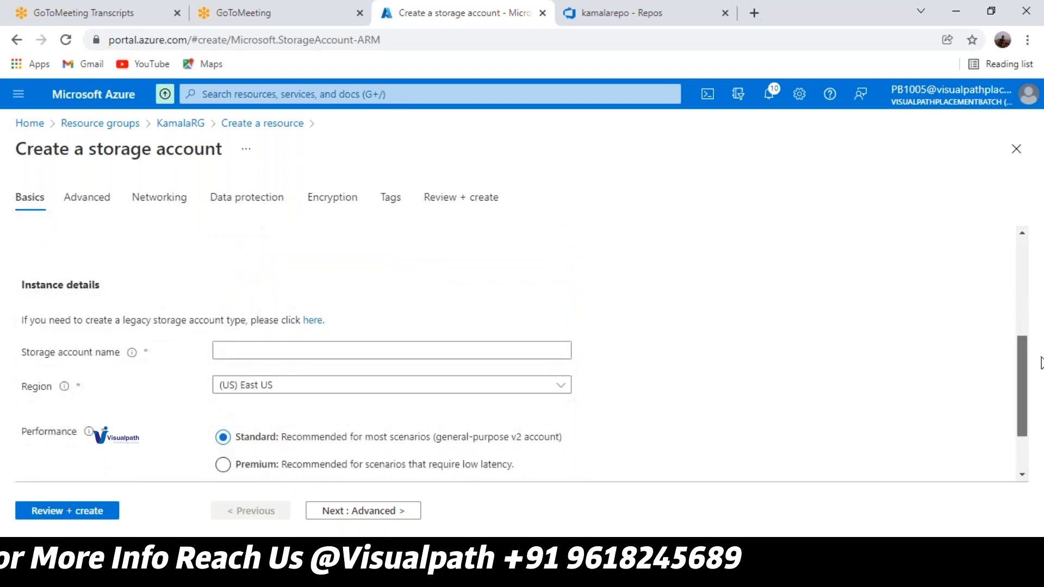
Step: Name the storage account kamala8819 in East US and check the geo-redundant Redundancy setting
left_click(355, 351)
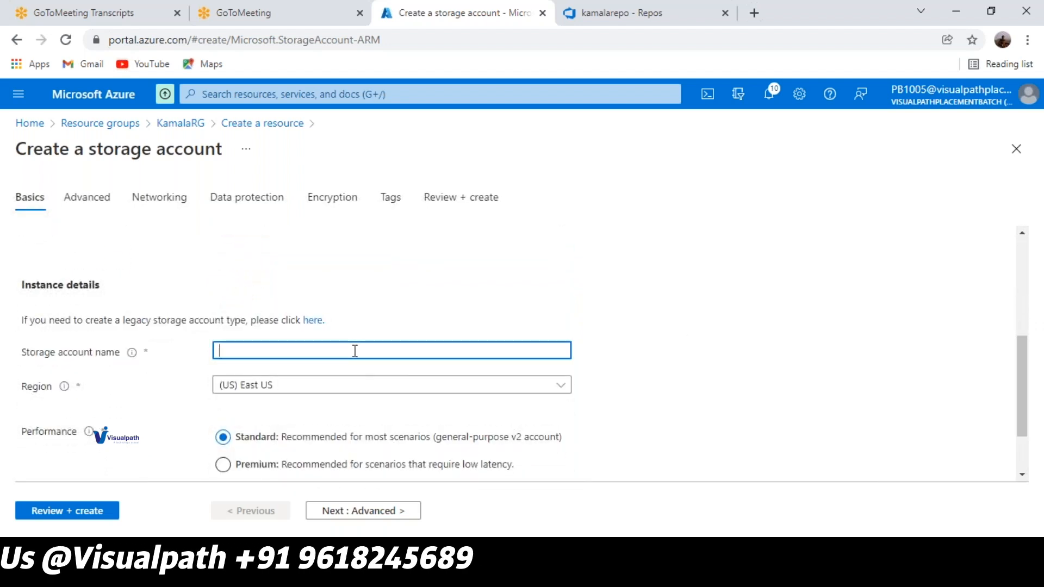
type("Ka")
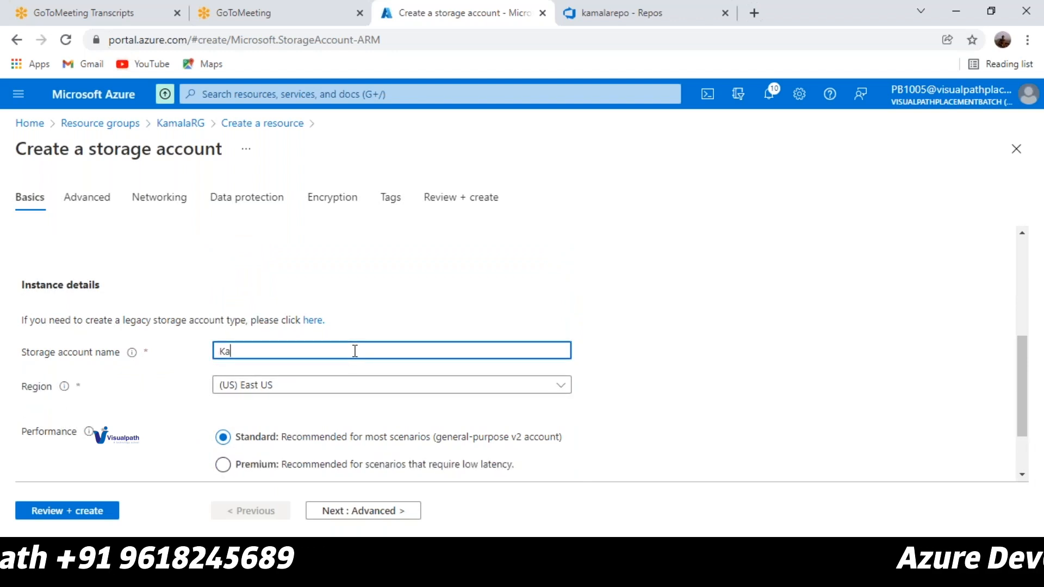
type("mala")
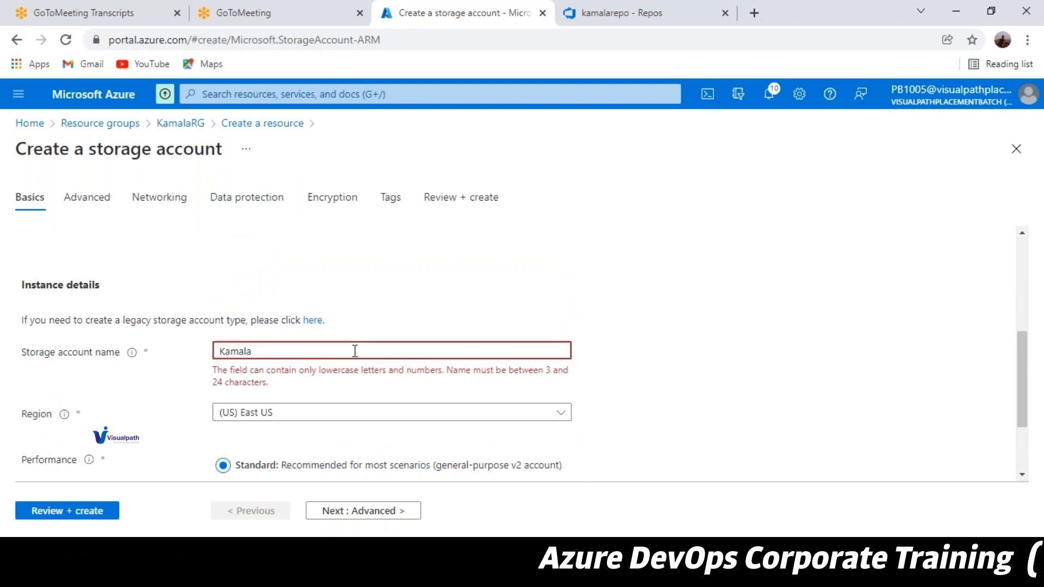
key("BackSpace")
key("BackSpace")
key("BackSpace")
key("BackSpace")
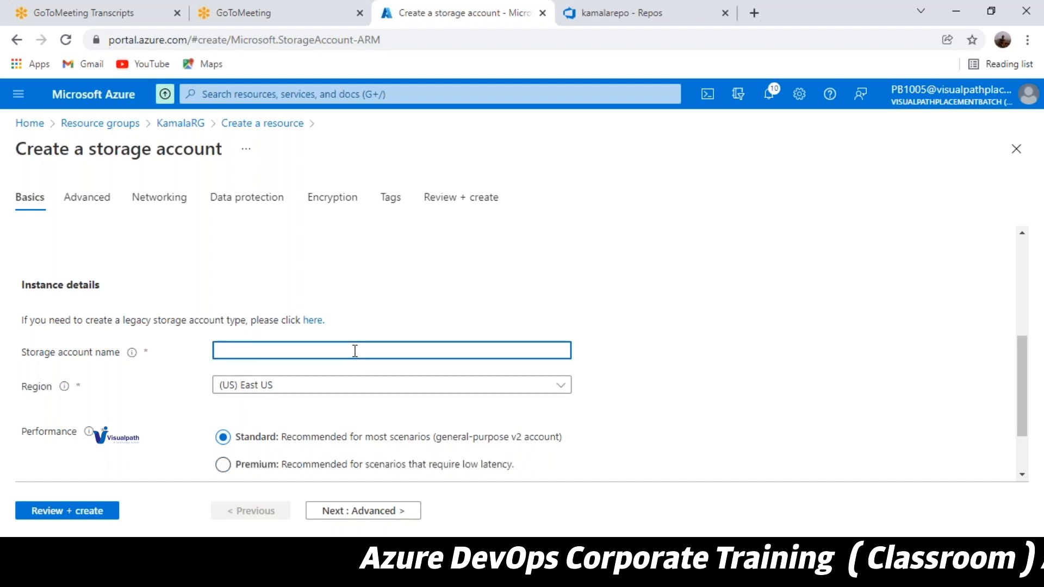
type("kamala")
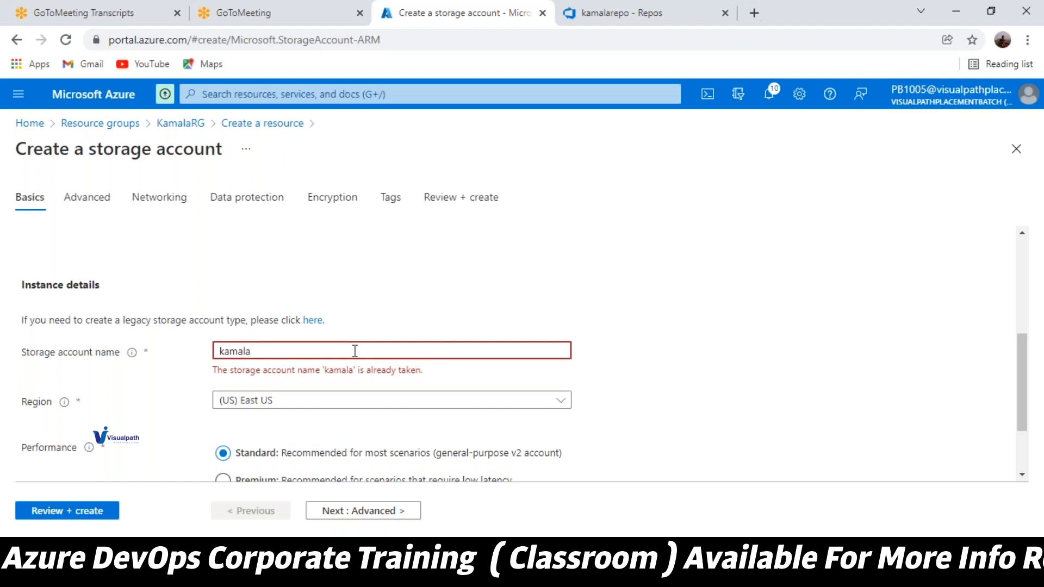
type("8819")
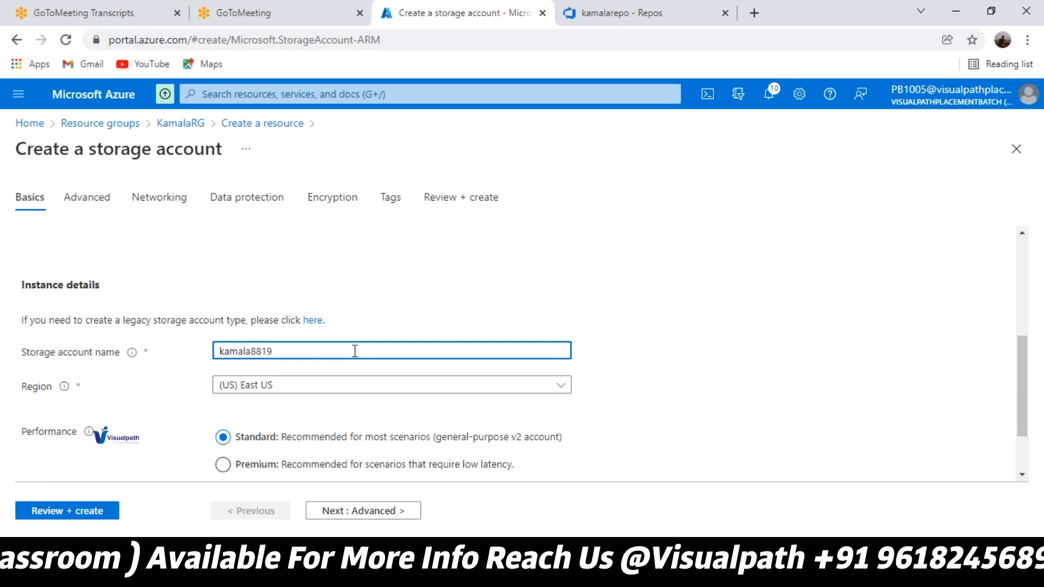
left_click(367, 427)
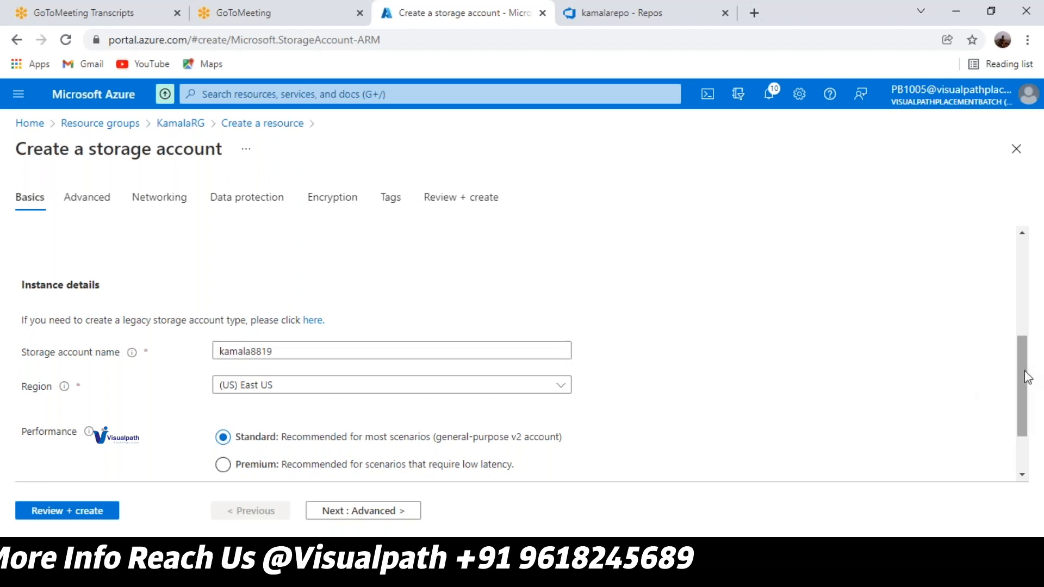
left_click_drag(1027, 377, 1039, 419)
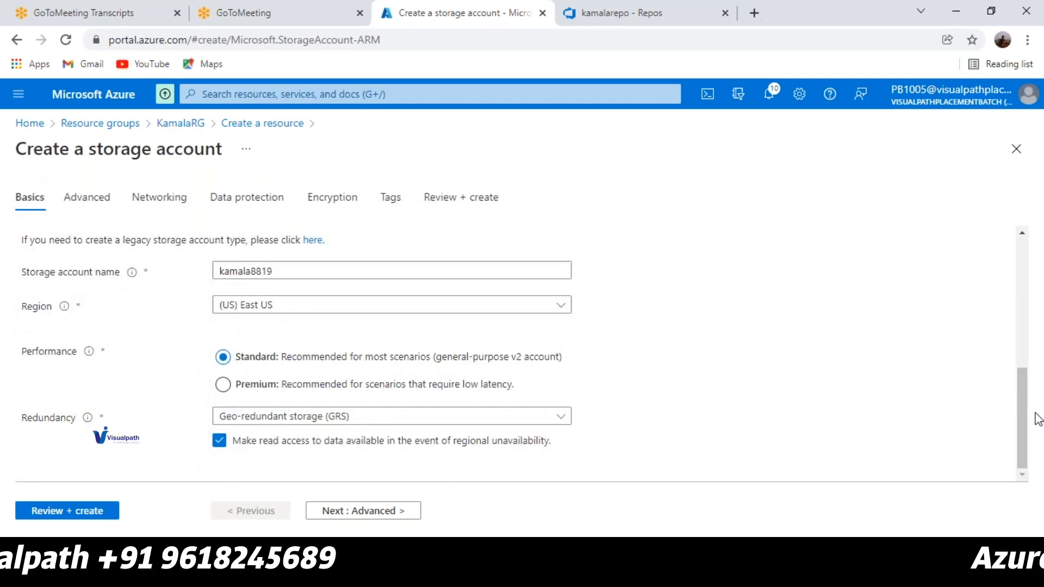
Step: Review the kamala8819 settings until validation passes, then create the storage account in KamalaRG
left_click(78, 514)
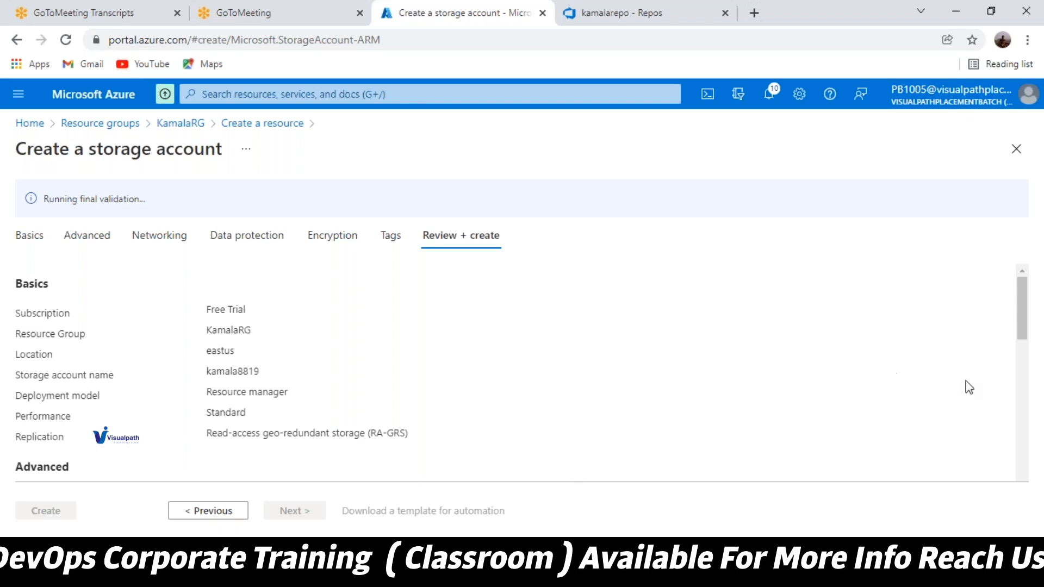
left_click_drag(1021, 296, 1024, 303)
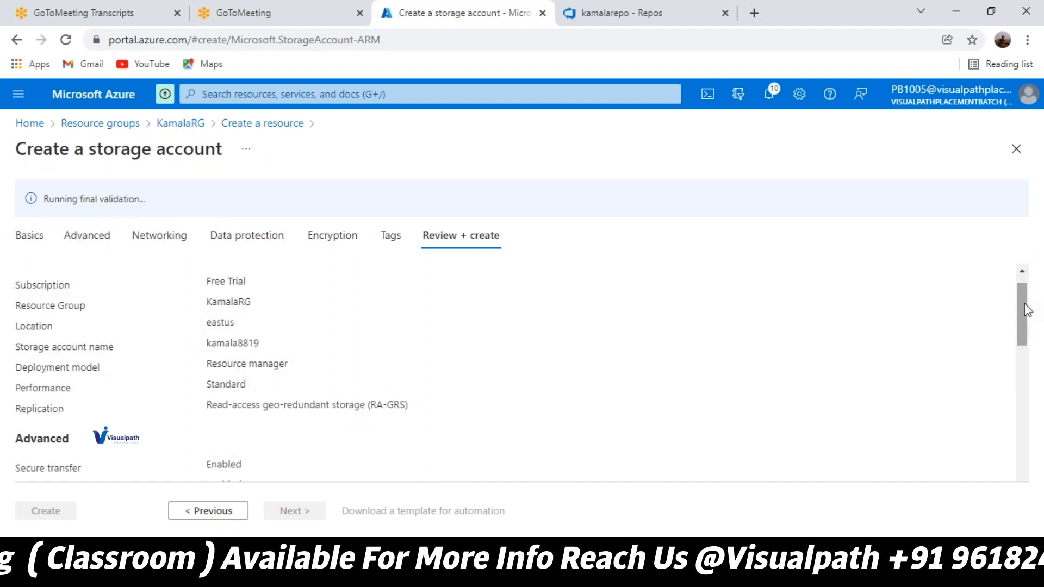
left_click_drag(1024, 303, 1027, 406)
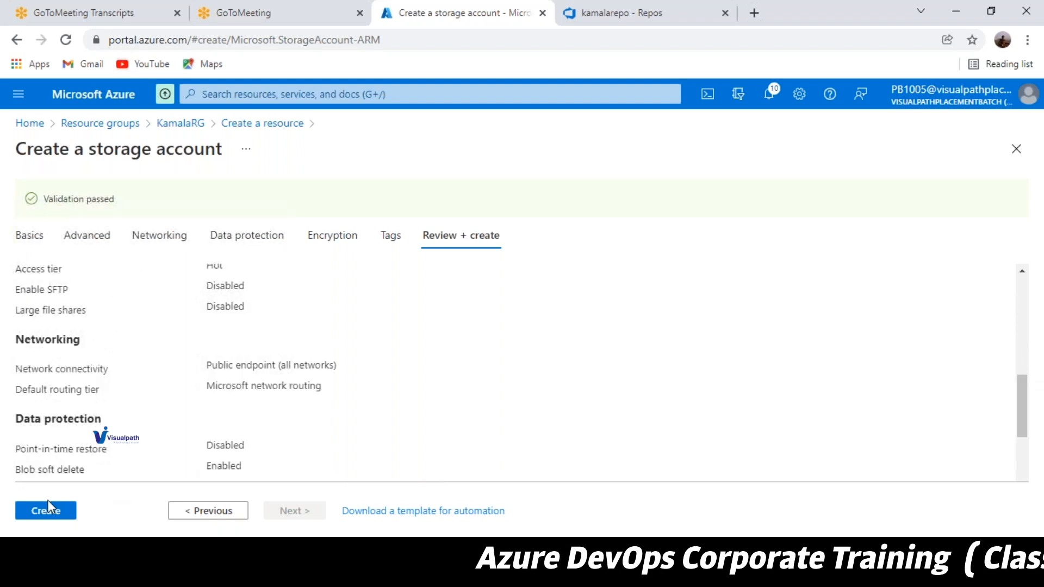
left_click(47, 503)
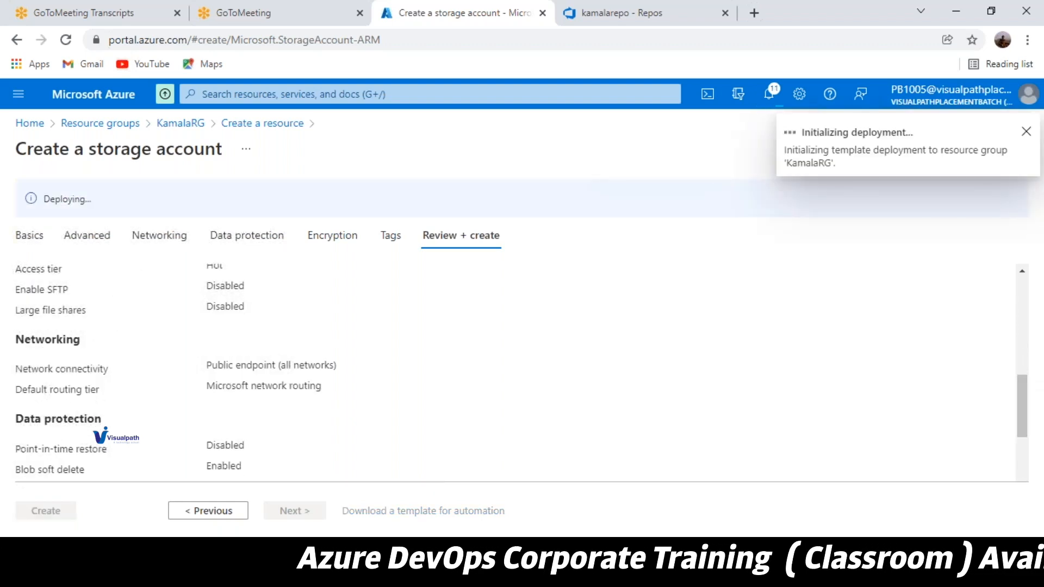
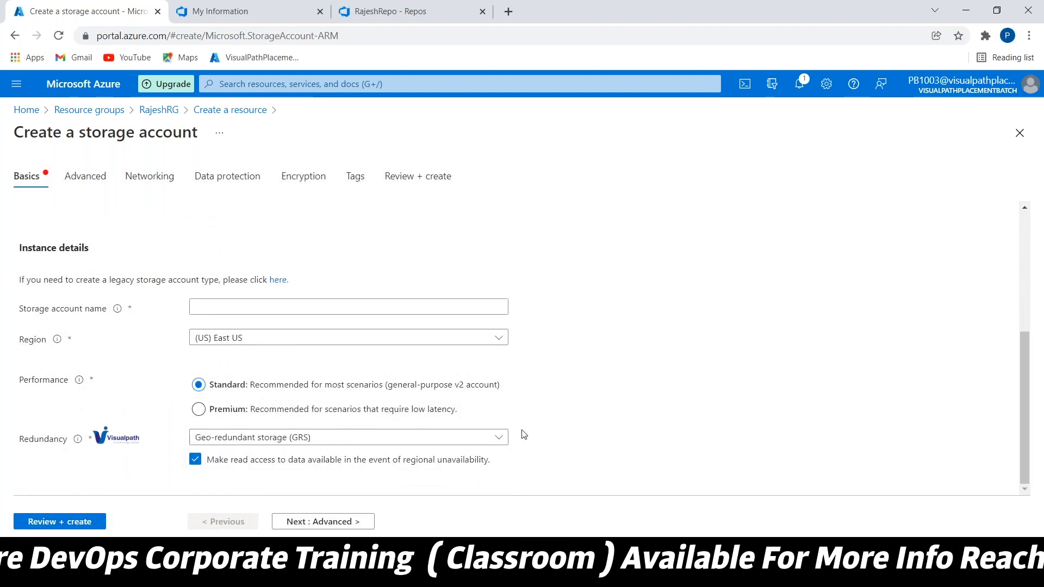
Step: Replace the capitalised 'Rajesh' with the lowercase storage account name rajesh0475
left_click(311, 306)
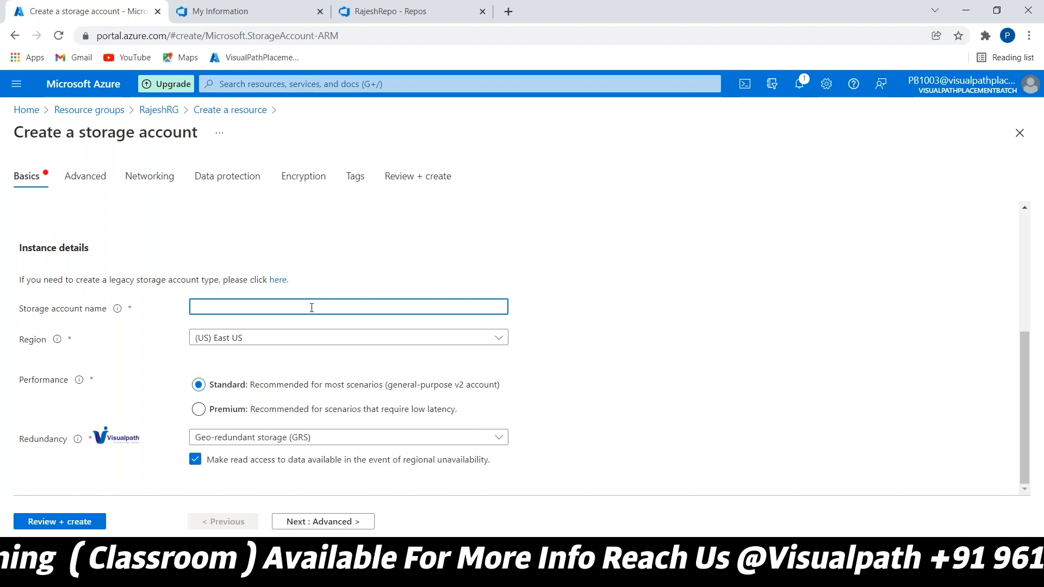
type("Rajesh")
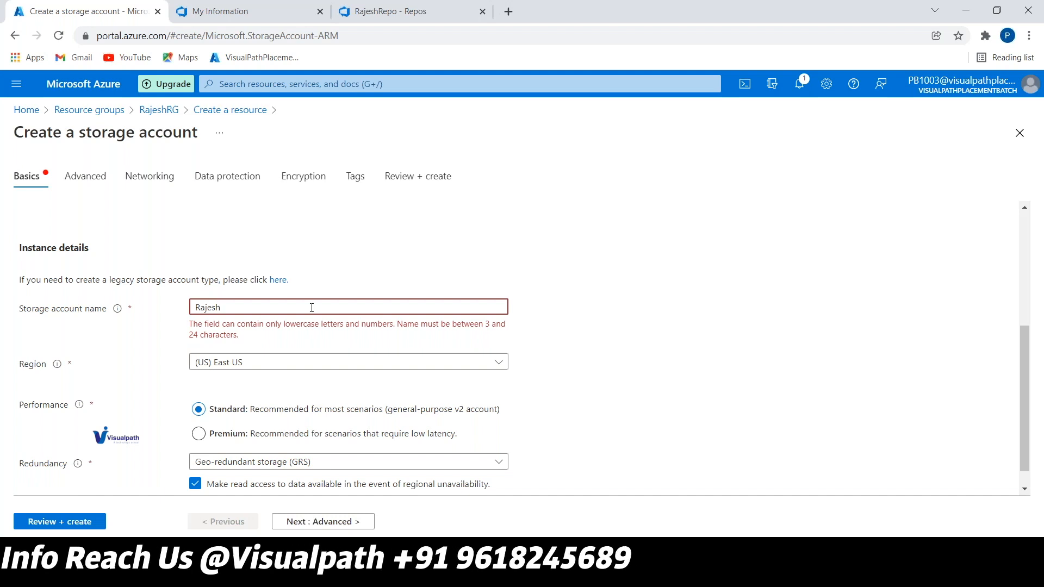
key("BackSpace")
key("BackSpace")
key("BackSpace")
key("BackSpace")
key("BackSpace")
key("BackSpace")
type("rajesh")
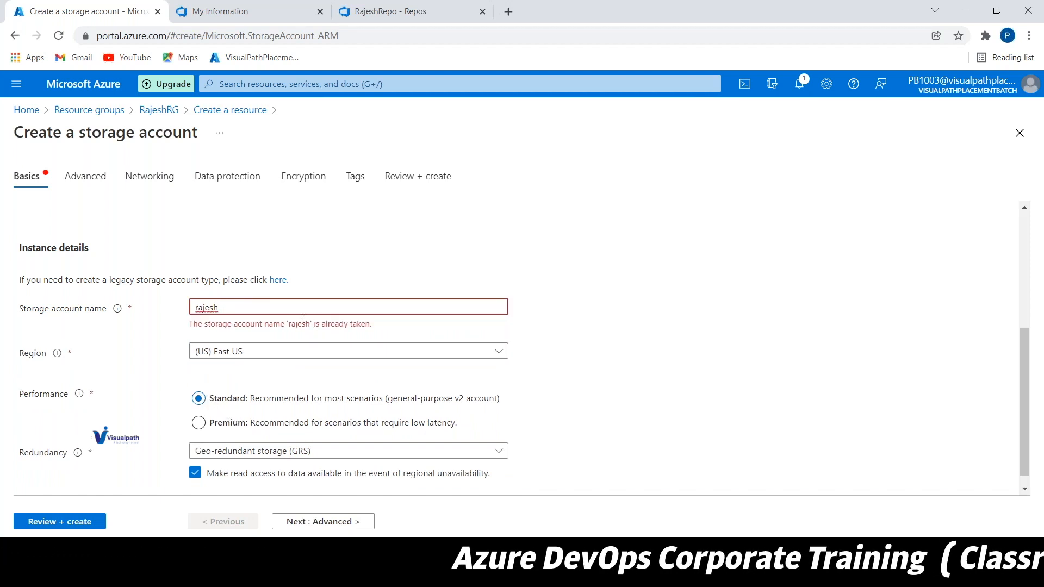
type("0475")
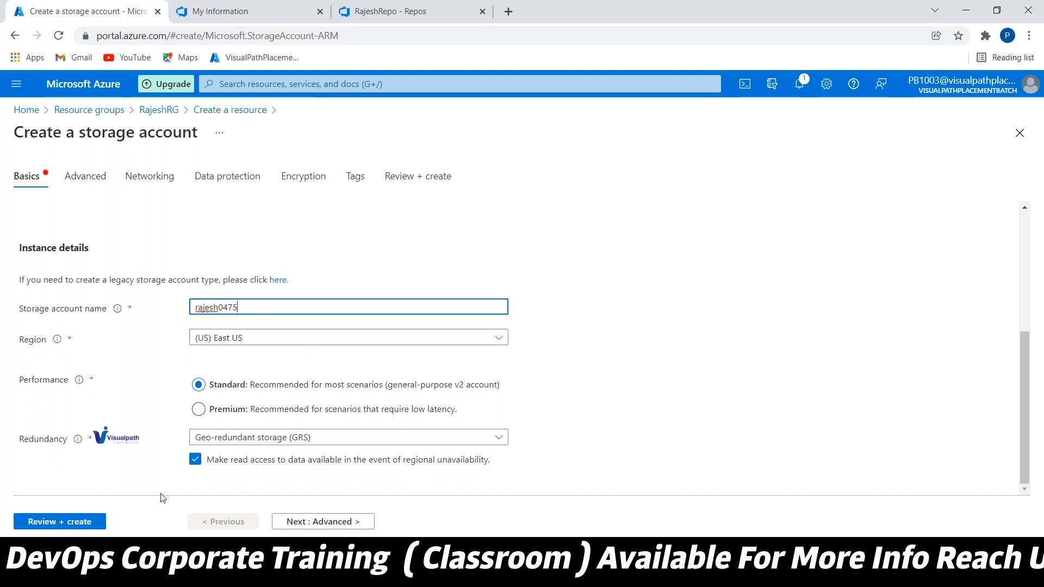
Step: Run Review + create and view the validation errors reporting AuthorizationFailed
left_click(66, 525)
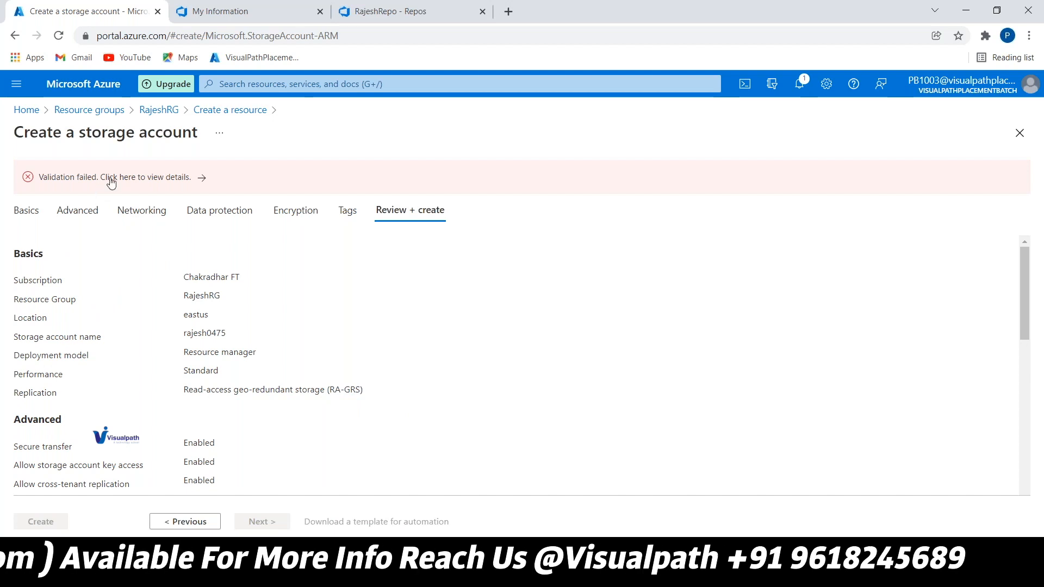
left_click(131, 181)
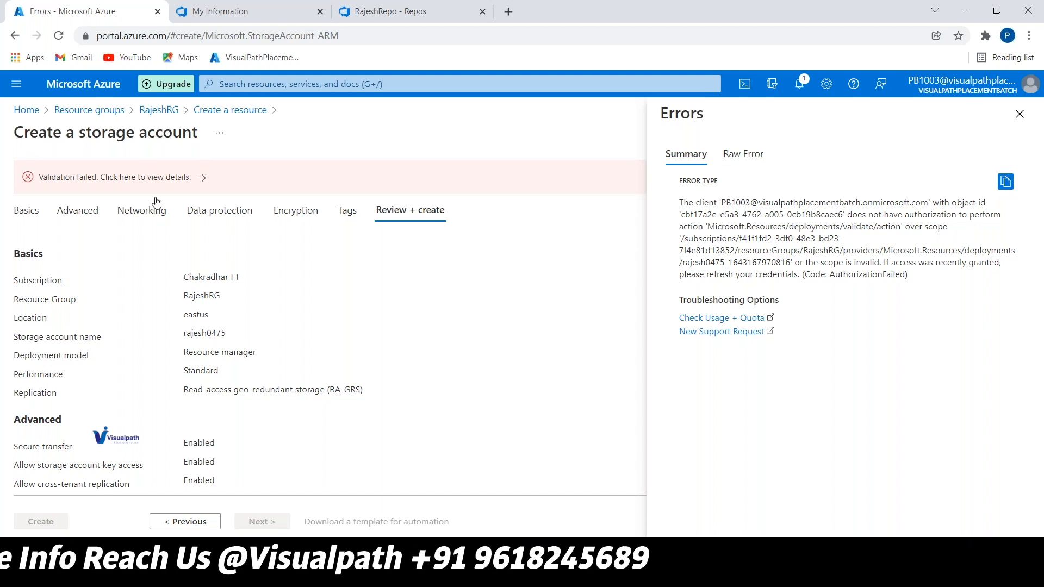
Step: Check your own access on RajeshRG, which shows only an inherited Reader role
left_click(159, 110)
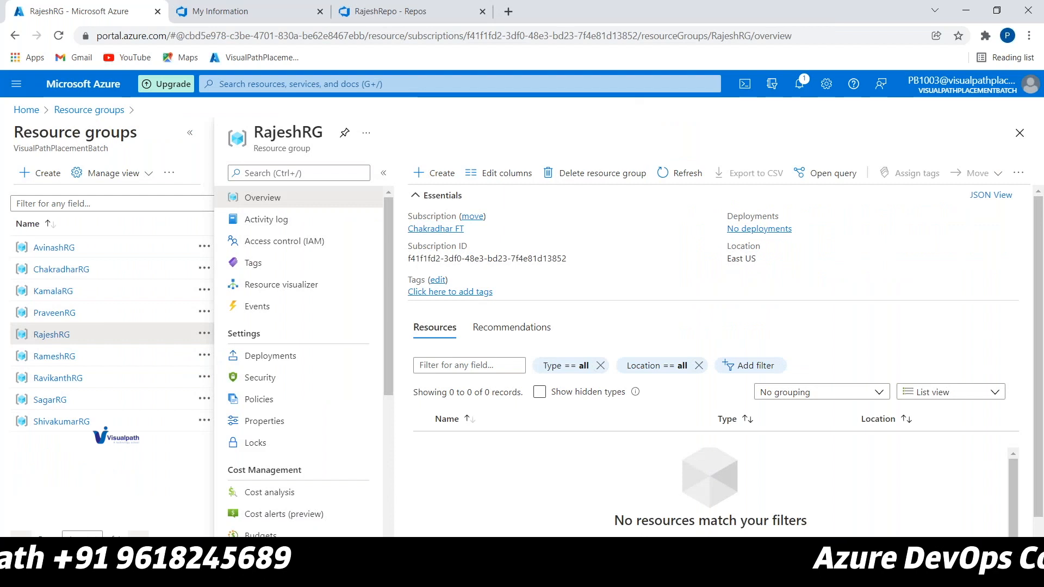
left_click(291, 247)
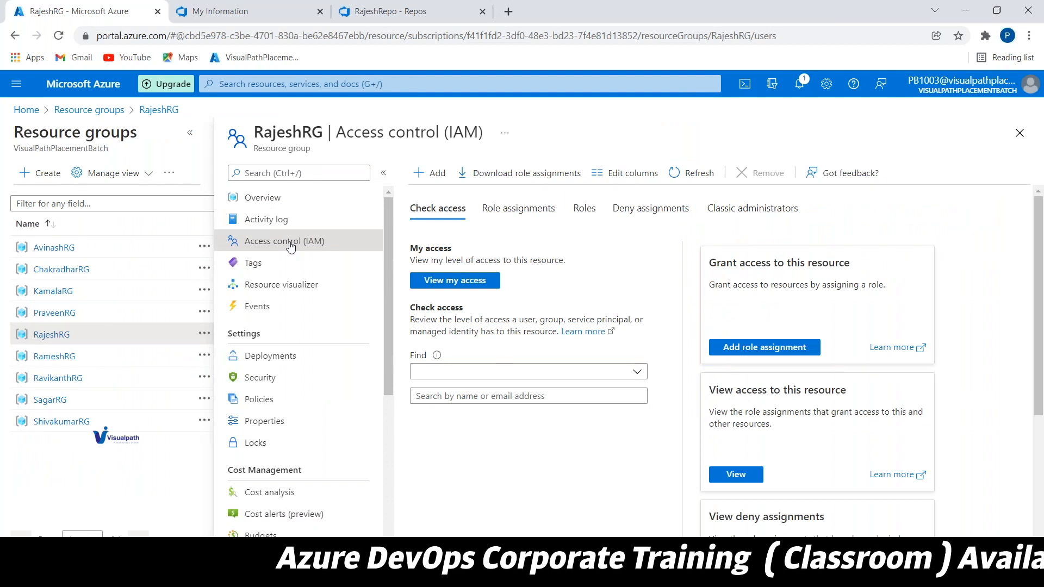
left_click(462, 282)
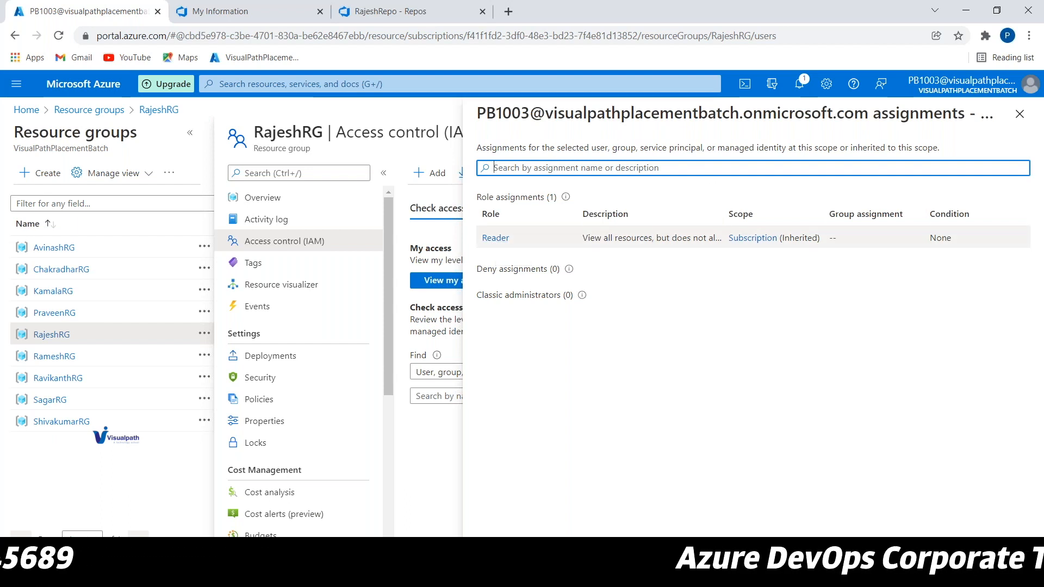
left_click(1020, 114)
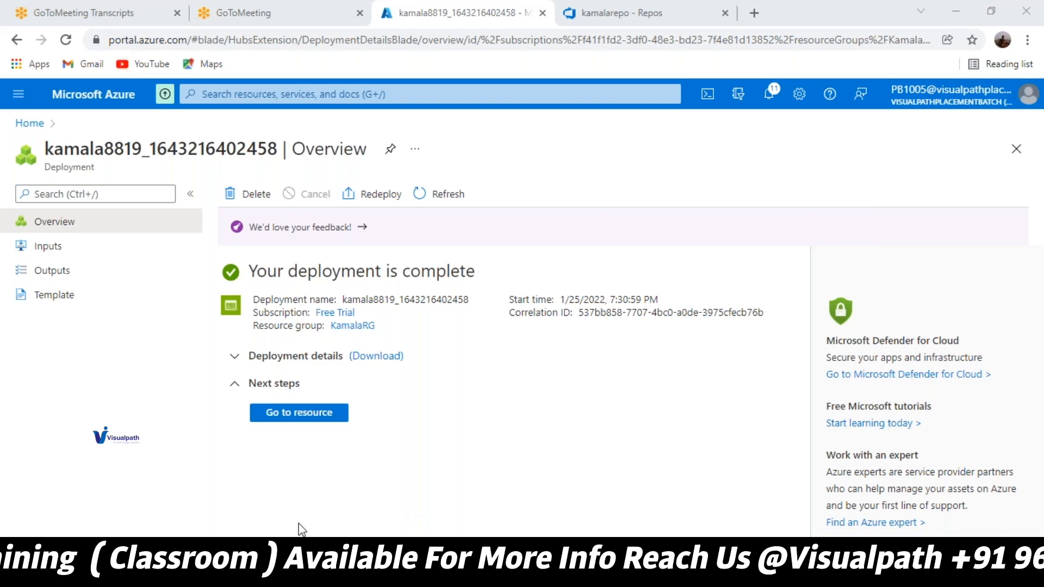
Step: Visit the new kamala8819 storage account, then return Home to the Resource groups list
left_click(278, 414)
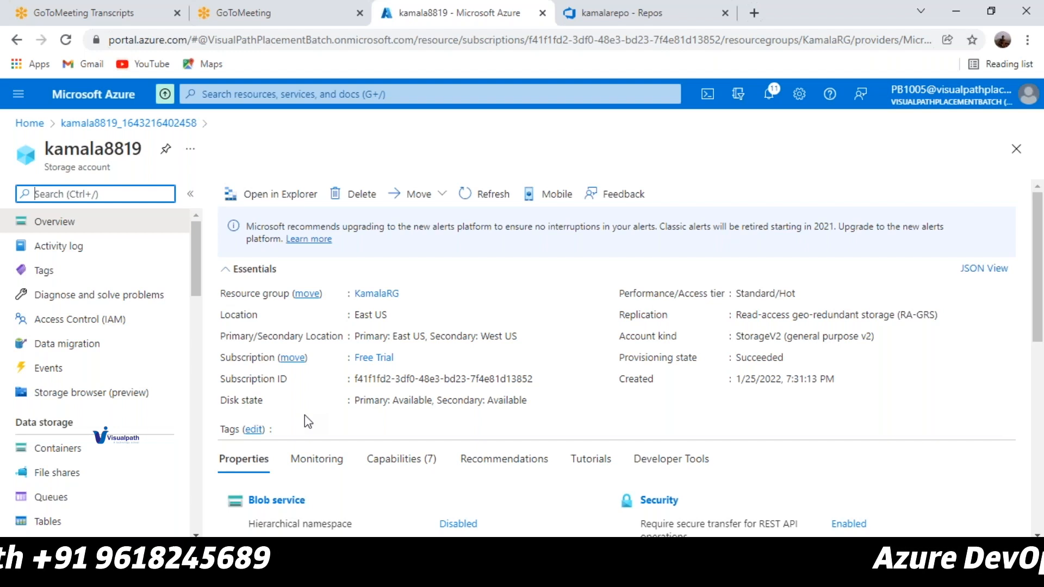
left_click(30, 123)
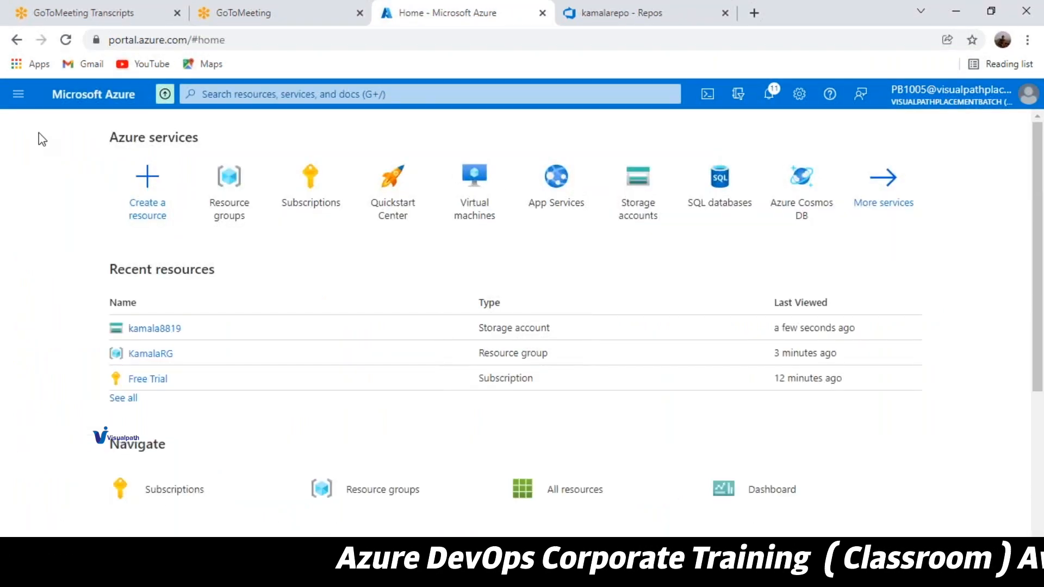
left_click(235, 216)
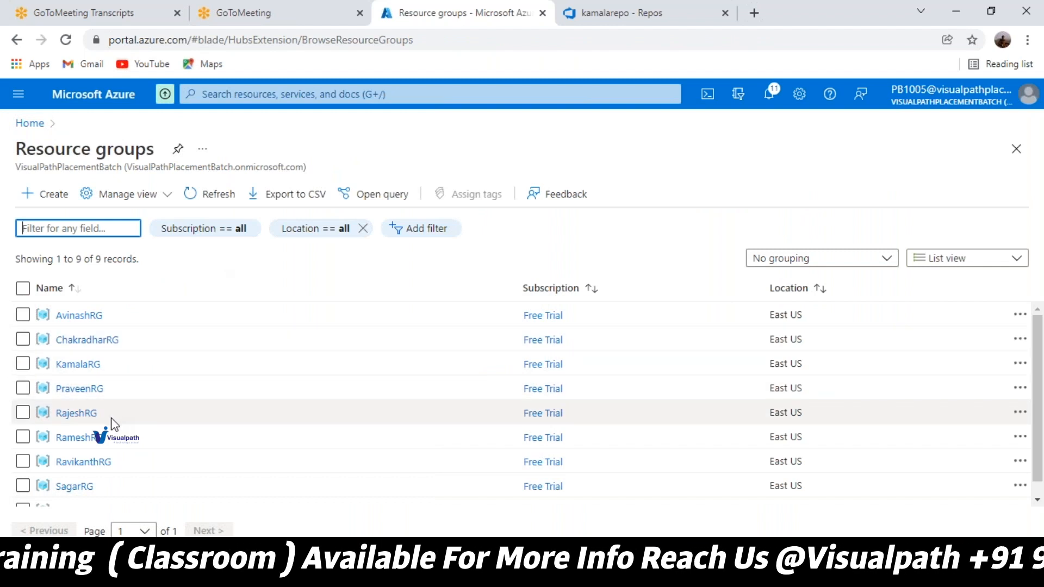
Step: Open RajeshRG's Access control (IAM) and start adding a role assignment
left_click(113, 423)
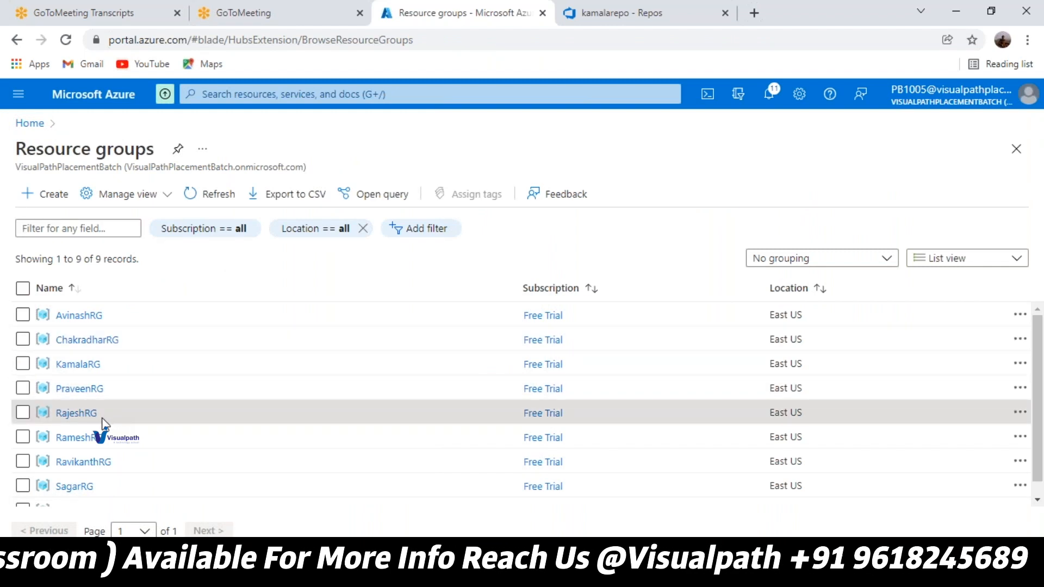
left_click(23, 414)
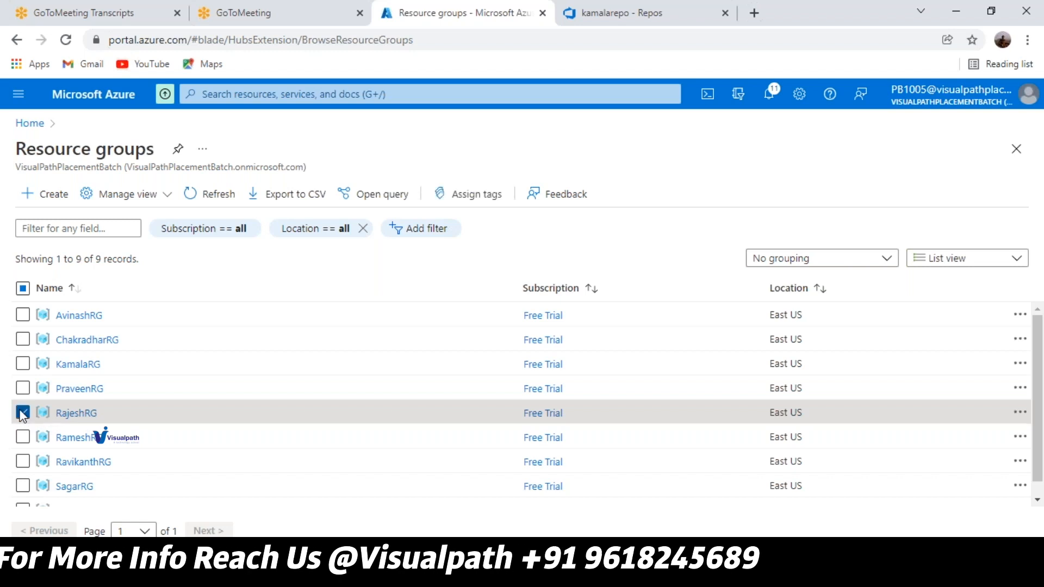
left_click(79, 414)
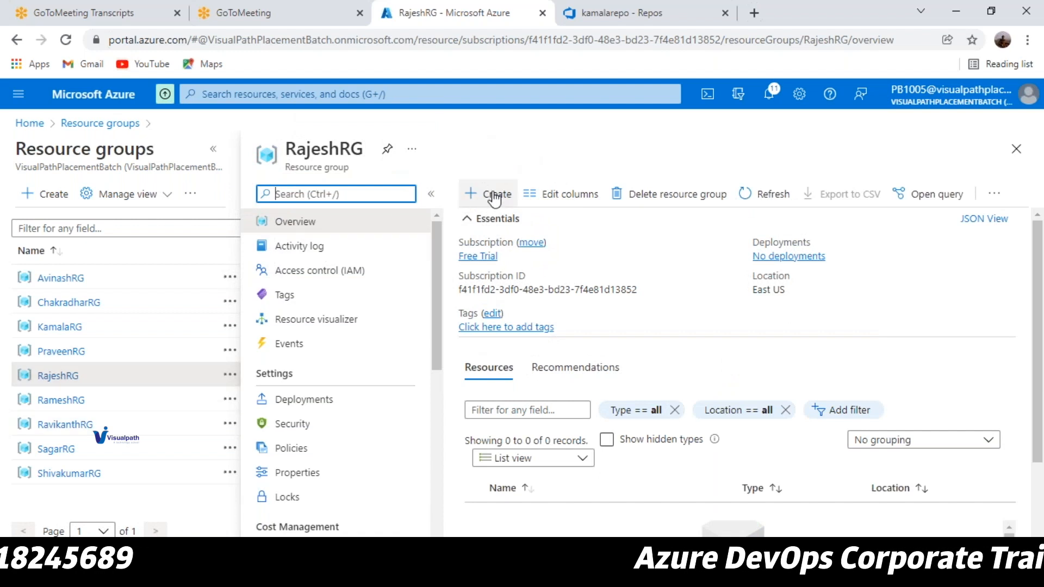
left_click(327, 281)
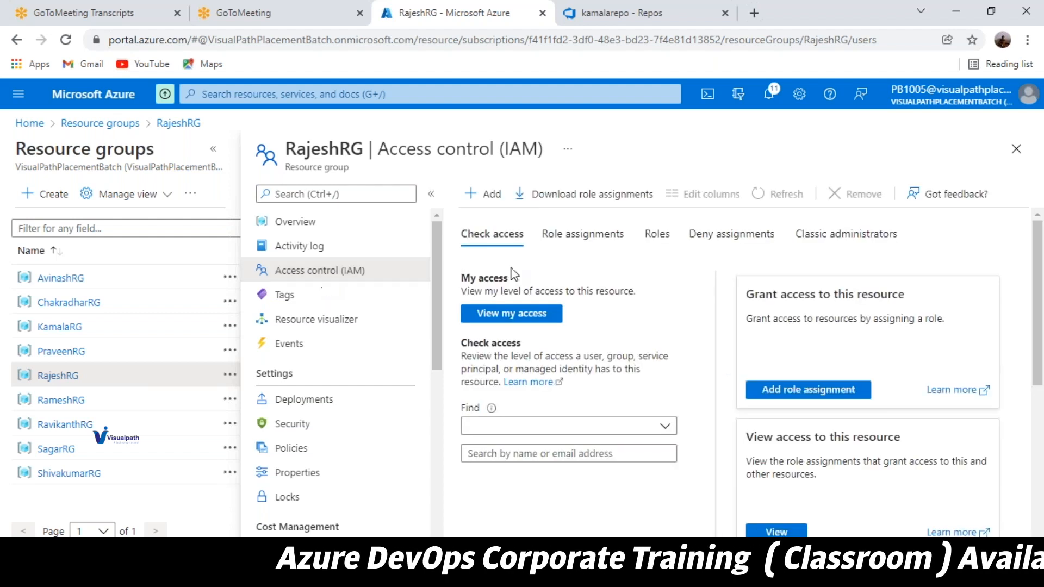
left_click(498, 201)
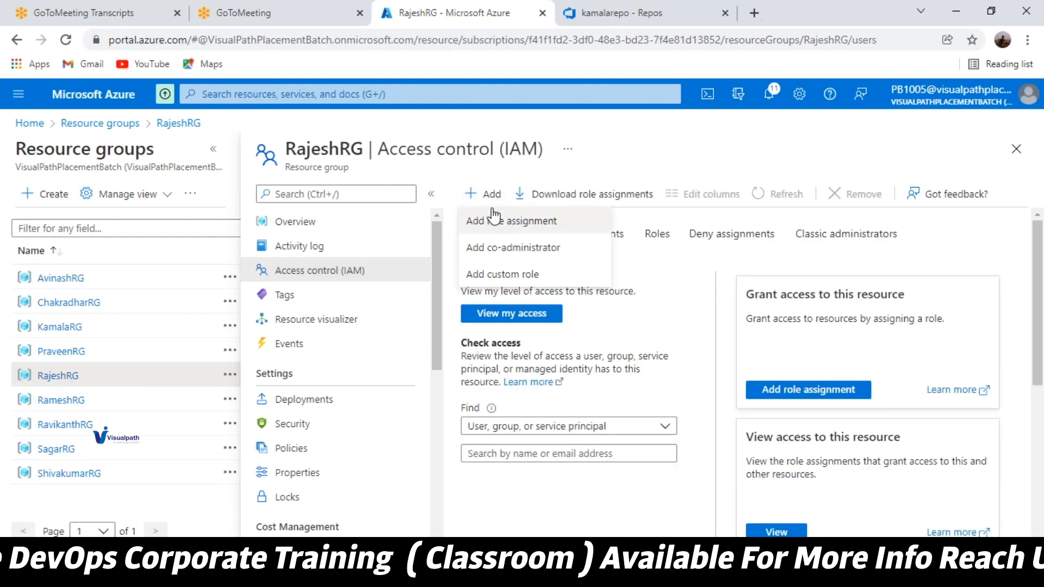
left_click(496, 222)
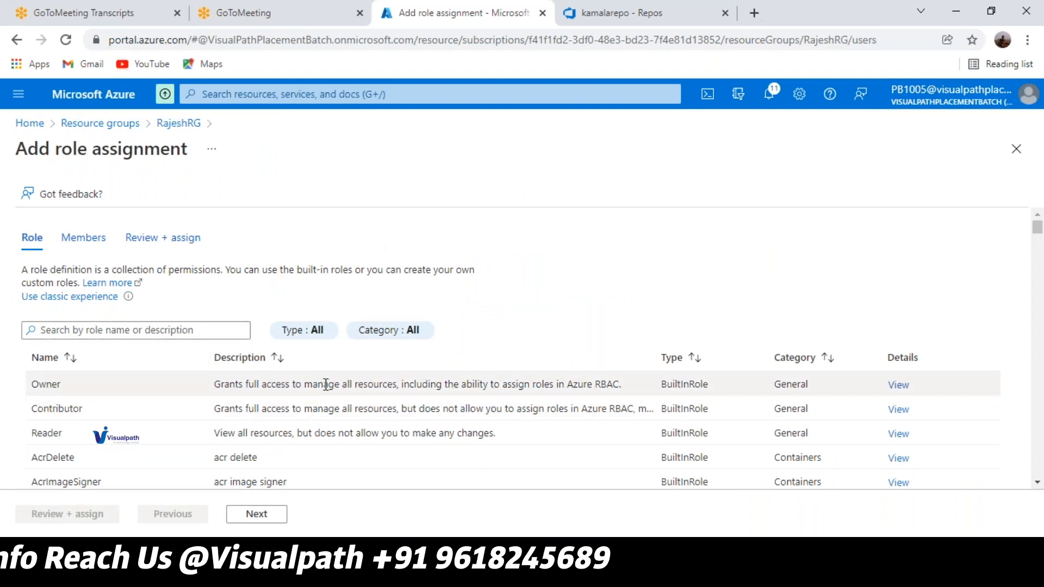
Step: Assign the Owner role on RajeshRG to the trainee user found by searching 'ra'
left_click(325, 384)
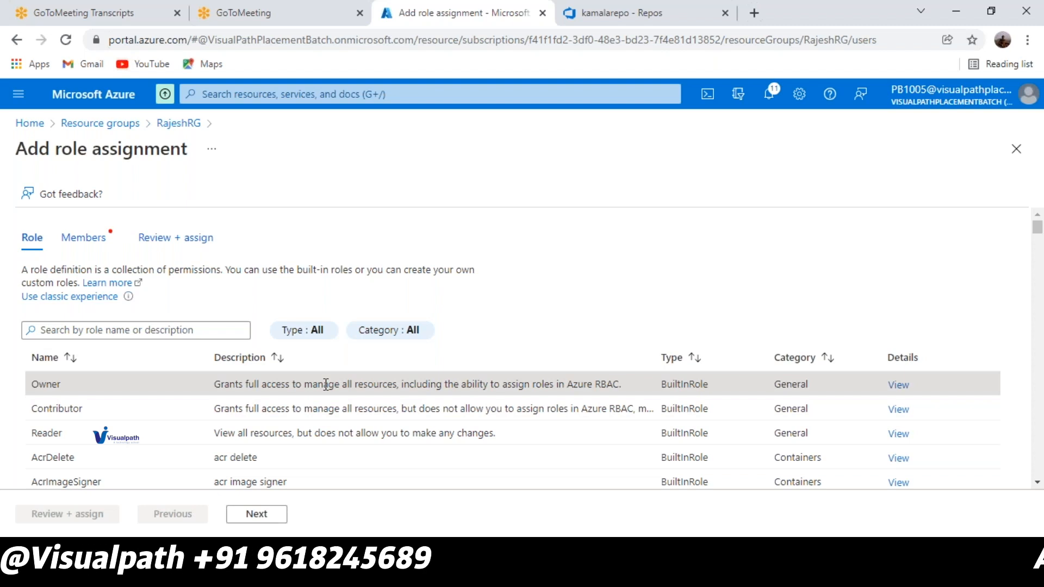
left_click(257, 515)
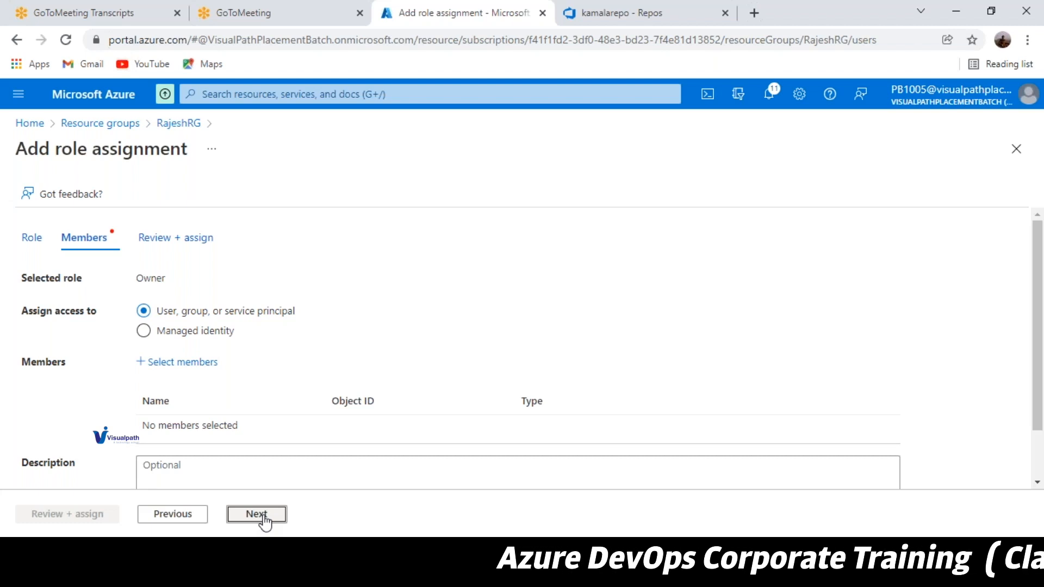
left_click(160, 363)
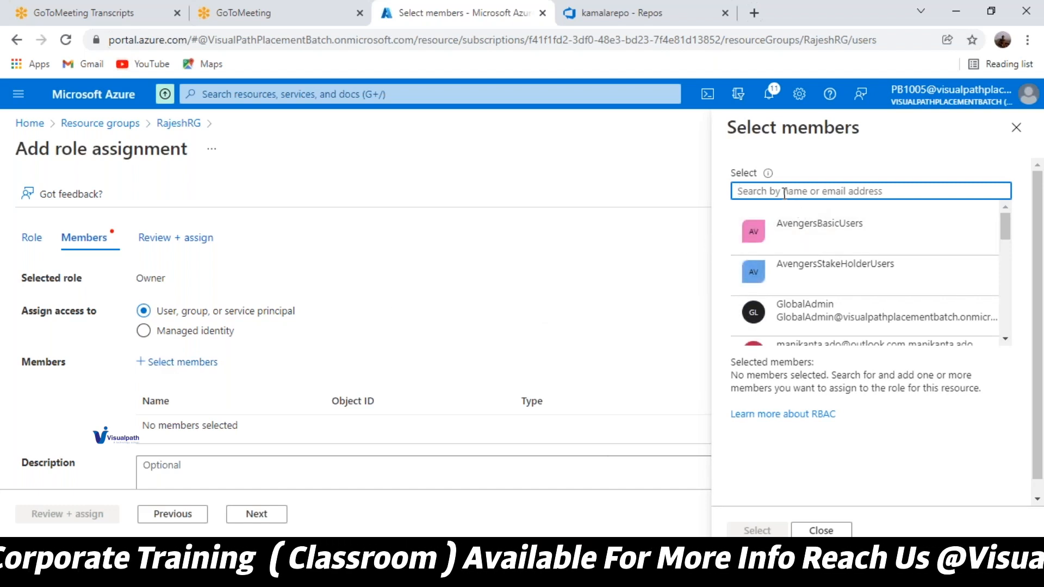
type("ra")
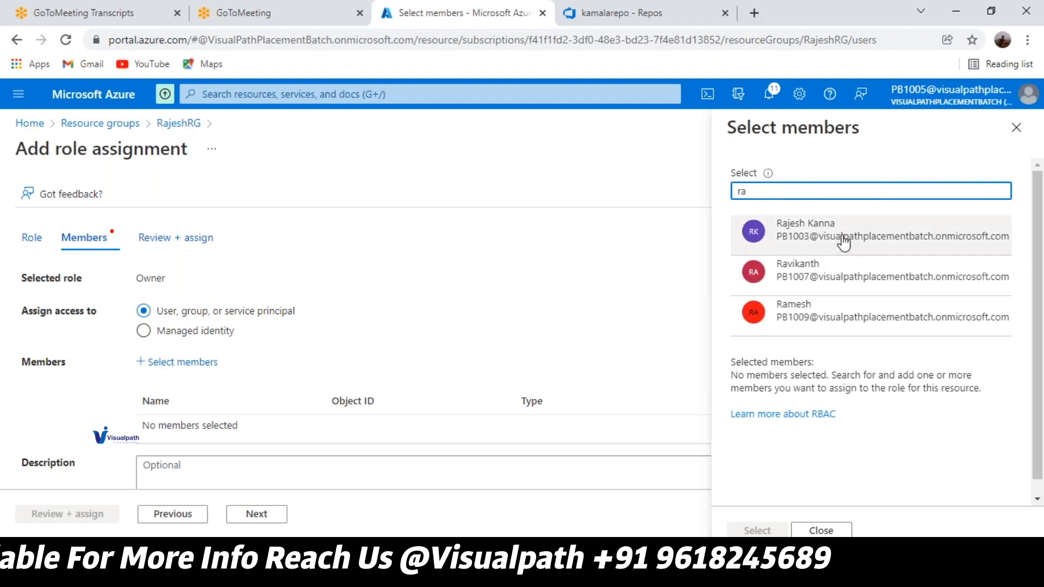
left_click(844, 239)
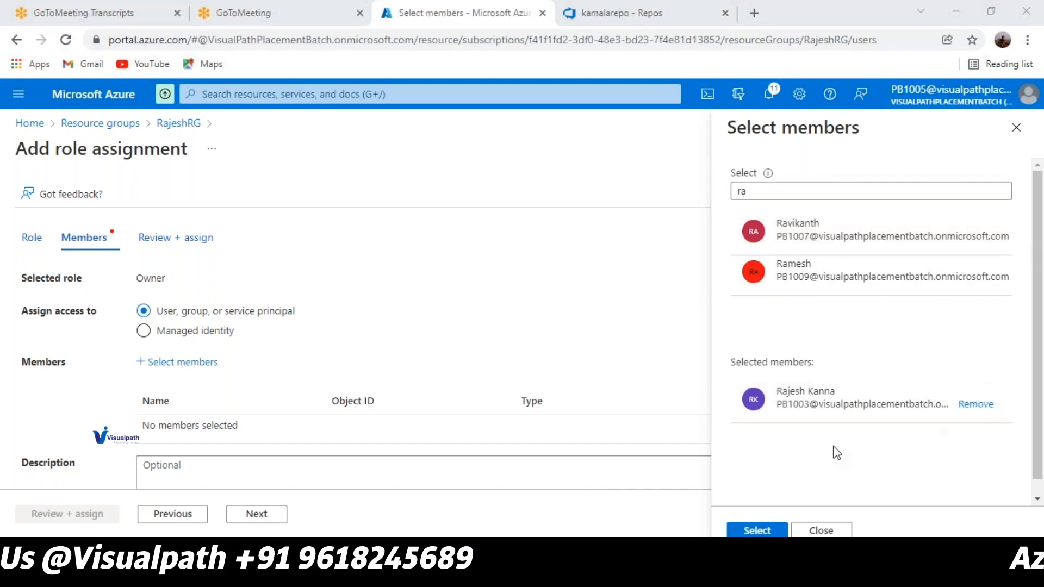
left_click(757, 530)
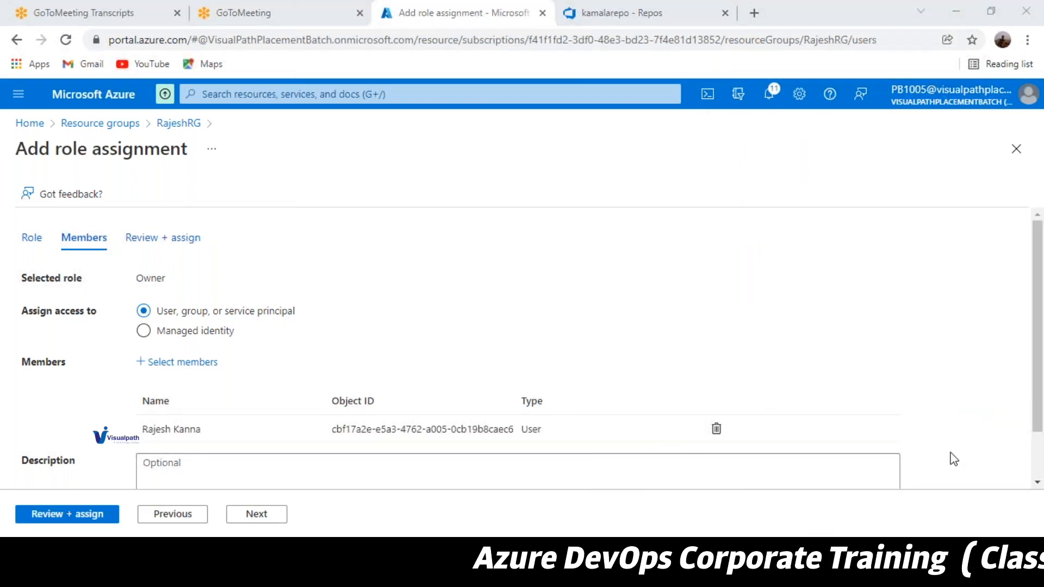
left_click(79, 521)
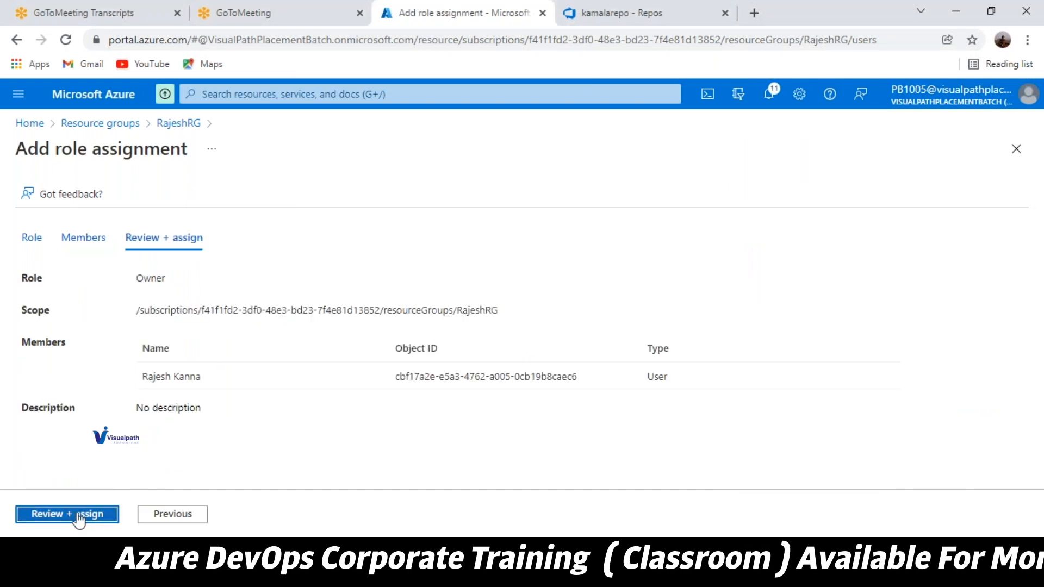
left_click(79, 515)
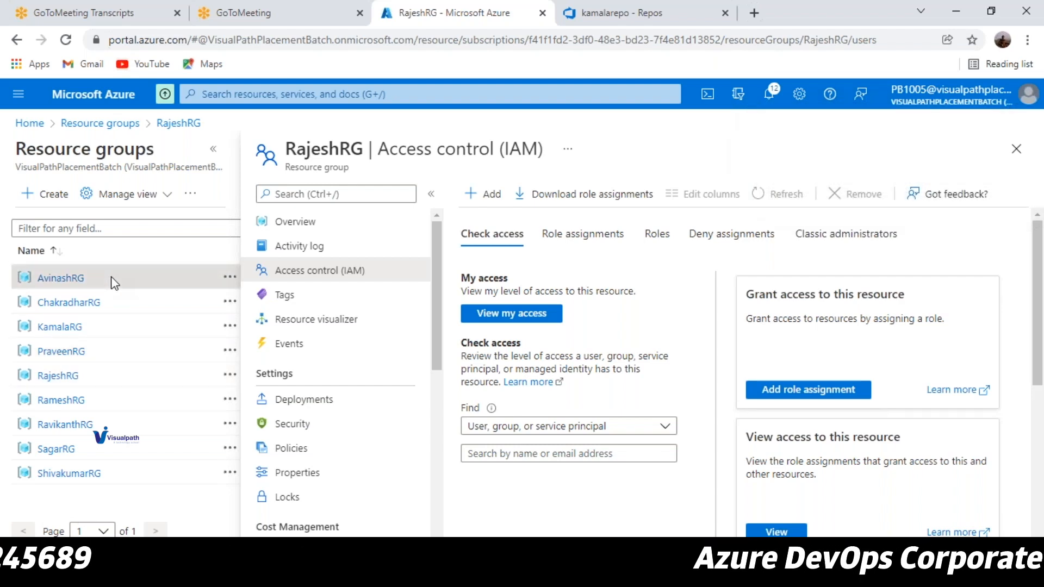
Step: Grant the Owner role on AvinashRG to its trainee user, found by searching 'a'
left_click(70, 279)
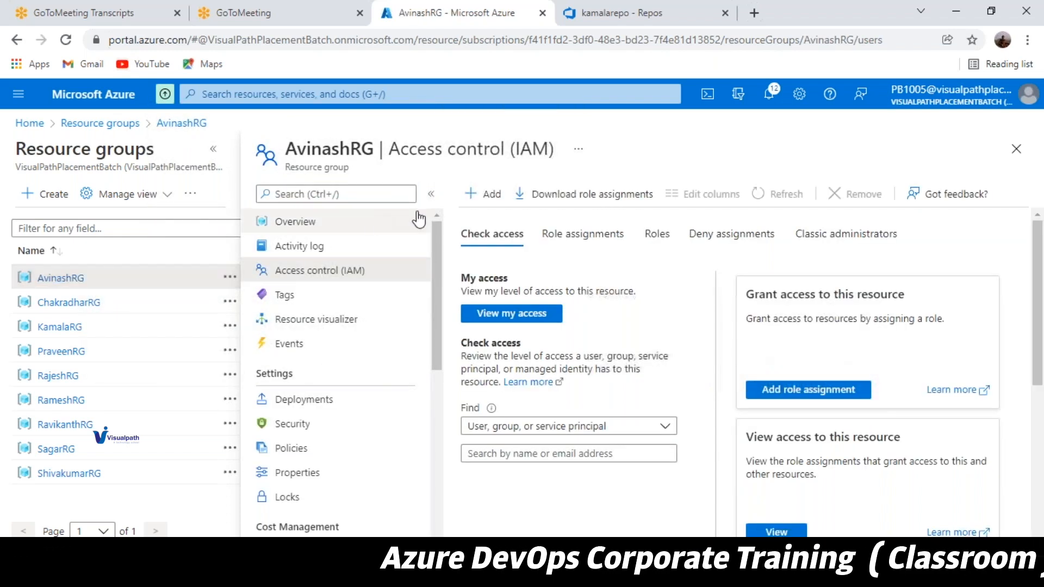
left_click(478, 200)
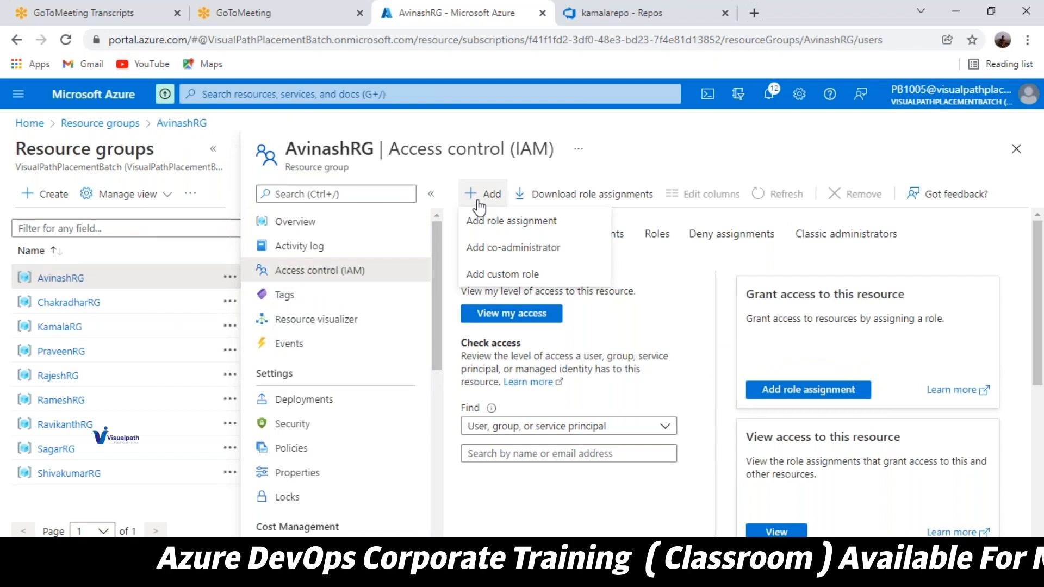
left_click(489, 221)
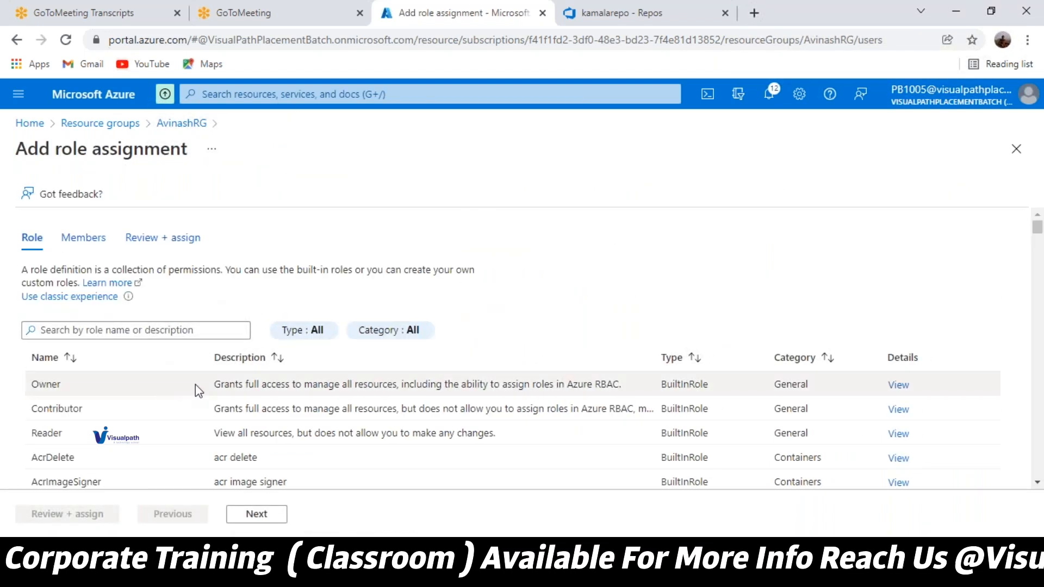
left_click(196, 385)
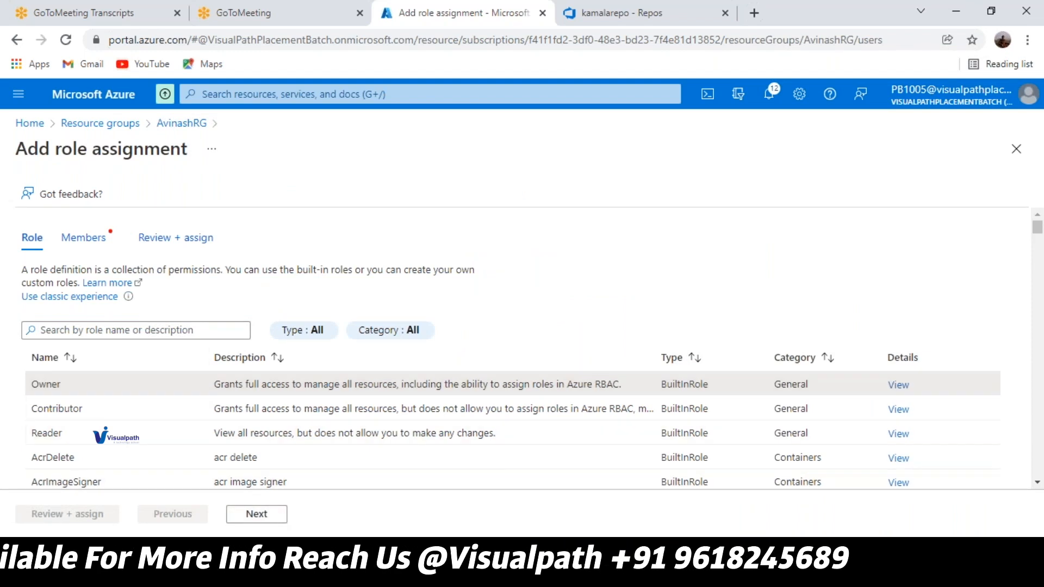
left_click(256, 514)
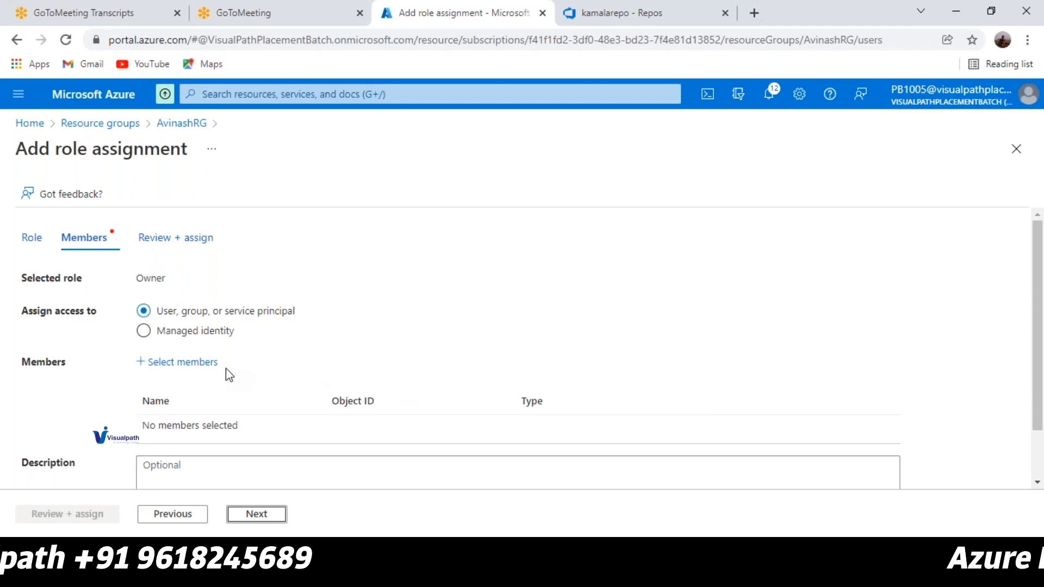
left_click(198, 363)
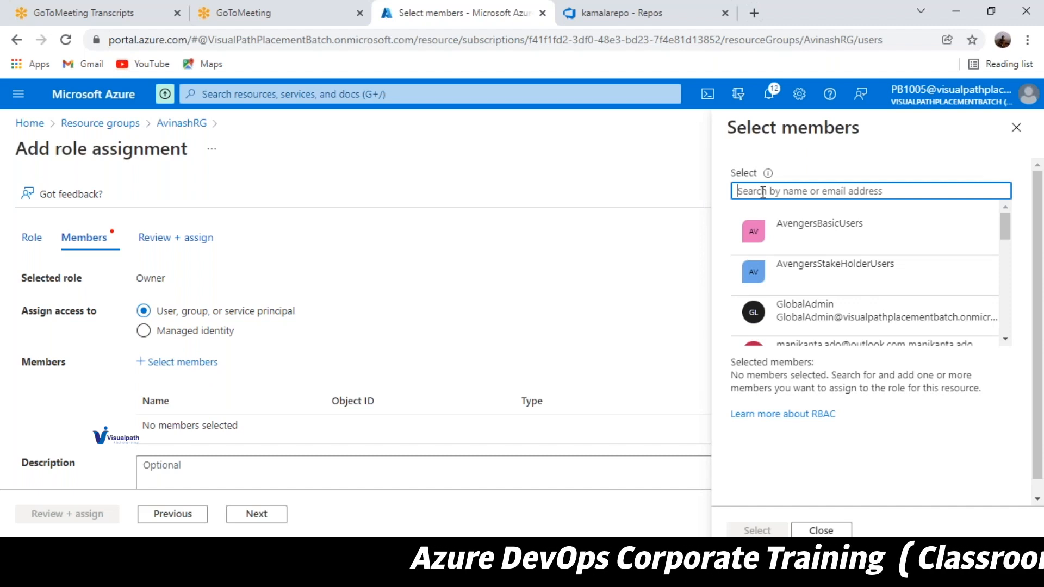
type("avi")
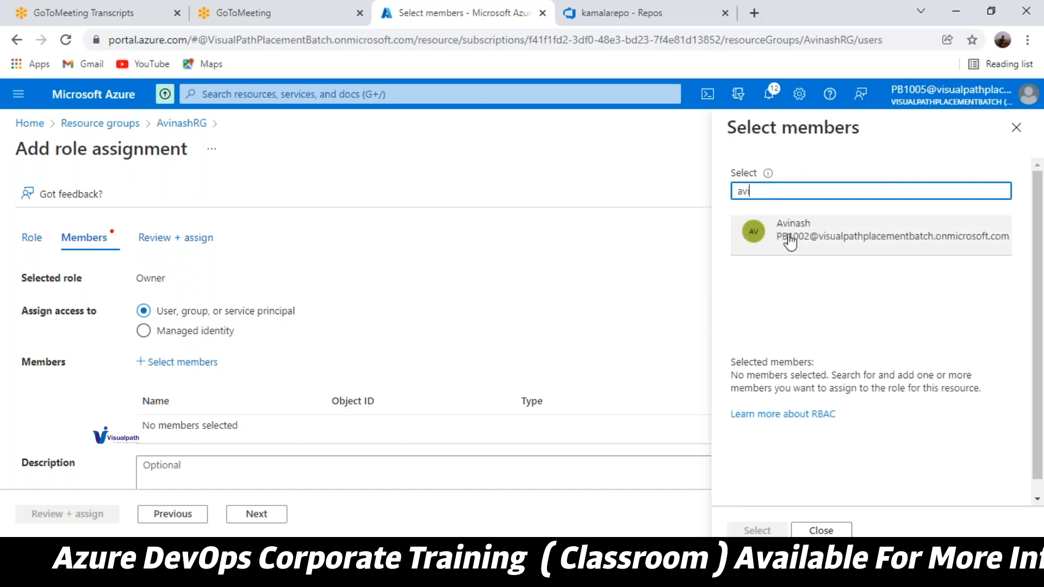
left_click(800, 236)
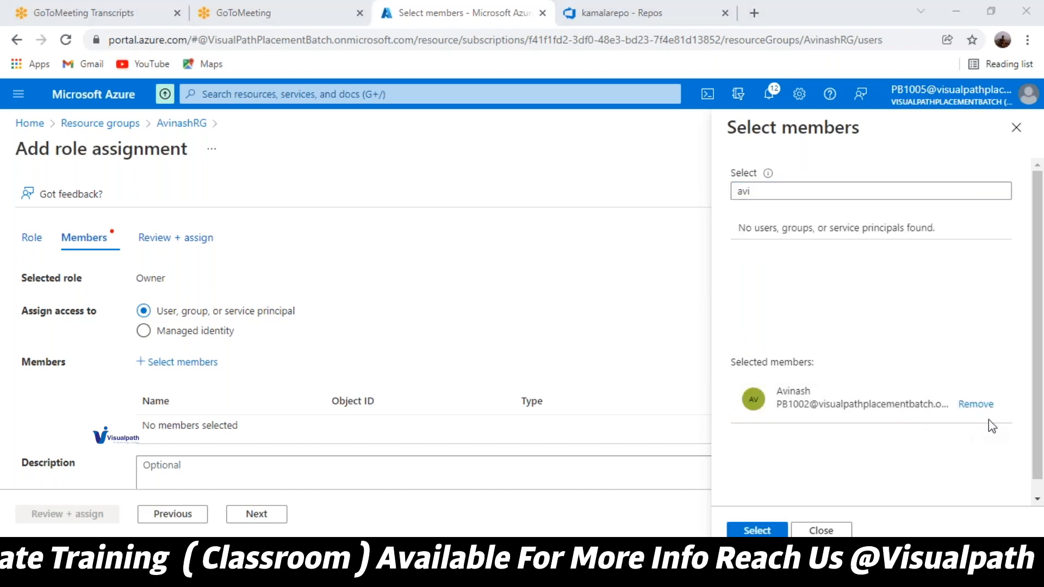
left_click(743, 531)
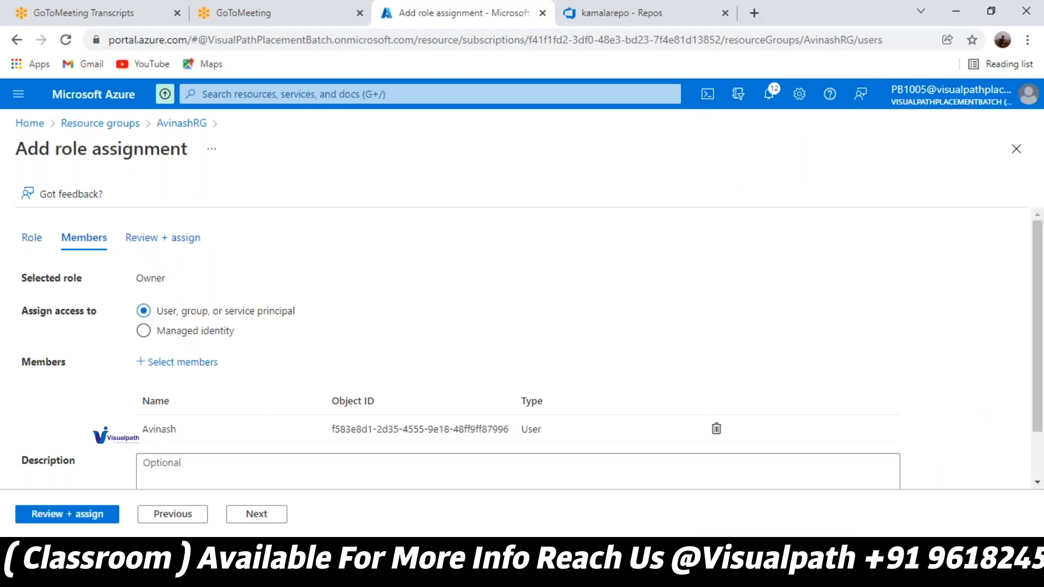
left_click(43, 519)
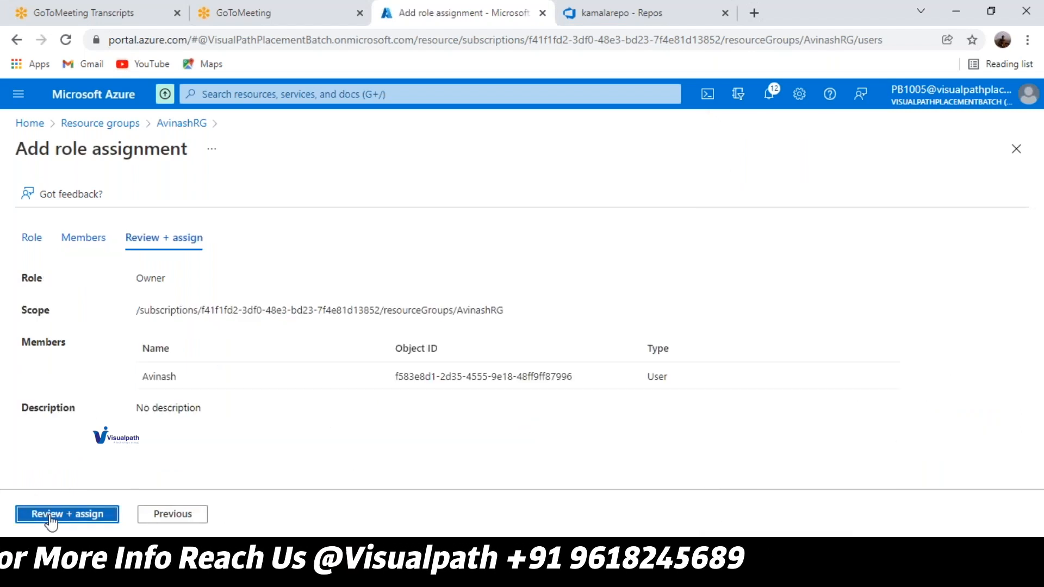
left_click(50, 515)
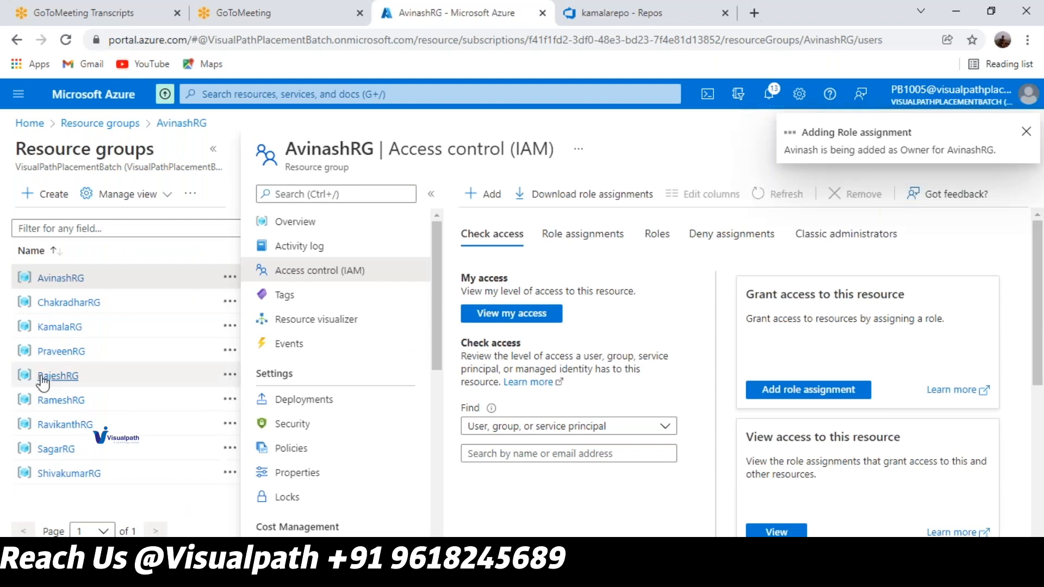
Step: Start a role assignment on ChakradharRG, then return to the Resource groups list unassigned
left_click(82, 303)
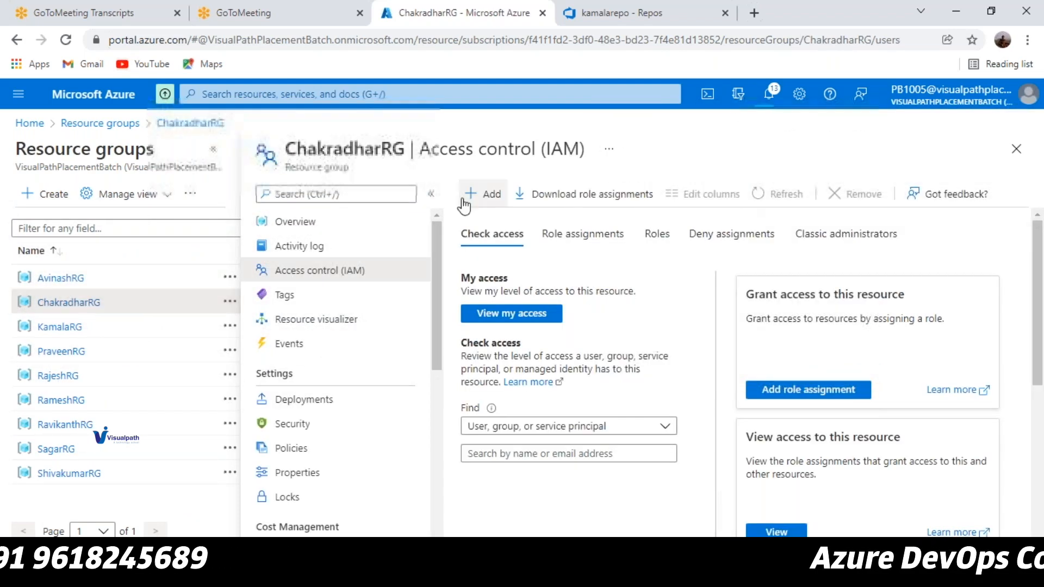
left_click(485, 195)
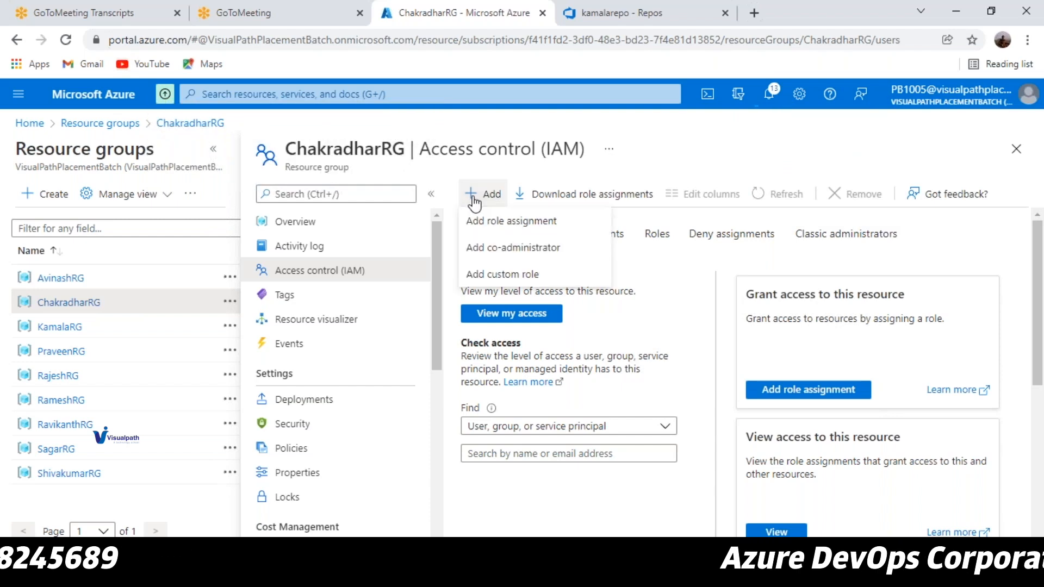
left_click(493, 221)
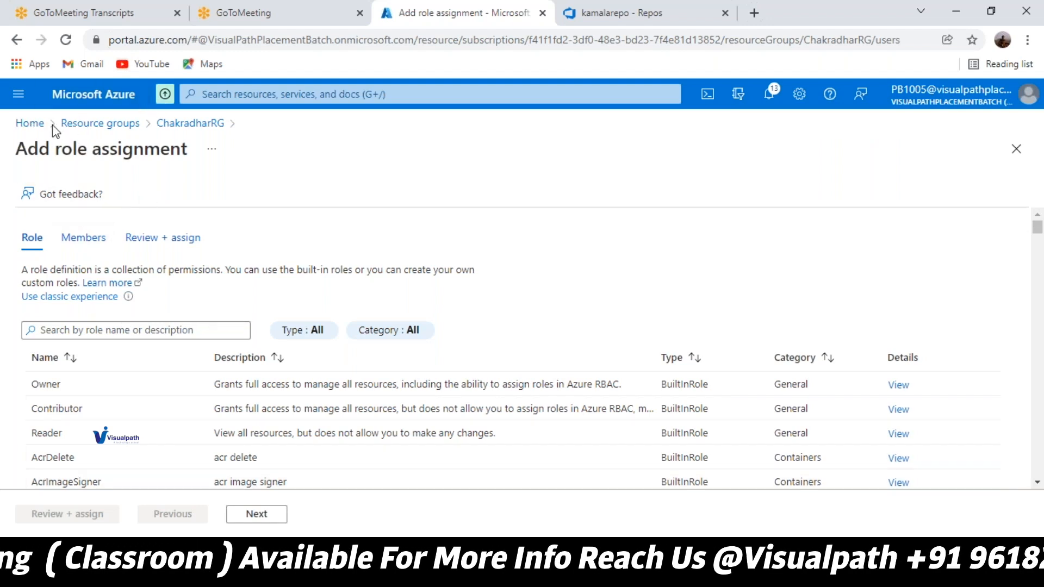
left_click(116, 124)
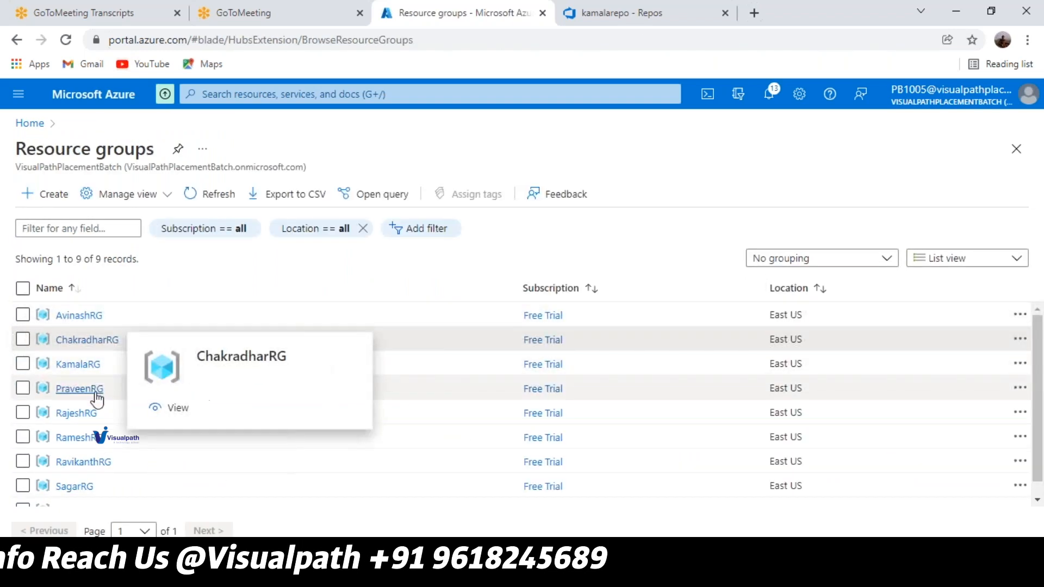
Step: Open PraveenRG's Access control (IAM) and start a new role assignment
left_click(63, 389)
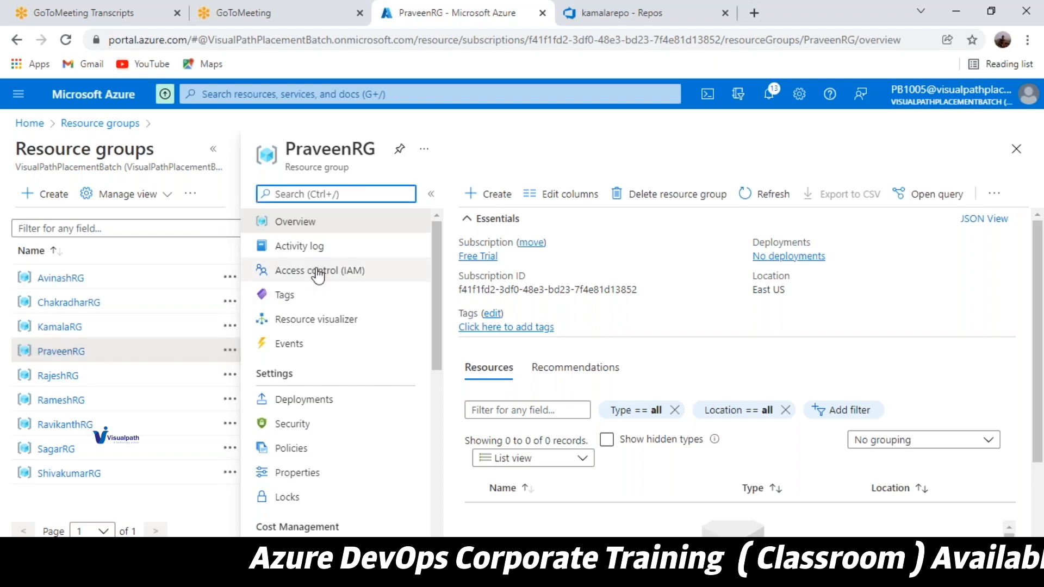
left_click(318, 272)
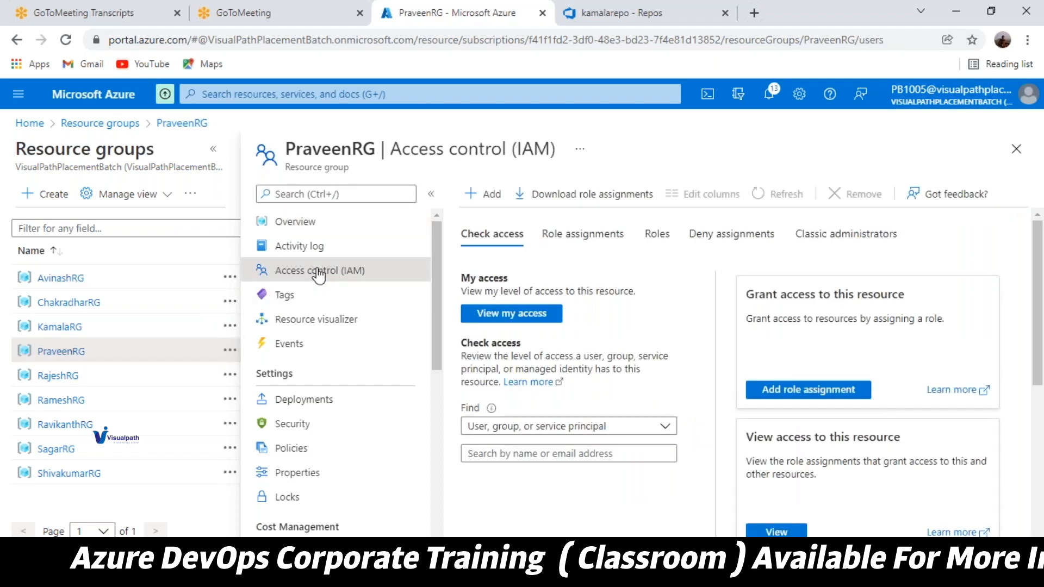
left_click(492, 194)
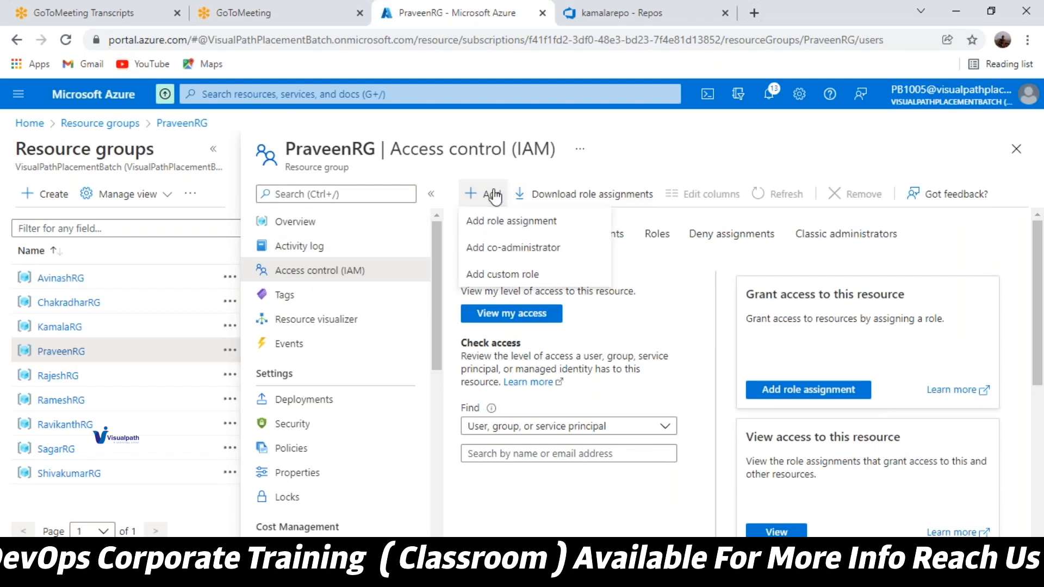
left_click(496, 221)
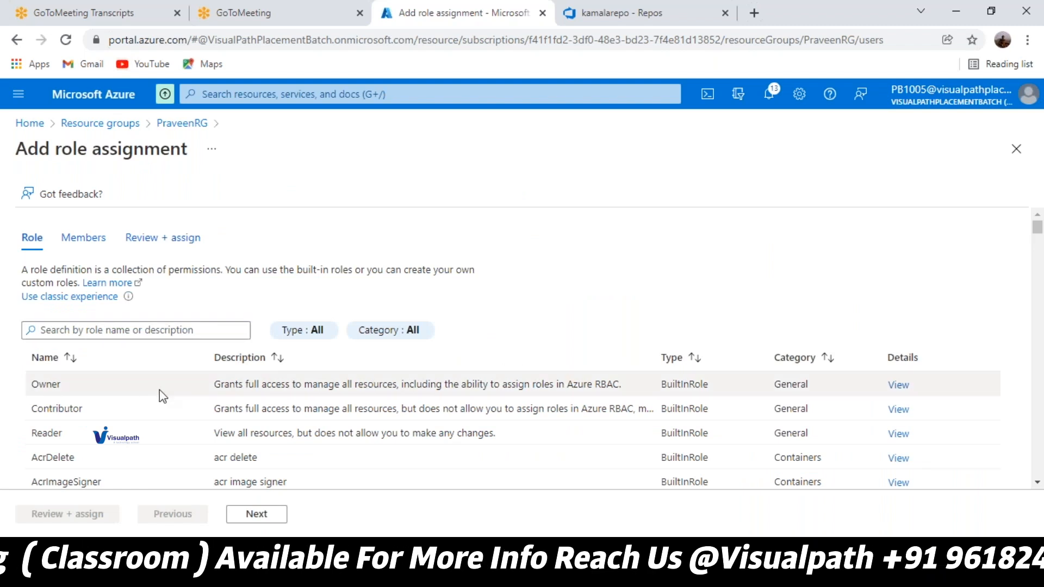
Step: Assign the Owner role on PraveenRG to the trainee user found by searching 'pra'
left_click(208, 386)
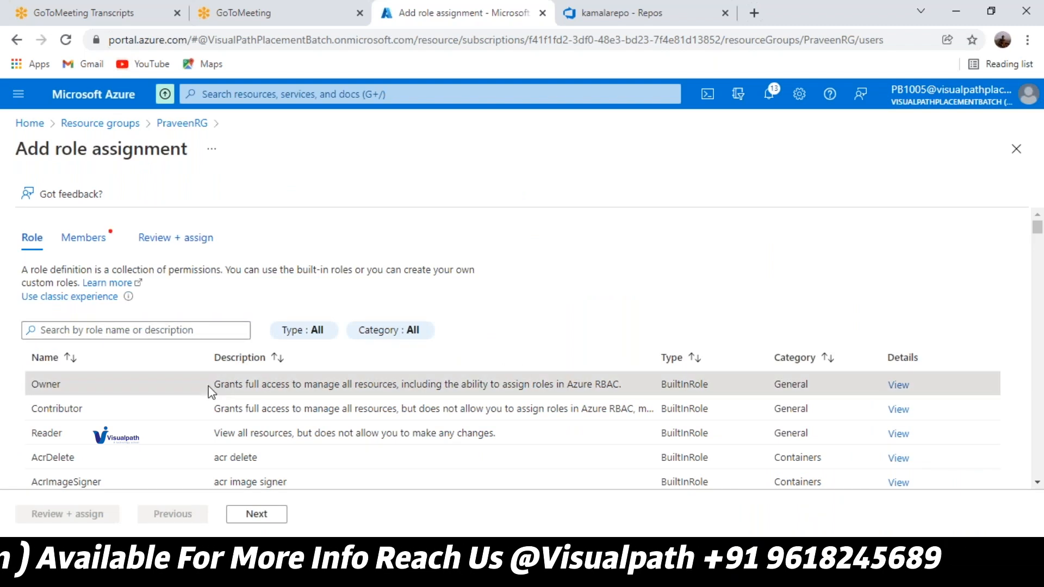
left_click(257, 515)
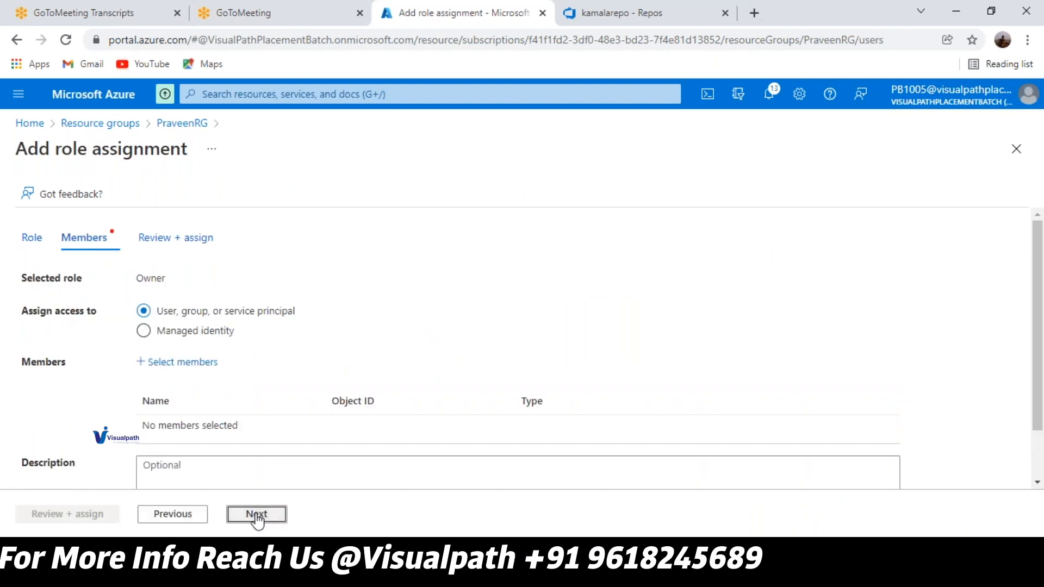
left_click(196, 364)
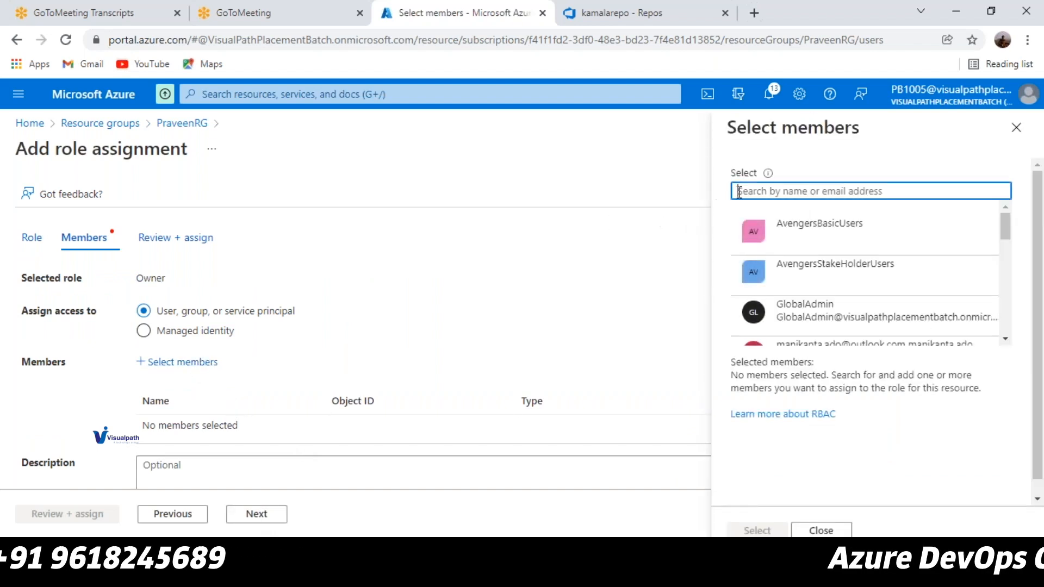
type("p")
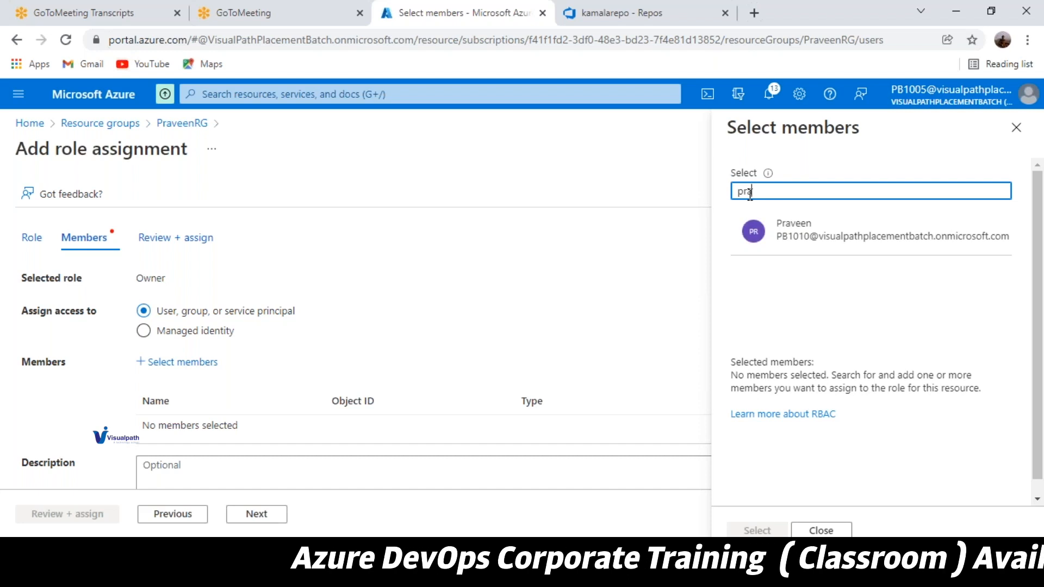
type("ra")
left_click(813, 232)
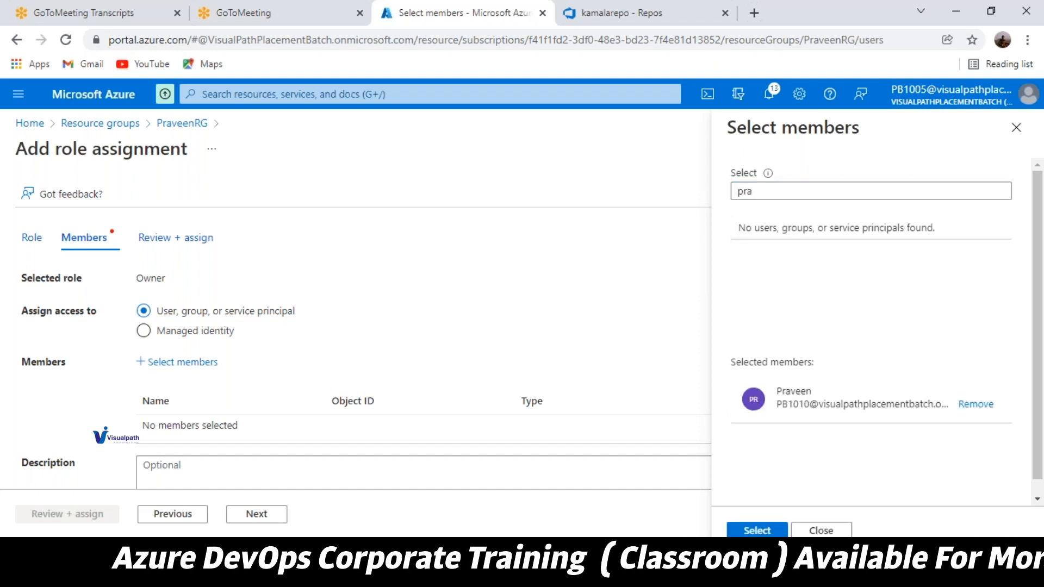
left_click(742, 532)
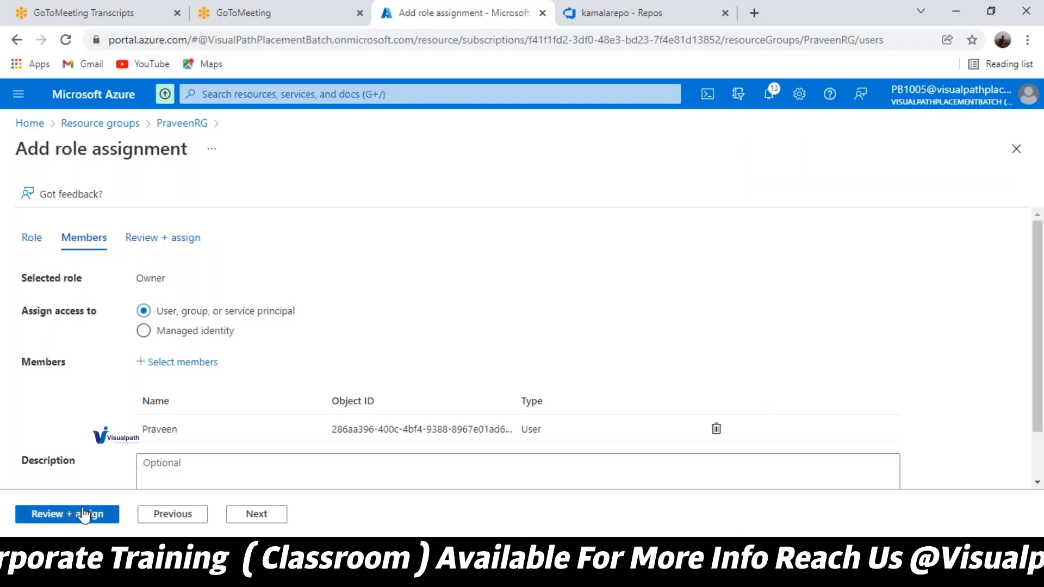
left_click(83, 514)
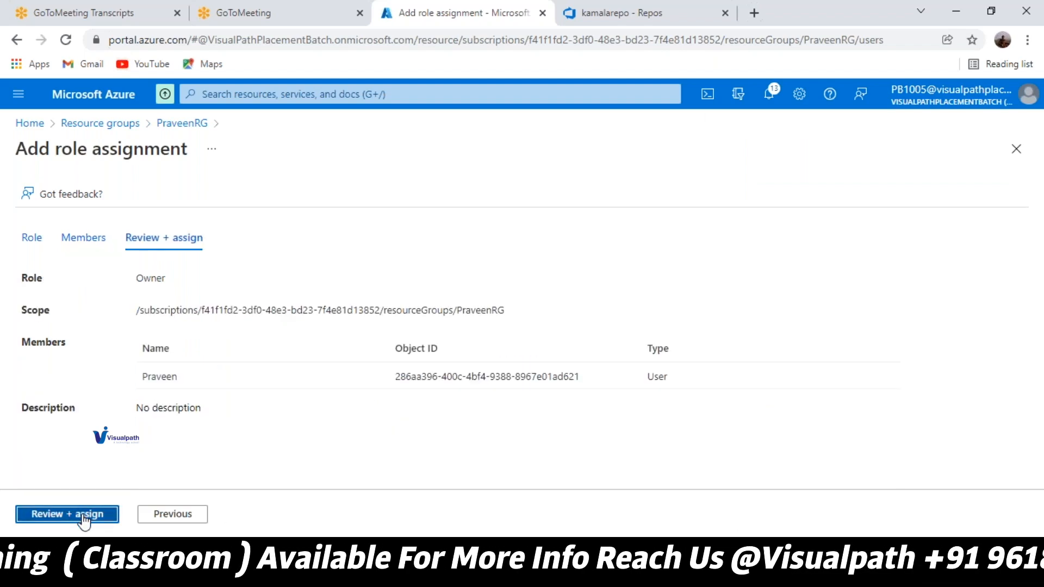
left_click(82, 516)
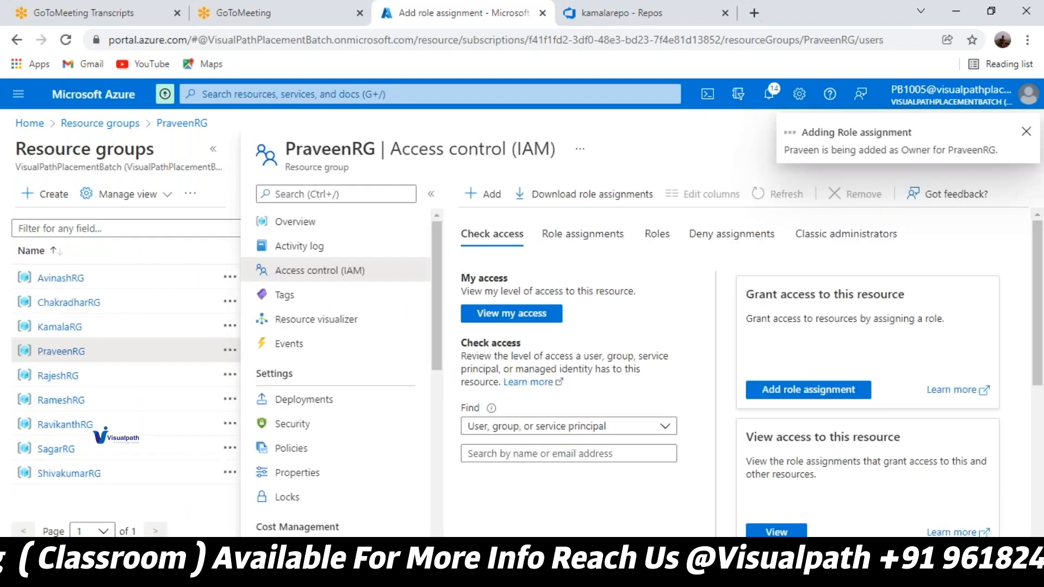
left_click(62, 400)
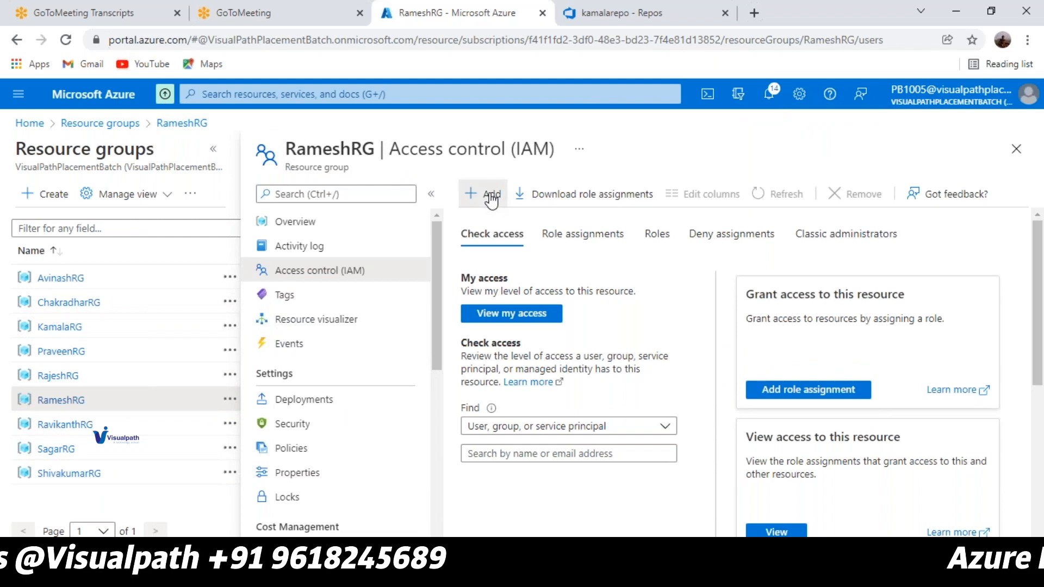
left_click(491, 199)
left_click(496, 221)
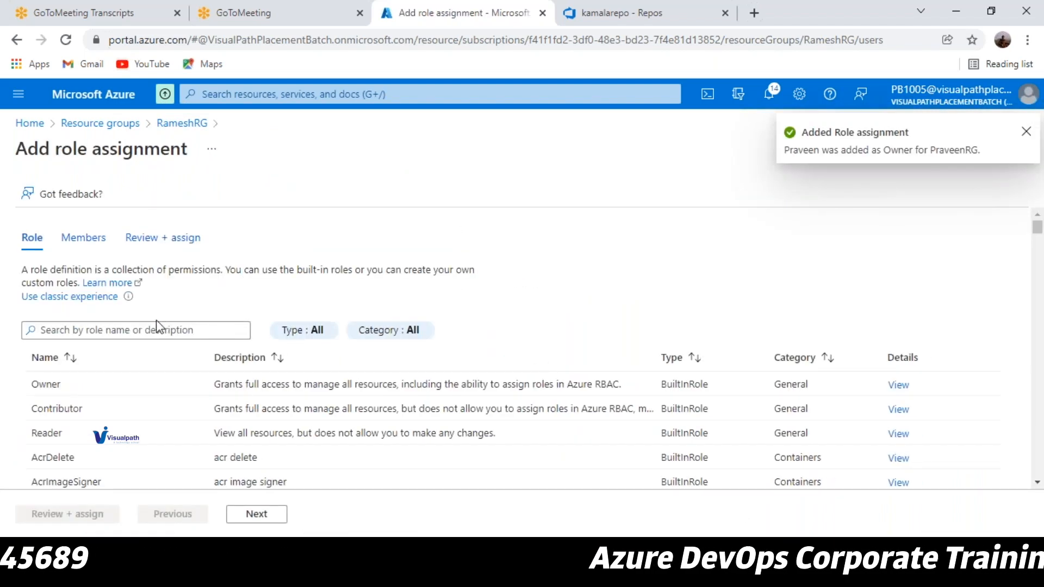
left_click(119, 385)
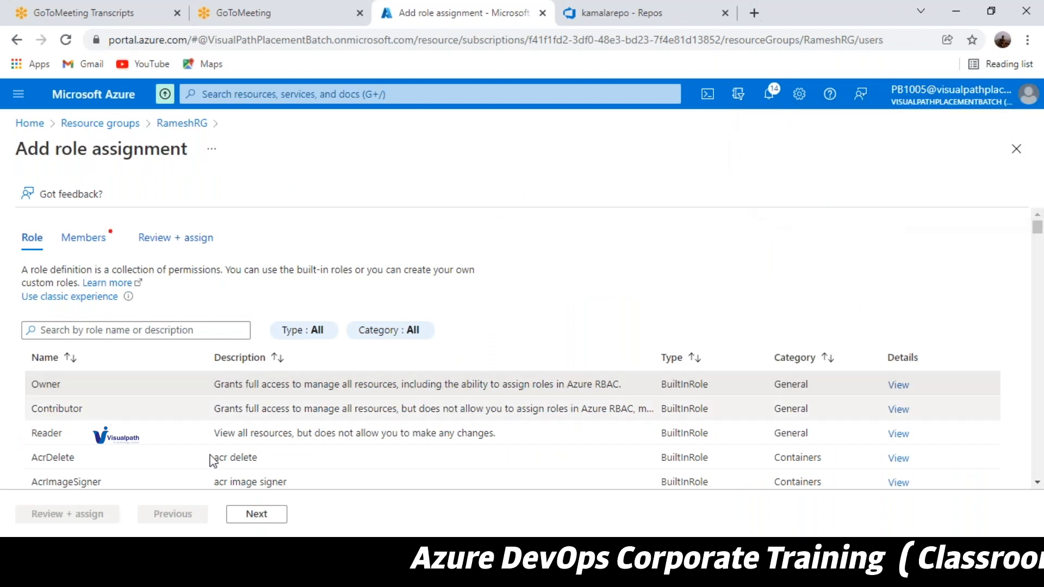
left_click(256, 514)
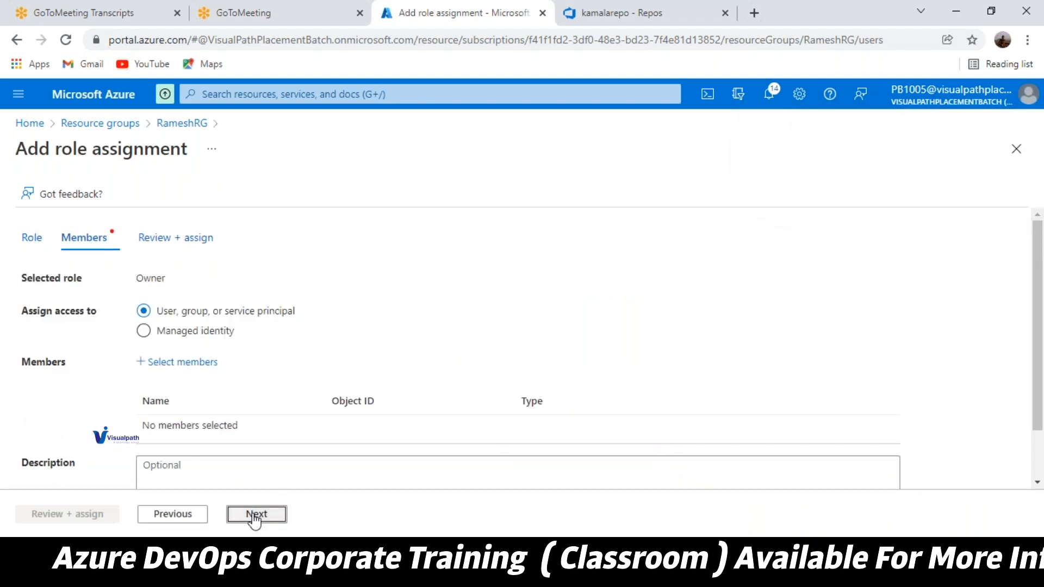
left_click(187, 366)
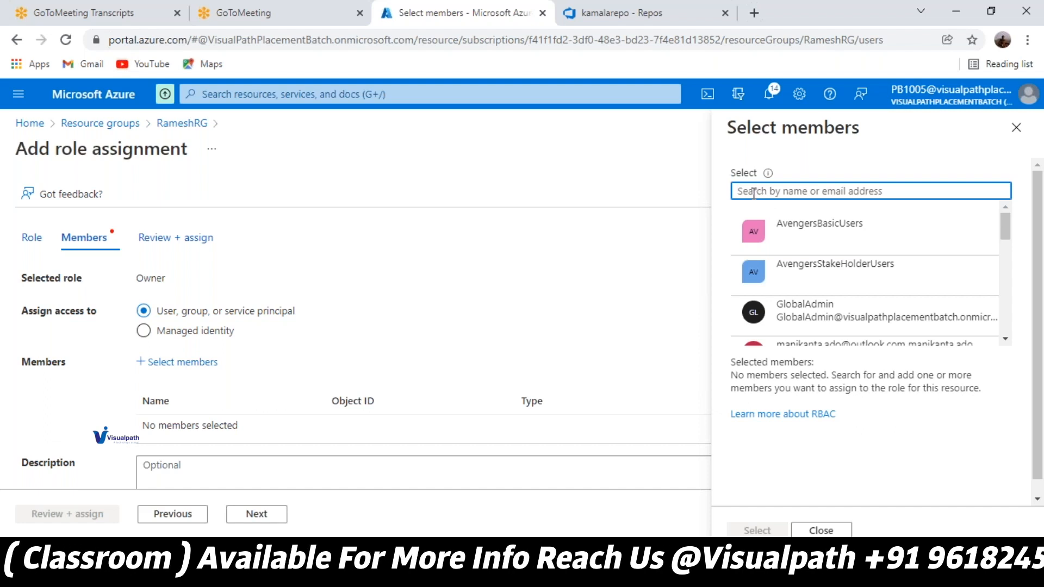
type("rames")
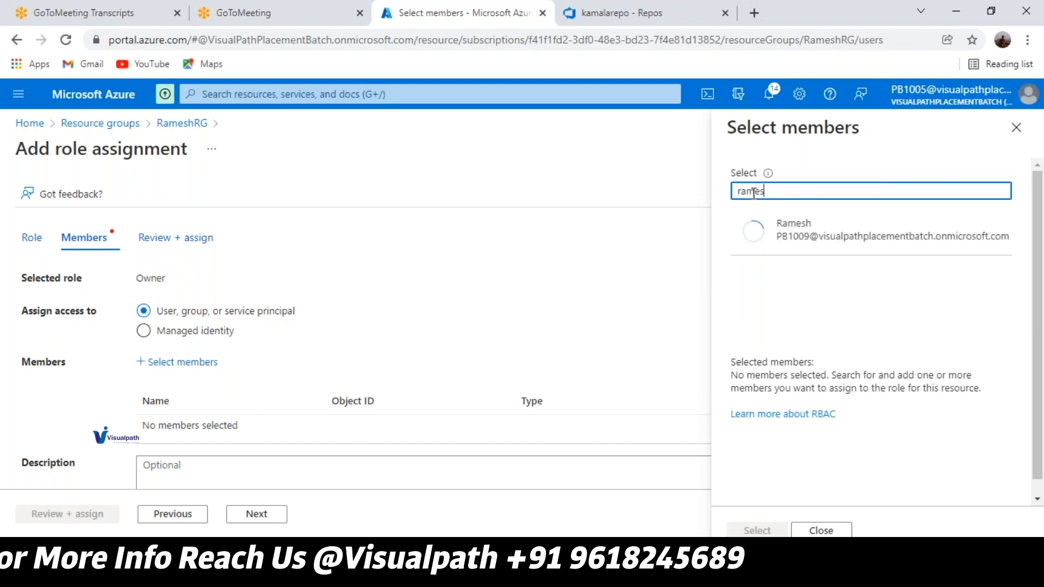
left_click(751, 234)
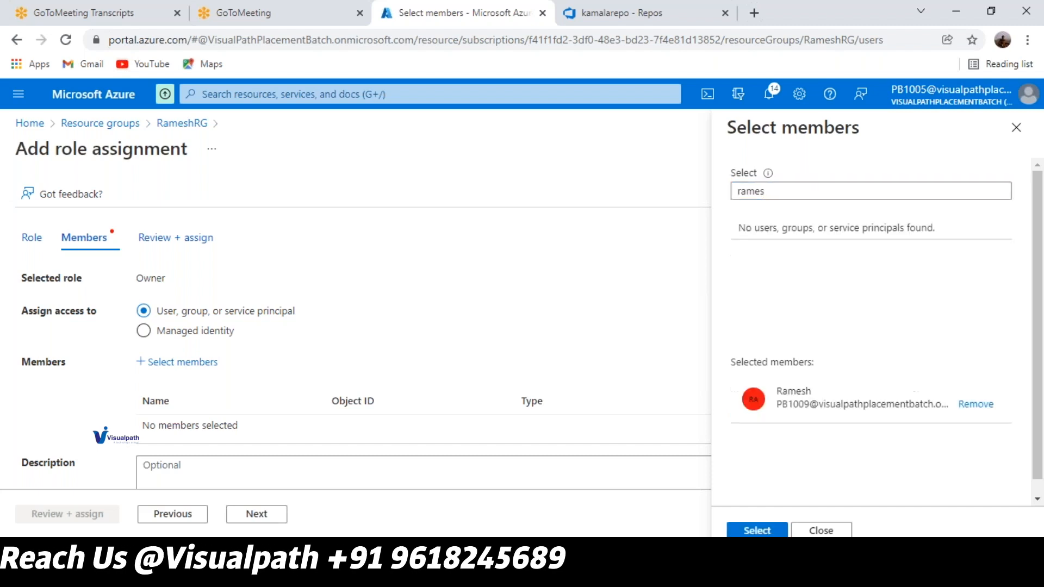
left_click(745, 532)
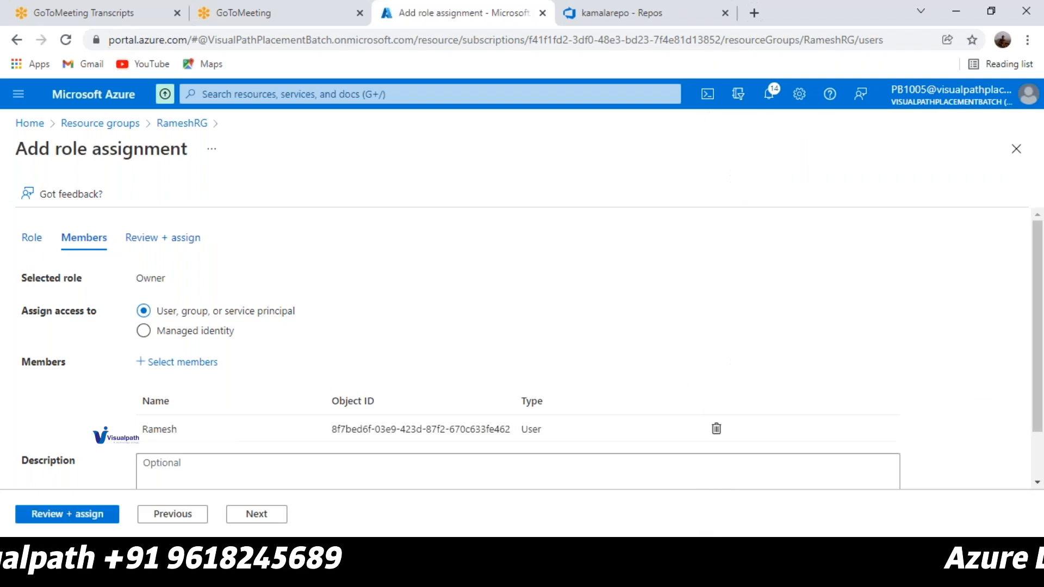
left_click(81, 515)
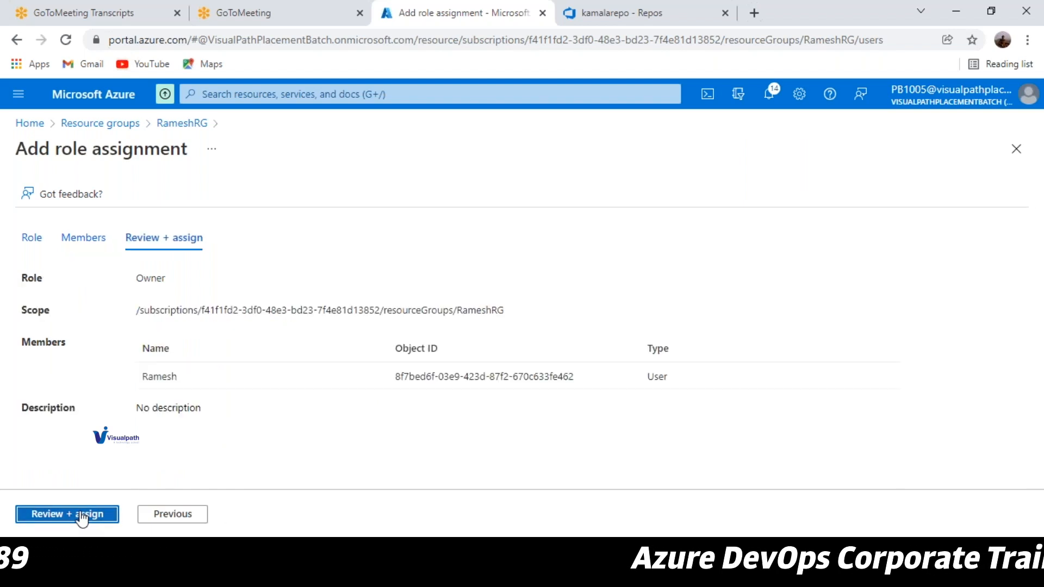
left_click(82, 516)
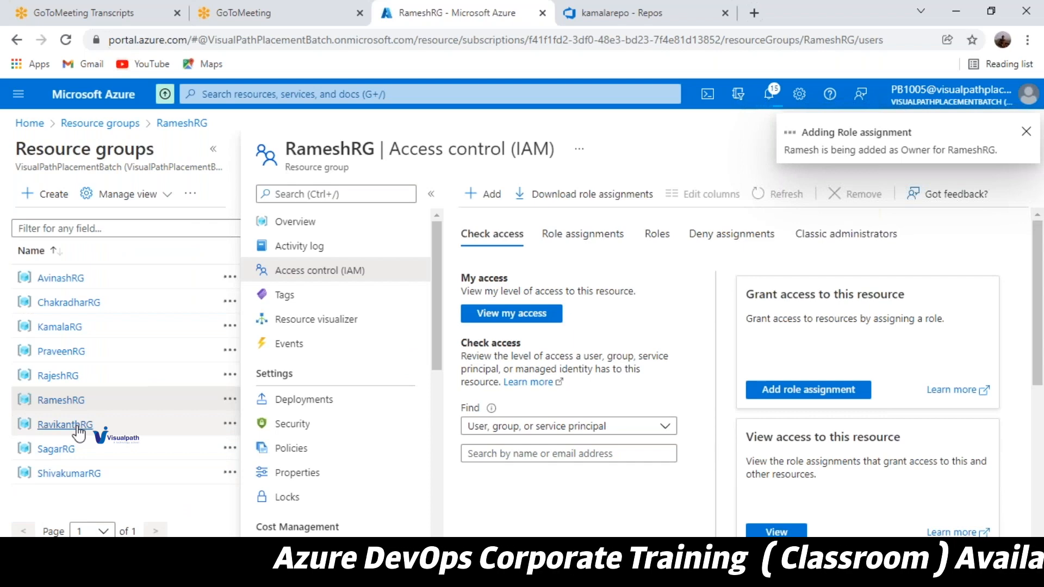
Step: Start a new role assignment on RavikanthRG's access control and choose the Owner role
mouse_move(79, 433)
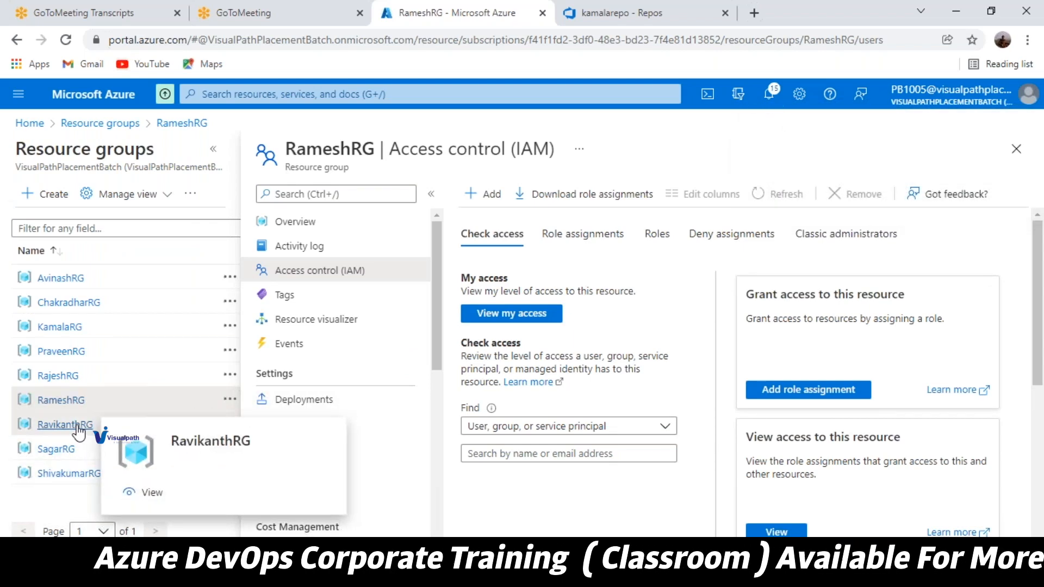
left_click(78, 428)
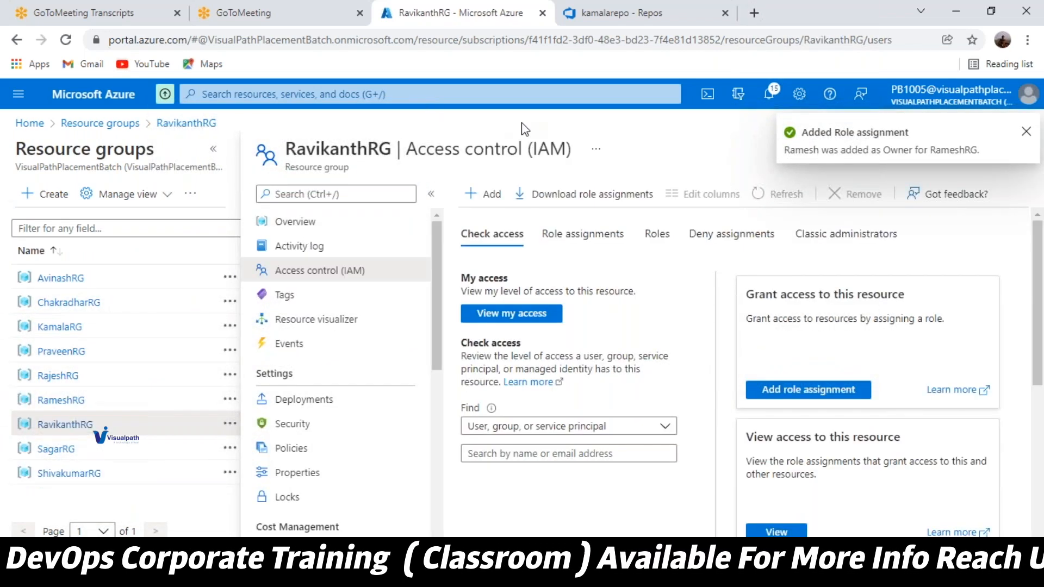
left_click(493, 197)
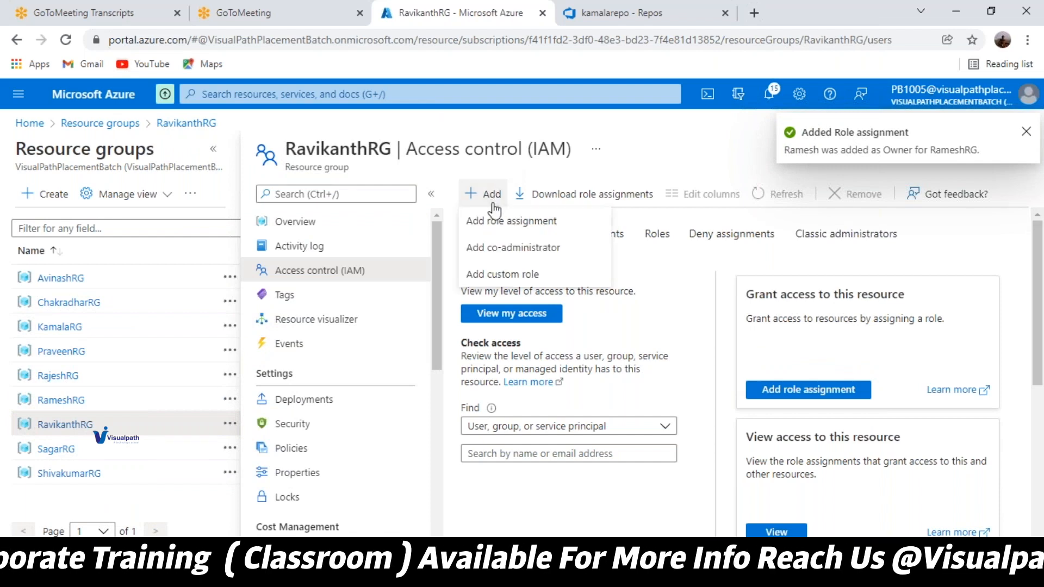
left_click(495, 221)
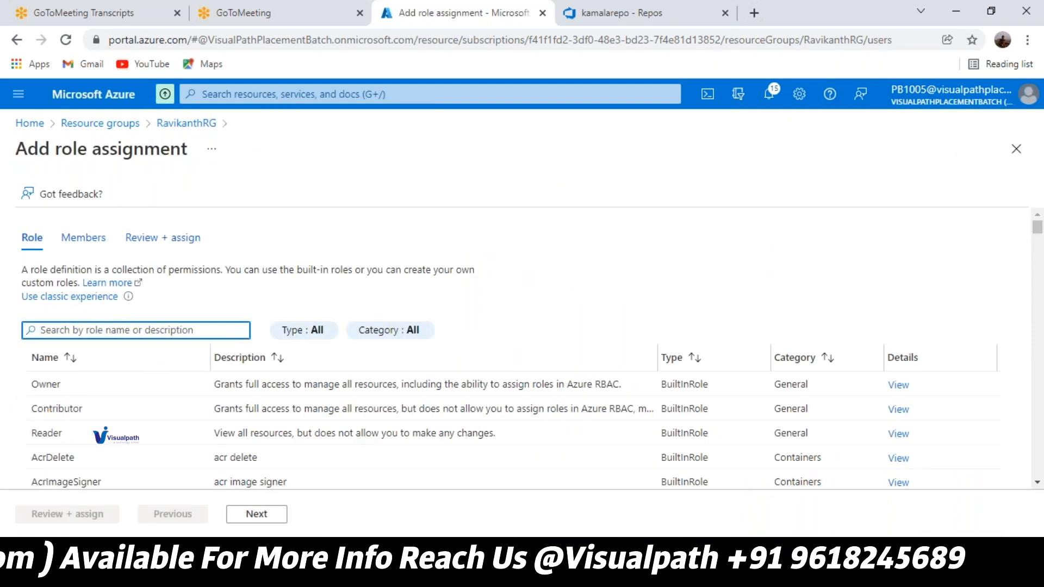
left_click(196, 389)
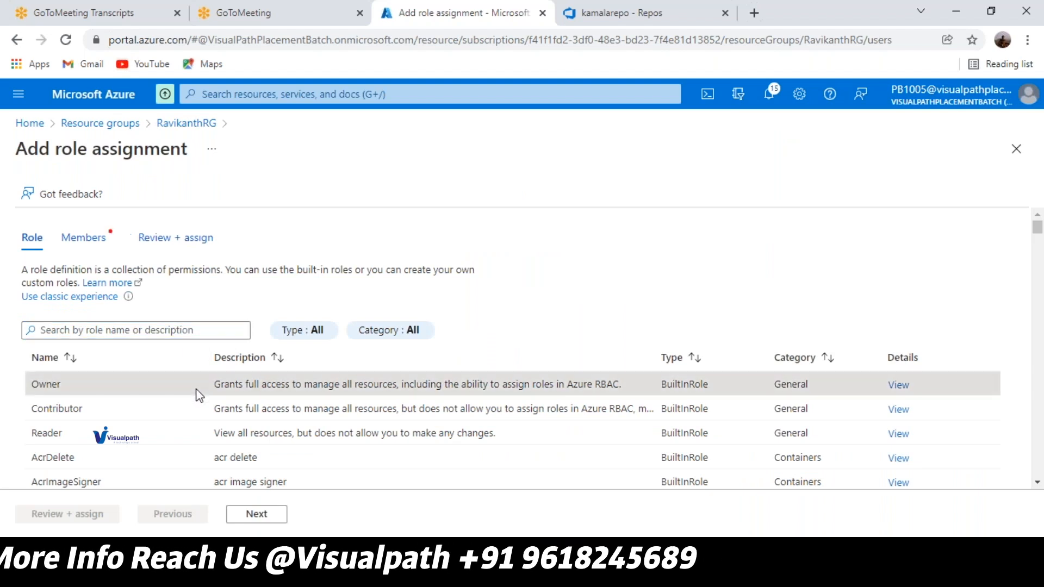
left_click(271, 520)
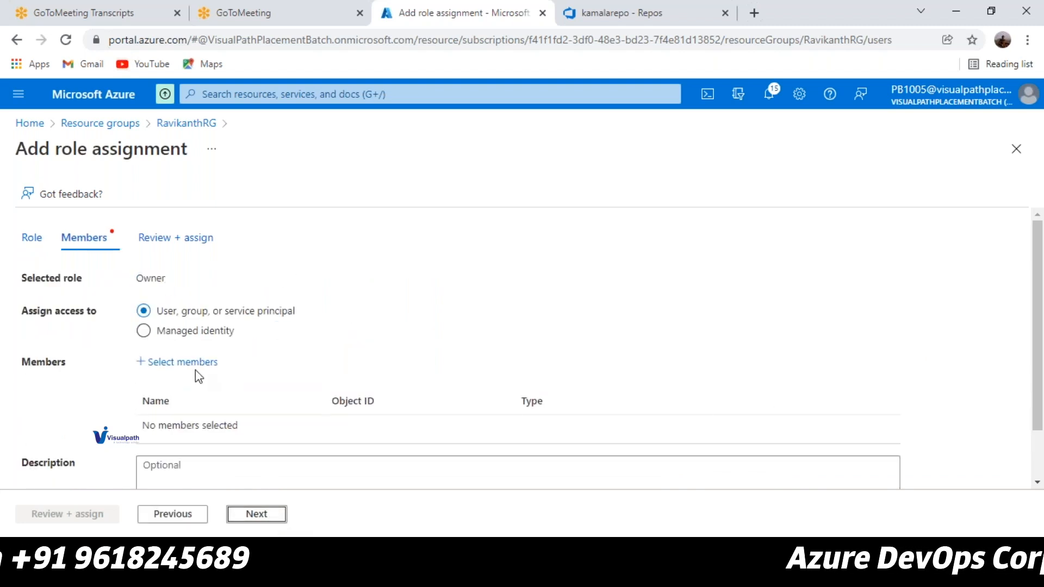
Step: Search 'rav', add the trainee as member, and submit the Owner assignment
left_click(196, 373)
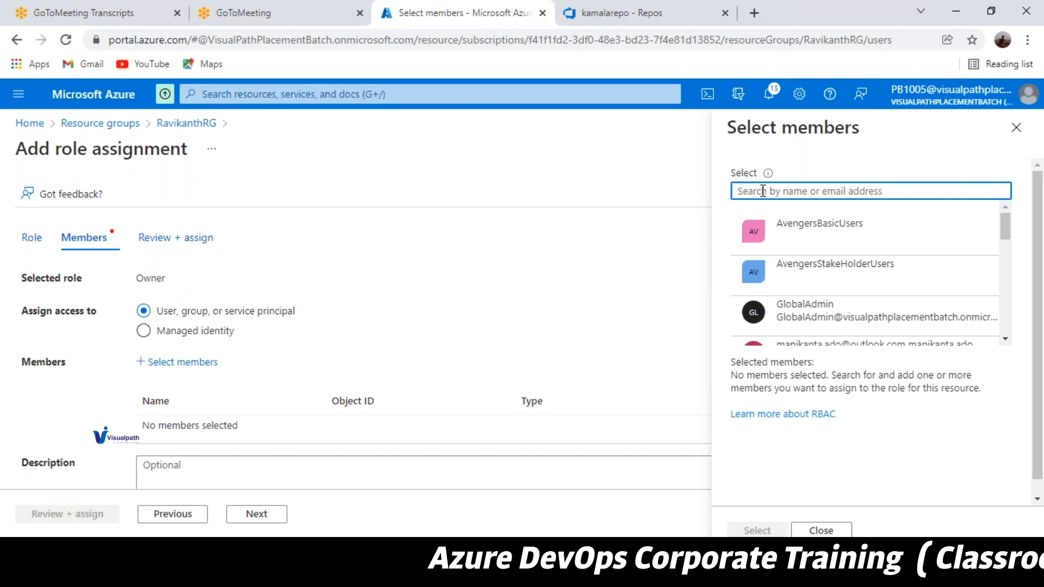
type("rav")
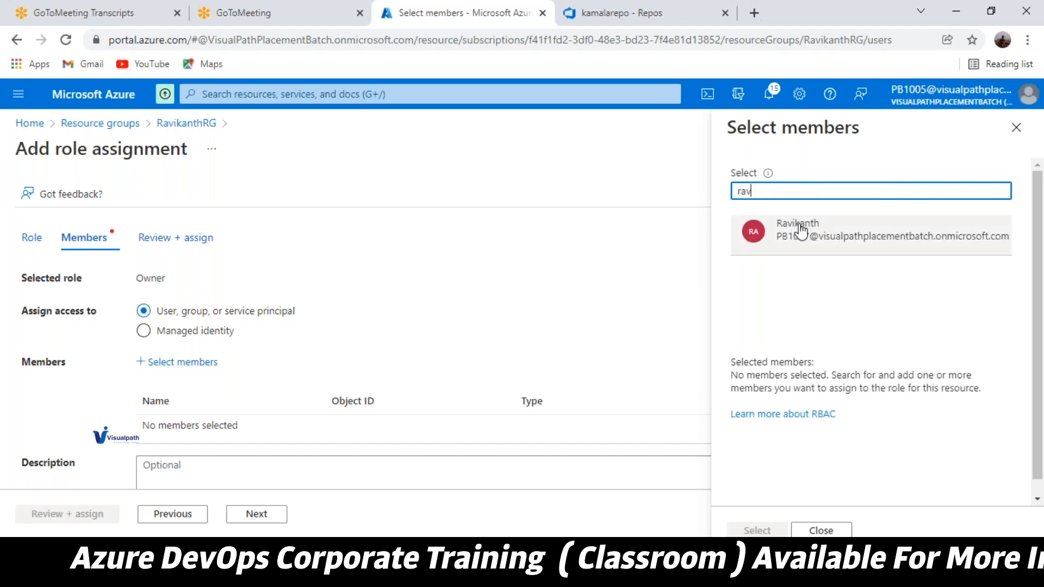
left_click(770, 228)
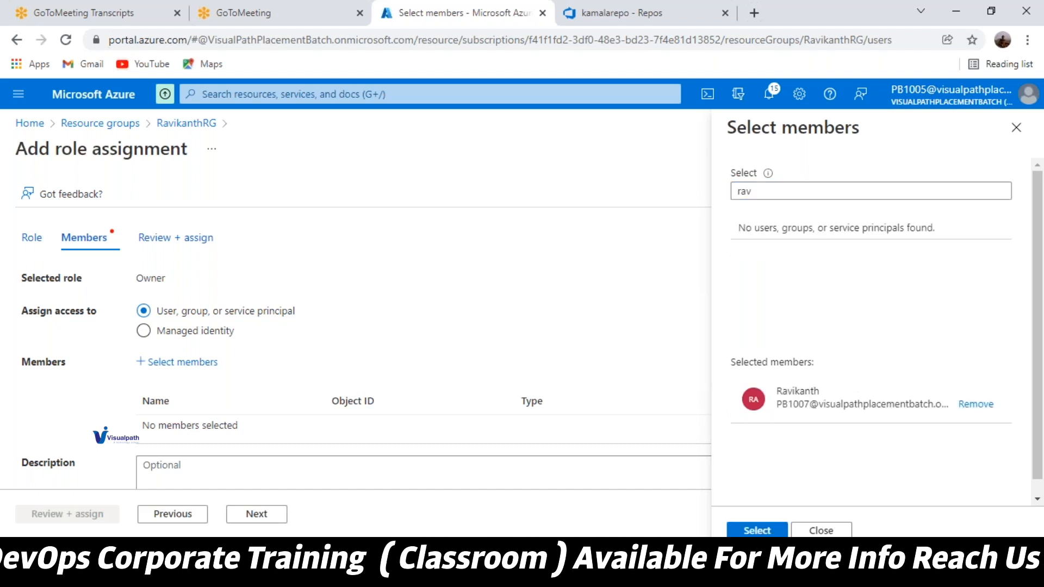
left_click(747, 531)
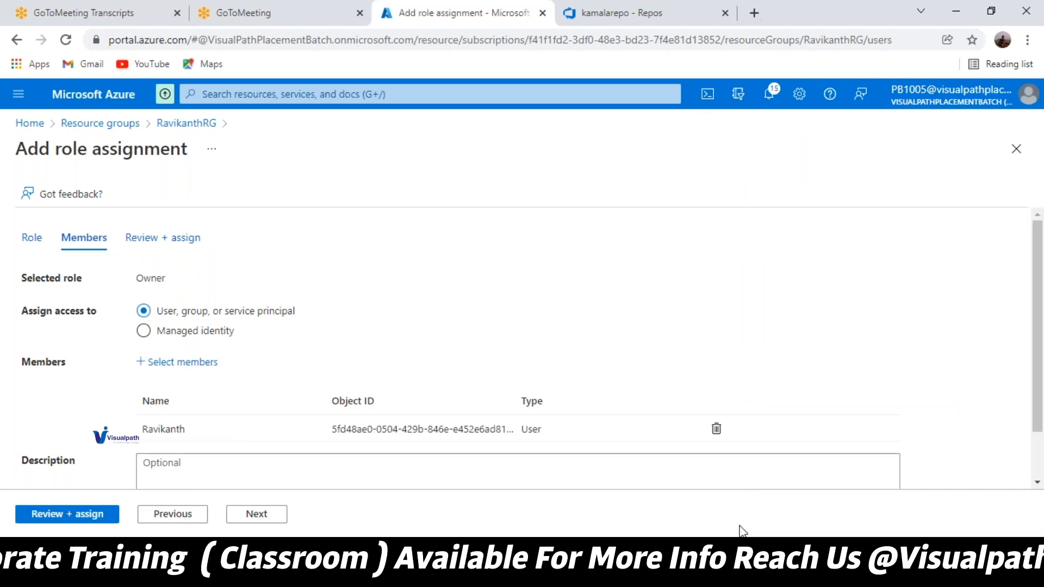
left_click(85, 515)
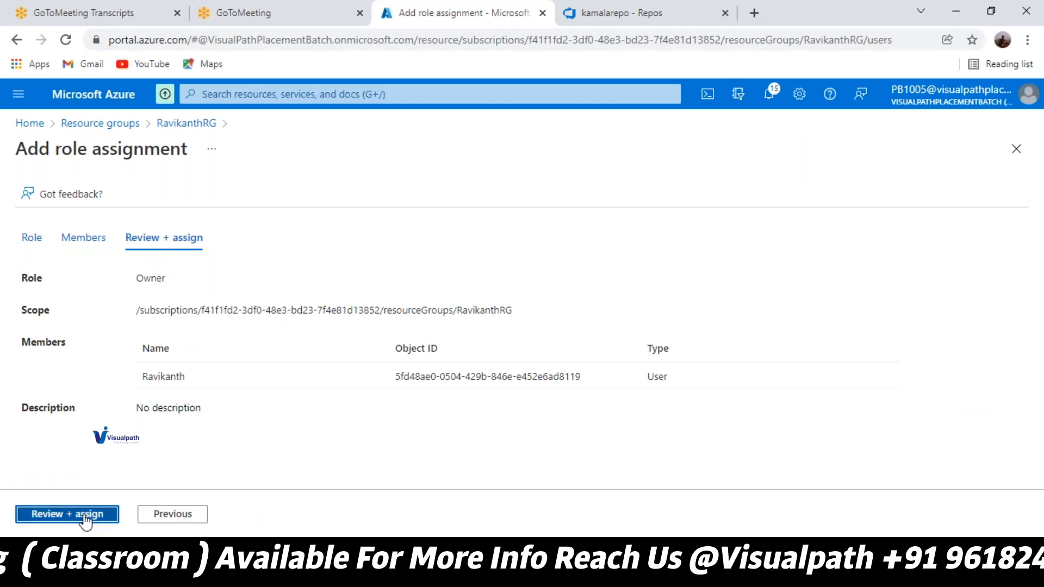
left_click(86, 514)
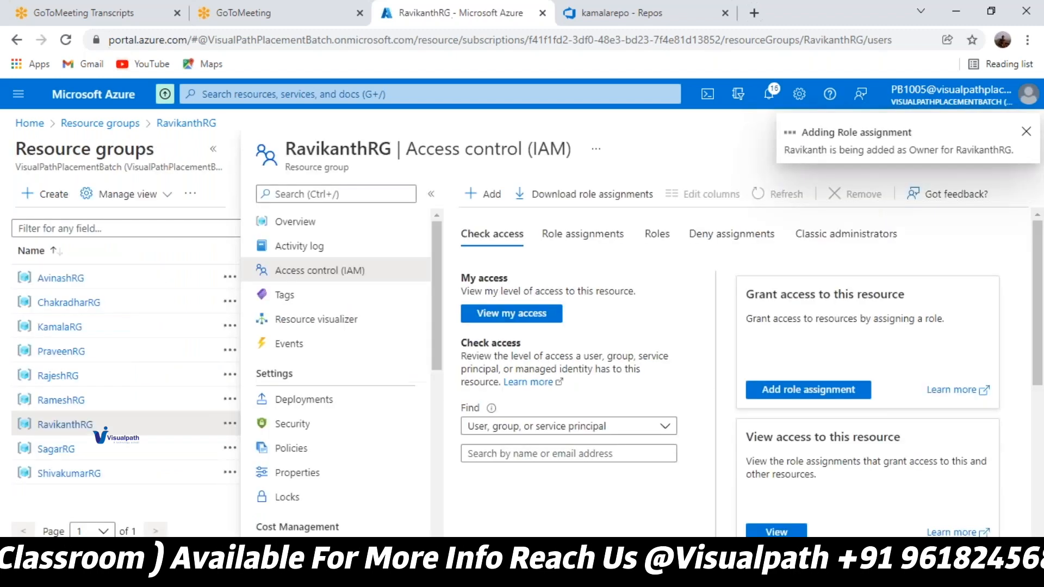
Step: Start a new role assignment on SagarRG's access control with the Owner role
left_click(69, 458)
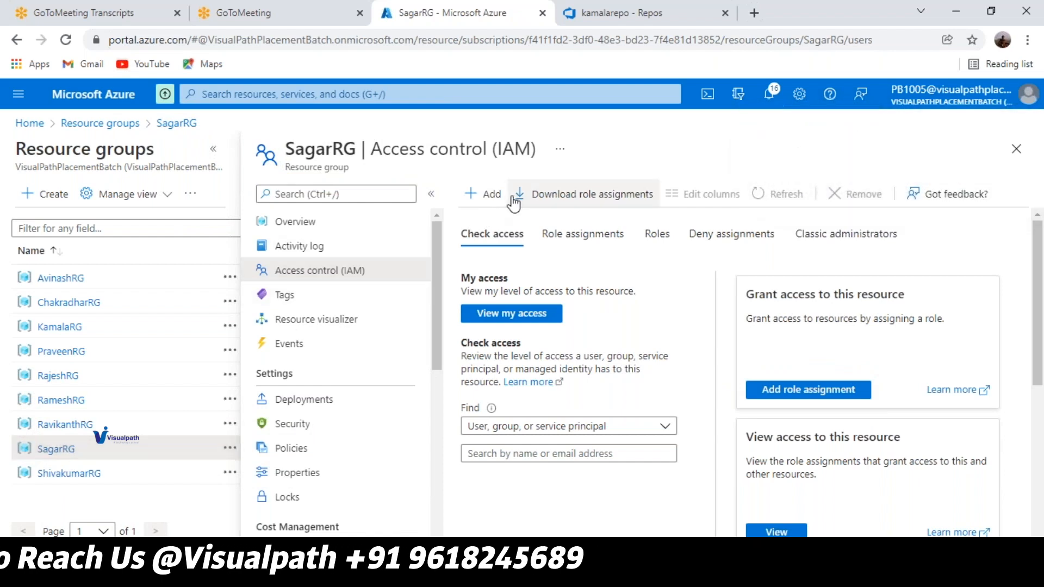
left_click(493, 200)
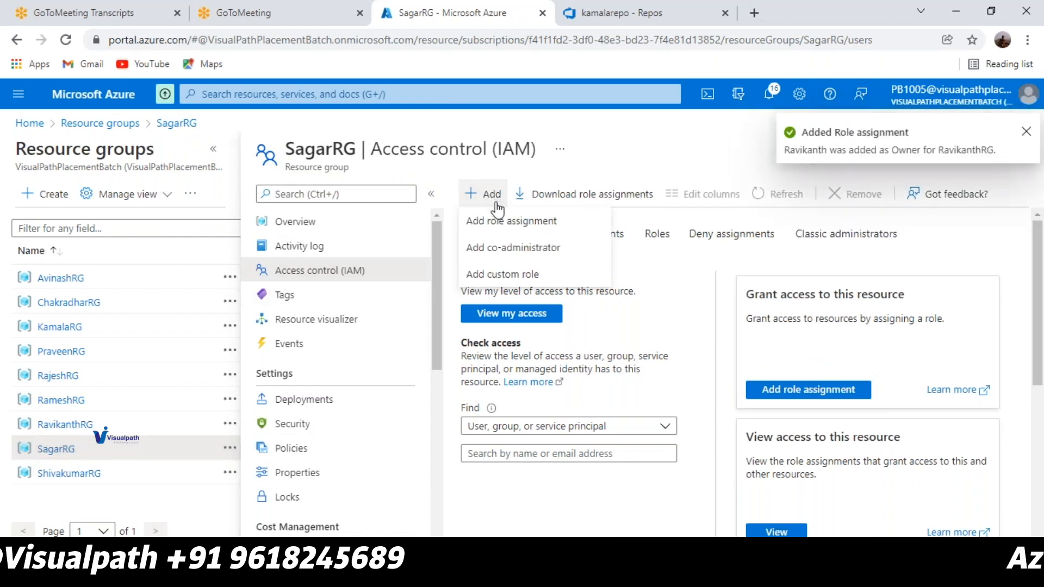
left_click(506, 221)
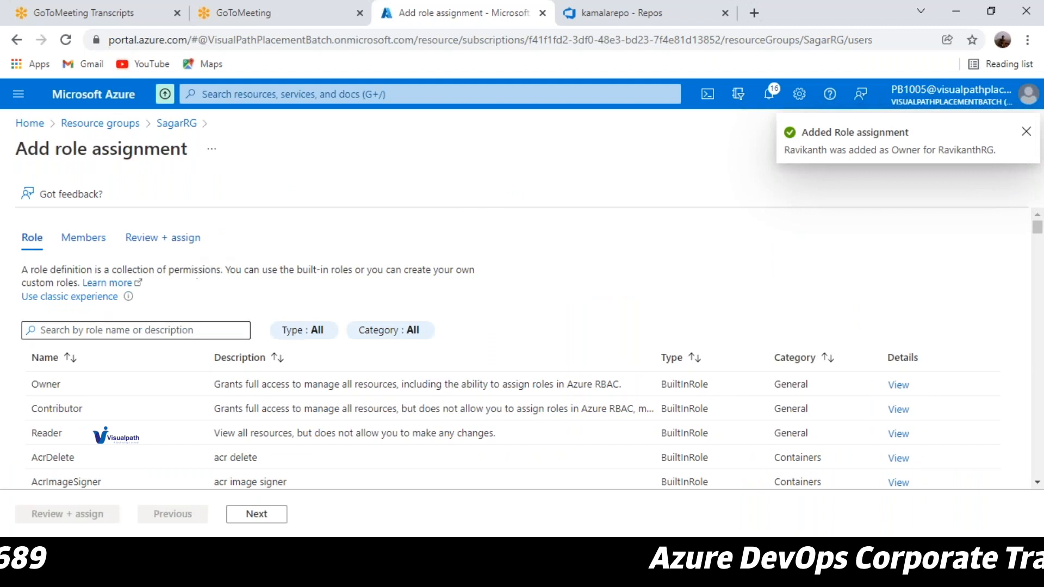
left_click(197, 384)
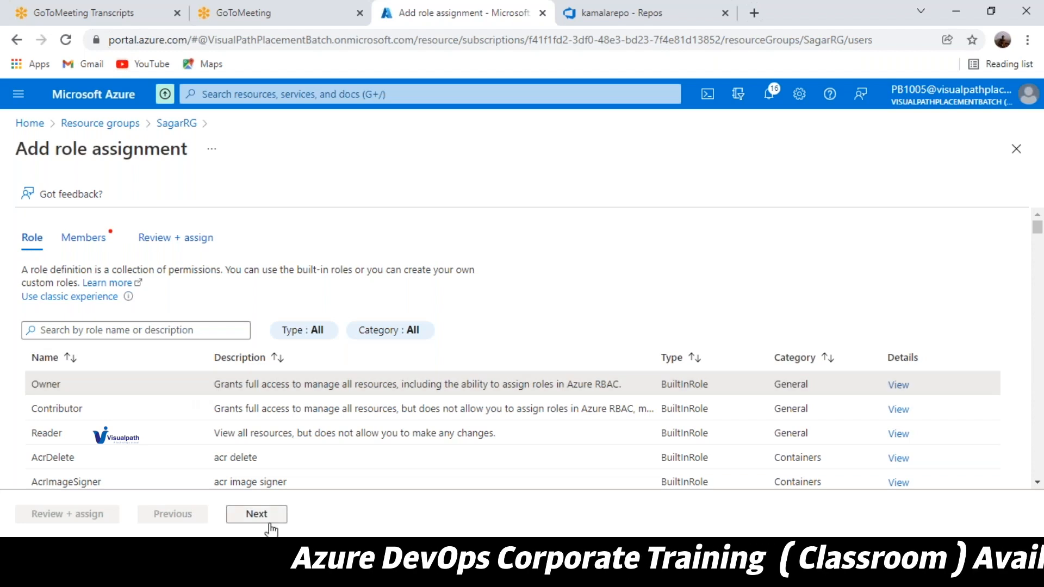
left_click(256, 514)
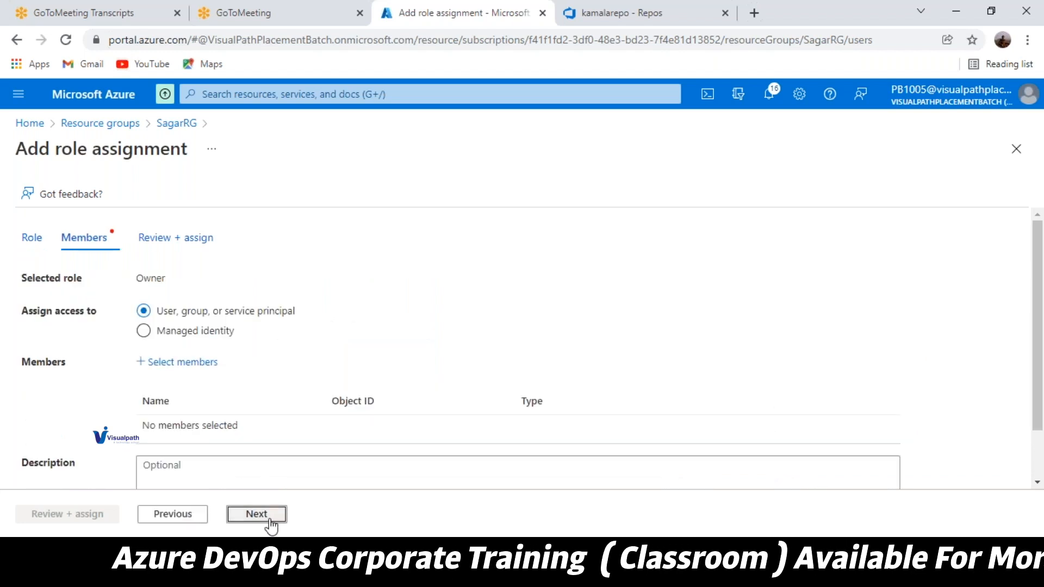
Step: Search 'sa', select the trainee as member, and submit the Owner assignment
left_click(181, 363)
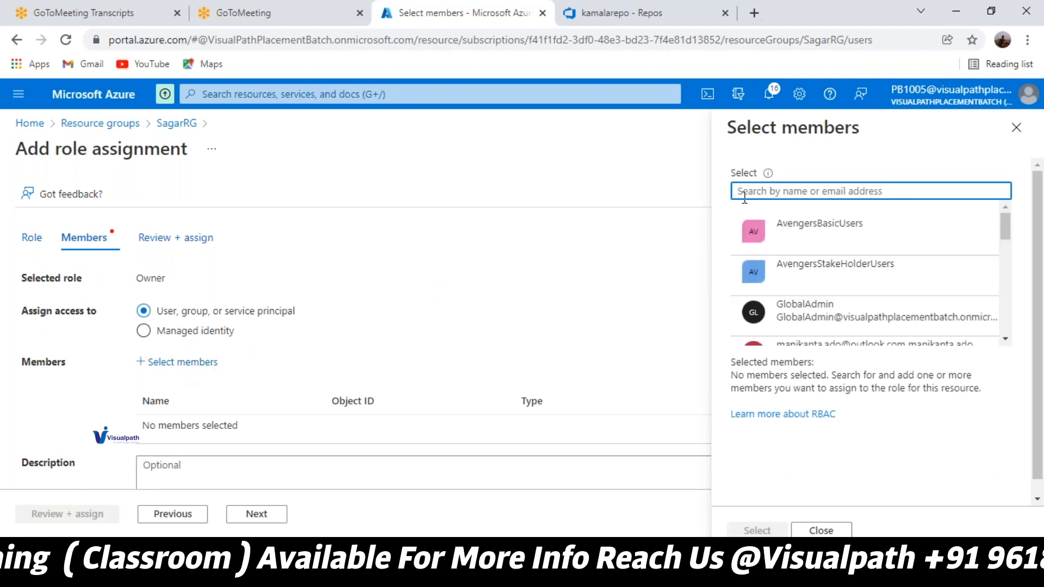
type("sa")
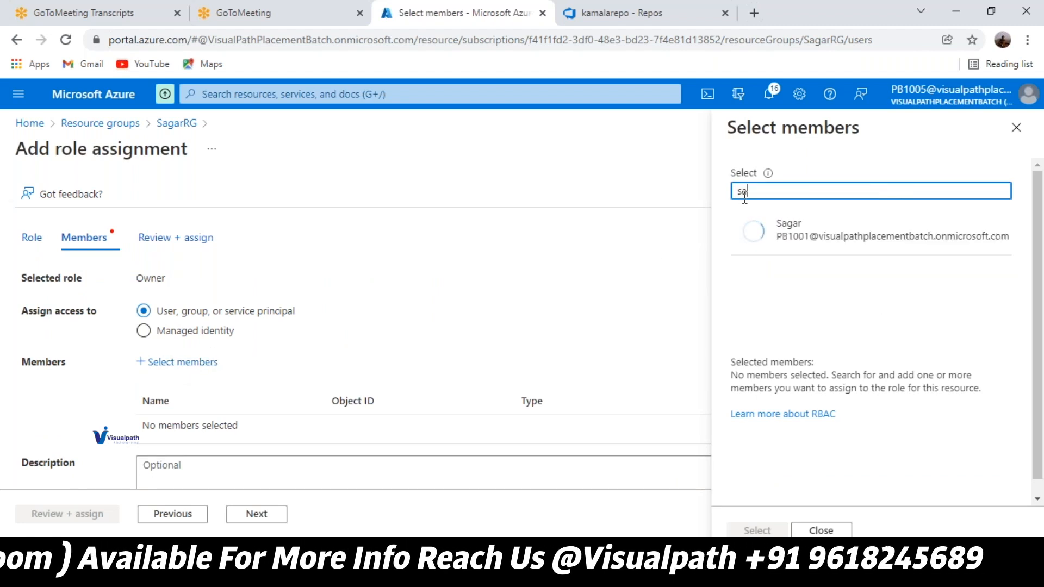
left_click(817, 239)
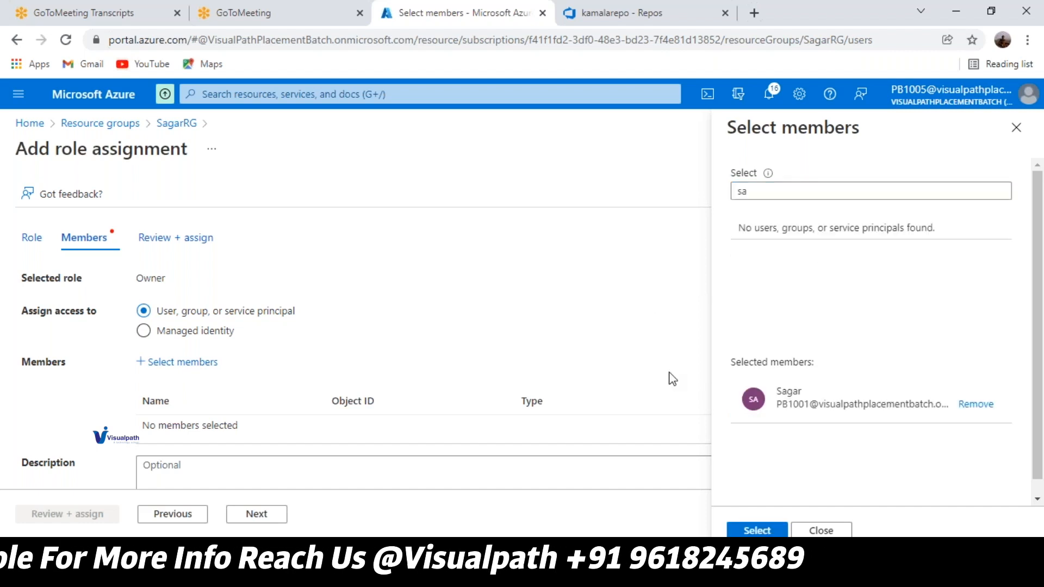
left_click(751, 528)
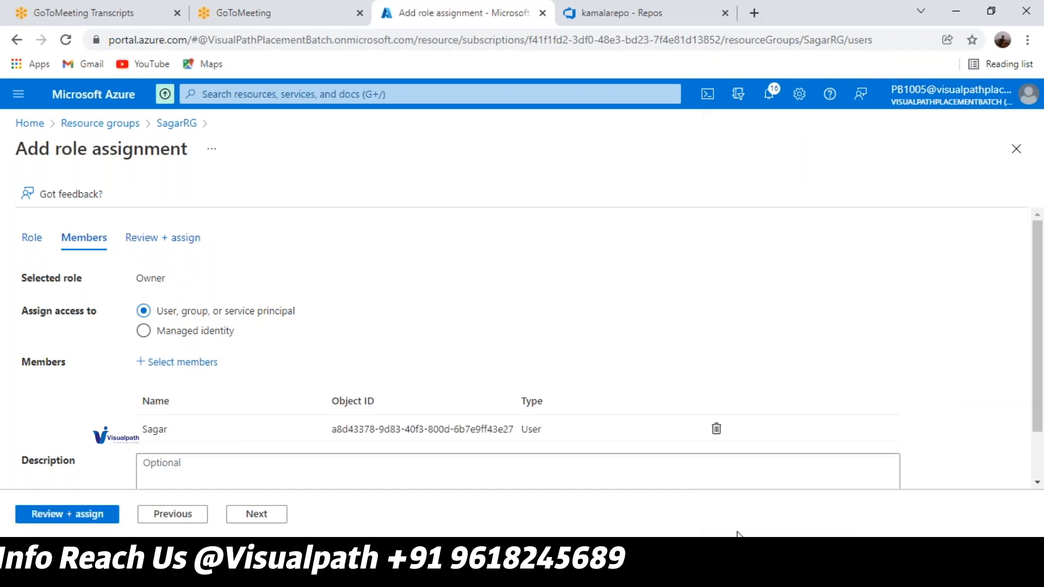
left_click(76, 515)
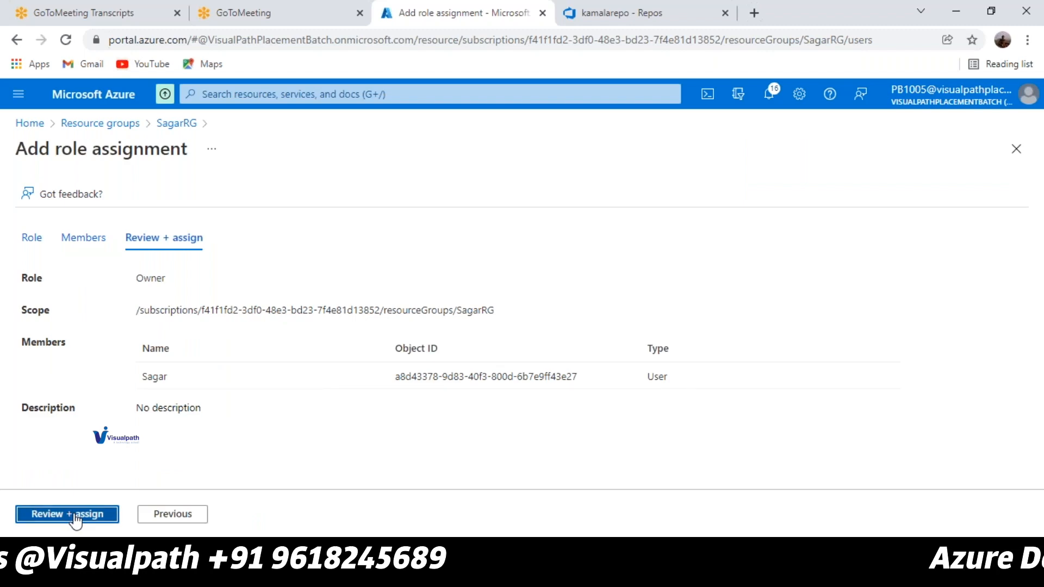
left_click(75, 515)
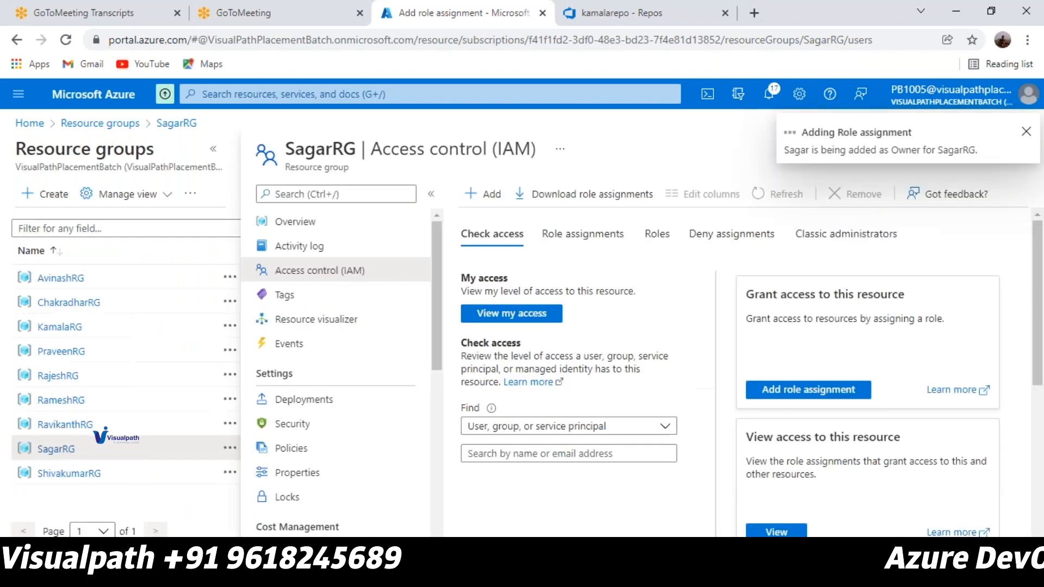
Step: Start an Owner role assignment on ShivakumarRG, the last resource group in the list
left_click(69, 474)
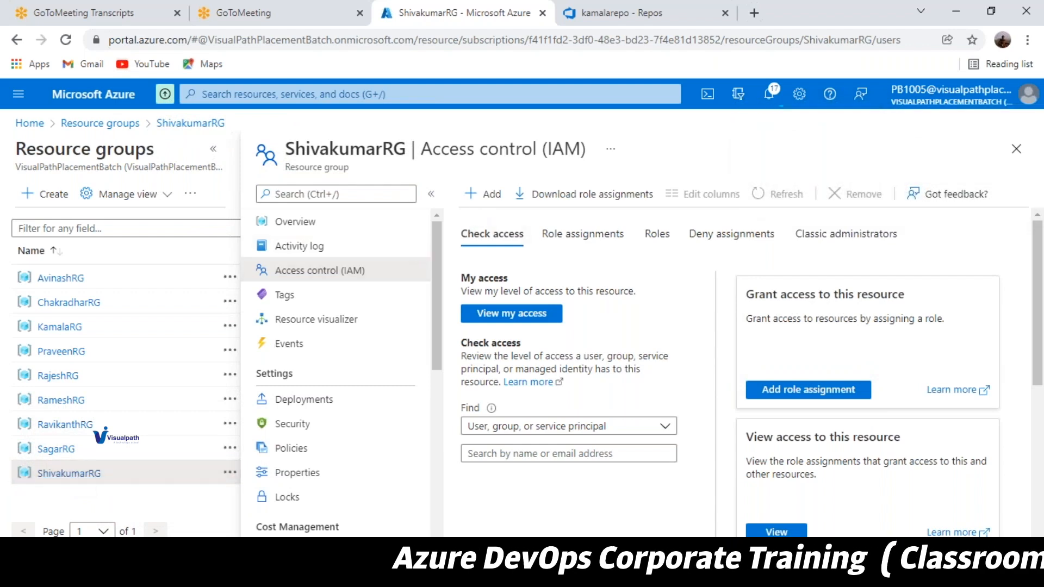
left_click(483, 202)
left_click(479, 220)
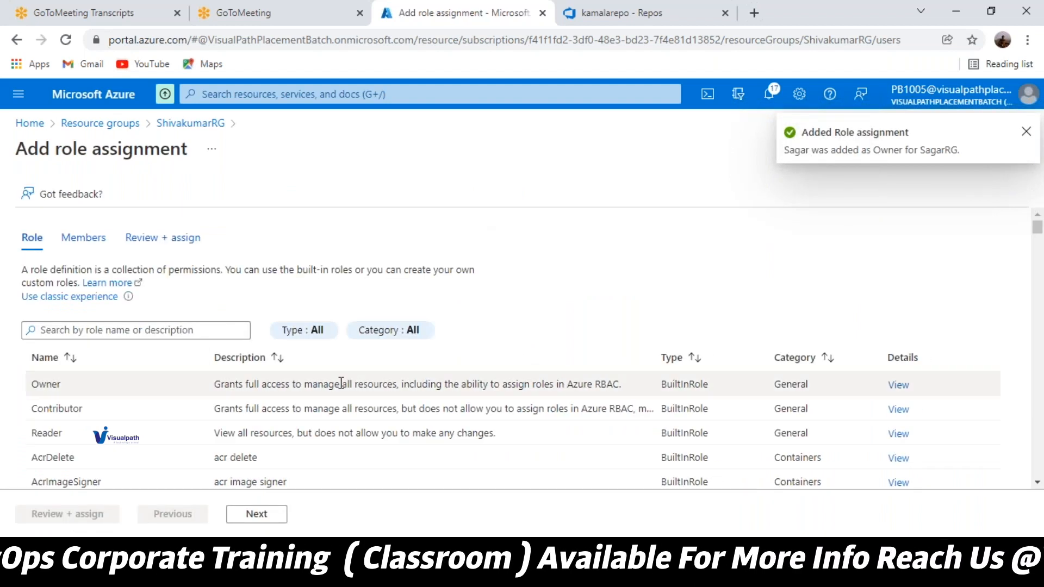
left_click(337, 384)
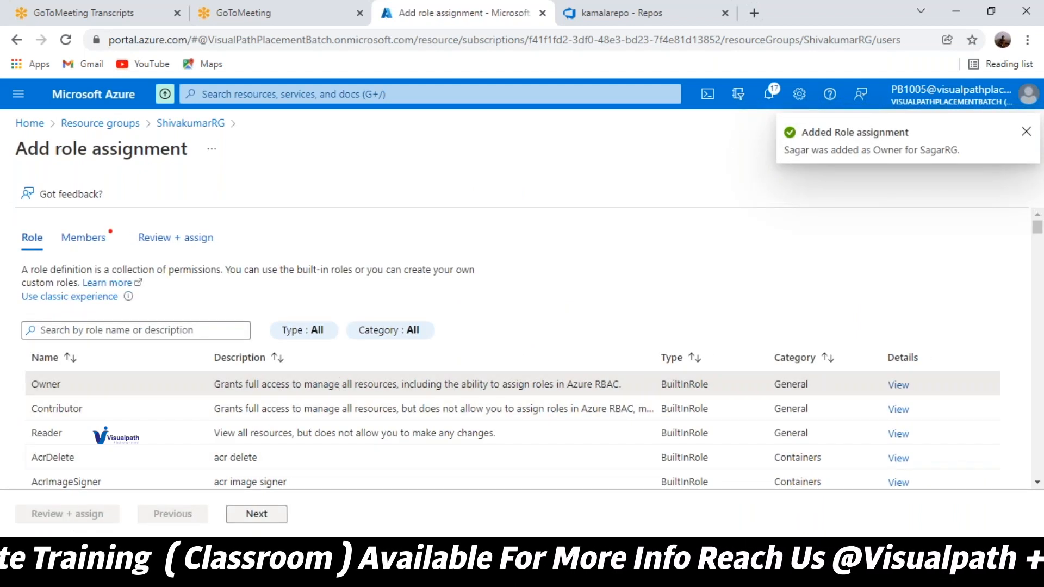
left_click(257, 514)
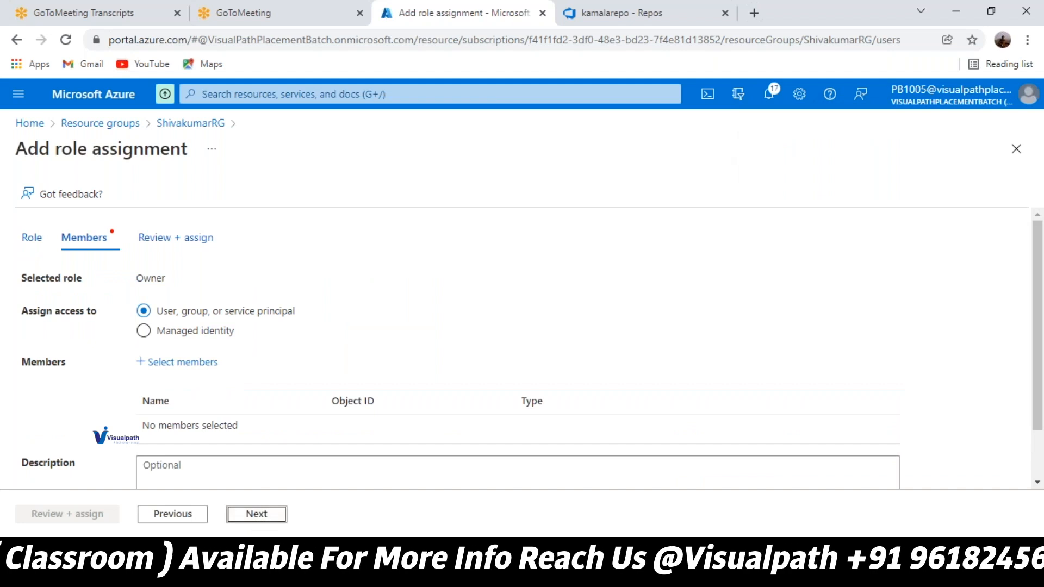
Step: Search 'shi', pick the trainee as member, and submit the Owner assignment
left_click(179, 362)
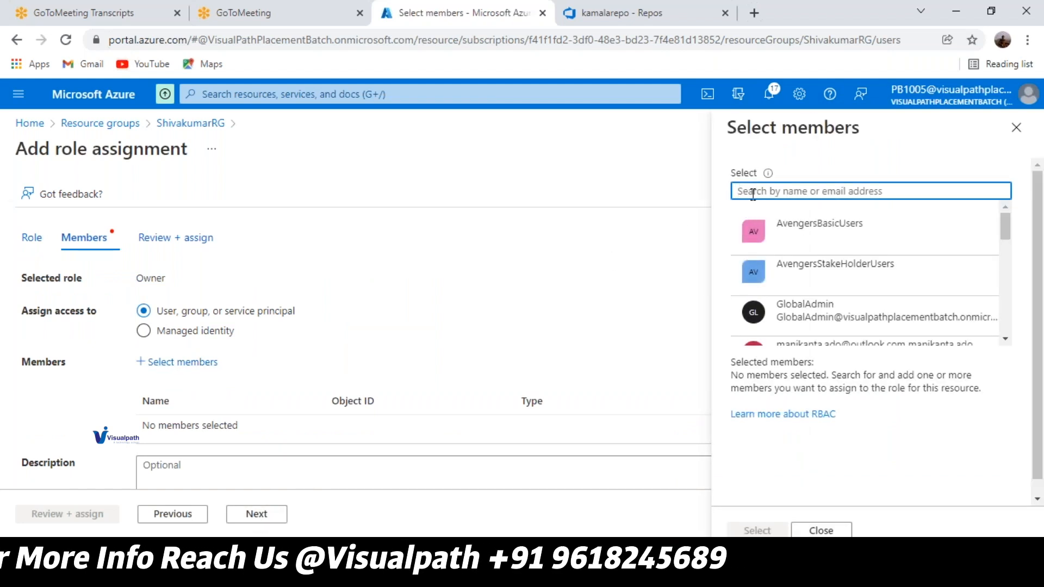
type("s")
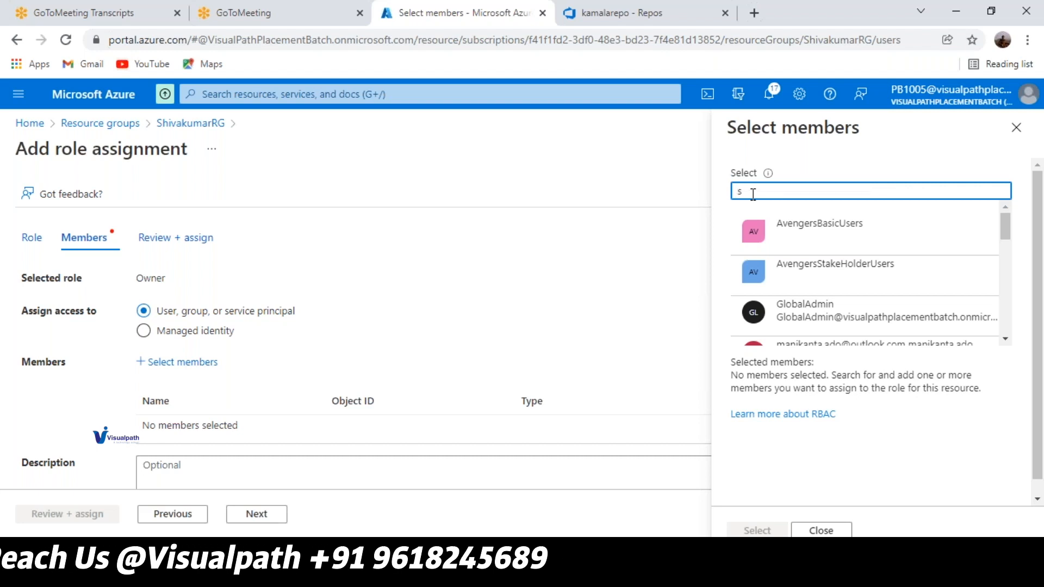
type("hi")
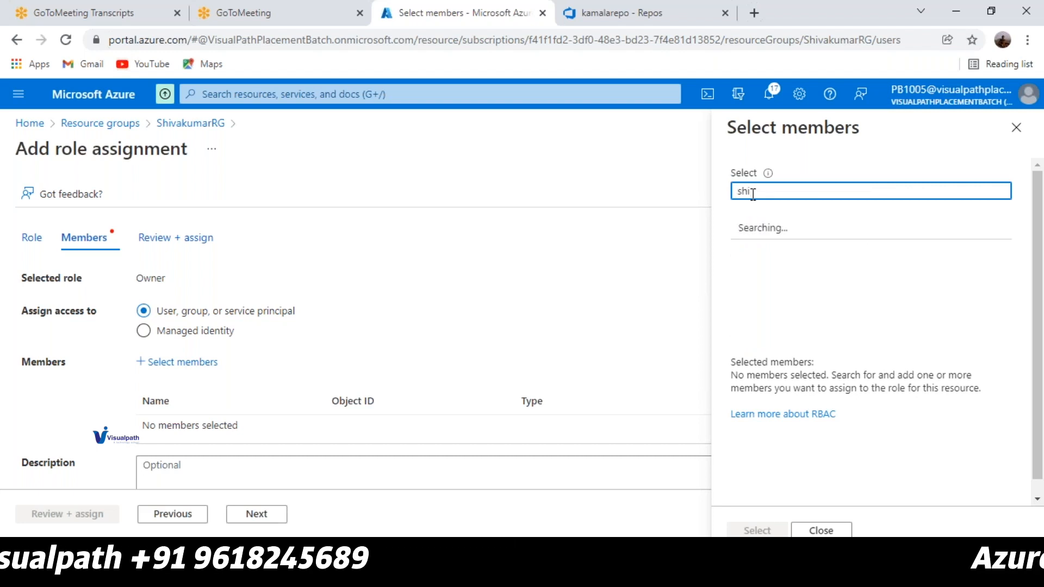
left_click(794, 238)
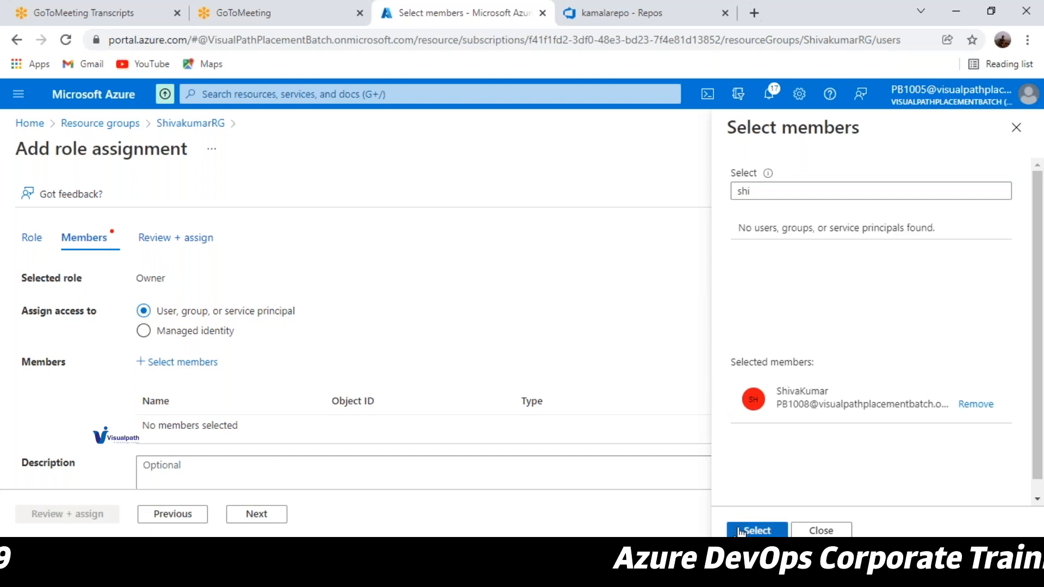
left_click(739, 532)
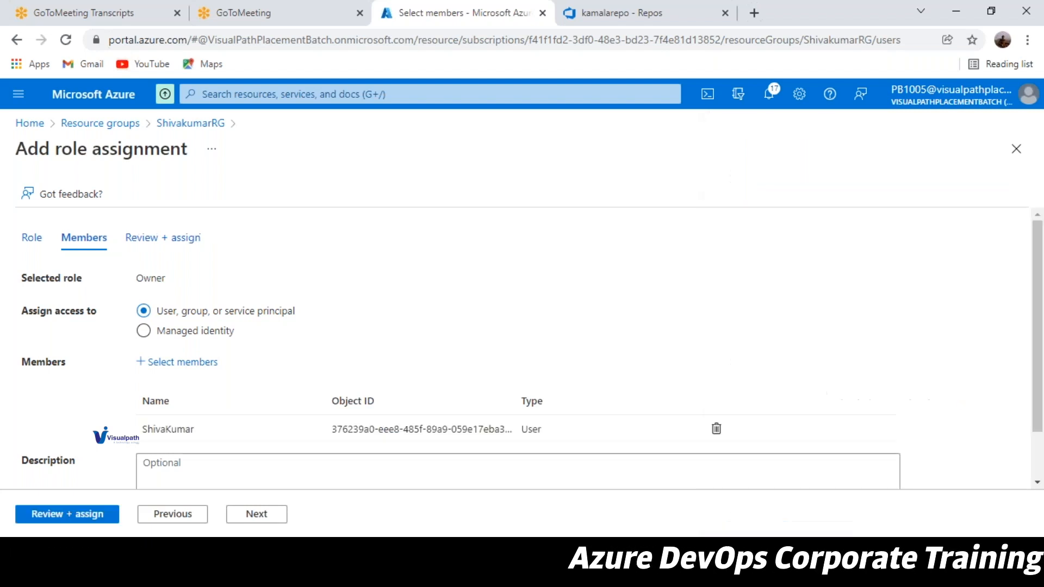
left_click(84, 514)
left_click(83, 521)
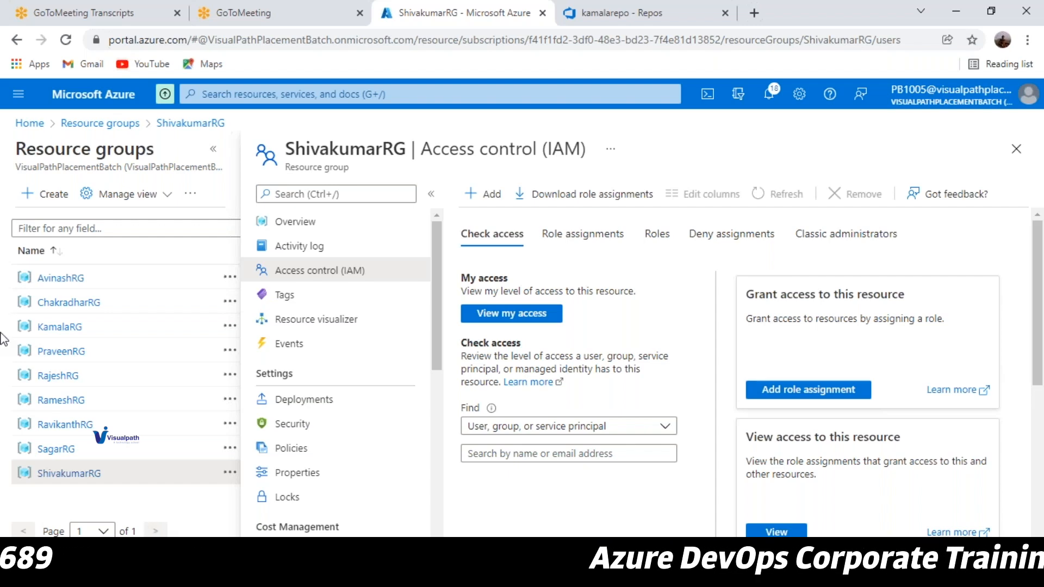
Step: Return to Home and reopen Resource groups to list all 9 trainee groups
left_click(30, 123)
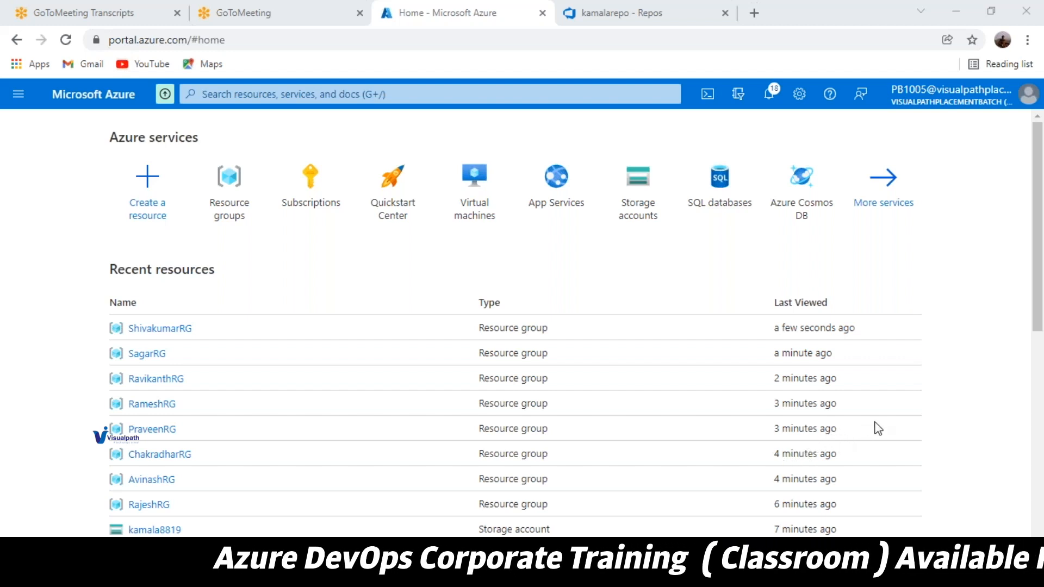
left_click(245, 190)
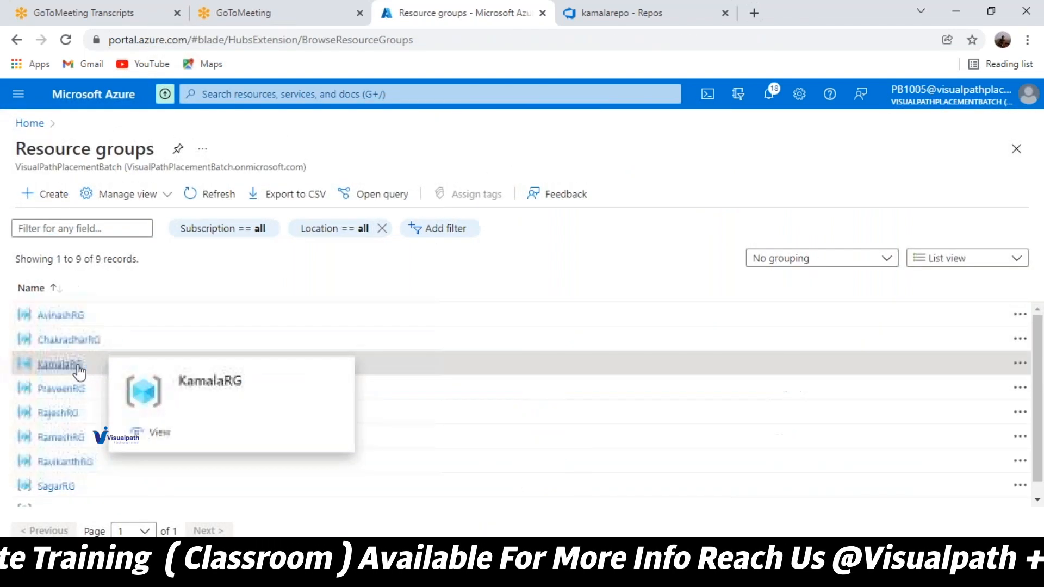
Step: Open KamalaRG's overview and scroll to its single East US storage account, kamala8819
left_click(61, 364)
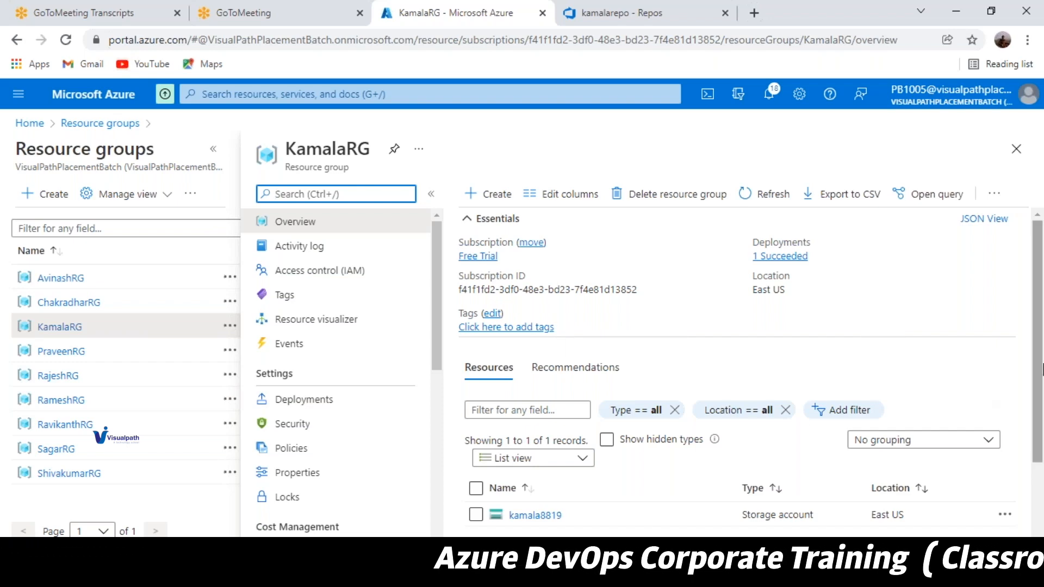
left_click_drag(1040, 370, 1041, 449)
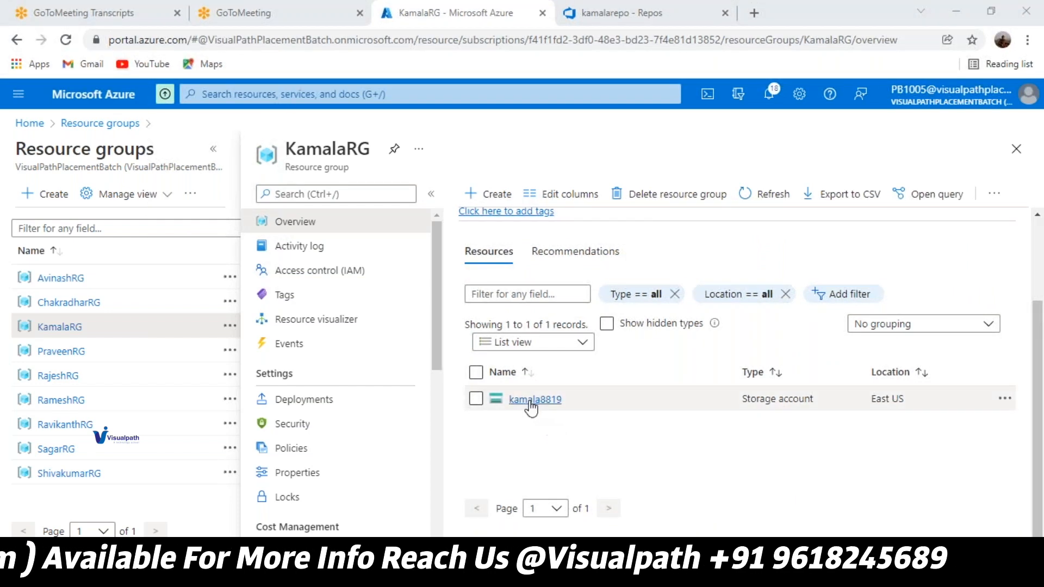
mouse_move(529, 408)
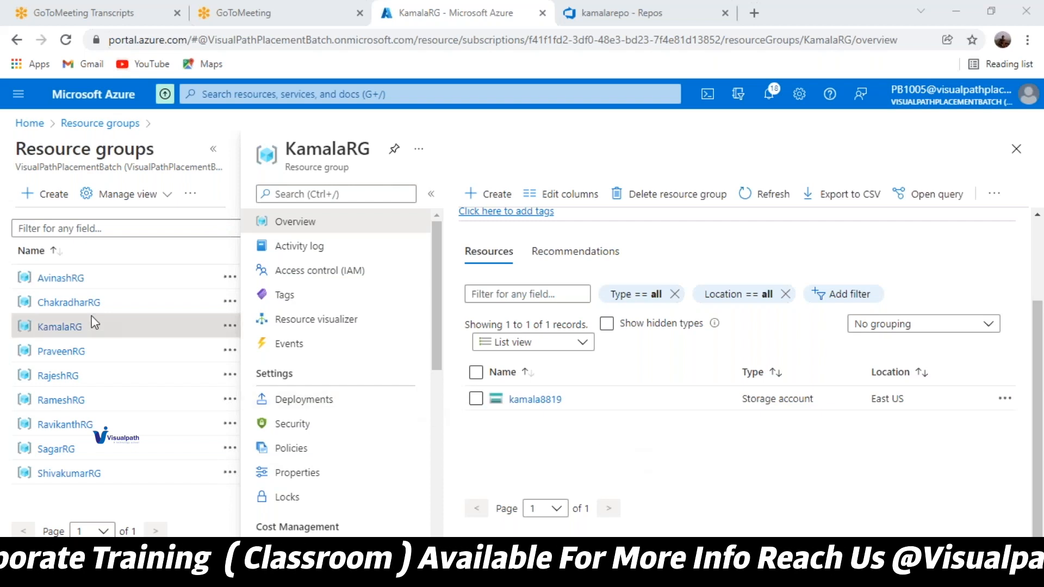
left_click(86, 377)
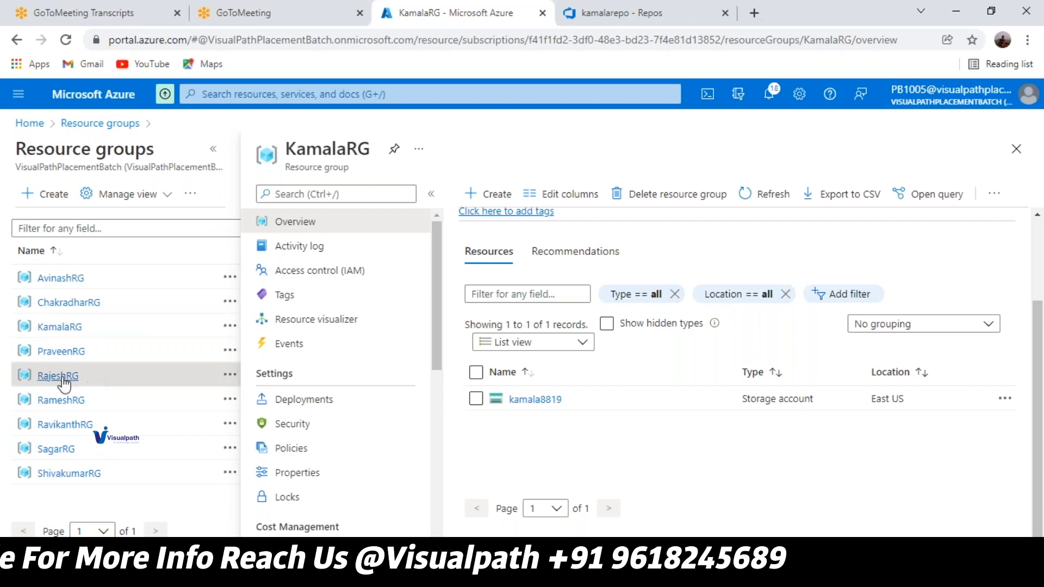
left_click(62, 379)
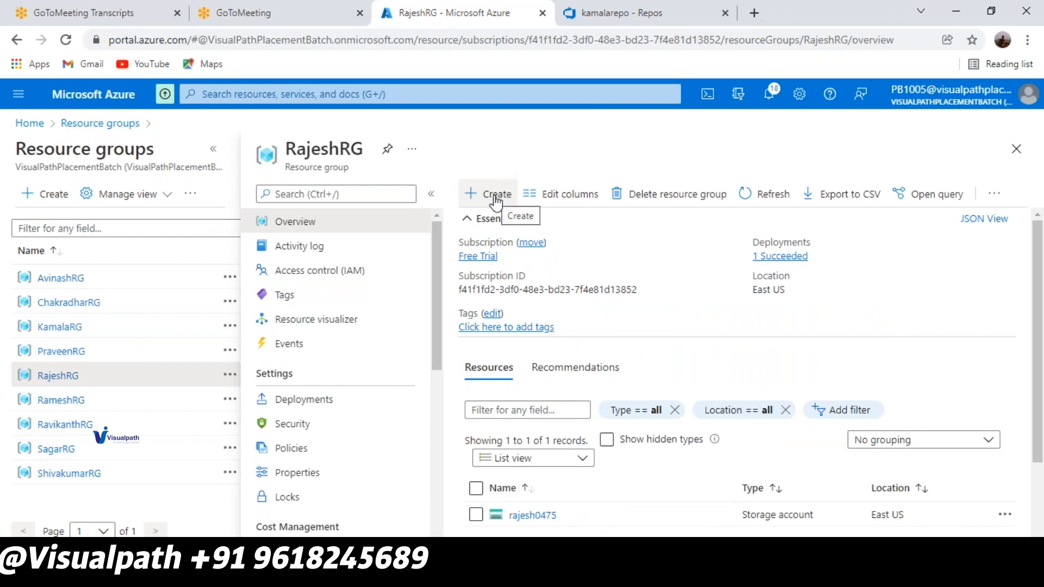
left_click(496, 201)
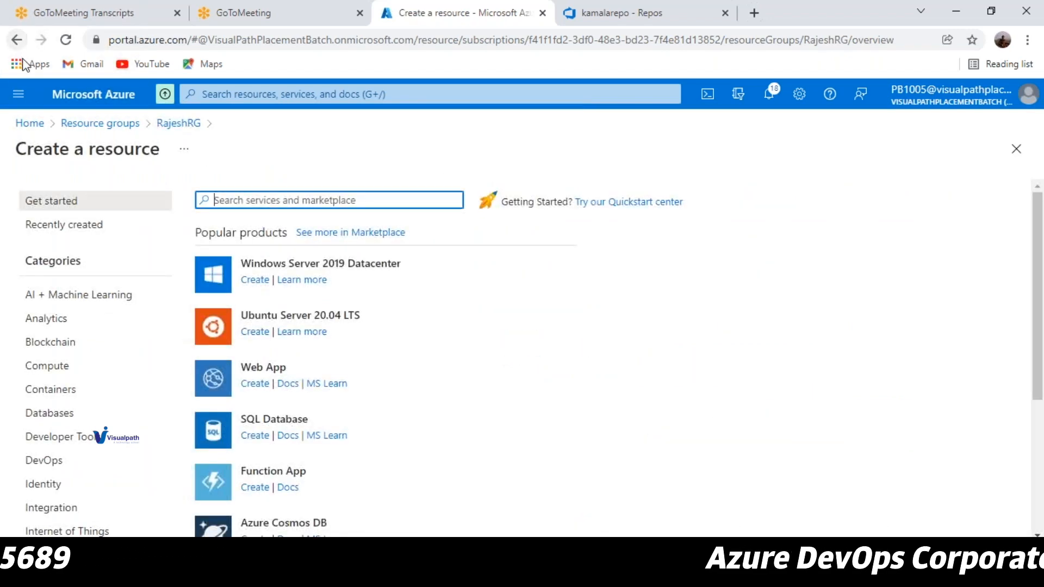
left_click(12, 44)
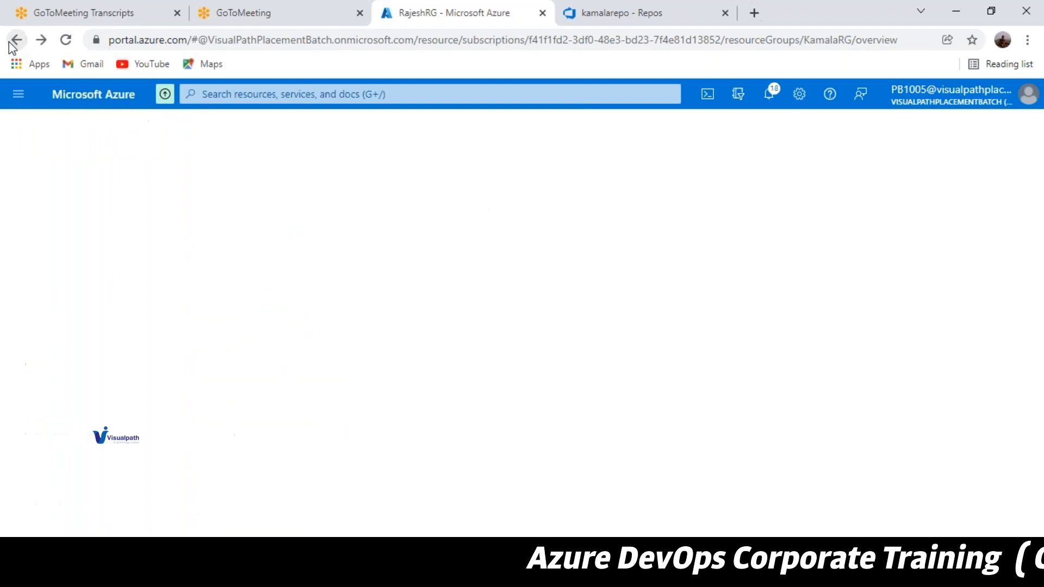
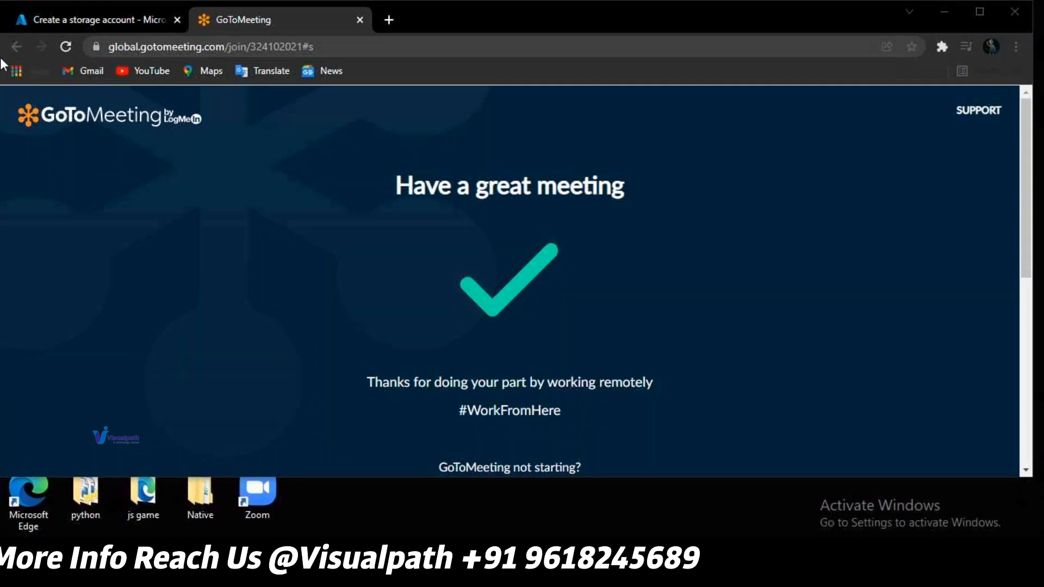
Step: Return to the storage account review and show the AuthorizationFailed validation error details
left_click(94, 17)
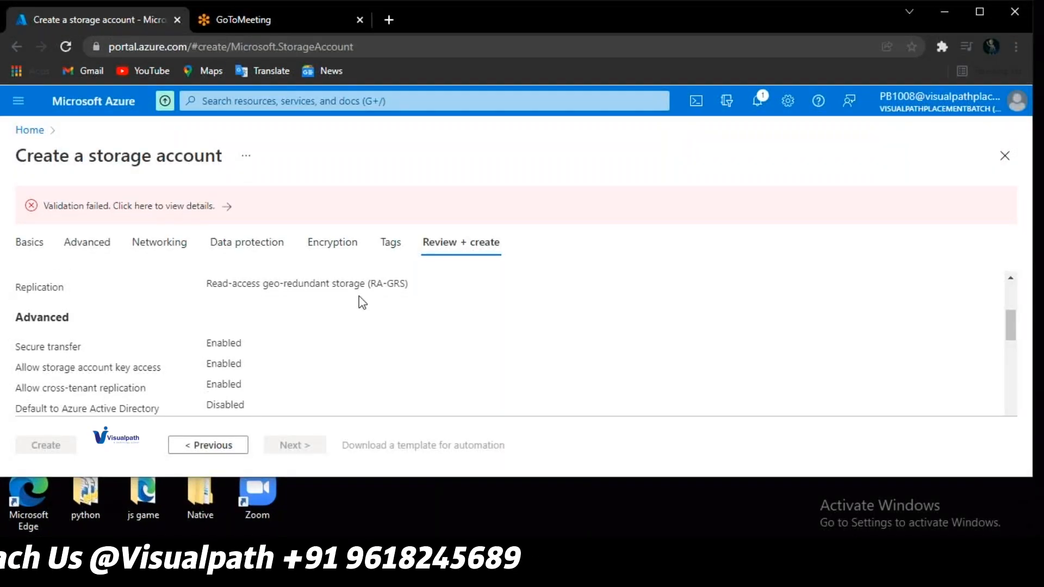
scroll(362, 298, "down", 3)
scroll(361, 298, "up", 5)
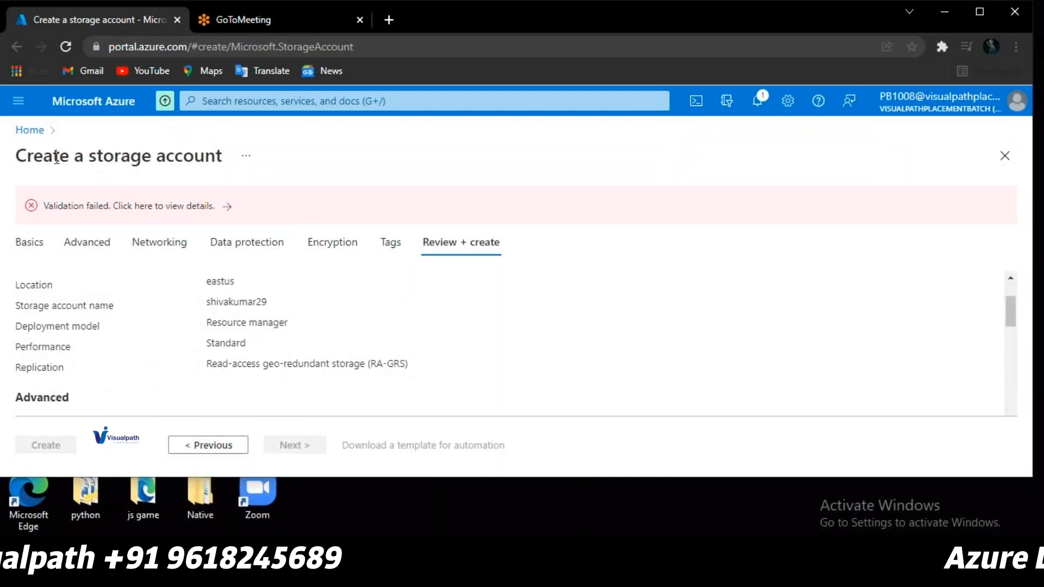
scroll(154, 296, "up", 2)
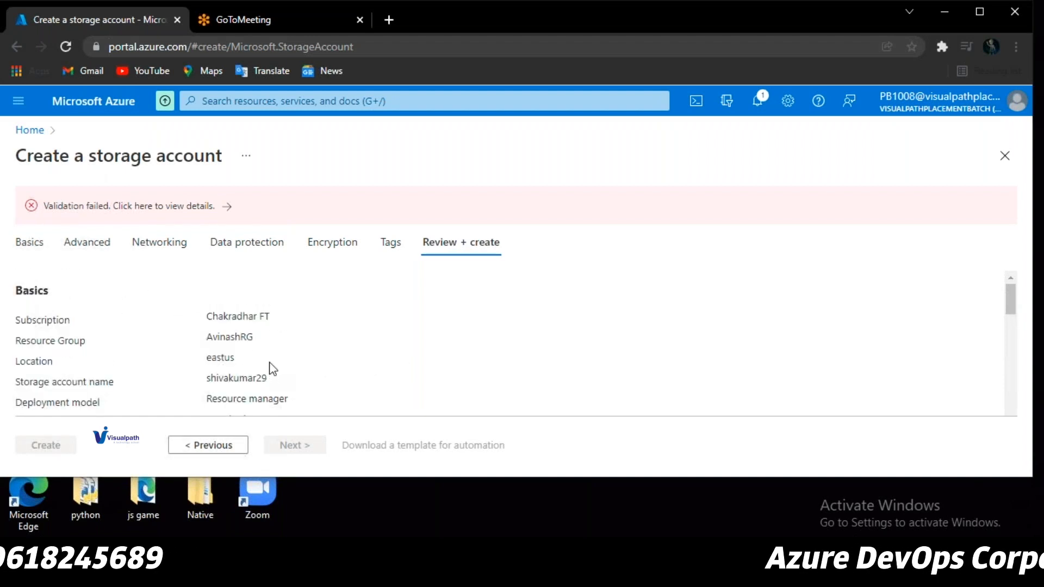
left_click(212, 214)
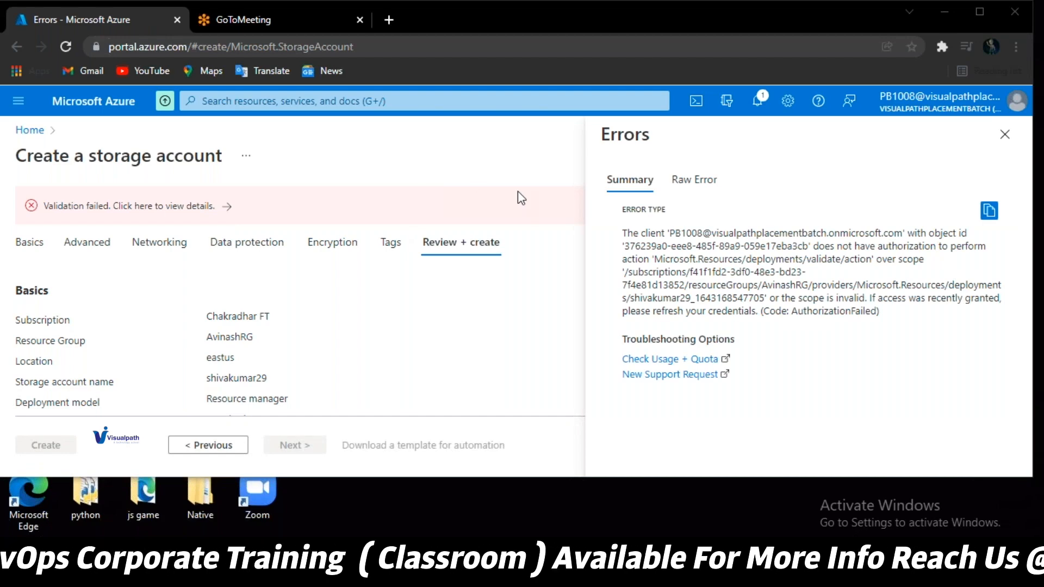
Step: Leave the failed storage account review for the Azure home page through the portal menu
left_click(20, 114)
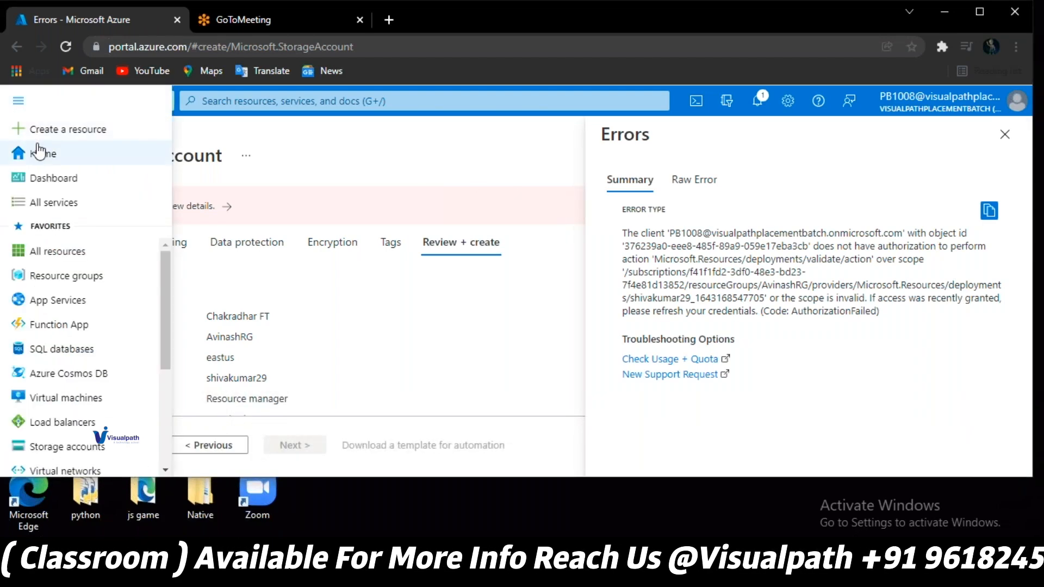
left_click(242, 137)
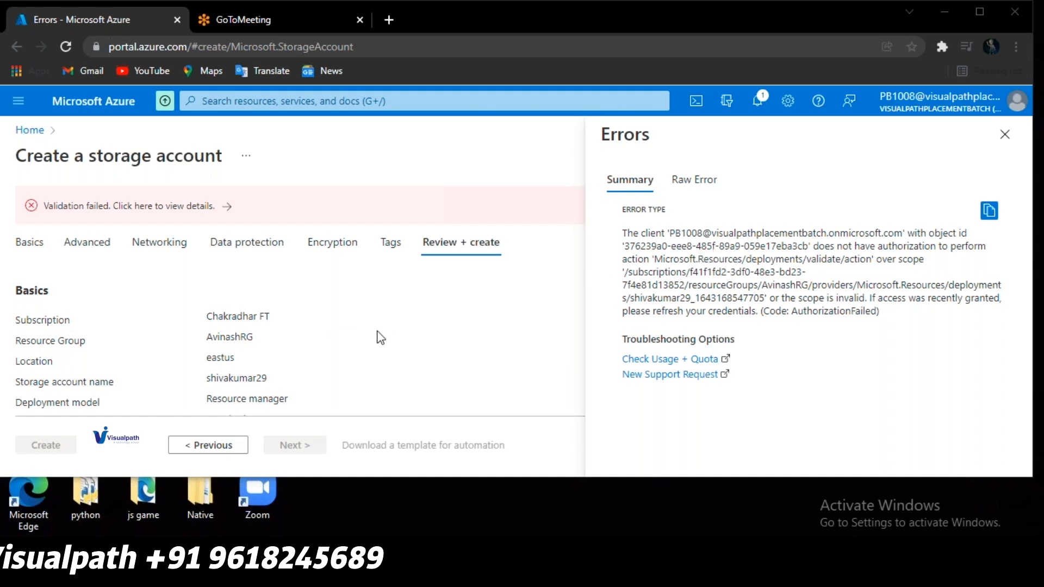
scroll(273, 377, "down", 2)
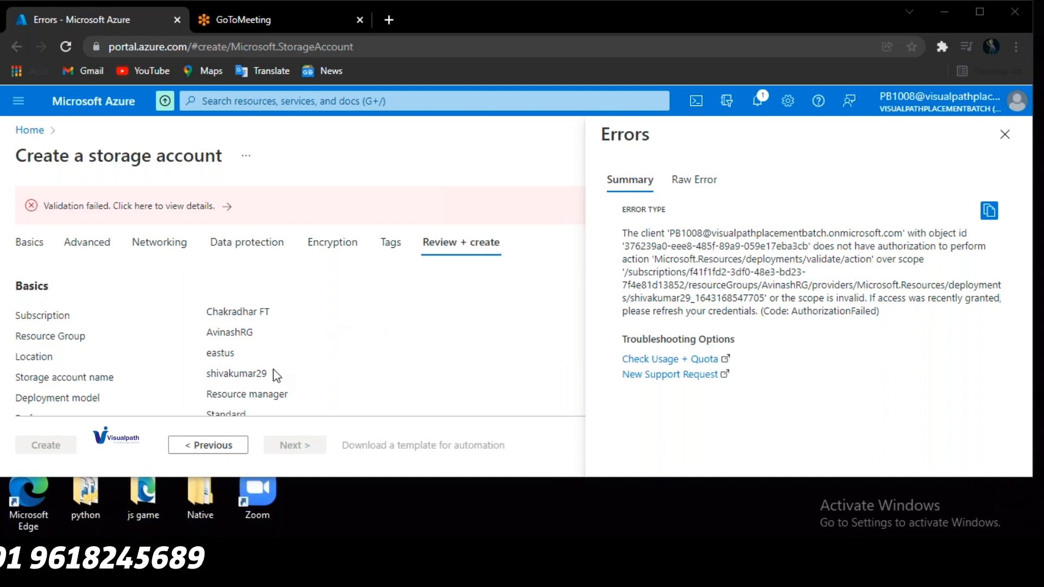
scroll(122, 359, "up", 2)
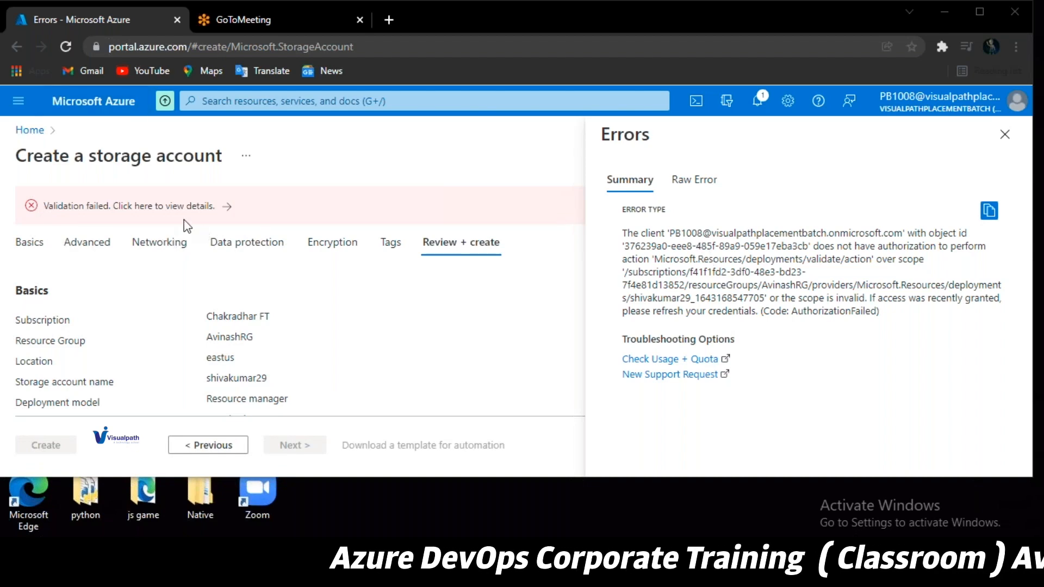
left_click(11, 112)
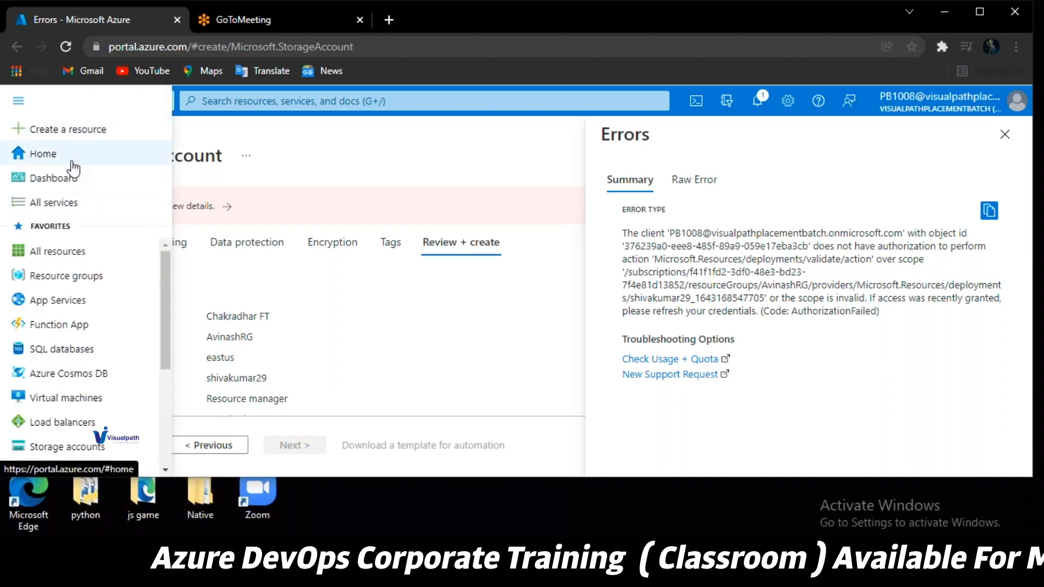
left_click(71, 159)
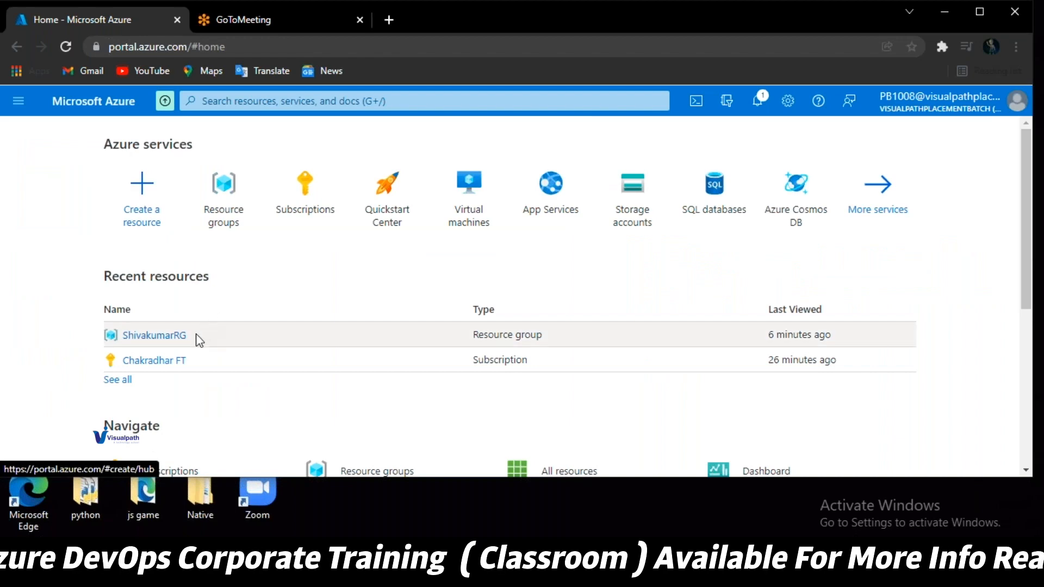
left_click(150, 336)
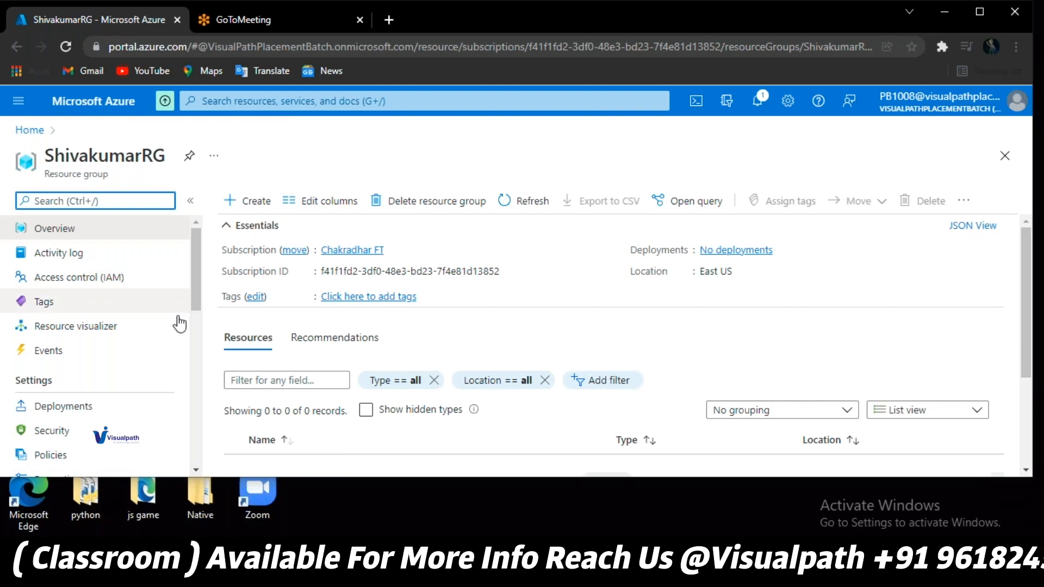
left_click(152, 290)
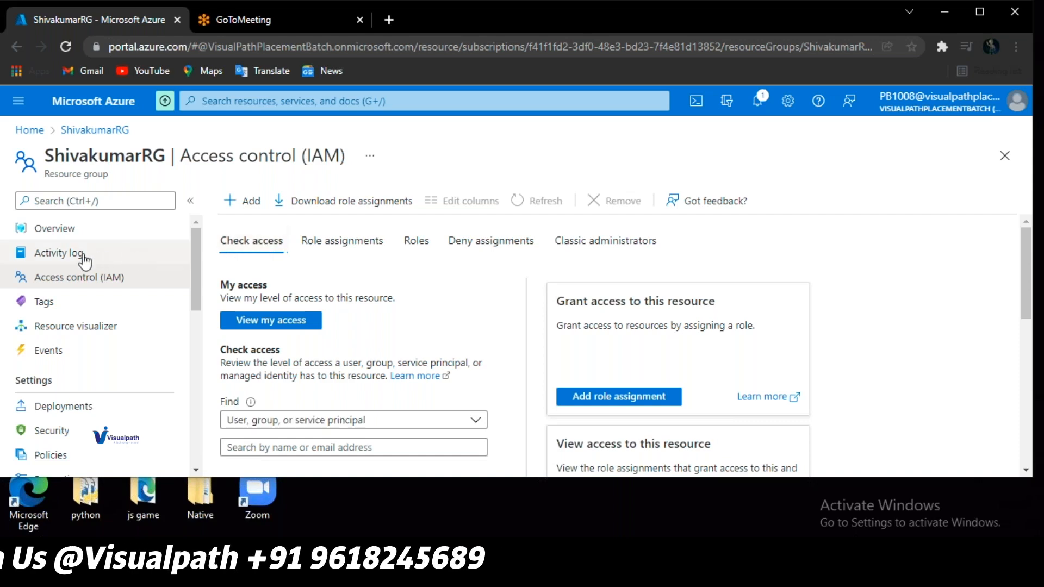
left_click(26, 131)
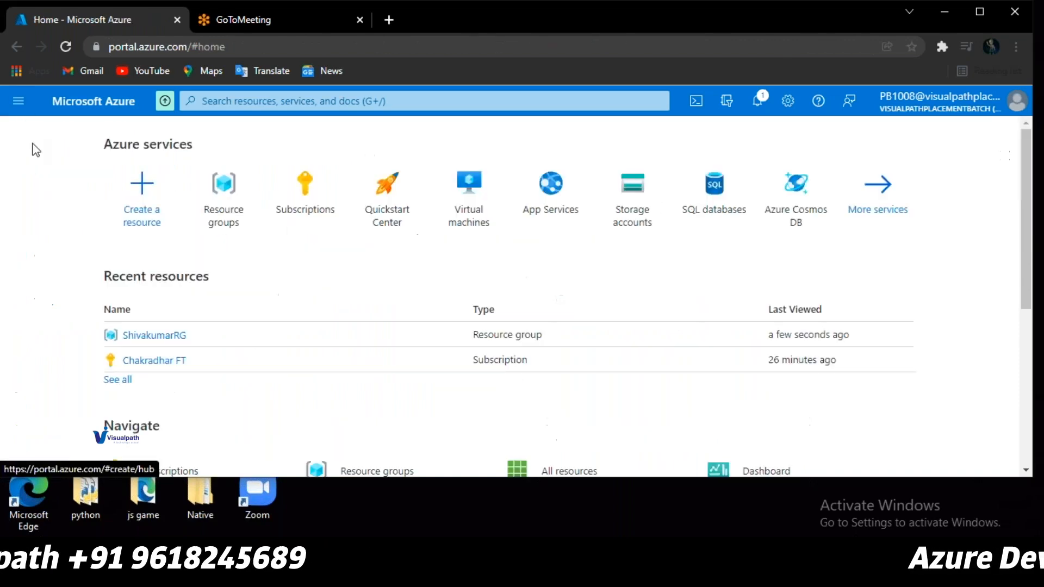
Step: Start a new storage account from Create a resource
left_click(140, 194)
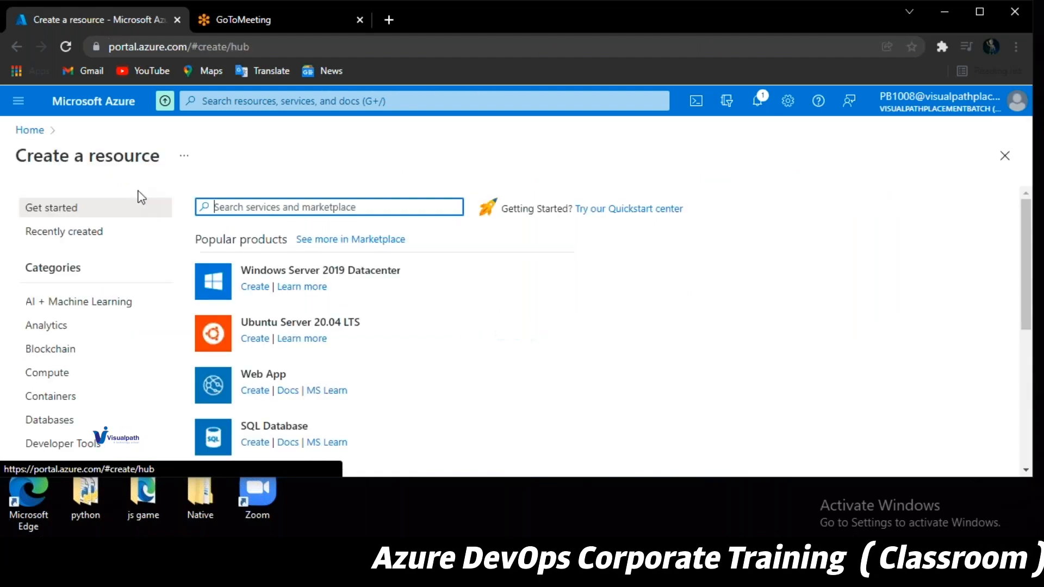
scroll(291, 403, "down", 5)
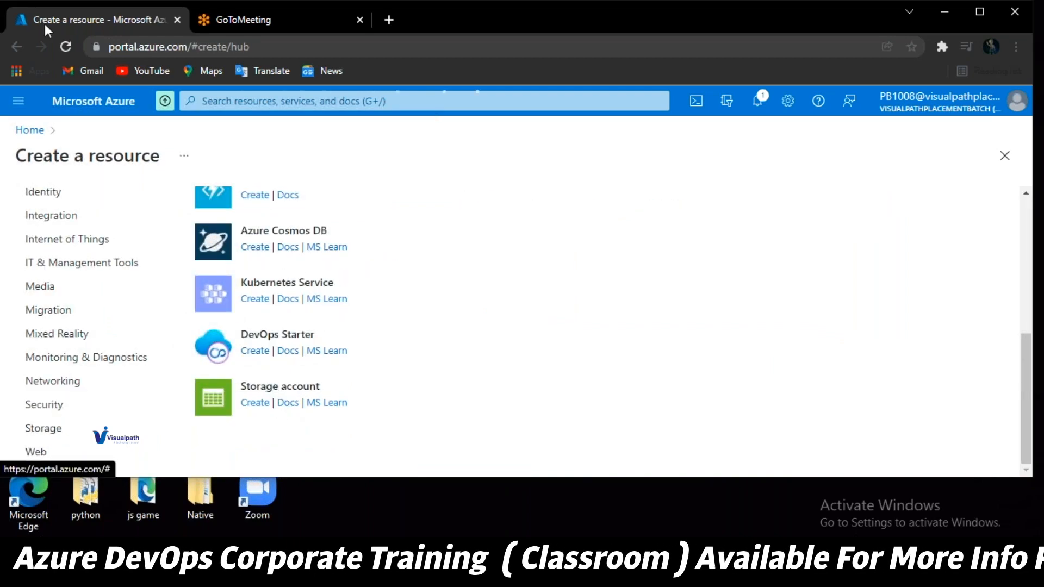
left_click(255, 403)
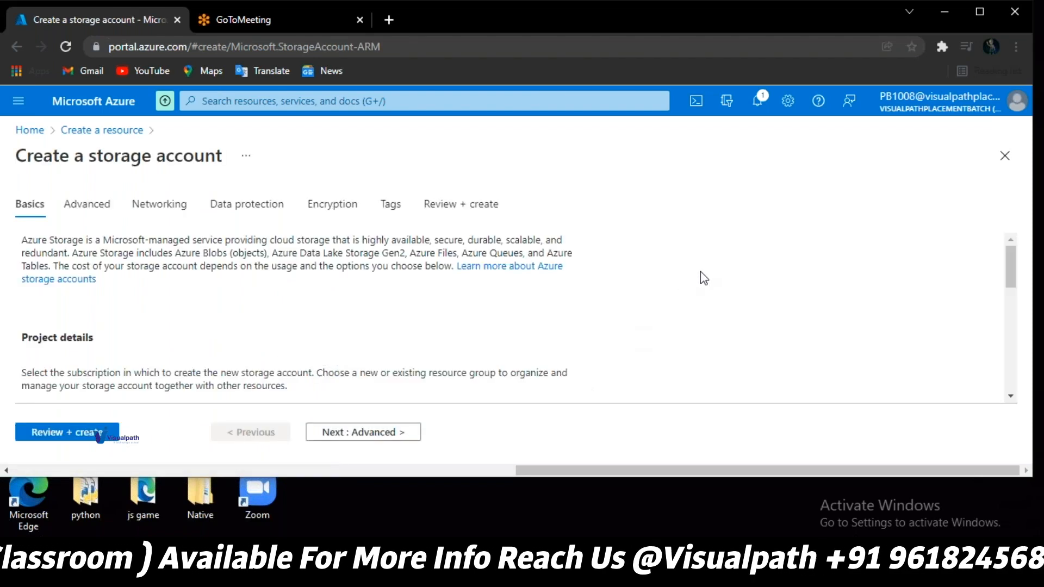
scroll(336, 342, "down", 3)
scroll(280, 337, "up", 1)
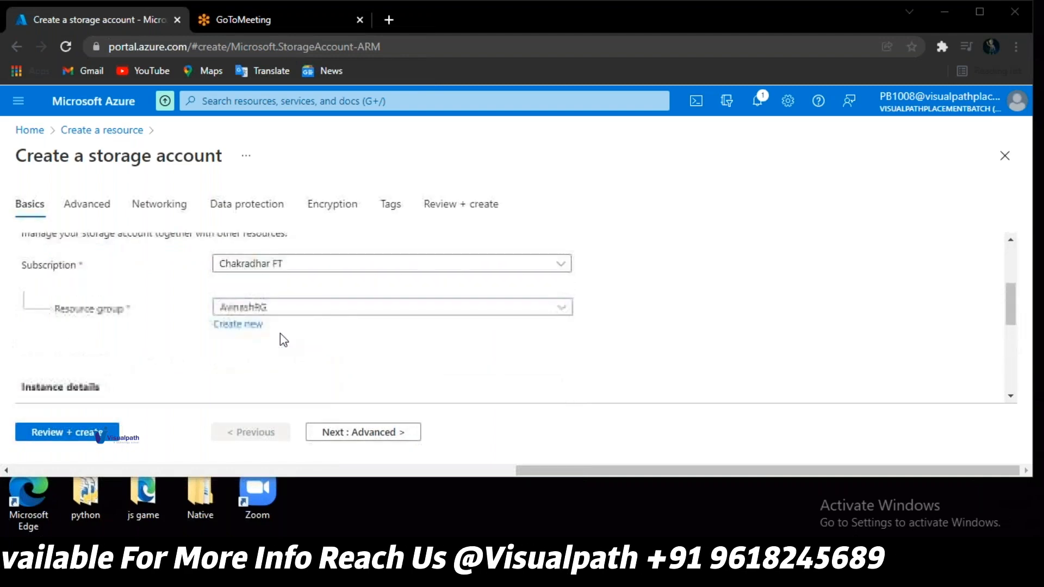
scroll(279, 338, "down", 1)
scroll(280, 338, "up", 3)
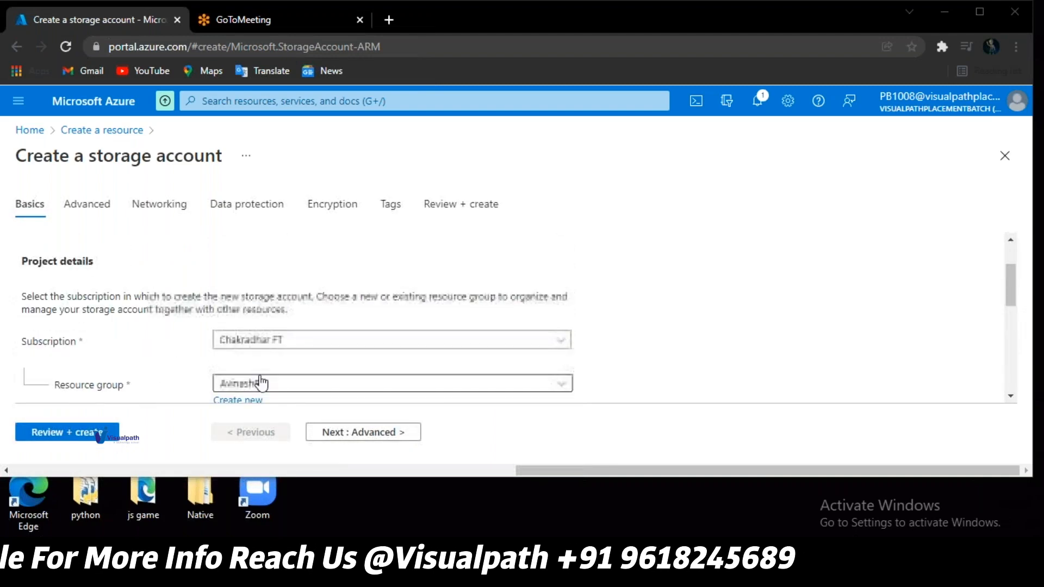
Step: Place it in the user's own resource group, reuse the earlier account name, and pass validation
left_click(534, 387)
left_click(603, 447)
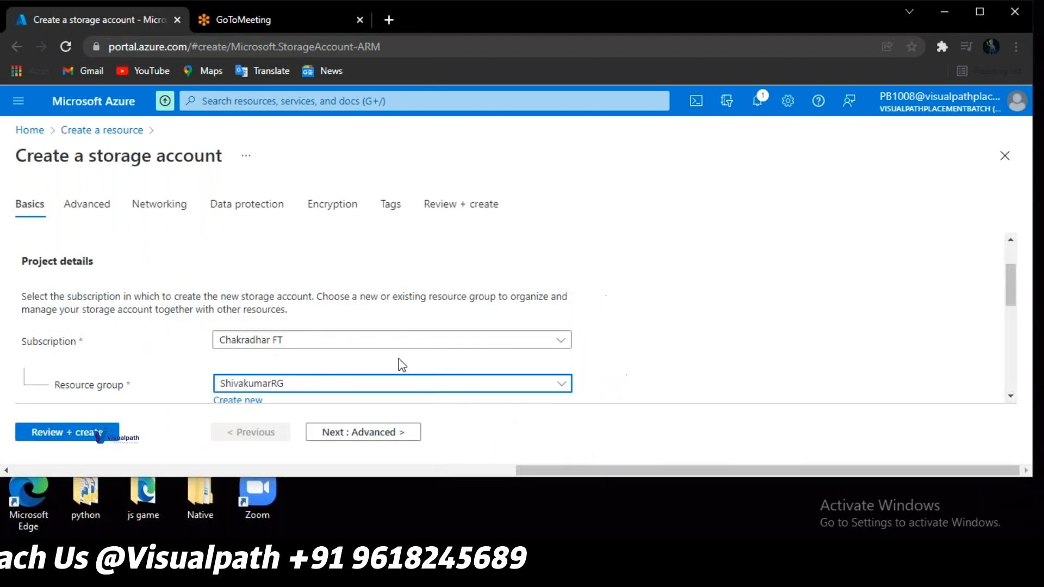
scroll(380, 353, "down", 3)
left_click(295, 300)
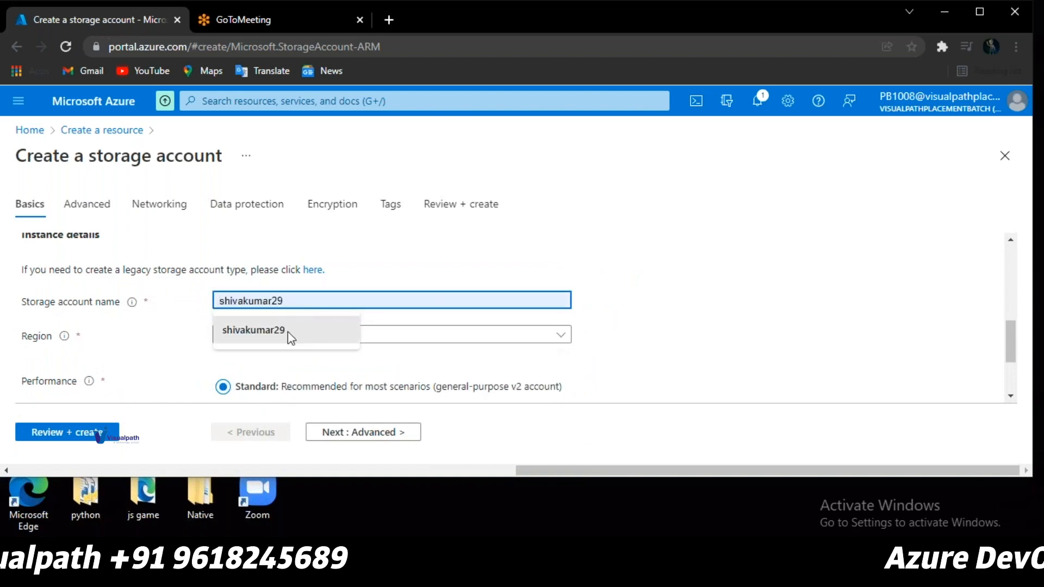
left_click(272, 329)
scroll(410, 318, "down", 2)
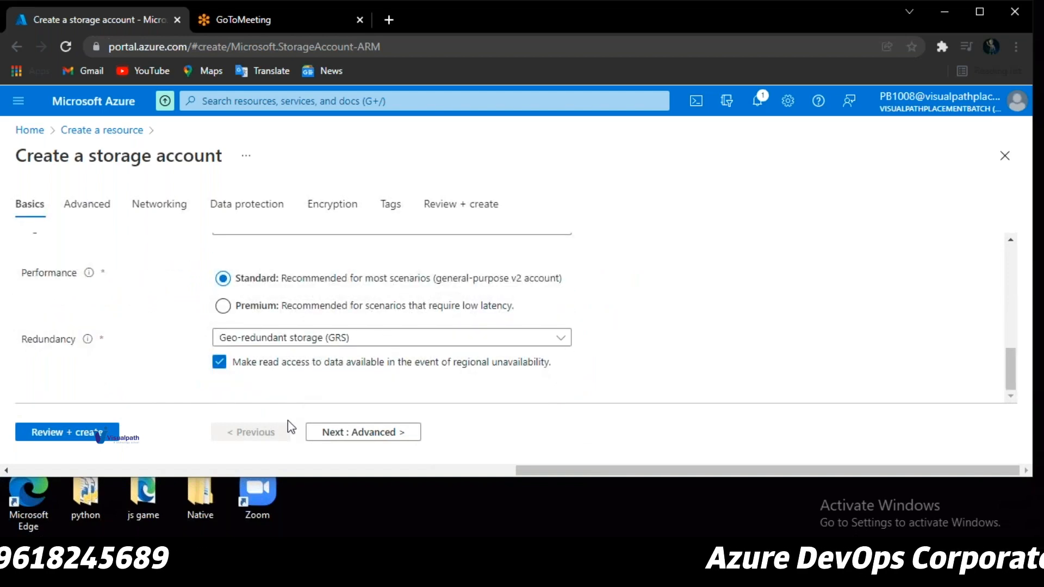
left_click(67, 433)
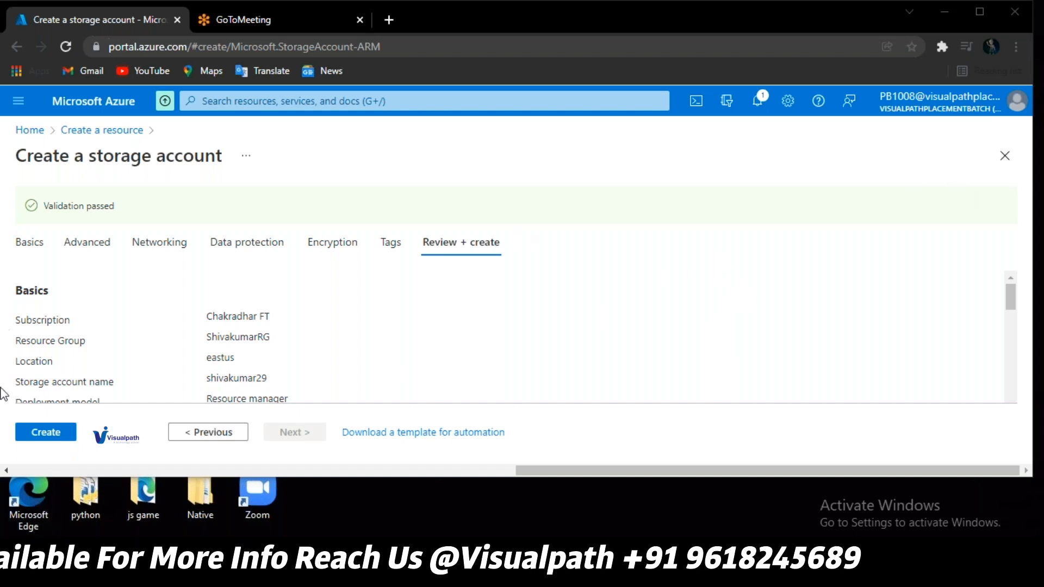
Step: Create the storage account, reaching rajesh0475's overview as StorageV2 with RA-GRS replication
left_click(61, 434)
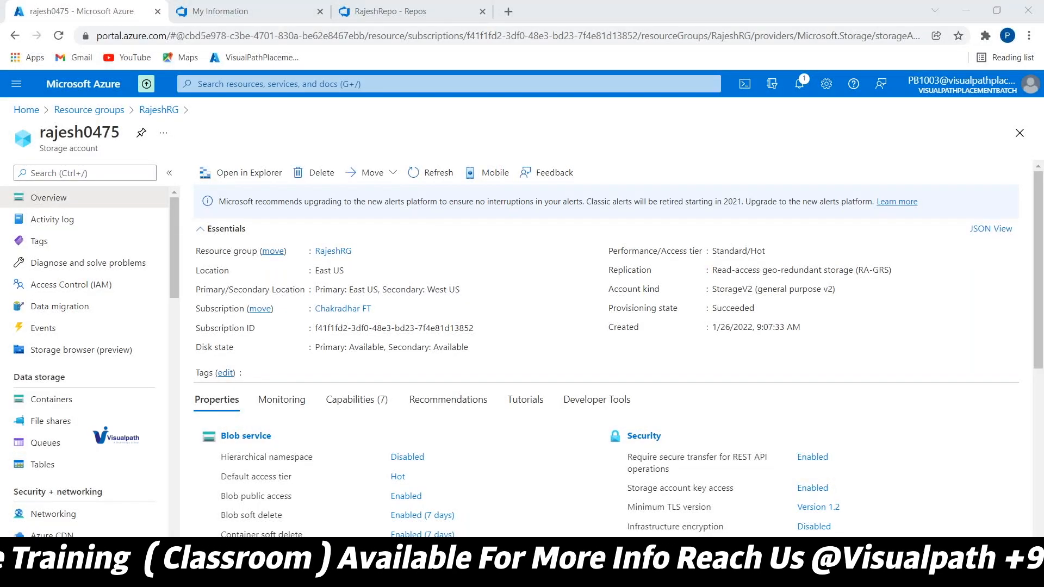
Step: Open KamalaRG from the resource groups list and launch Create a resource from it
left_click(95, 114)
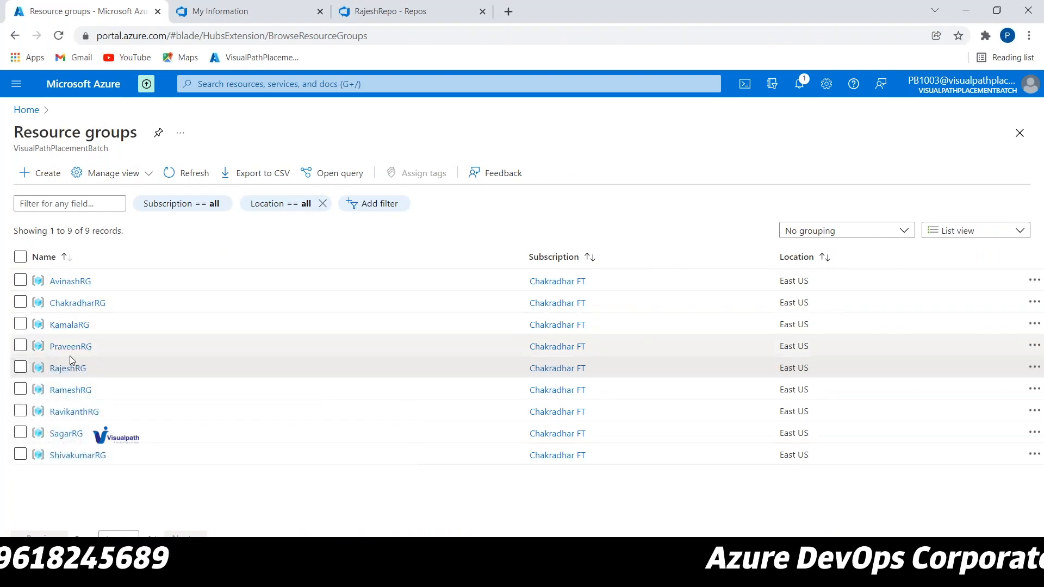
left_click(71, 325)
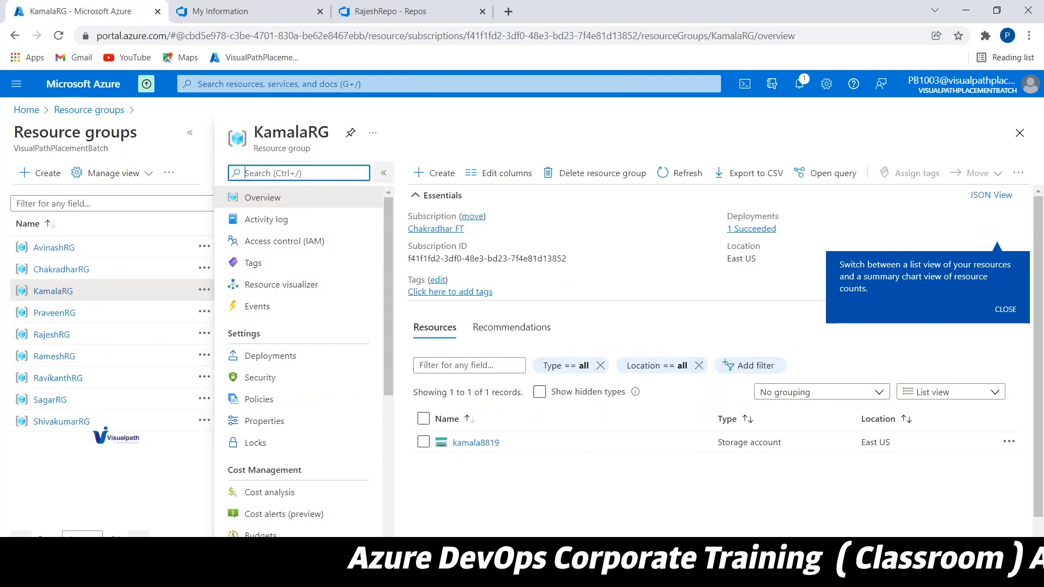
left_click(425, 175)
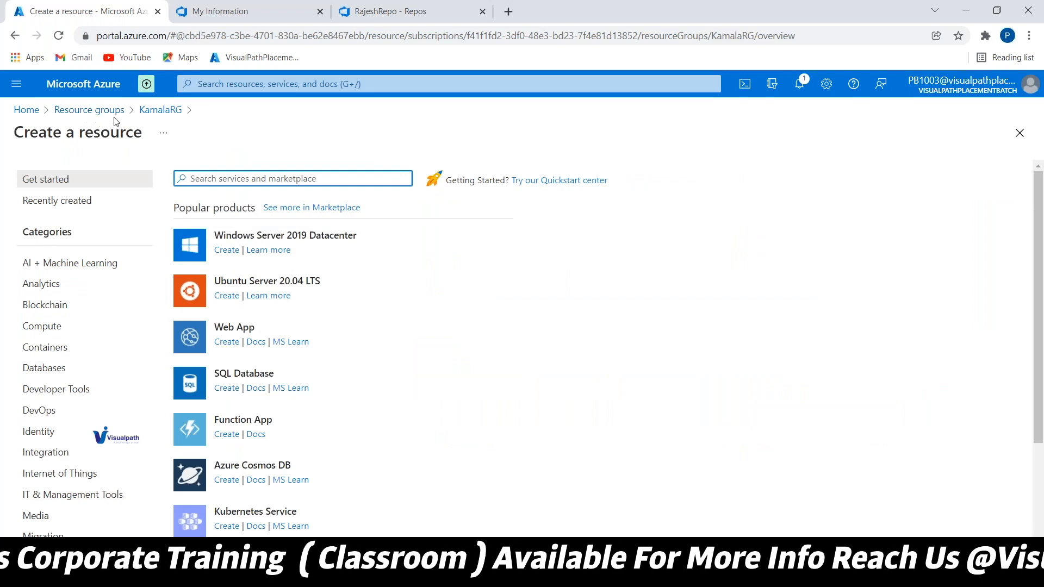
Step: Check my access on KamalaRG, showing only inherited Reader, then return to all nine resource groups
left_click(149, 115)
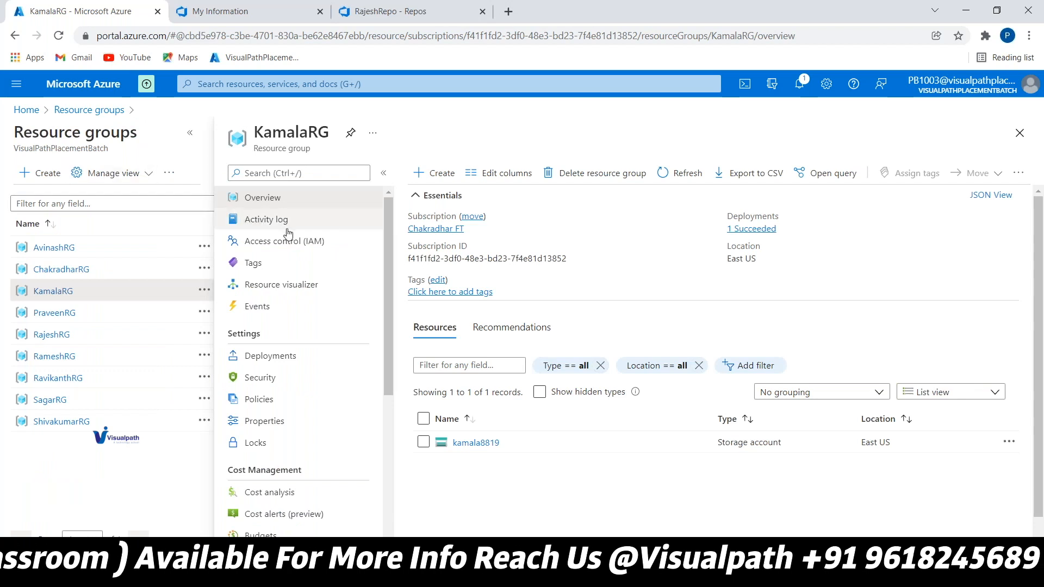
left_click(289, 243)
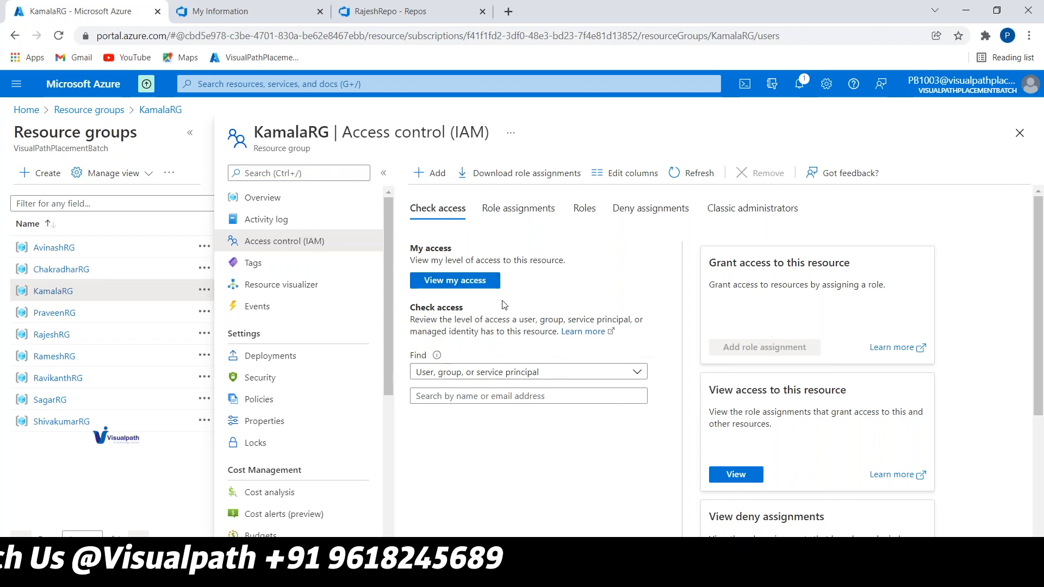
left_click(465, 281)
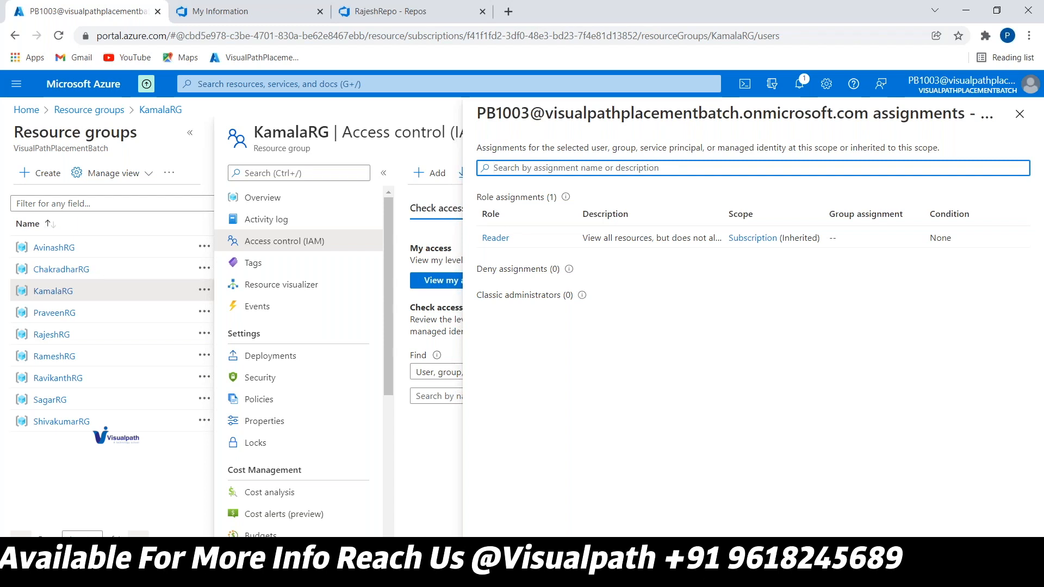
left_click(1015, 114)
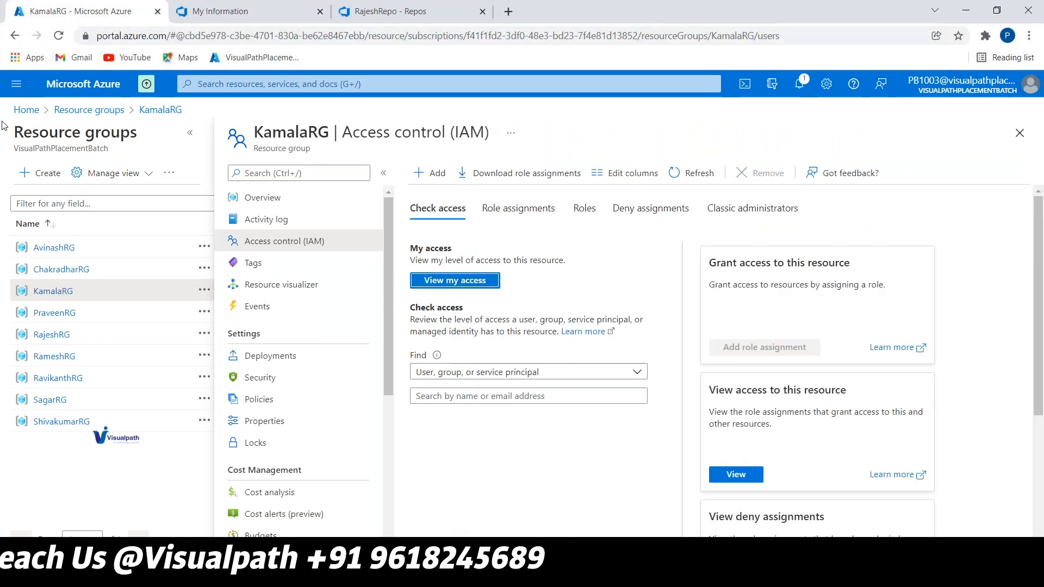
left_click(65, 110)
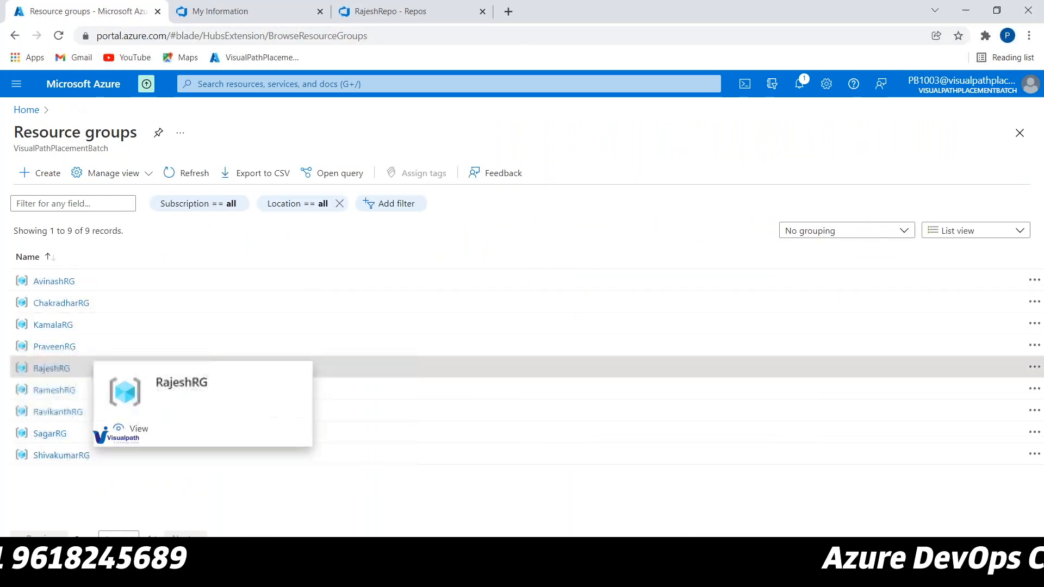
Step: View my RajeshRG role assignments: Owner on the group and Reader inherited from the subscription
left_click(54, 368)
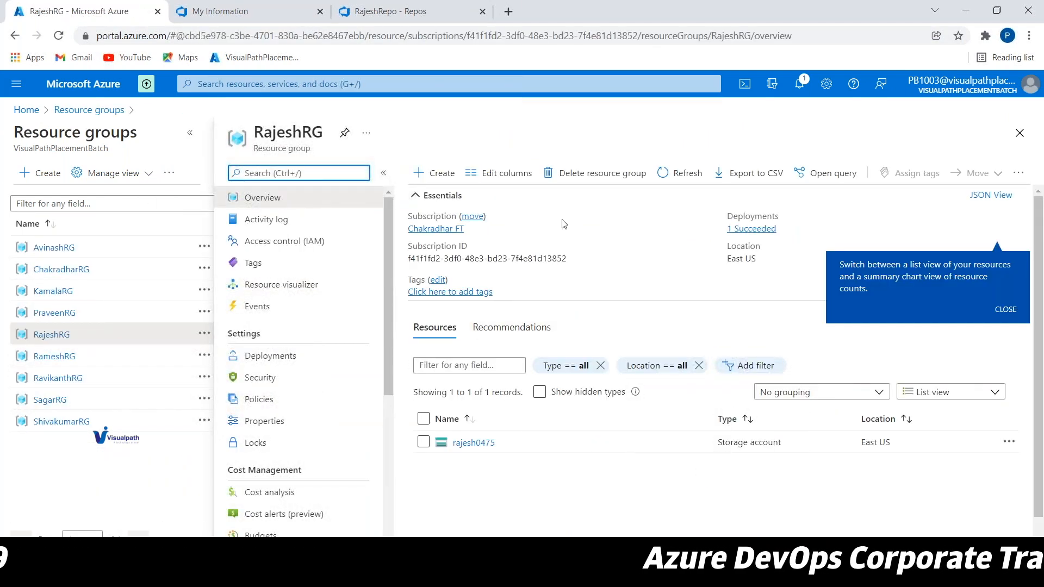
left_click(290, 240)
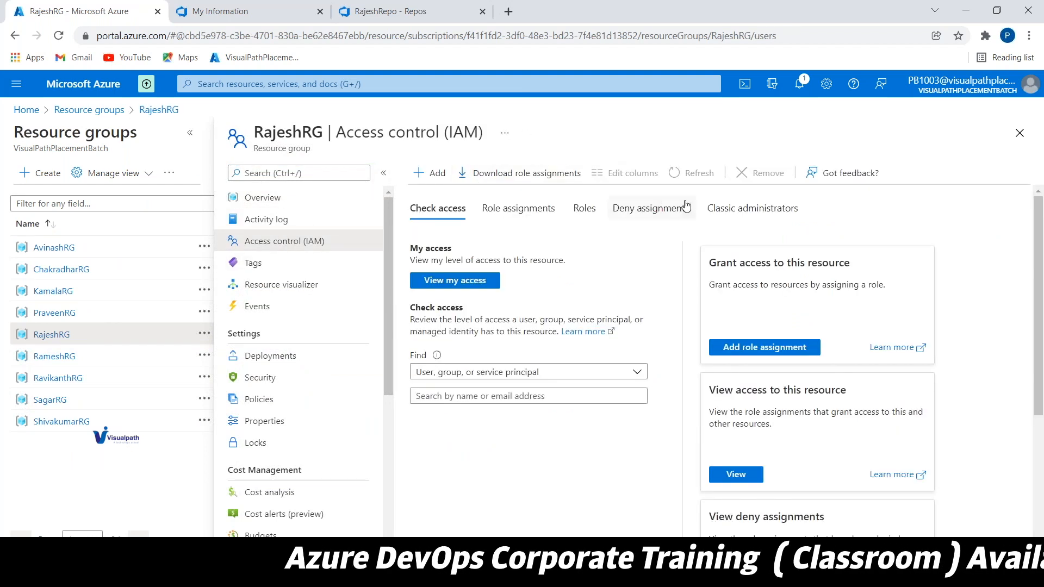
left_click(468, 287)
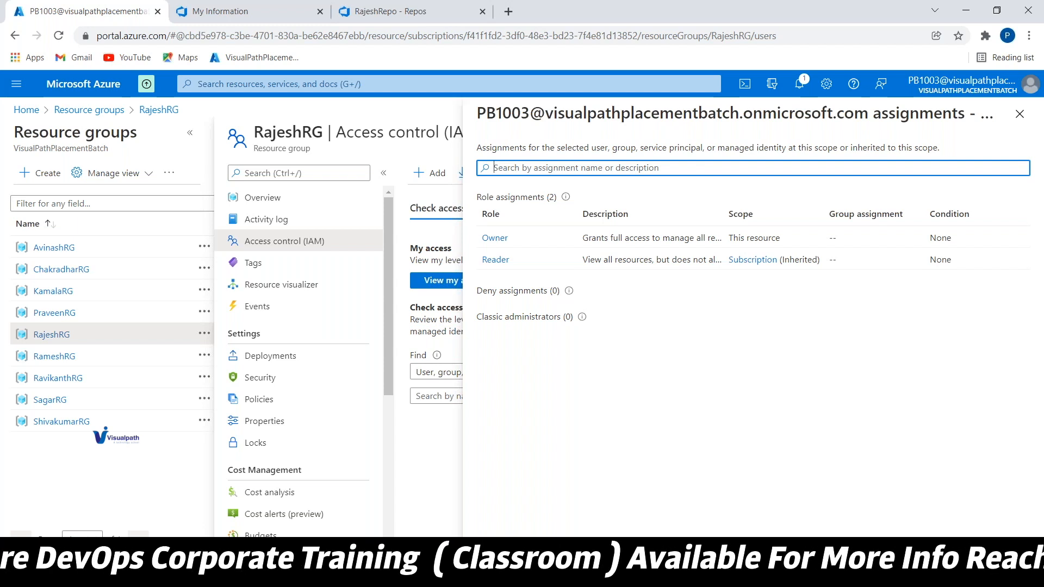
left_click(1019, 114)
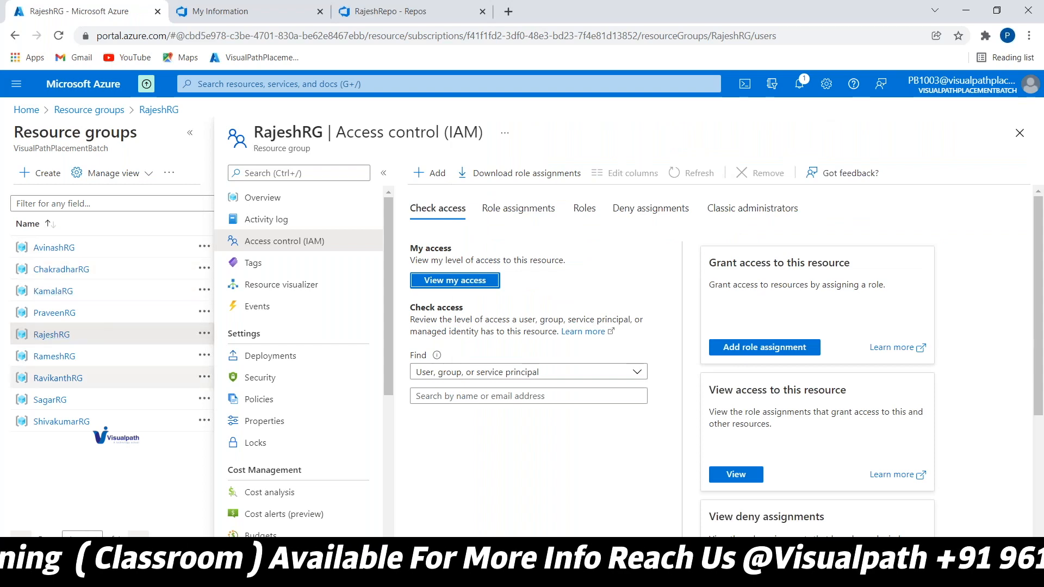
Step: Confirm only inherited Reader on AvinashRG, then view its empty overview
left_click(54, 248)
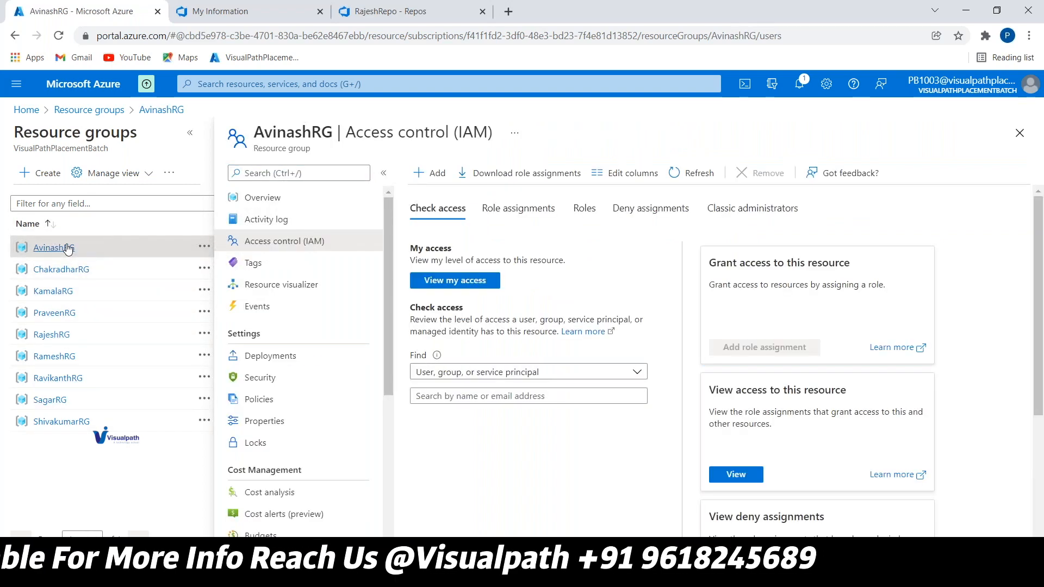
left_click(462, 286)
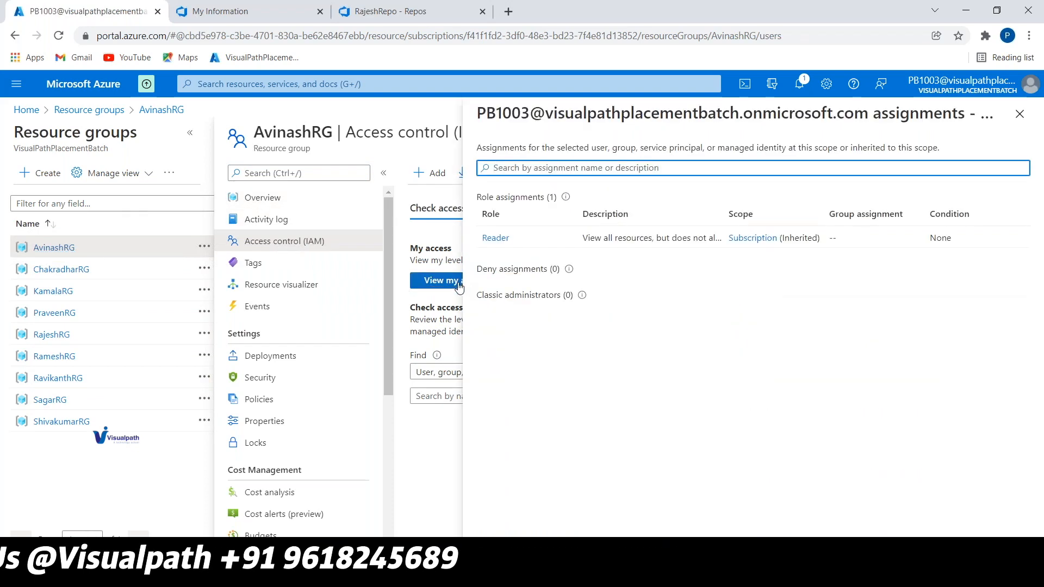
left_click(461, 284)
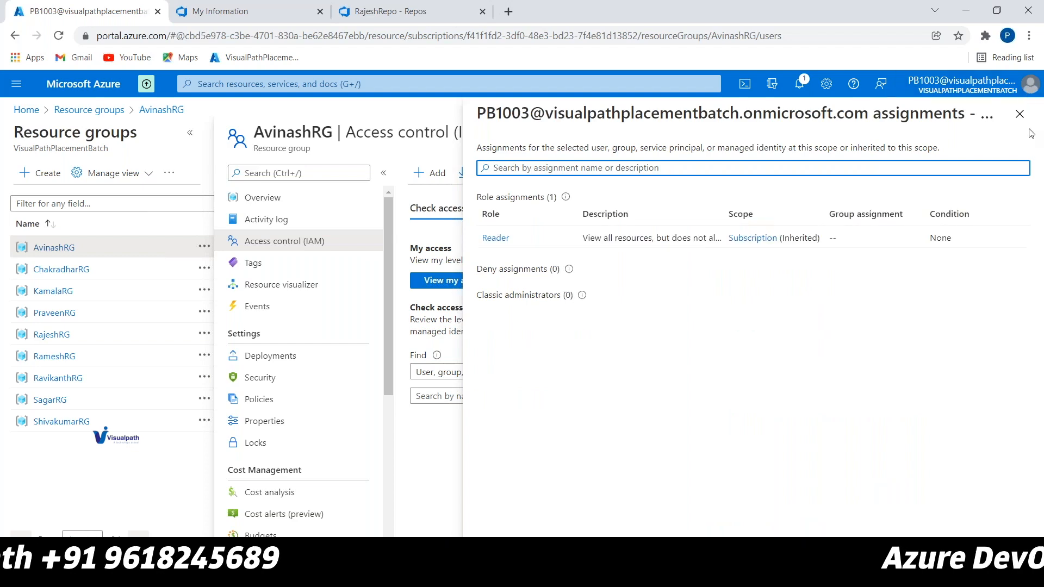
left_click(1019, 114)
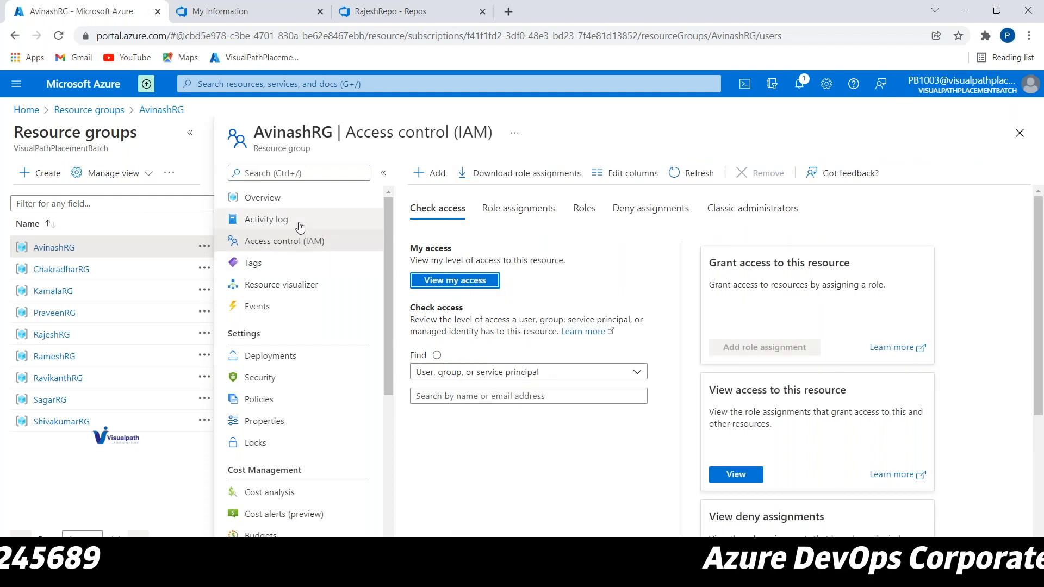
left_click(281, 205)
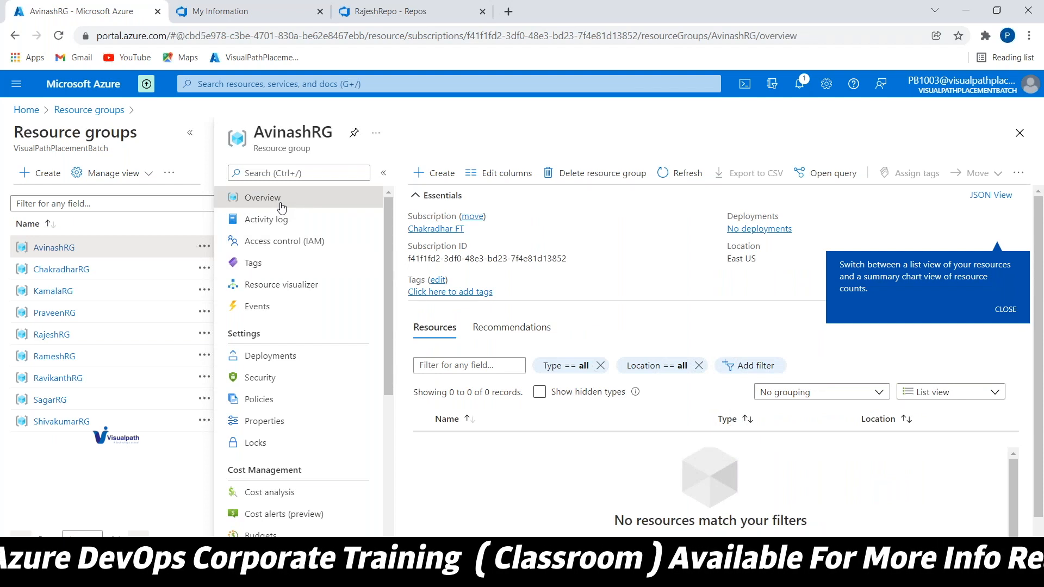
Step: Inspect KamalaRG's kamala8819 storage account, then return to the nine East US resource groups
left_click(69, 292)
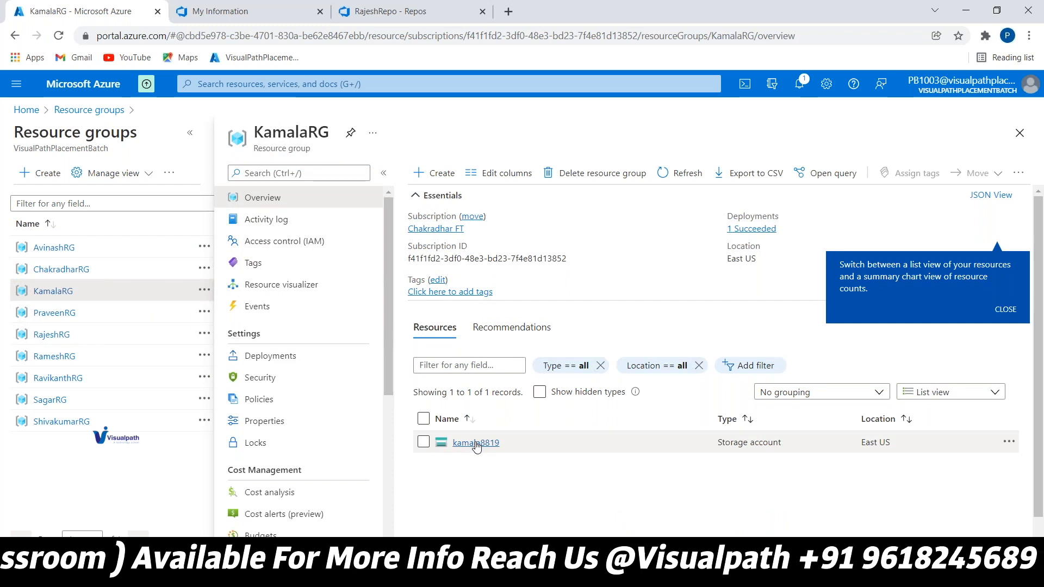
mouse_move(476, 446)
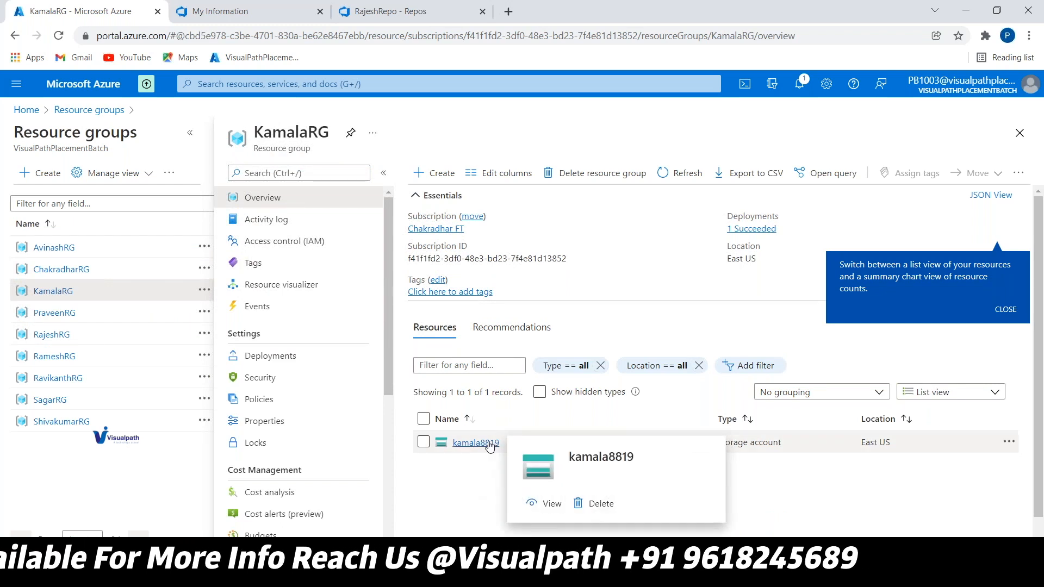
left_click(472, 443)
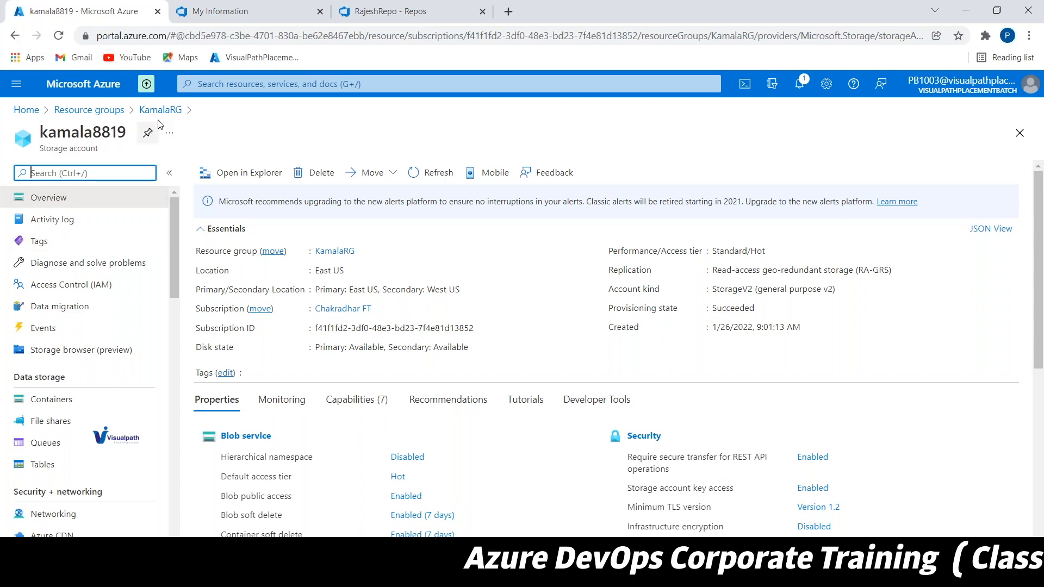
left_click(89, 110)
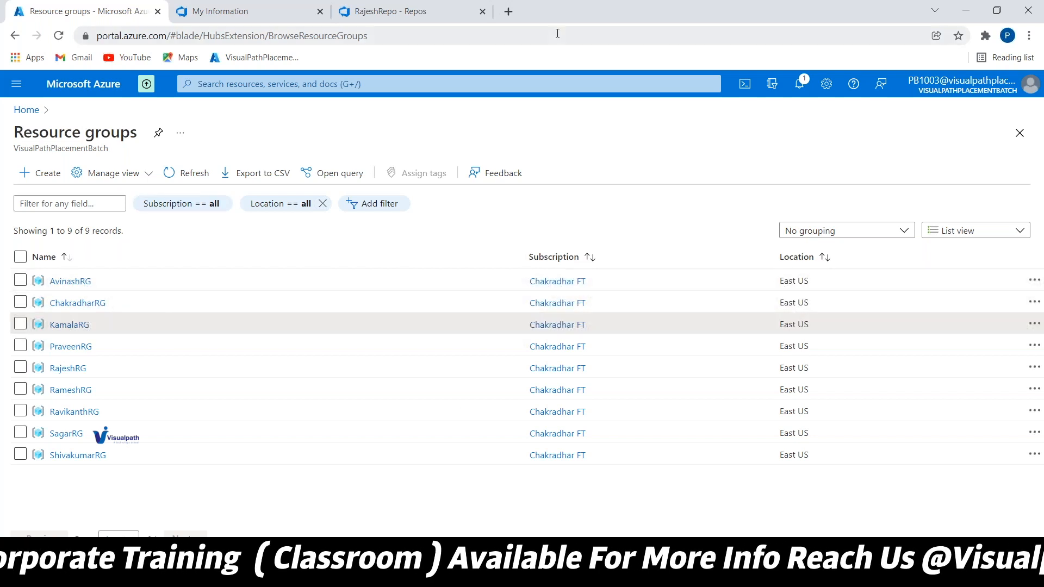
Step: Check the remaining subscription credit notification, then open RajeshRG with its rajesh0475 storage account
left_click(776, 17)
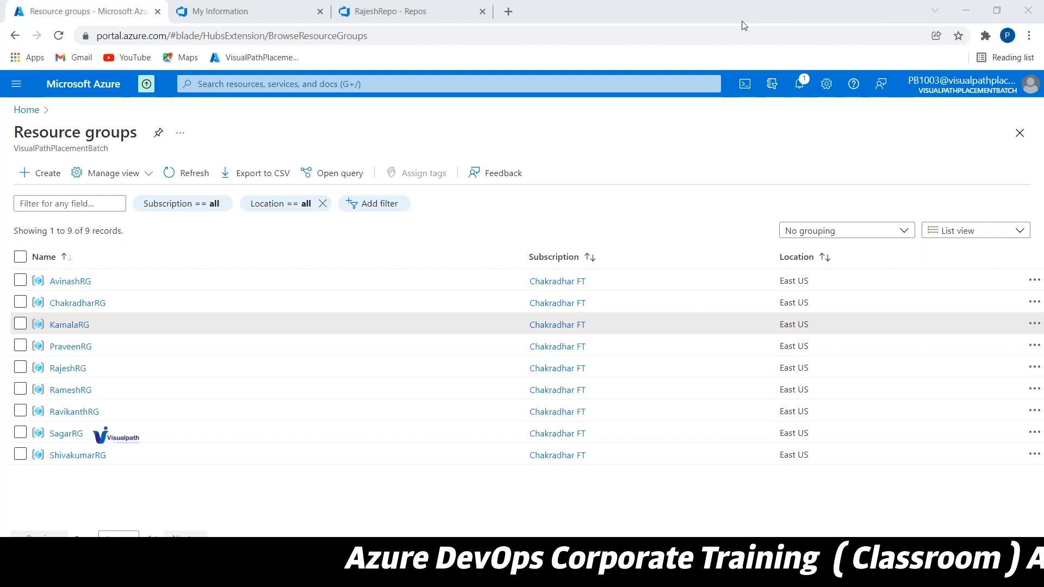
left_click(791, 82)
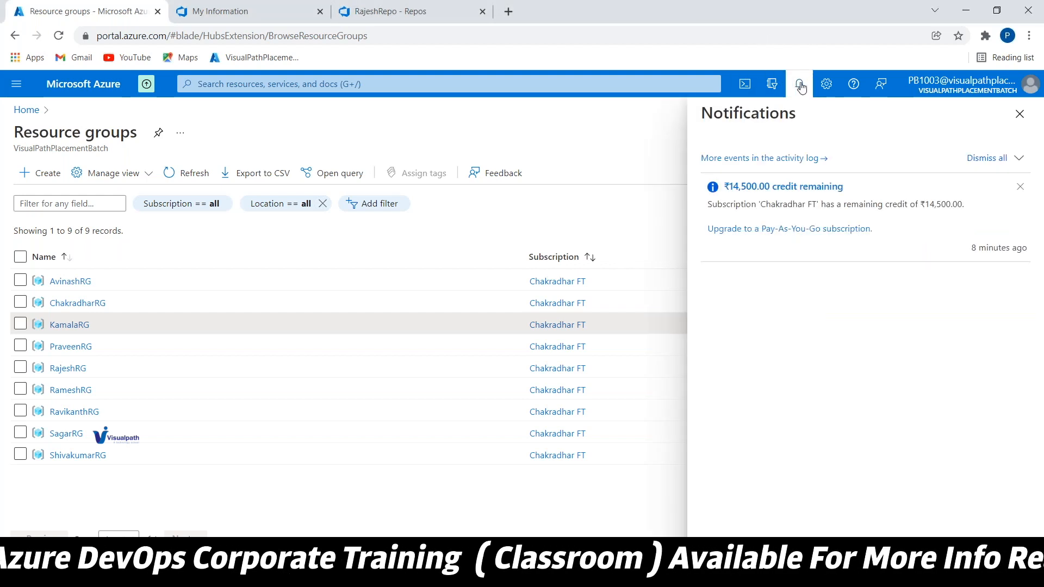
left_click(799, 85)
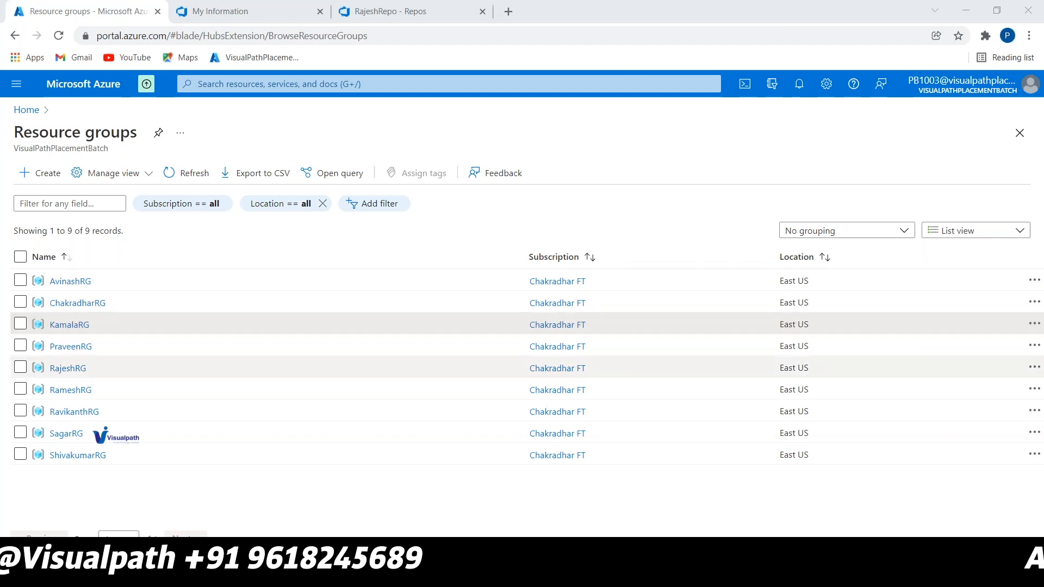
left_click(66, 370)
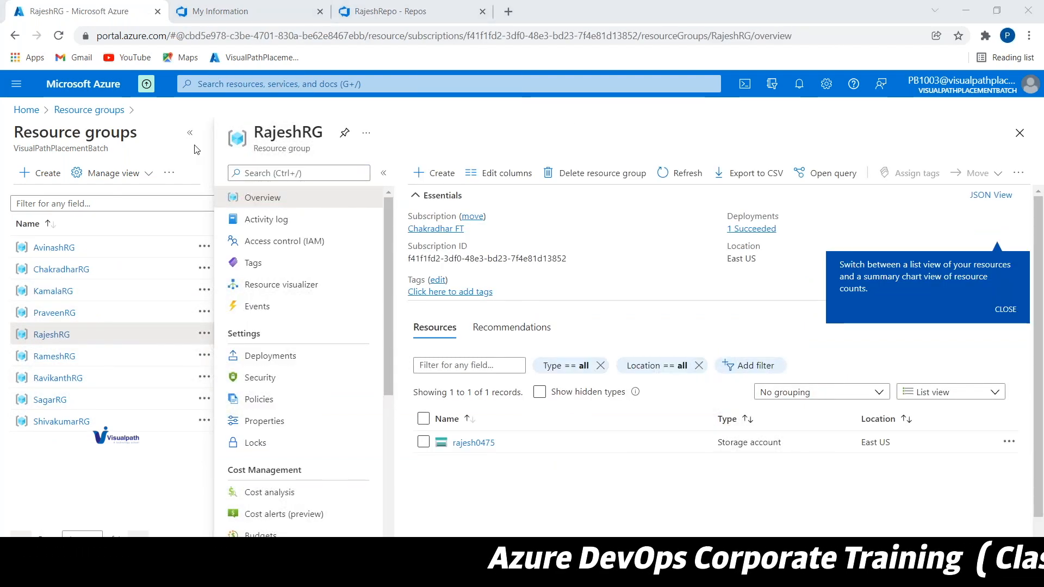
Step: Open RajeshRG's access control Roles tab and scroll through built-in roles like Owner, Contributor and Reader
left_click(298, 241)
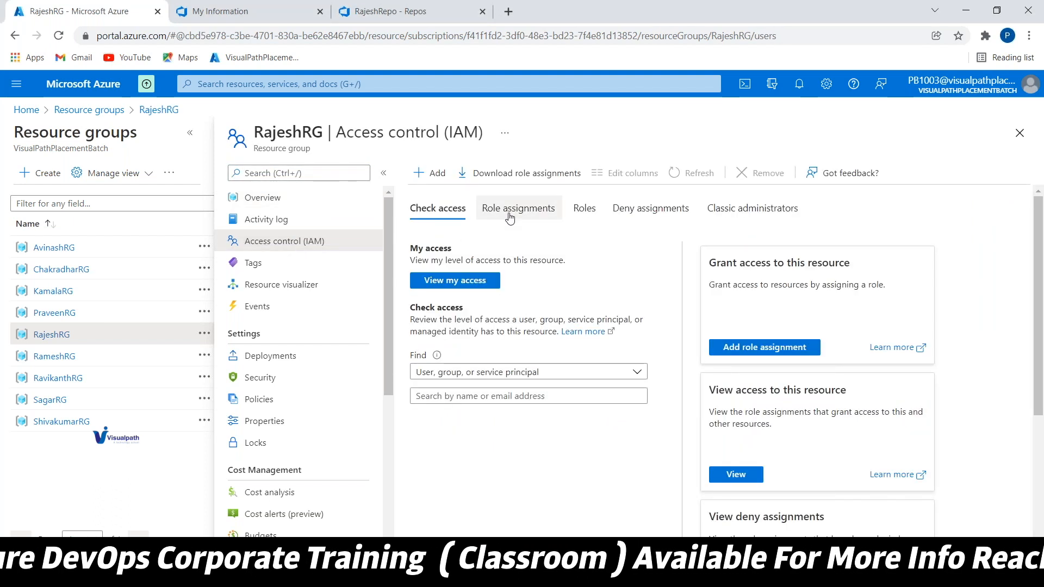
left_click(585, 214)
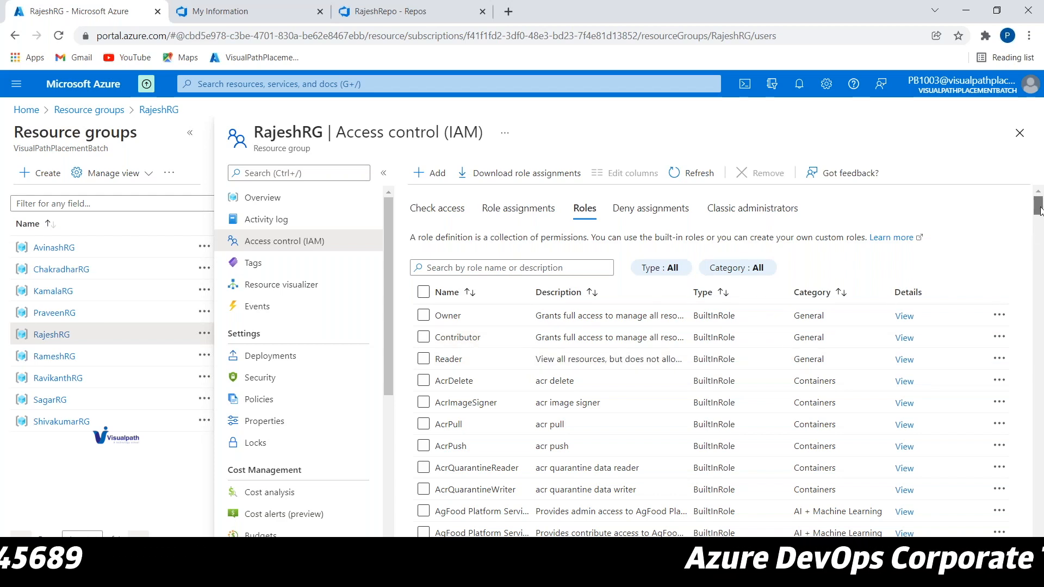
mouse_move(1041, 219)
left_mouse_down()
mouse_move(1041, 242)
mouse_move(1041, 233)
left_mouse_up()
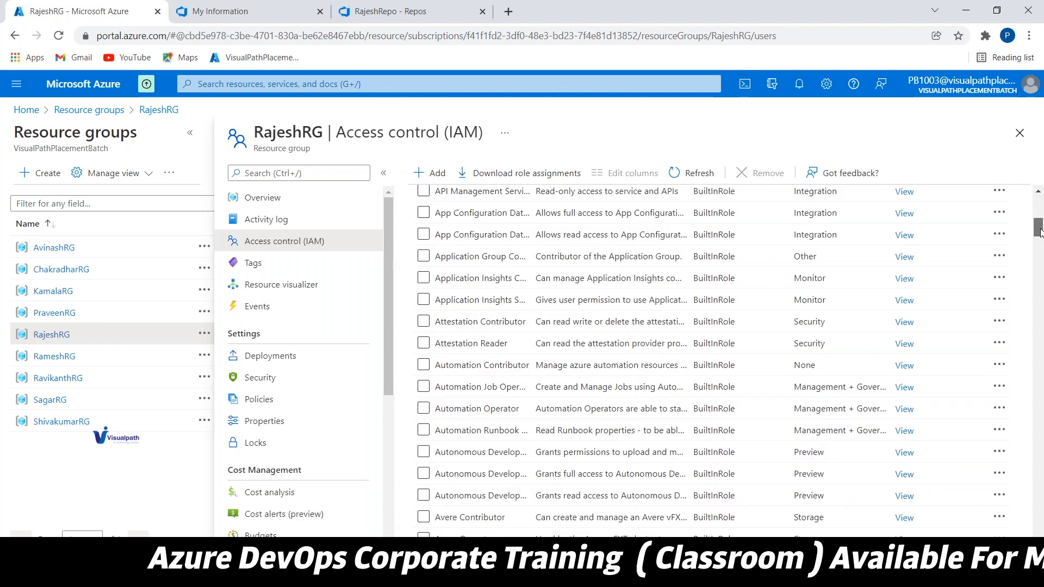
left_click_drag(1041, 233, 1040, 322)
left_click_drag(1040, 322, 1039, 179)
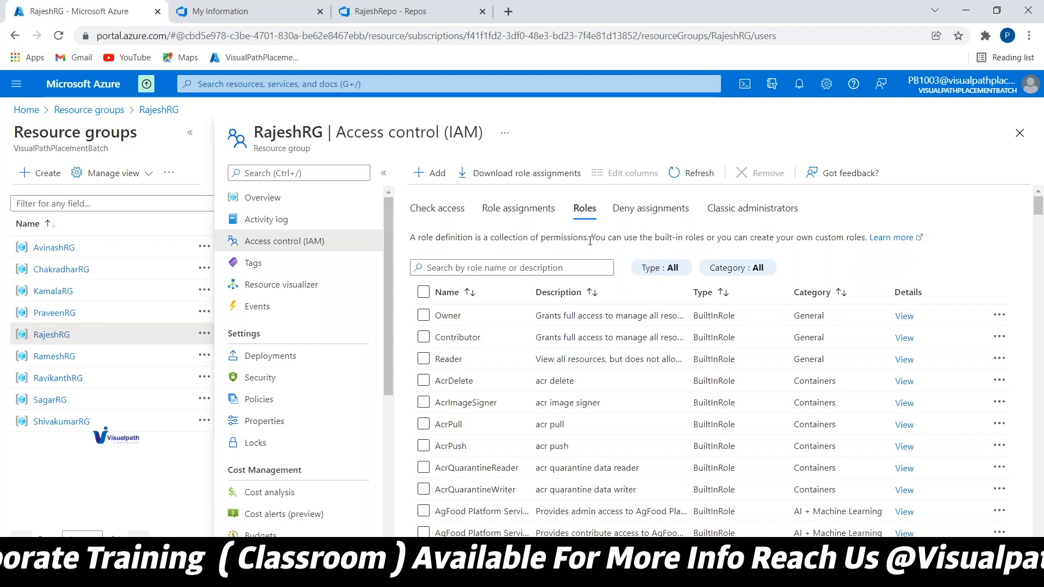
left_click(467, 267)
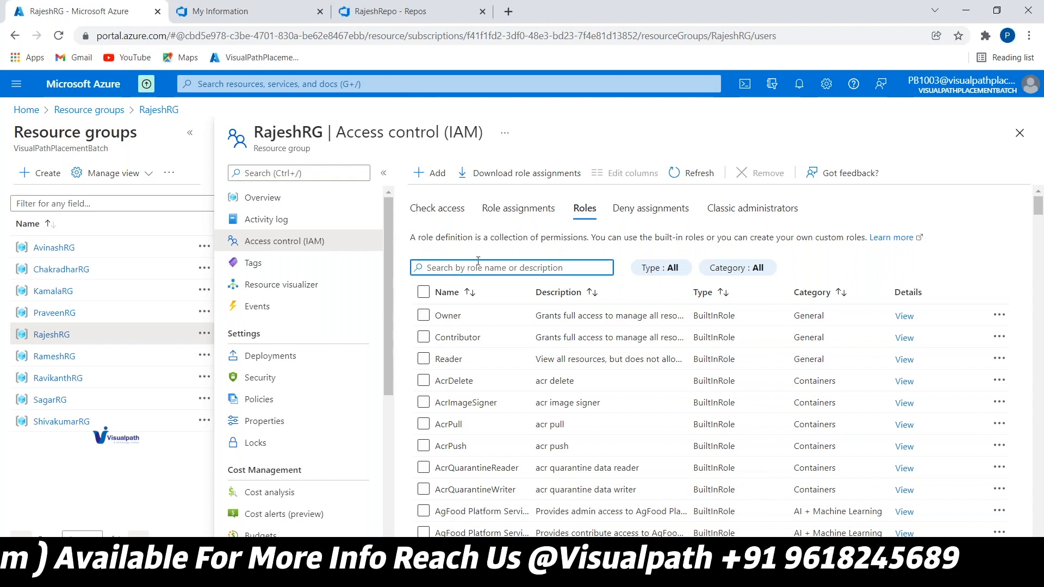
left_click(748, 274)
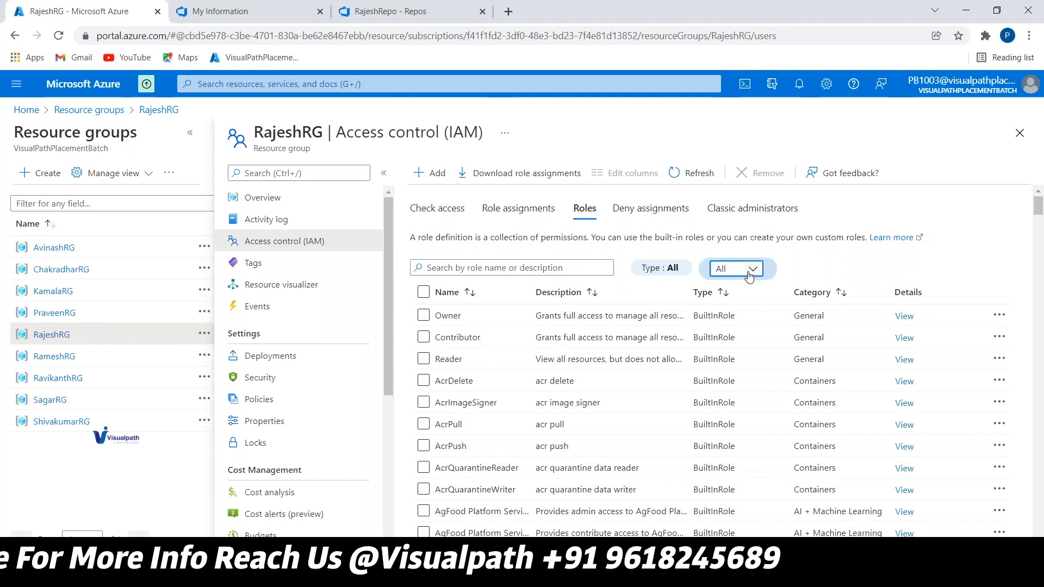
left_click(753, 270)
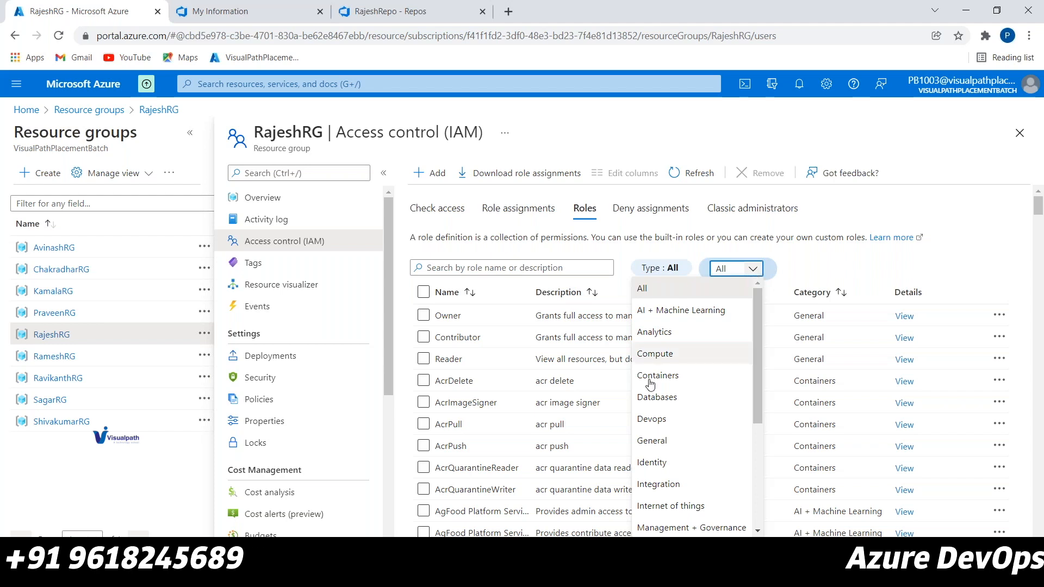
left_click(668, 355)
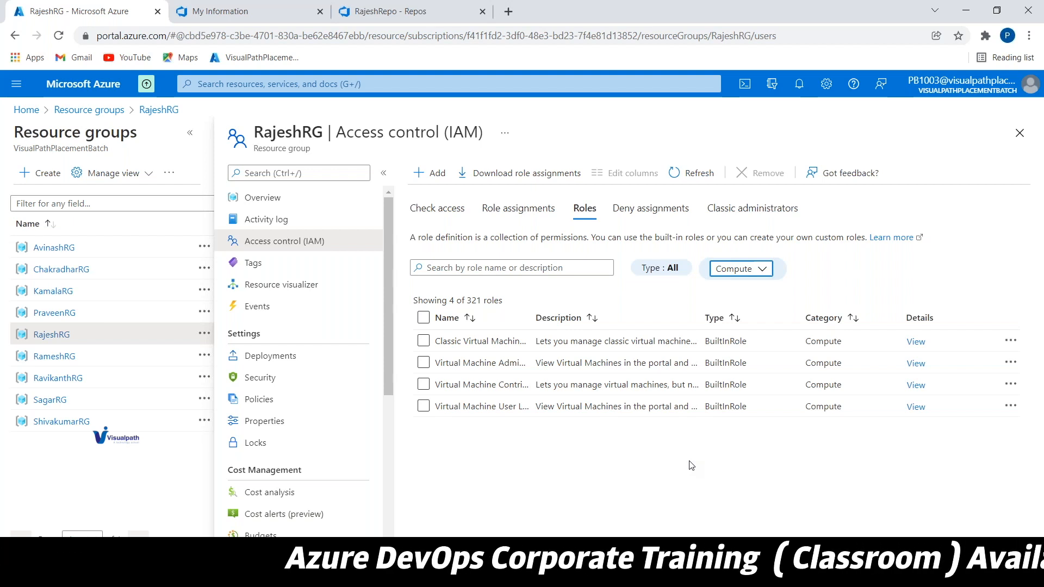
left_click(765, 268)
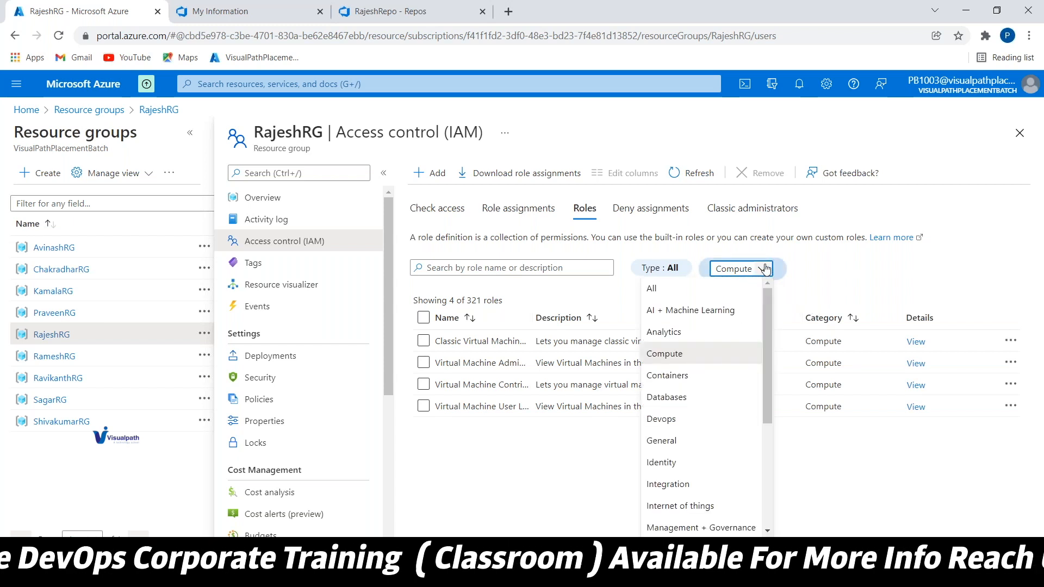
left_click(674, 419)
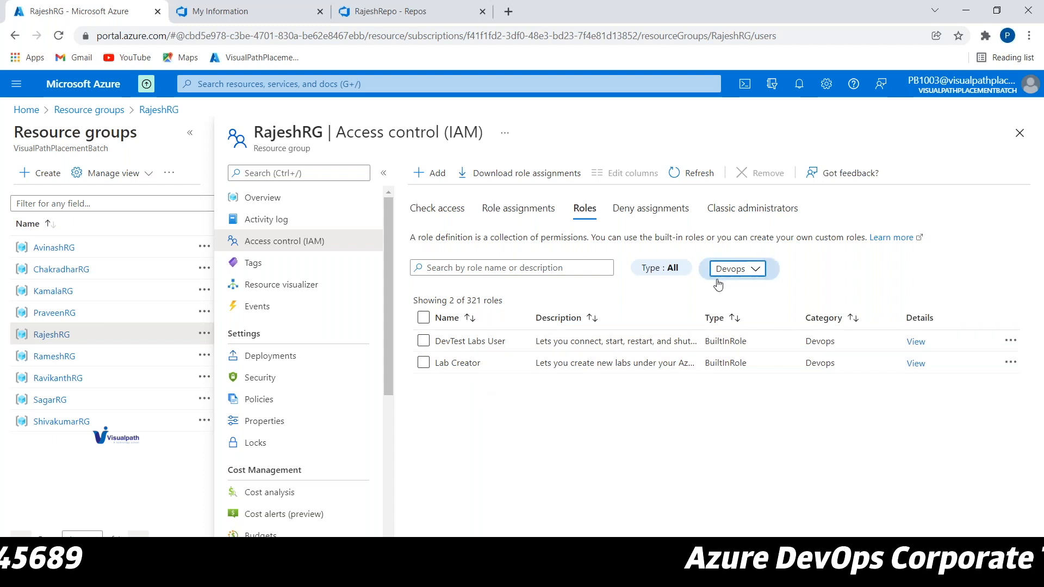
left_click(756, 269)
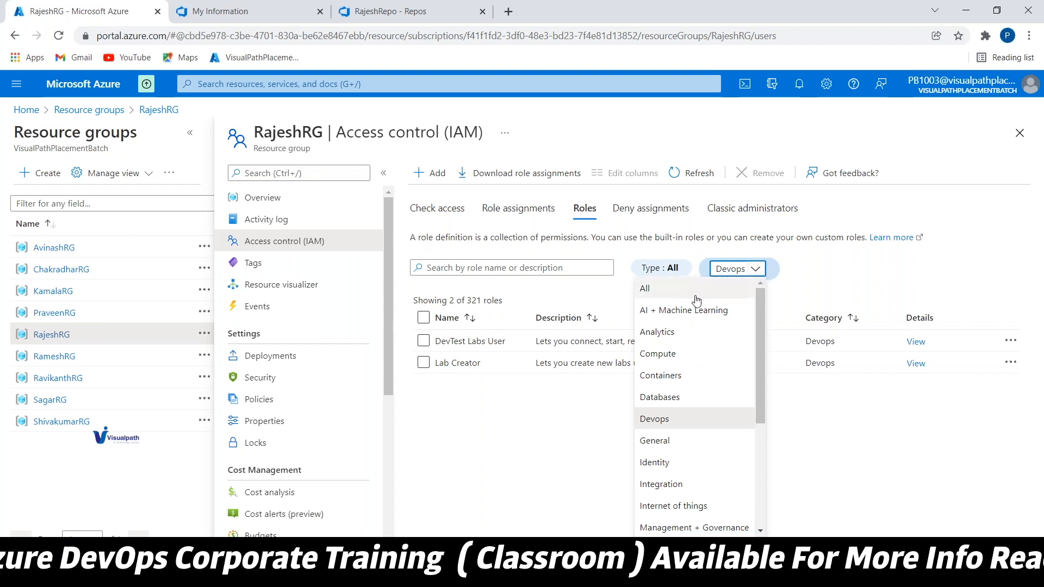
left_click(652, 288)
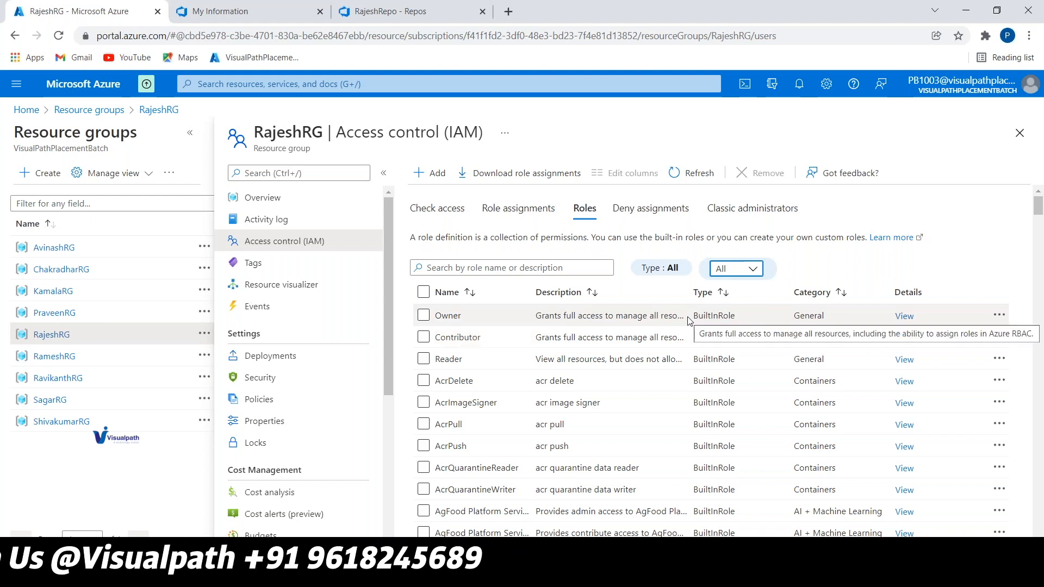
left_click(734, 270)
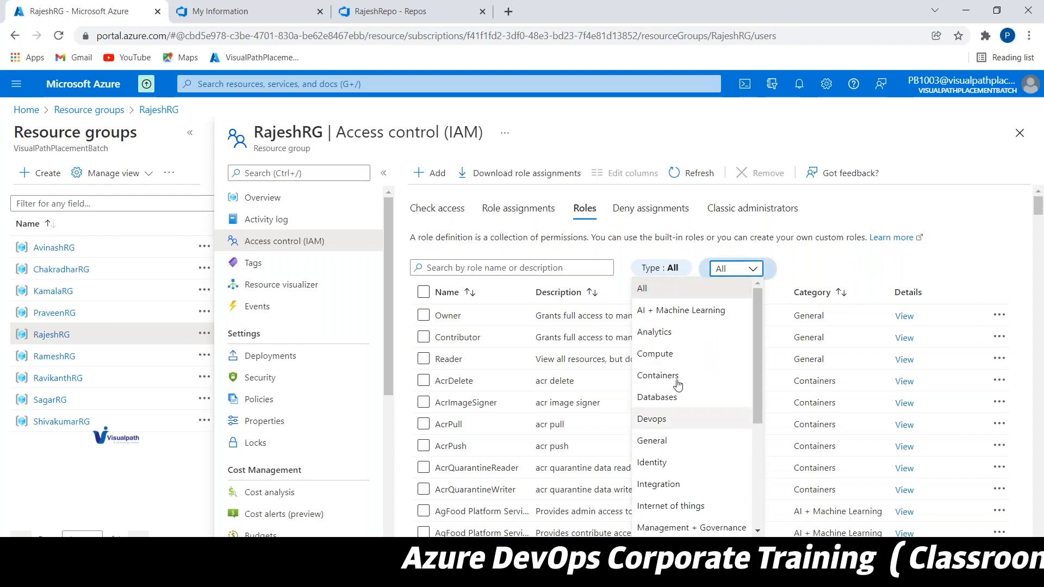
left_click(687, 311)
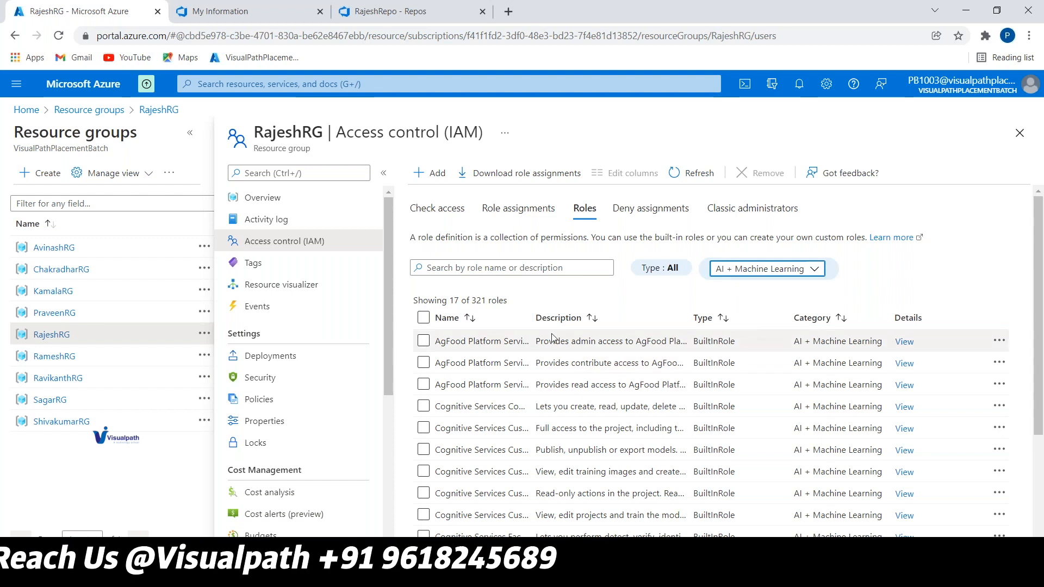
left_click(764, 274)
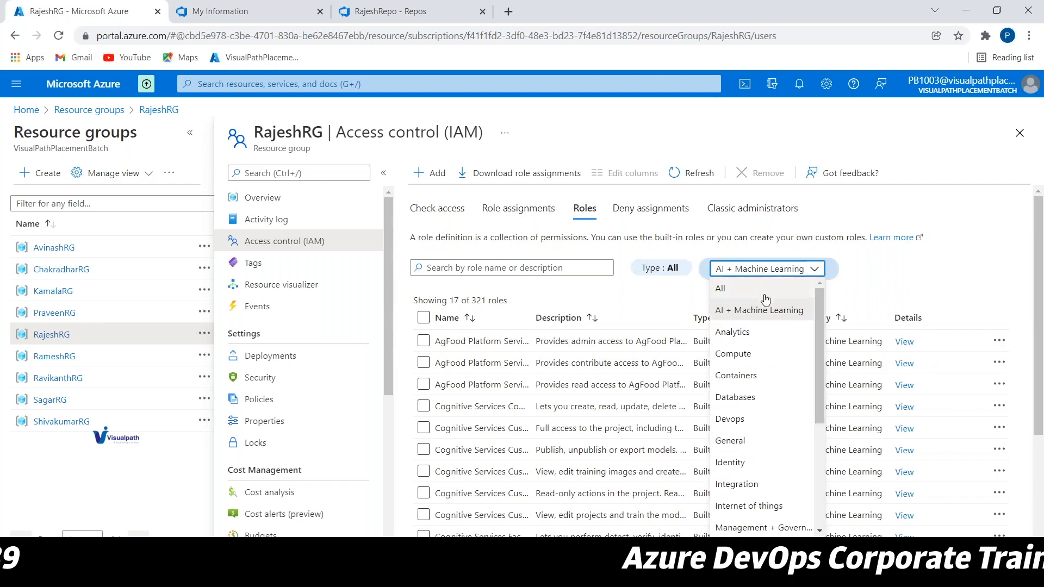
left_click(765, 291)
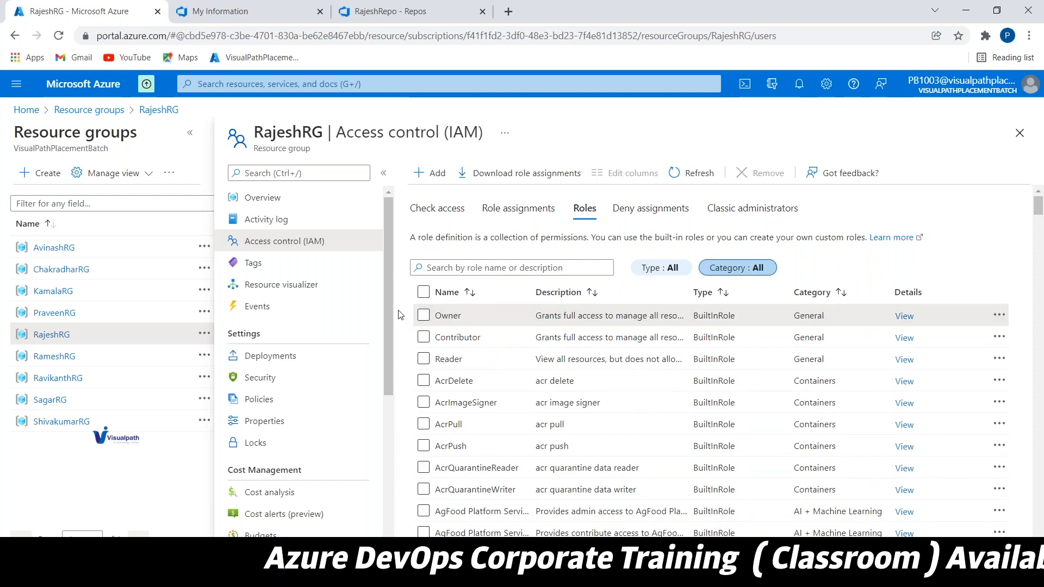
left_click(424, 315)
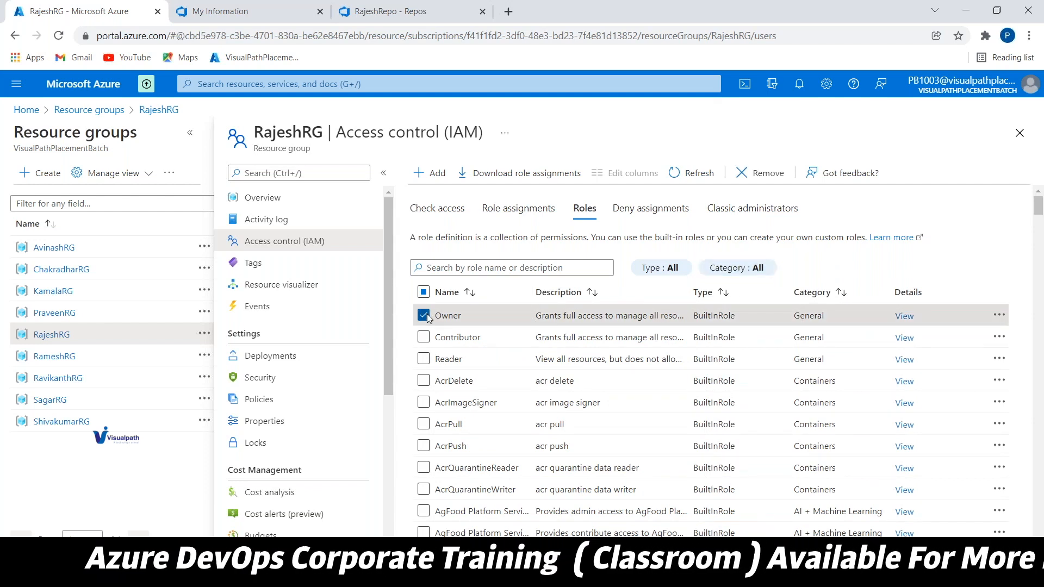
left_click(425, 317)
left_click(749, 268)
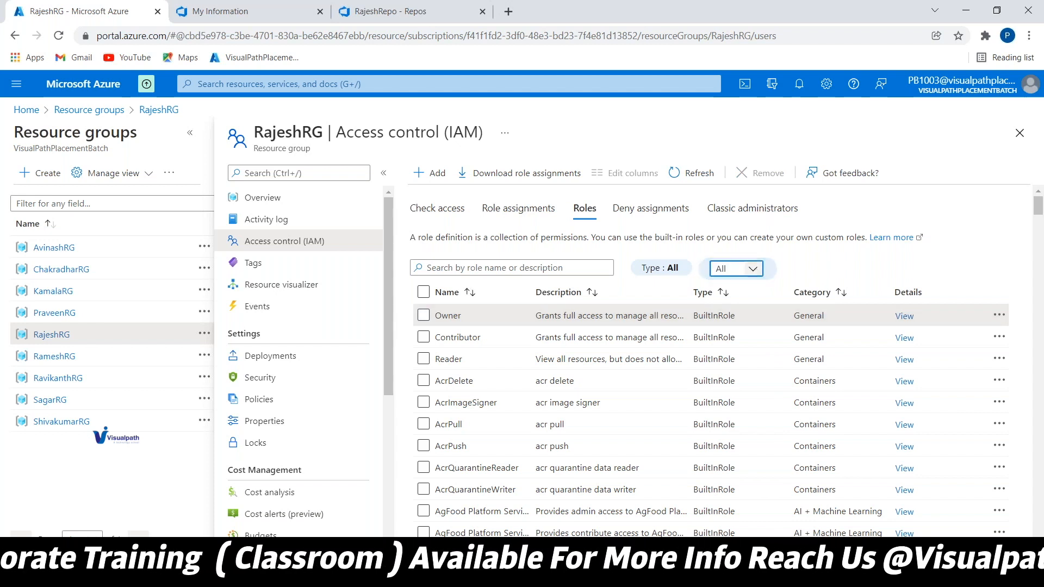
Step: Filter RajeshRG's roles to the 4 General category roles, then return to the portal Home page
left_click(660, 267)
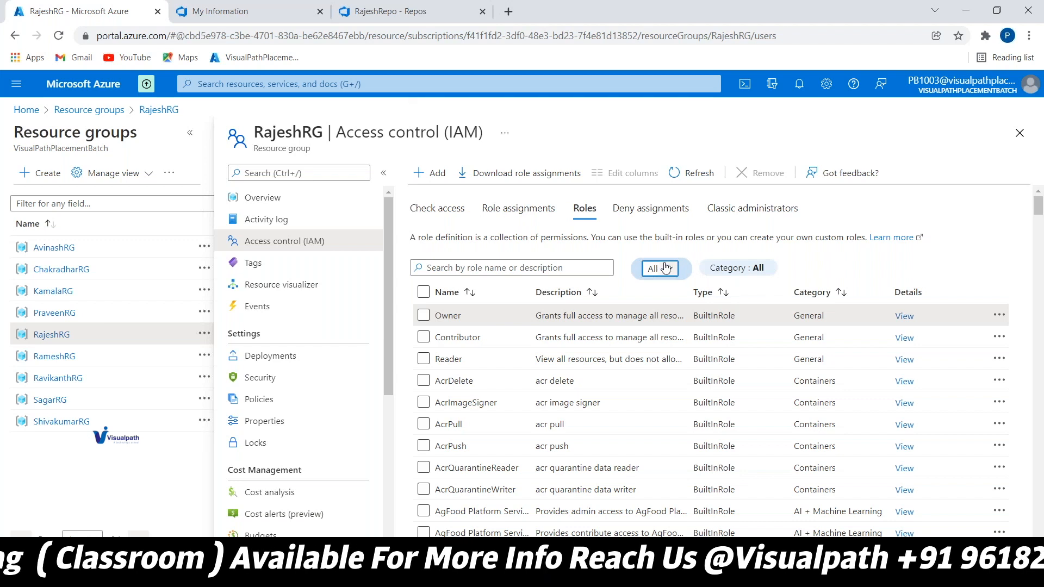
left_click(670, 270)
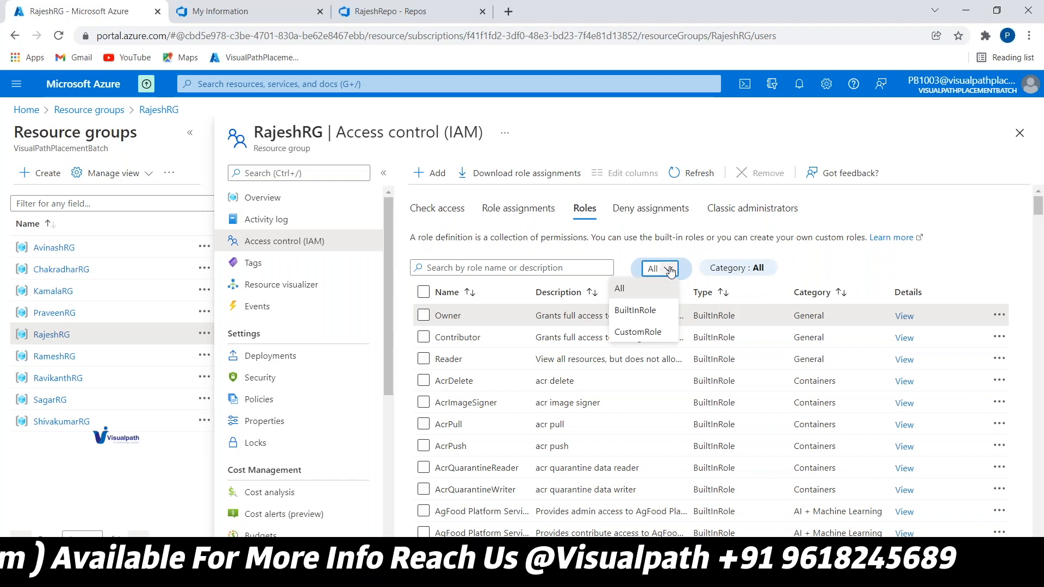
left_click(670, 270)
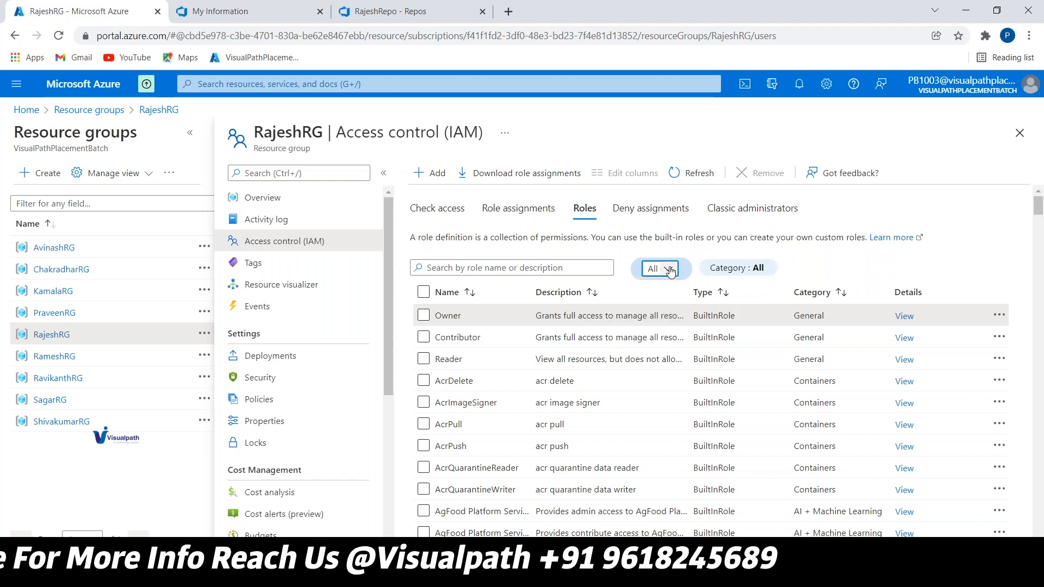
left_click(747, 275)
left_click(749, 276)
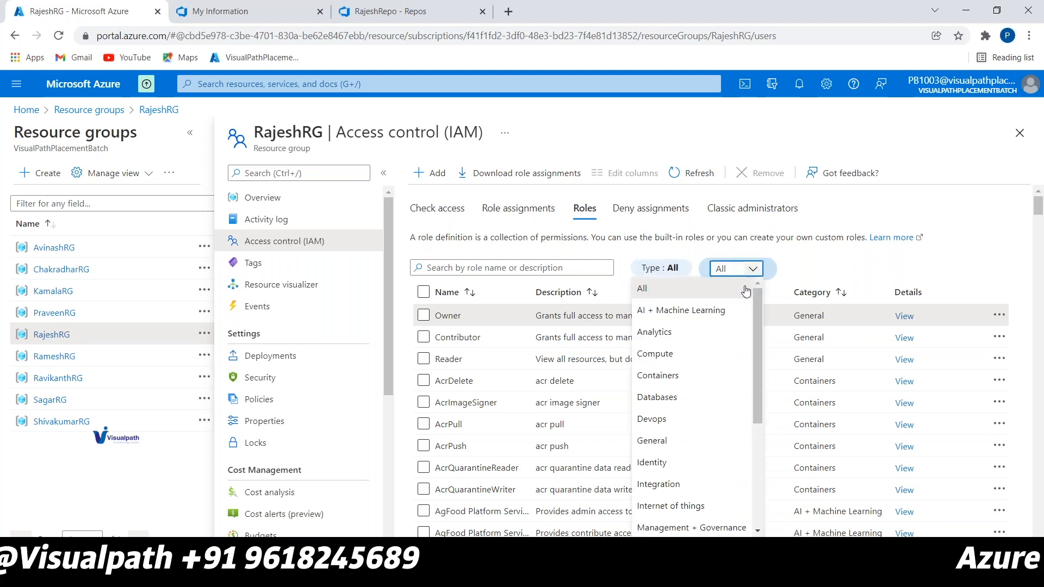
left_click(687, 446)
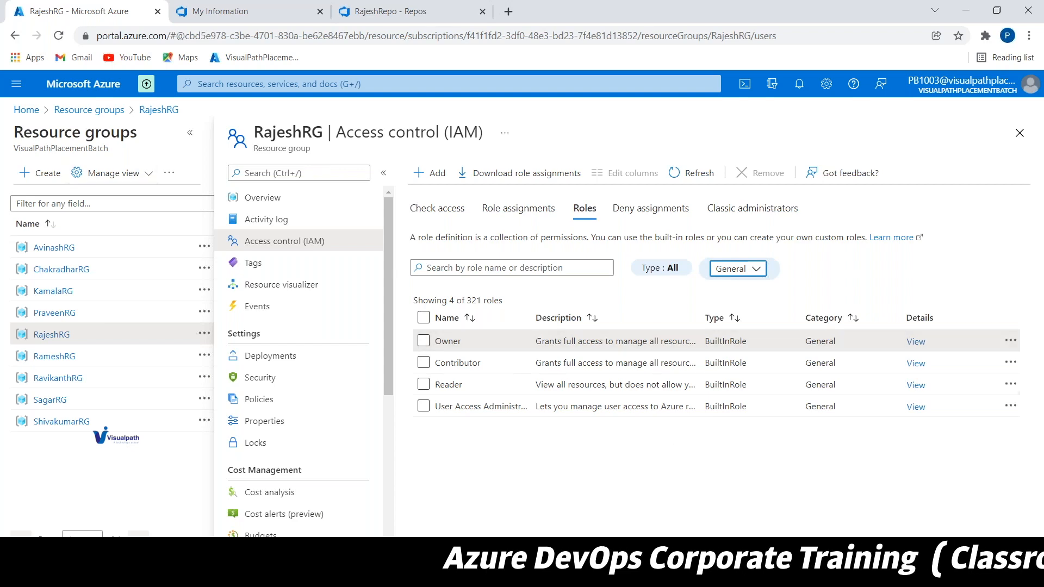
left_click(26, 110)
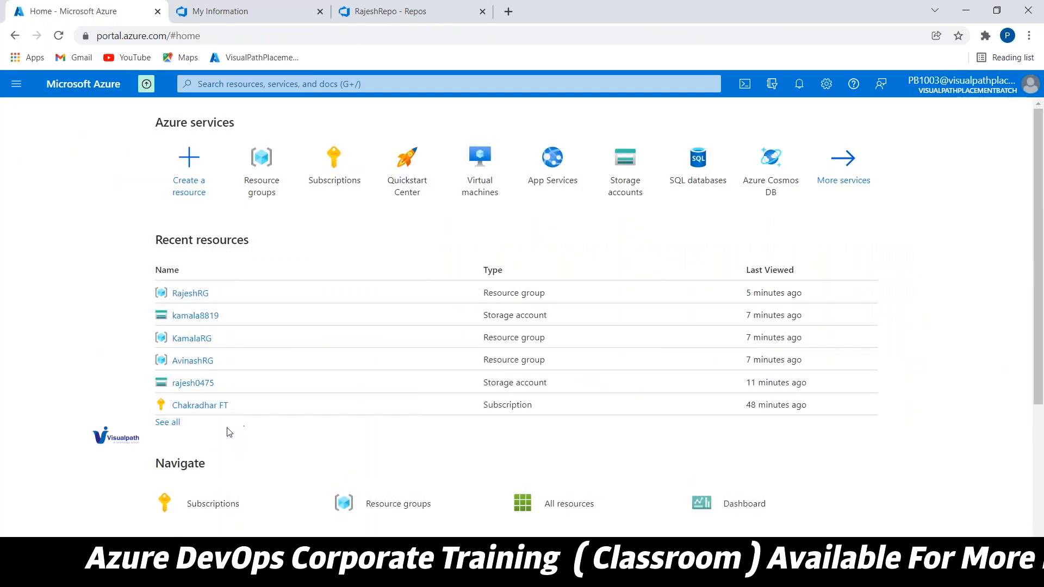
Step: Go from Subscriptions to the subscription's access control Roles tab
left_click(216, 506)
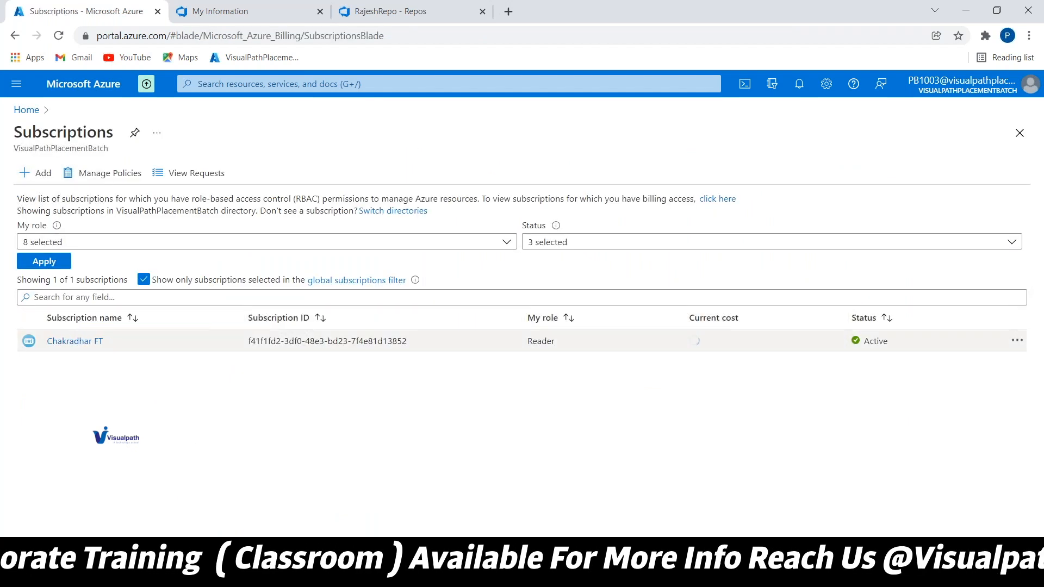
left_click(68, 342)
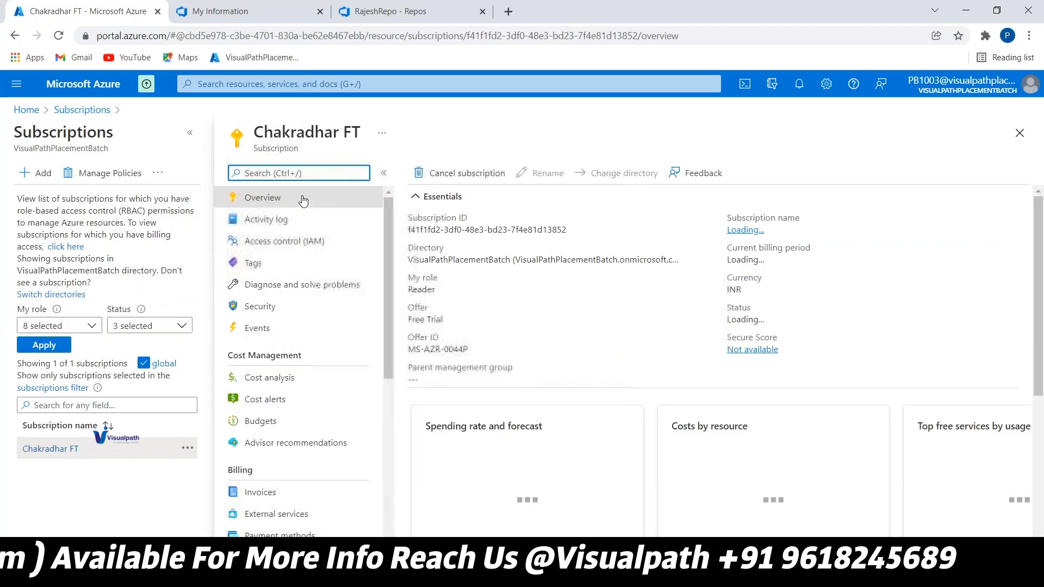
left_click(285, 241)
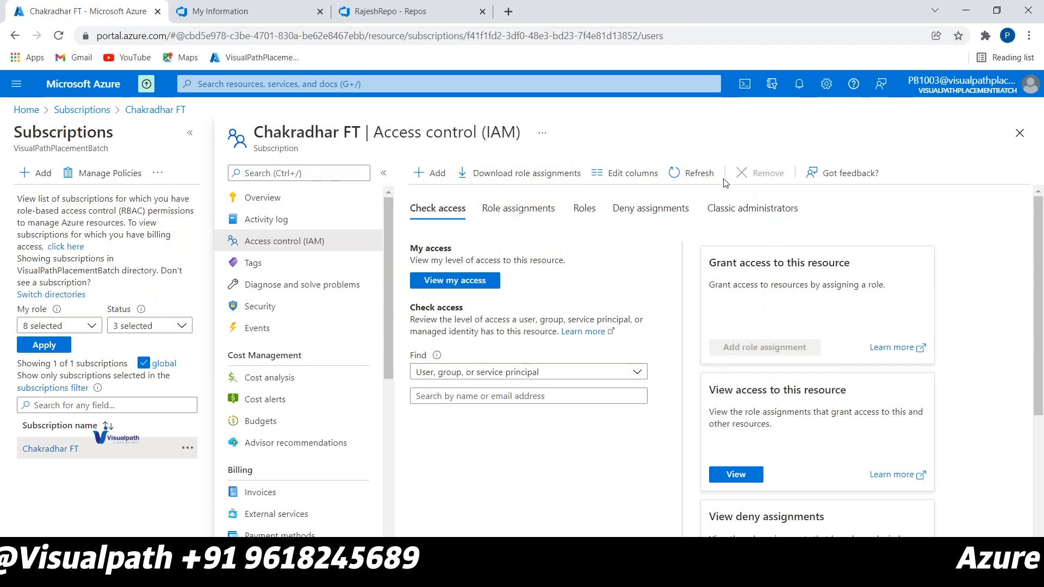
left_click(585, 209)
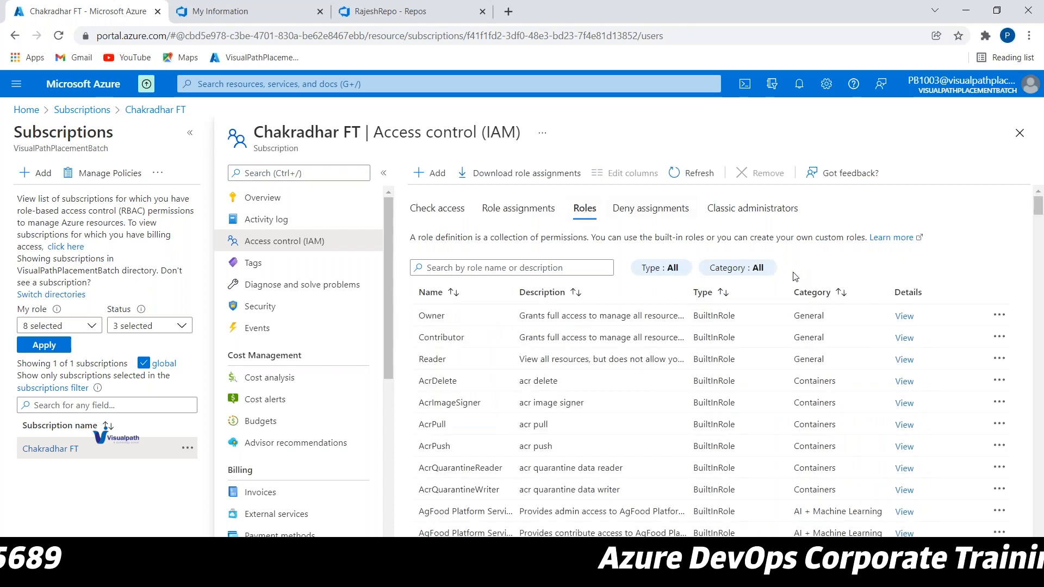
Step: Filter the subscription's roles to the 17 AI + Machine Learning roles, then return to Check access
left_click(755, 269)
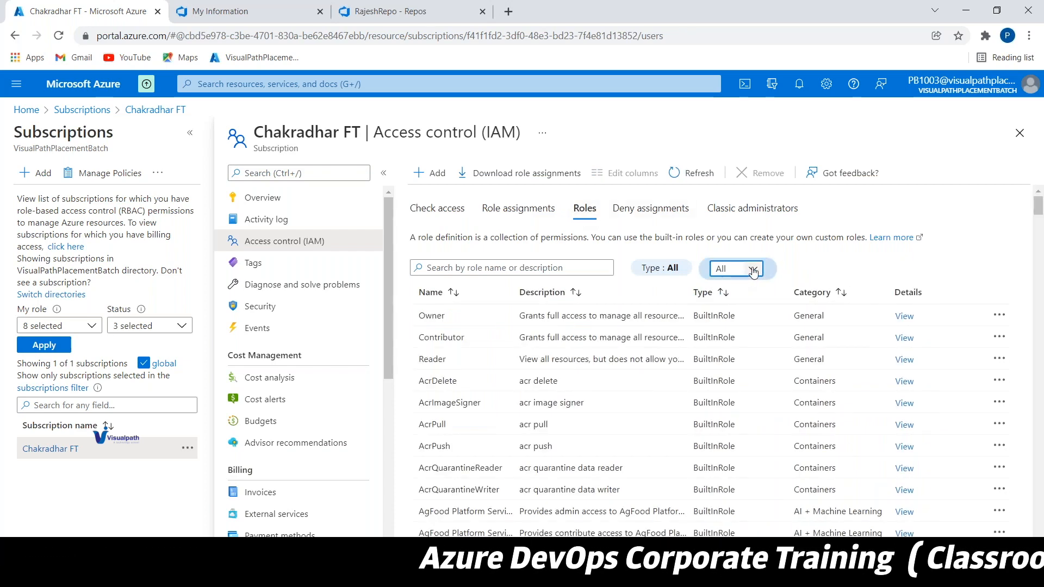
left_click(754, 270)
left_click(732, 310)
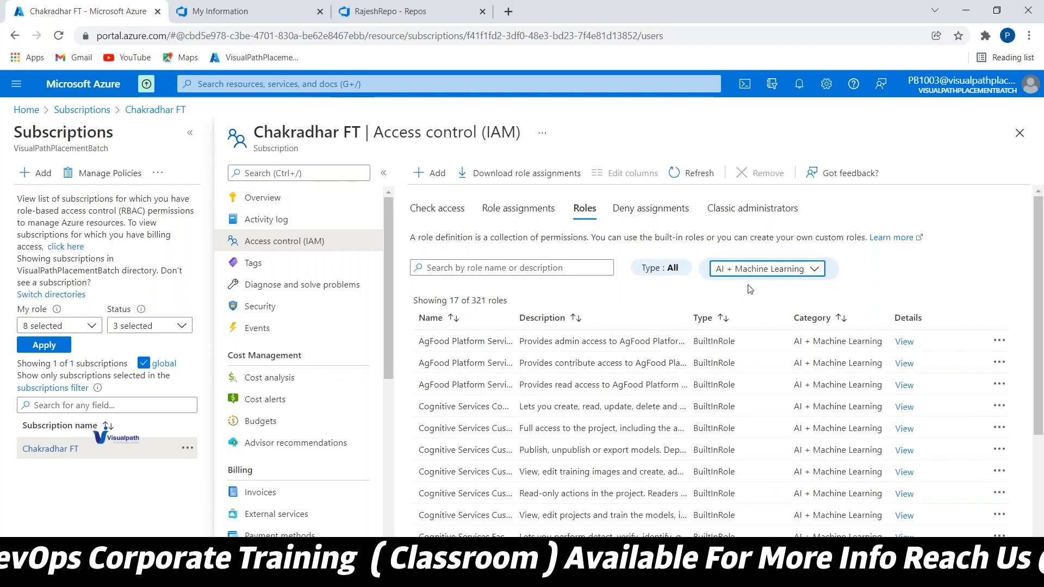
left_click(779, 274)
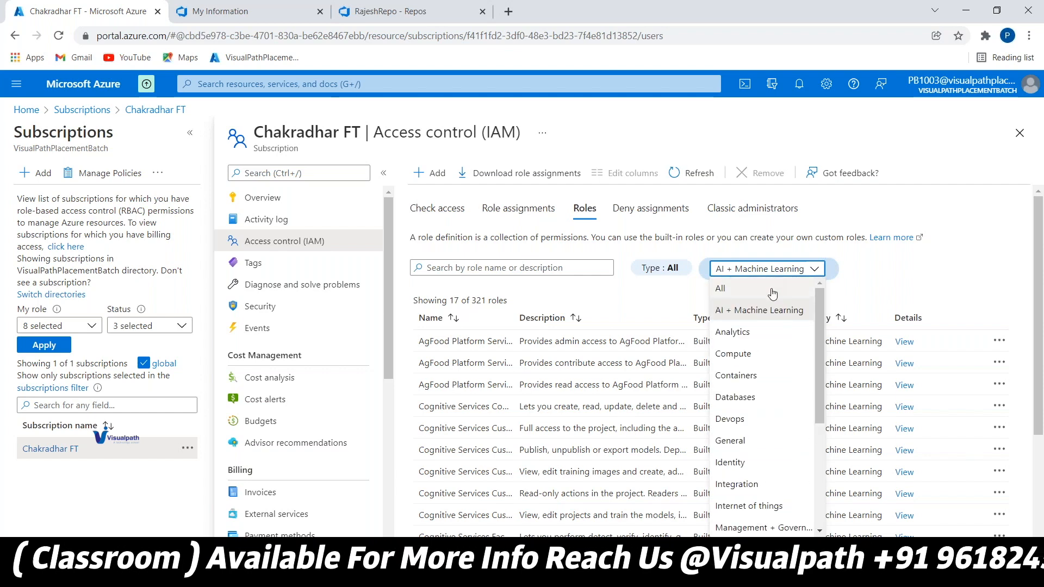
left_click(672, 297)
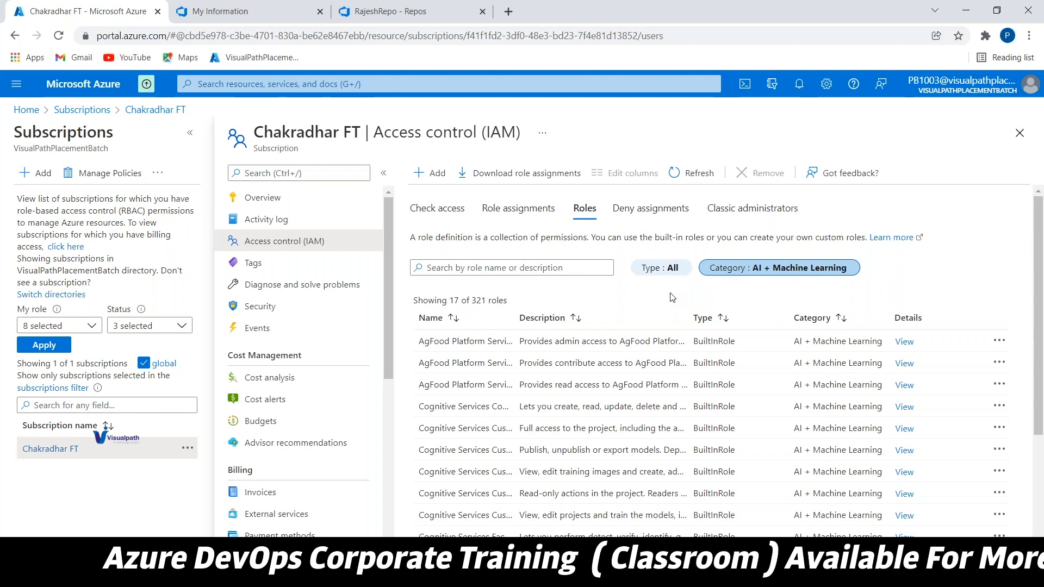
left_click(753, 272)
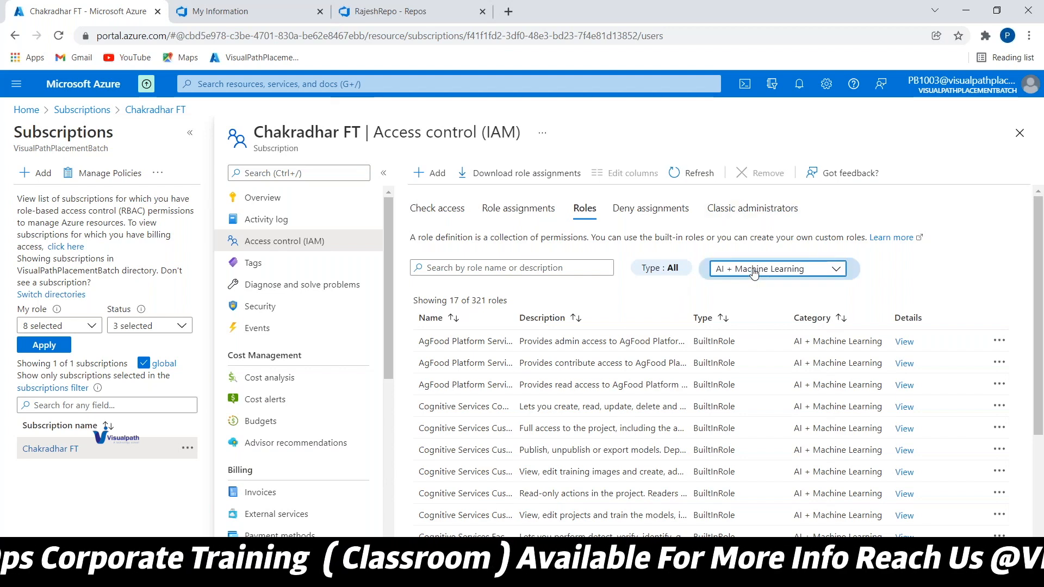
left_click(823, 273)
left_click(648, 294)
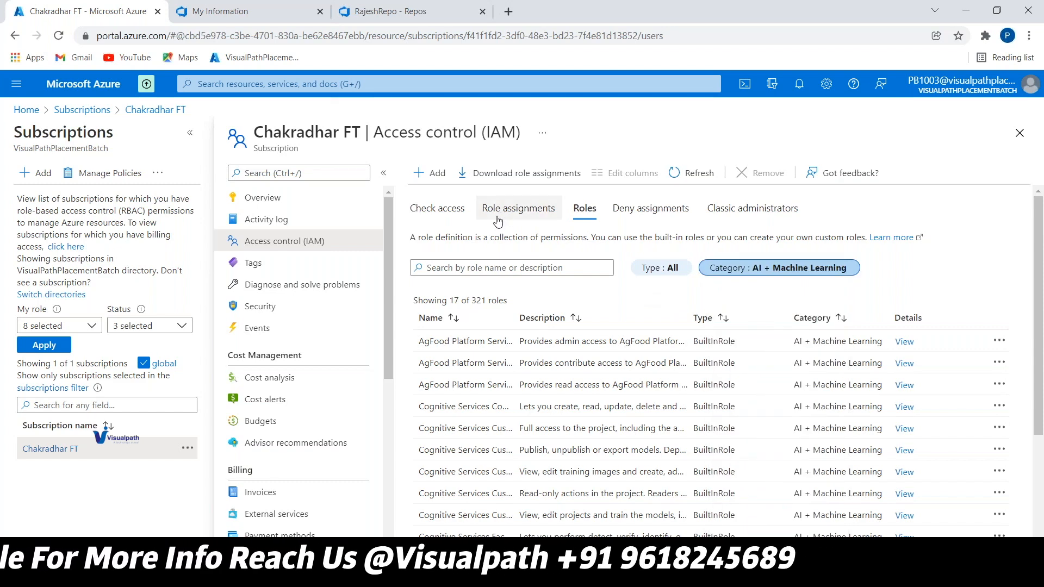
left_click(441, 211)
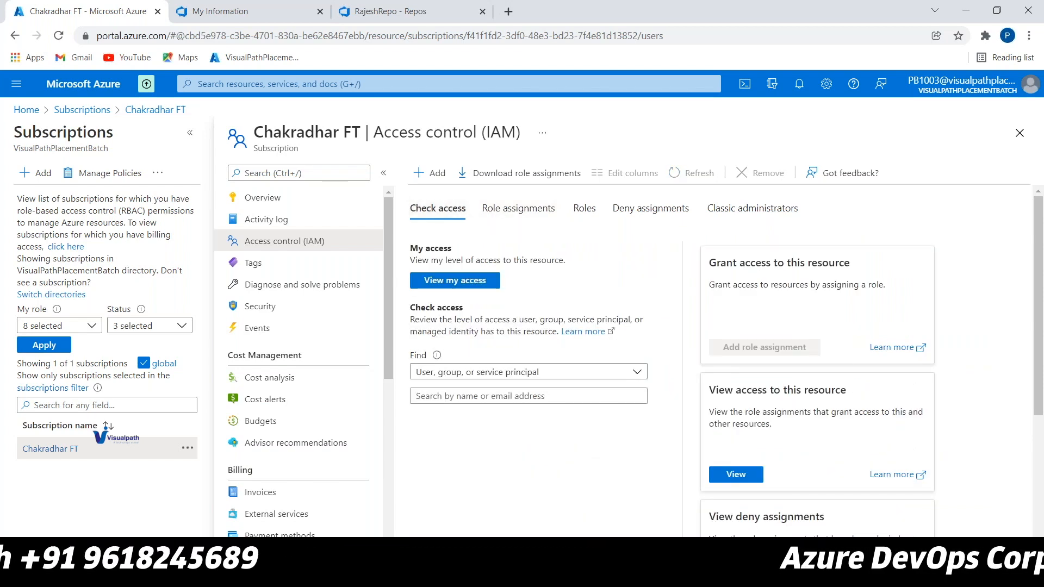
Step: View your access to confirm a single Reader assignment on the subscription, then return Home
left_click(455, 280)
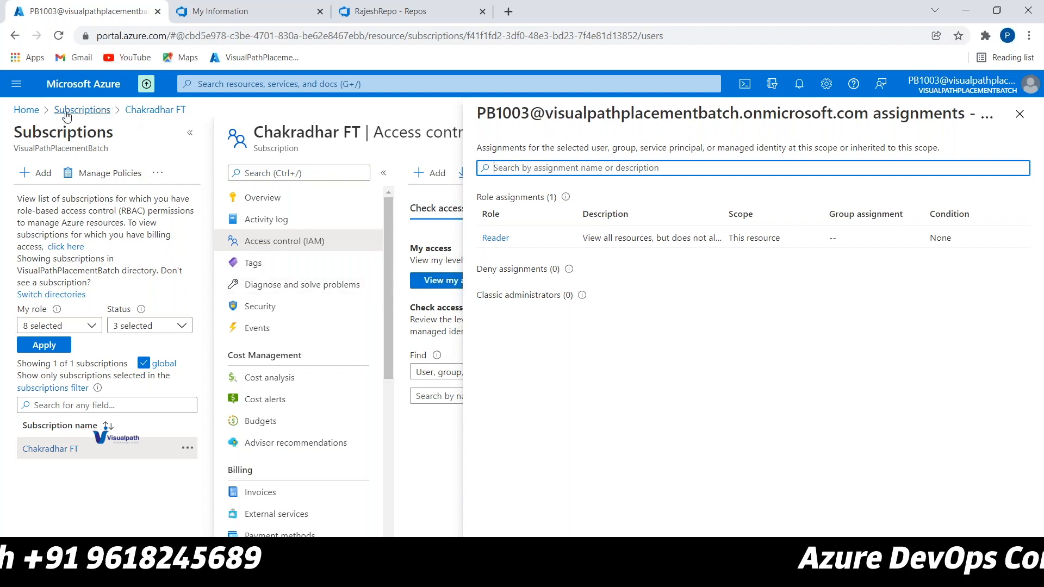
left_click(25, 110)
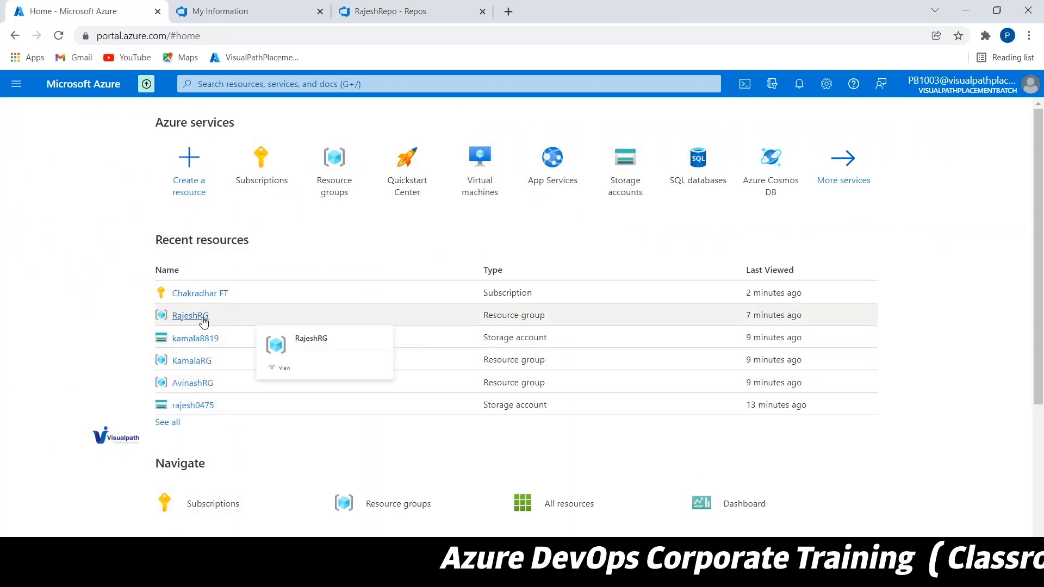
Step: Check your access on RajeshRG: Owner assigned directly, Reader inherited from the subscription
left_click(202, 319)
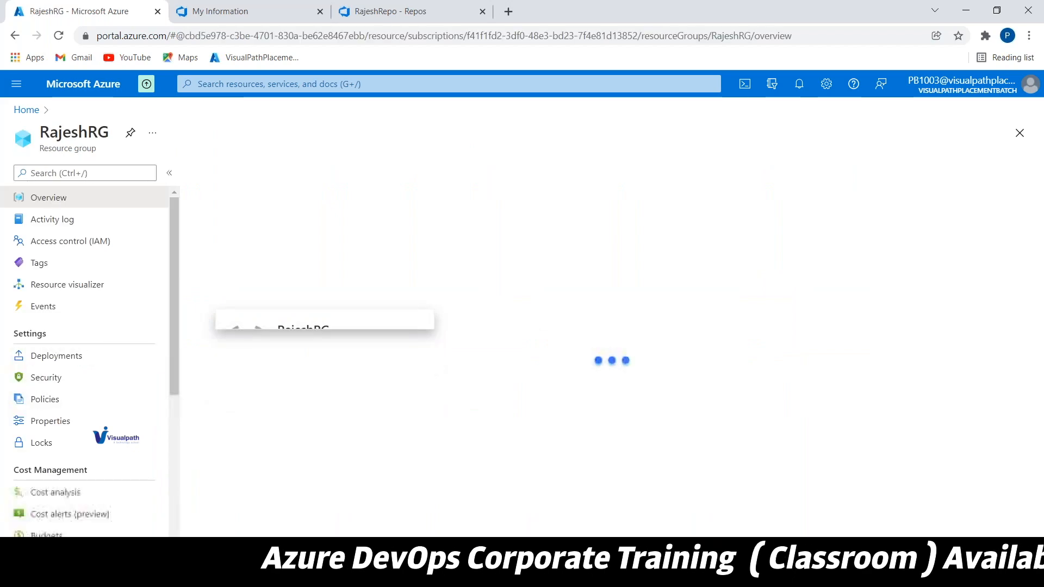
left_click(96, 241)
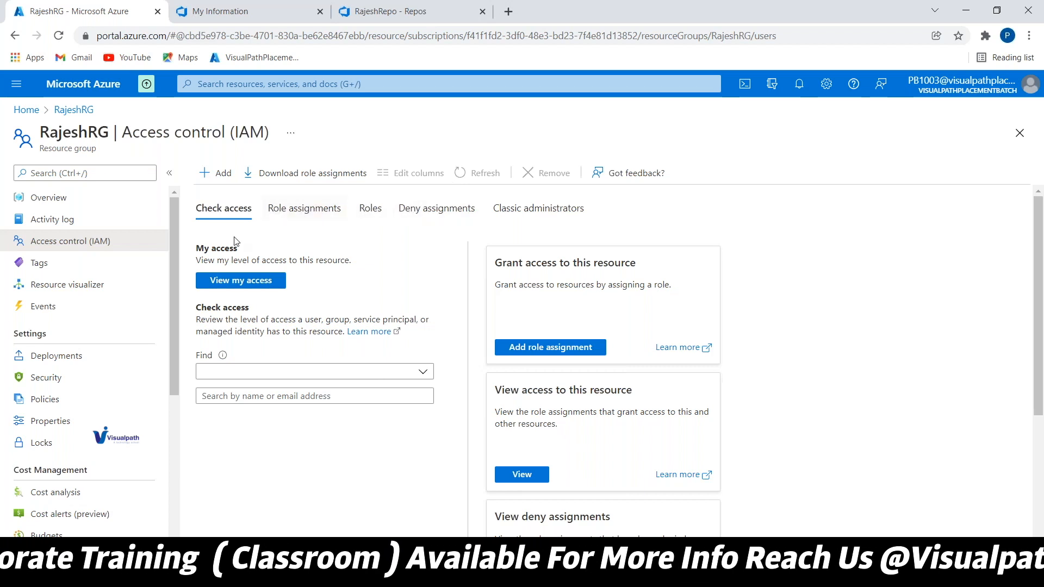
left_click(219, 284)
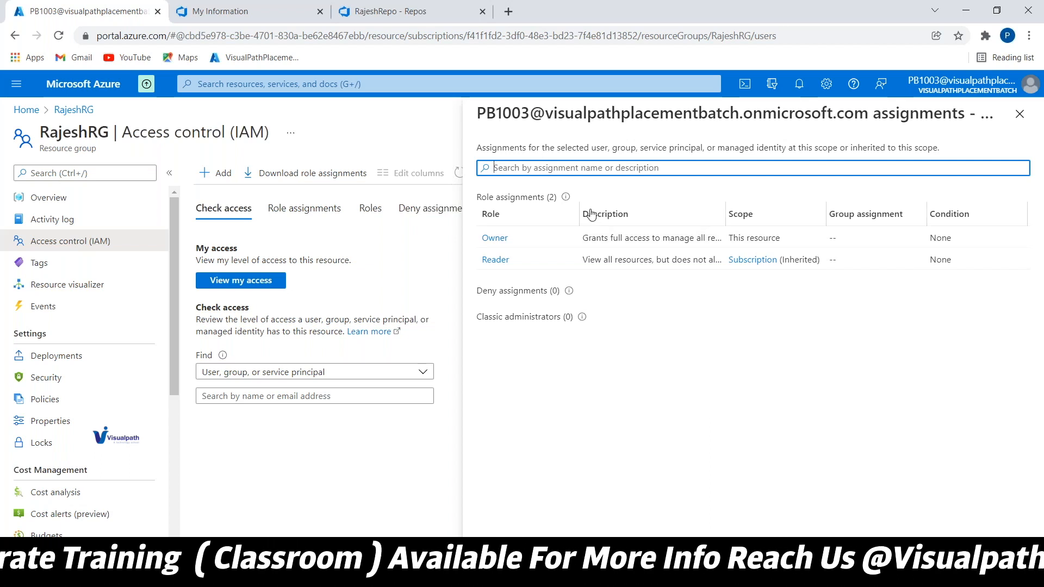
mouse_move(566, 198)
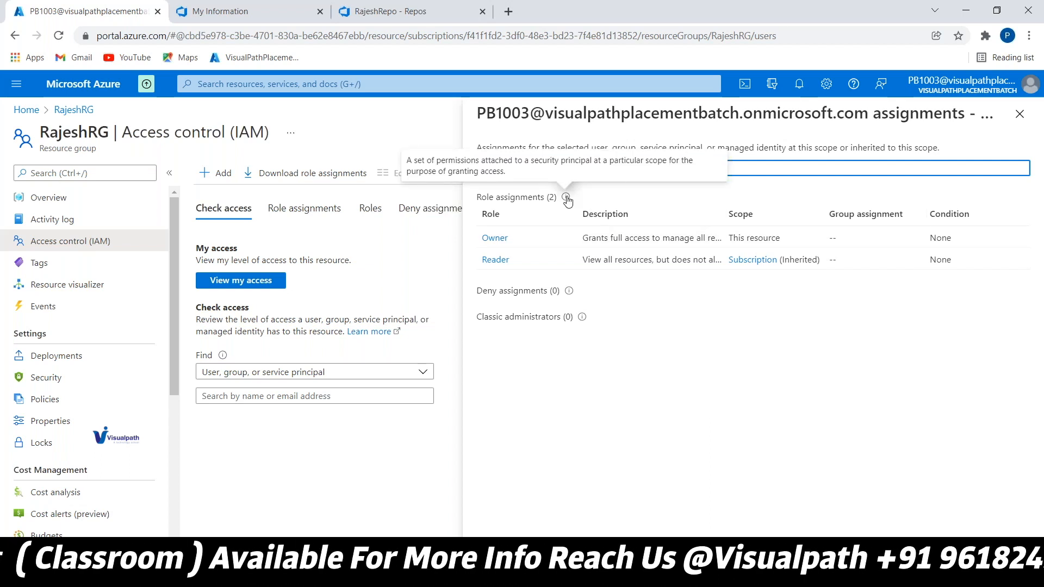